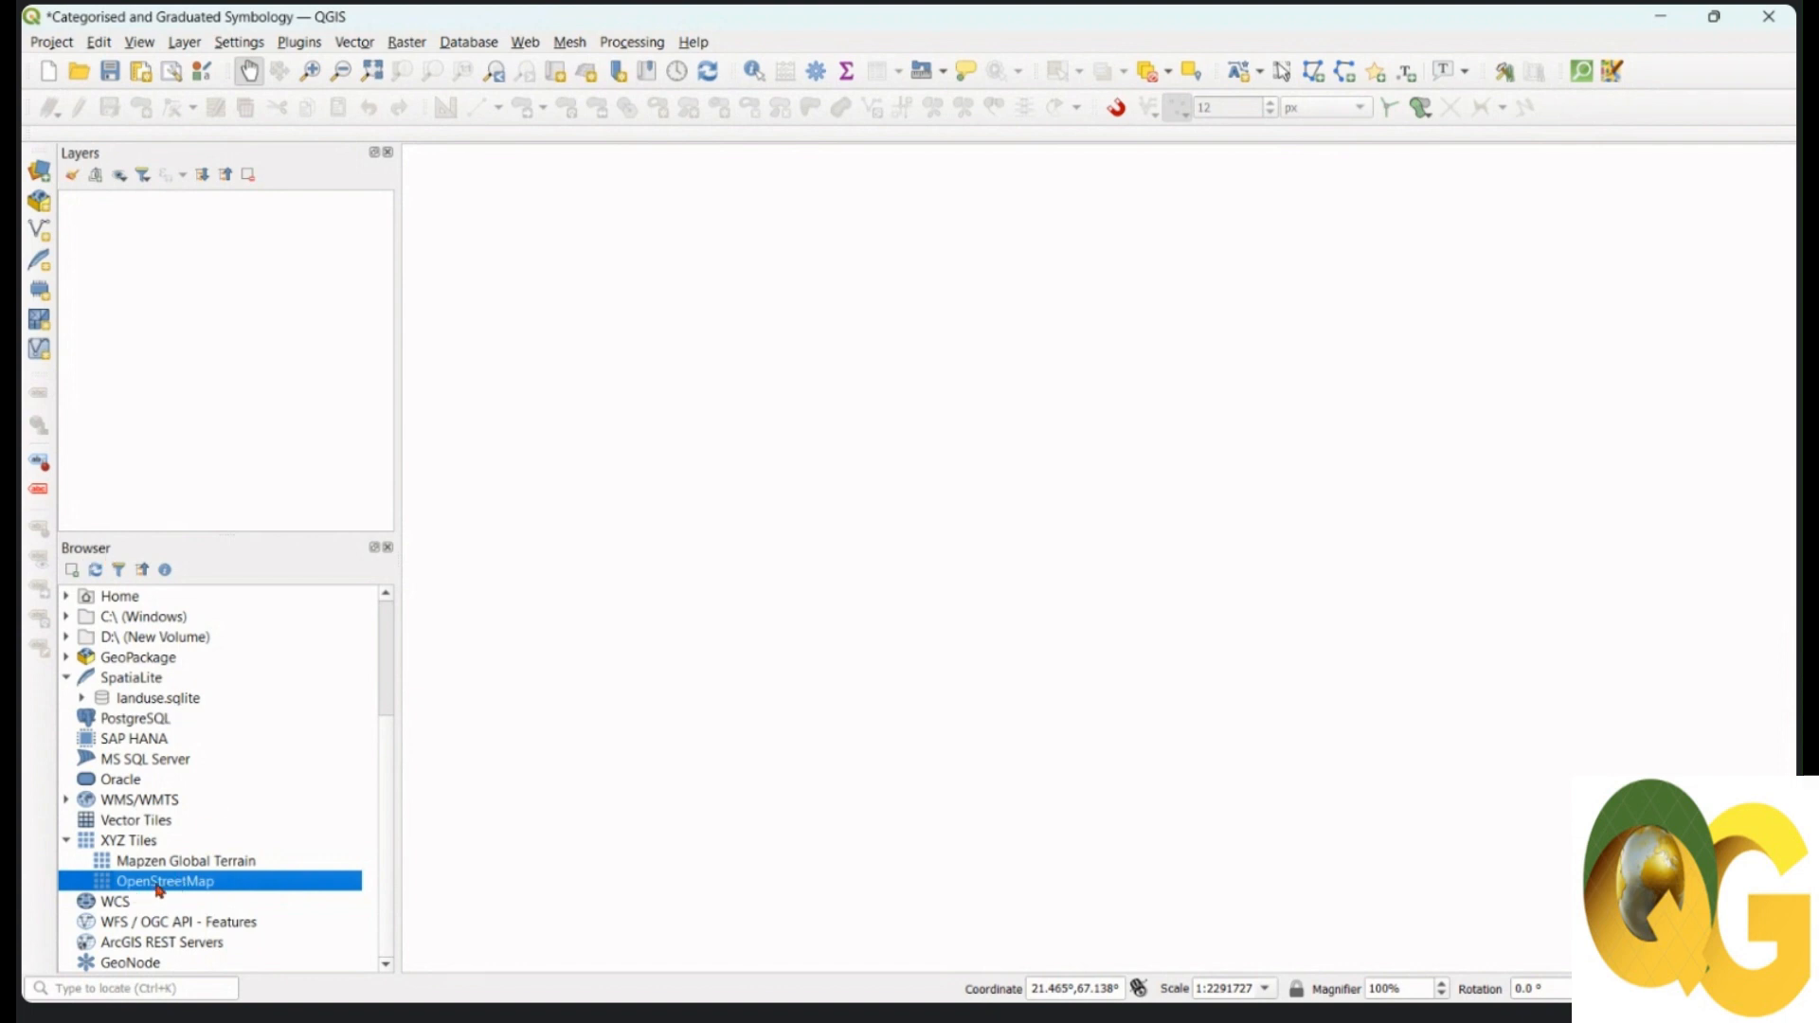
Step: Add the OpenStreetMap XYZ basemap to the empty project's canvas
left_click_drag(158, 890, 832, 520)
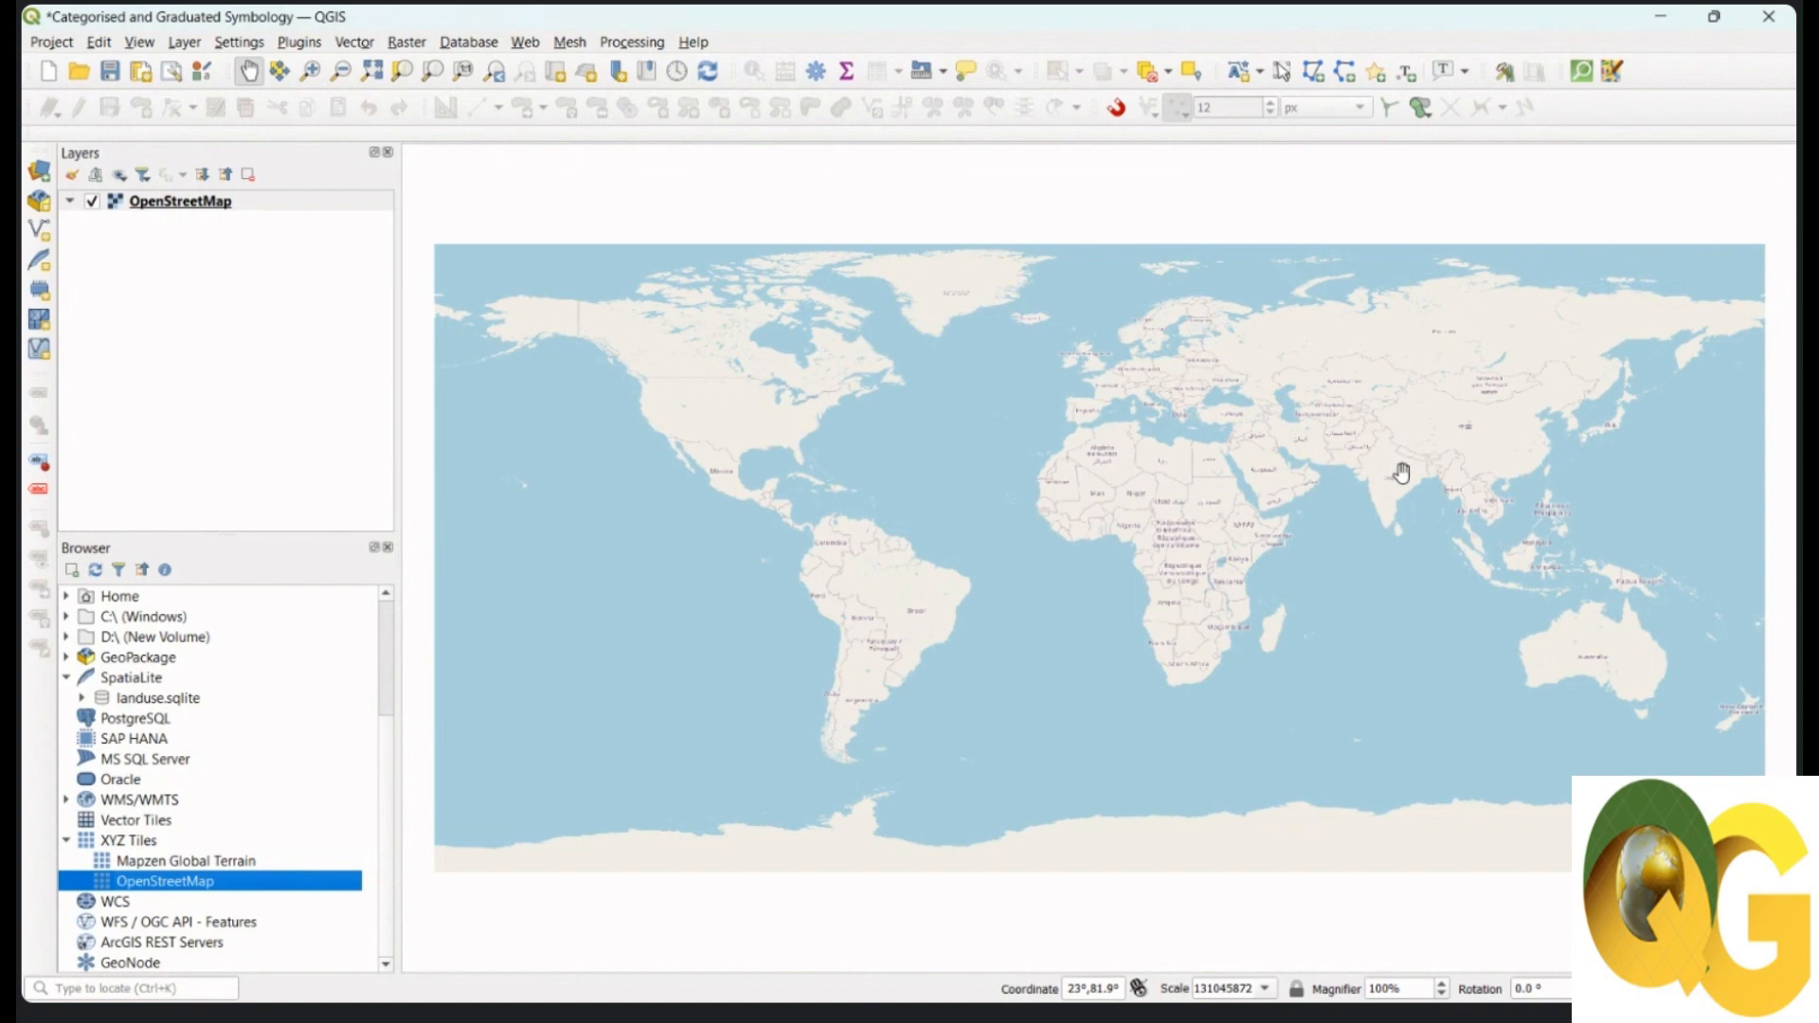
left_click(302, 43)
mouse_move(327, 187)
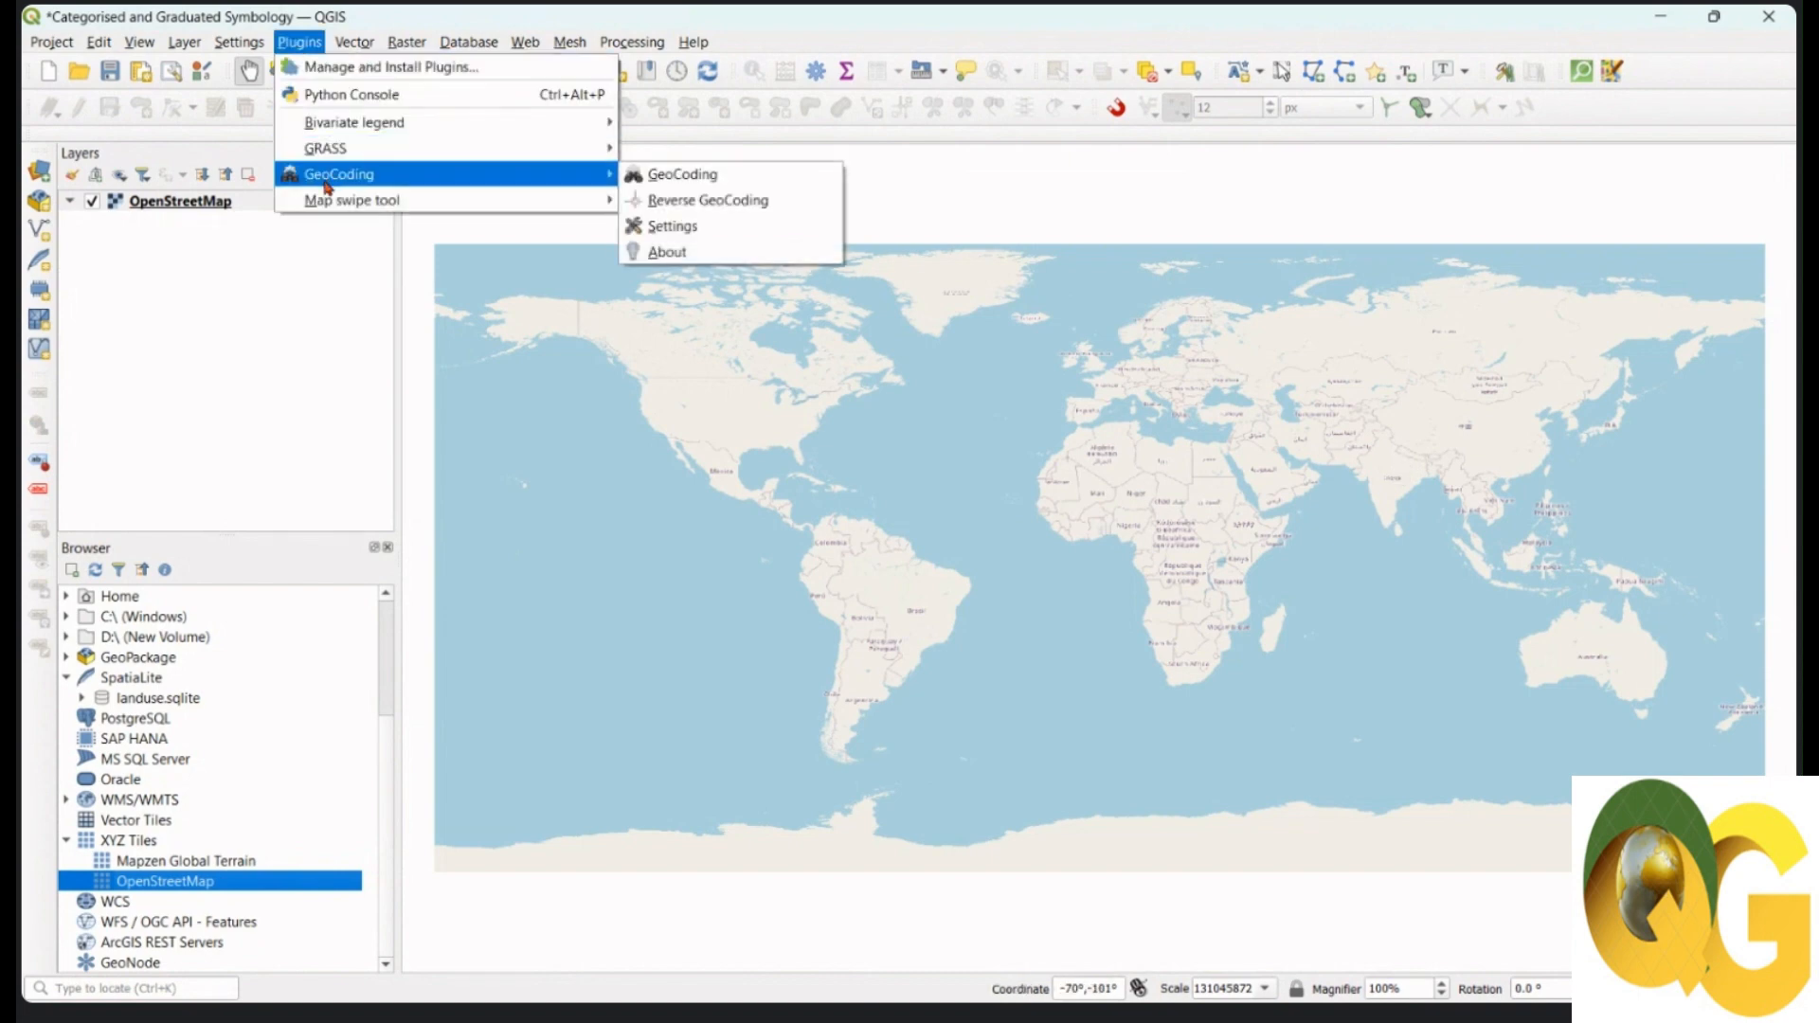
Step: Geocode 'Ahmedabad' and choose the Ahmedabad District, Gujarat, India result
left_click(704, 177)
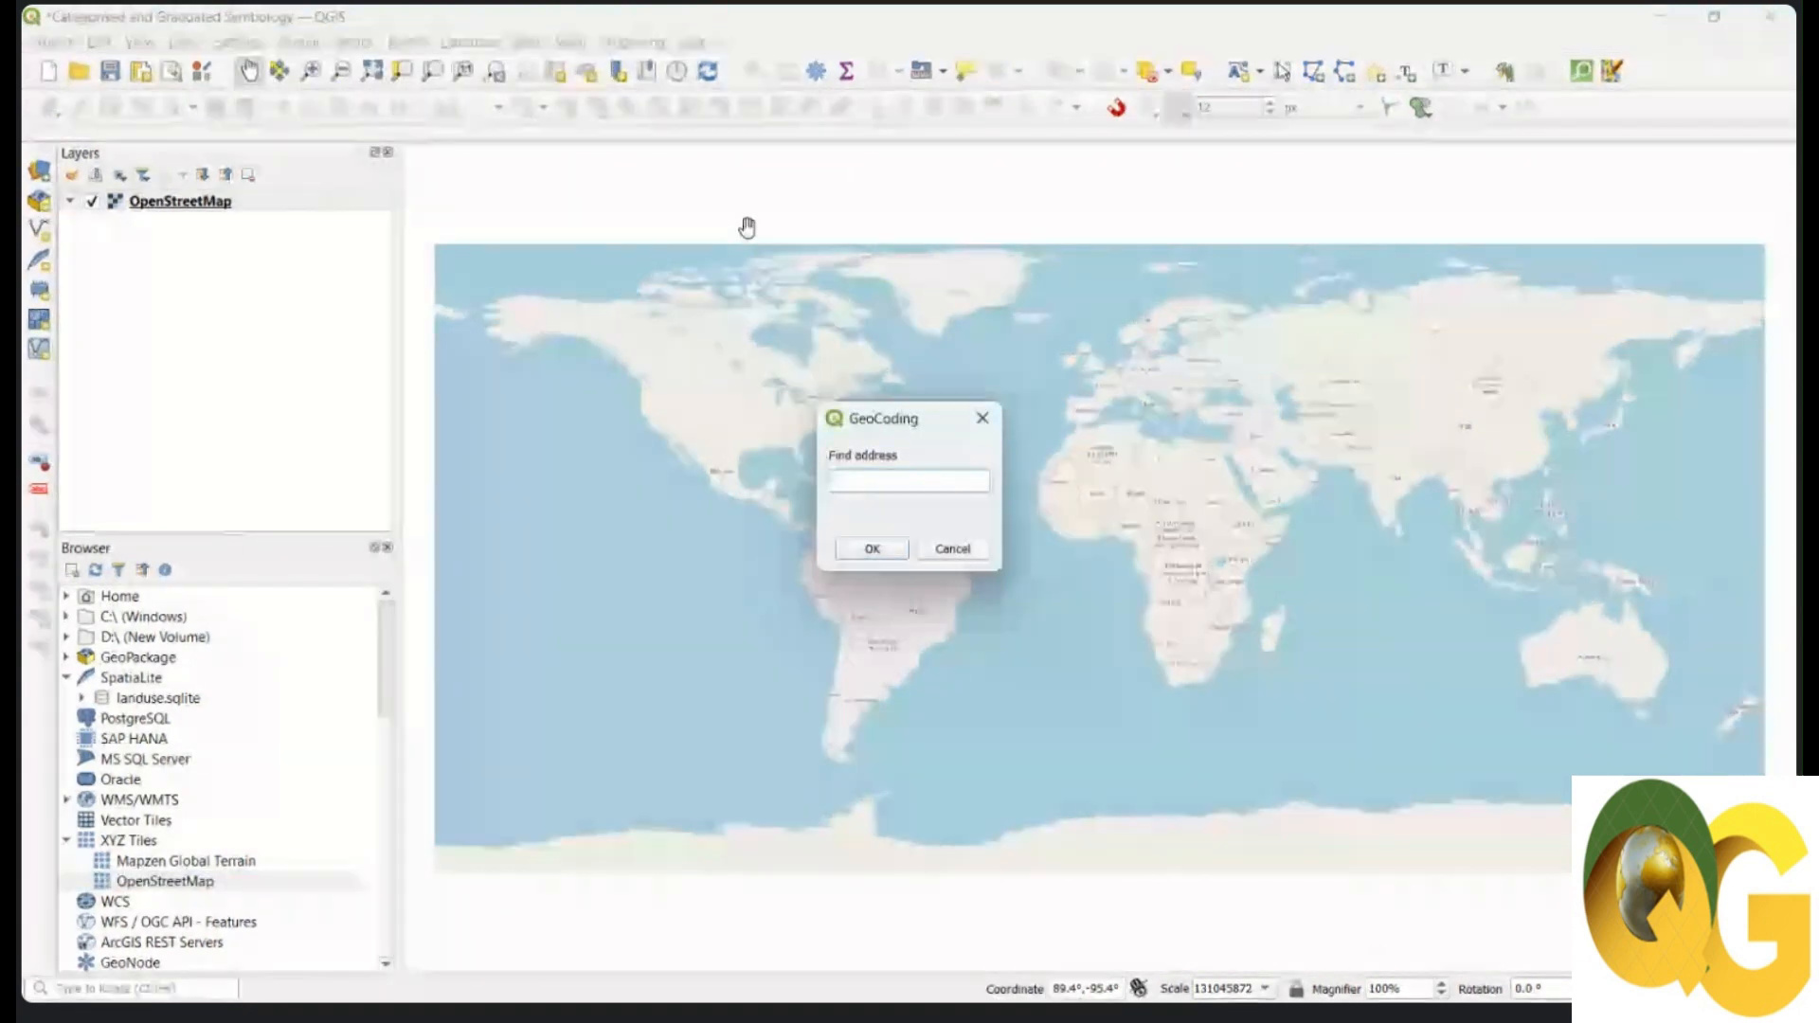
type("Ahmedabad")
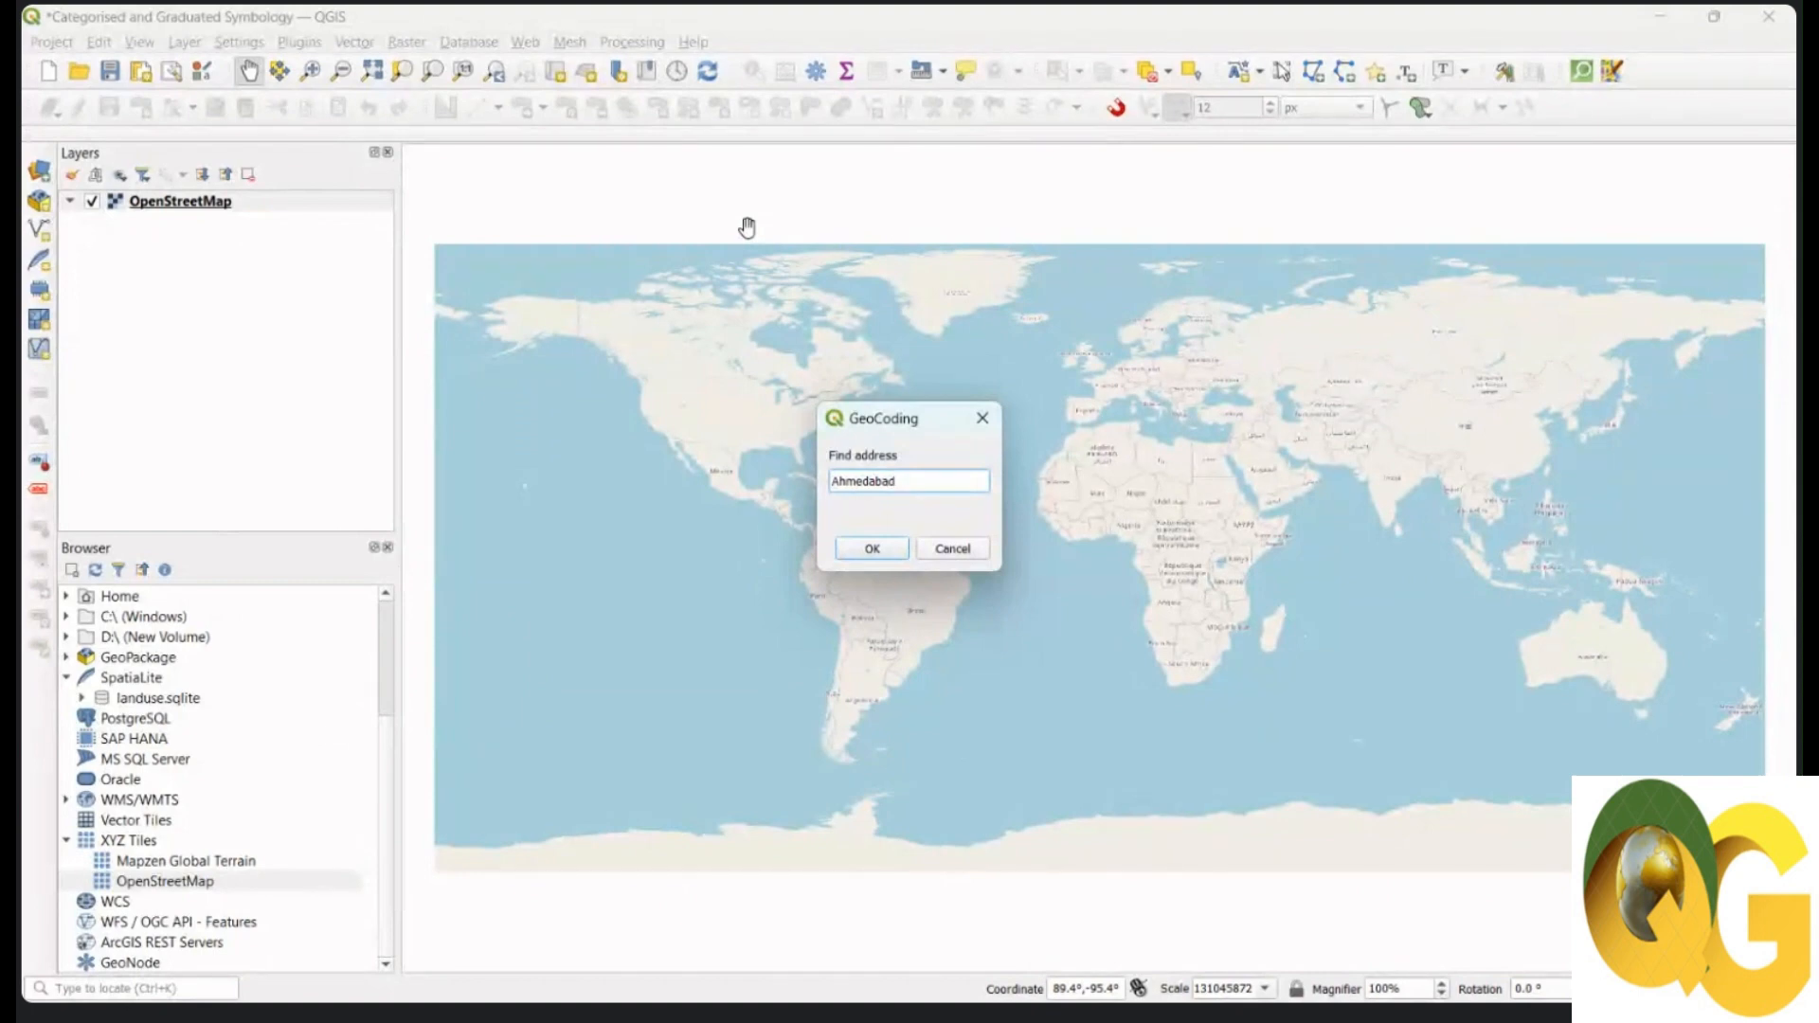
left_click(887, 552)
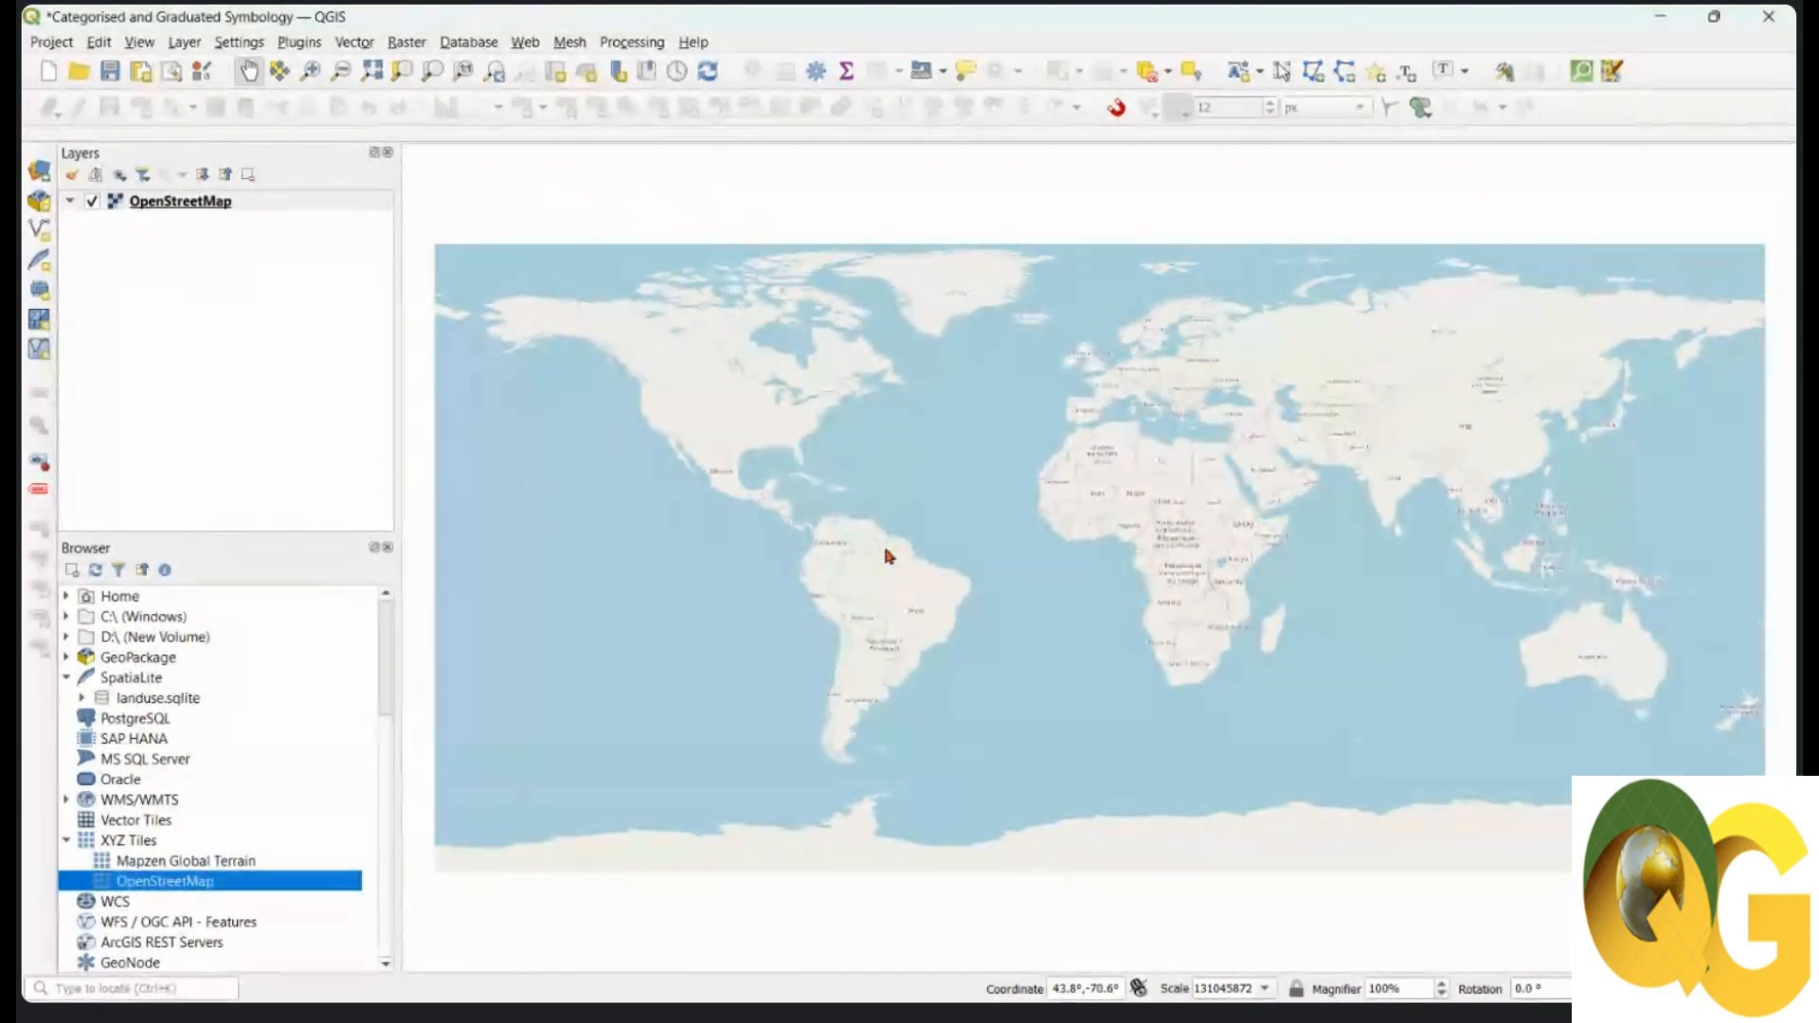
left_click(796, 496)
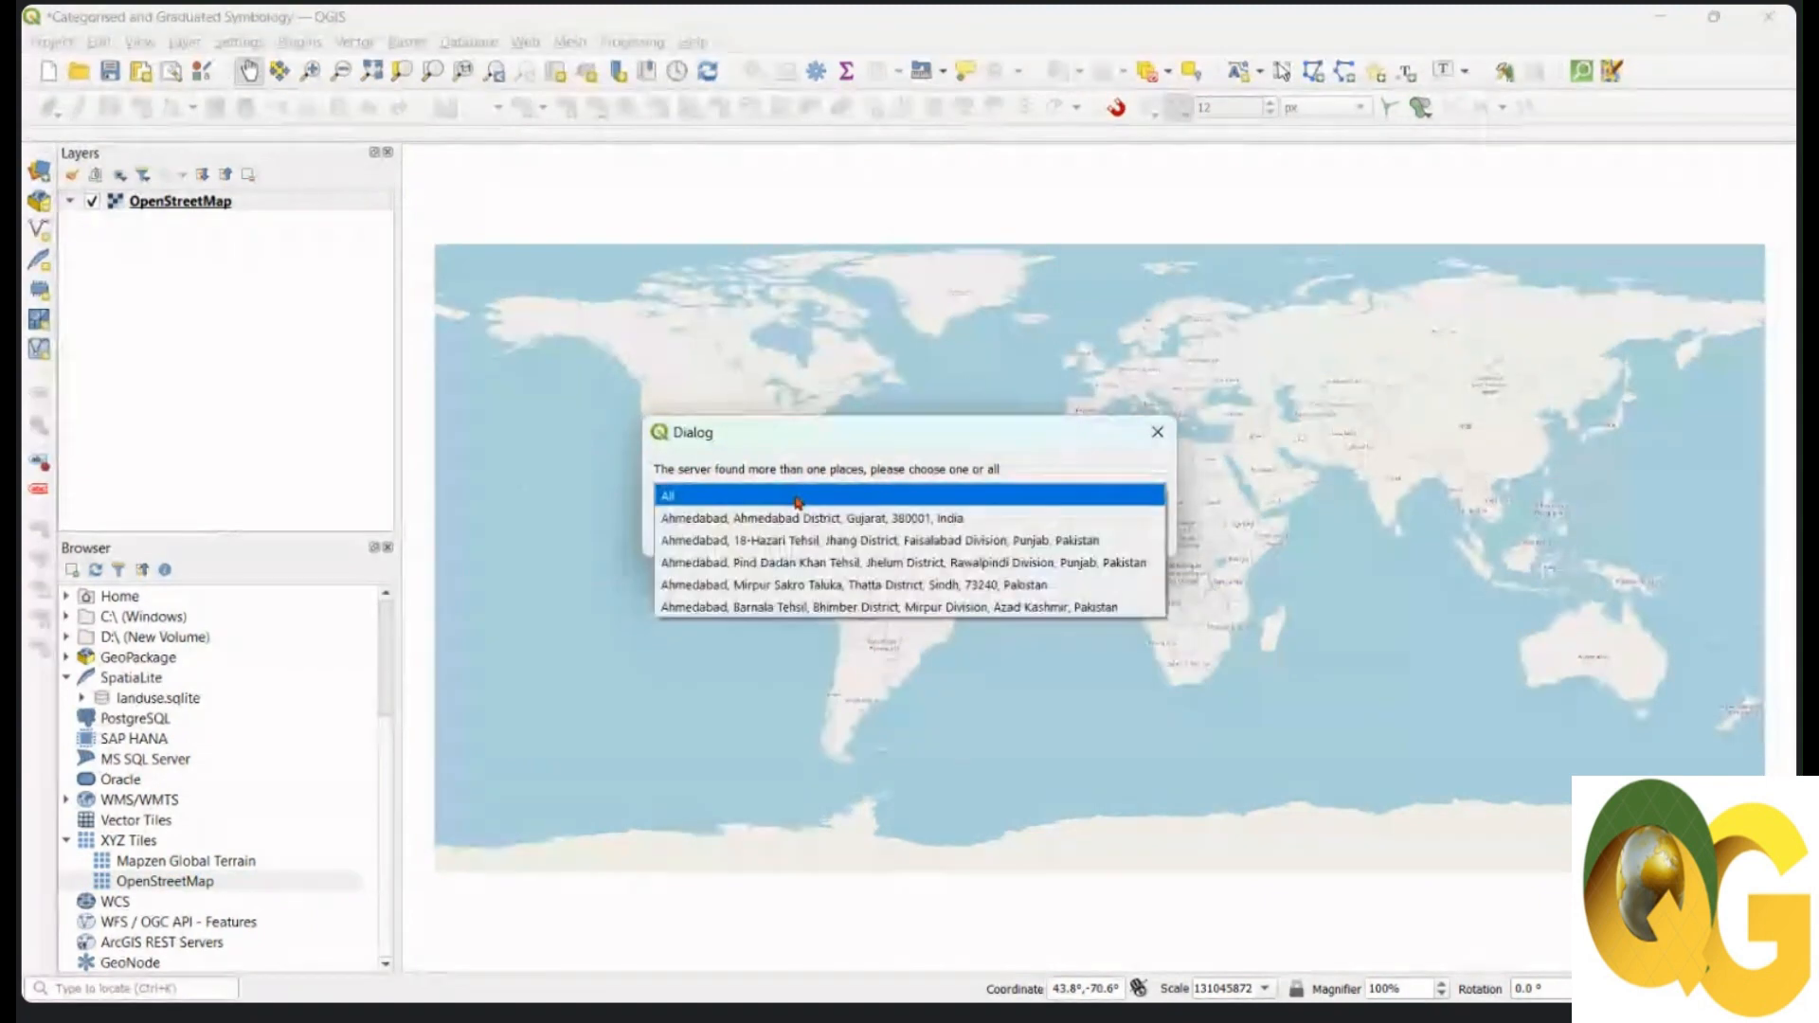
left_click(793, 511)
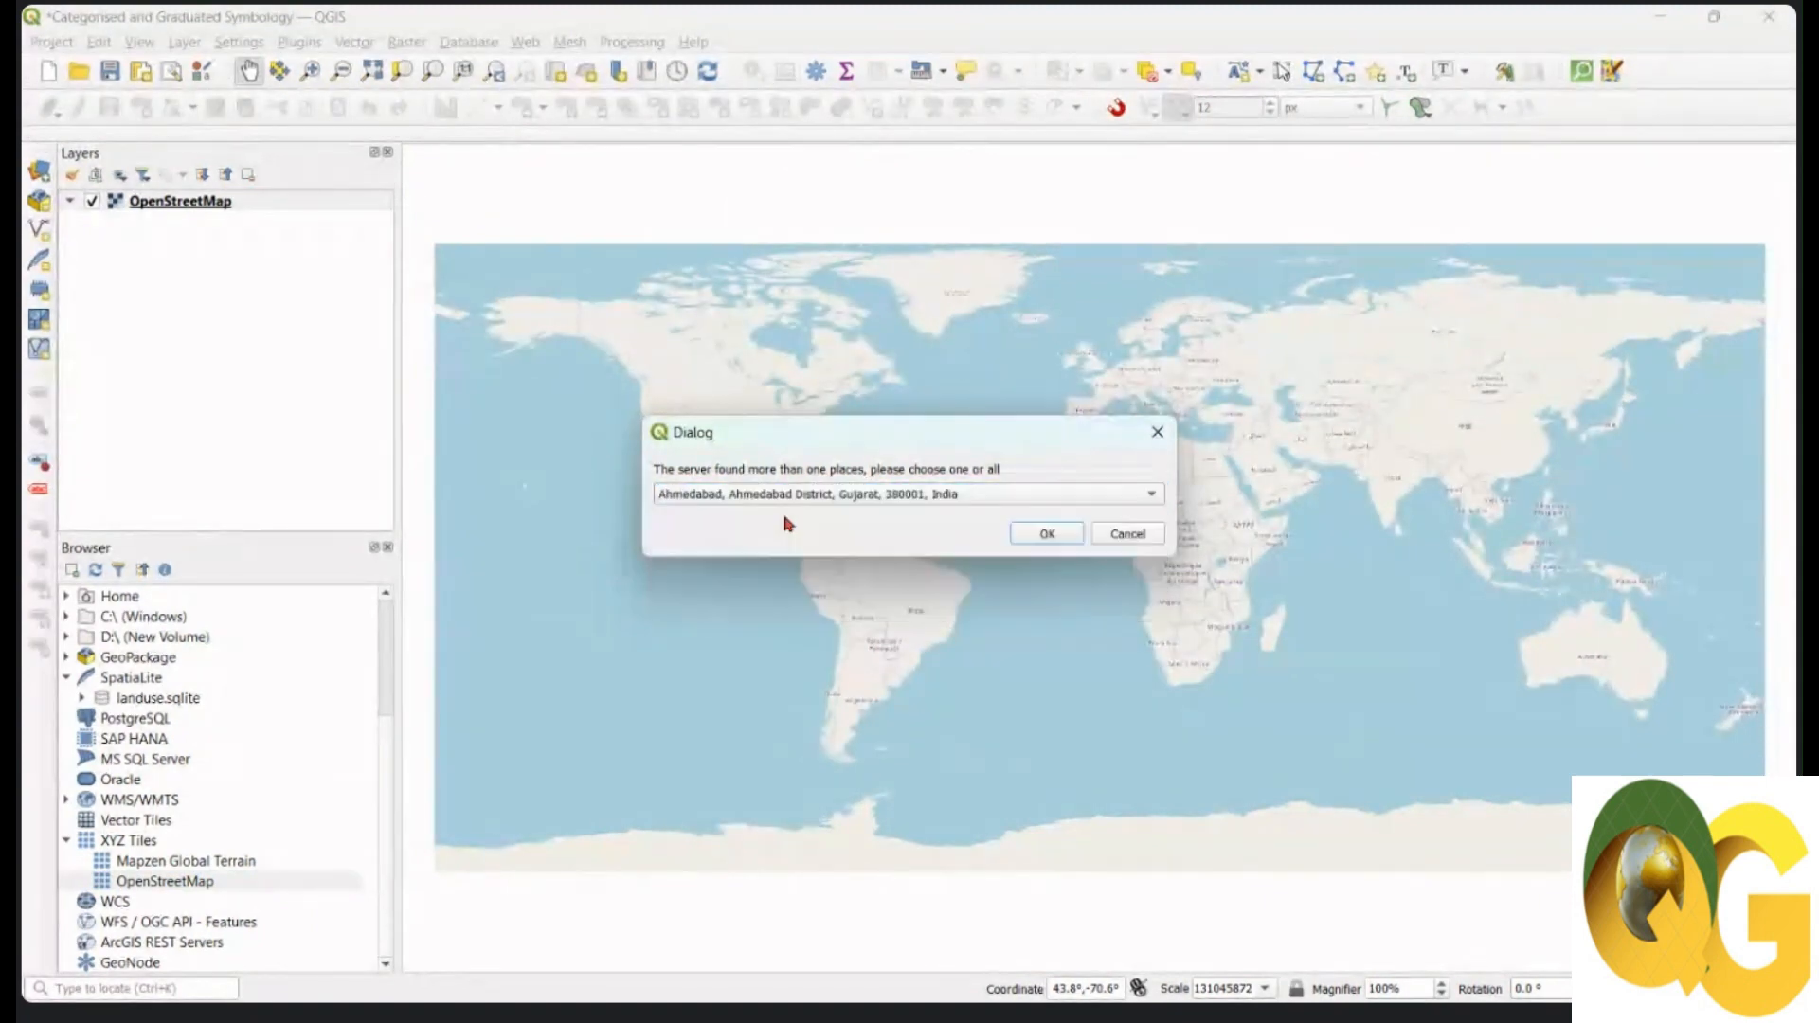
left_click(1045, 533)
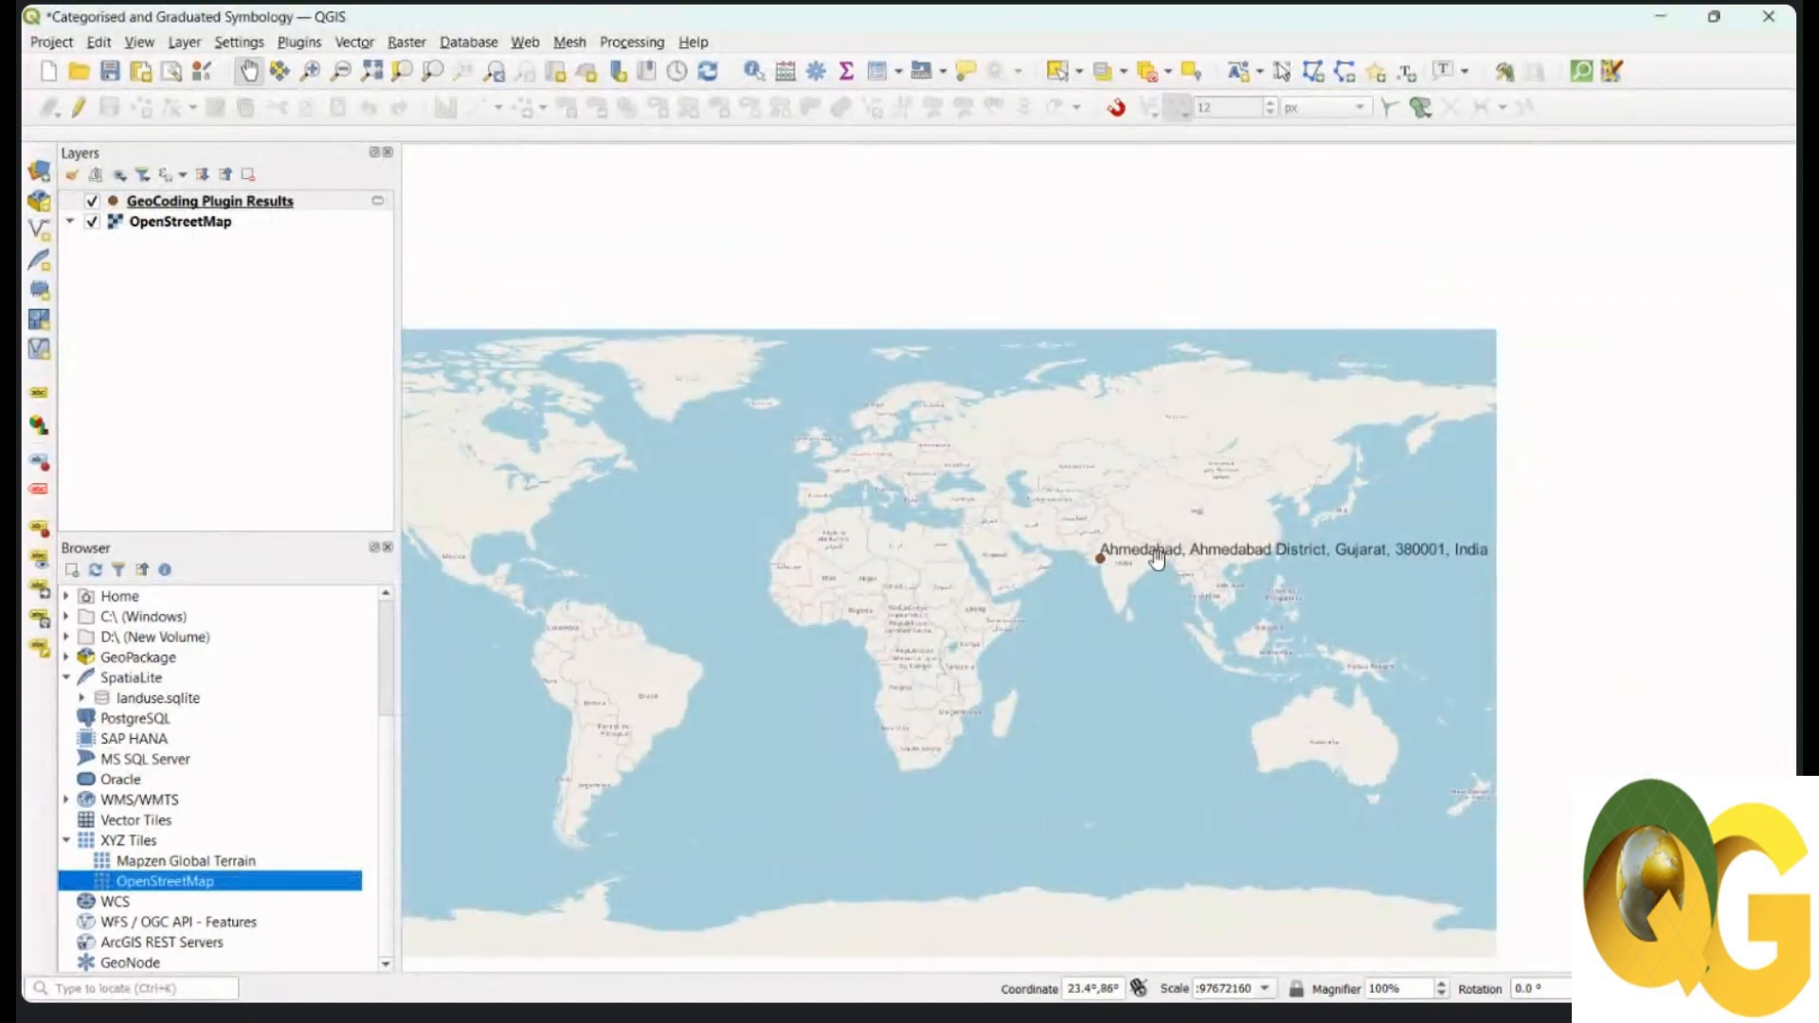
Step: Zoom and pan to street level over central Ahmedabad along the Sabarmati River
scroll(1099, 554, "up", 3)
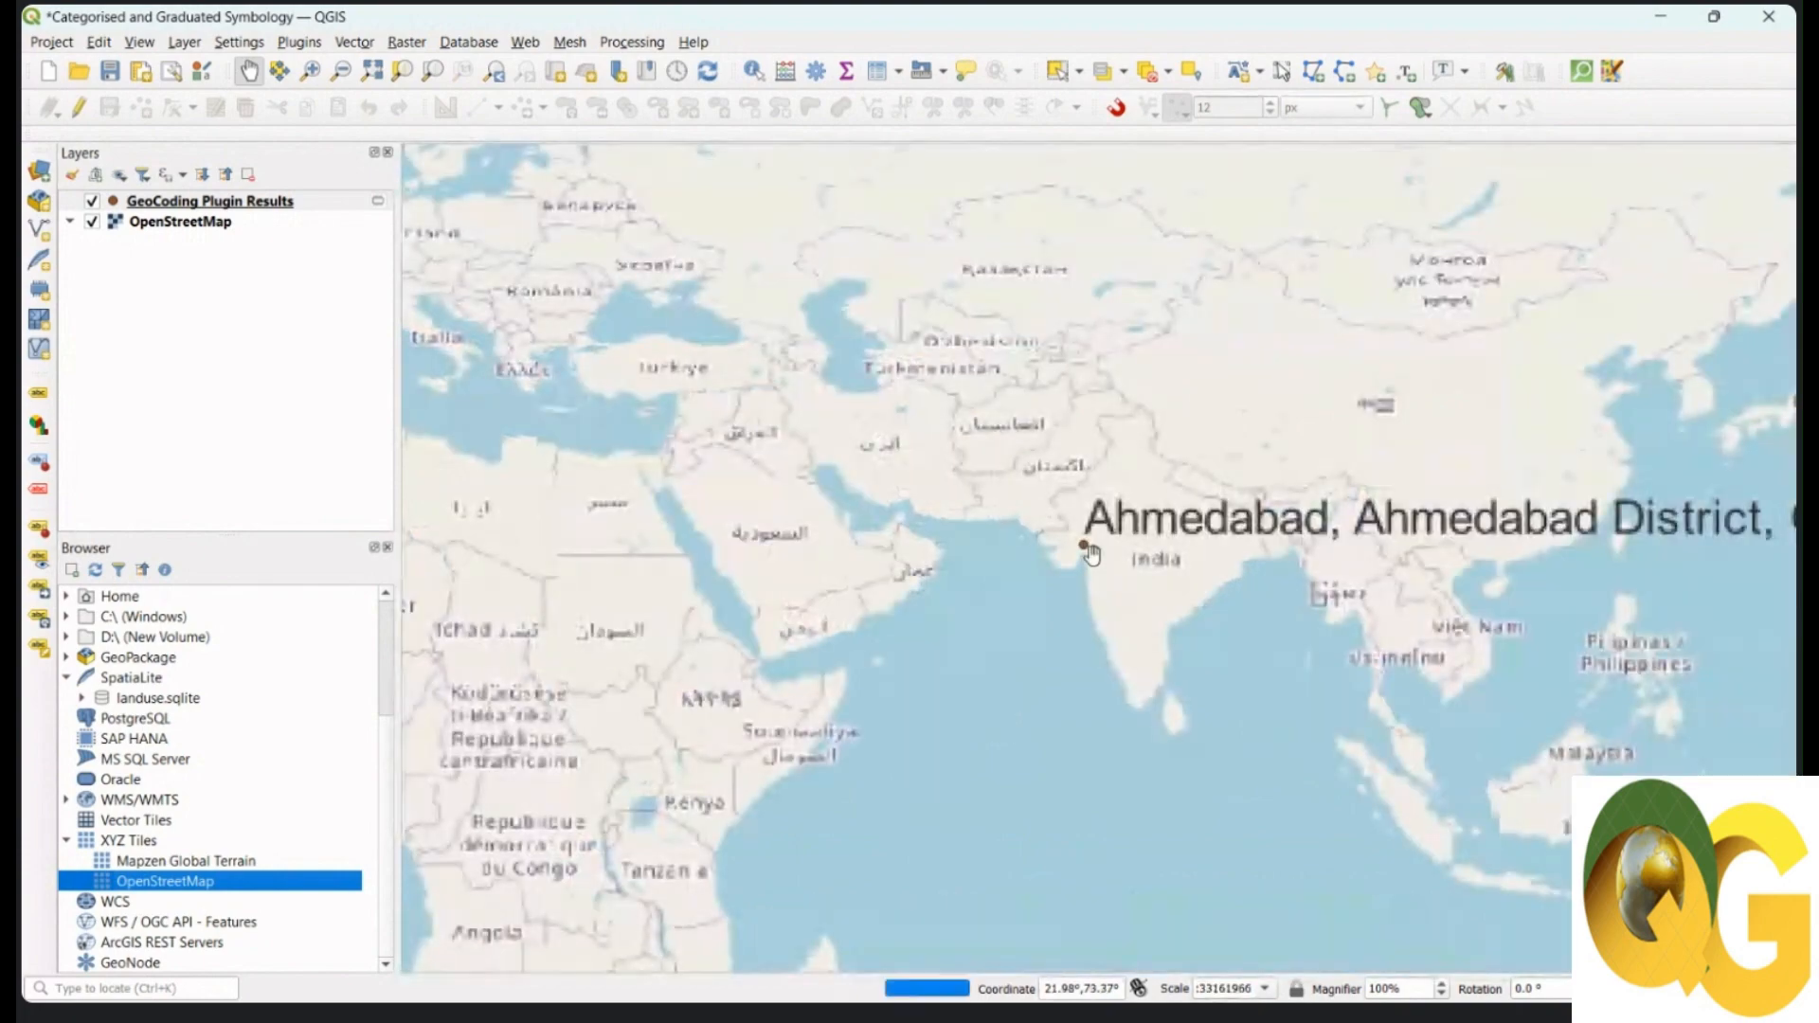
scroll(1065, 522, "up", 3)
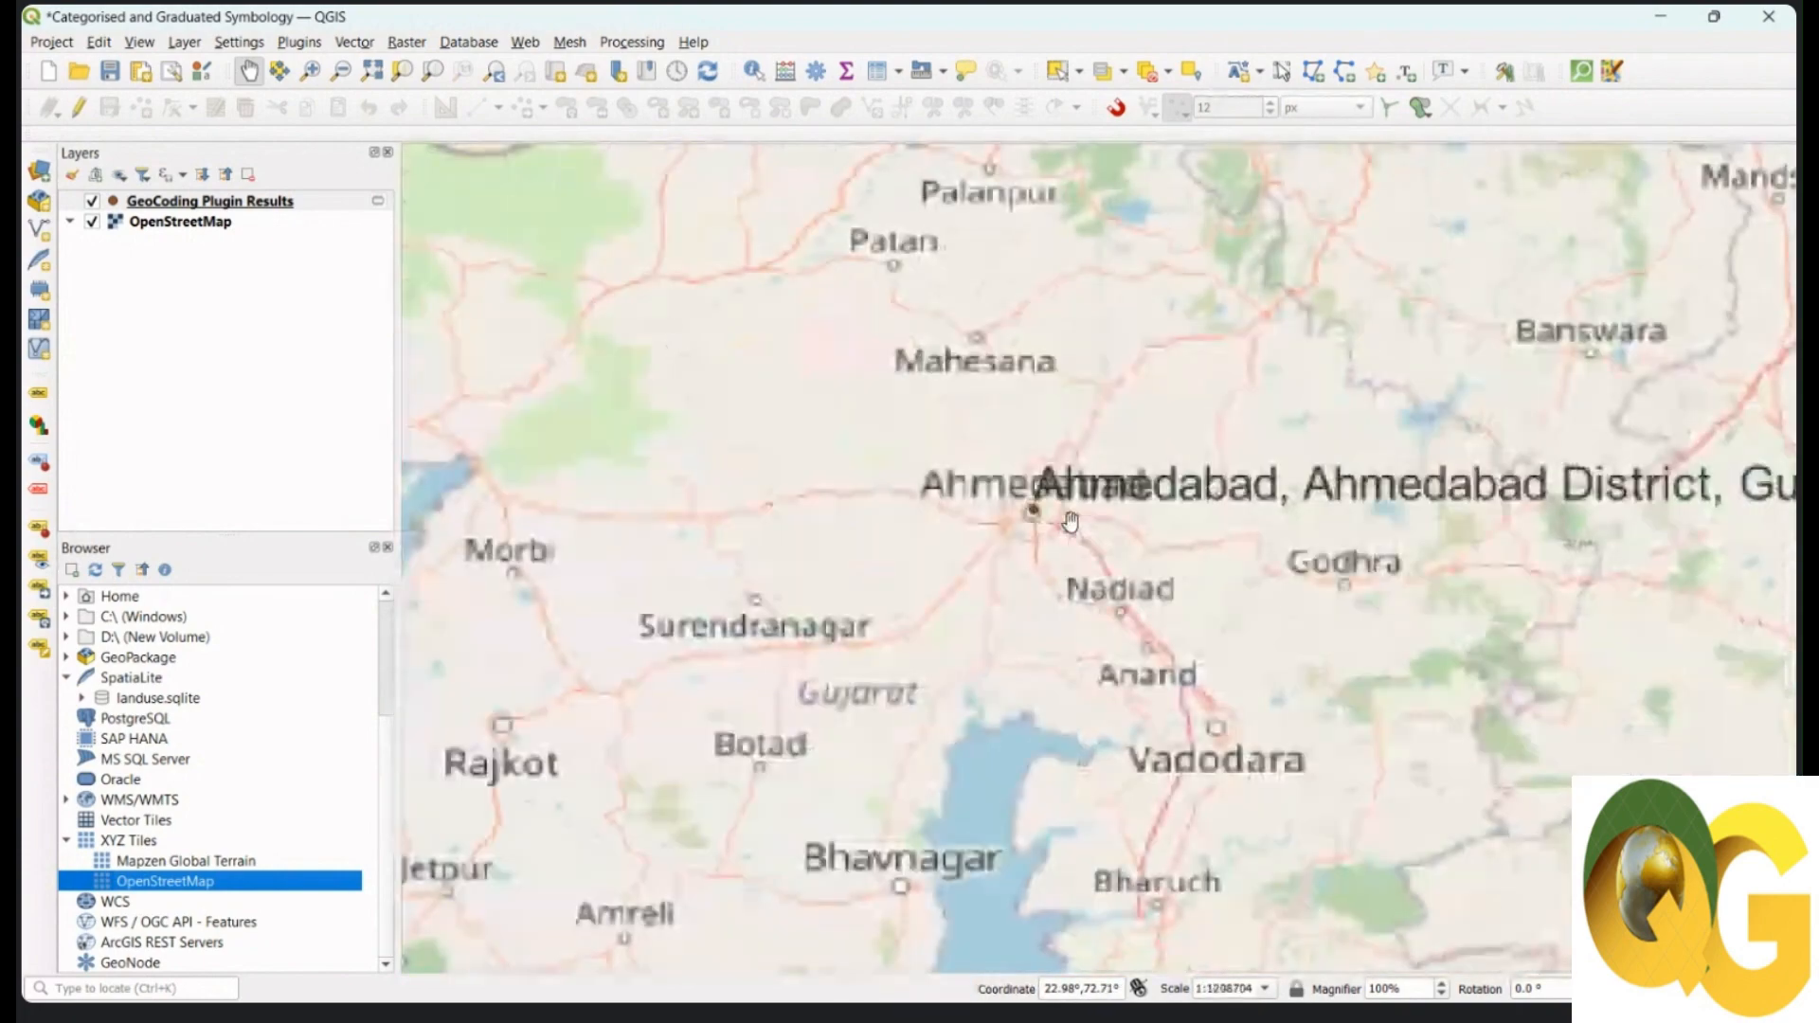
scroll(1063, 520, "up", 2)
scroll(1099, 459, "up", 1)
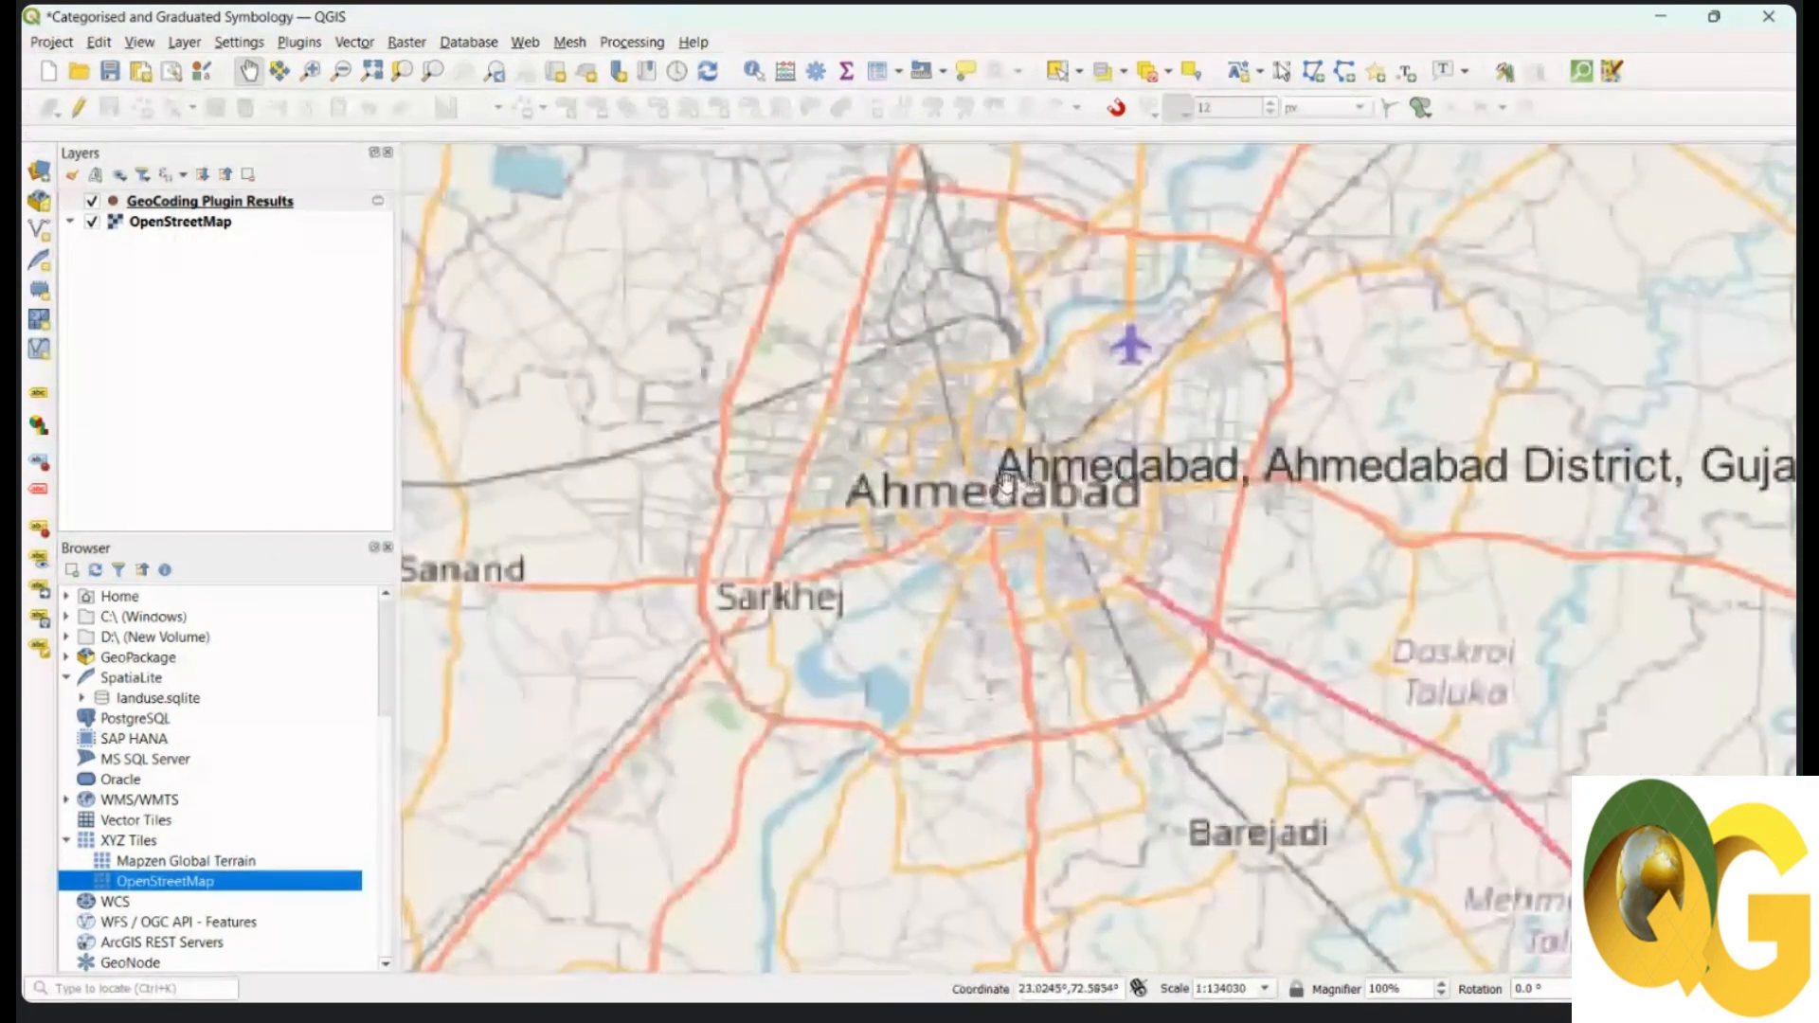
left_click_drag(1102, 453, 1090, 473)
scroll(981, 512, "up", 1)
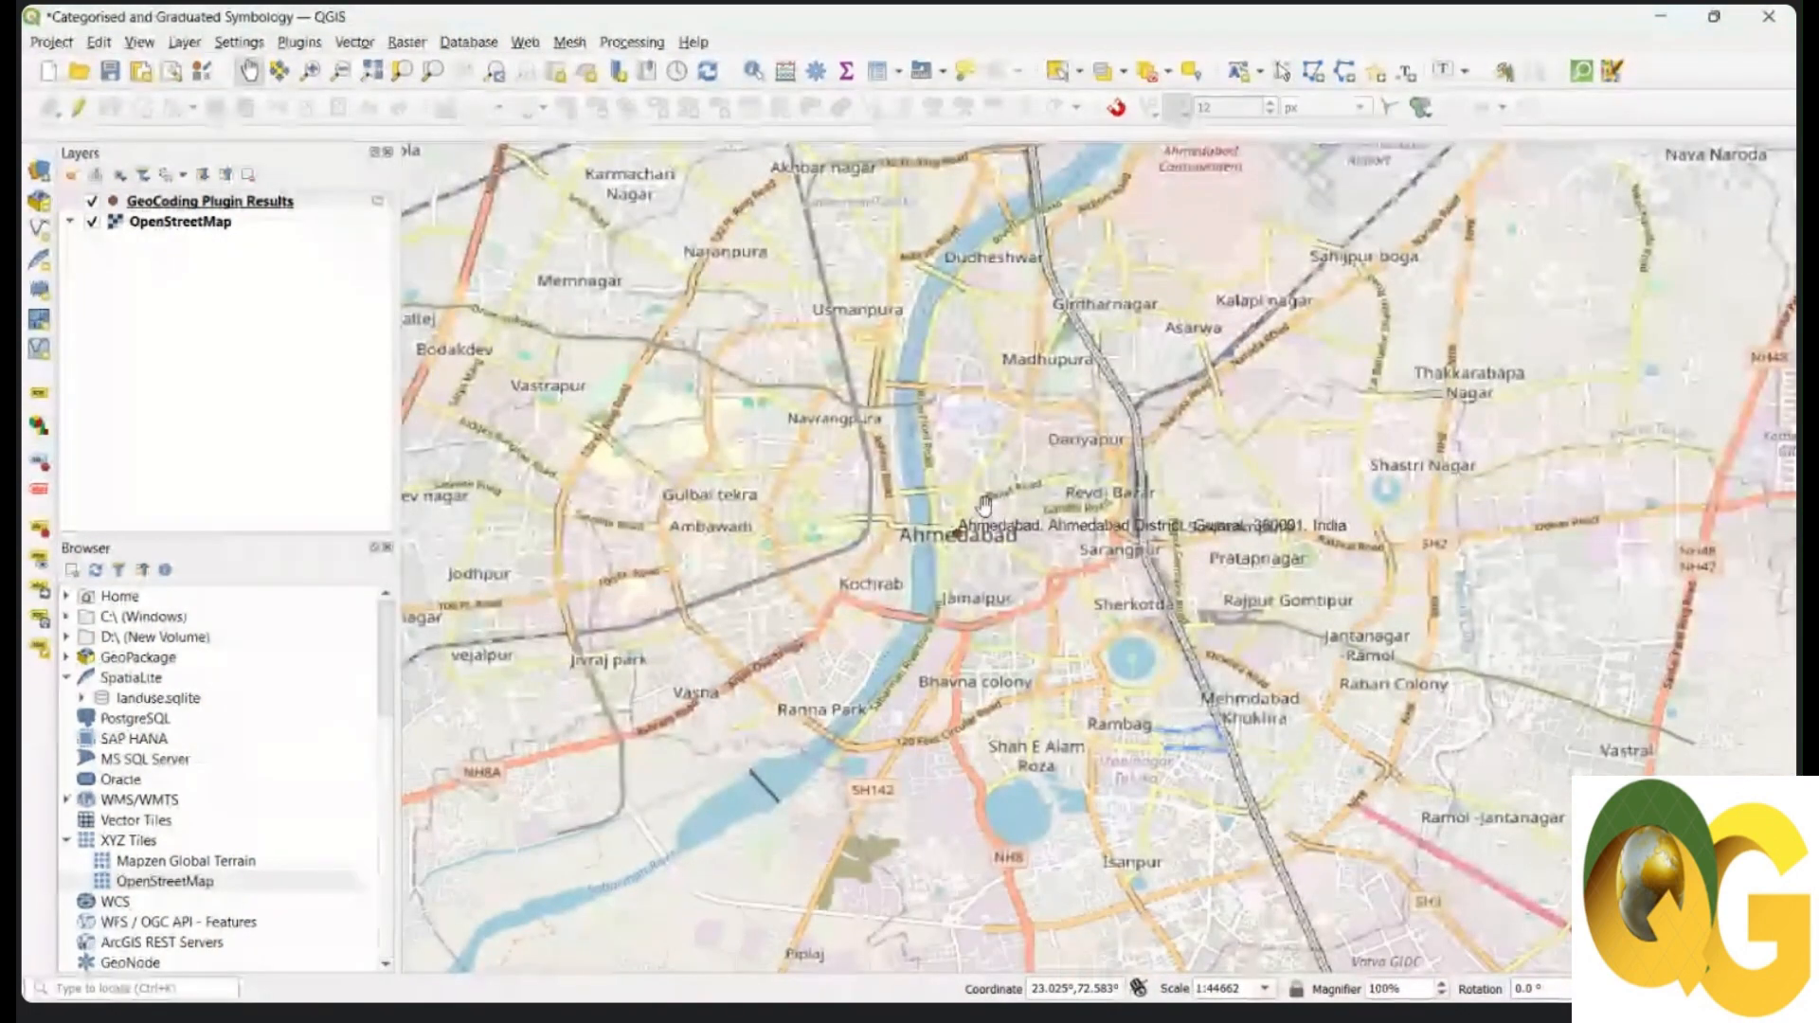
scroll(984, 512, "down", 1)
left_click_drag(984, 512, 969, 524)
scroll(969, 524, "up", 1)
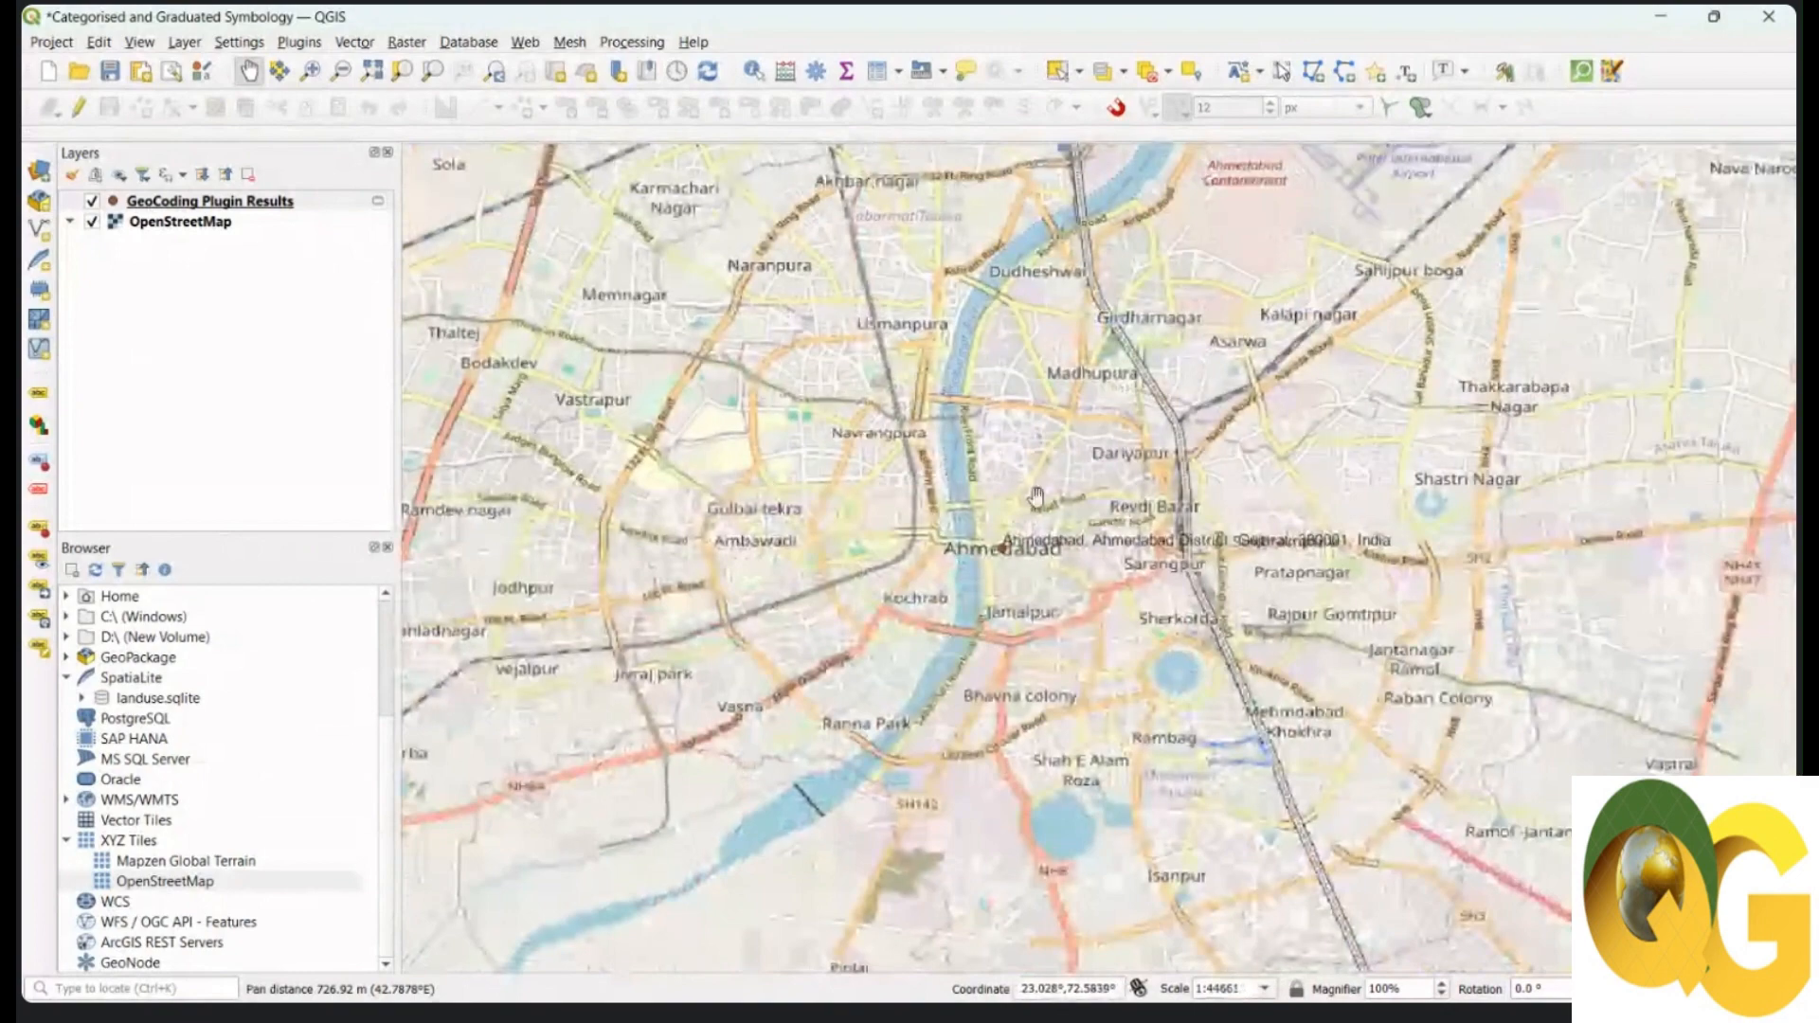
scroll(1034, 595, "up", 1)
left_click_drag(1016, 592, 1059, 616)
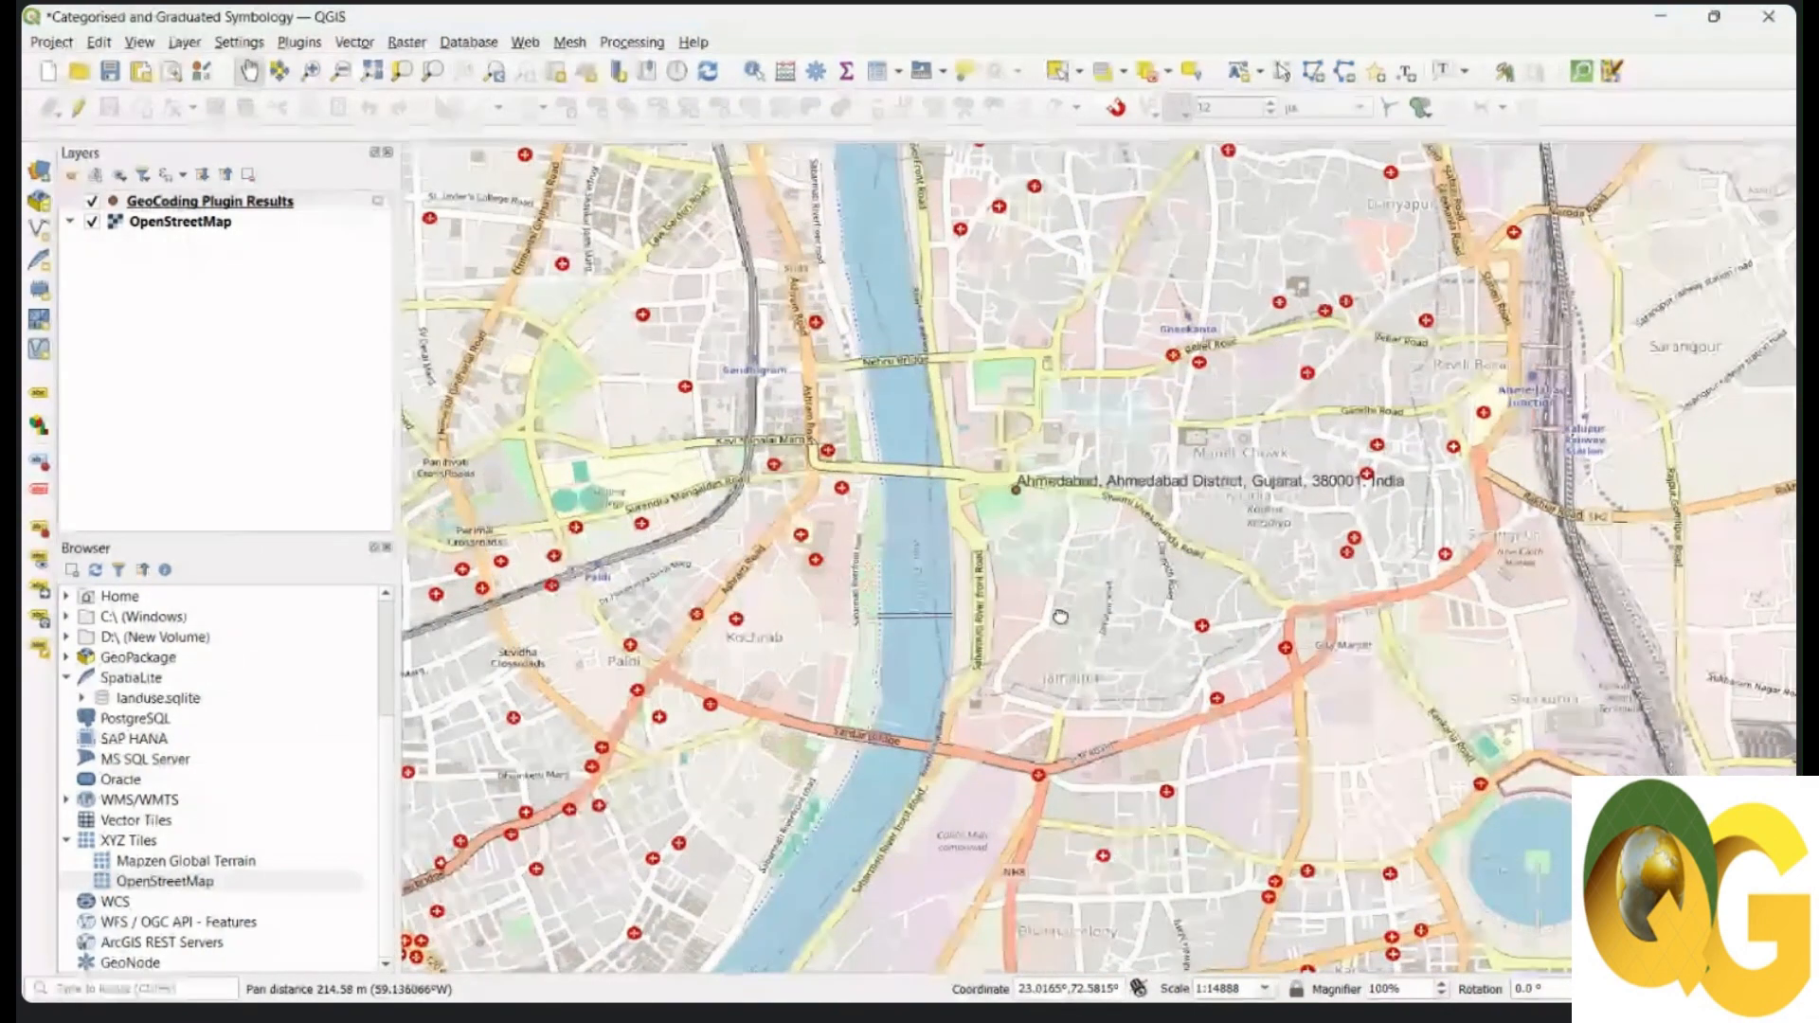
Step: Hide the GeoCoding Plugin Results layer
left_click(92, 201)
left_click(165, 203)
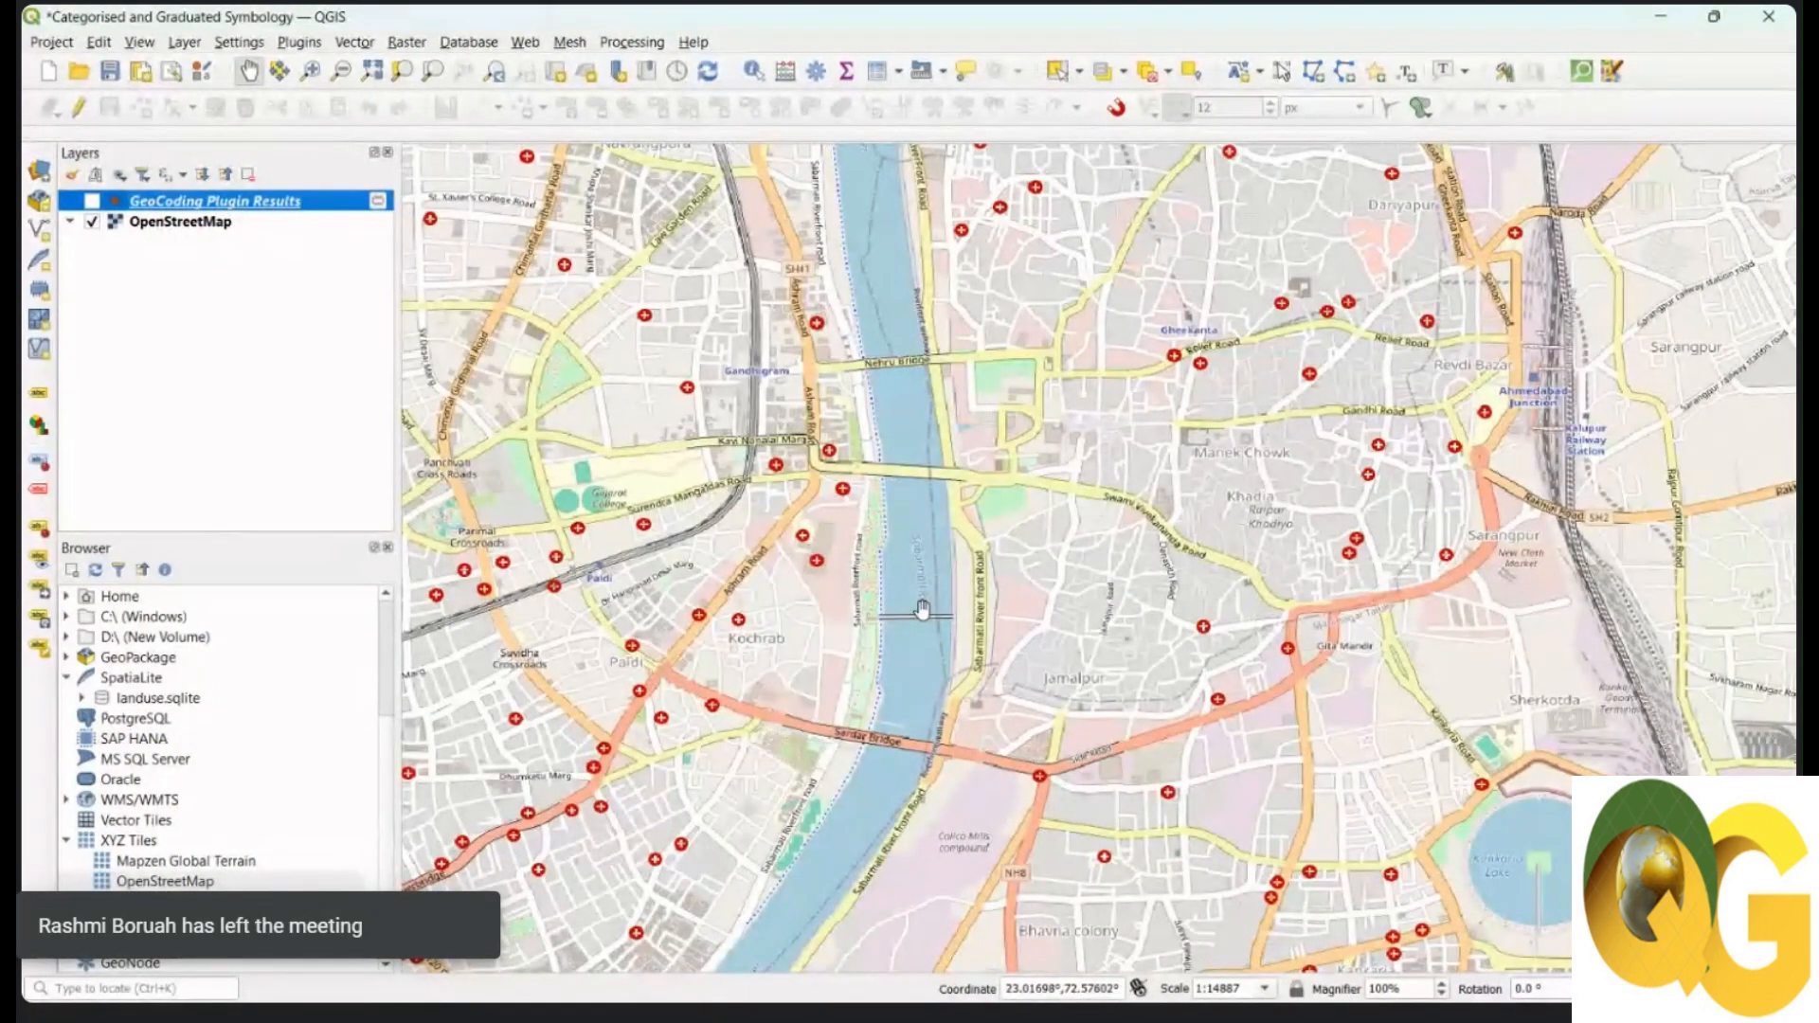
left_click_drag(1012, 663, 1028, 697)
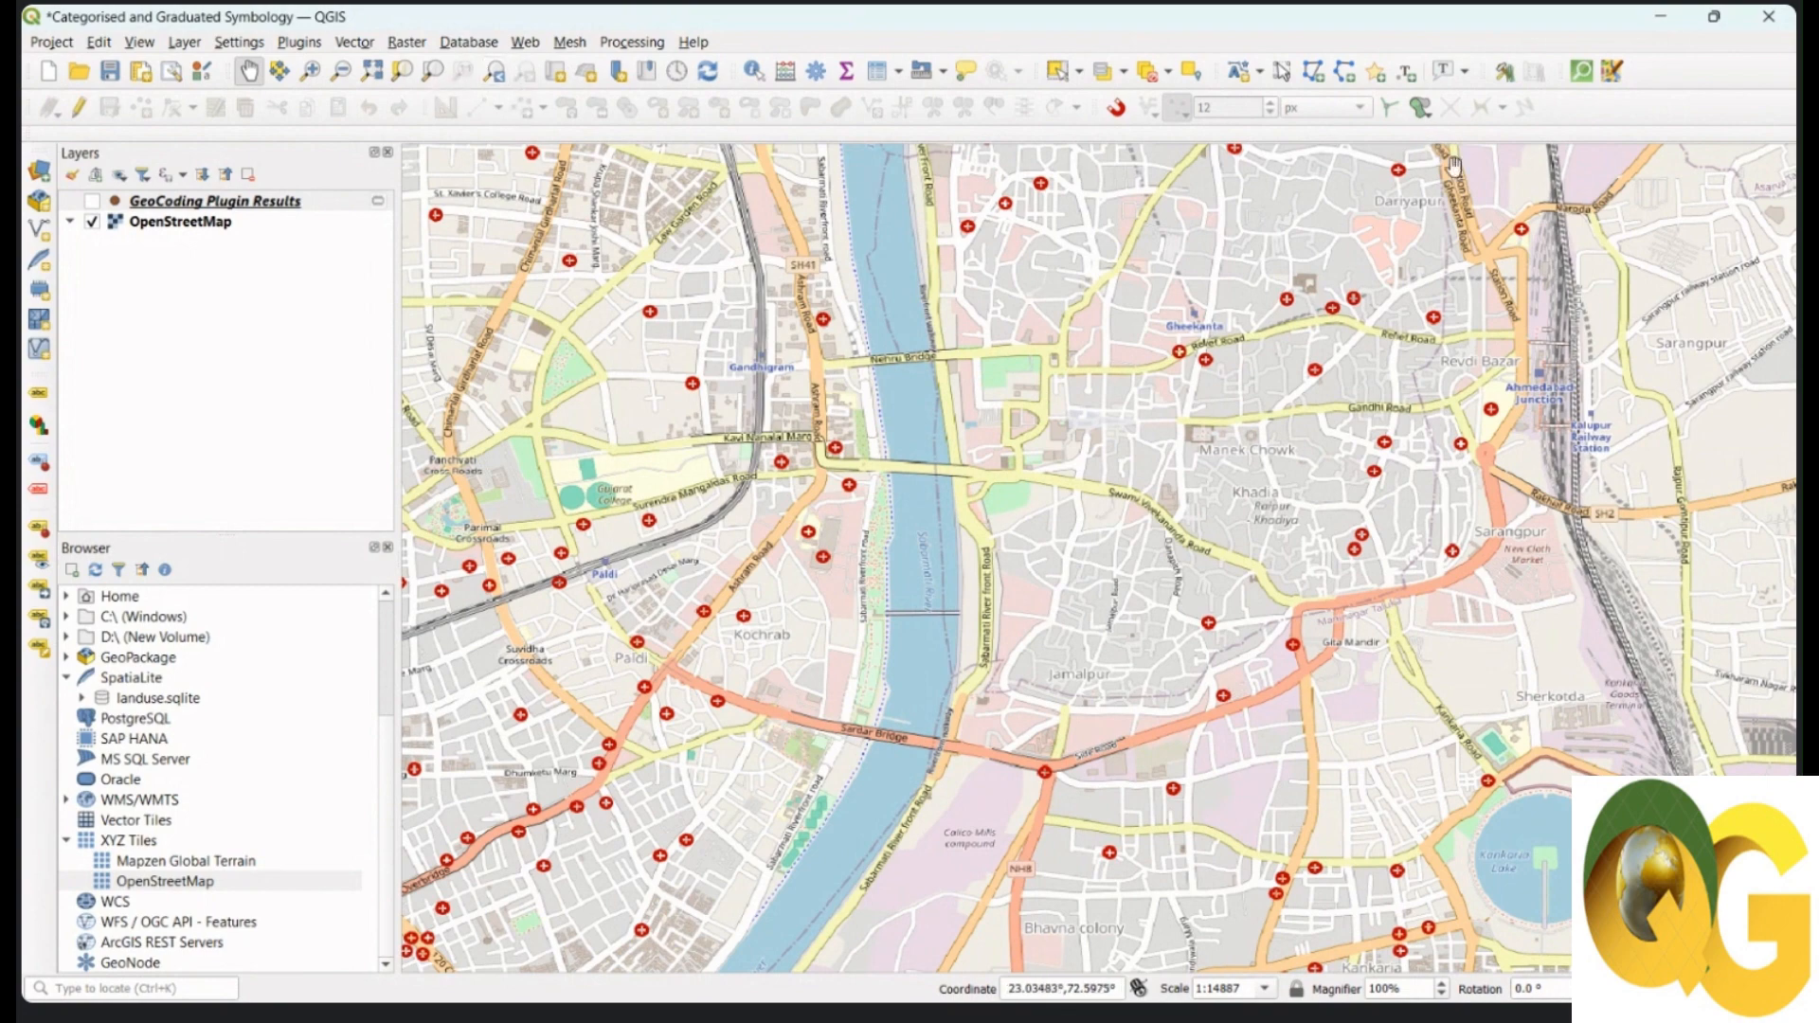
Step: Launch QuickOSM's Quick query and browse the OSM key list without choosing a key
left_click(1581, 73)
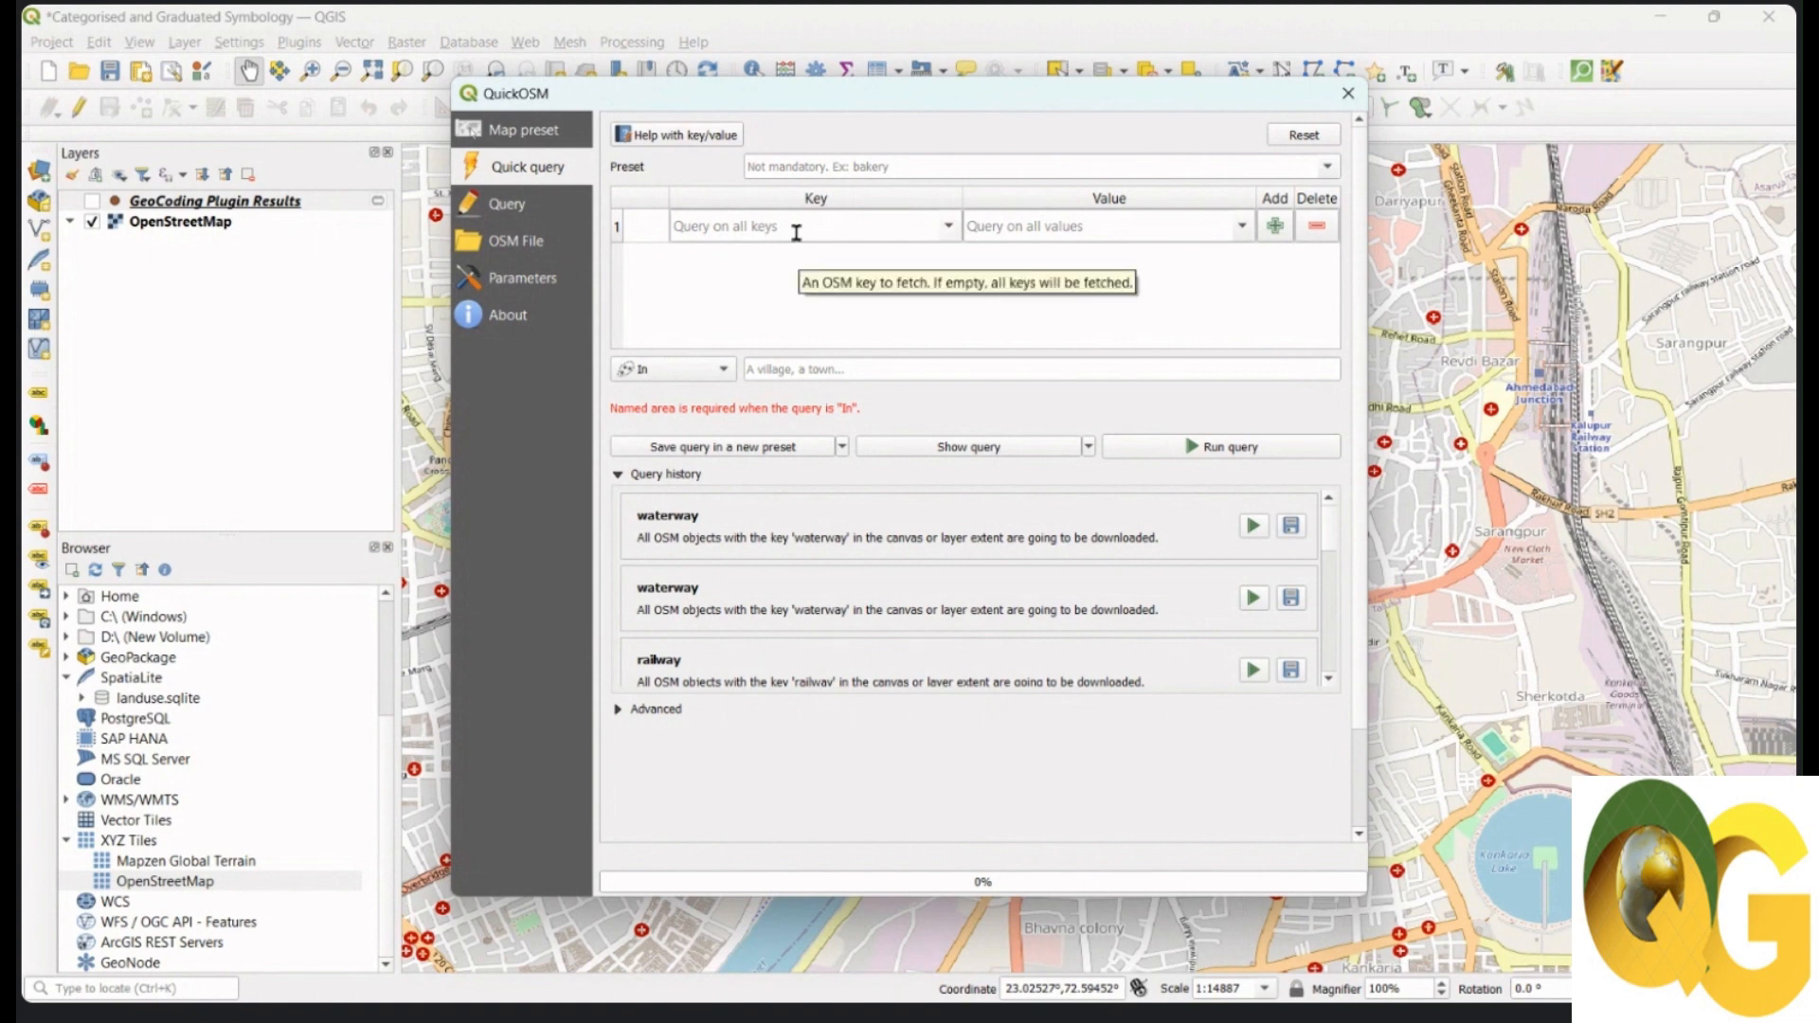
left_click(950, 228)
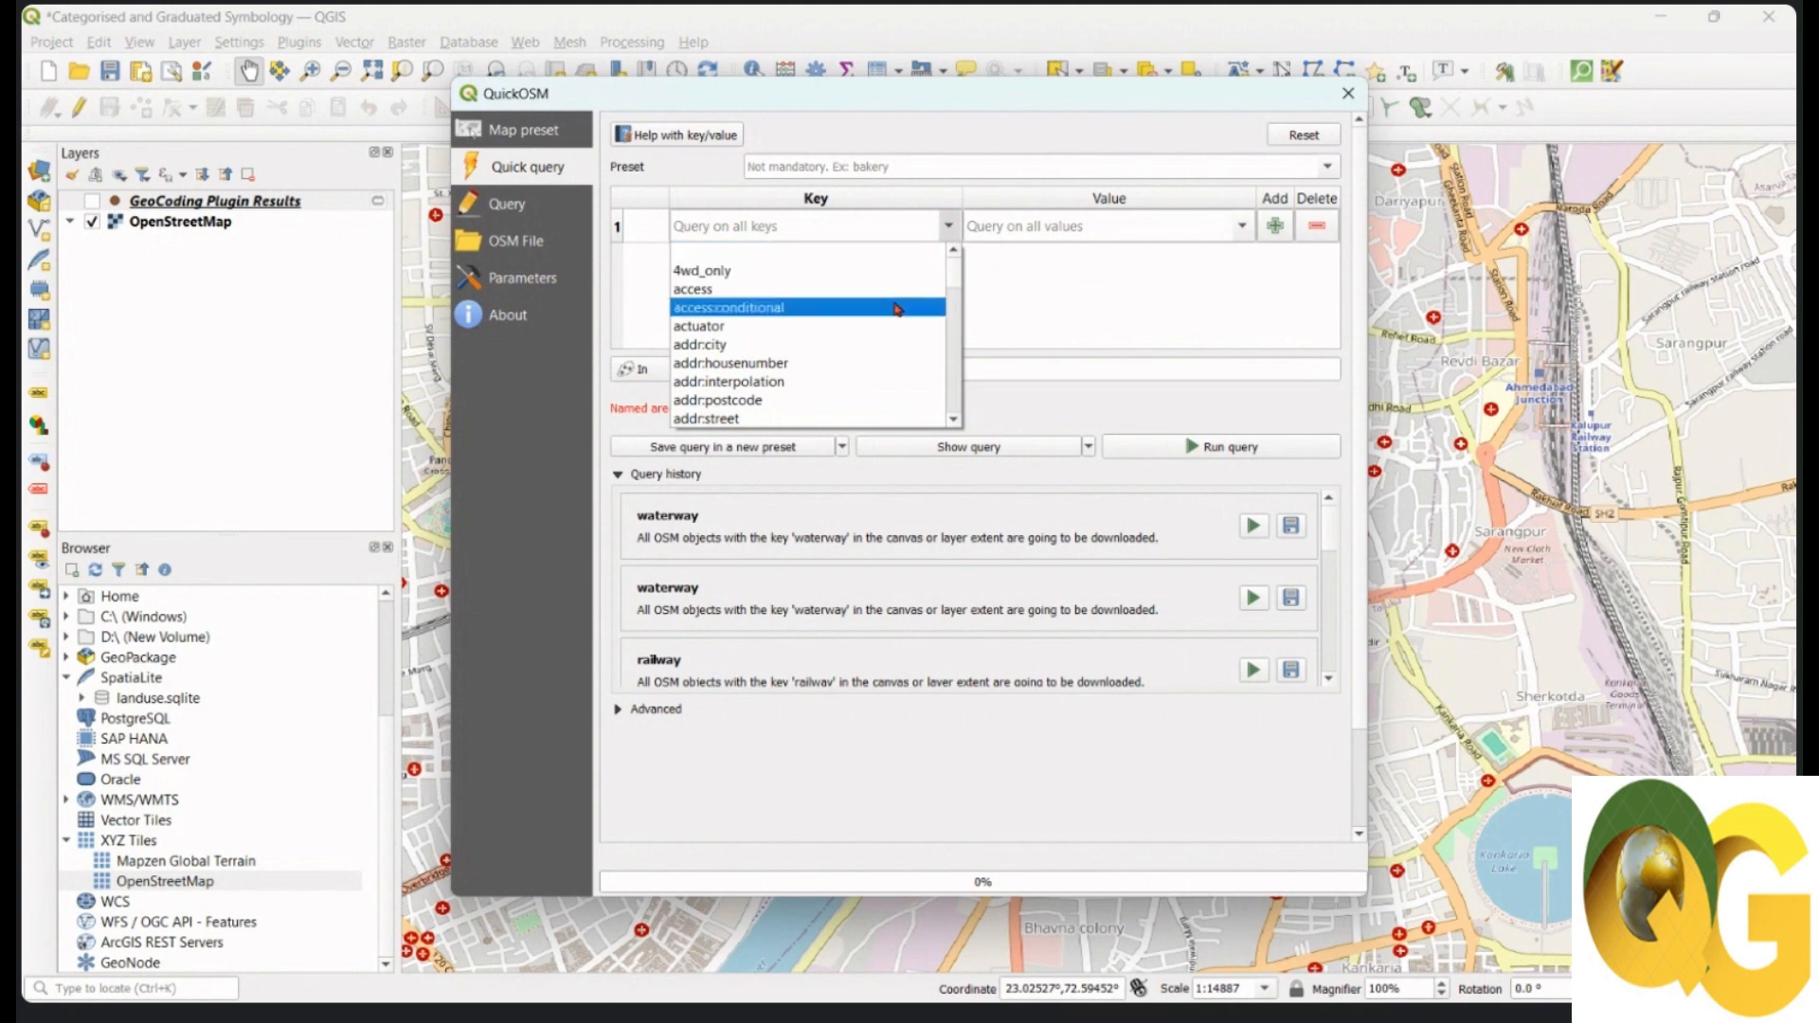
scroll(894, 305, "down", 1)
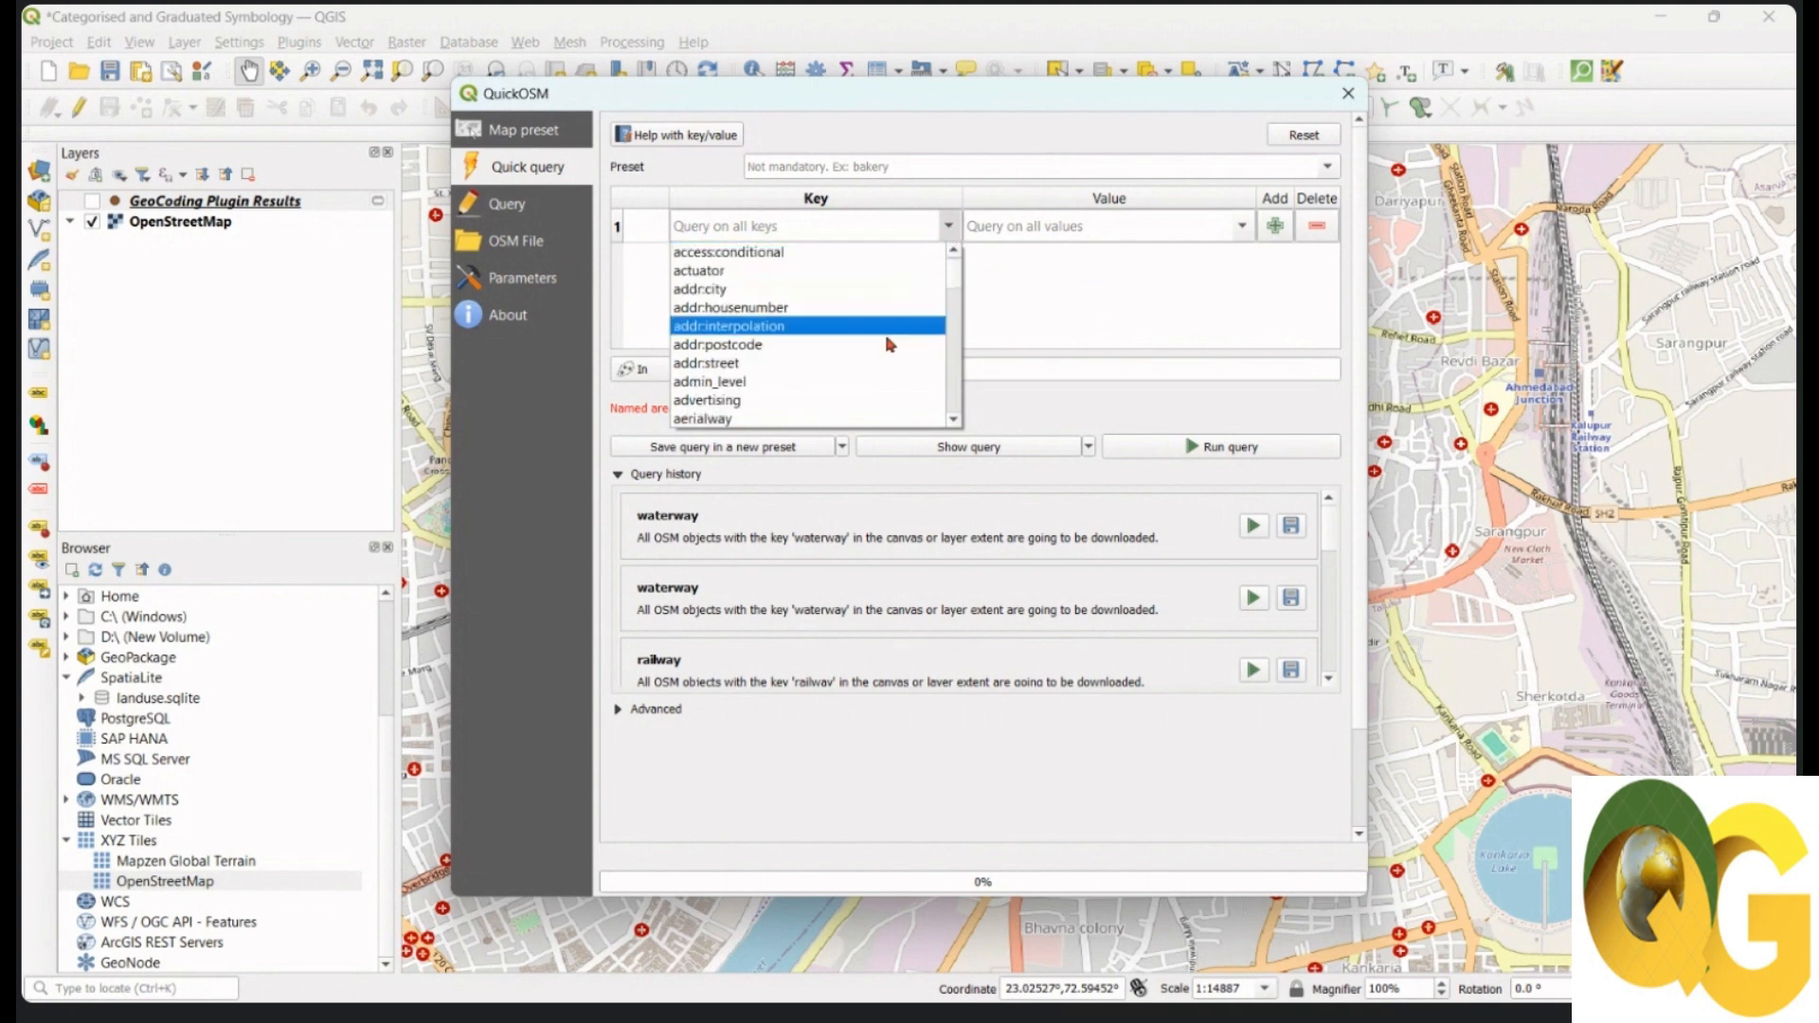
scroll(879, 358, "down", 1)
scroll(879, 358, "down", 2)
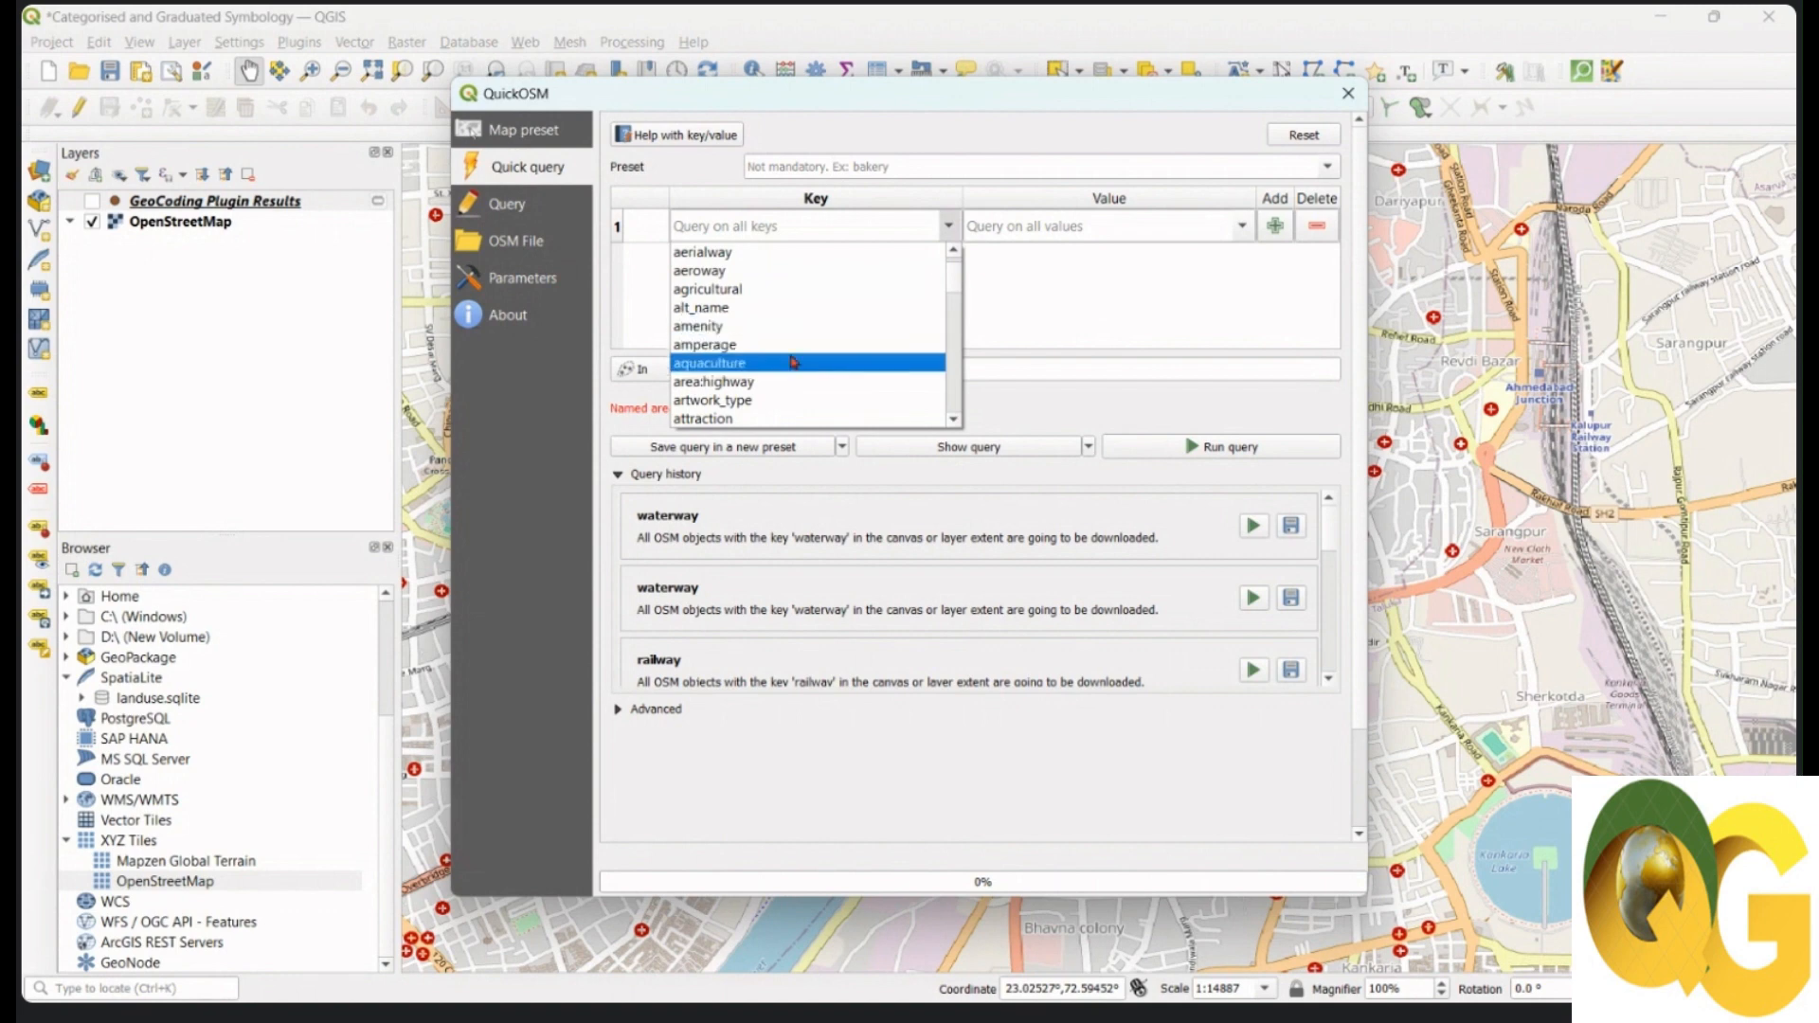
scroll(774, 355, "down", 3)
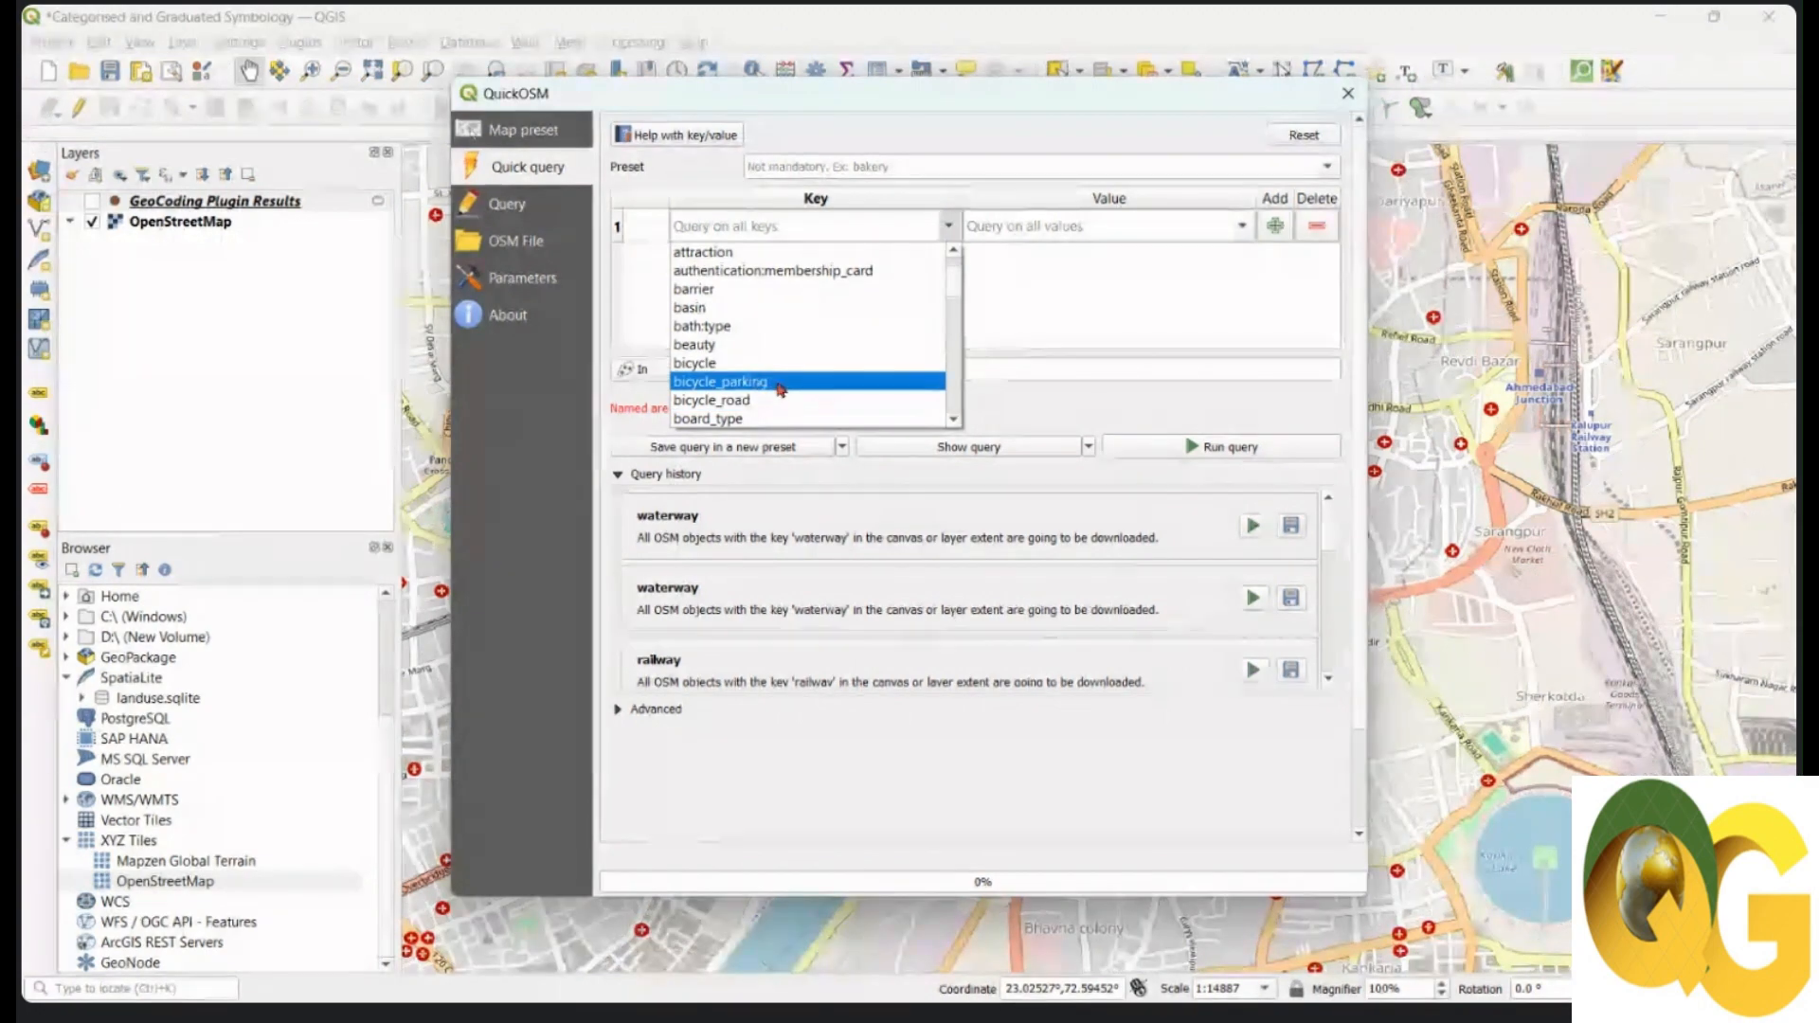
scroll(777, 388, "down", 2)
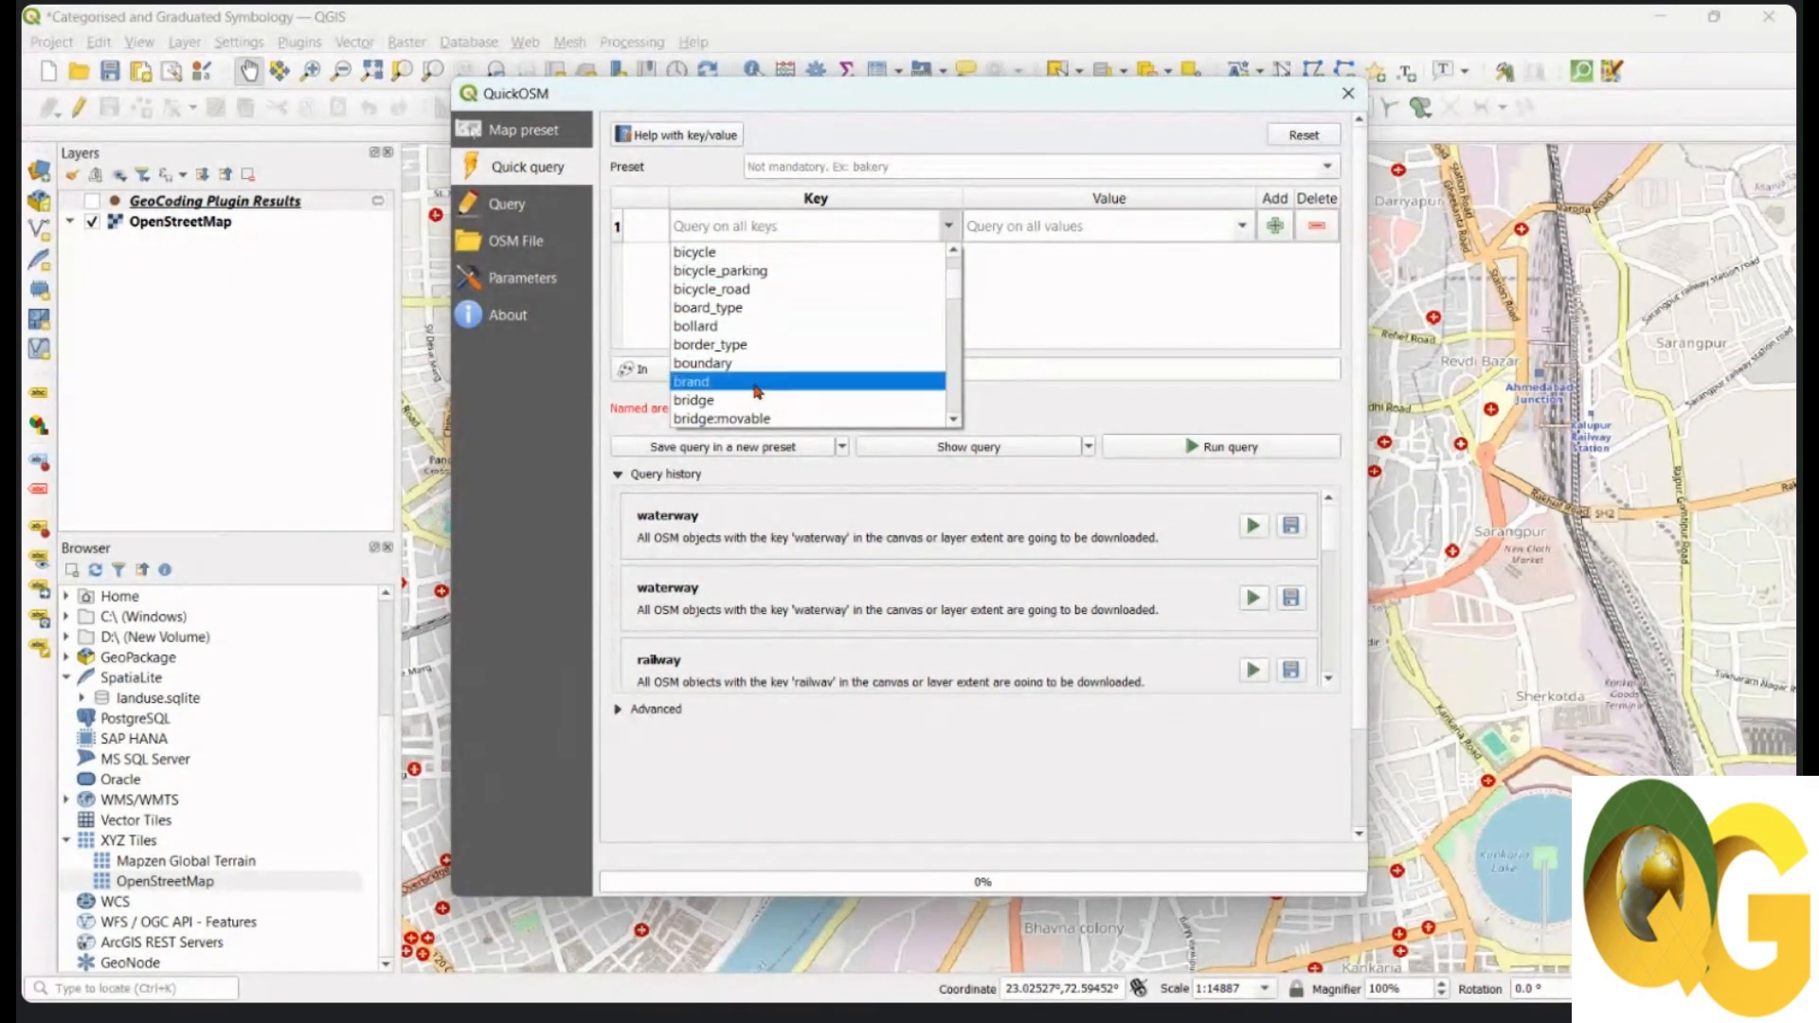
scroll(748, 402, "down", 3)
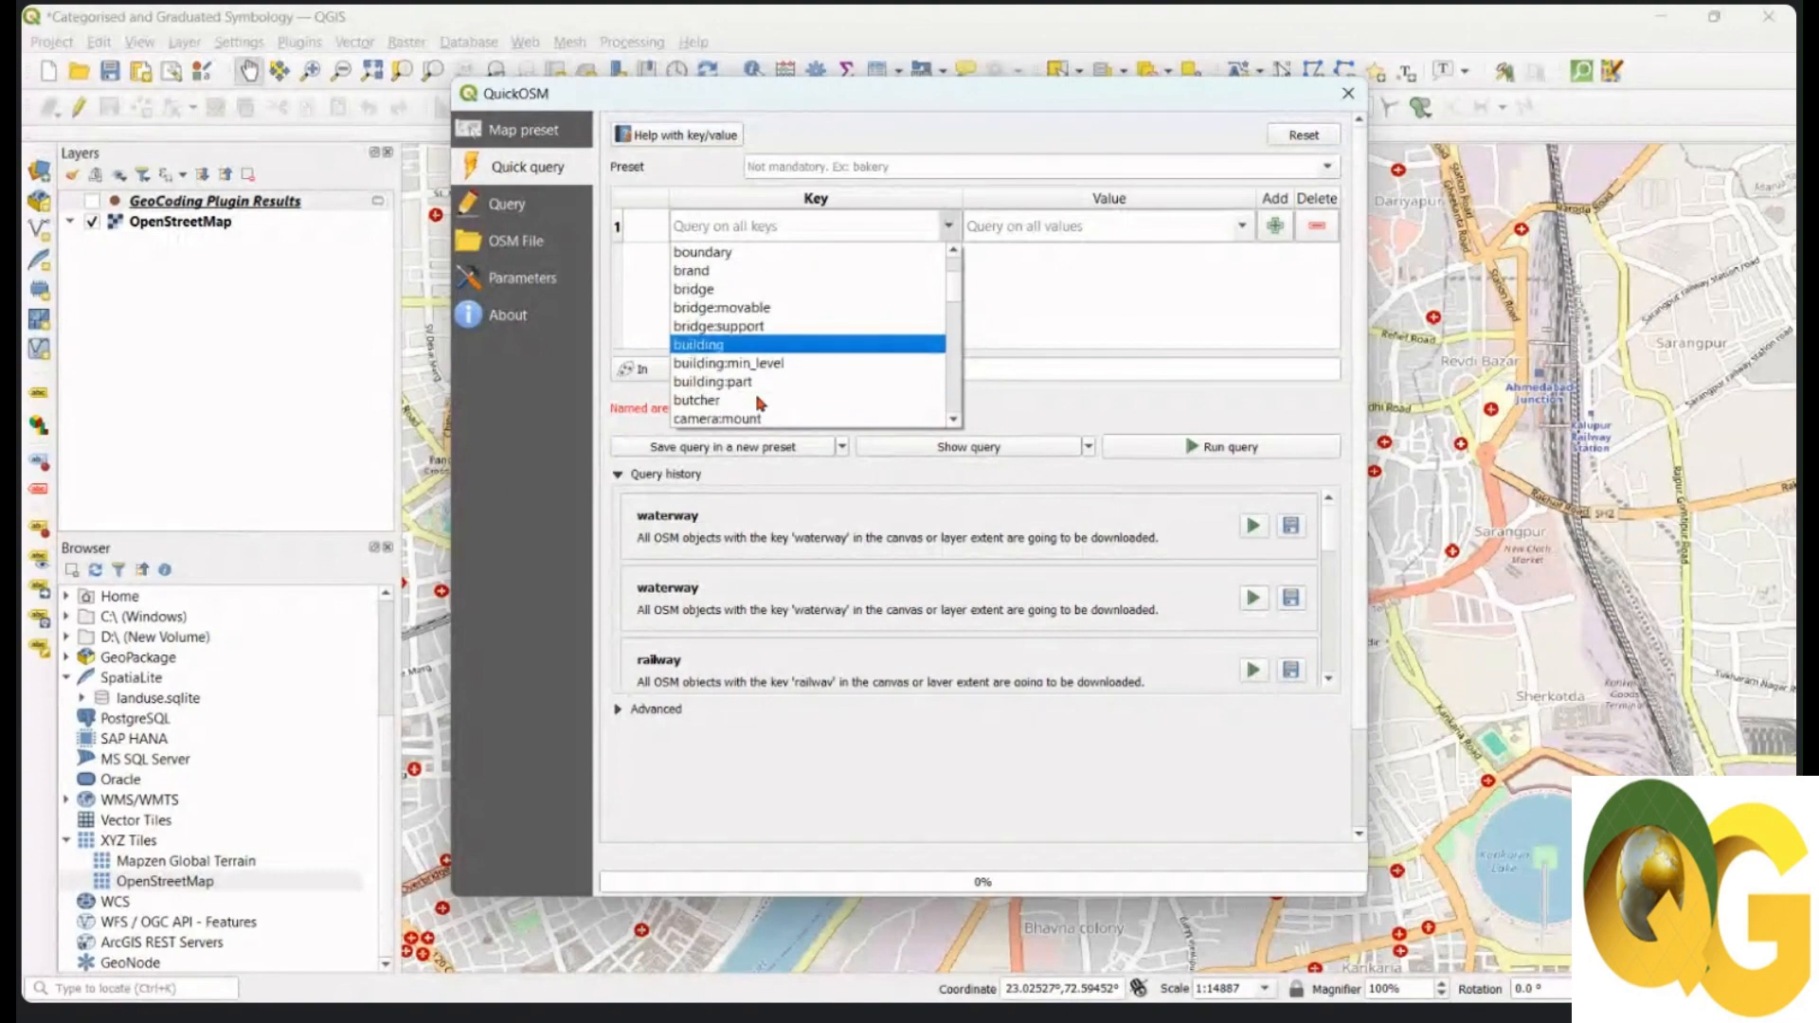
scroll(761, 401, "down", 2)
scroll(760, 403, "down", 7)
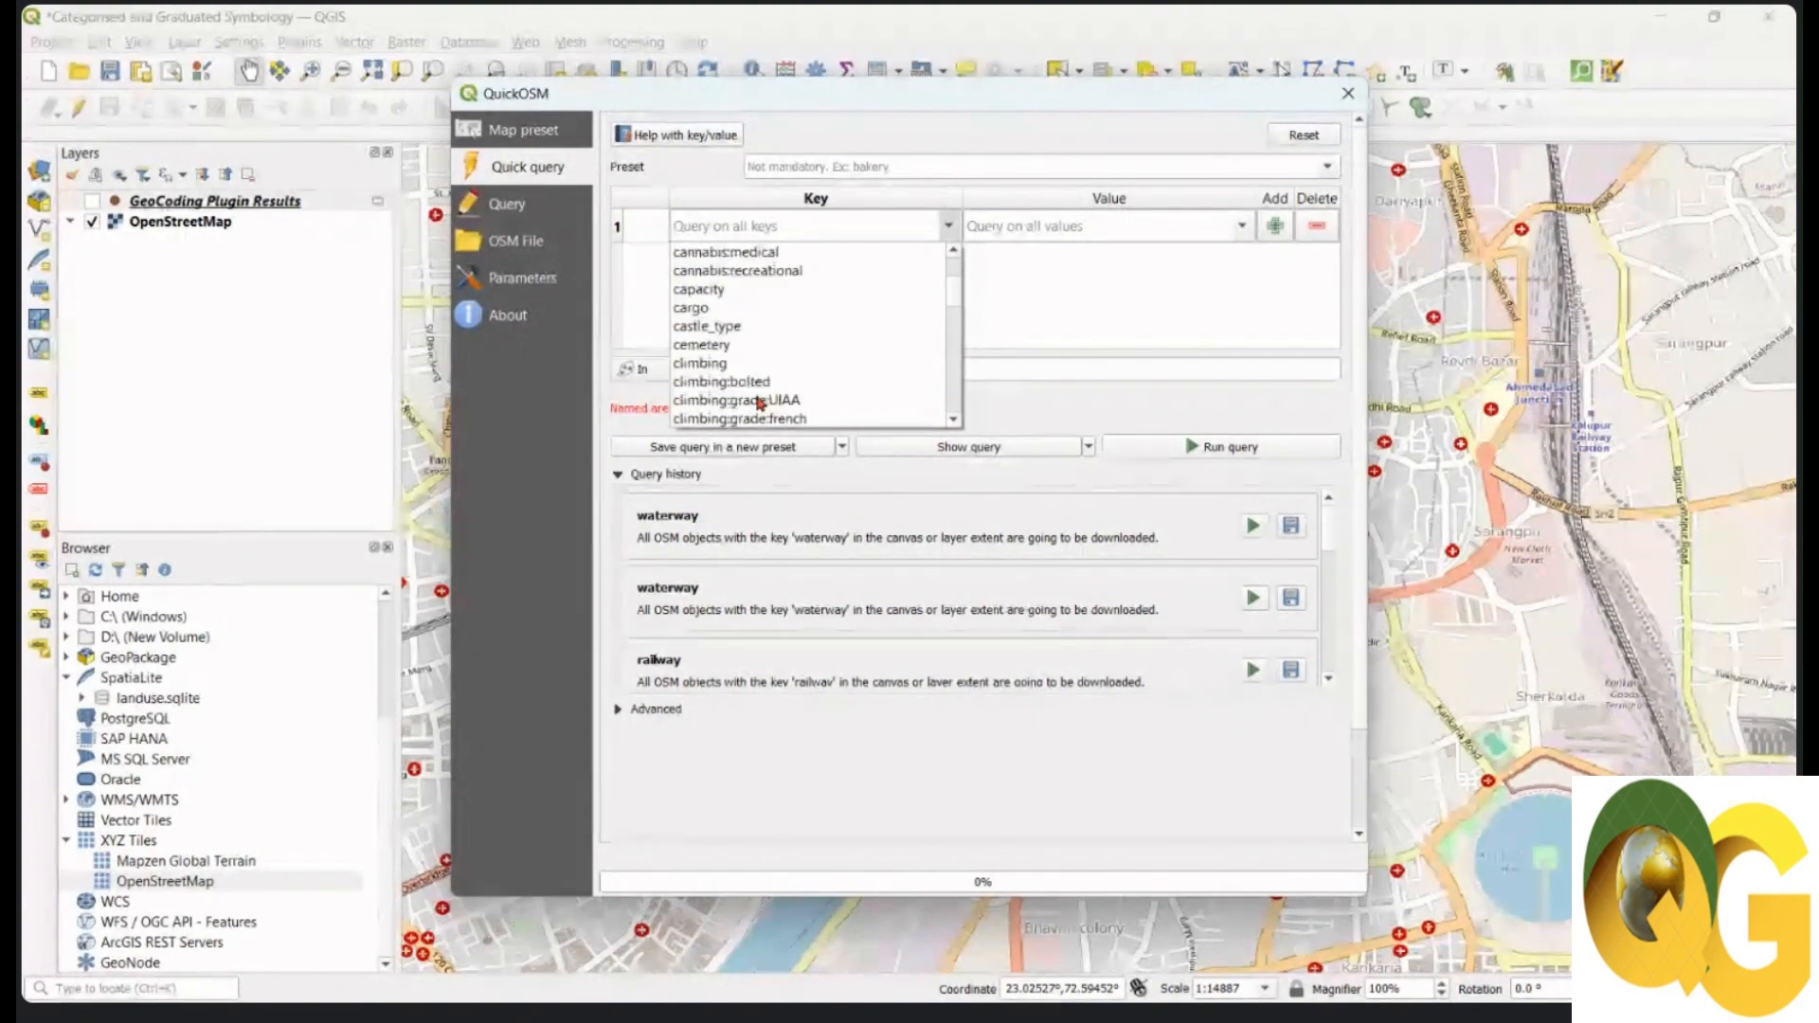
scroll(761, 403, "down", 2)
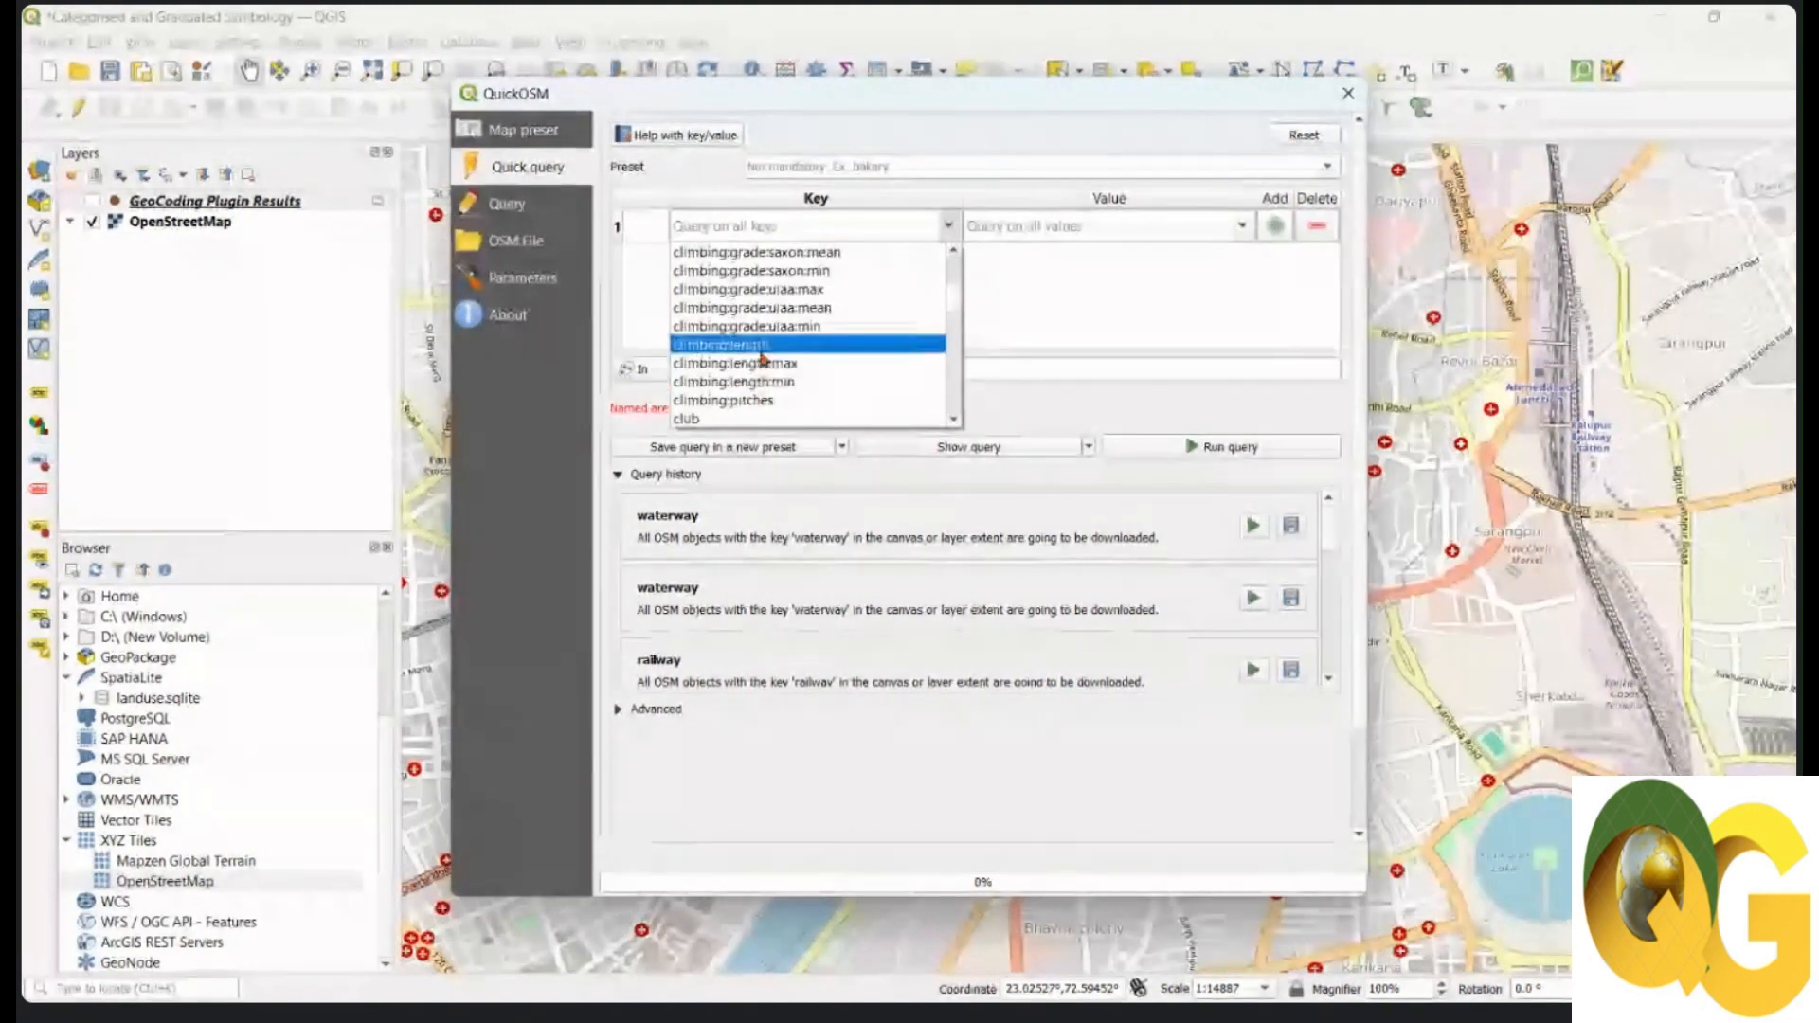
scroll(733, 374, "down", 3)
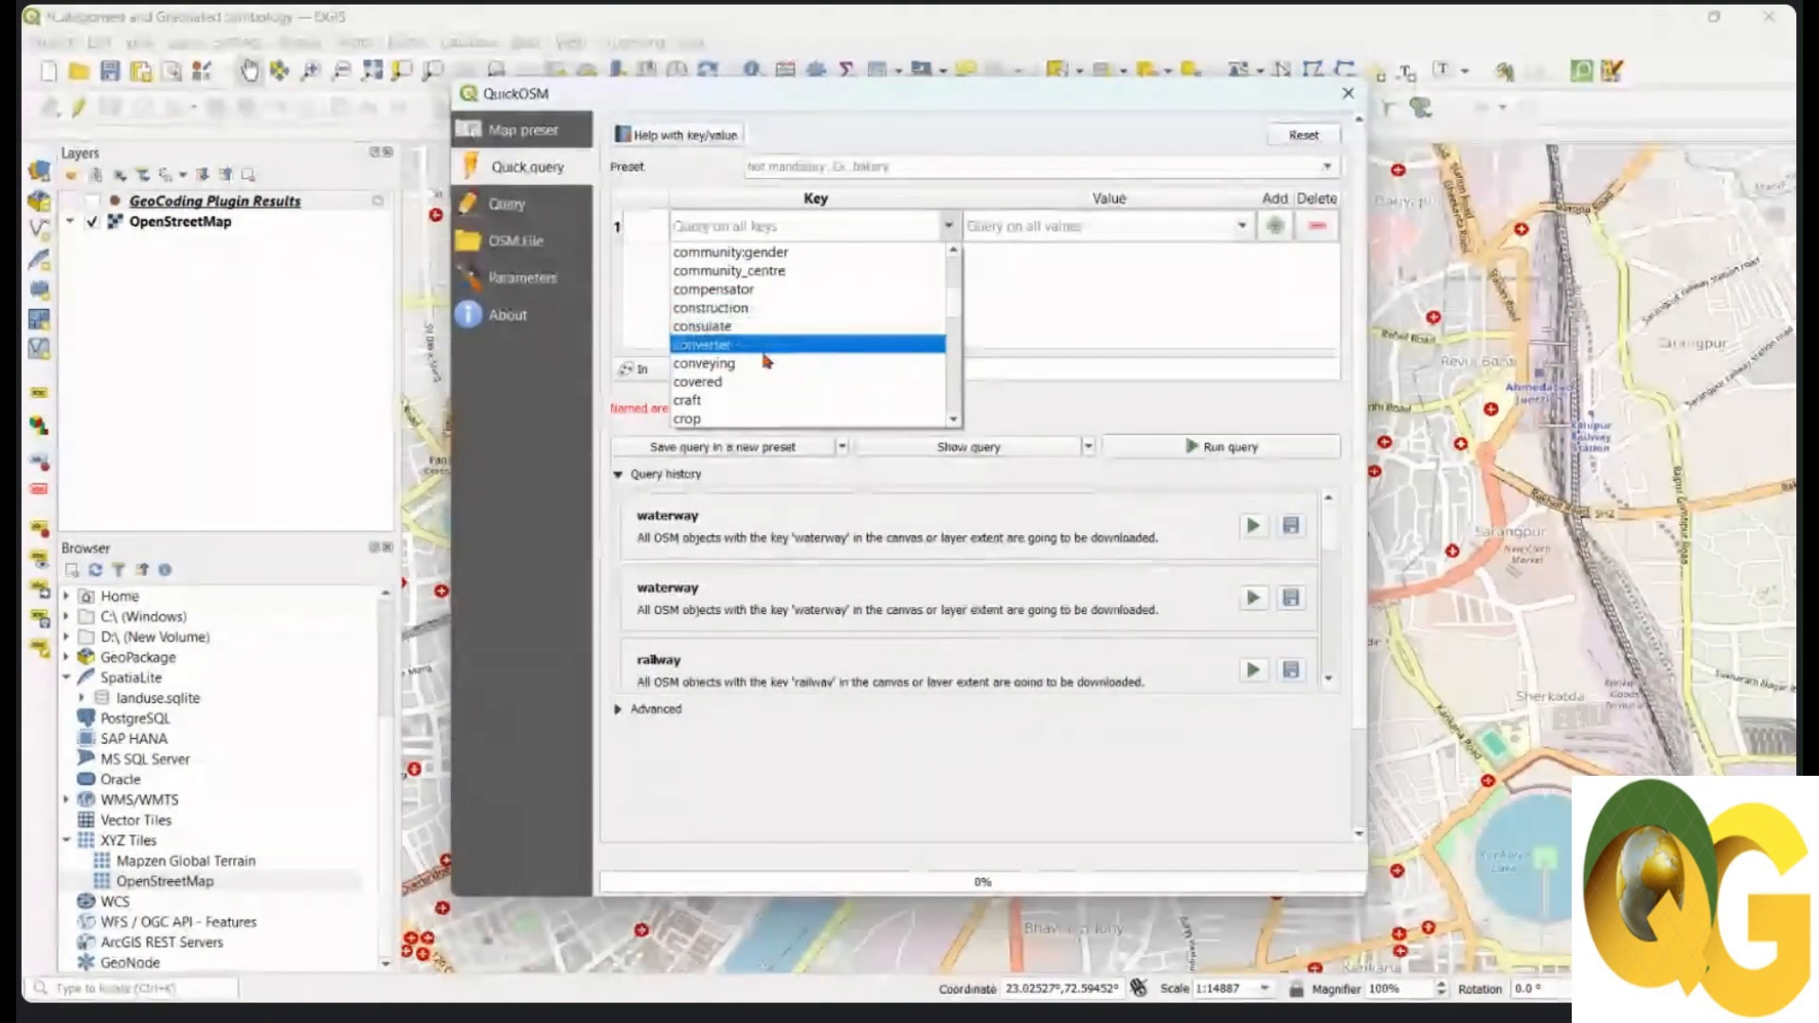
scroll(744, 341, "down", 1)
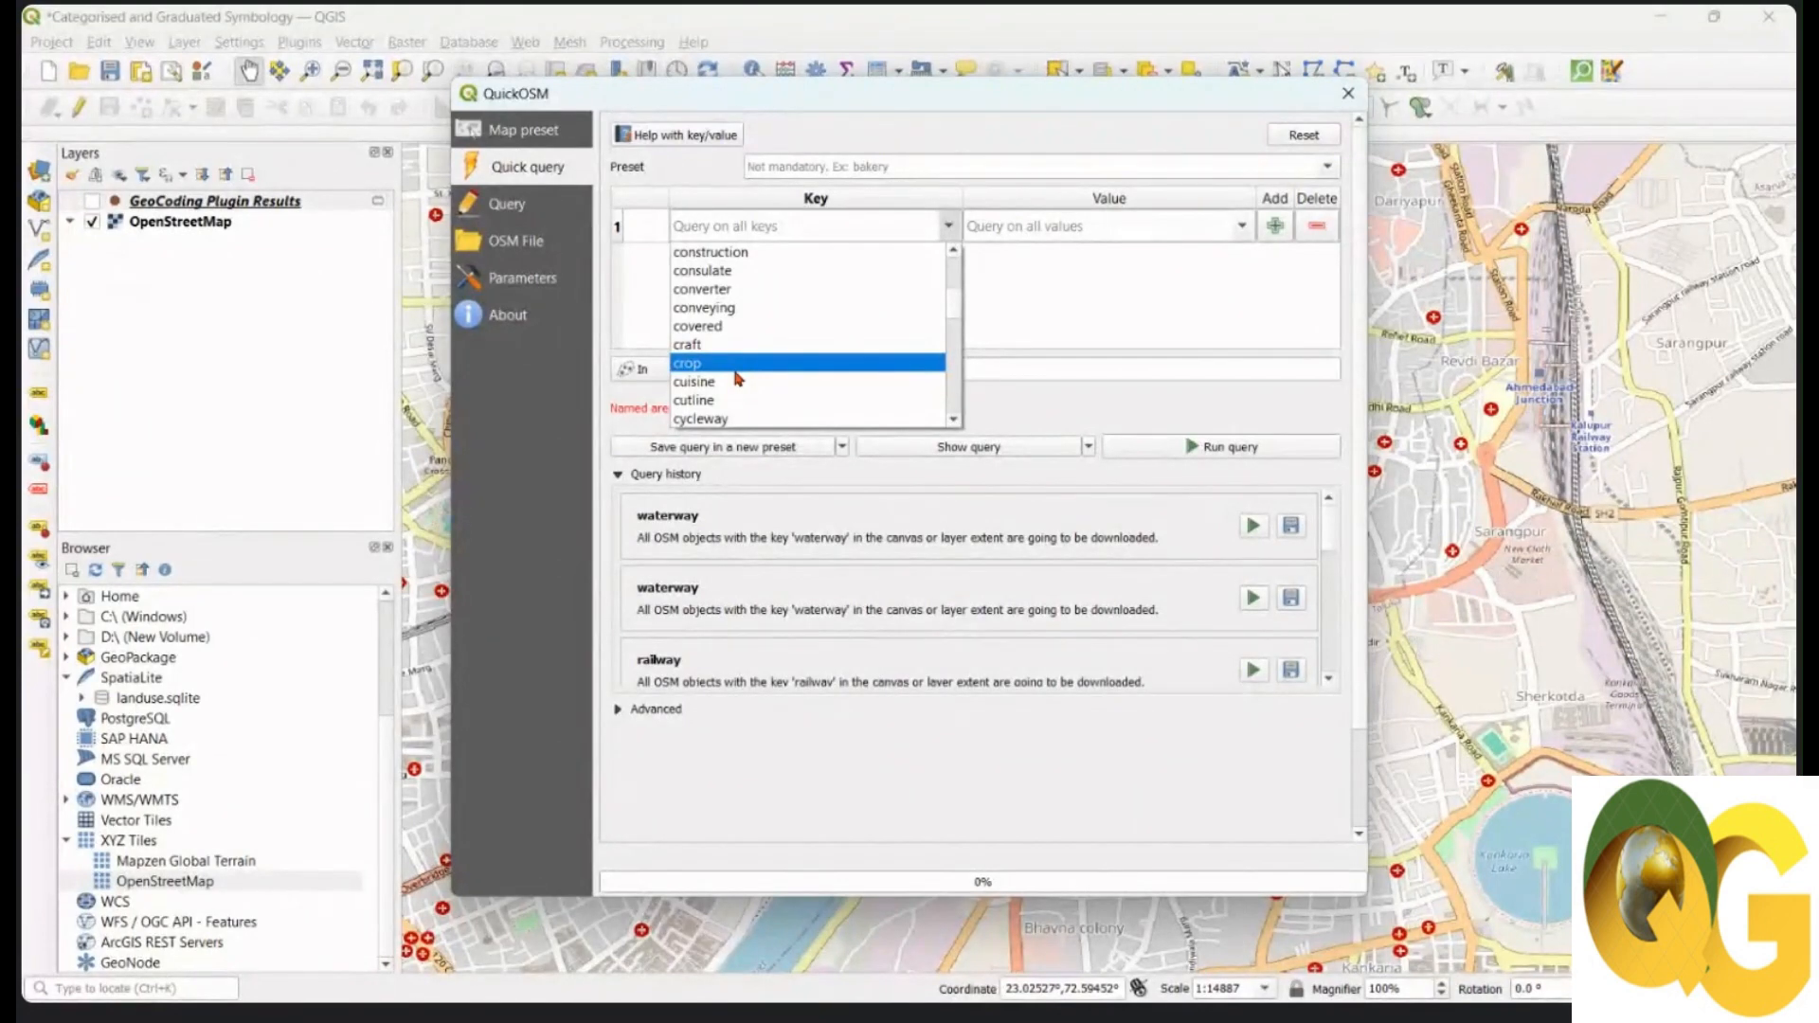
scroll(738, 378, "down", 2)
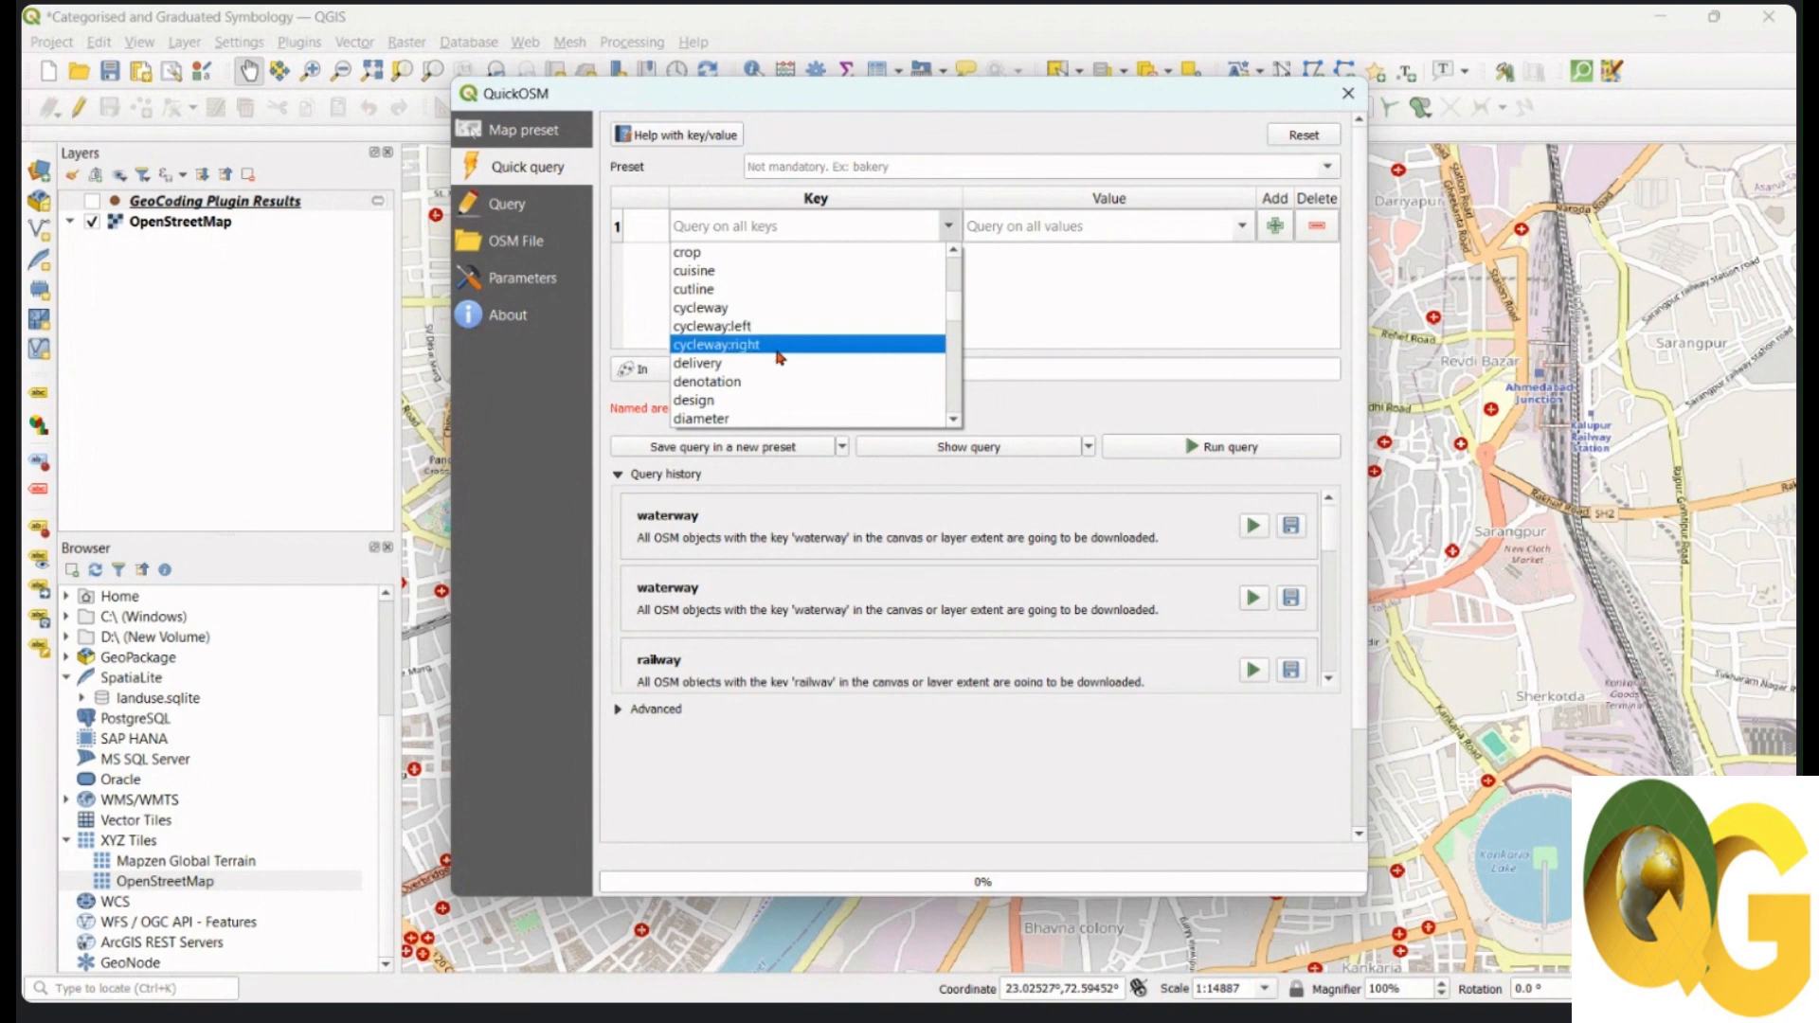
scroll(773, 349, "down", 2)
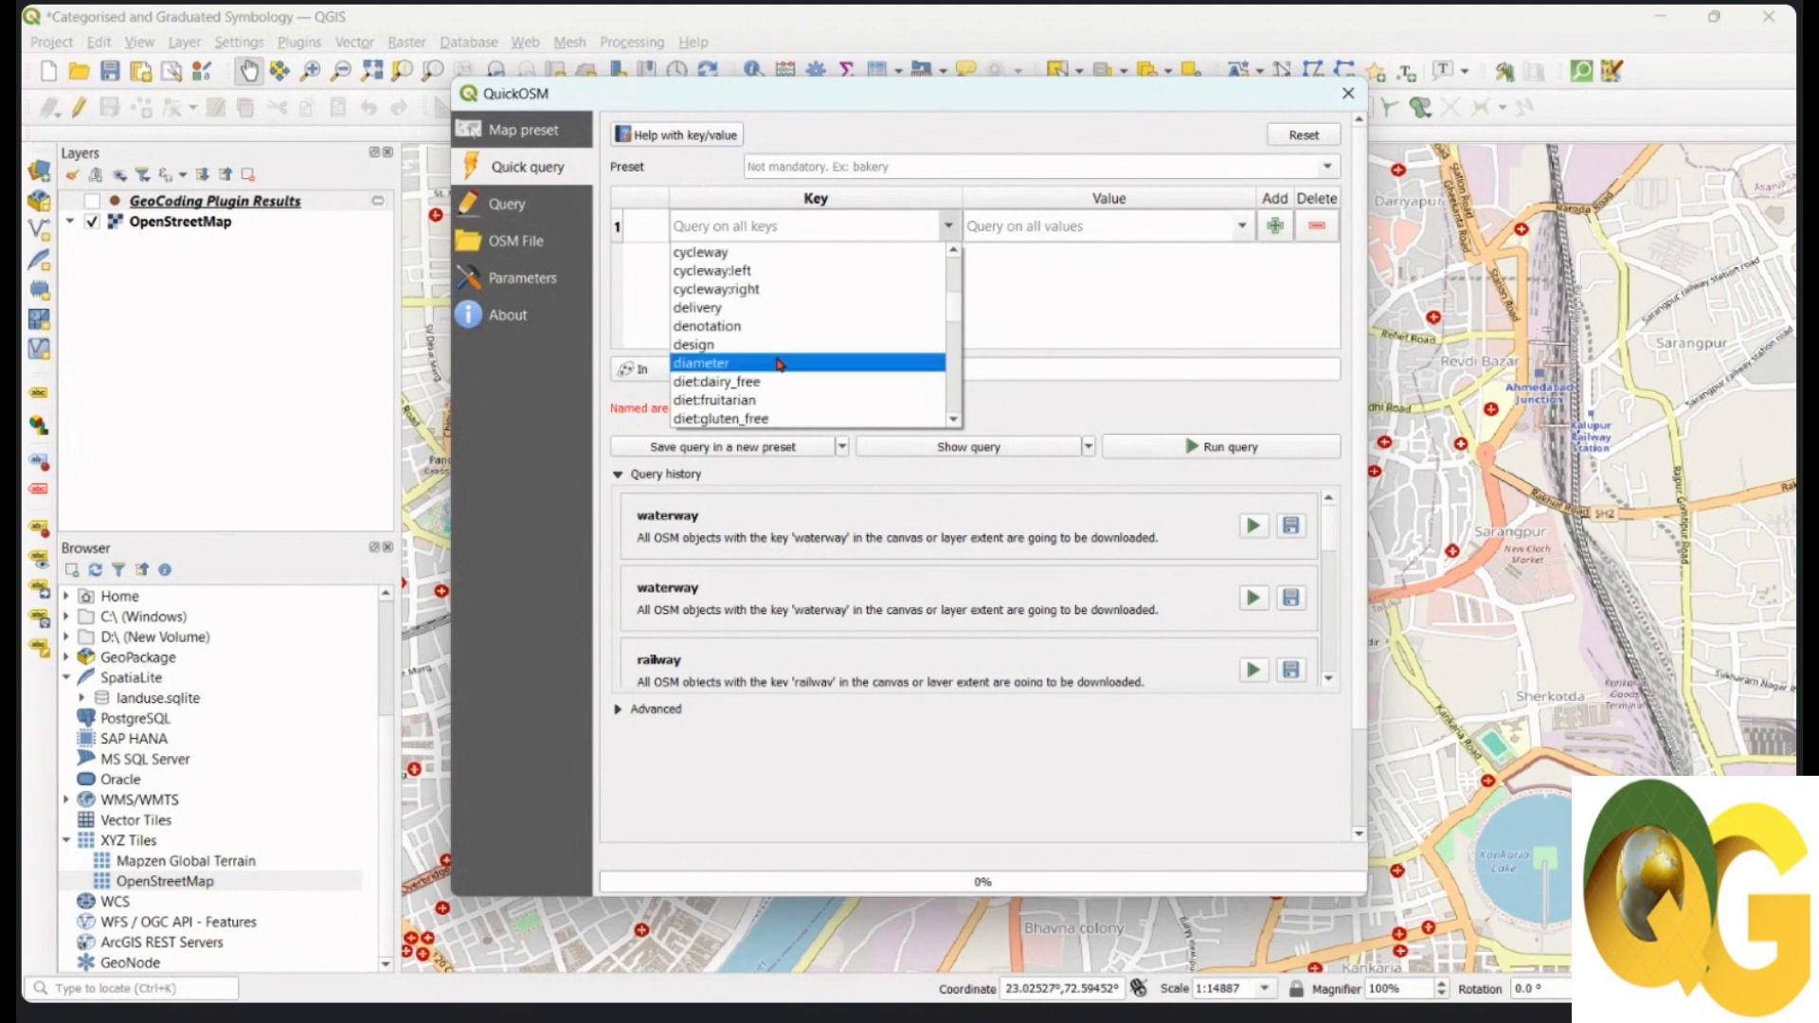
left_click(1052, 320)
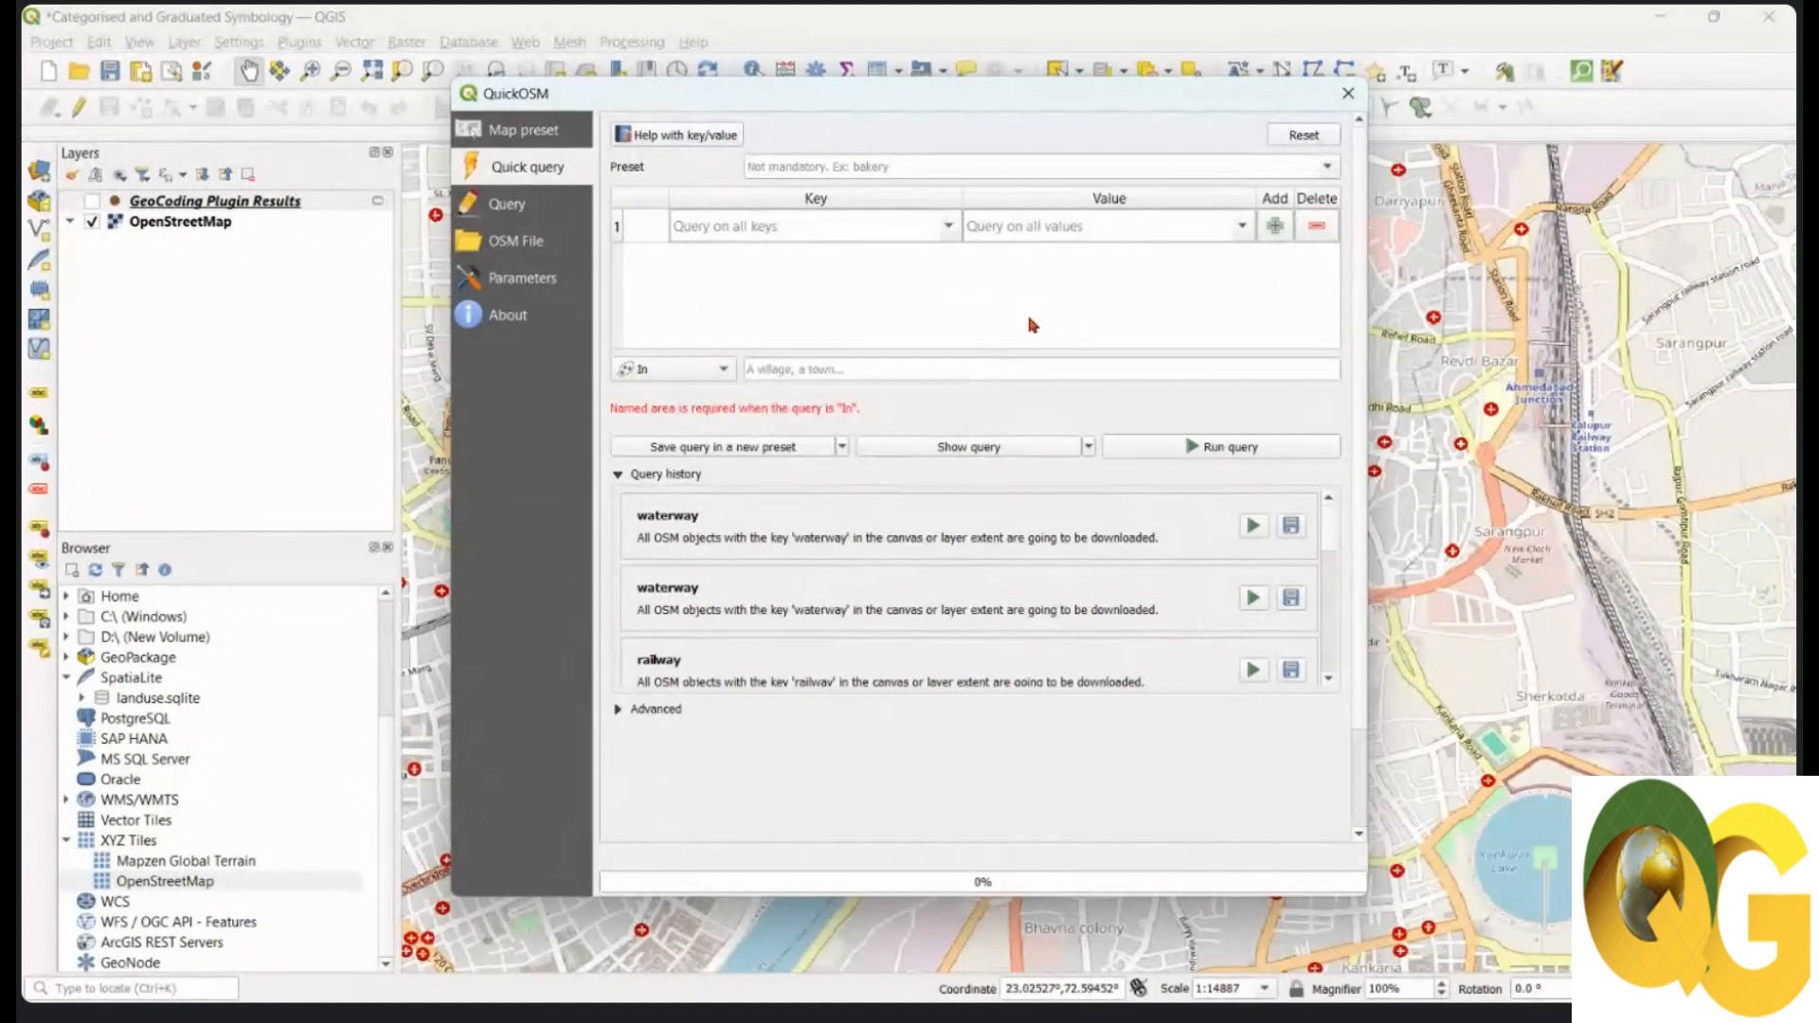
Step: Set the QuickOSM key to 'building', keeping Value on 'Query on all values'
left_click(775, 225)
type("bui")
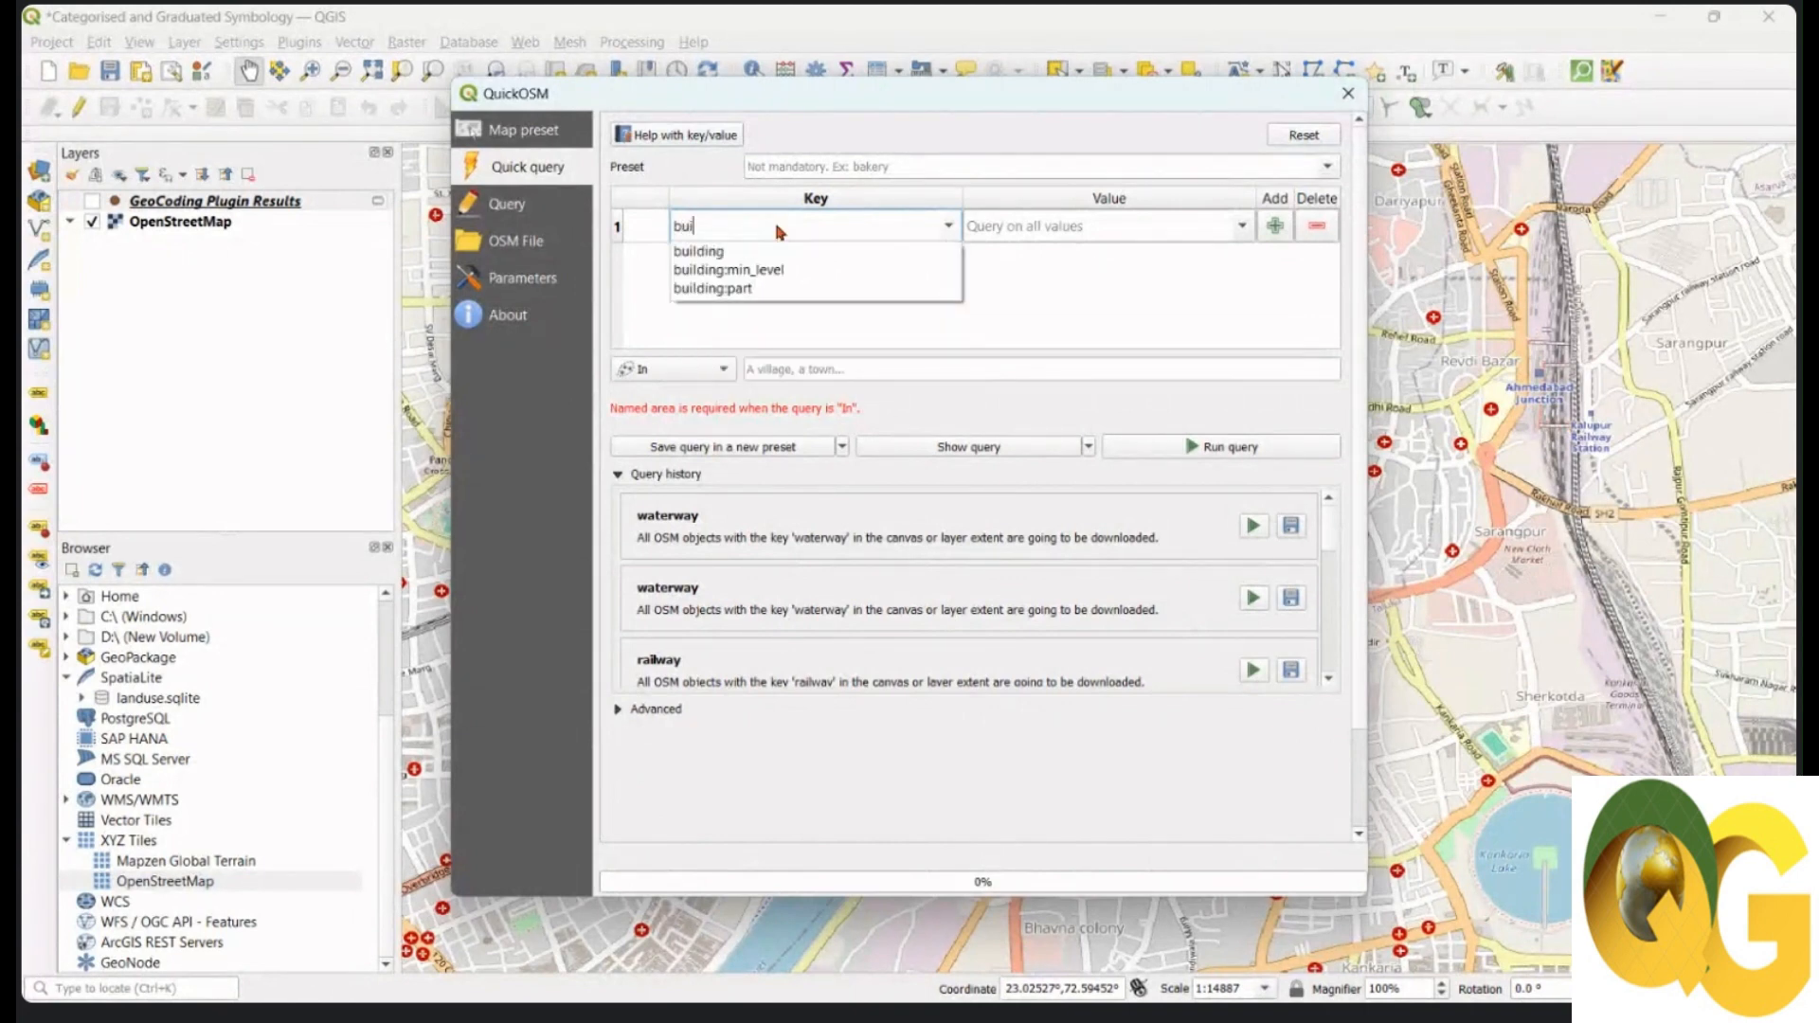
type("lding")
left_click(725, 254)
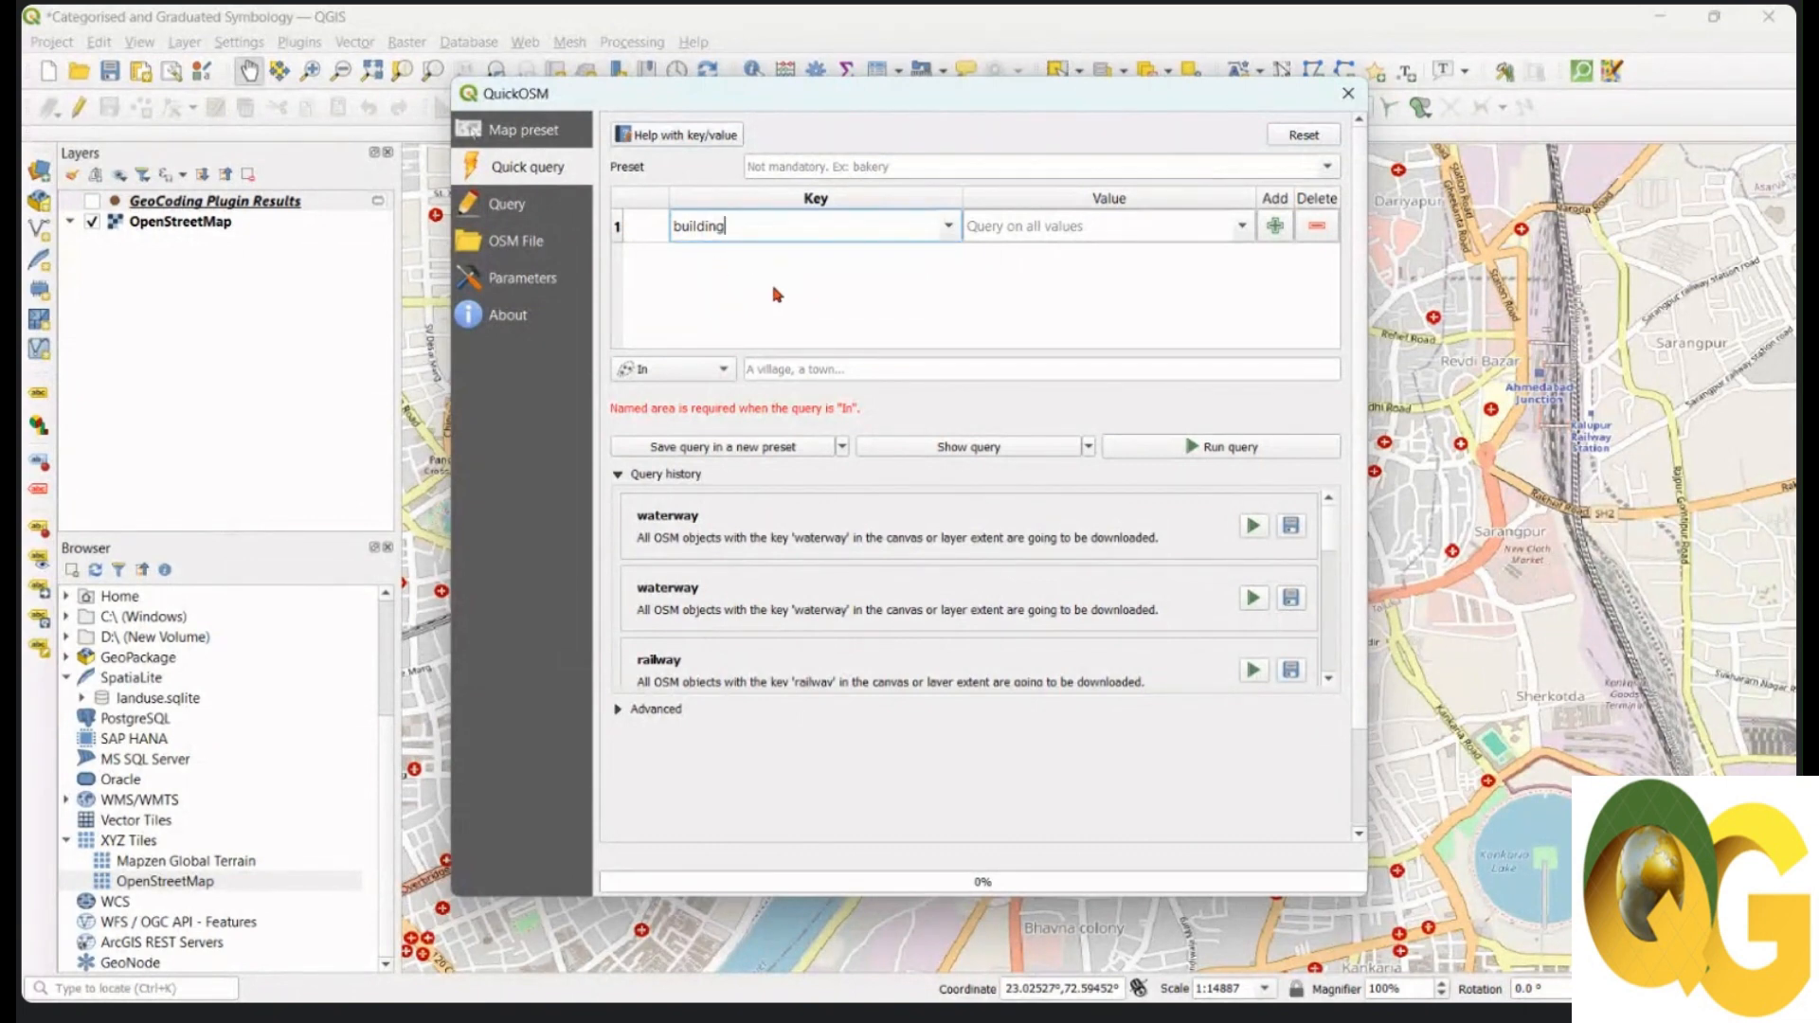
left_click(1242, 227)
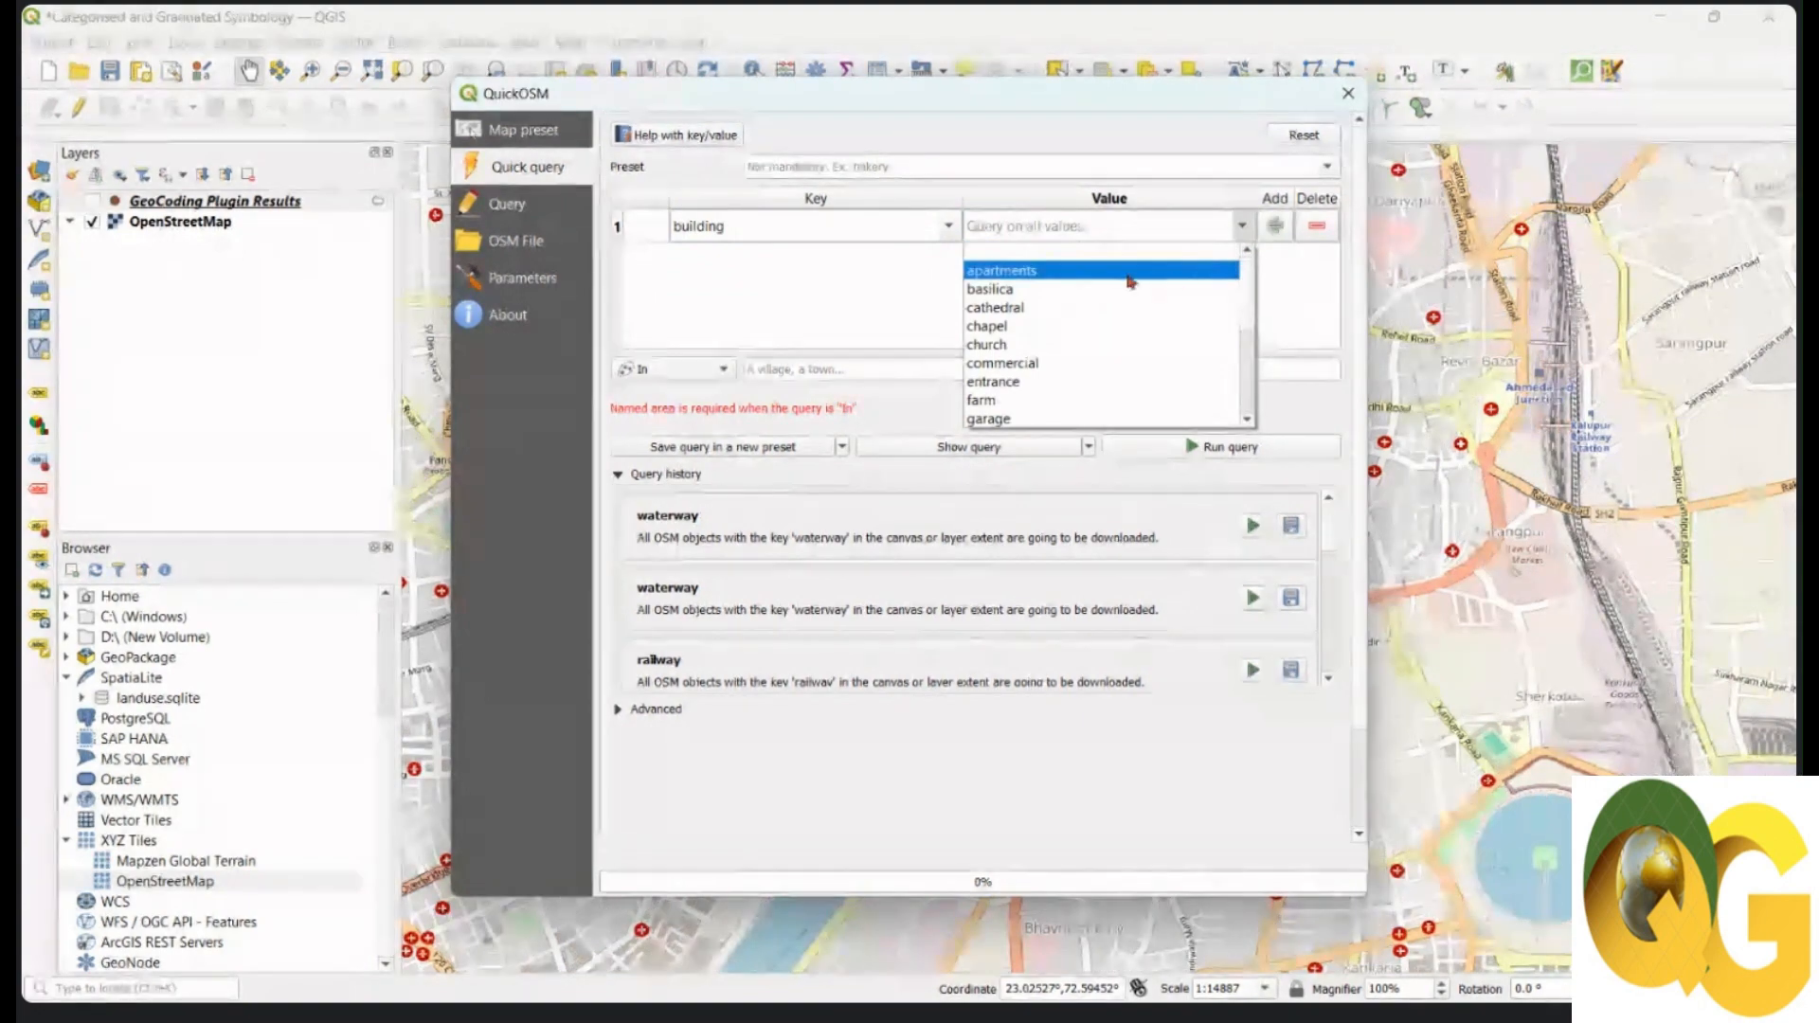
scroll(1086, 284, "down", 1)
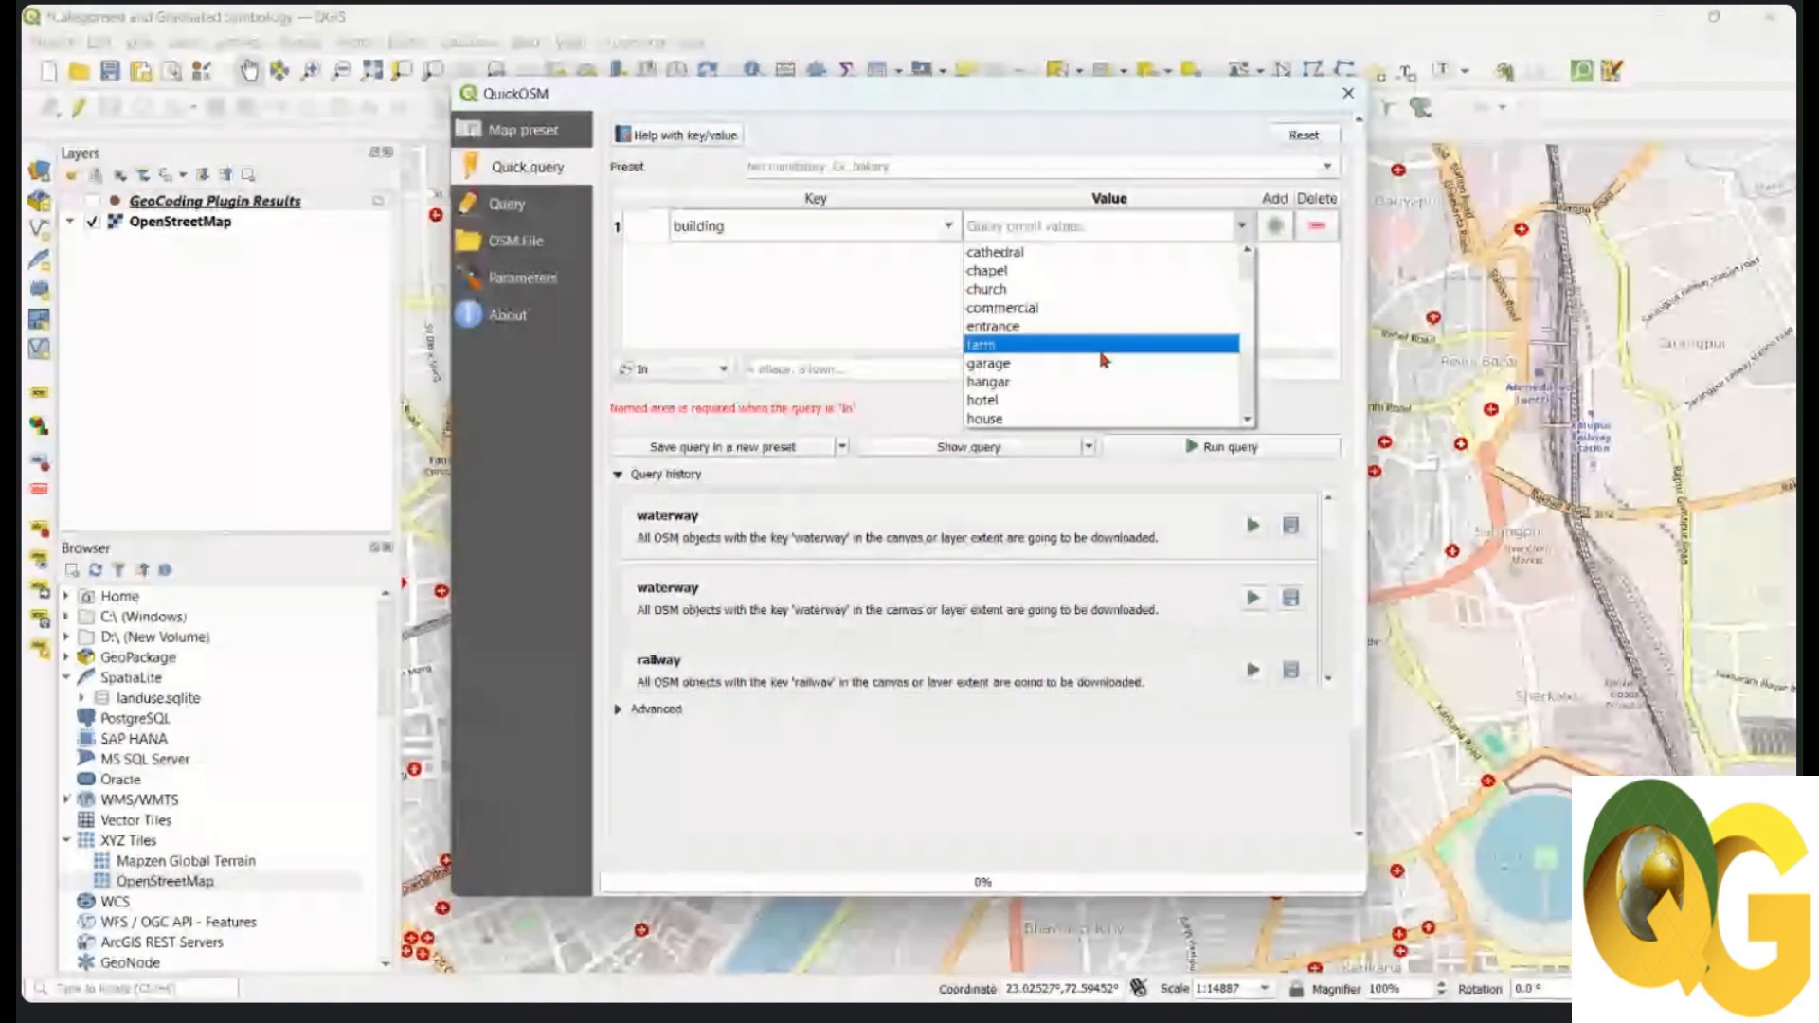
left_click(1286, 343)
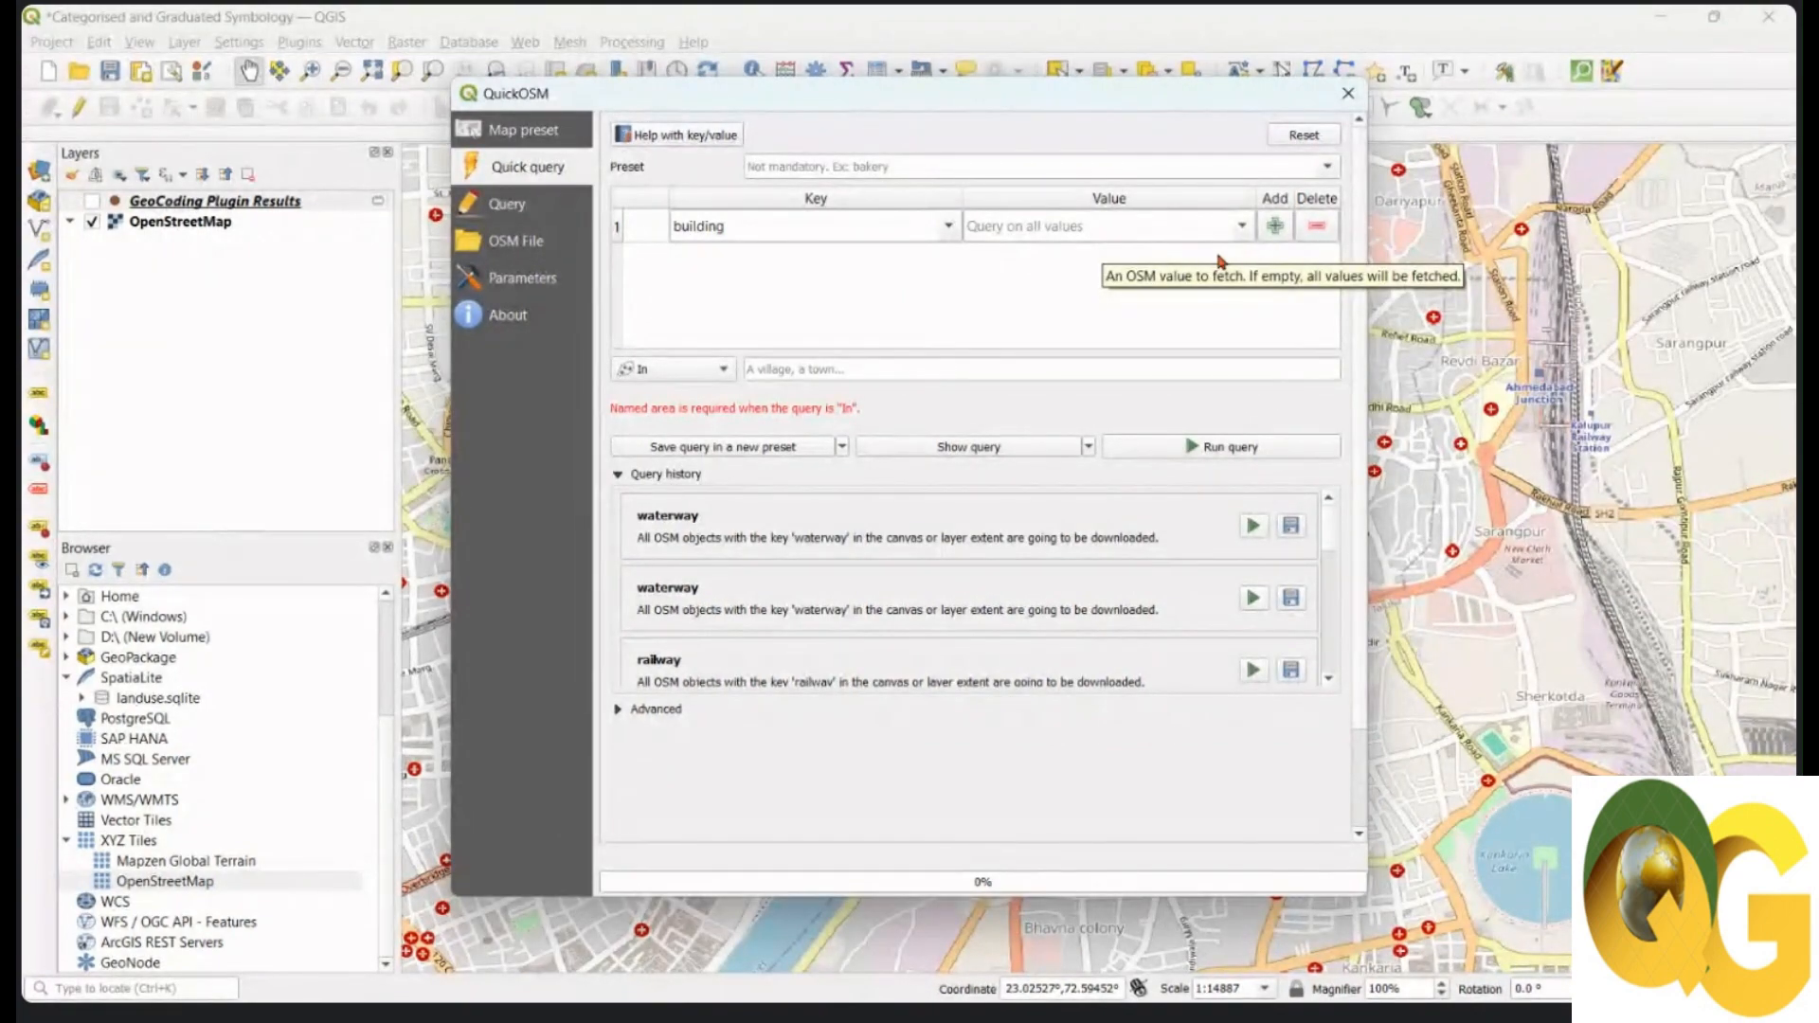
left_click(1242, 227)
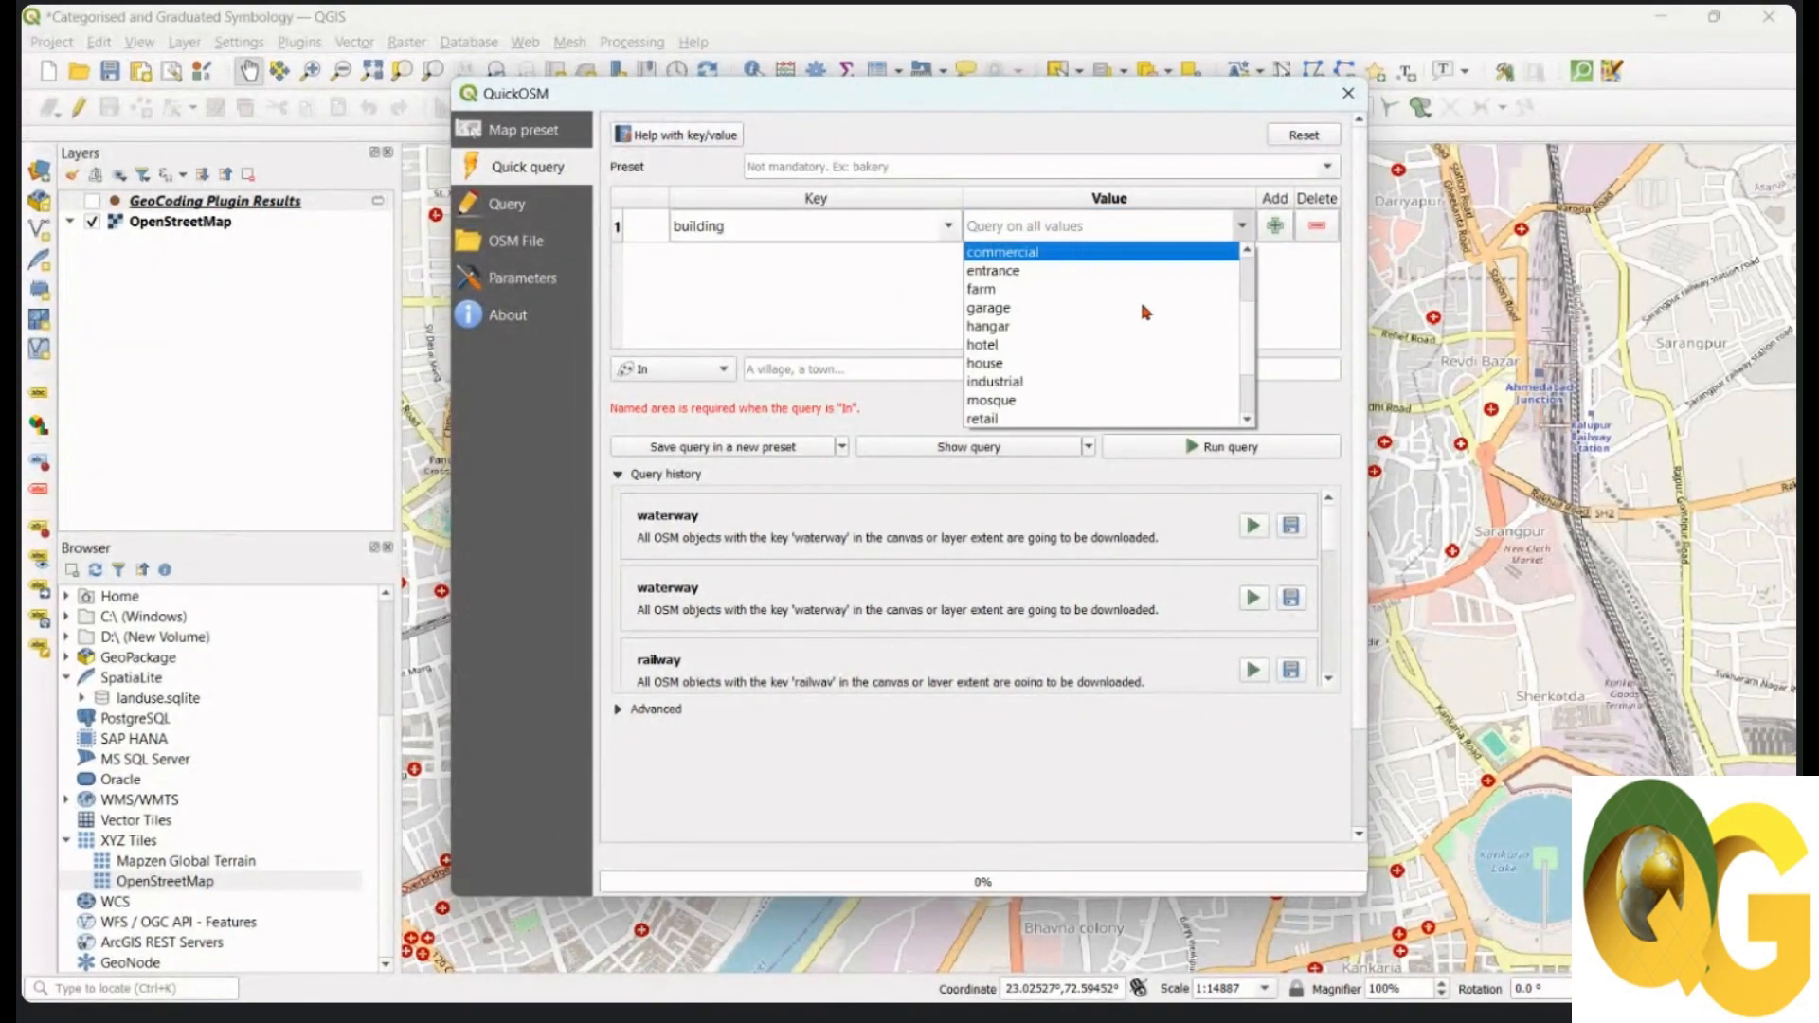
scroll(1146, 312, "down", 2)
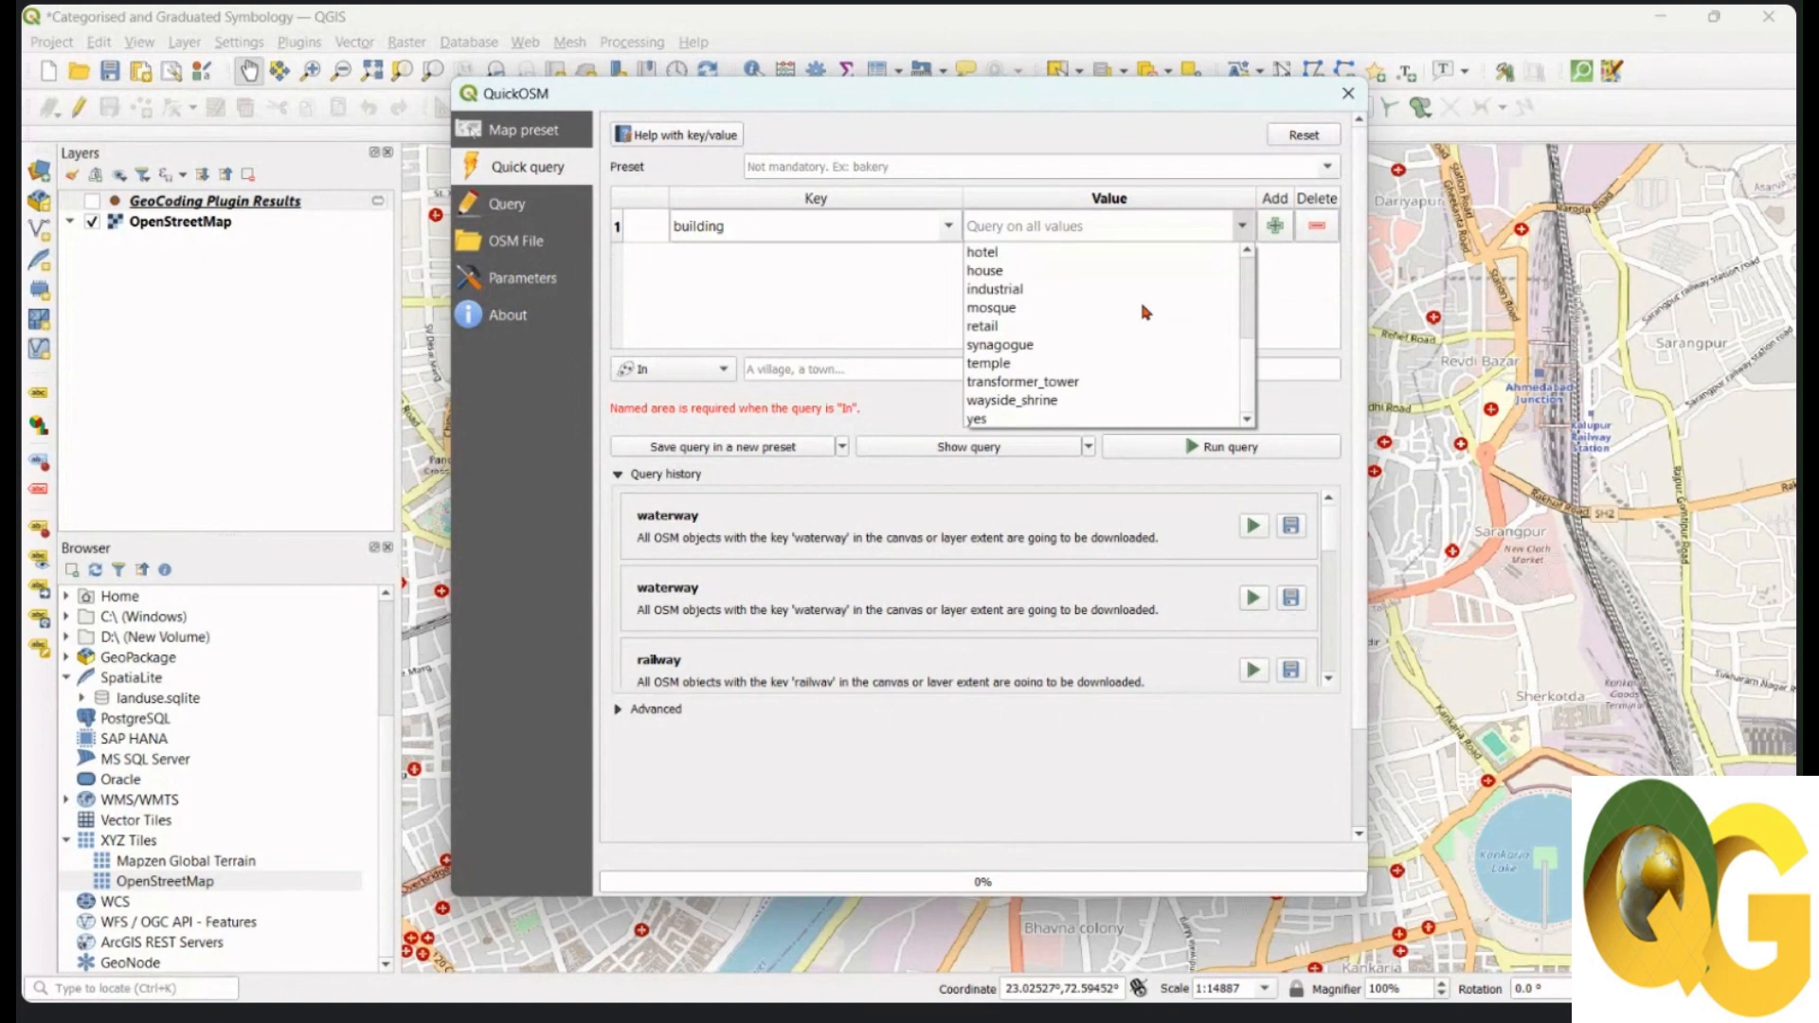
left_click(1308, 303)
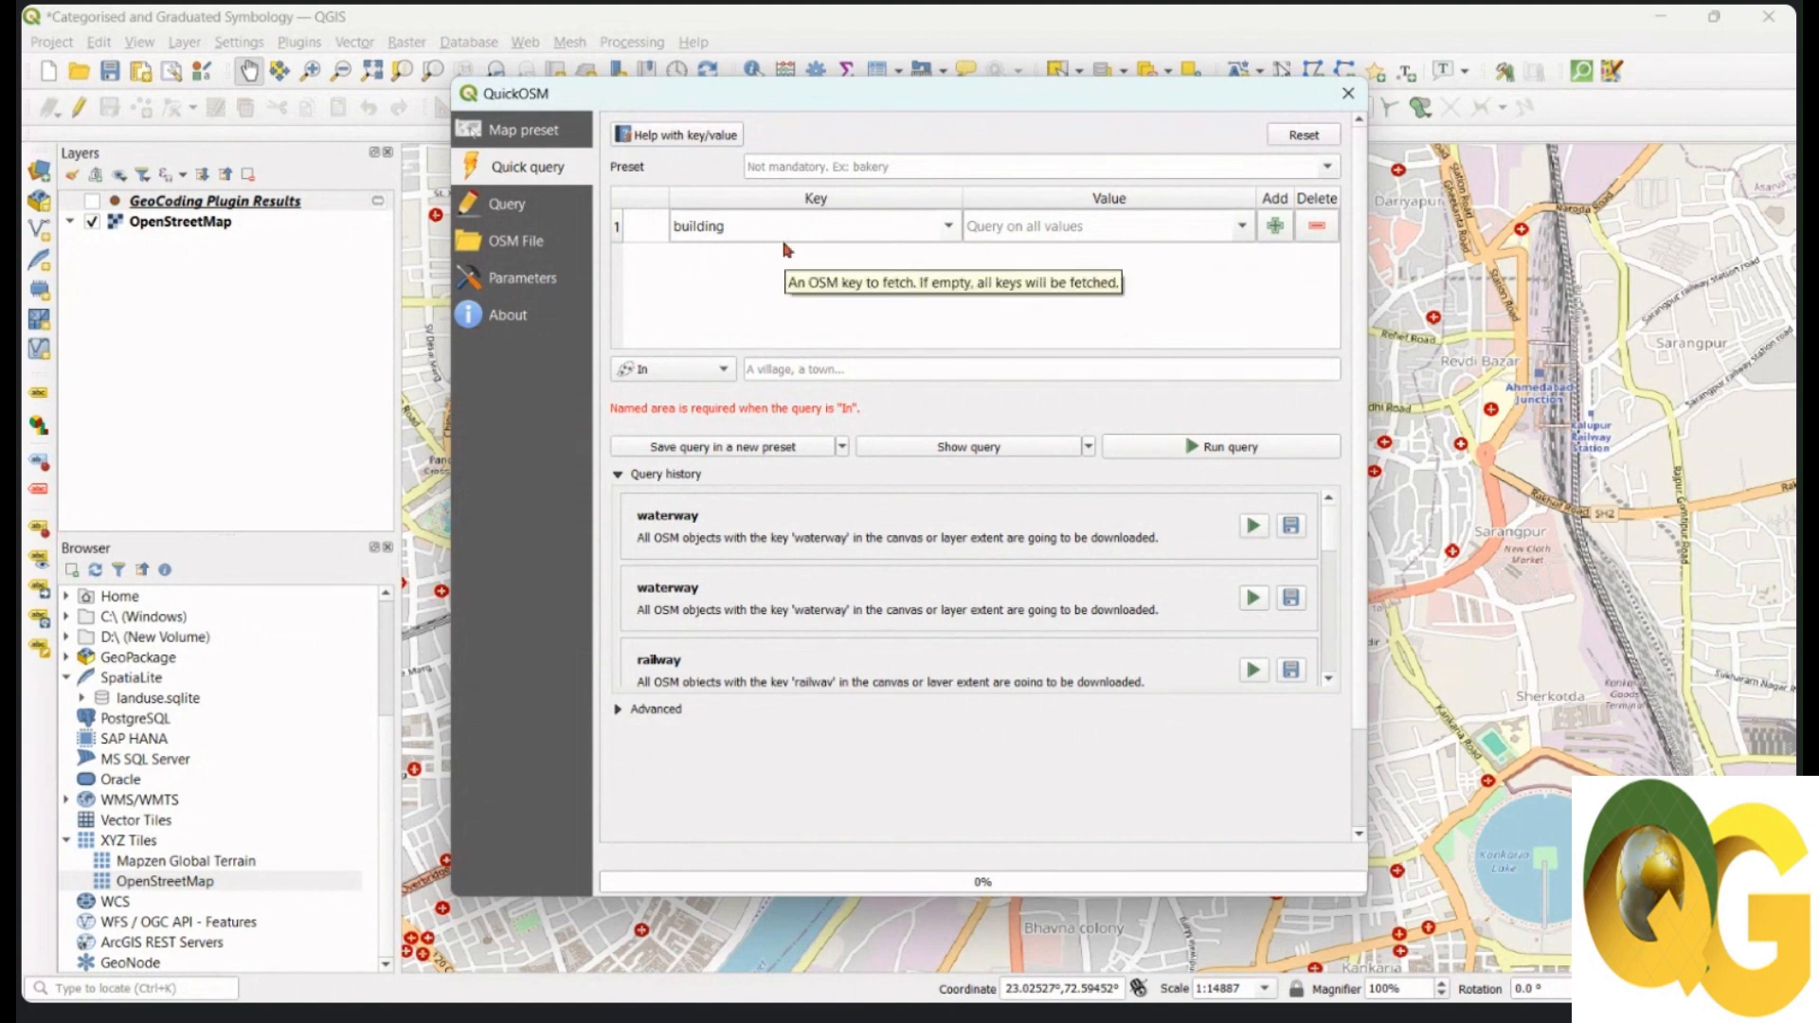
Step: Limit the building query to Canvas Extent and expand the Advanced options
left_click(726, 374)
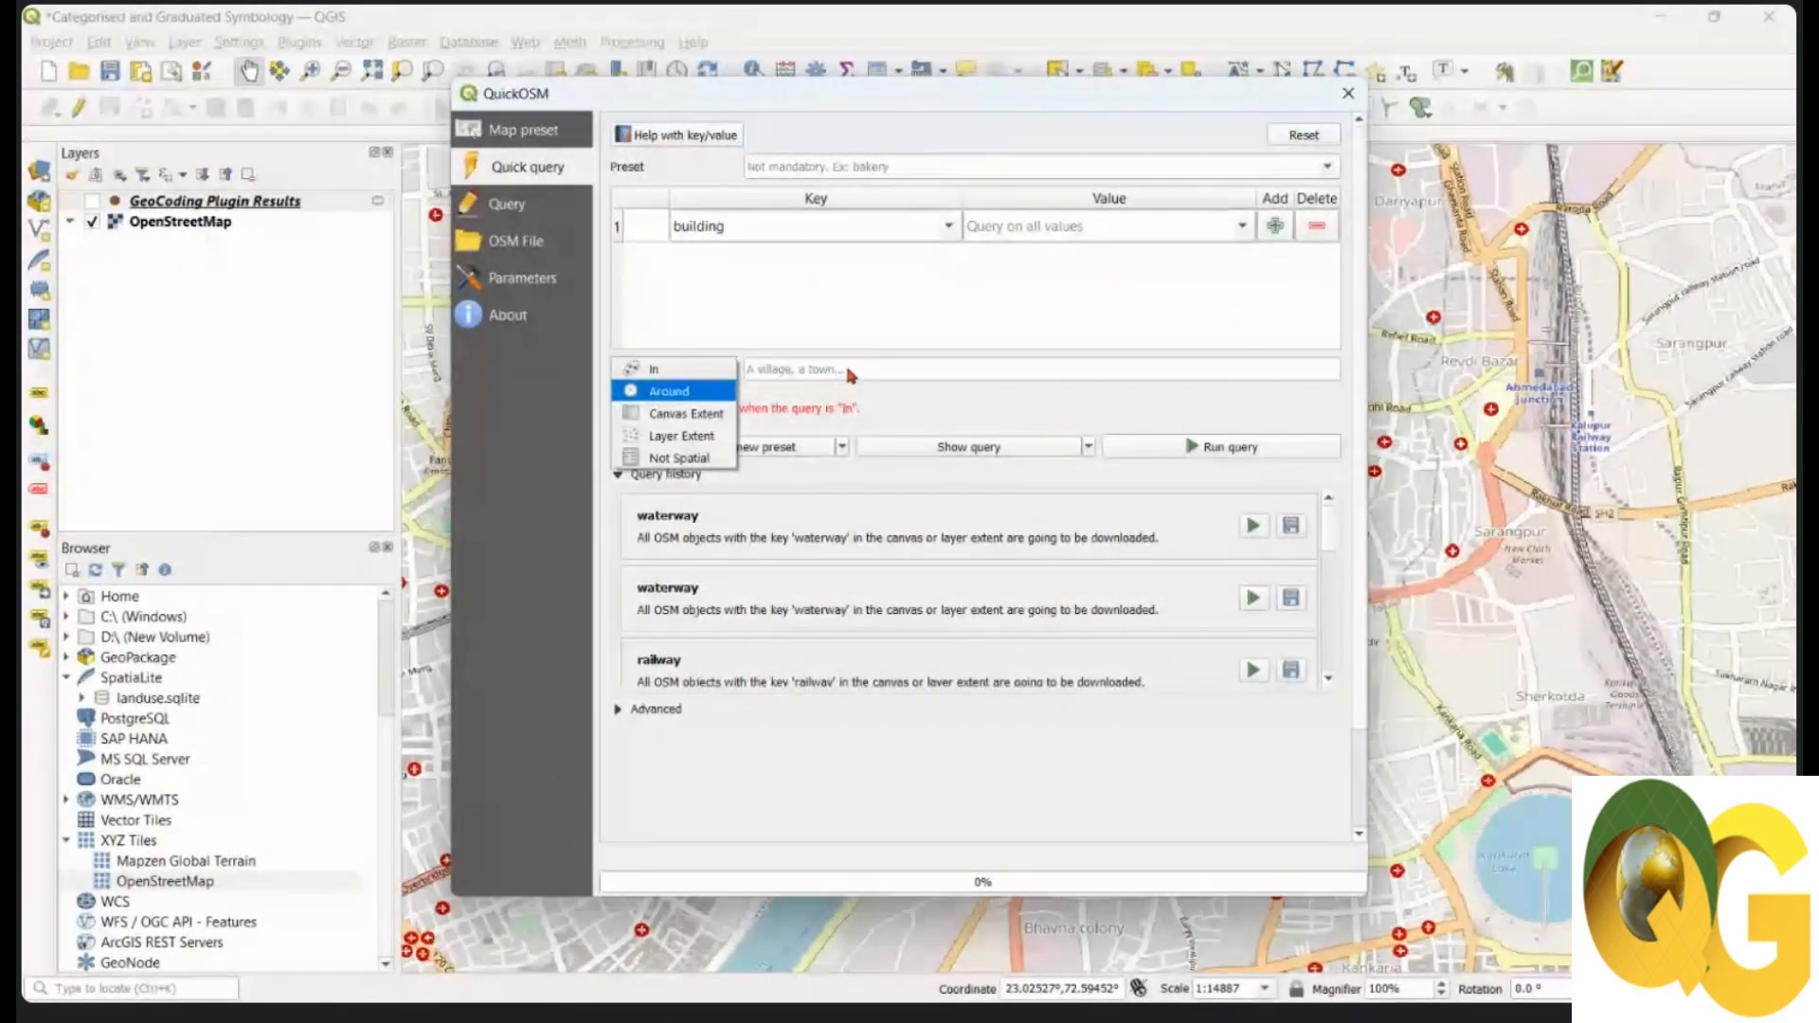
left_click(696, 388)
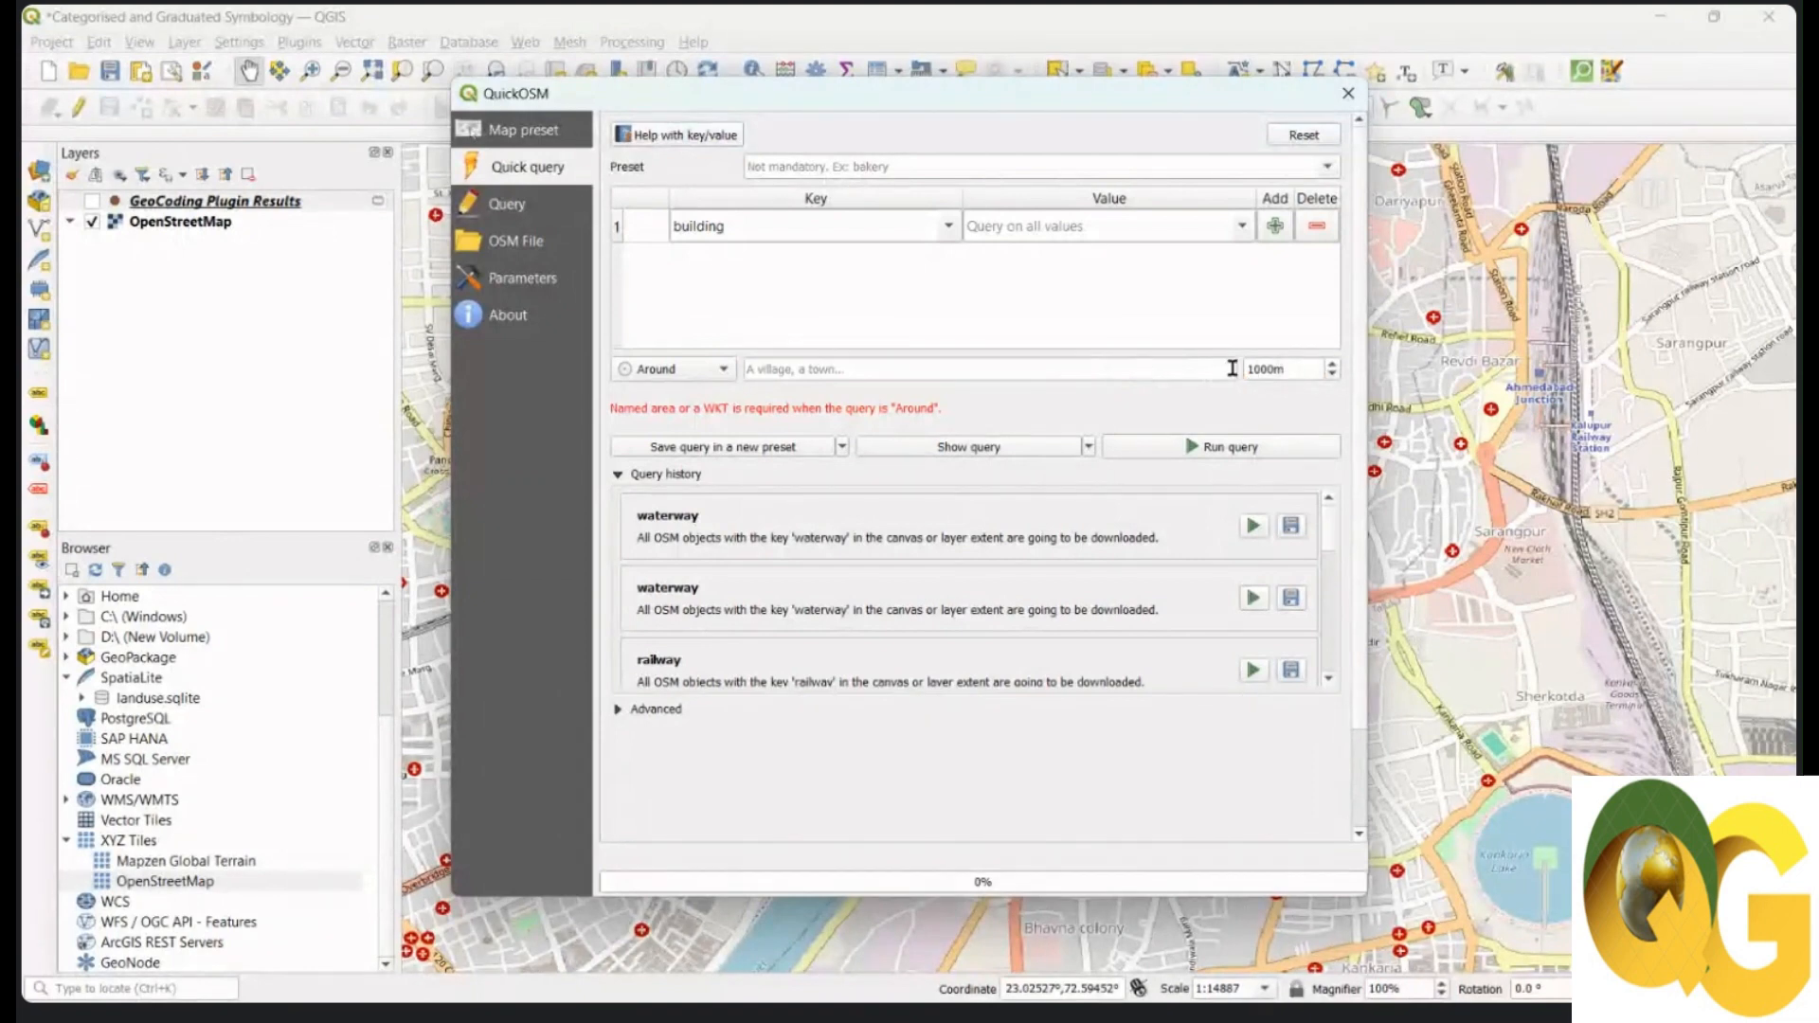
left_click(721, 374)
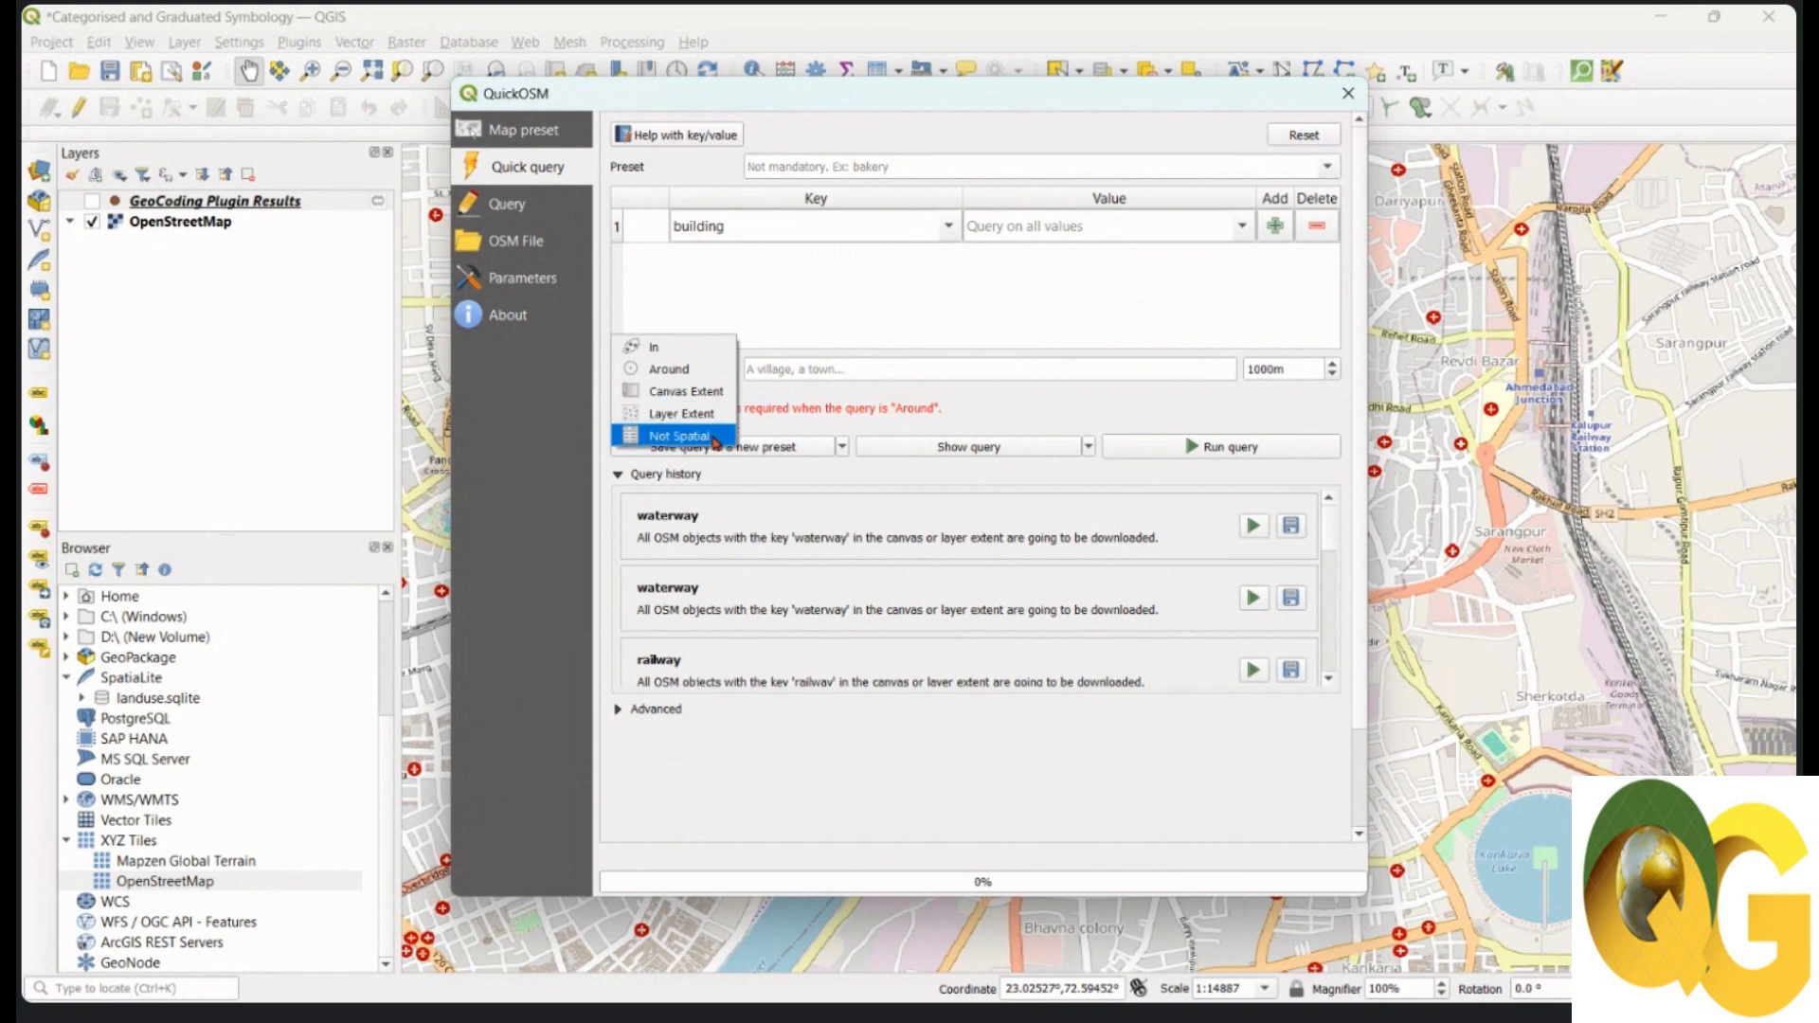
left_click(691, 391)
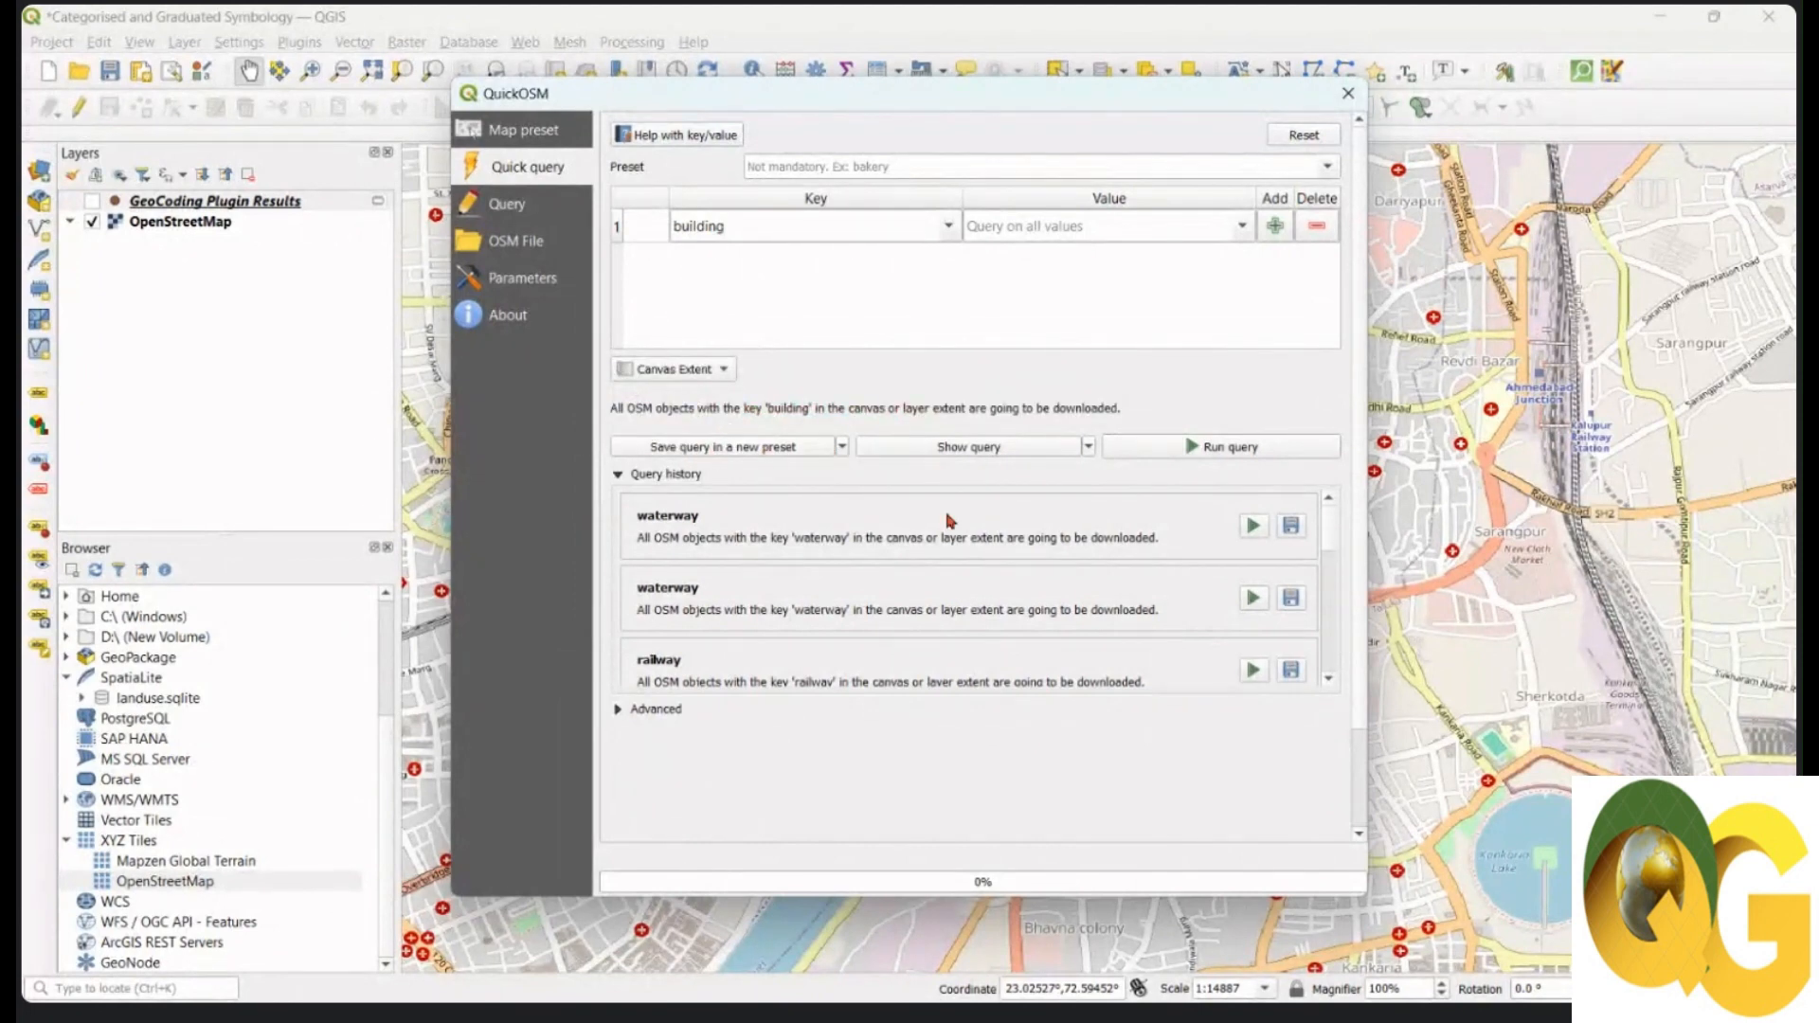
left_click(619, 710)
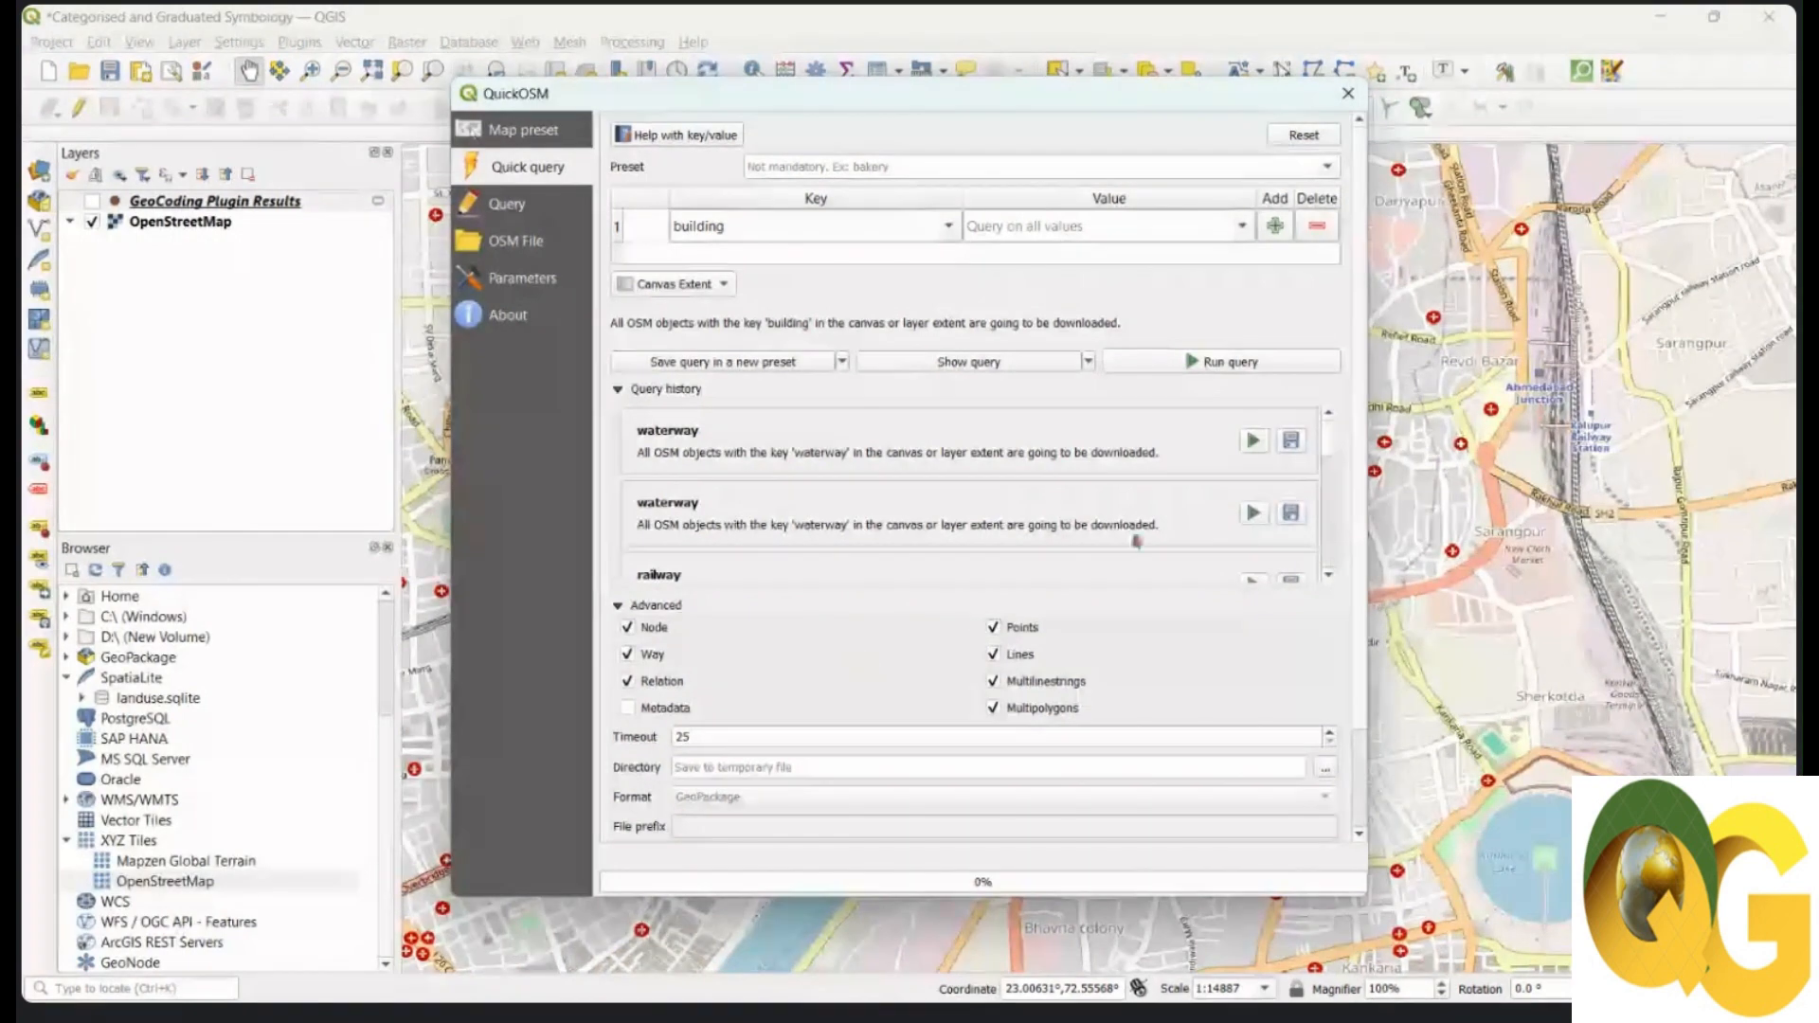
Step: Run the building query and move the dialog aside to check the three building layers
left_click(1231, 364)
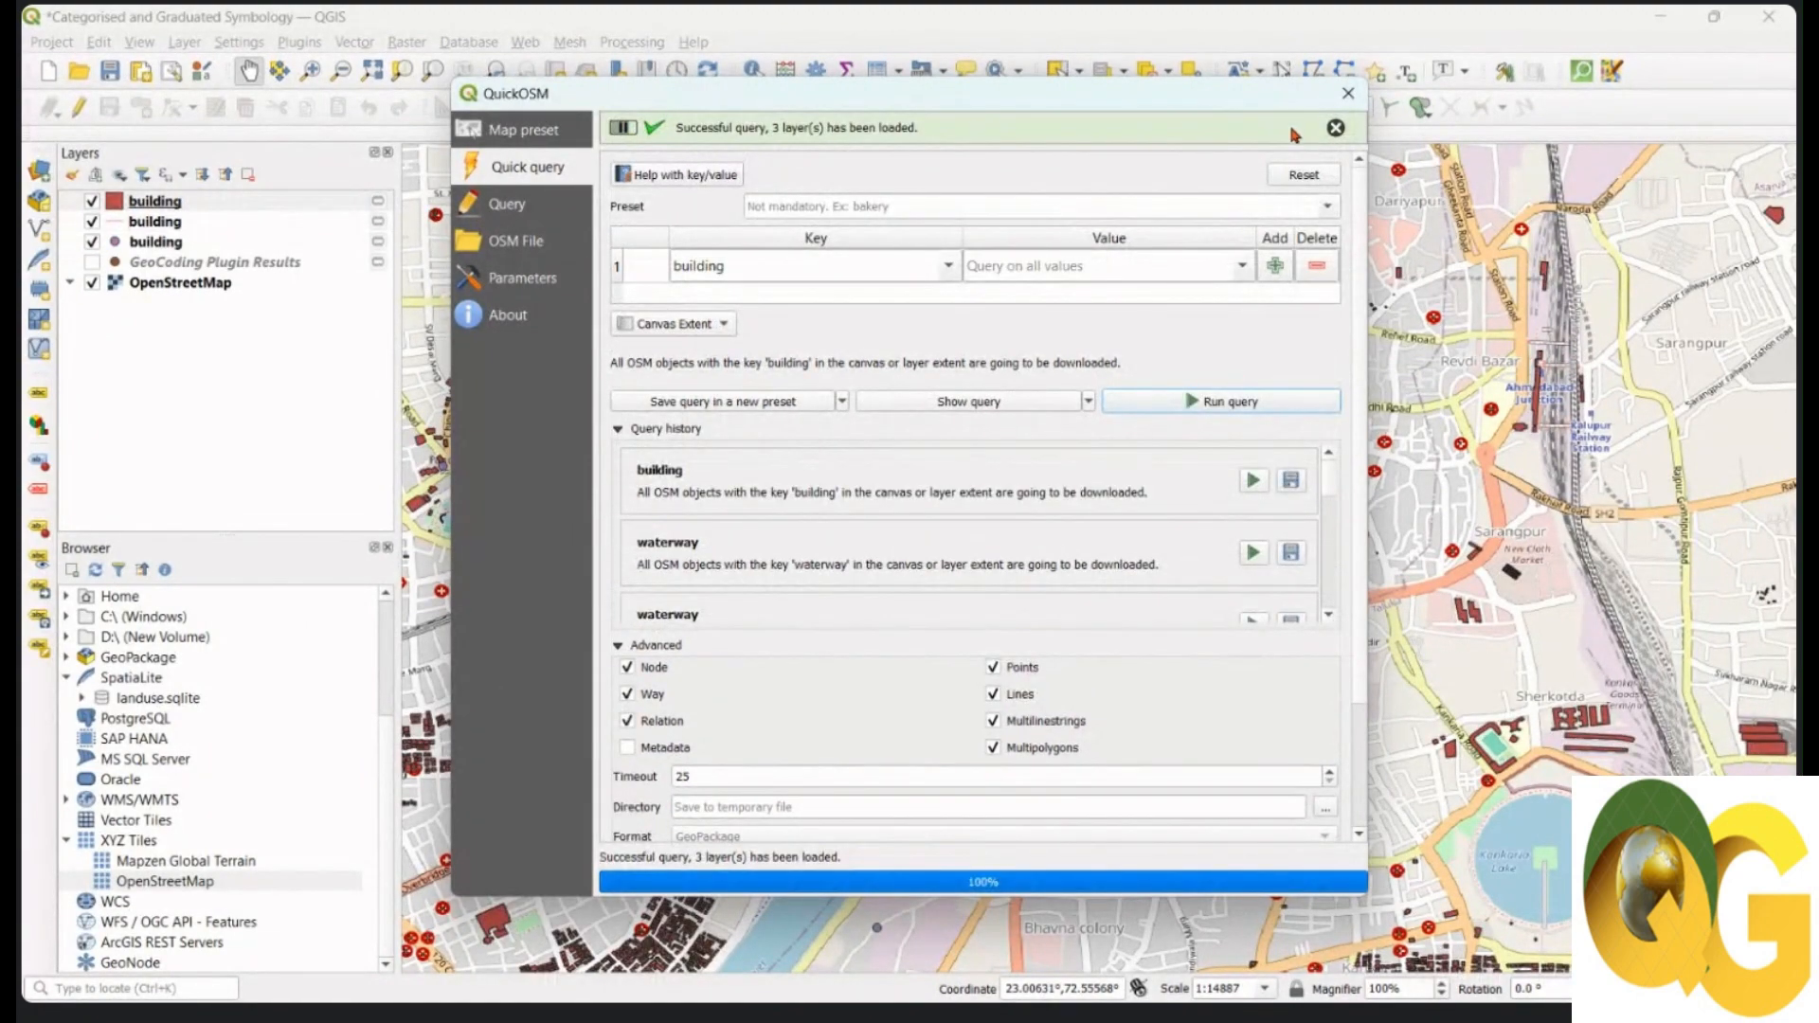
left_click_drag(1298, 95, 900, 738)
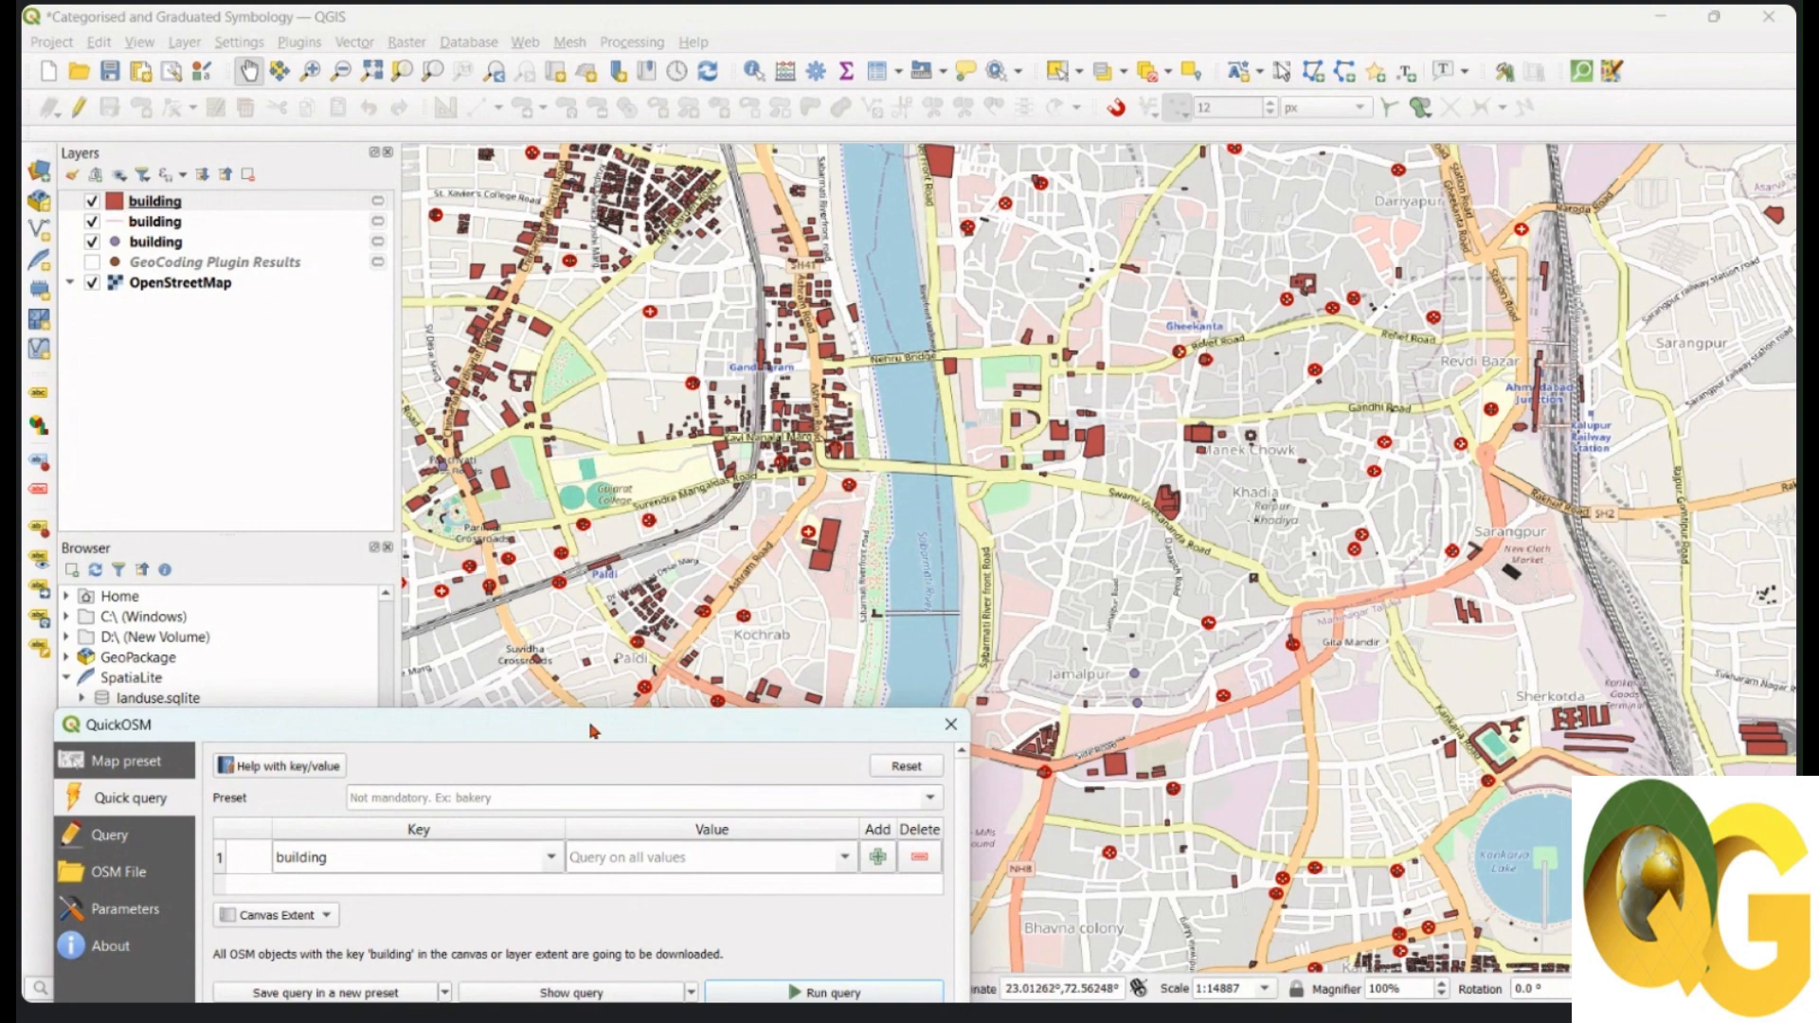
left_click_drag(591, 730, 1047, 116)
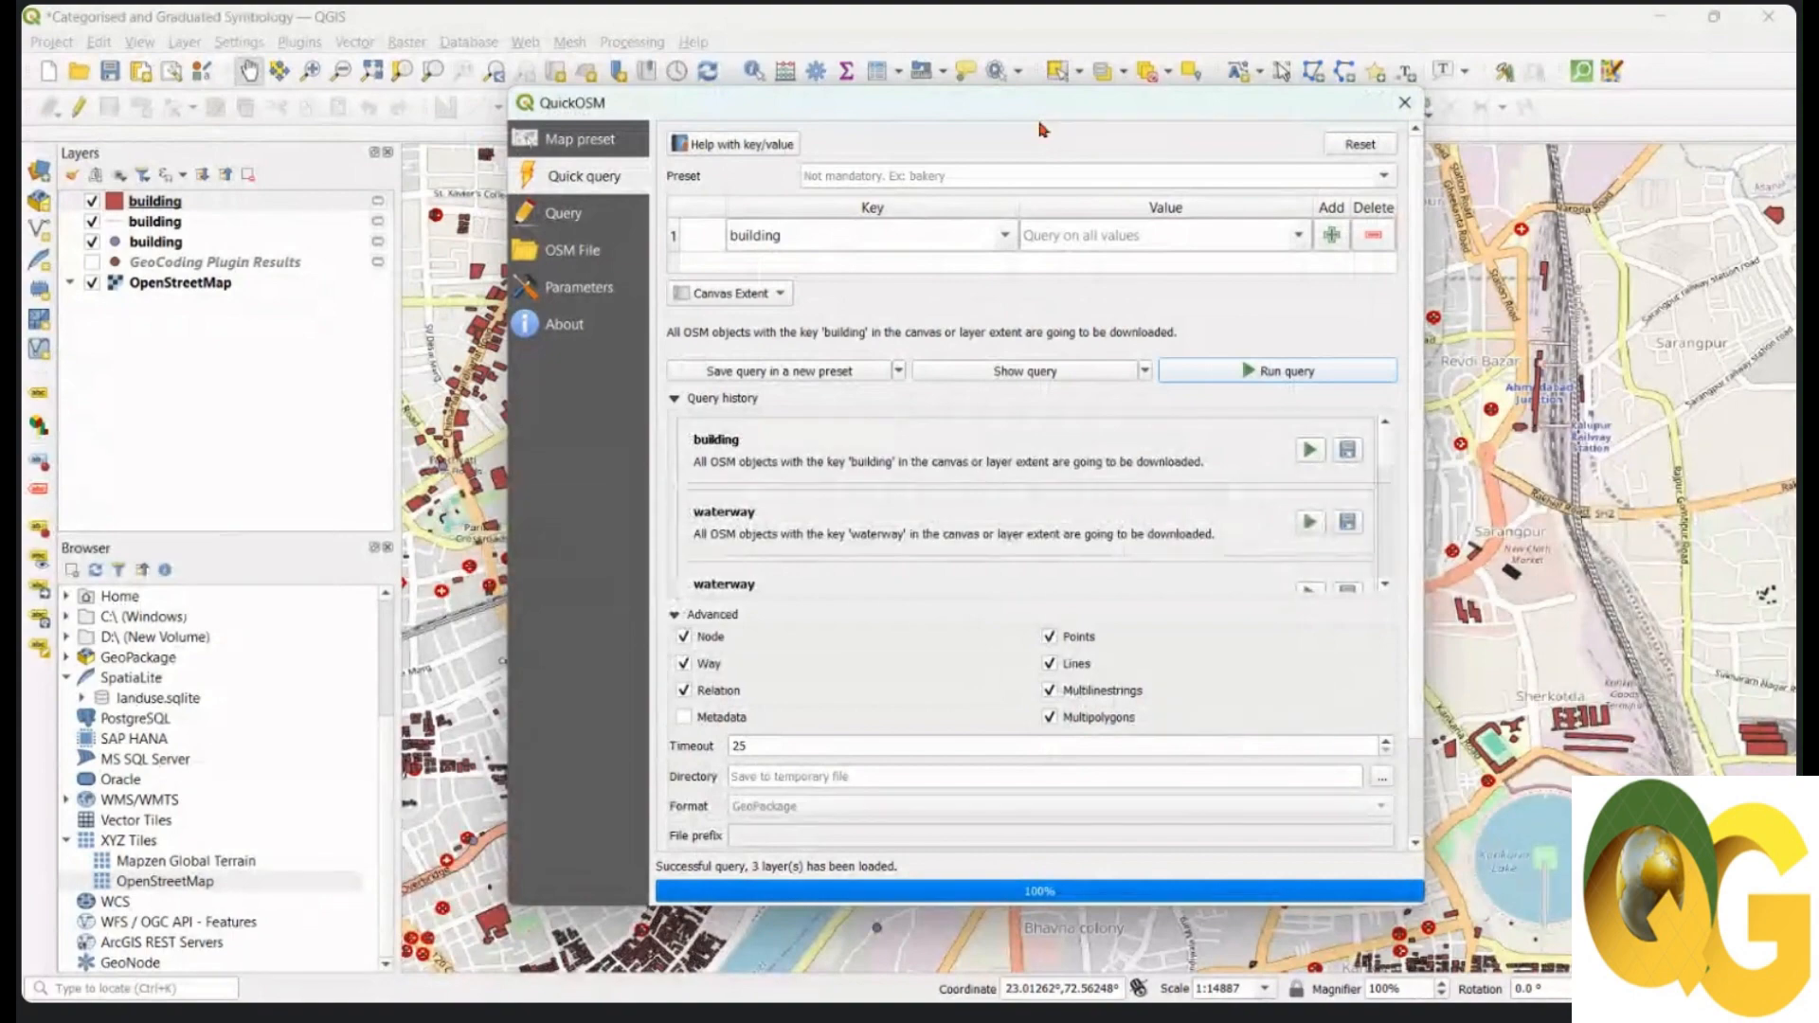
Step: Change the key to 'landuse' and run the query over the same canvas extent
left_click(1004, 234)
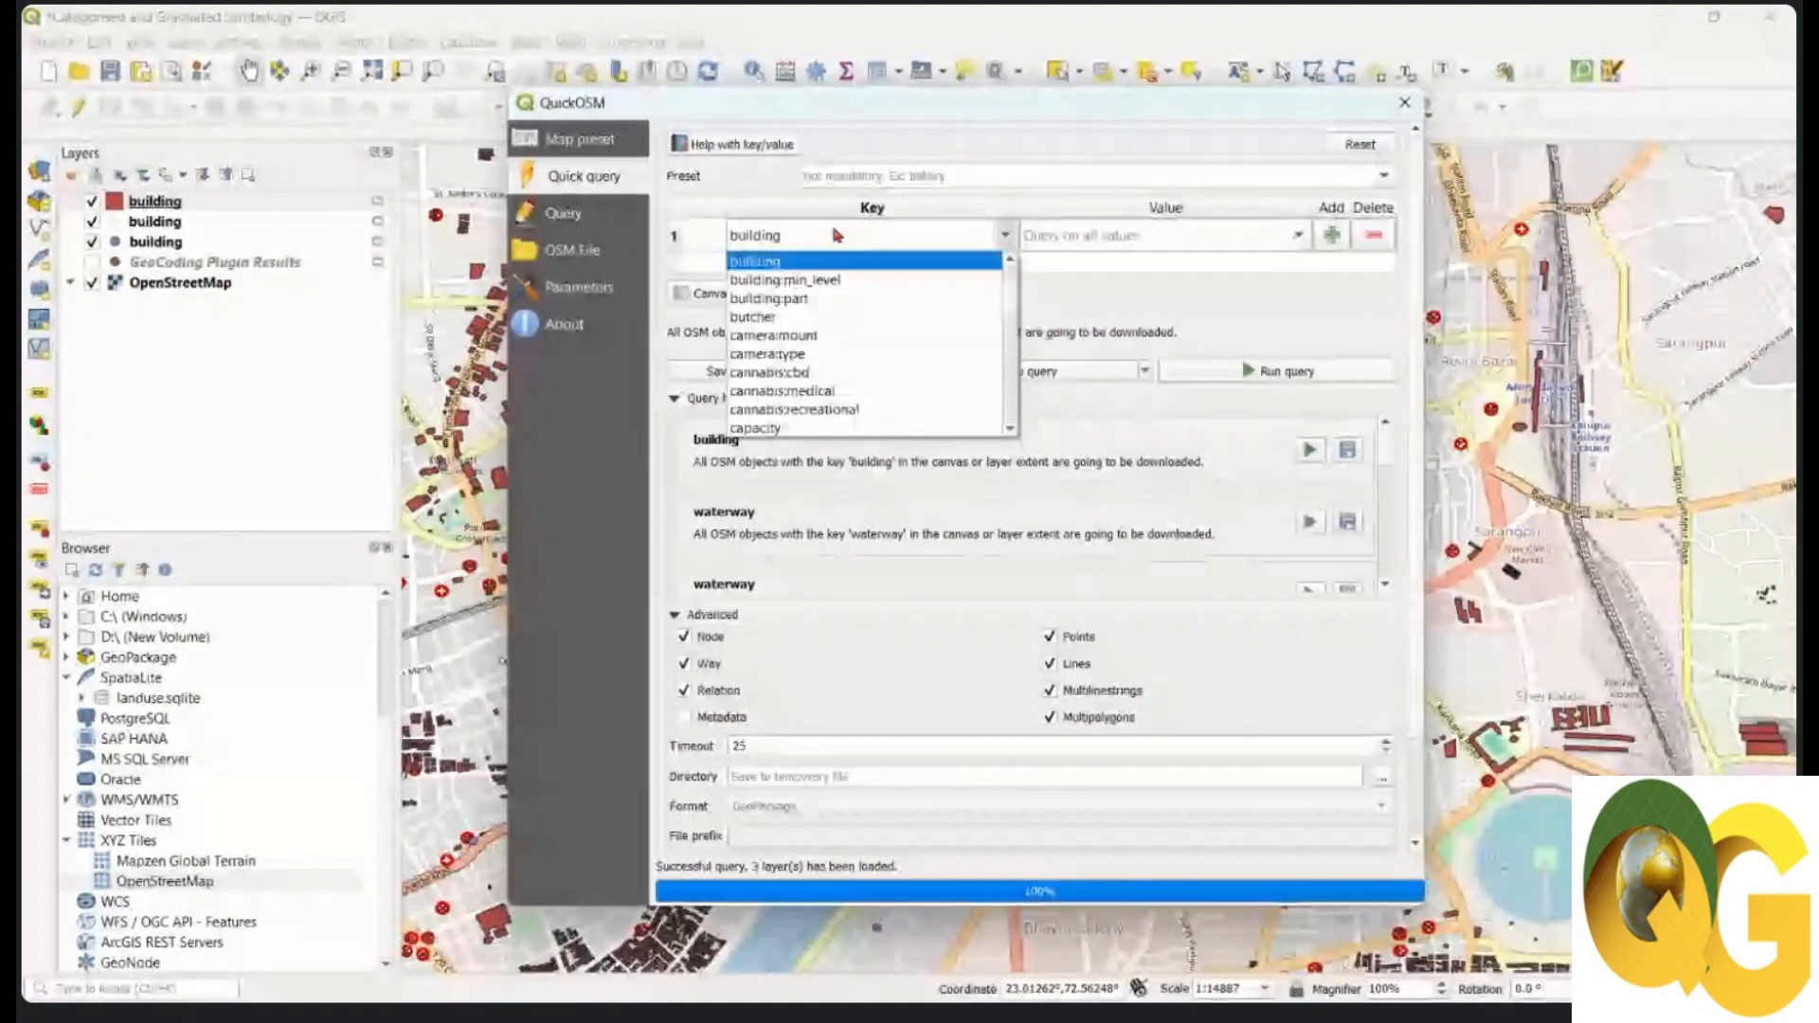
left_click(755, 260)
type("l")
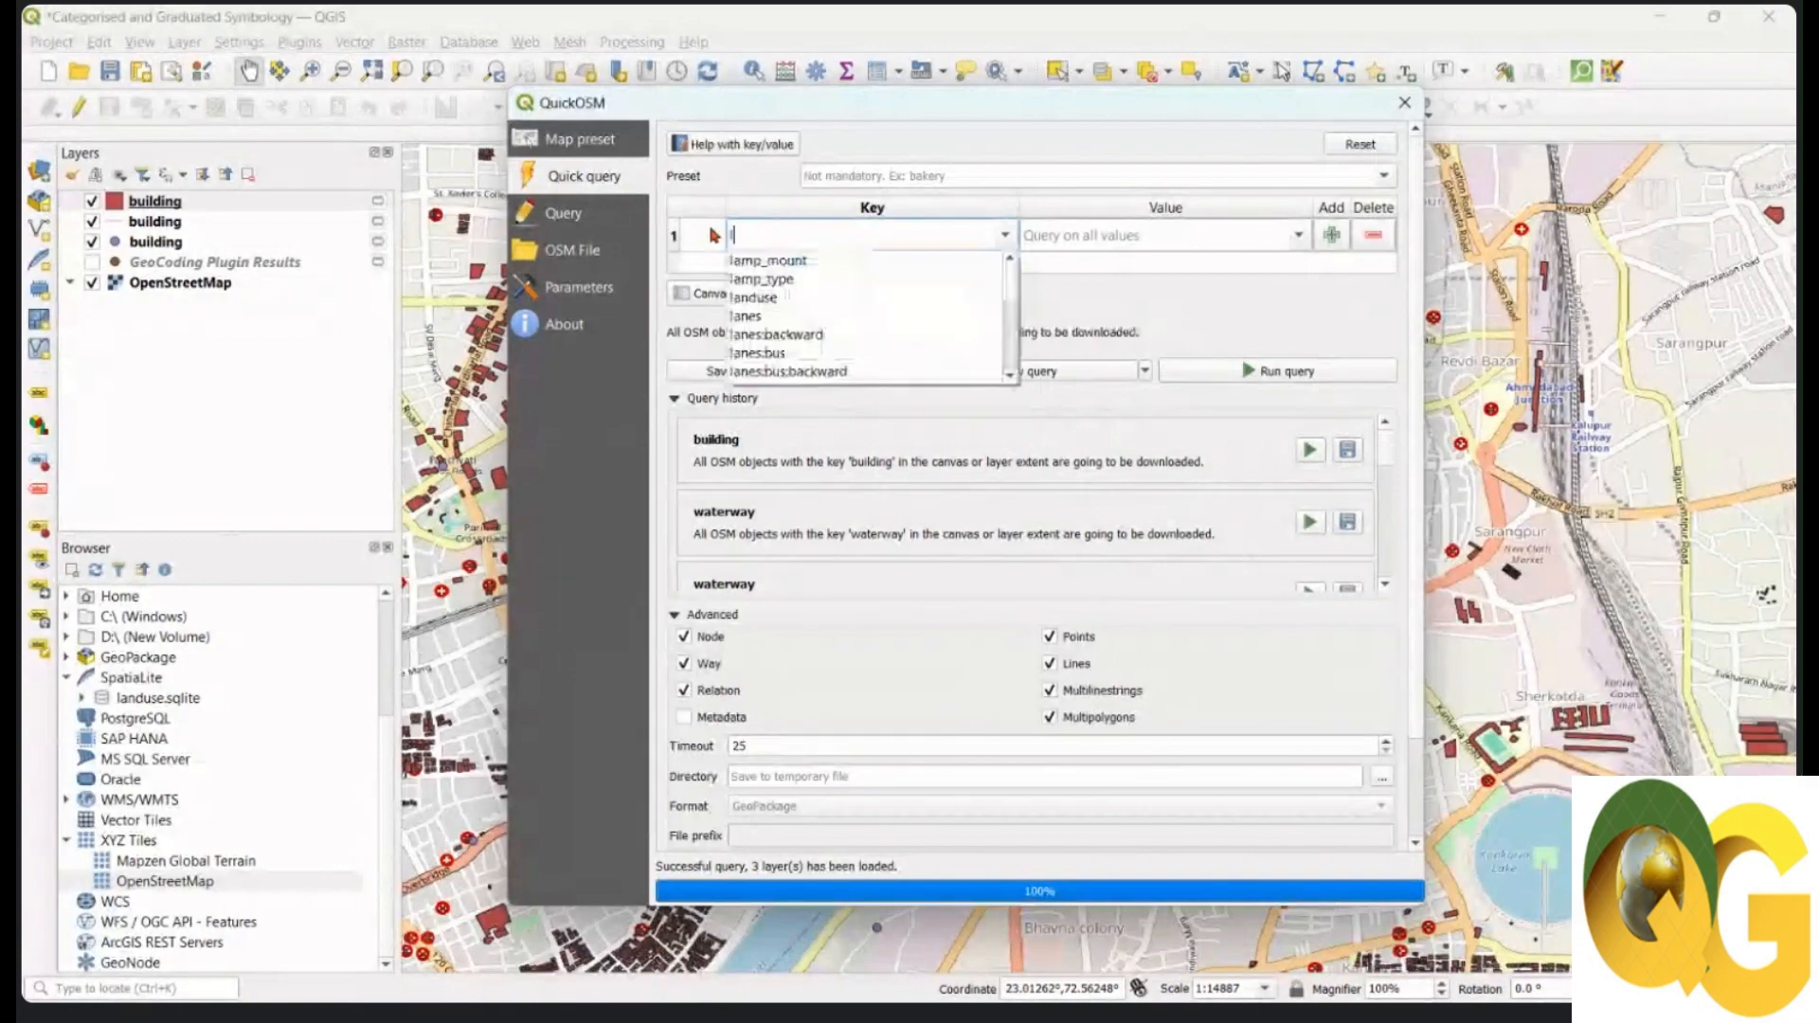
type("anduse")
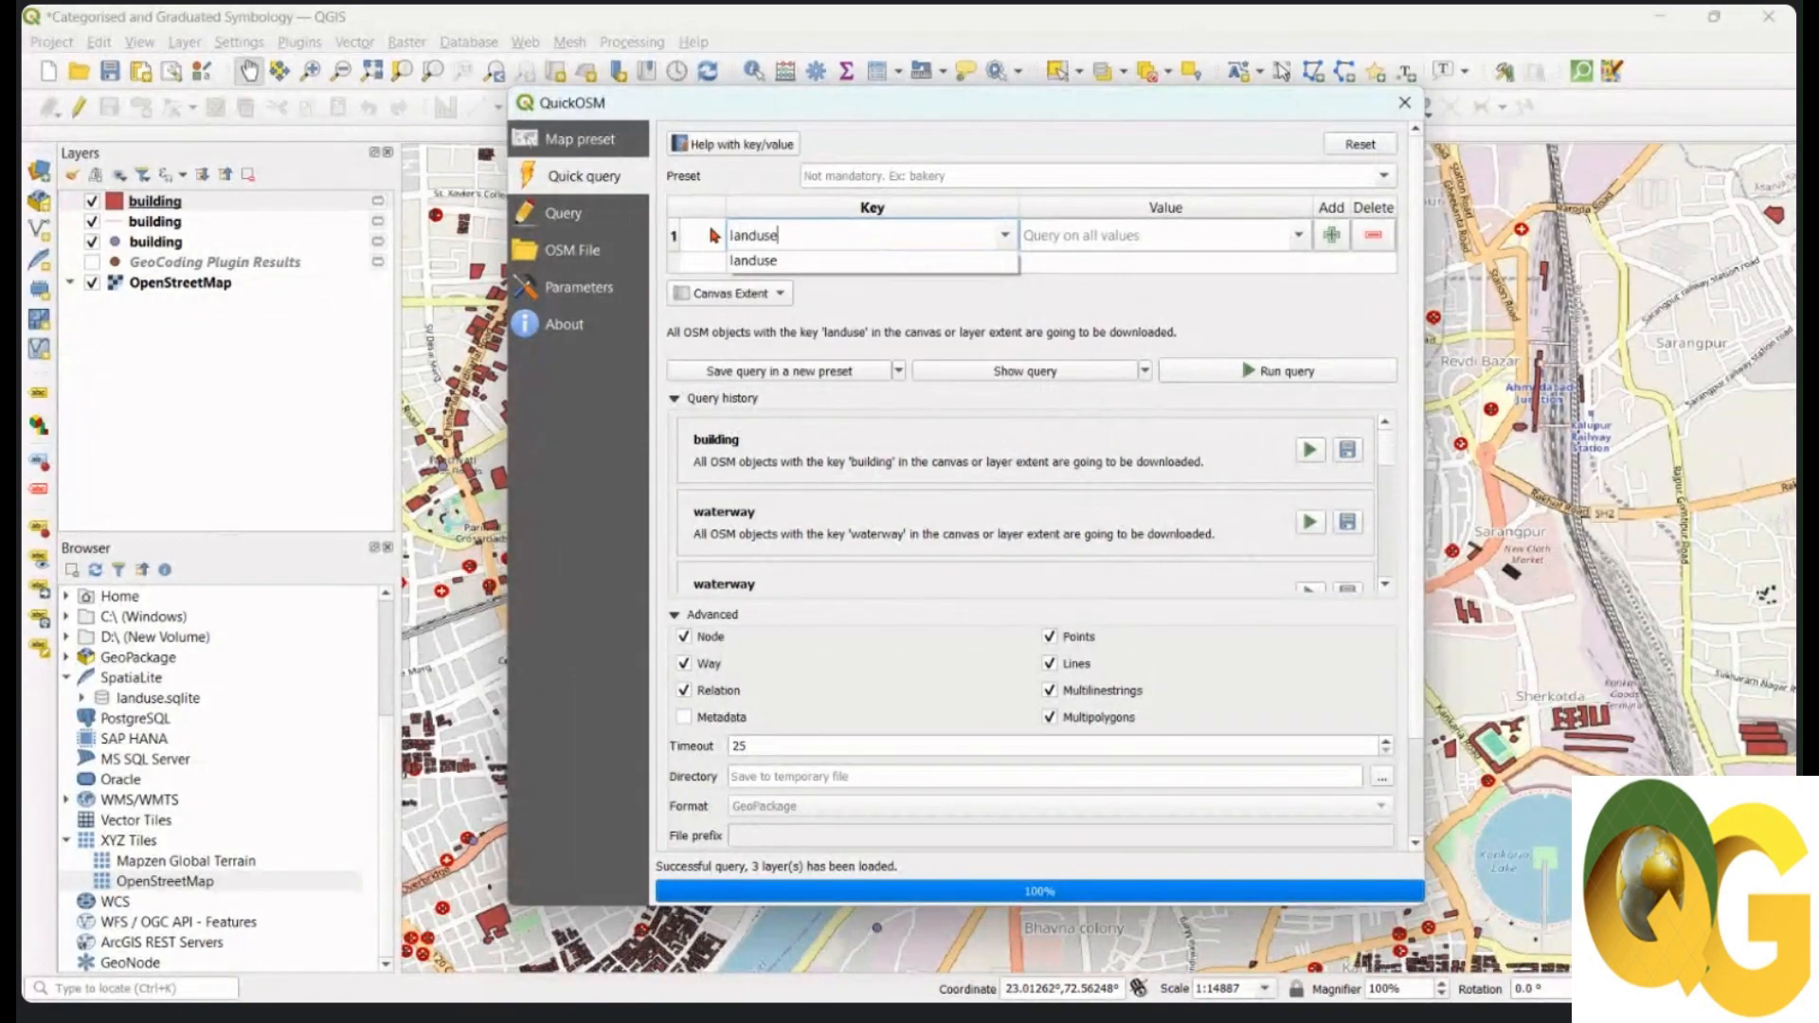
left_click(767, 265)
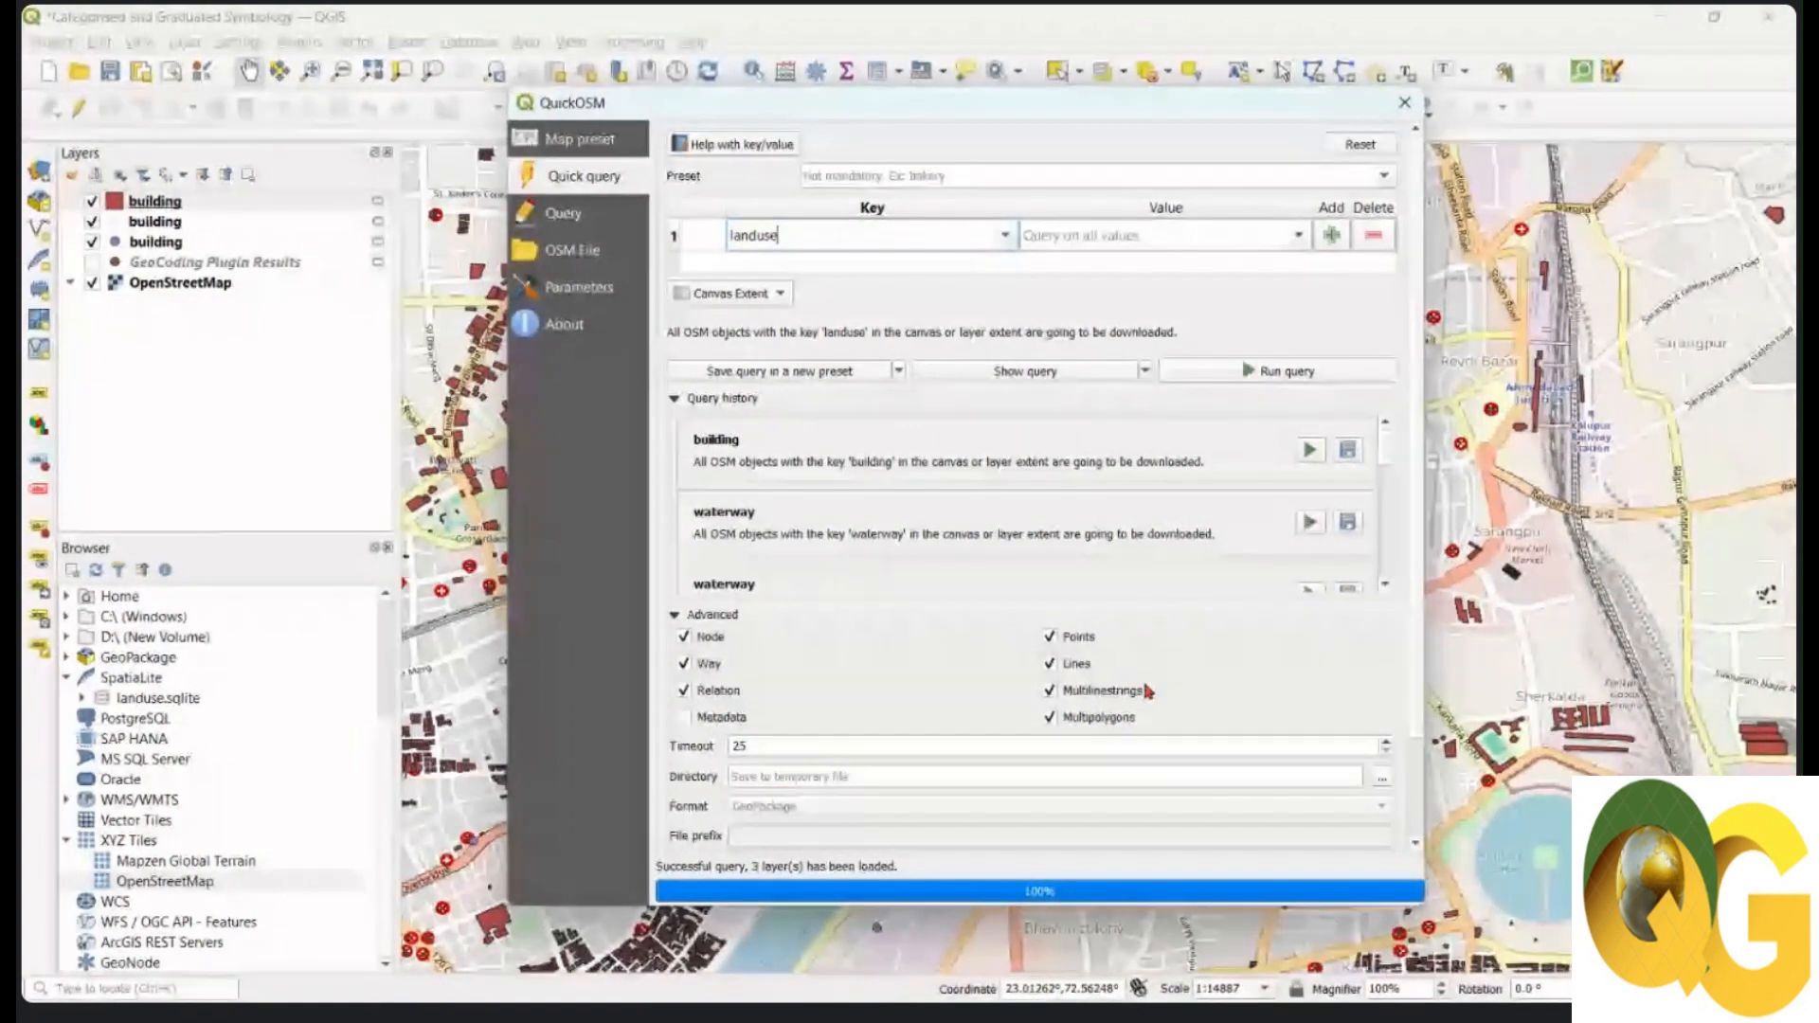
left_click(1281, 373)
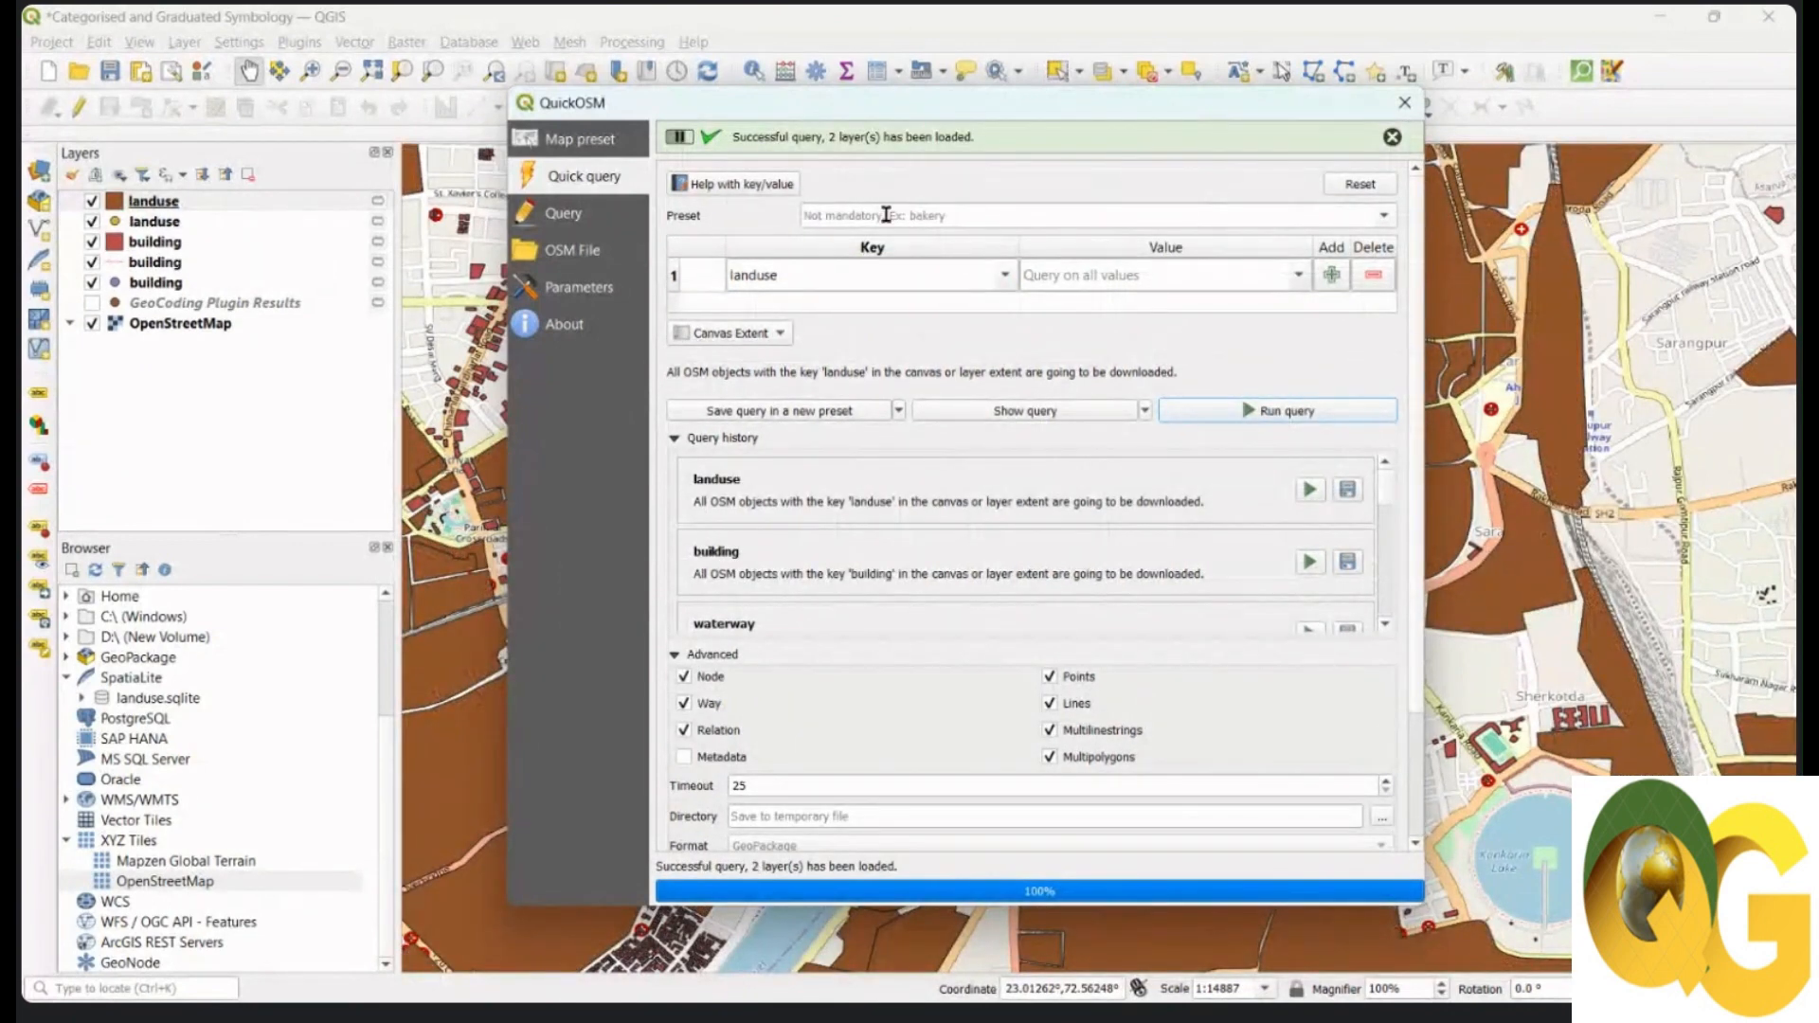
Step: Close QuickOSM and zoom out until all the brown landuse areas show
double_click(820, 275)
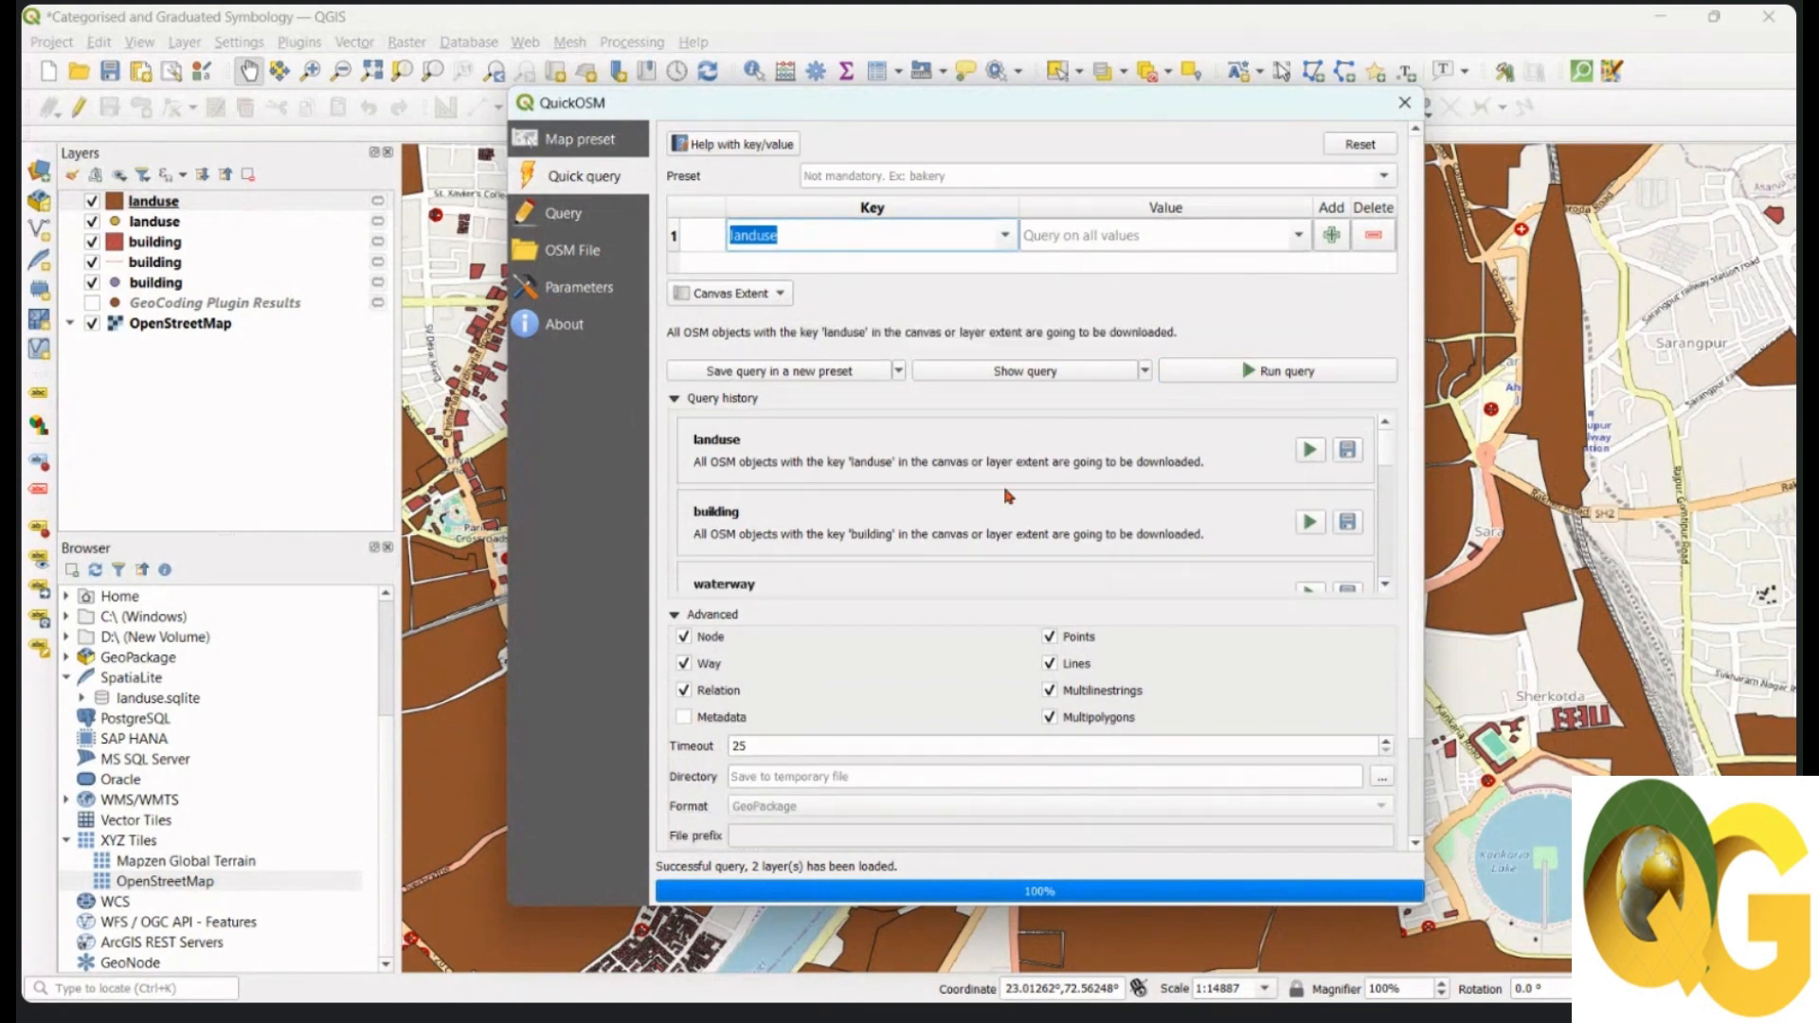
scroll(906, 499, "down", 3)
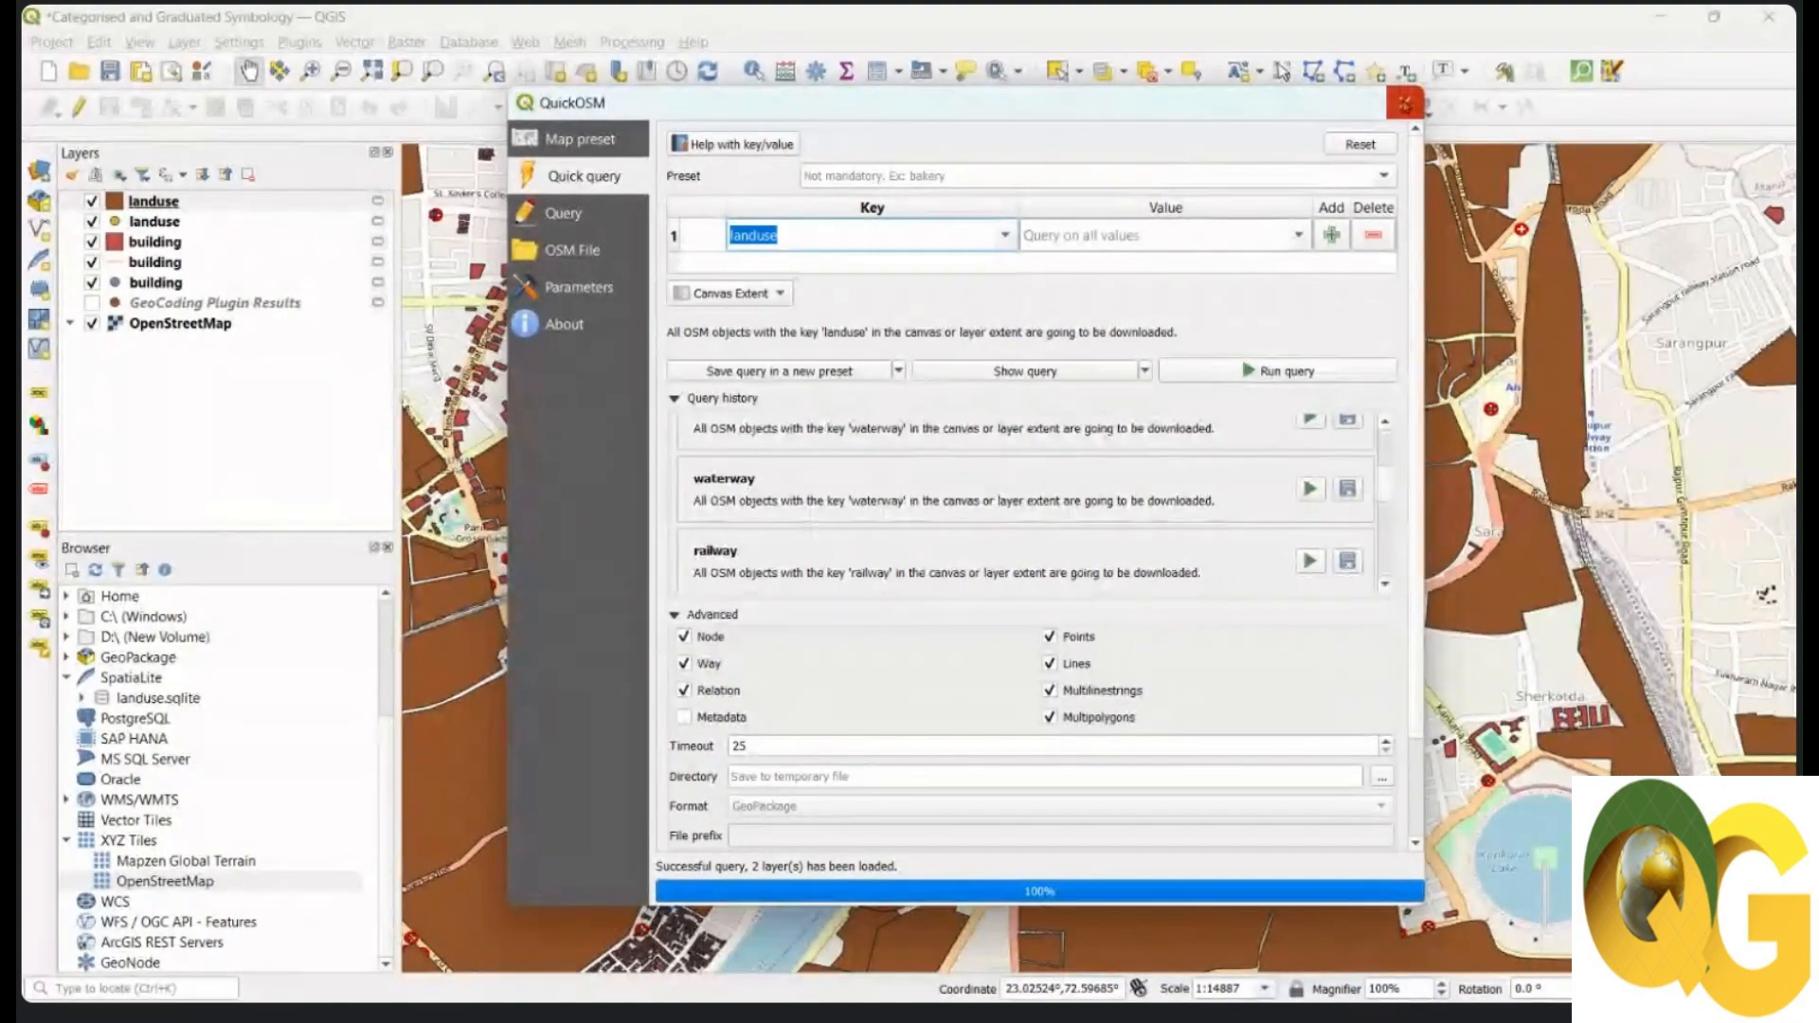
left_click(1404, 102)
scroll(927, 386, "down", 2)
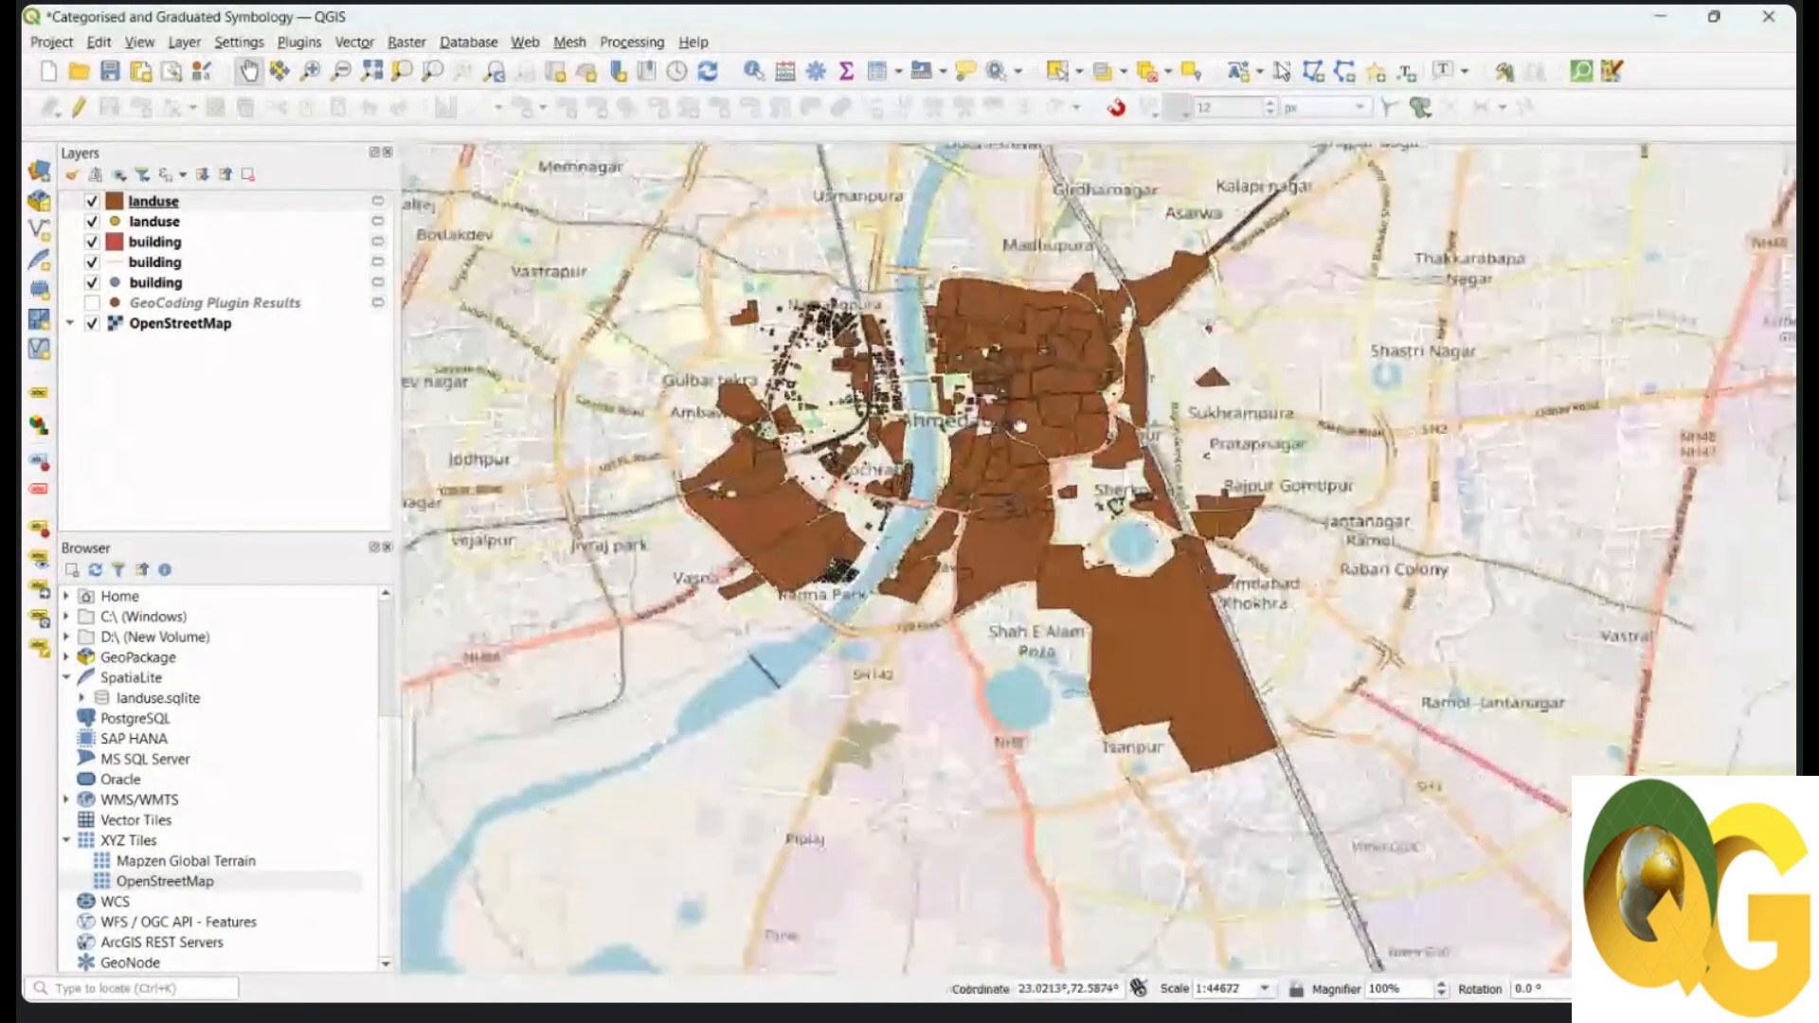
Step: Check the duplicate landuse point layer's attribute table, then remove that layer
left_click_drag(1030, 428, 982, 434)
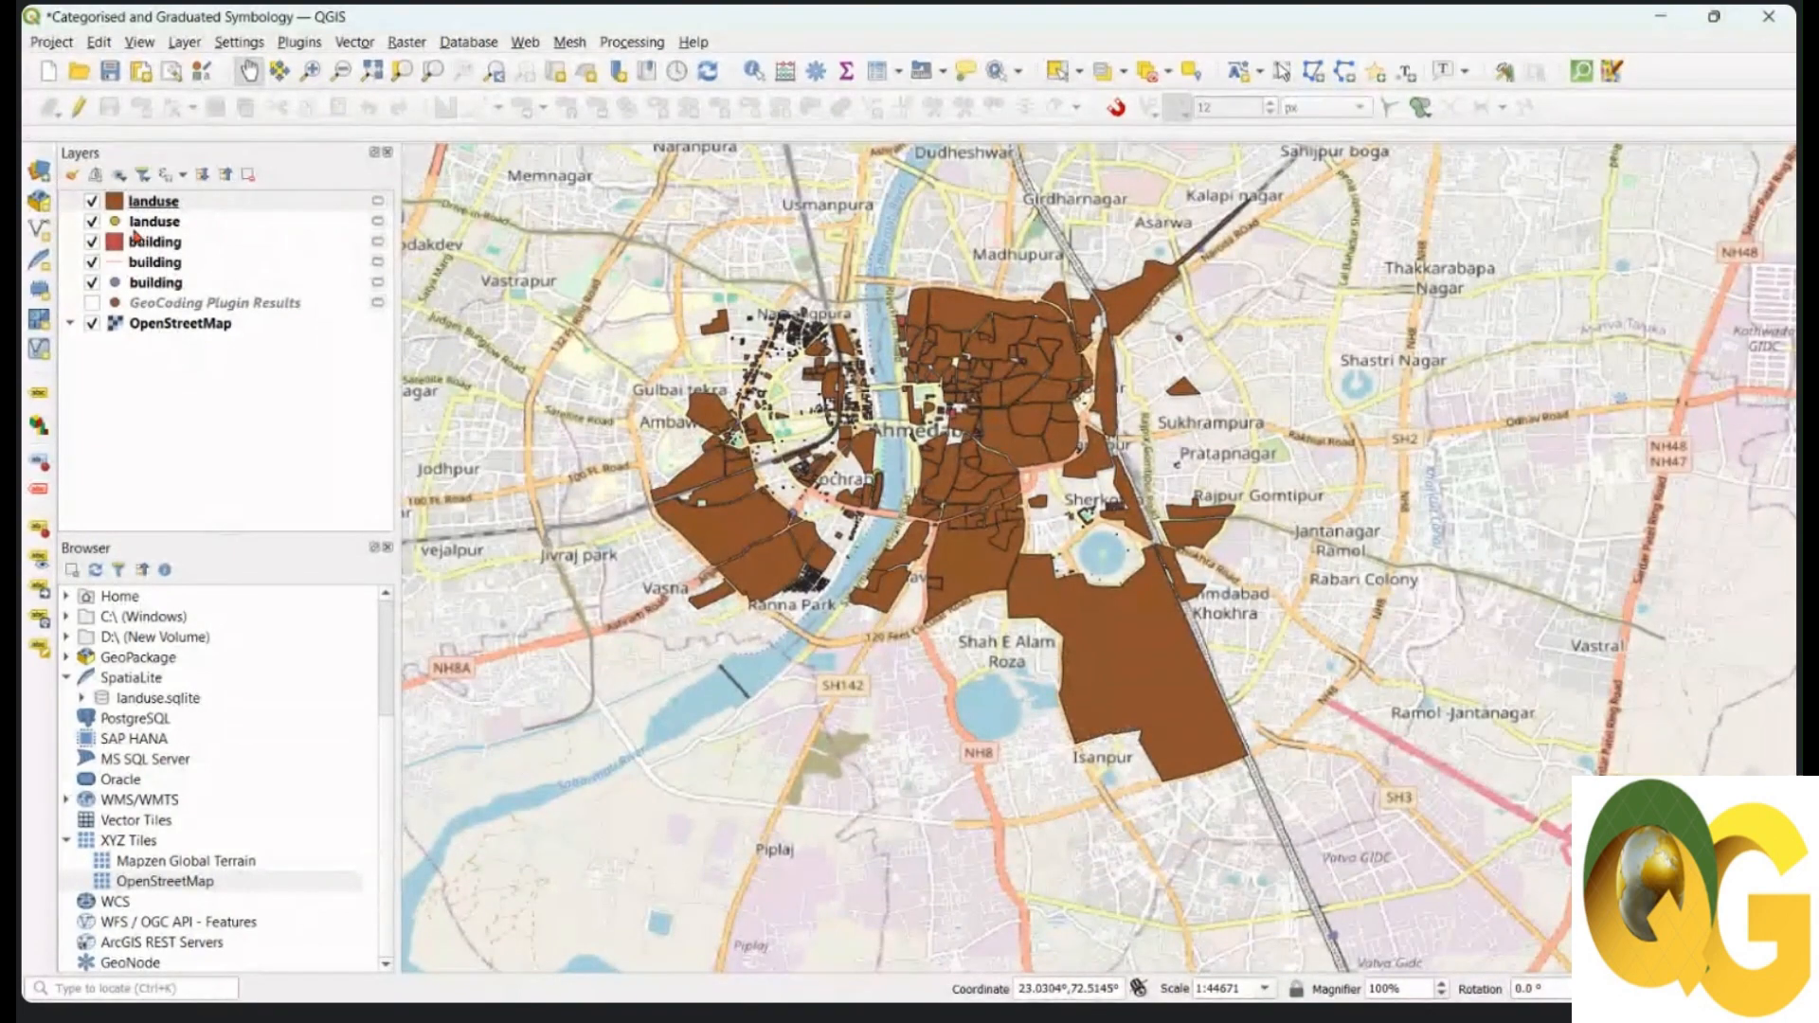
left_click(92, 223)
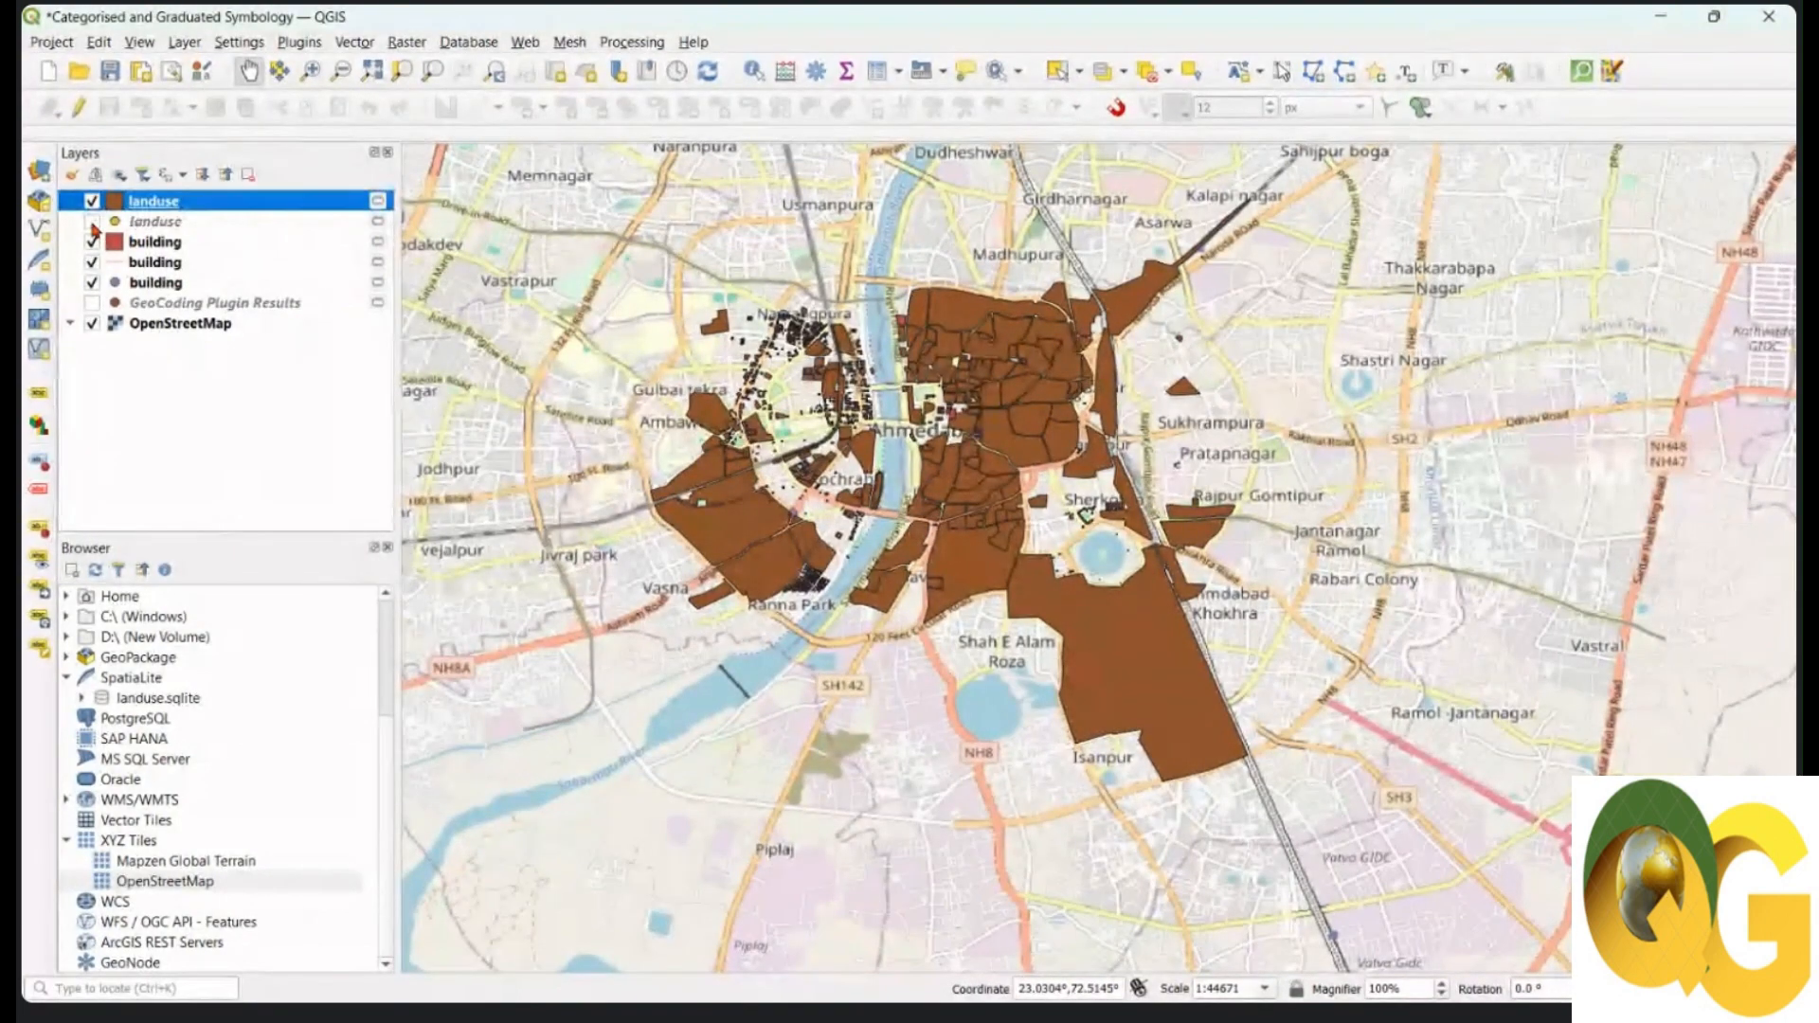
left_click(93, 224)
left_click(157, 226)
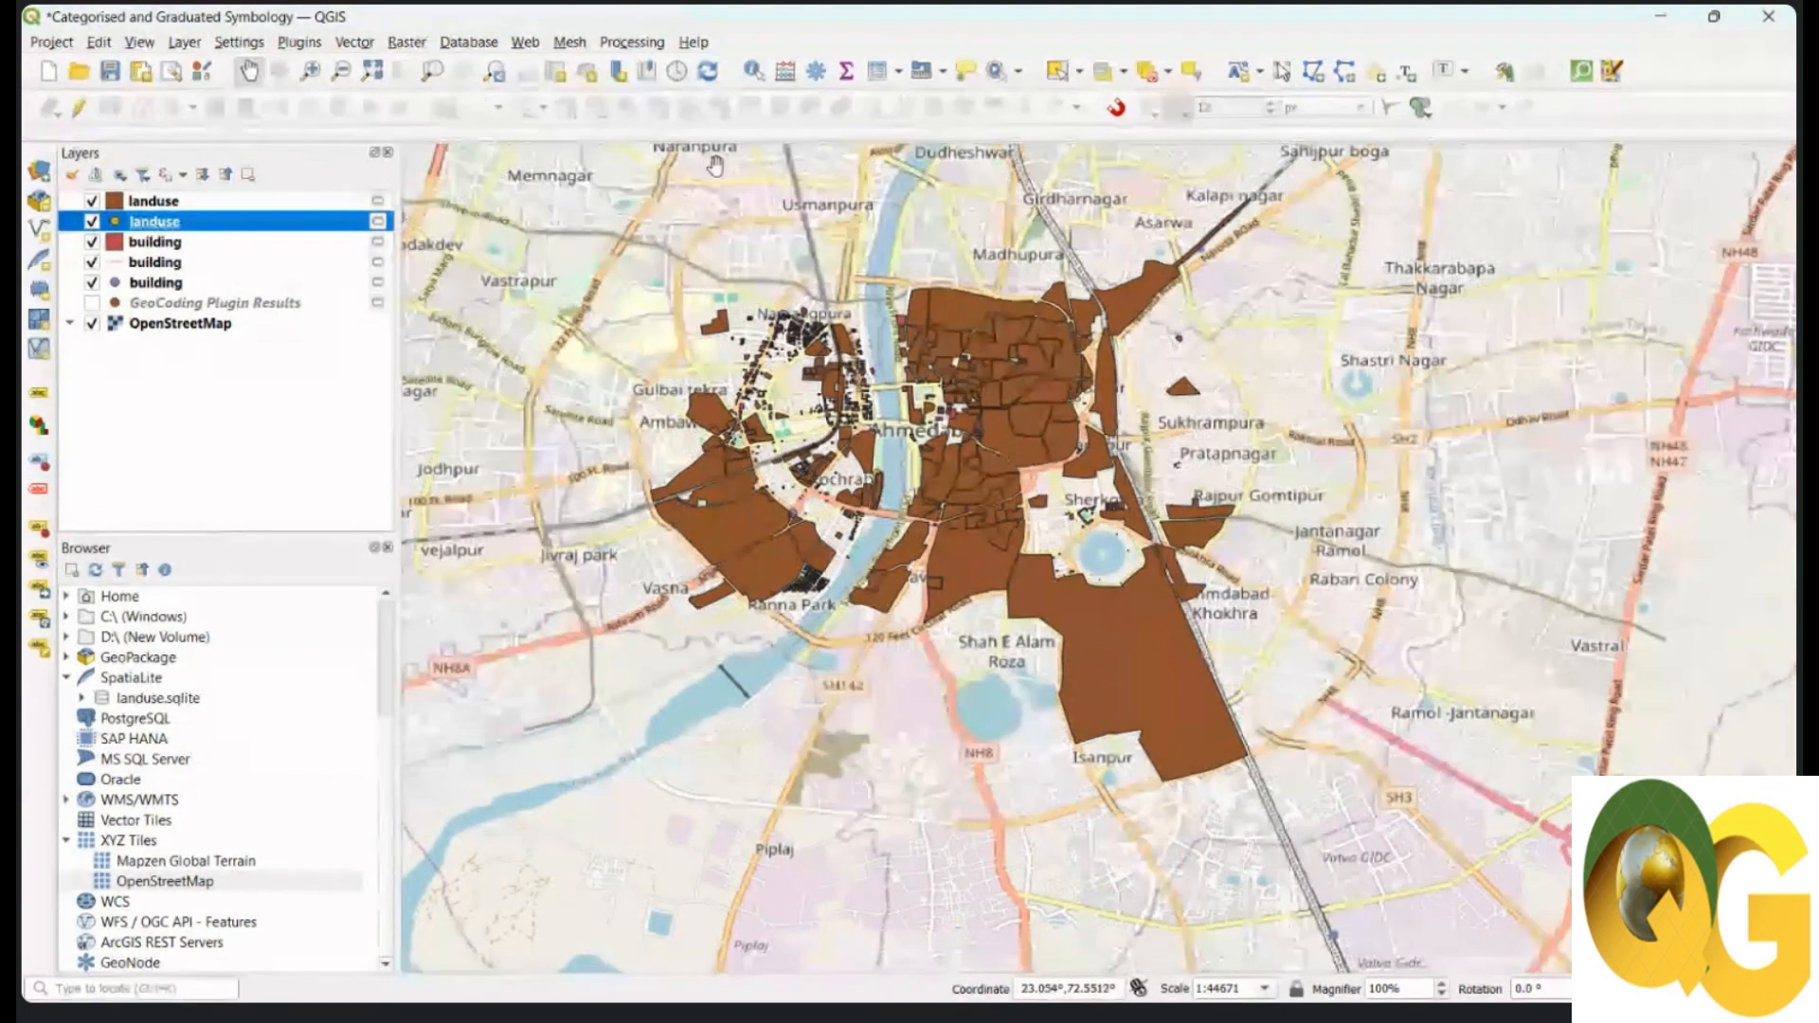
key("F6")
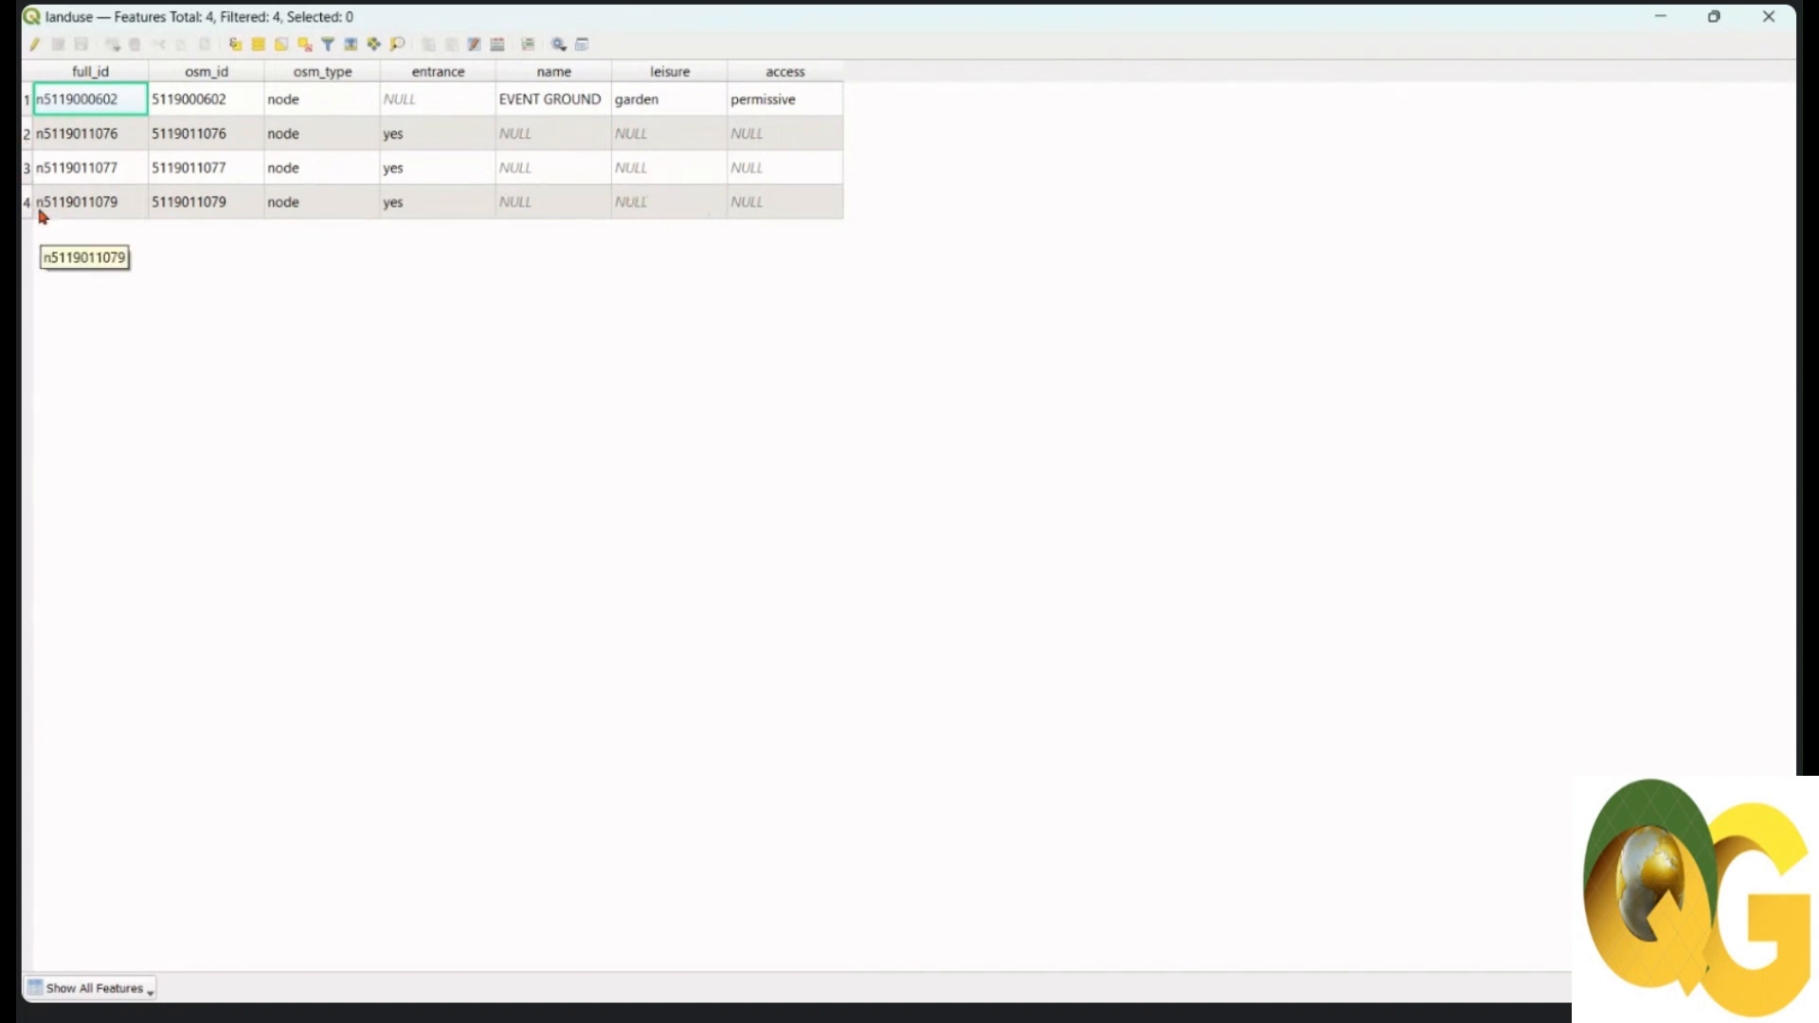
left_click(1768, 16)
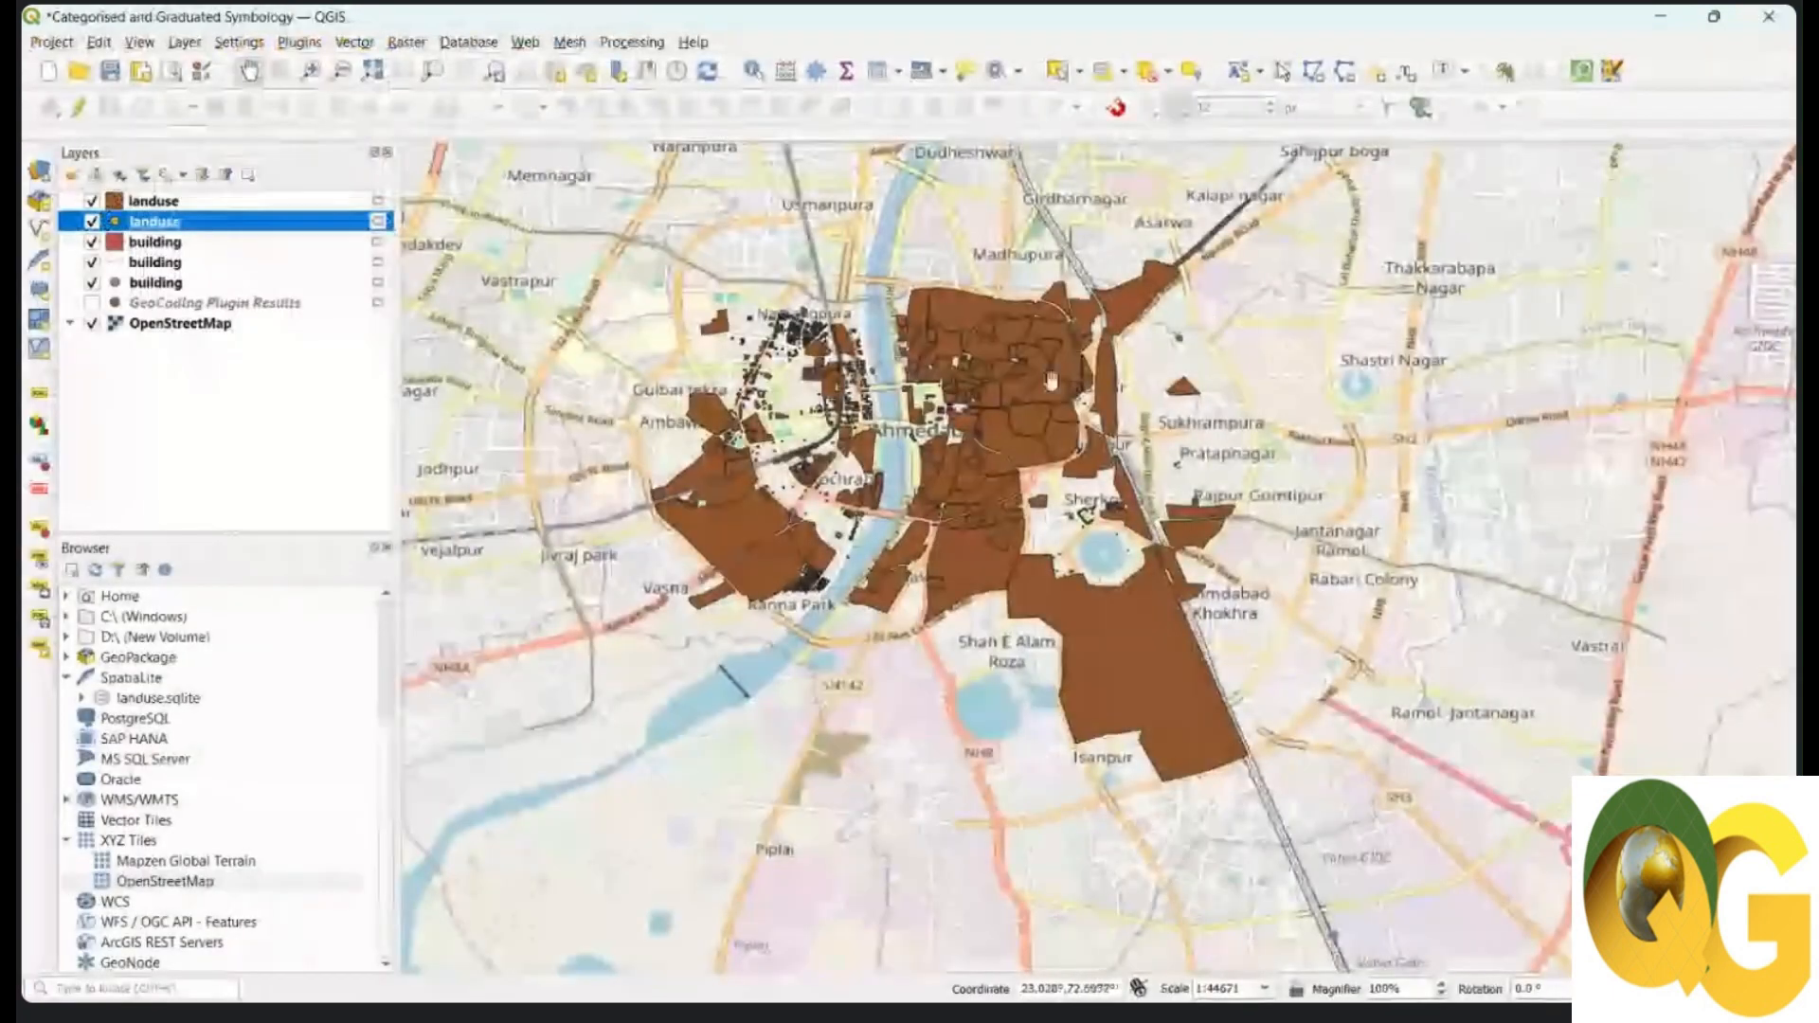
right_click(167, 225)
left_click(284, 466)
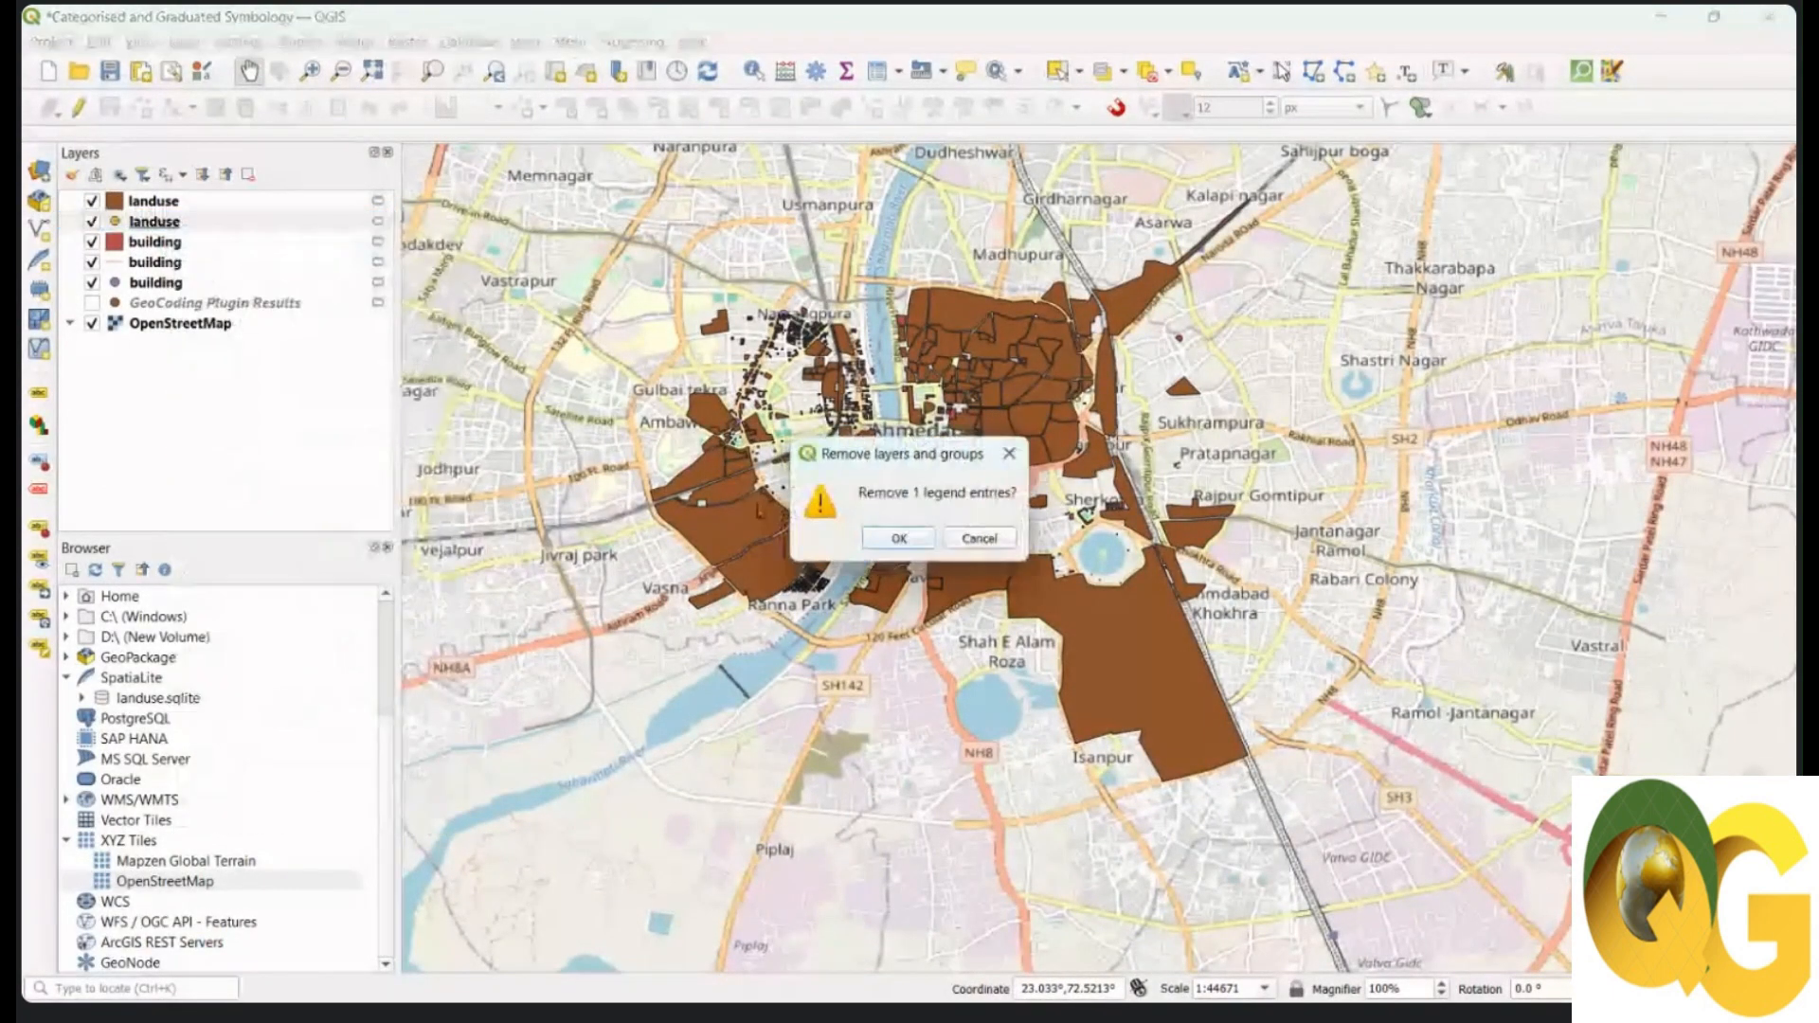
left_click(895, 539)
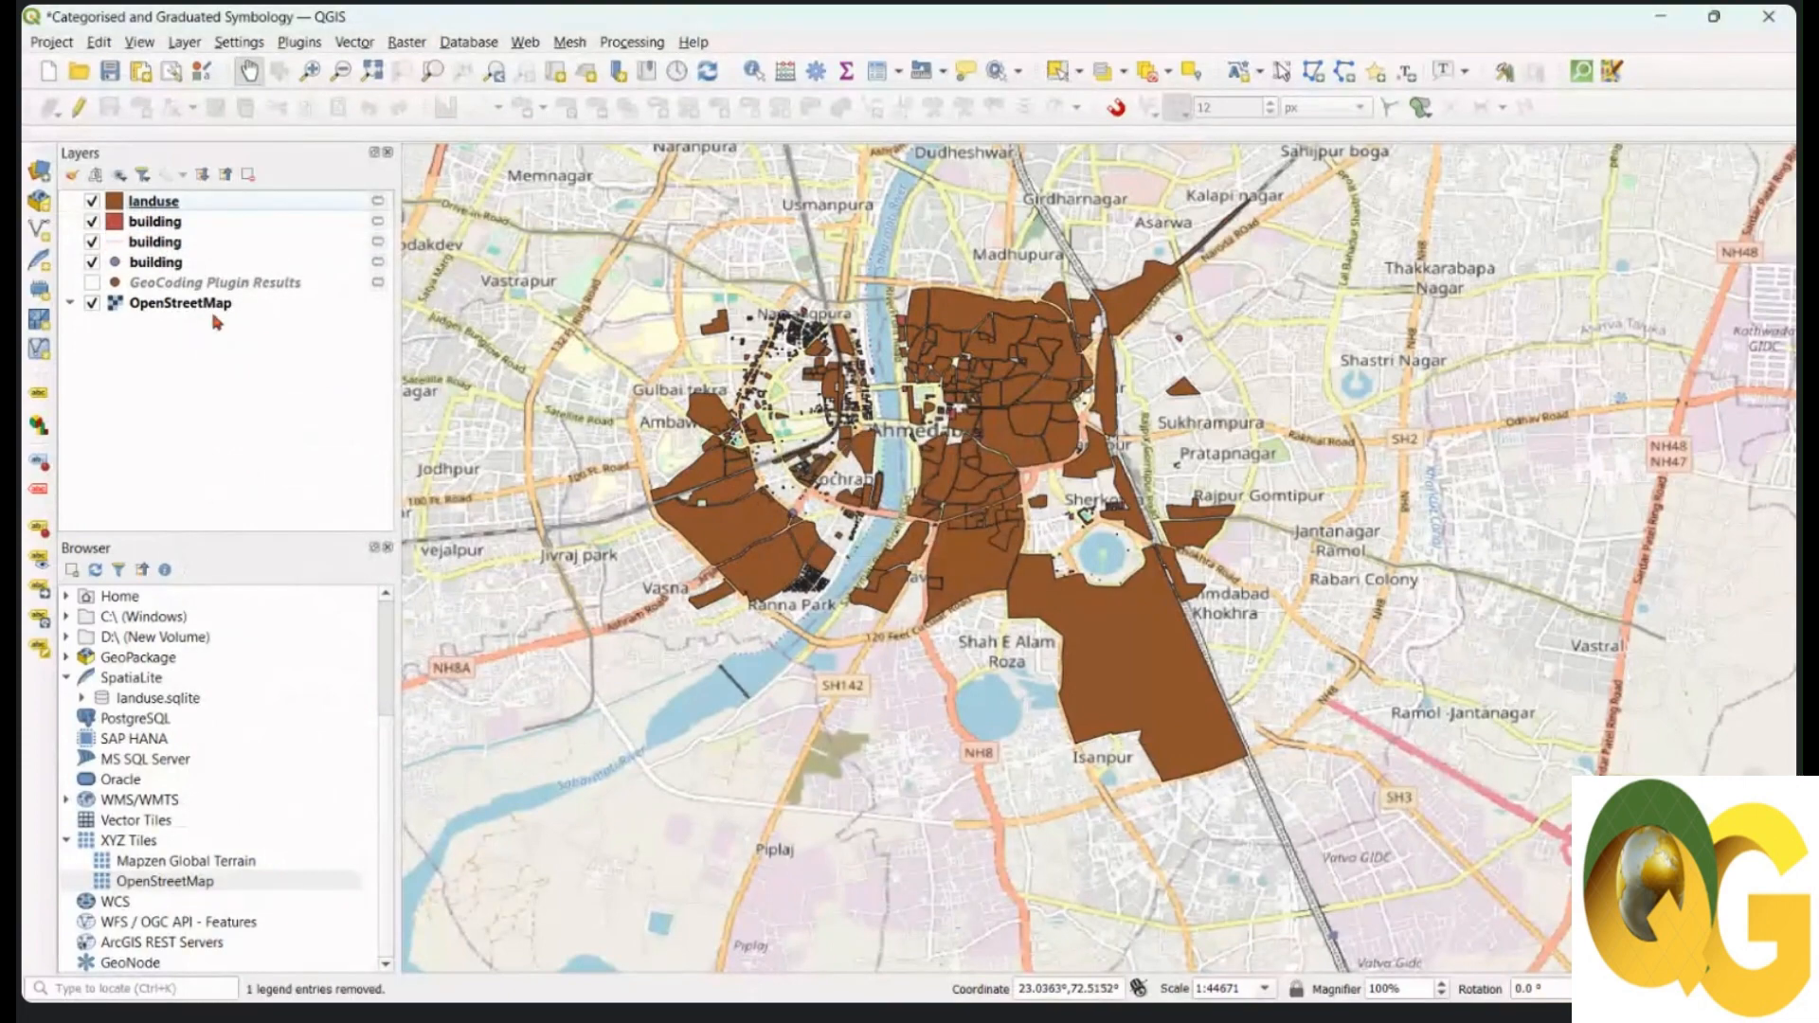
Step: Remove the extra building line and point layers together
left_click(141, 244)
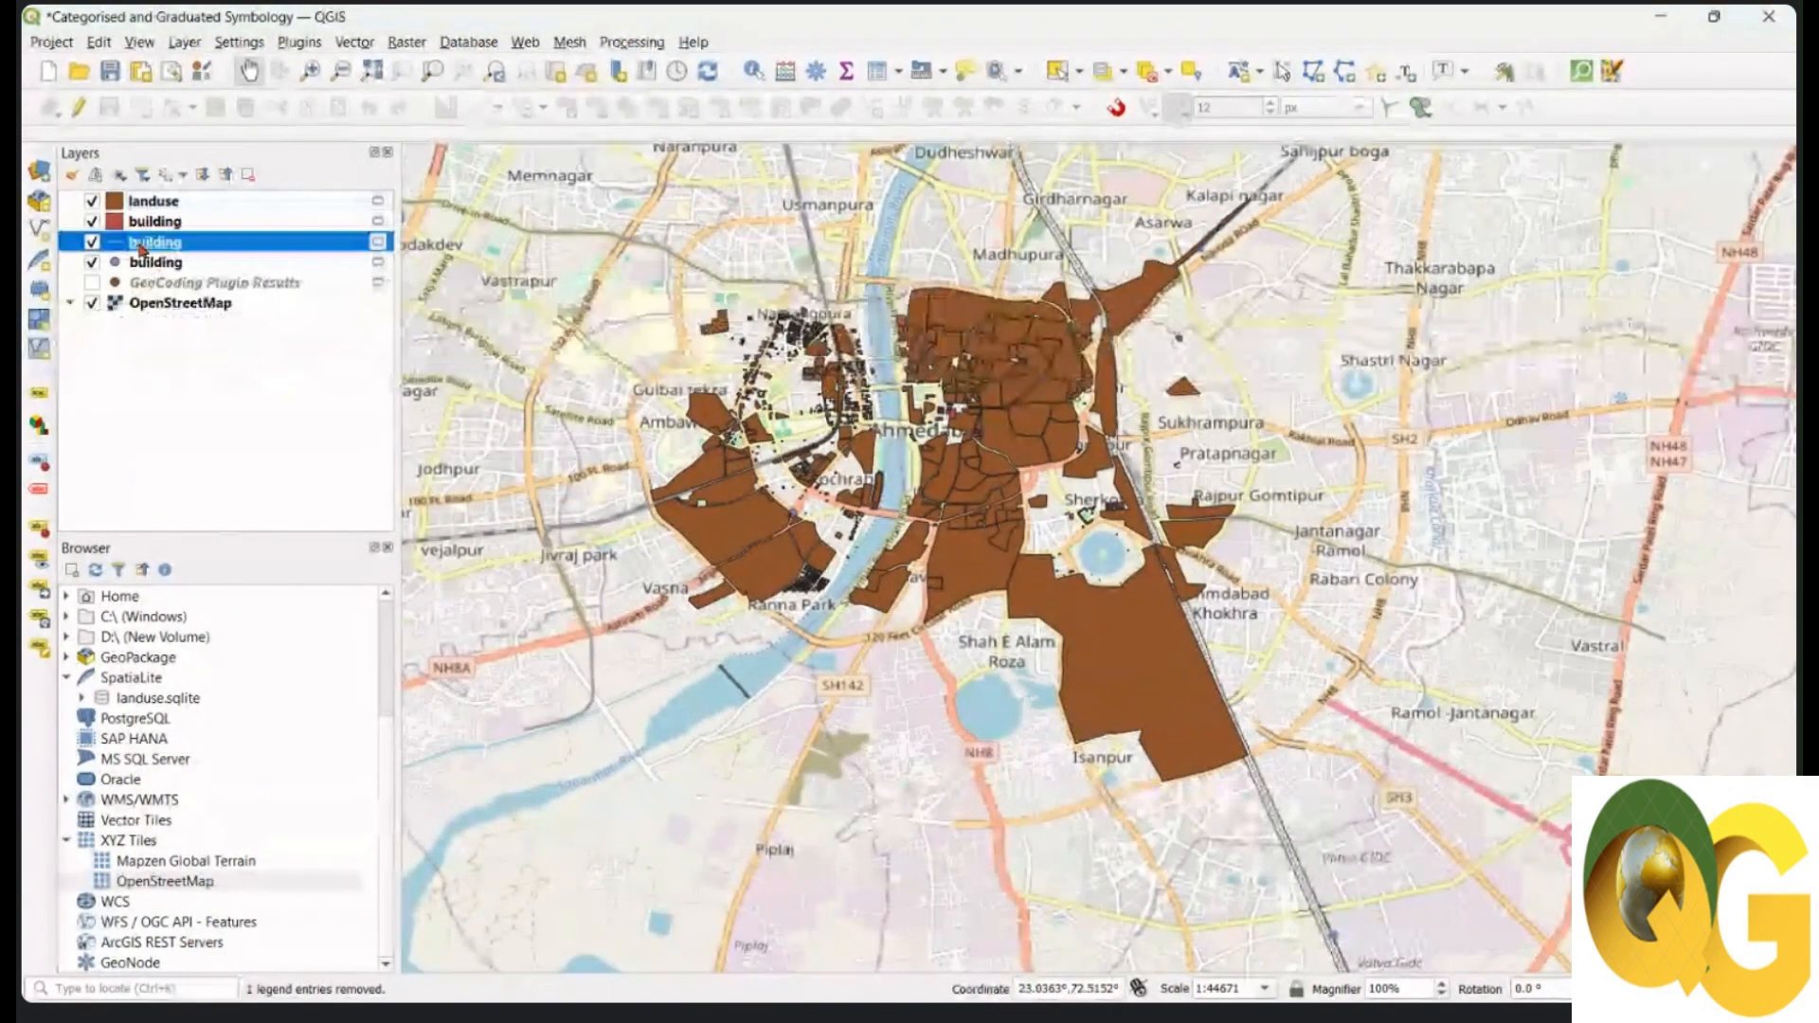
left_click(144, 263, "shift")
right_click(144, 270)
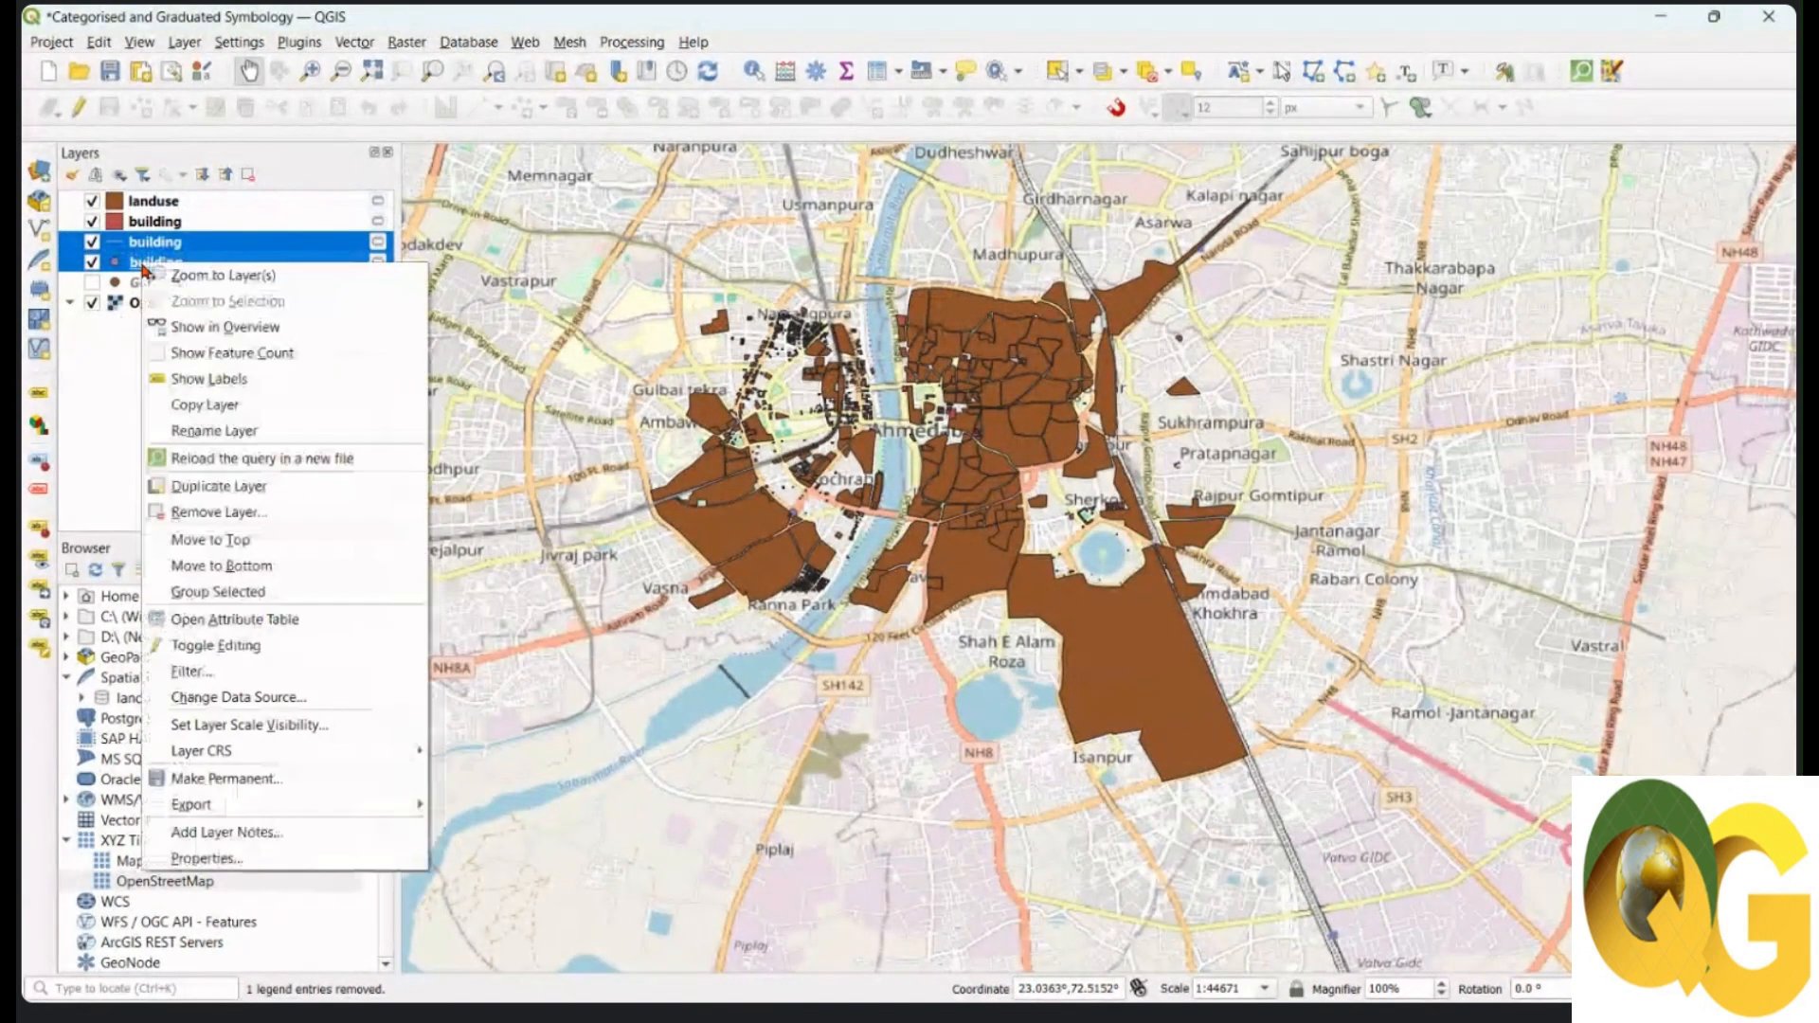
left_click(204, 508)
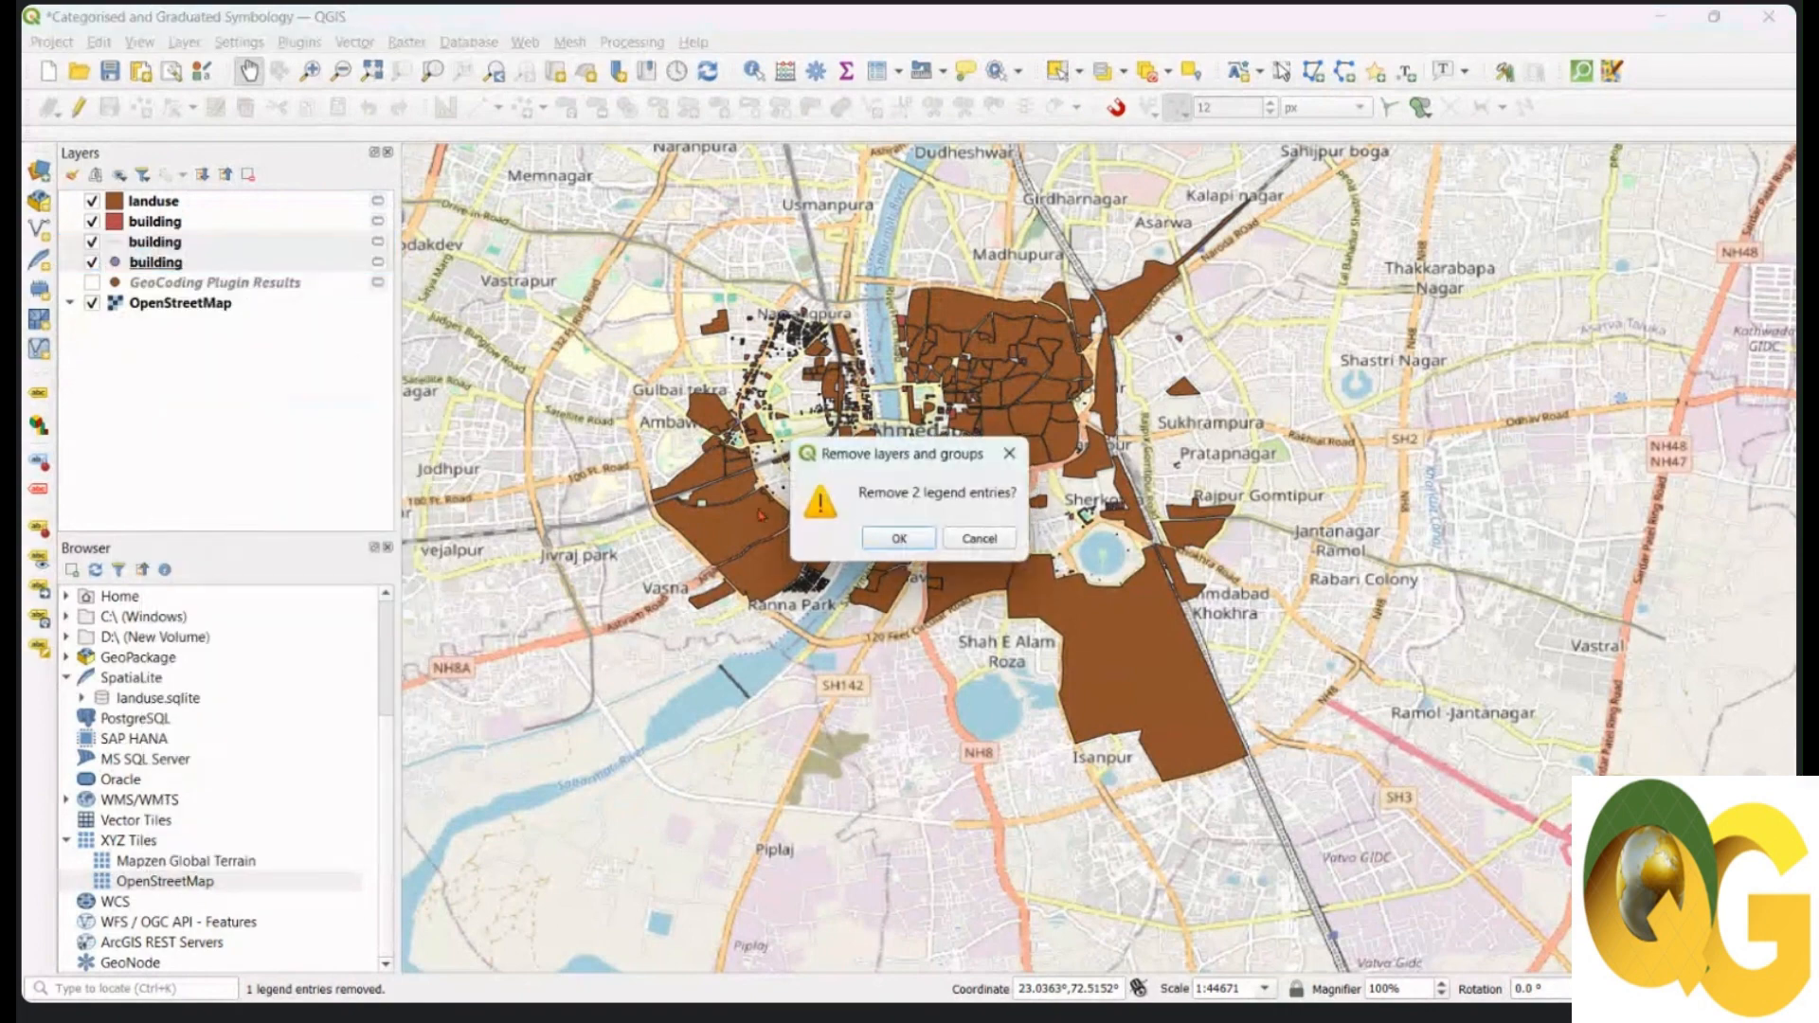
left_click(877, 538)
scroll(954, 462, "up", 2)
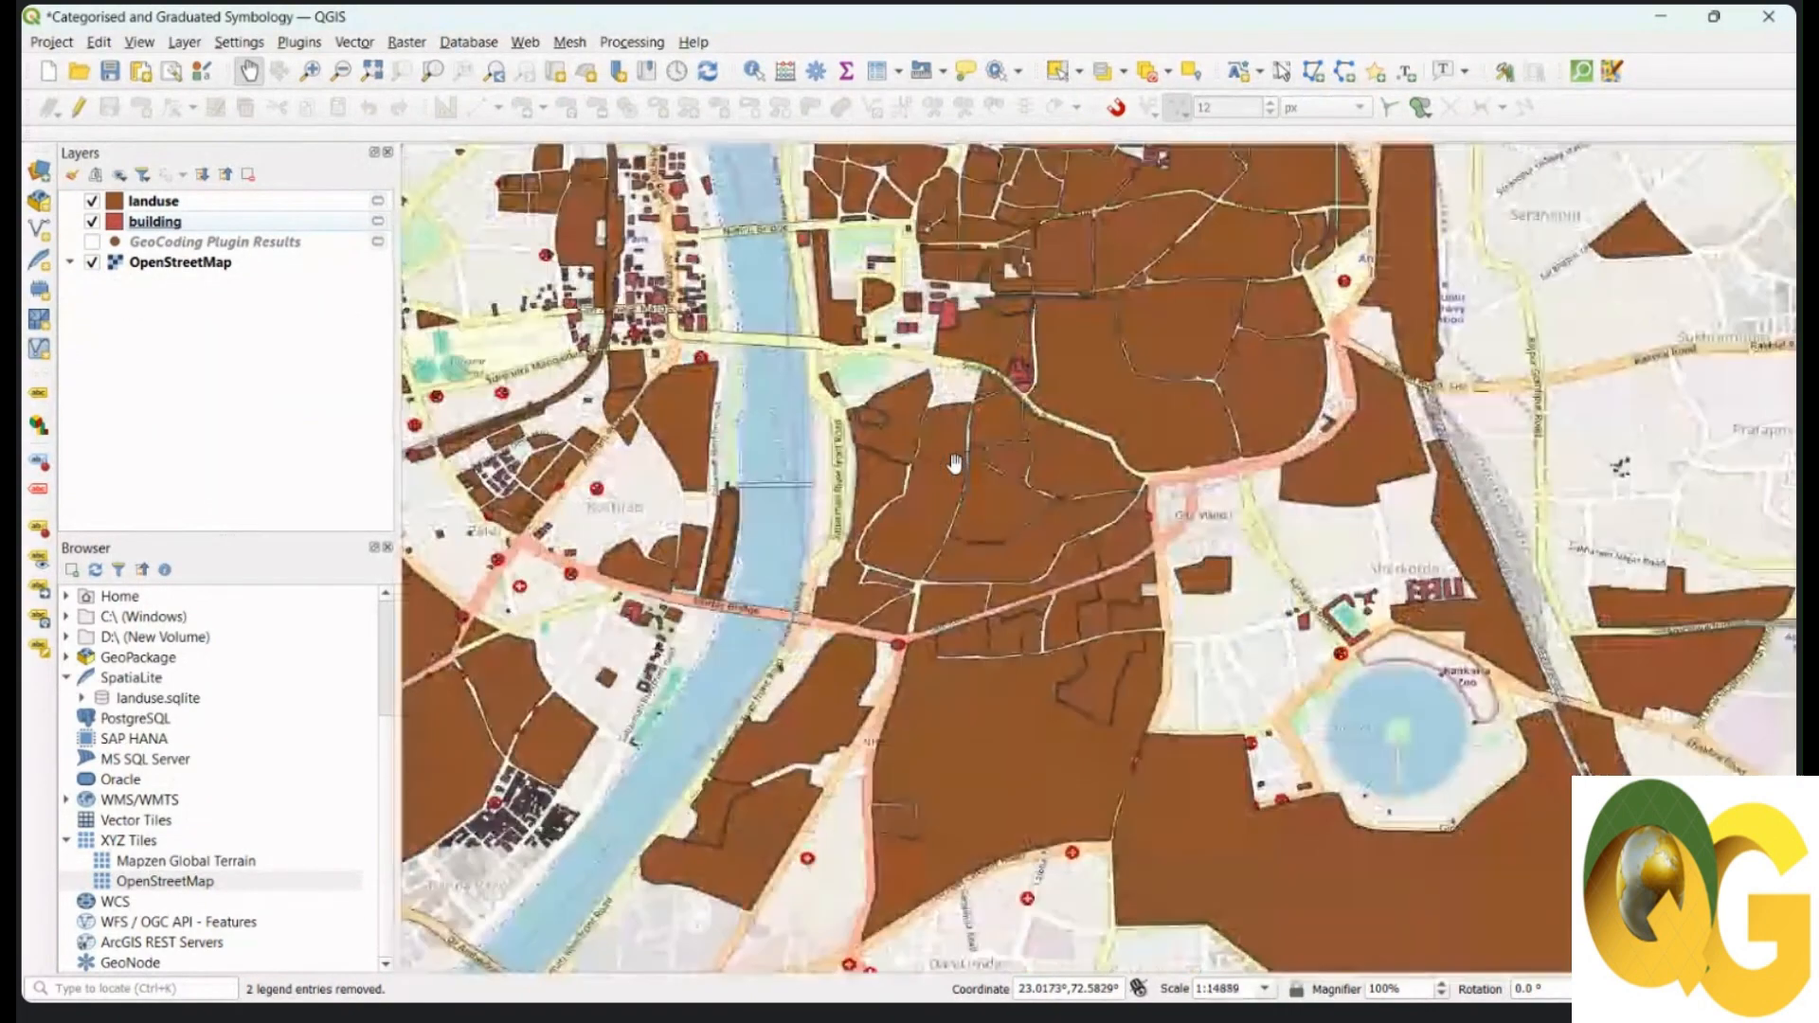
Step: Move the landuse layer below the building layer so building footprints draw on top
left_click_drag(954, 463, 991, 449)
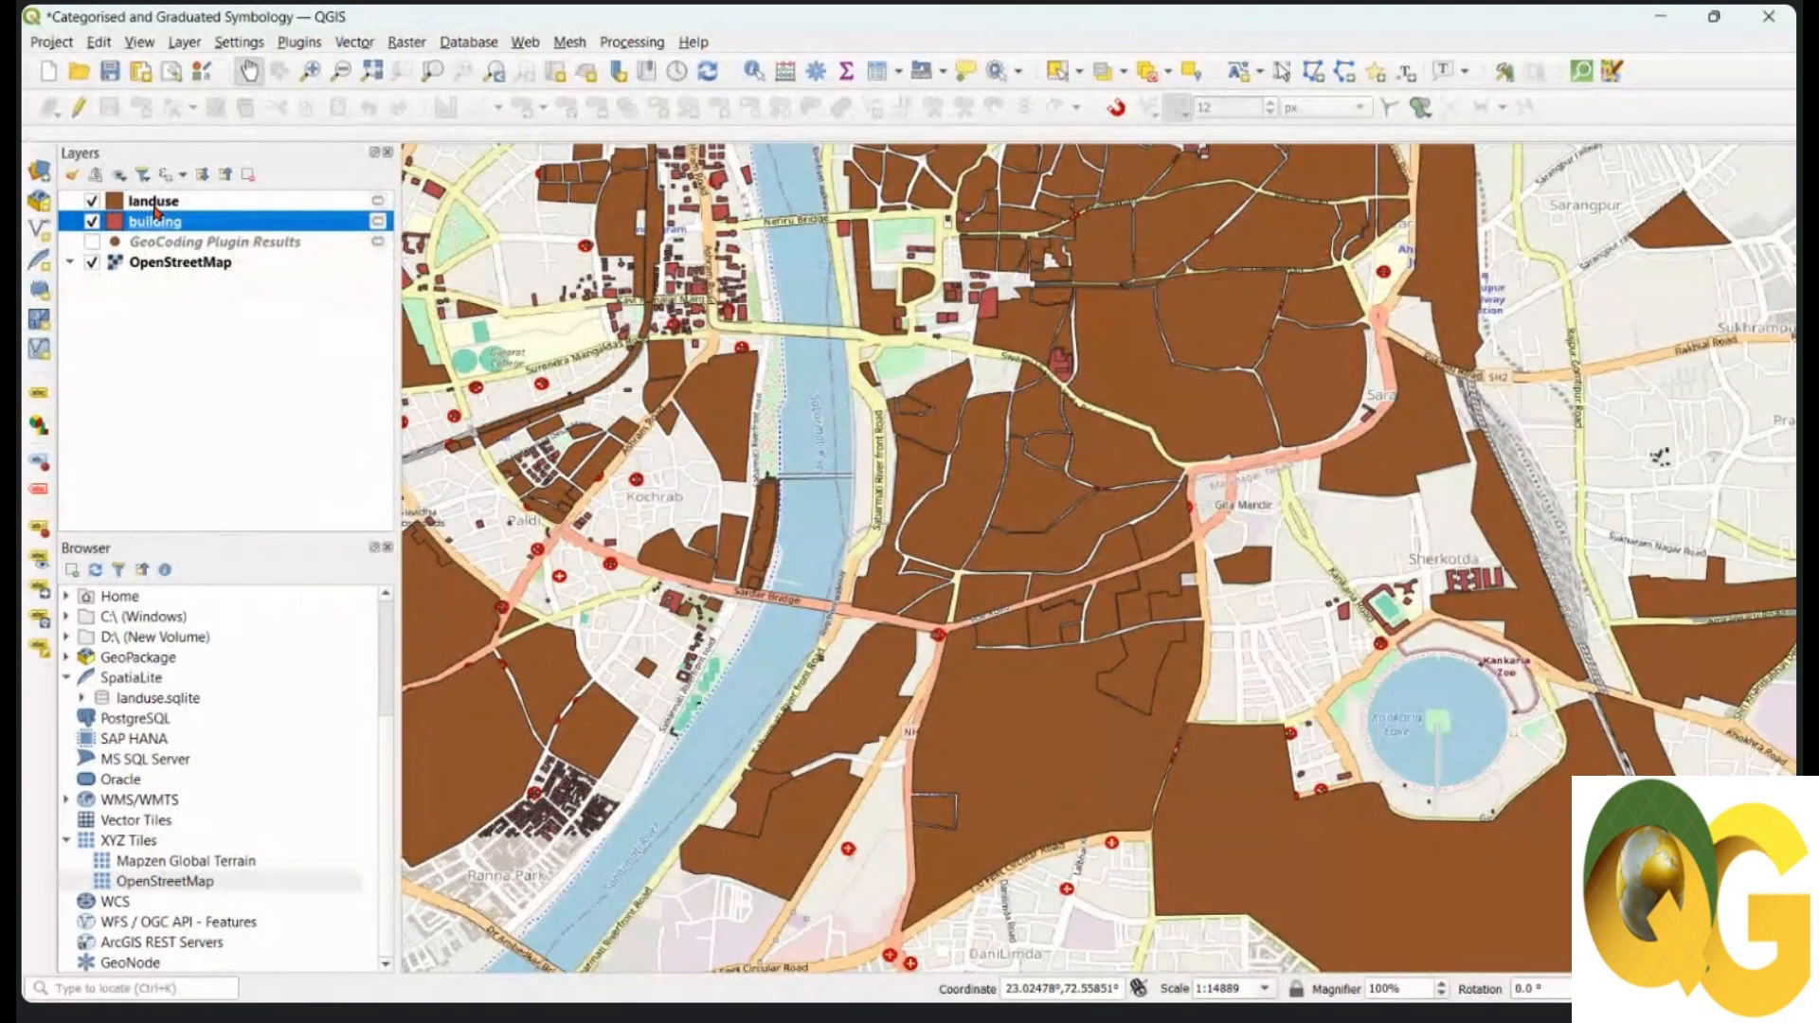
left_click(158, 203)
left_click_drag(172, 205, 174, 244)
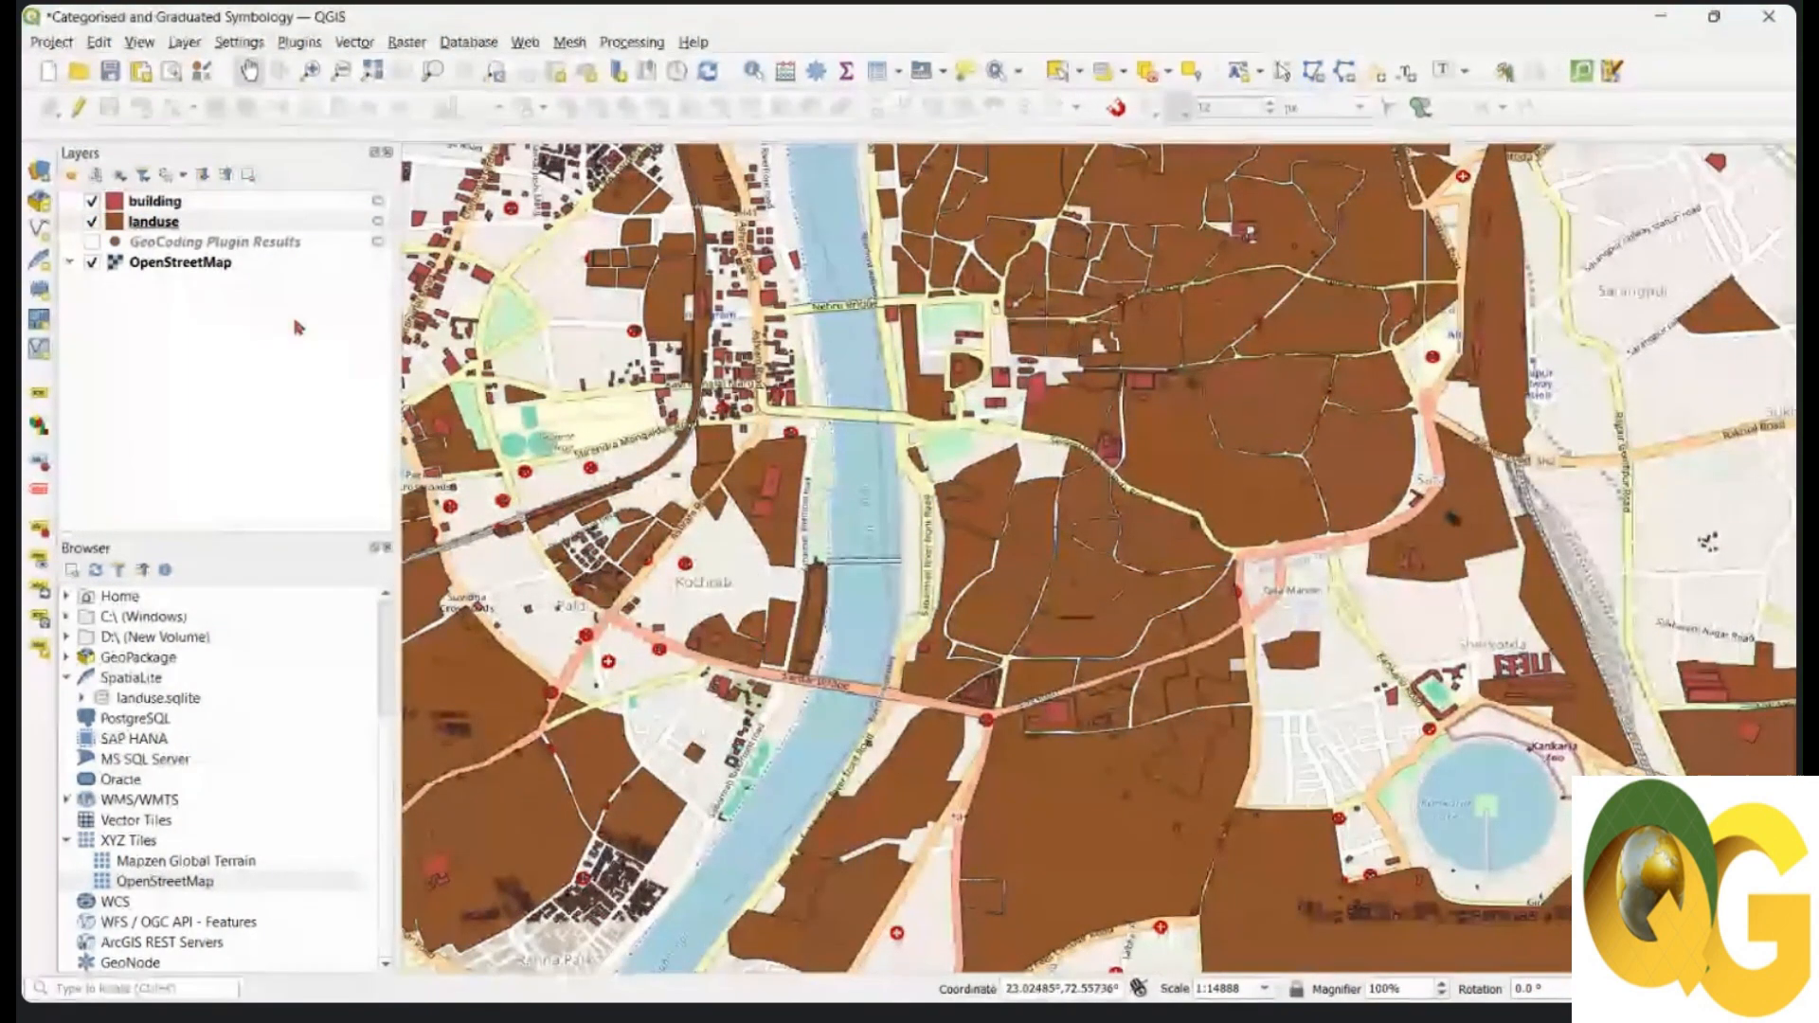
left_click(173, 225)
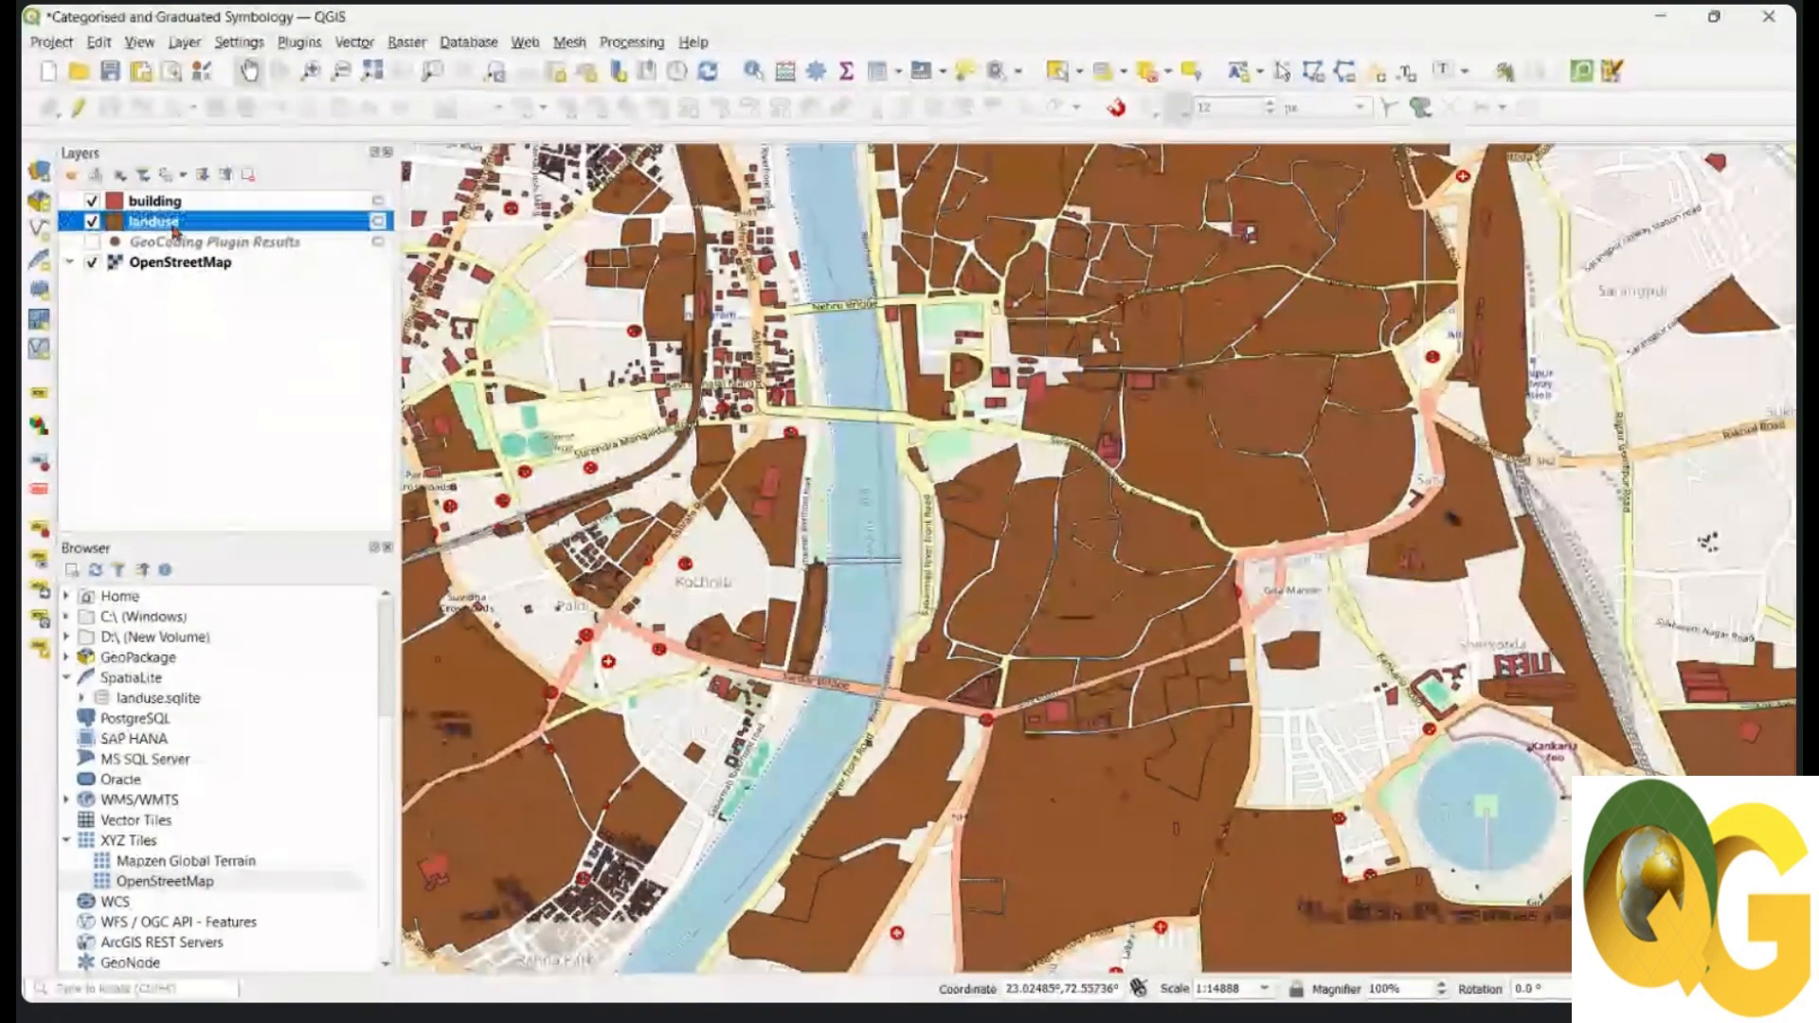
left_click(879, 74)
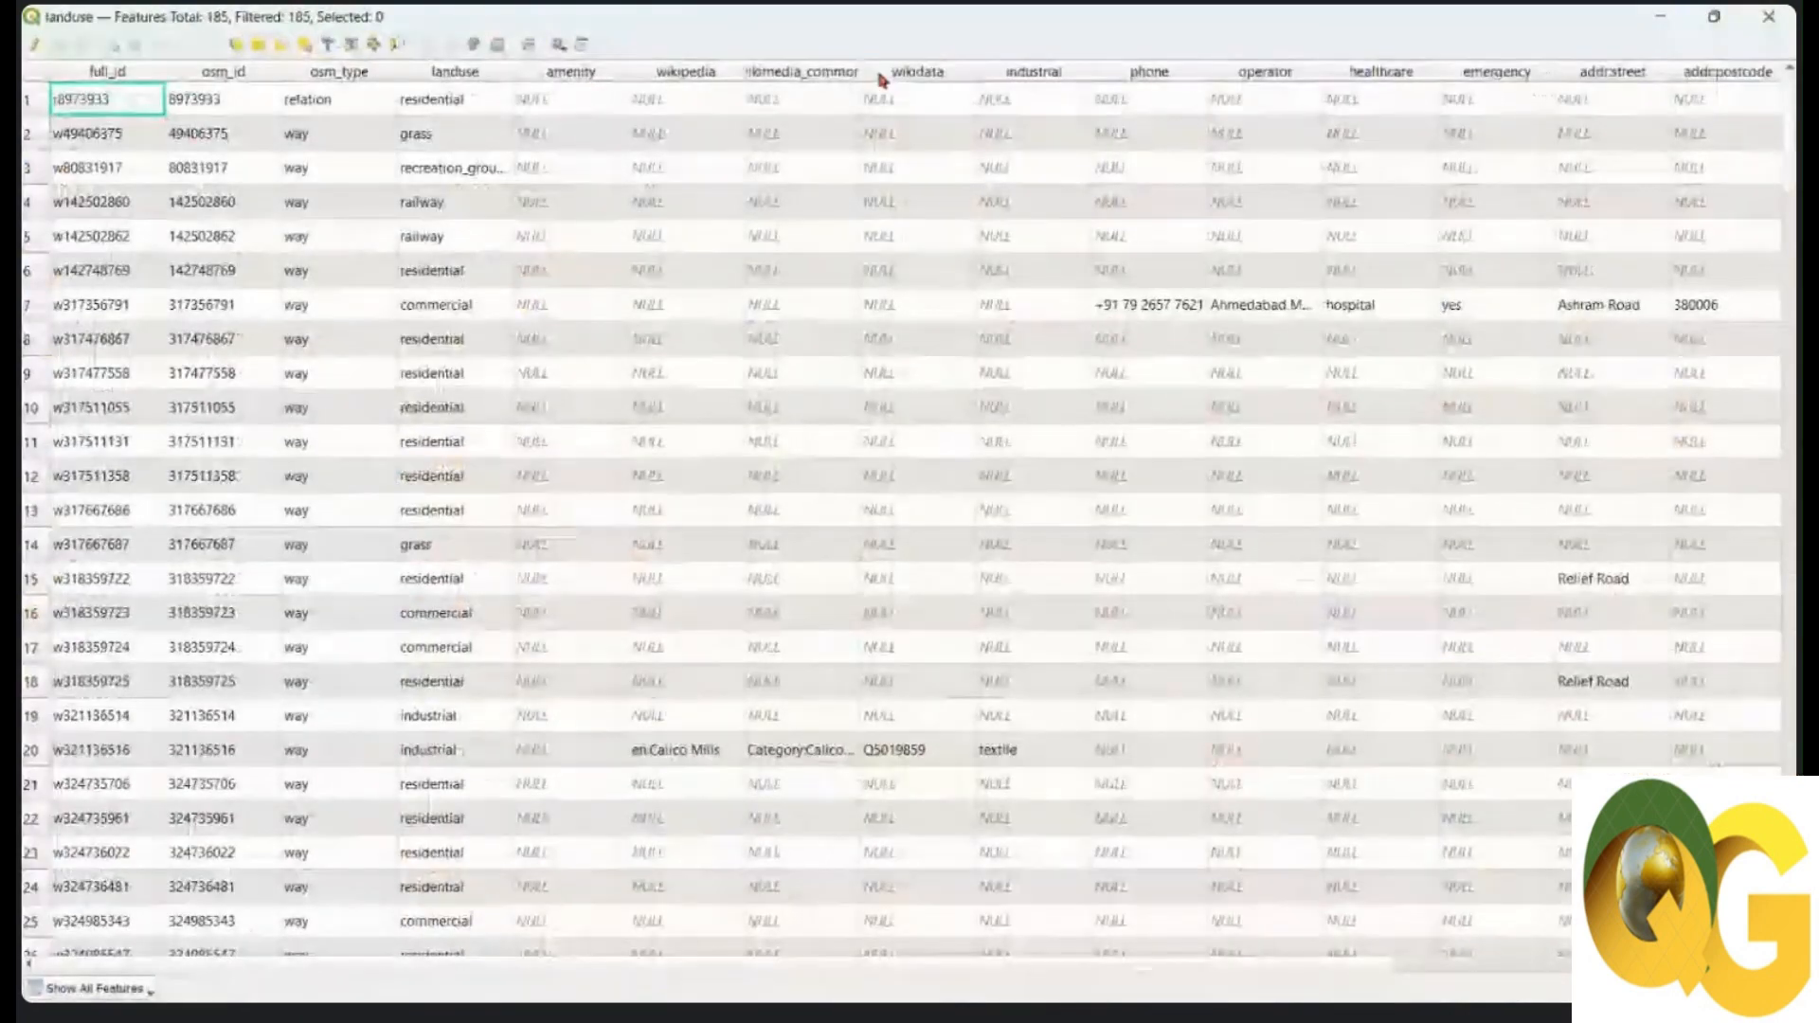
left_click_drag(249, 965, 518, 982)
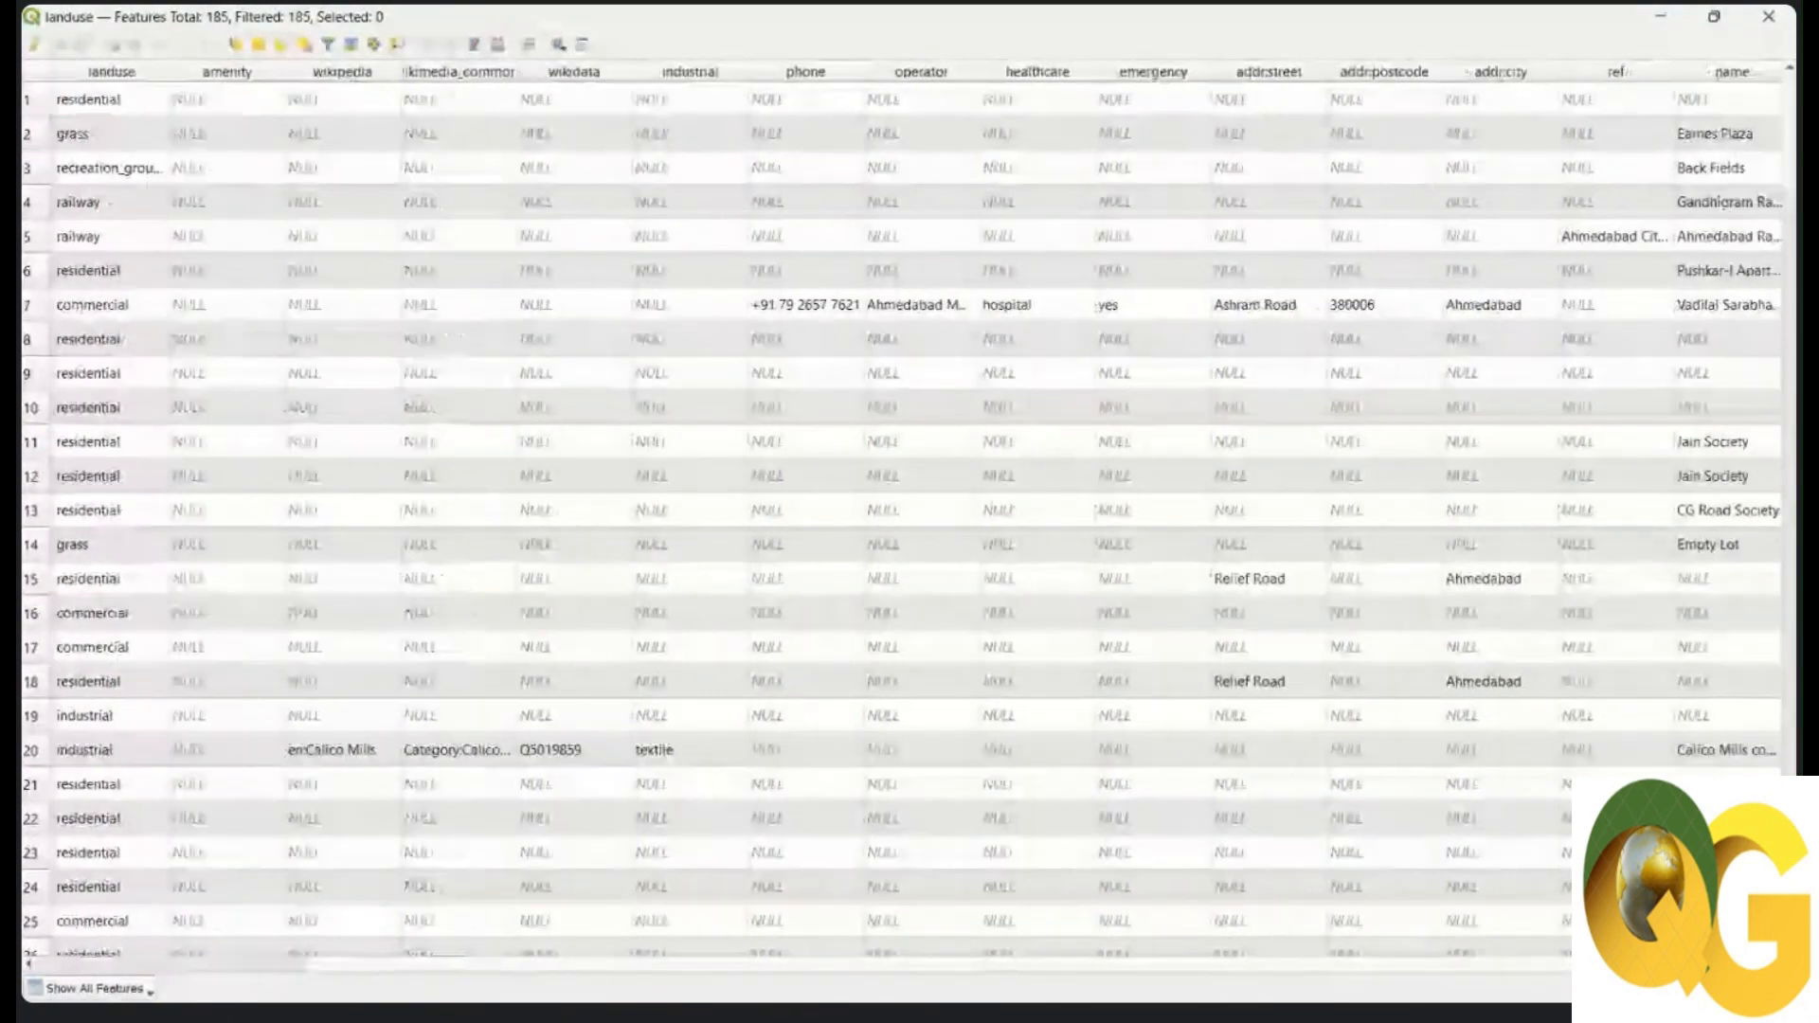
left_click_drag(379, 964, 398, 964)
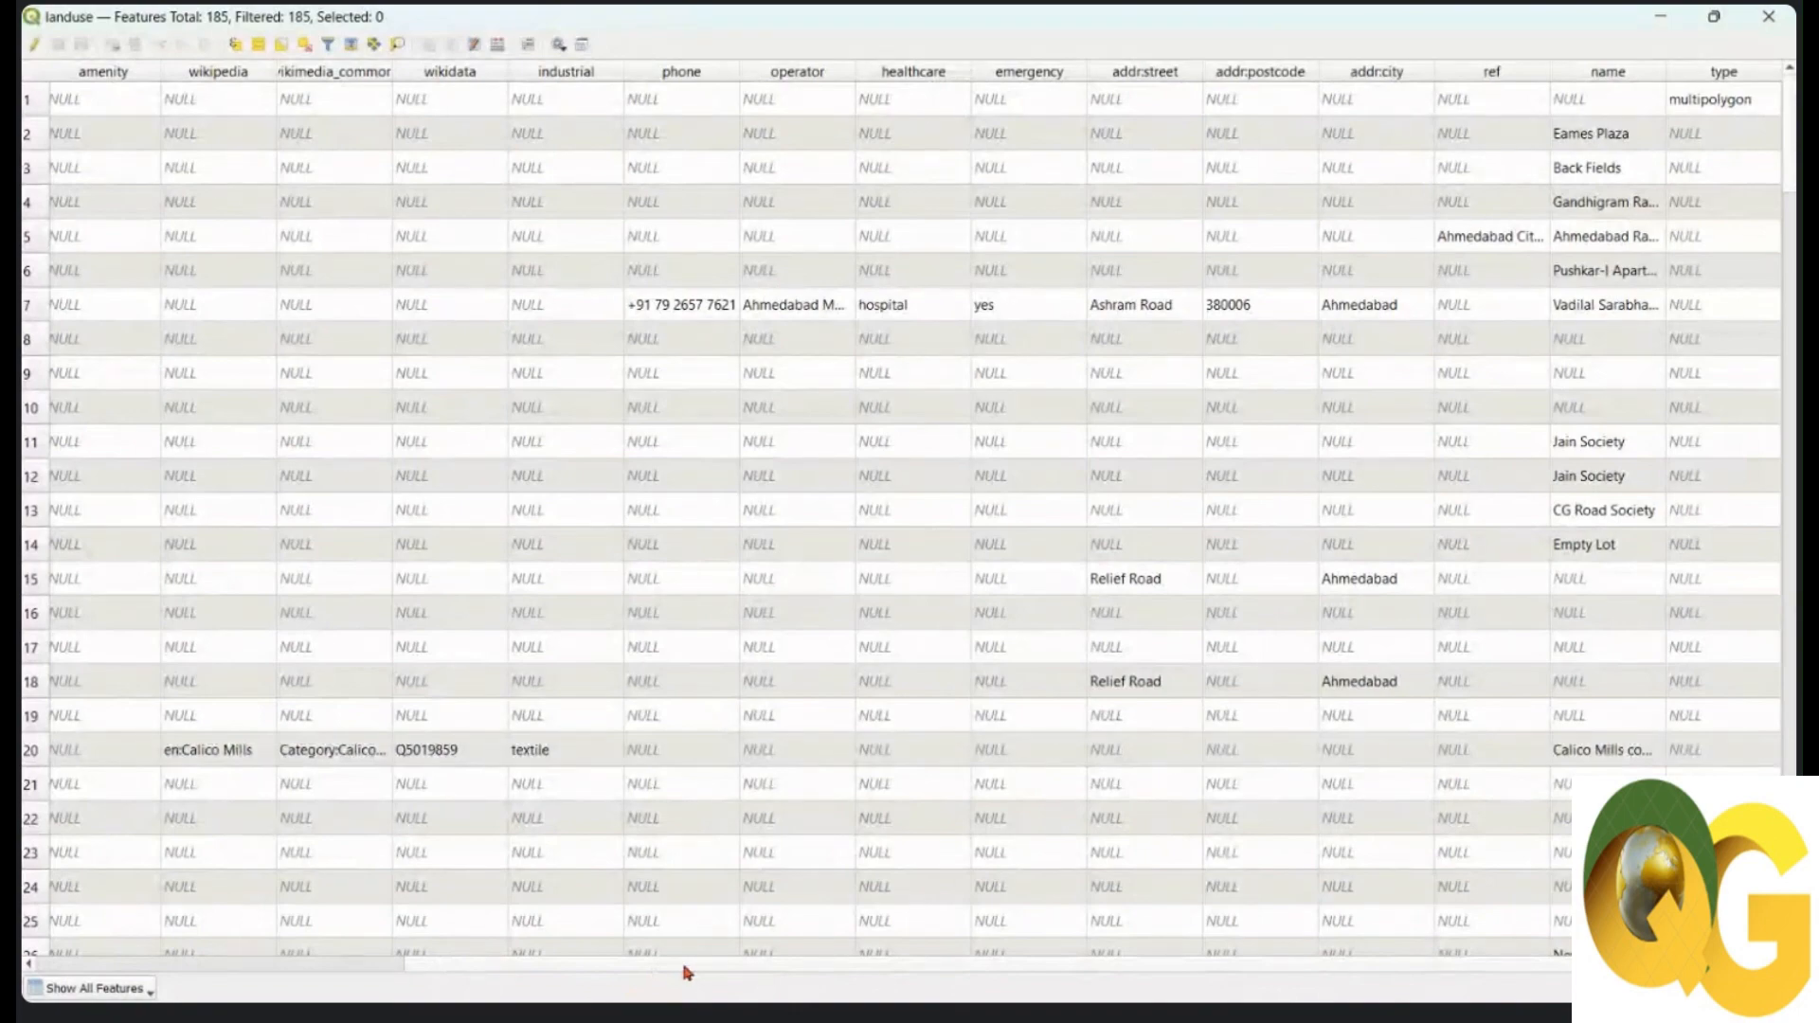
left_click_drag(654, 973, 357, 974)
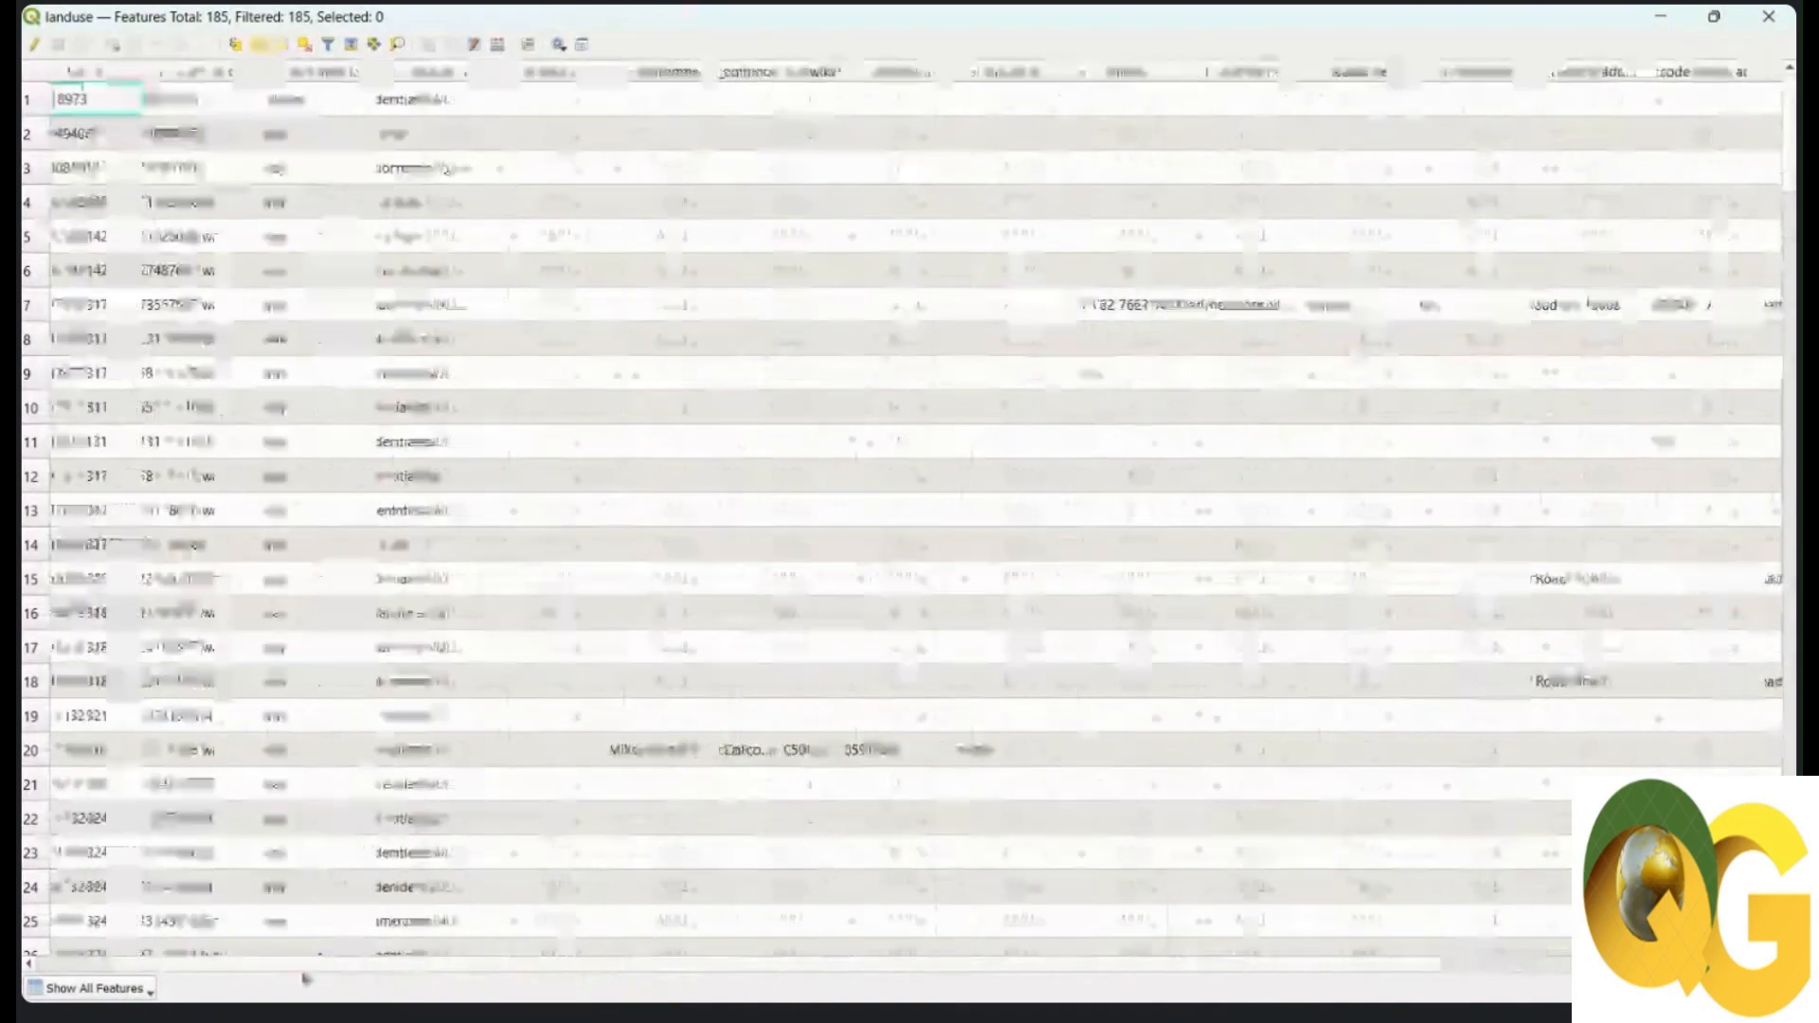
left_click(488, 76)
left_click(490, 76)
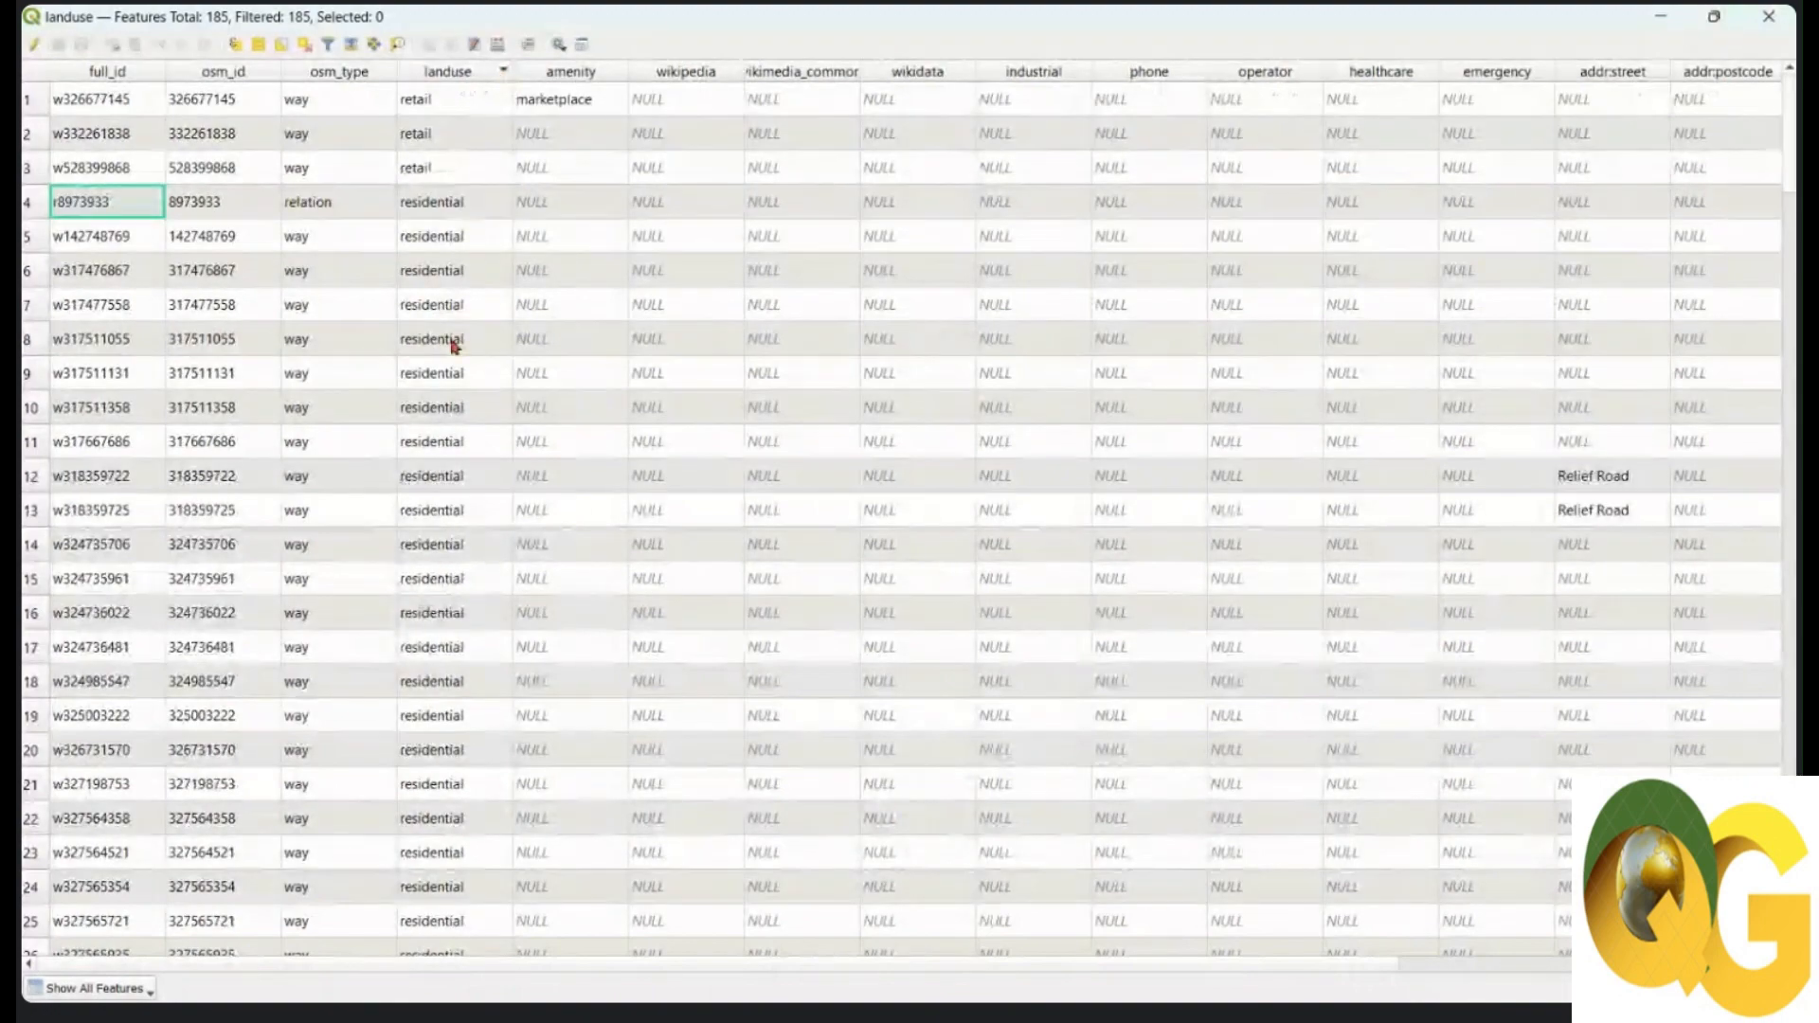
scroll(431, 287, "down", 20)
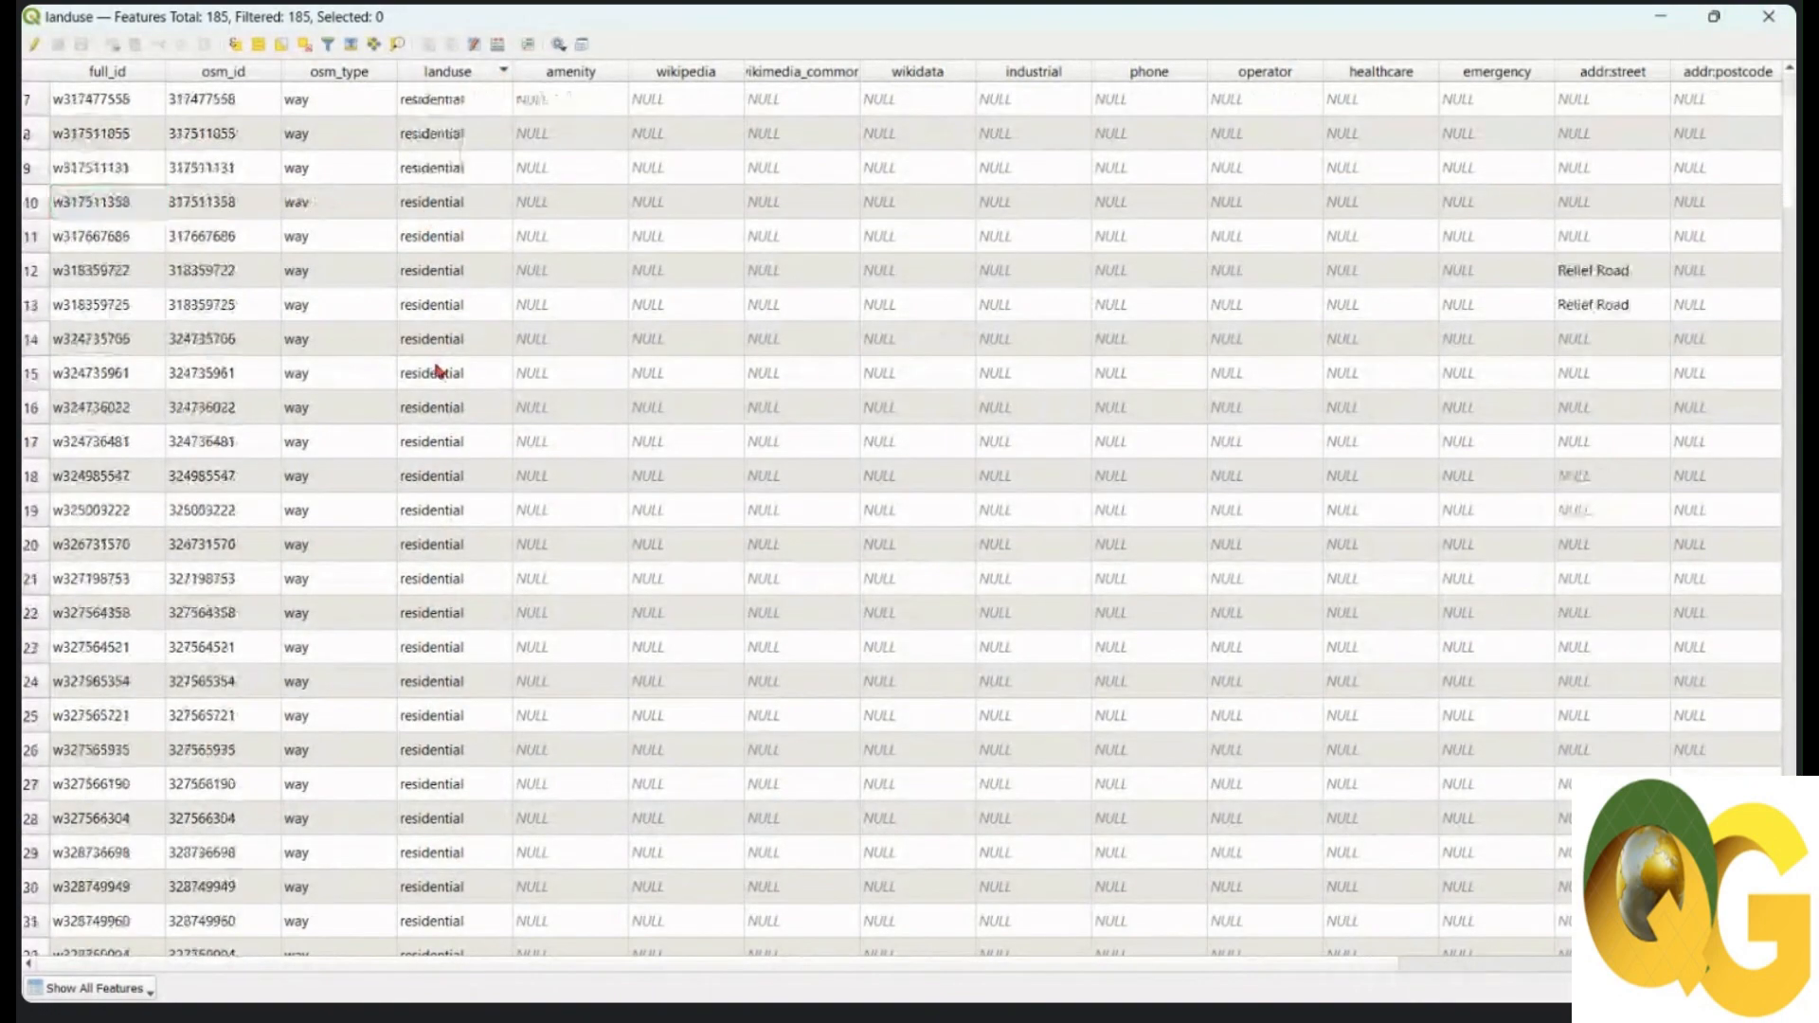
scroll(442, 414, "down", 6)
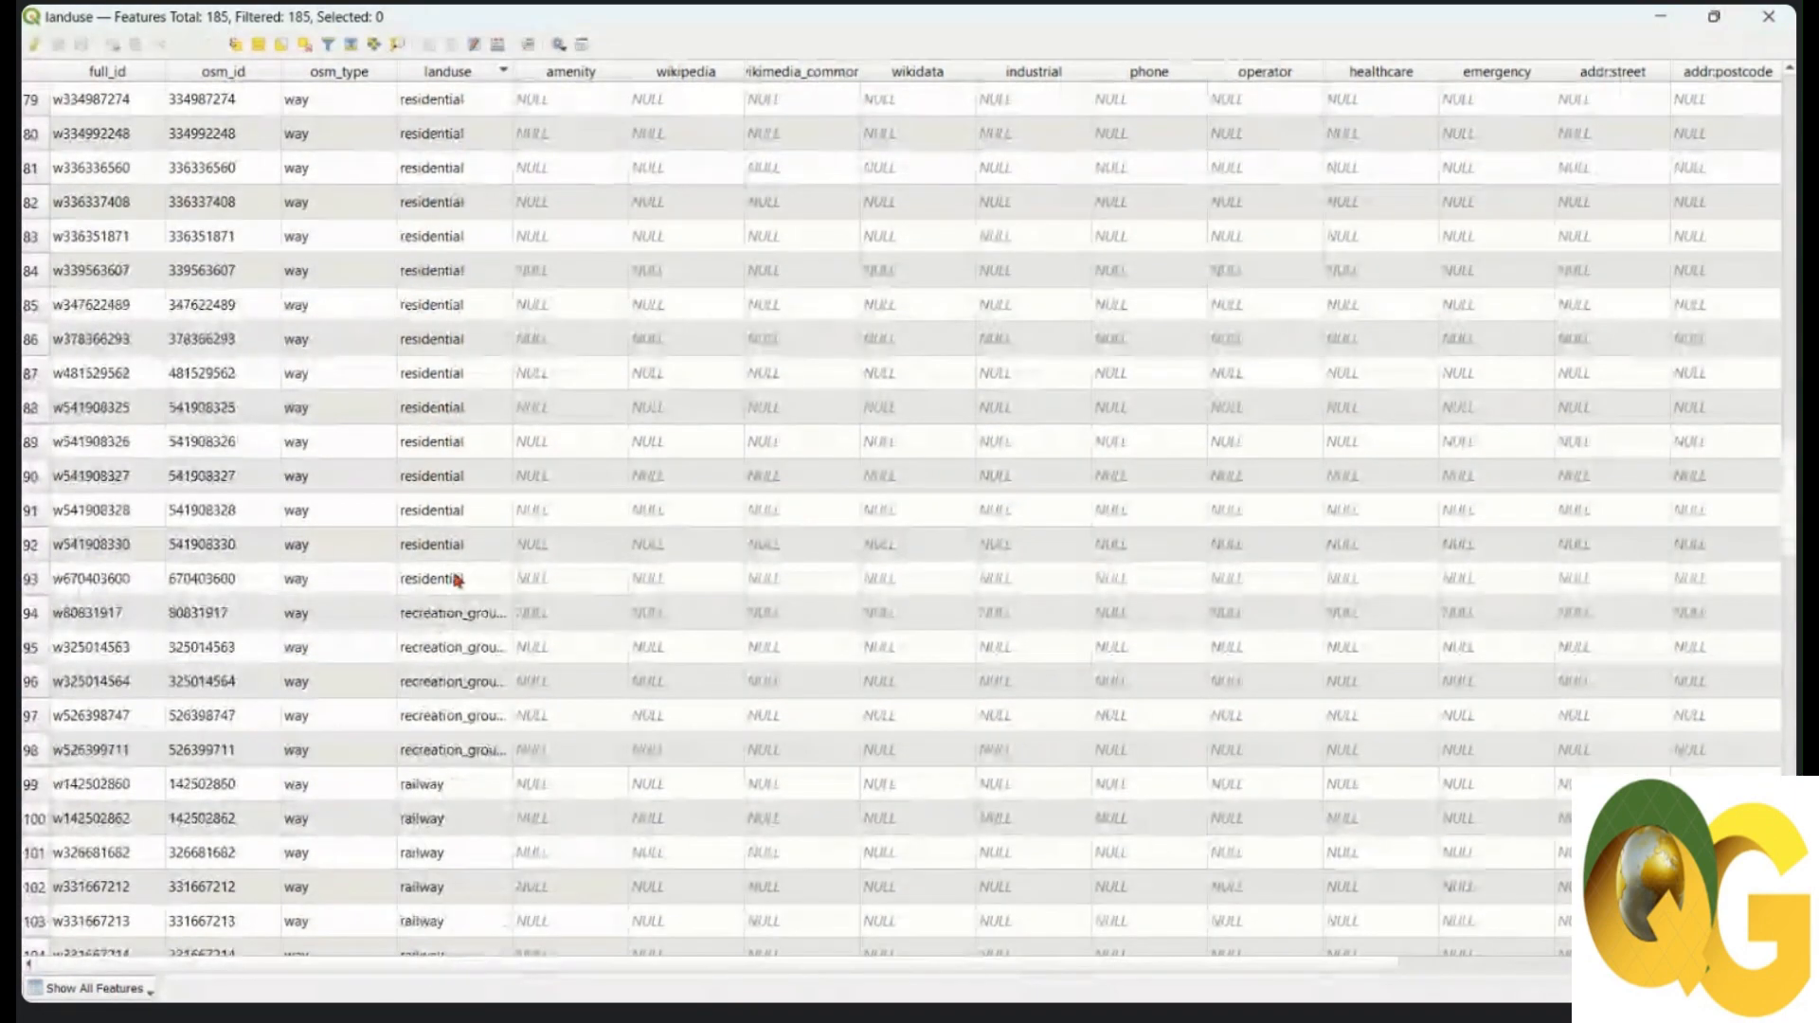
scroll(454, 568, "up", 14)
scroll(438, 364, "up", 6)
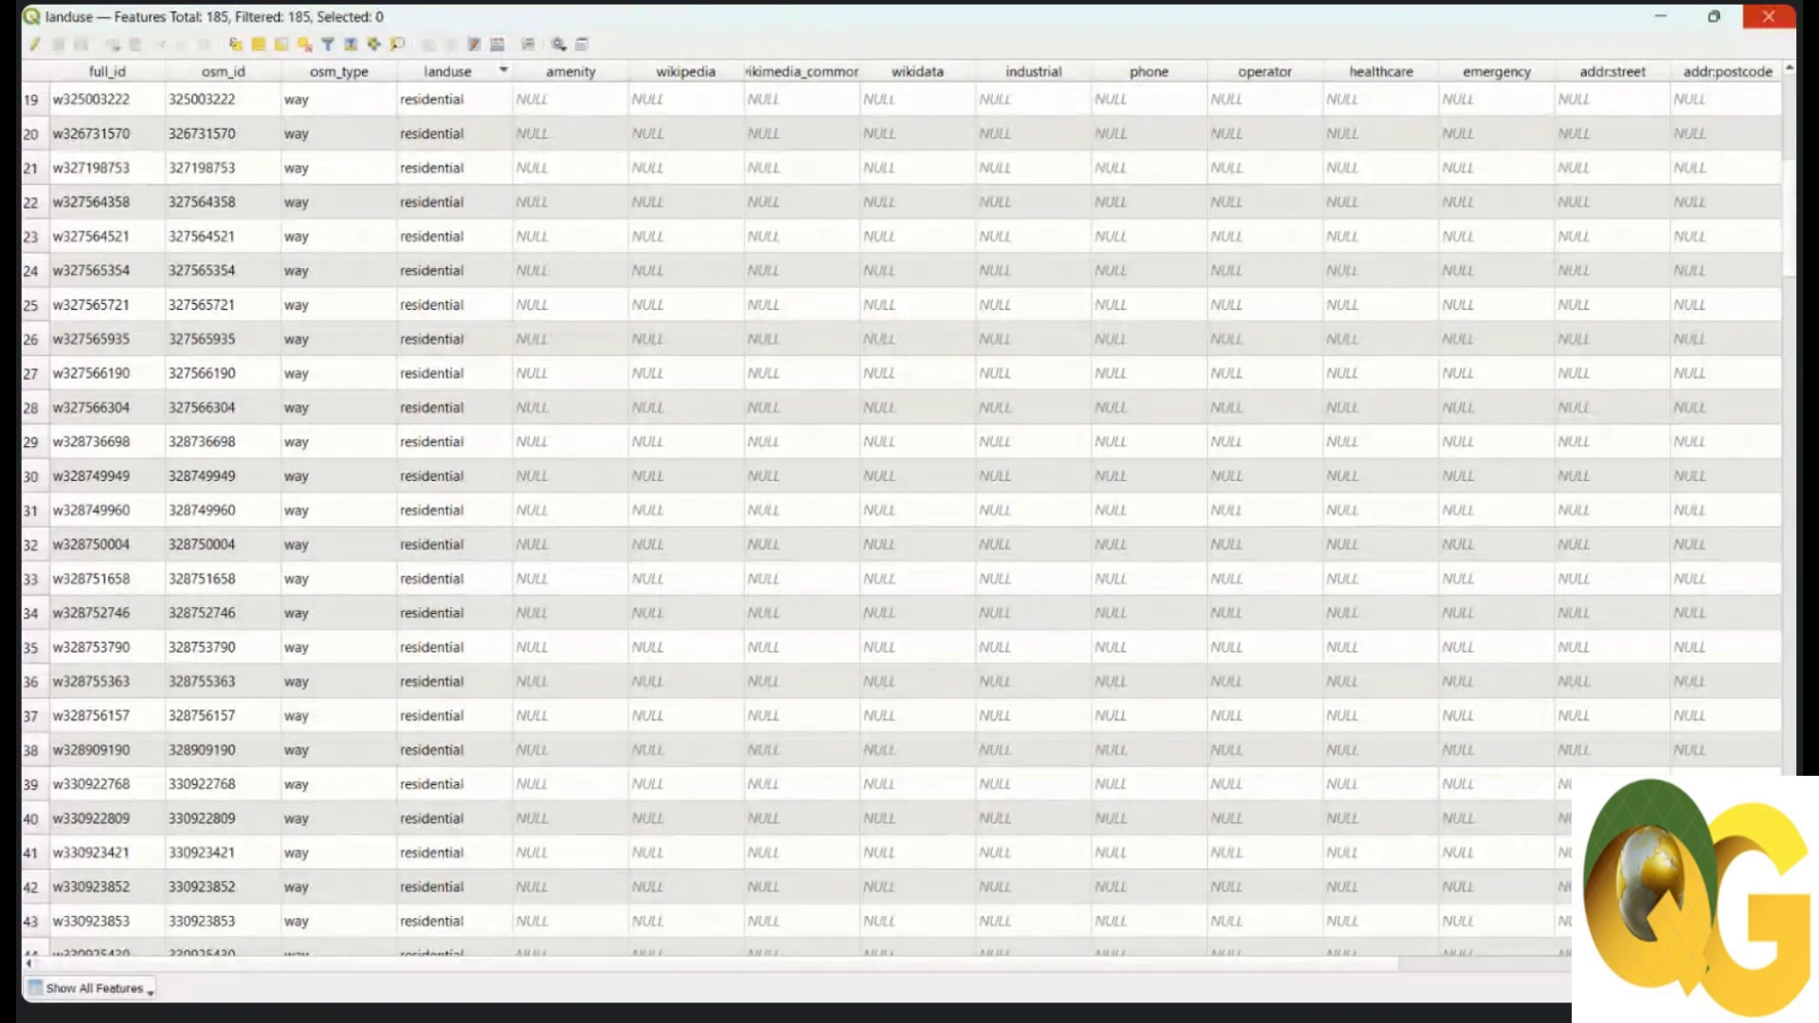
left_click(1768, 16)
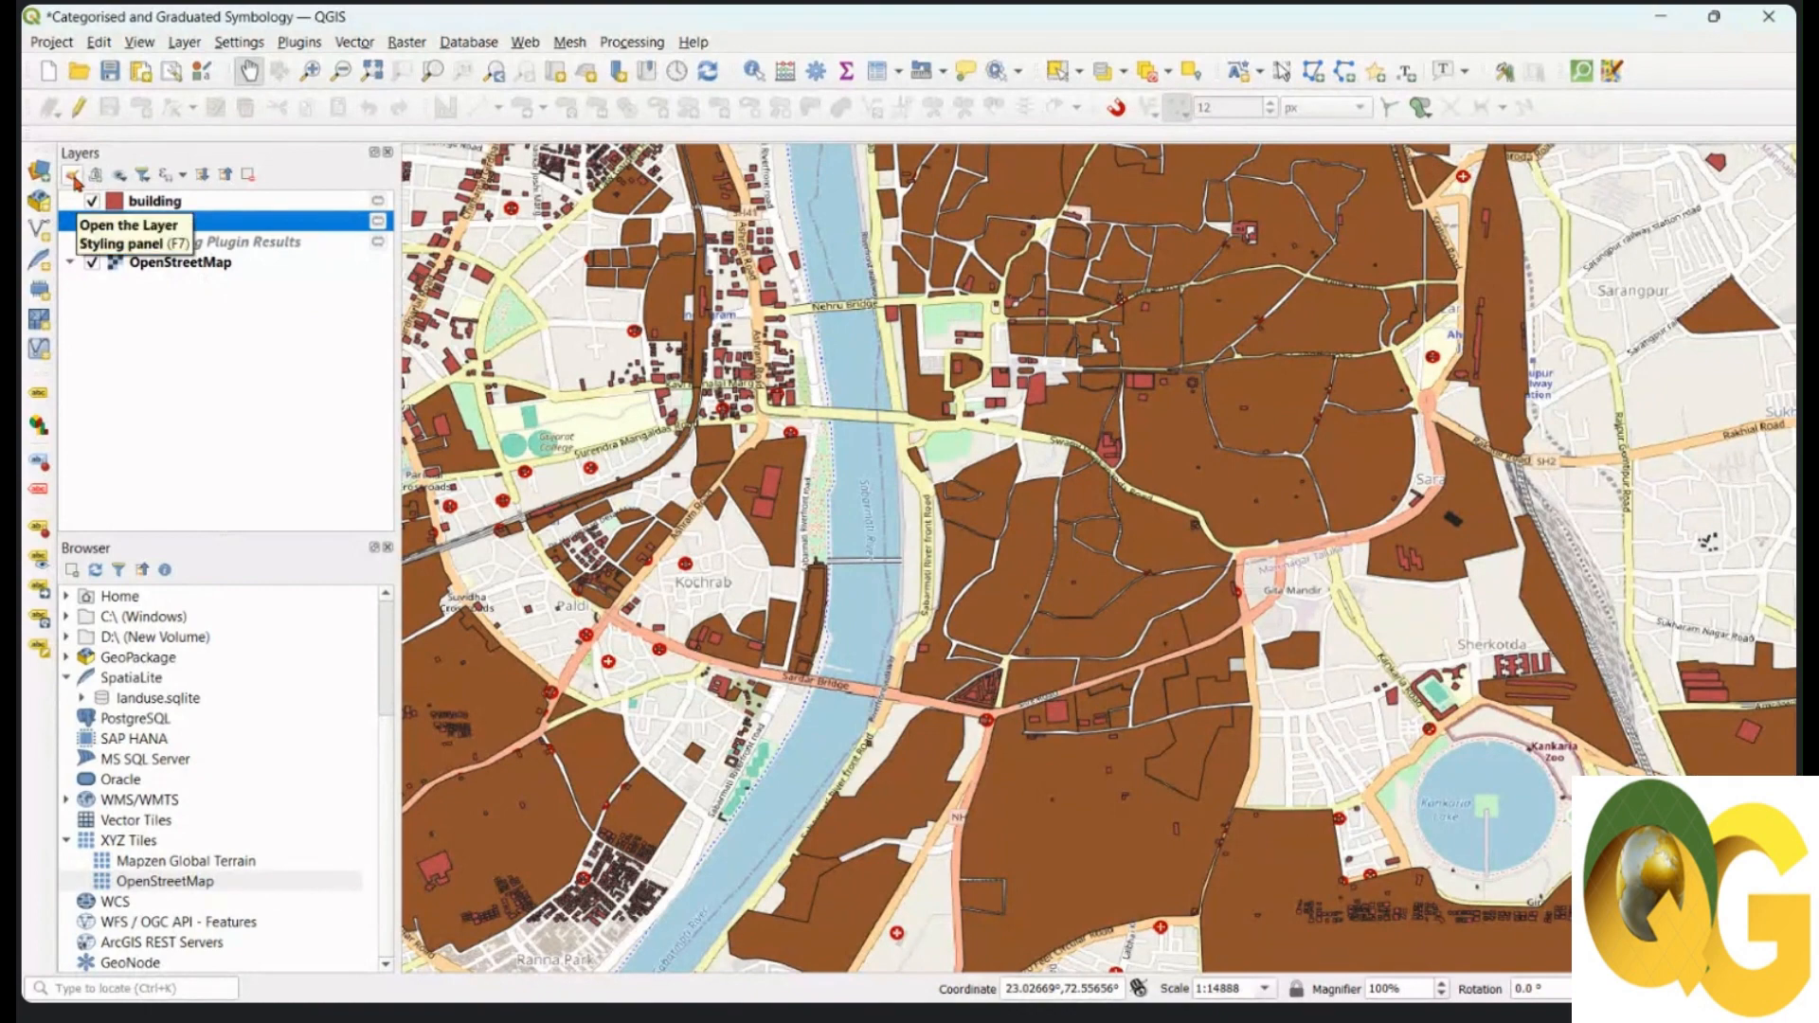
Step: Switch the landuse layer's symbology to Categorized, using the landuse field as the value
left_click(72, 176)
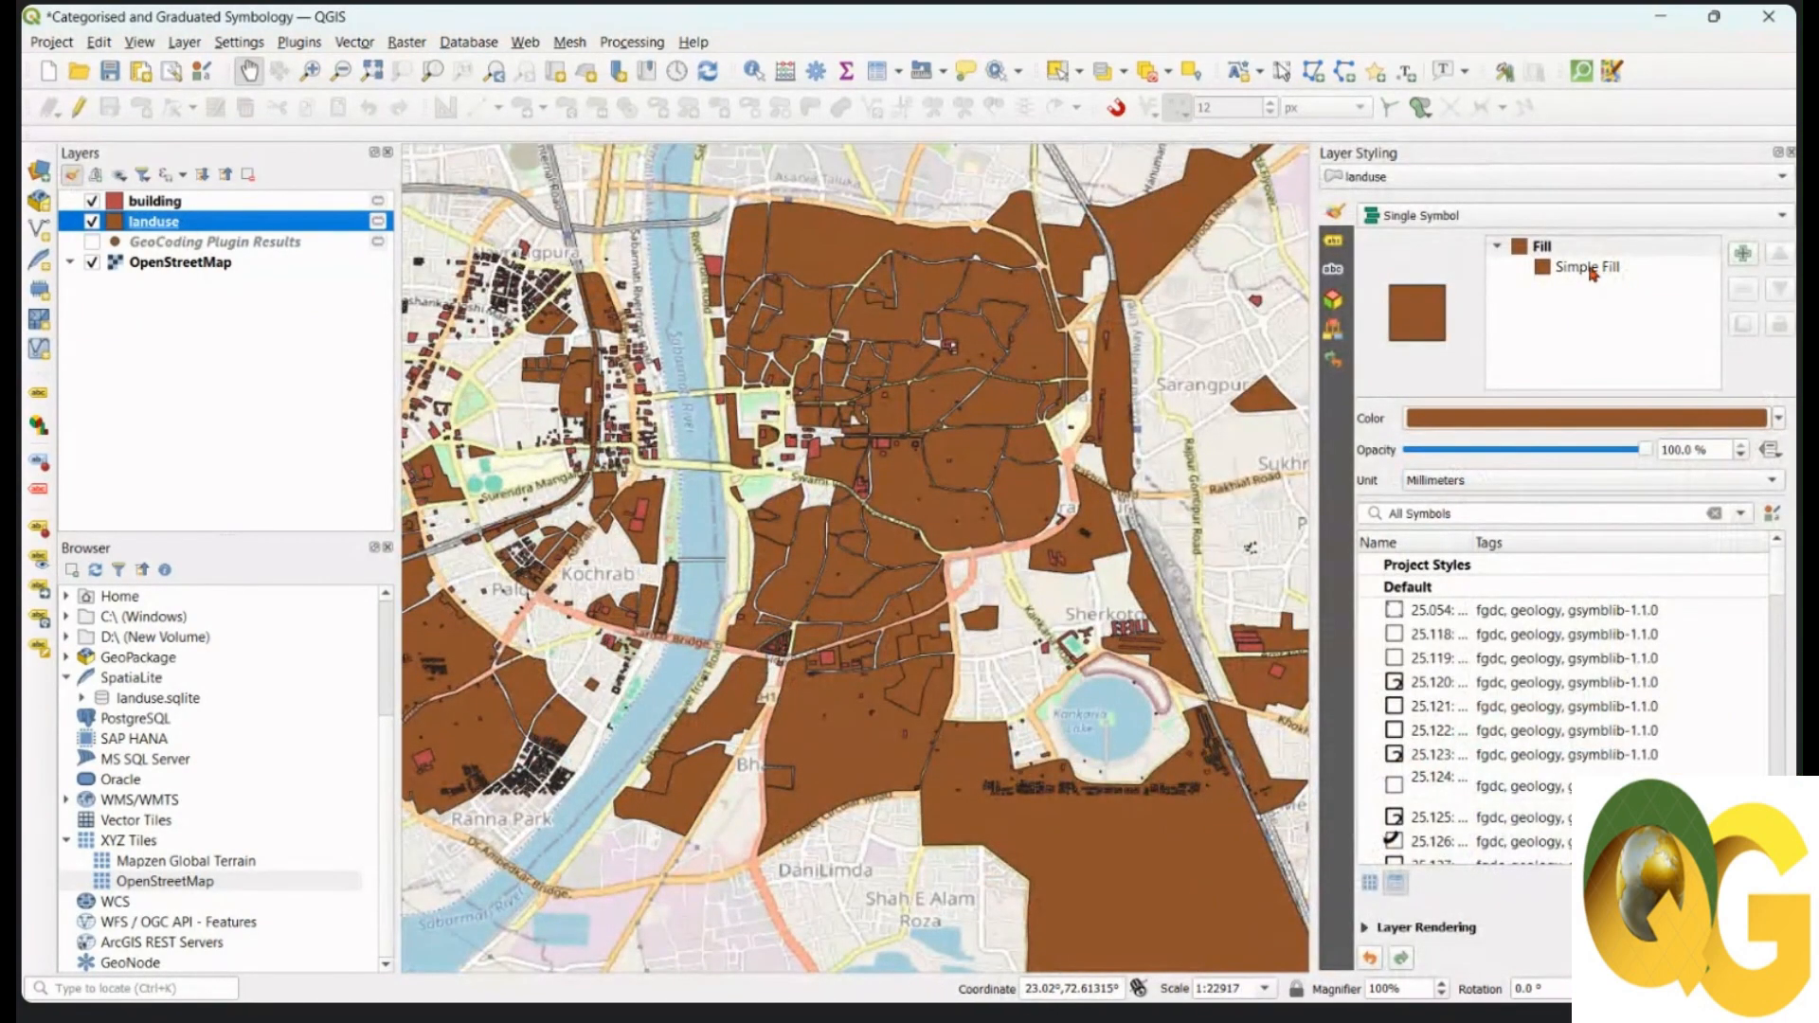
left_click(1459, 217)
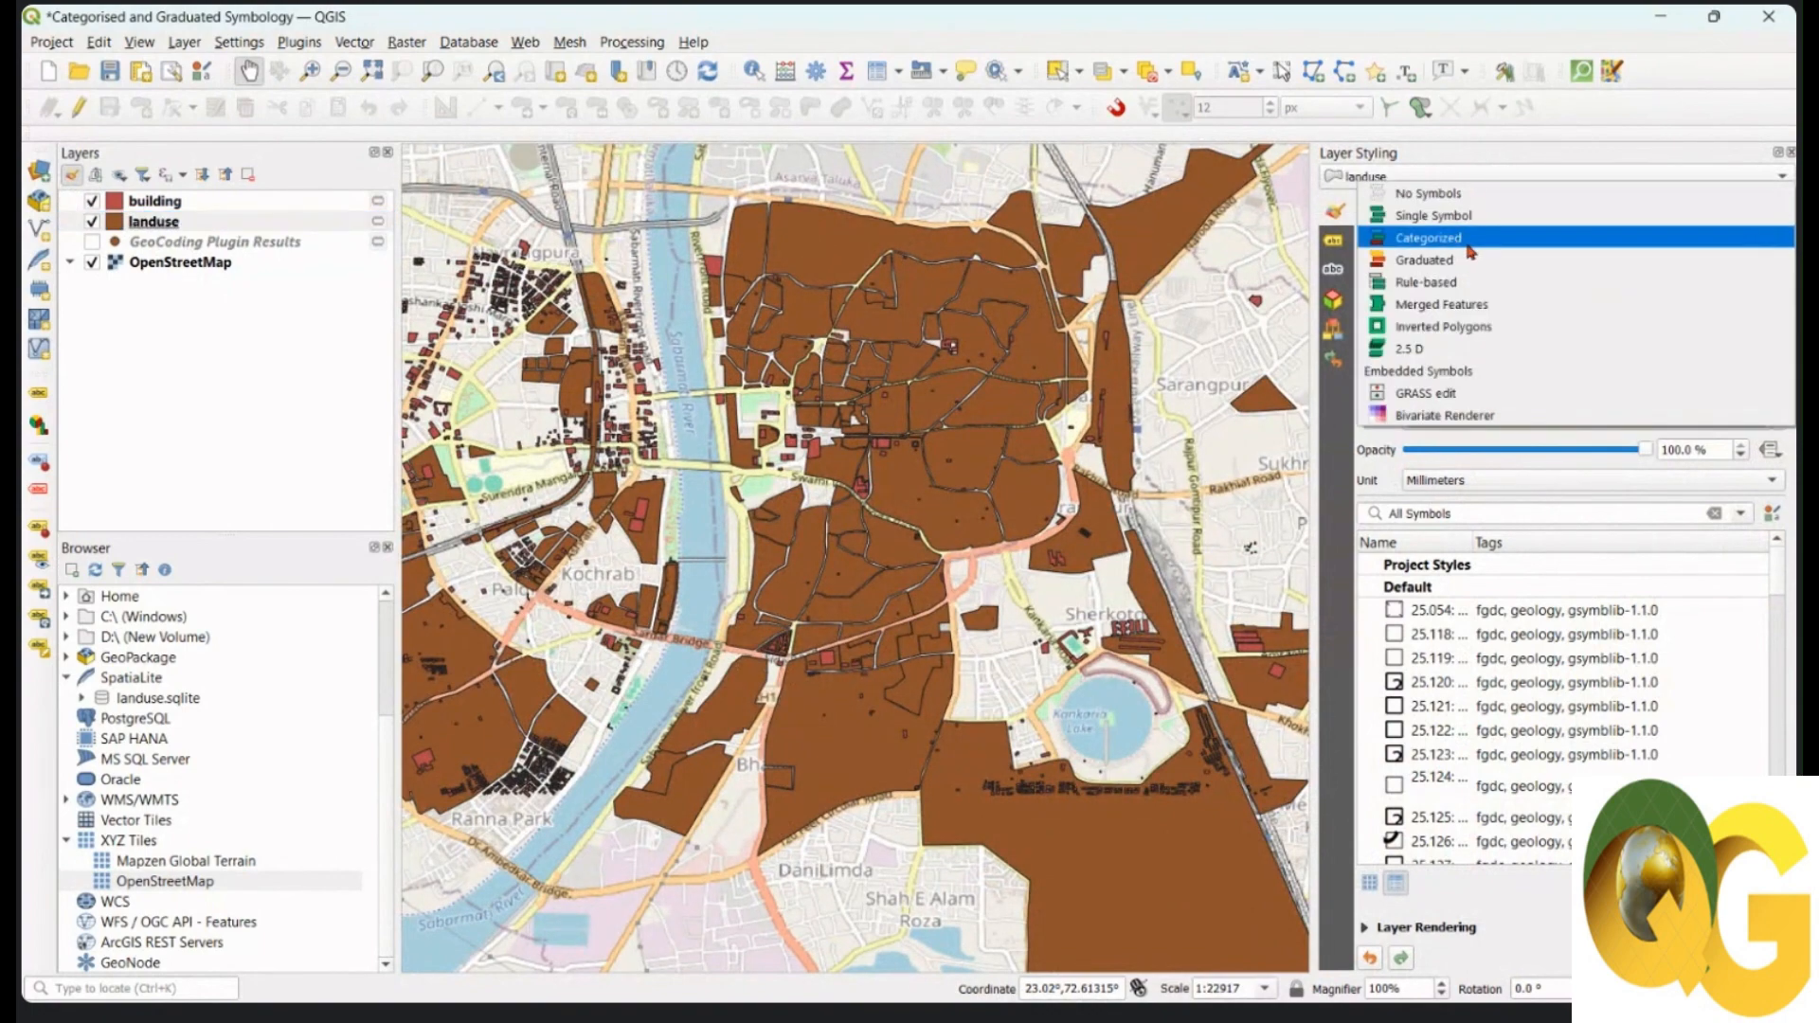
left_click(1468, 244)
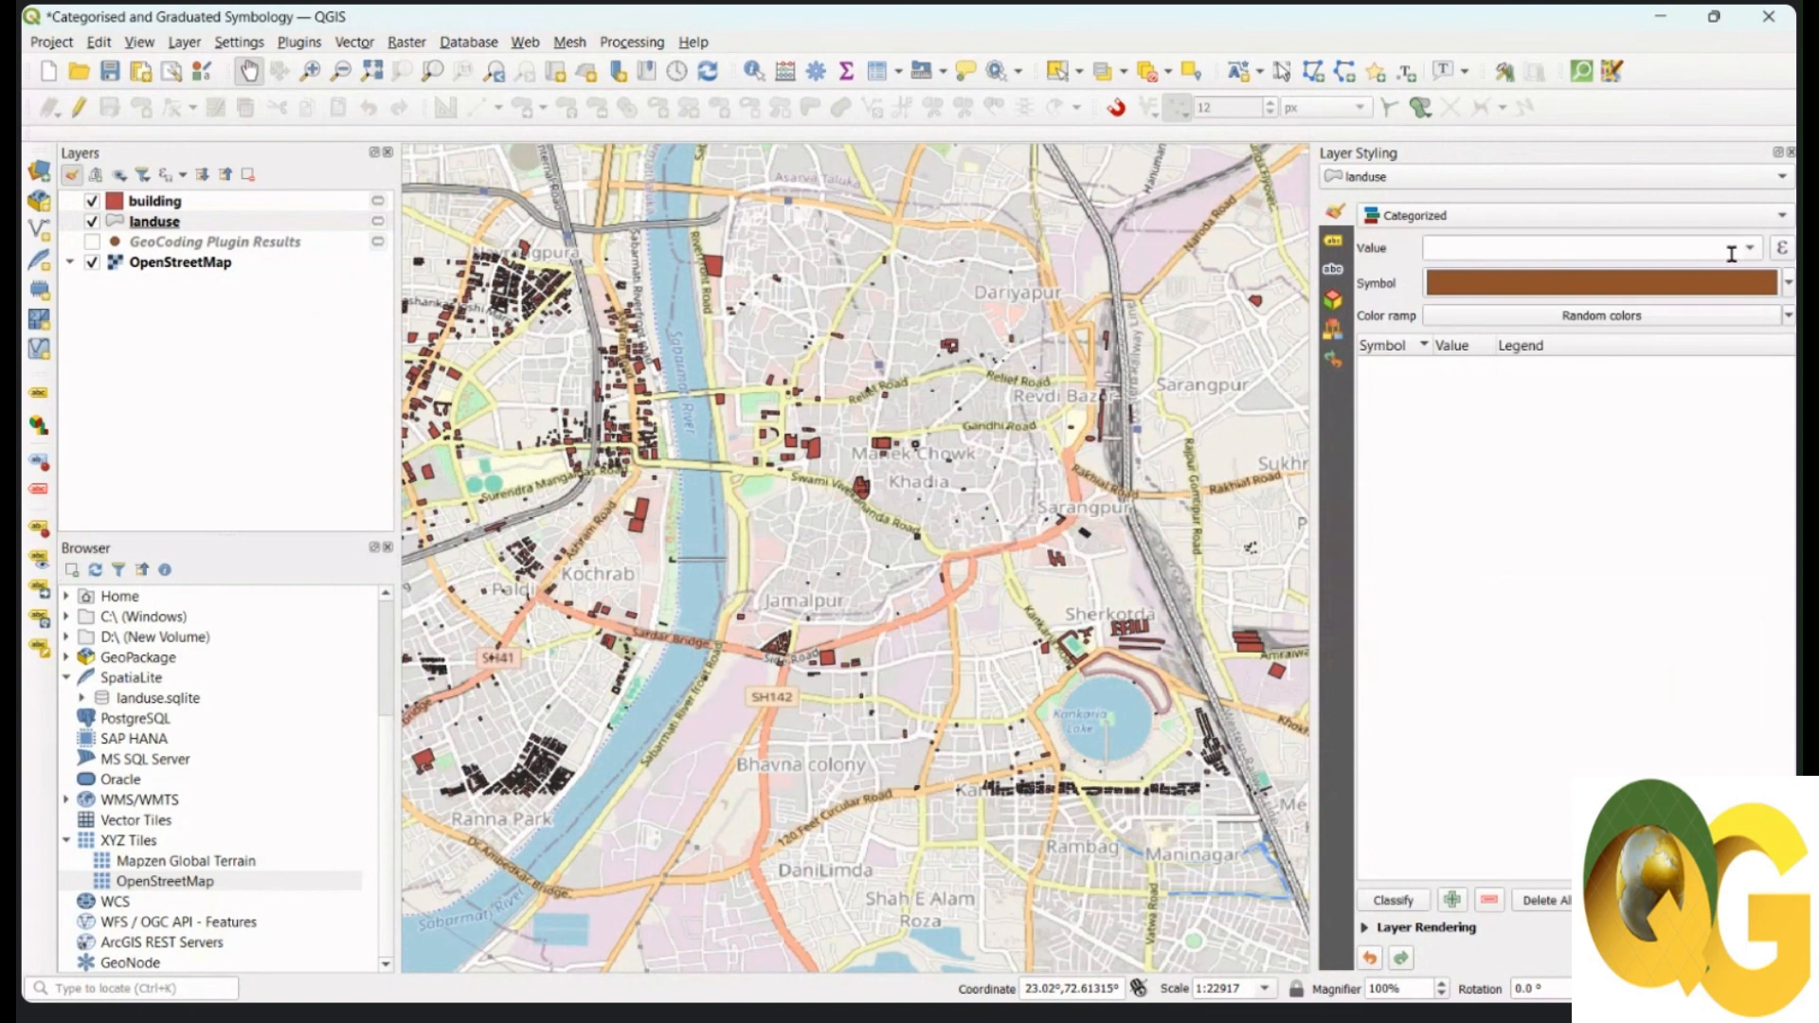
left_click(1749, 249)
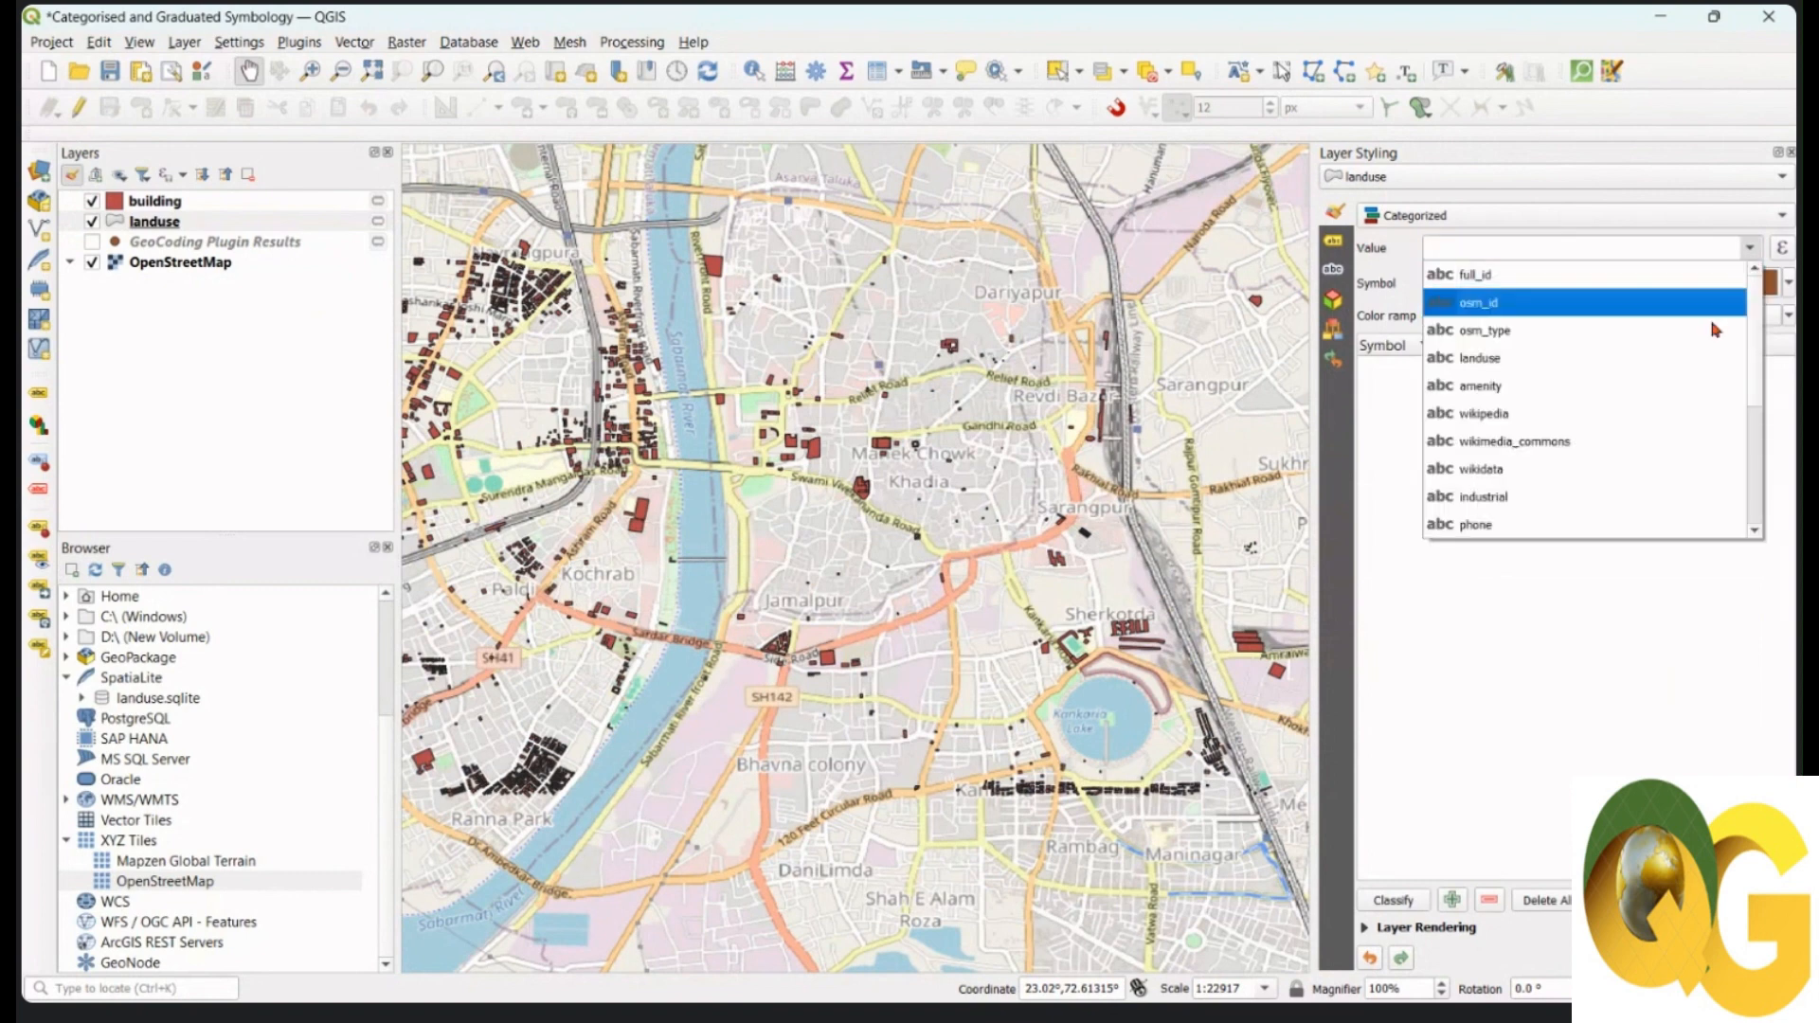
left_click(1680, 358)
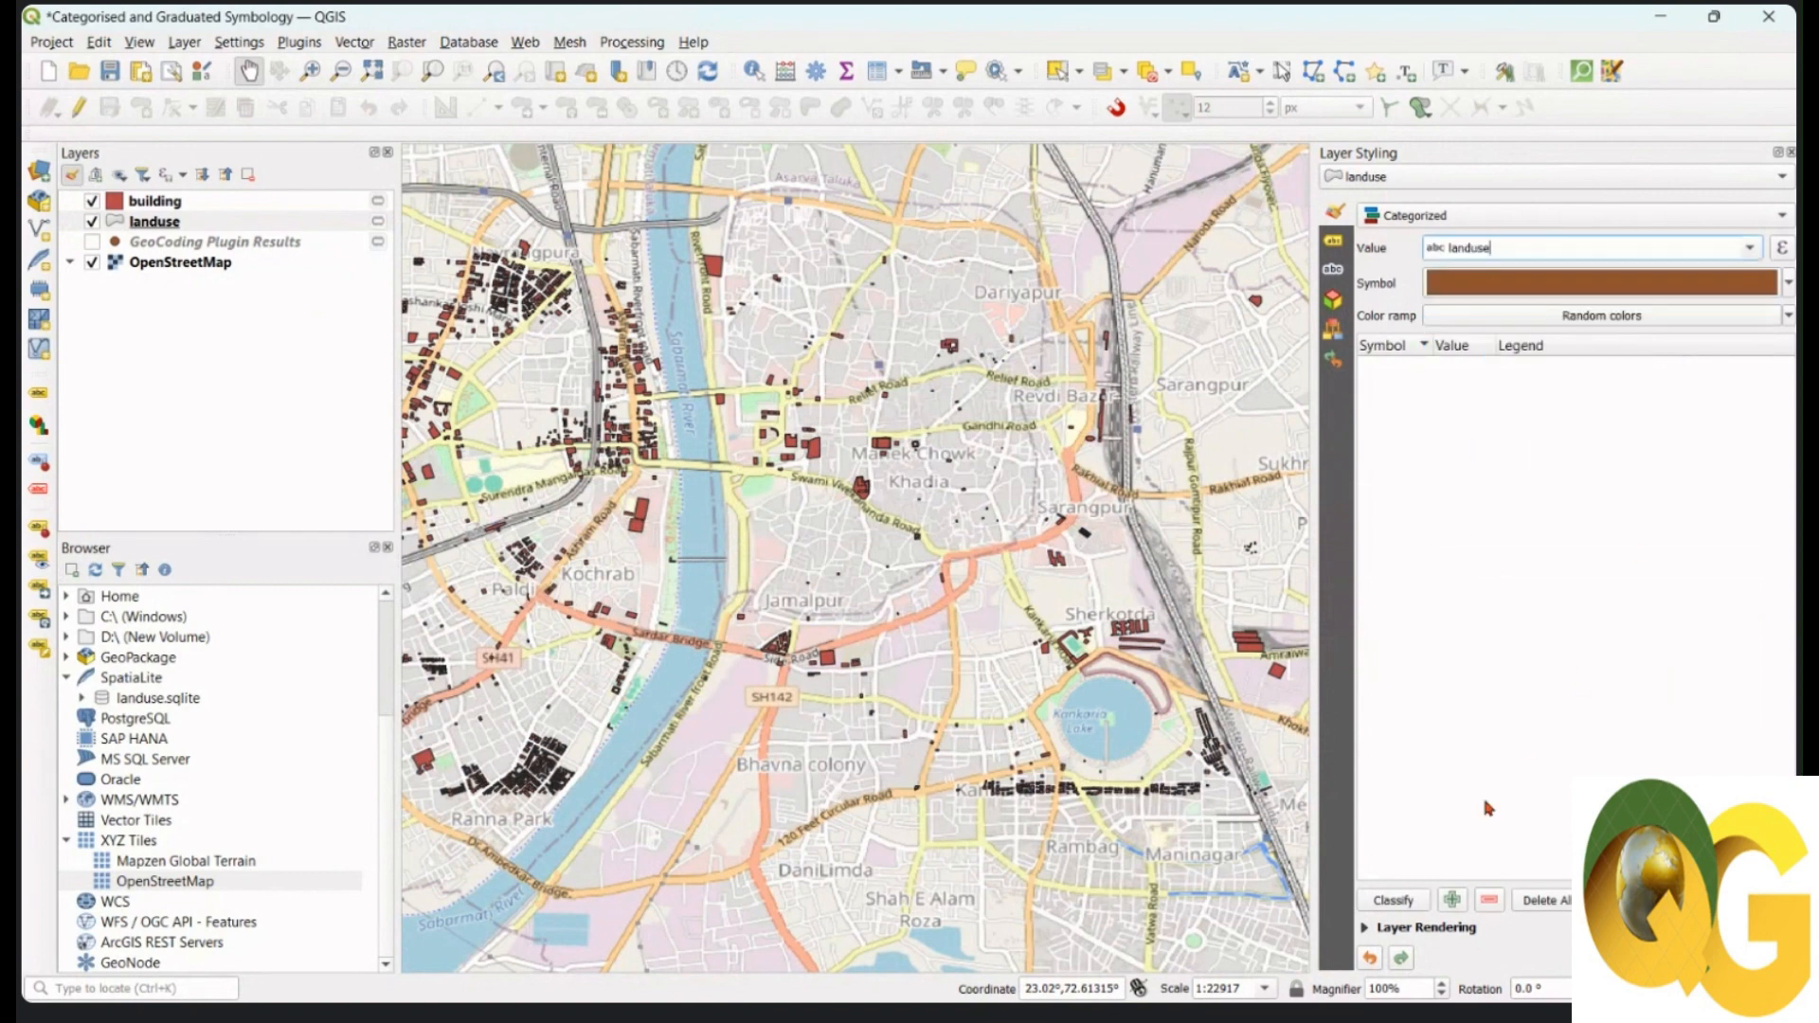
Step: Classify landuse into ten coloured categories, commercial to retail, and pan to check the map
left_click(1394, 900)
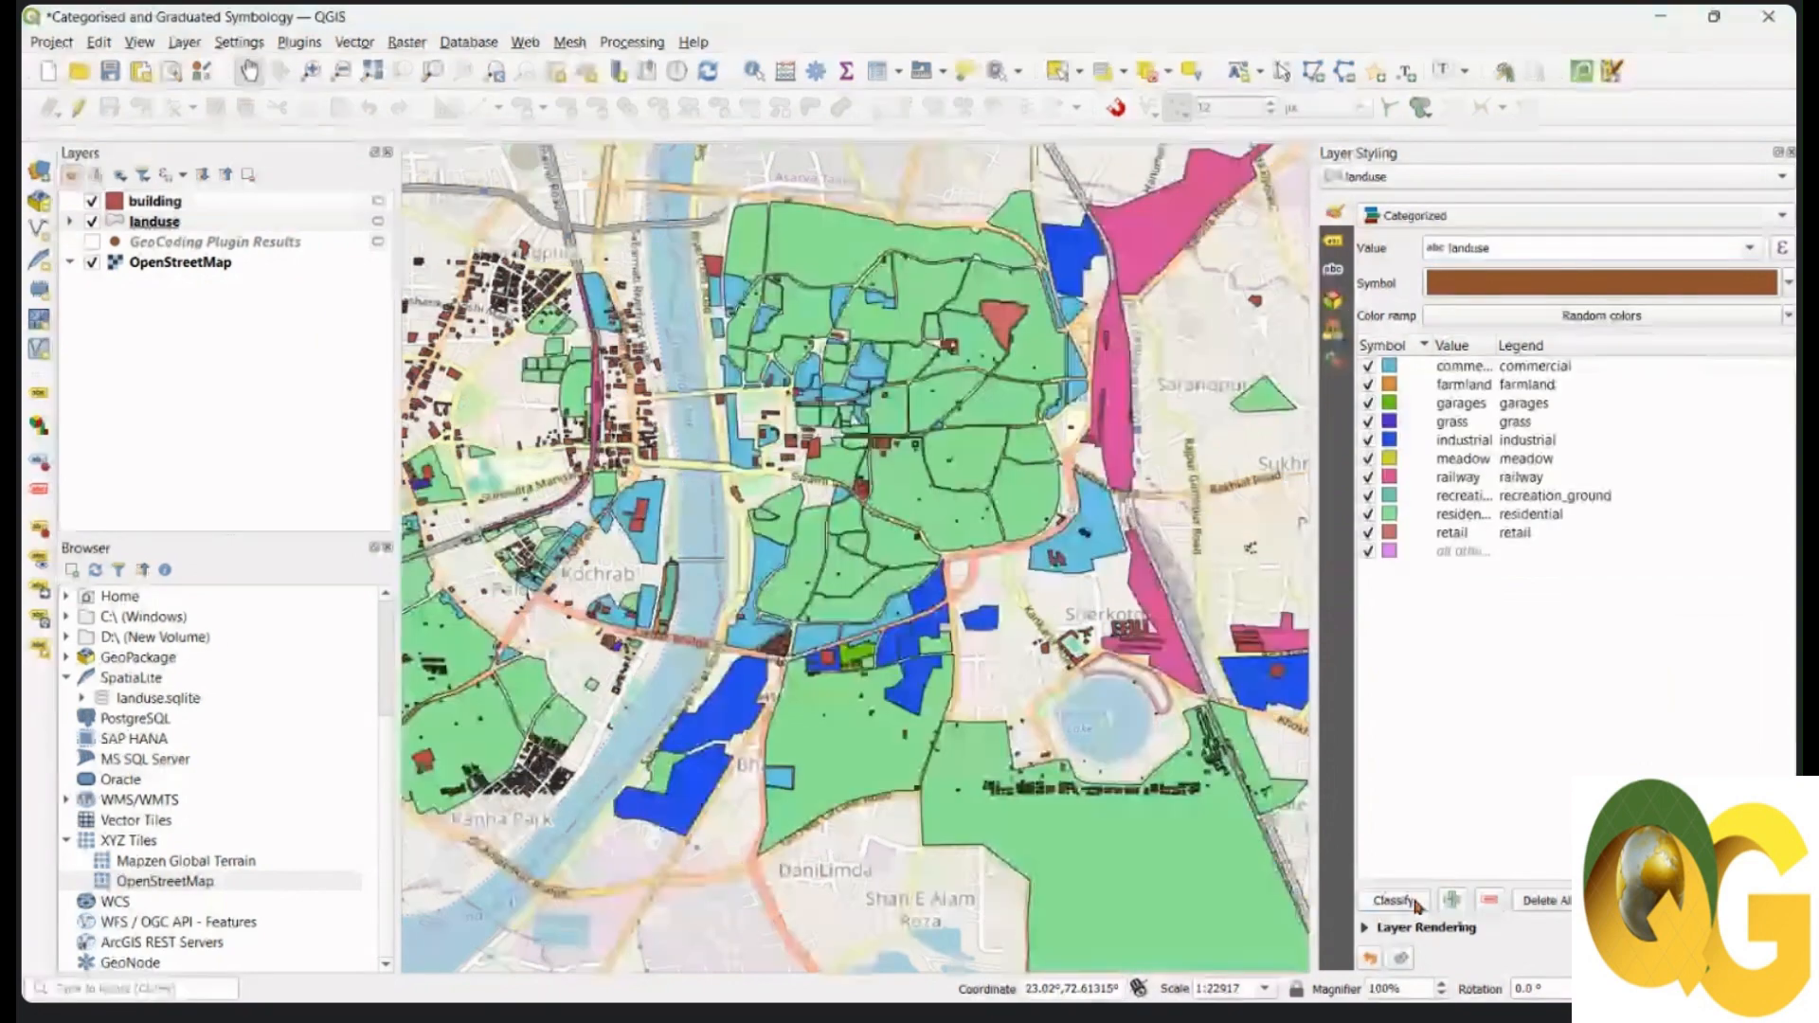
left_click(960, 546)
left_click_drag(961, 546, 1093, 550)
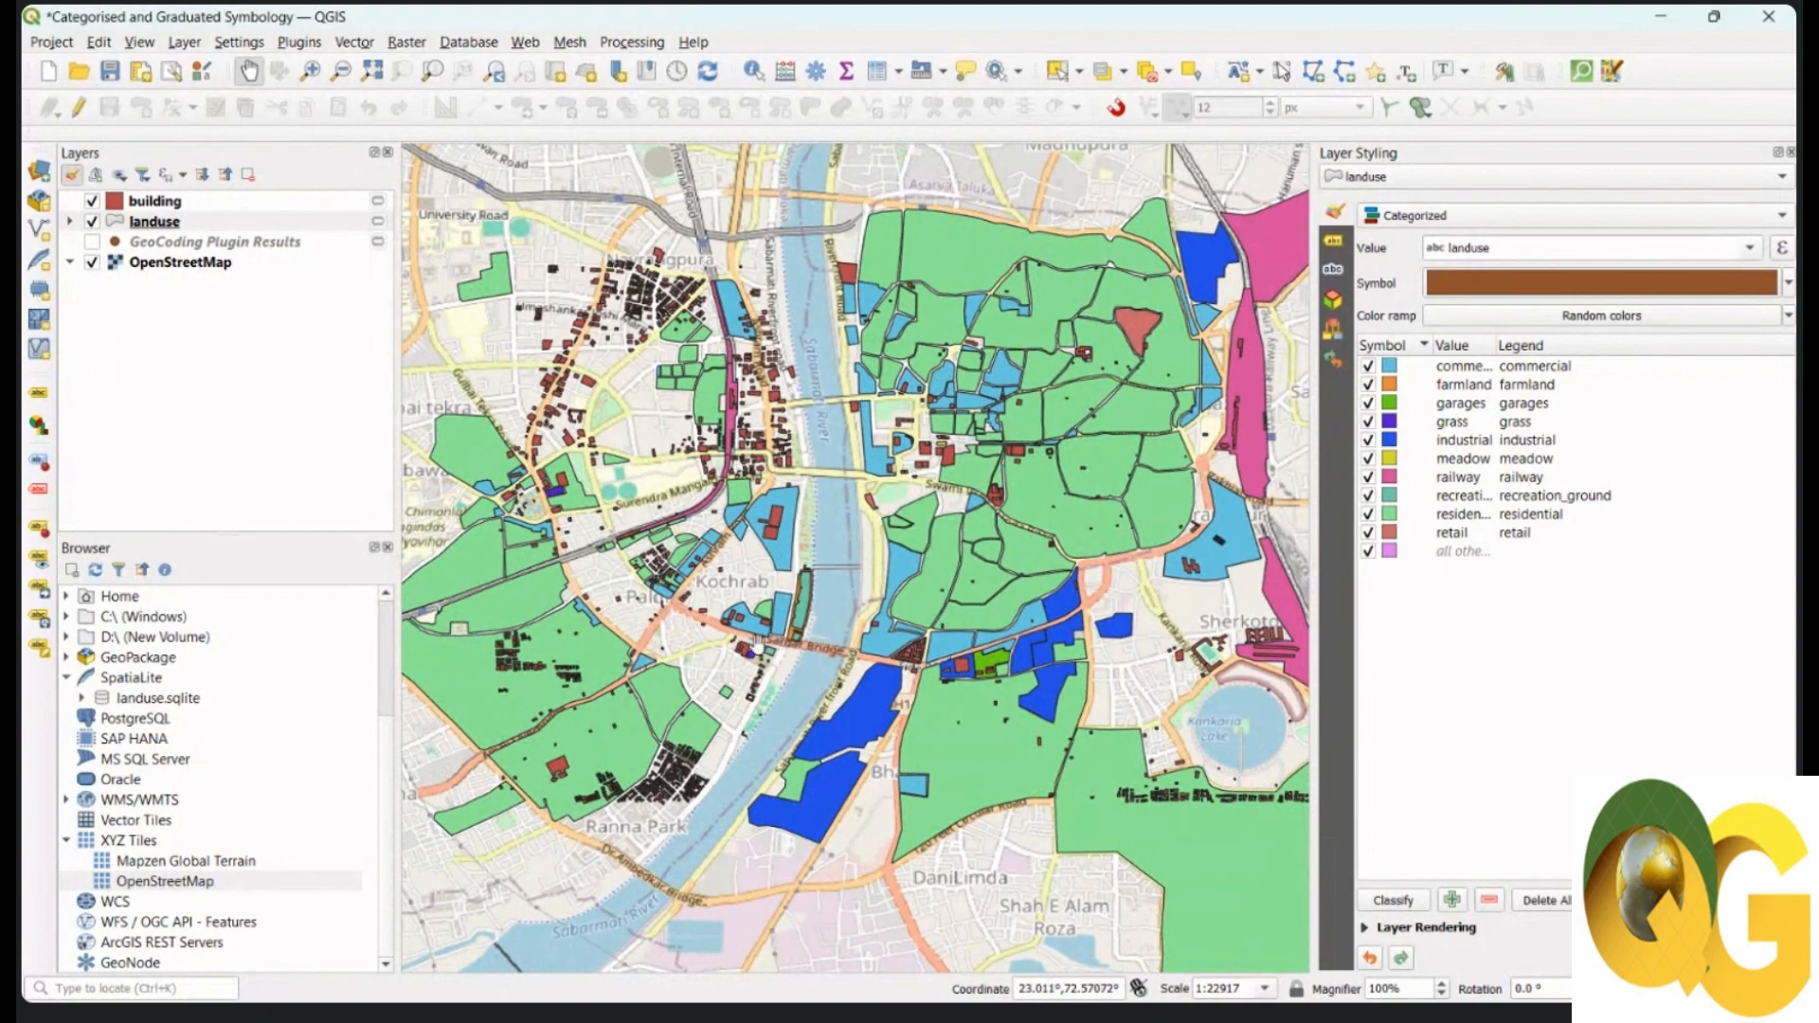
scroll(1206, 730, "up", 2)
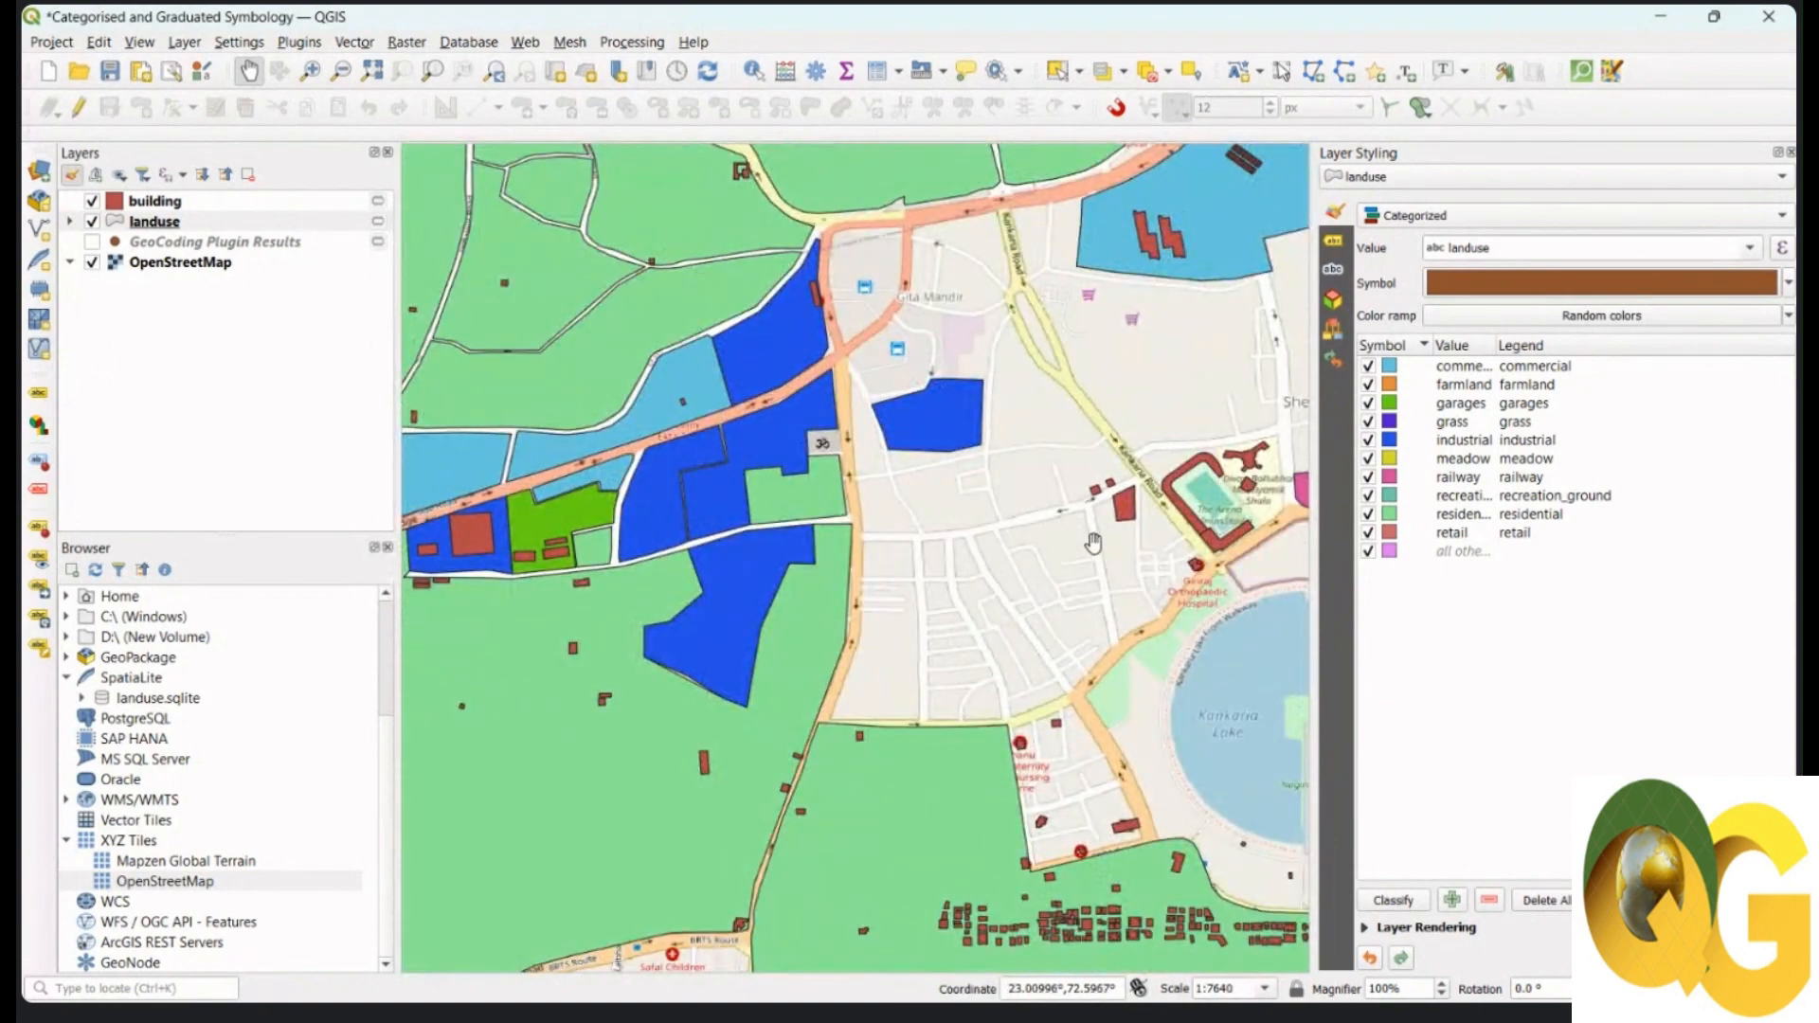
scroll(986, 544, "down", 2)
left_click_drag(874, 432, 991, 587)
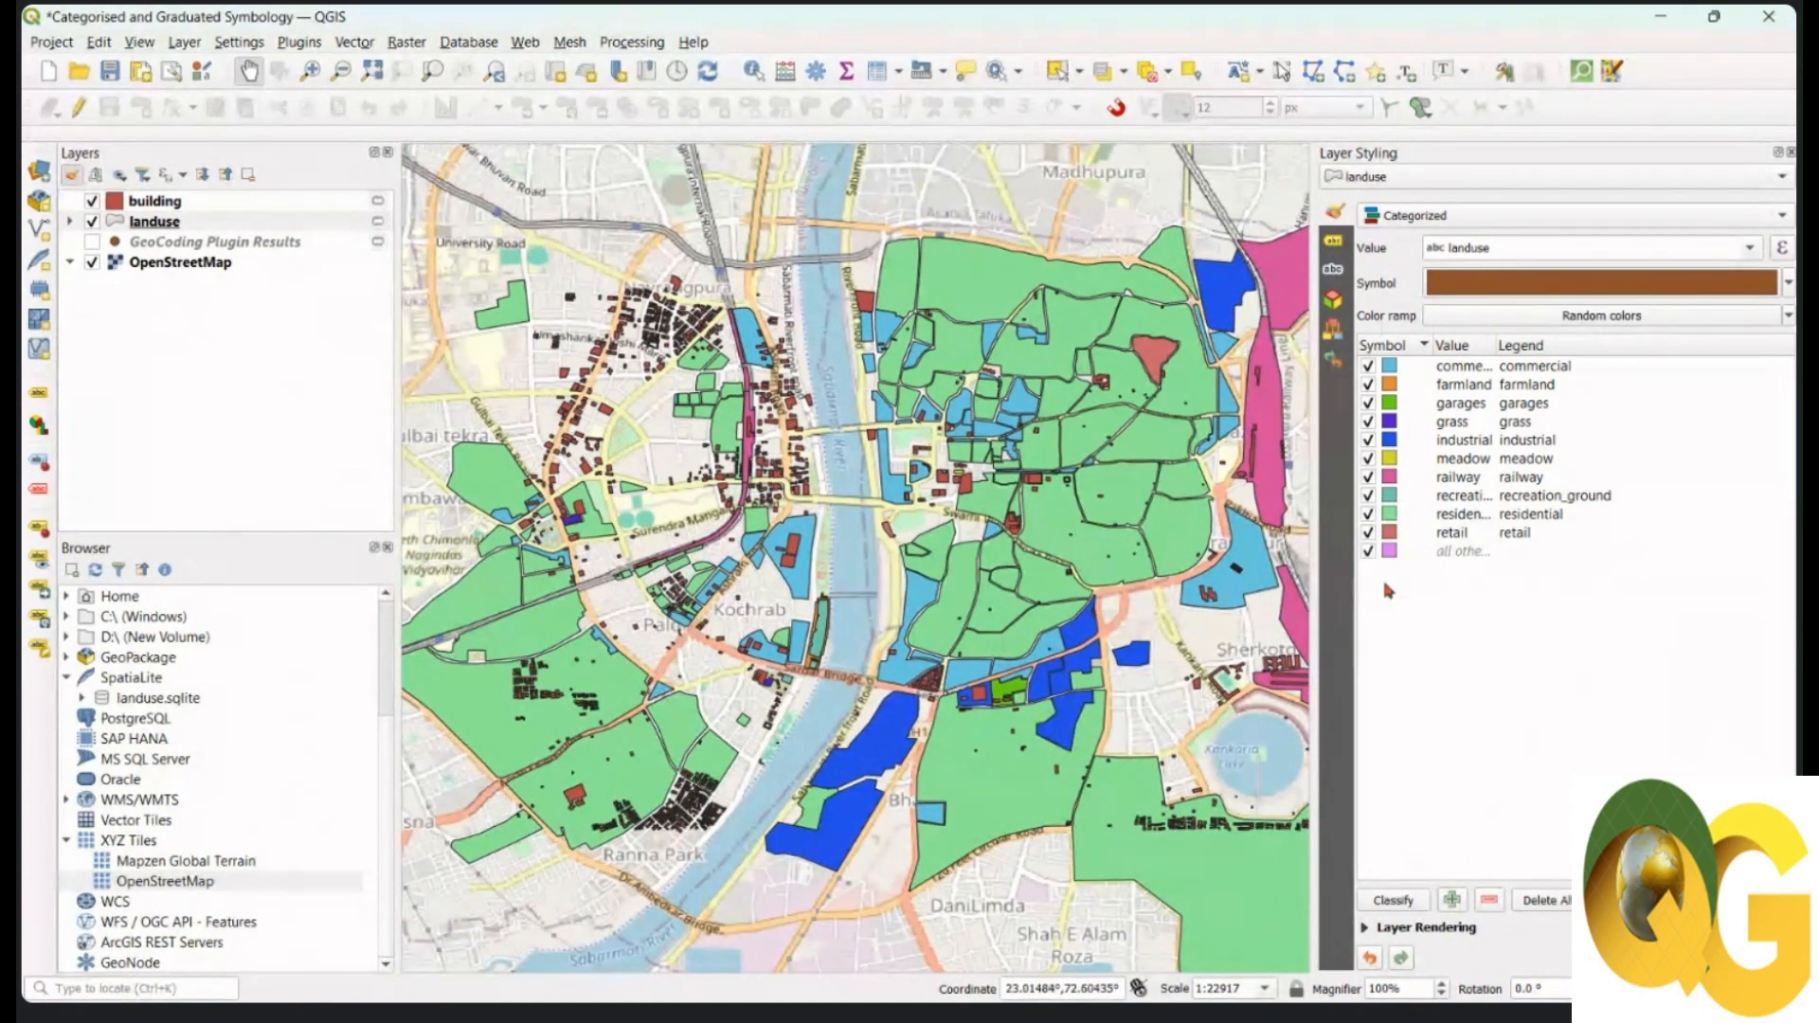
left_click_drag(889, 501, 869, 503)
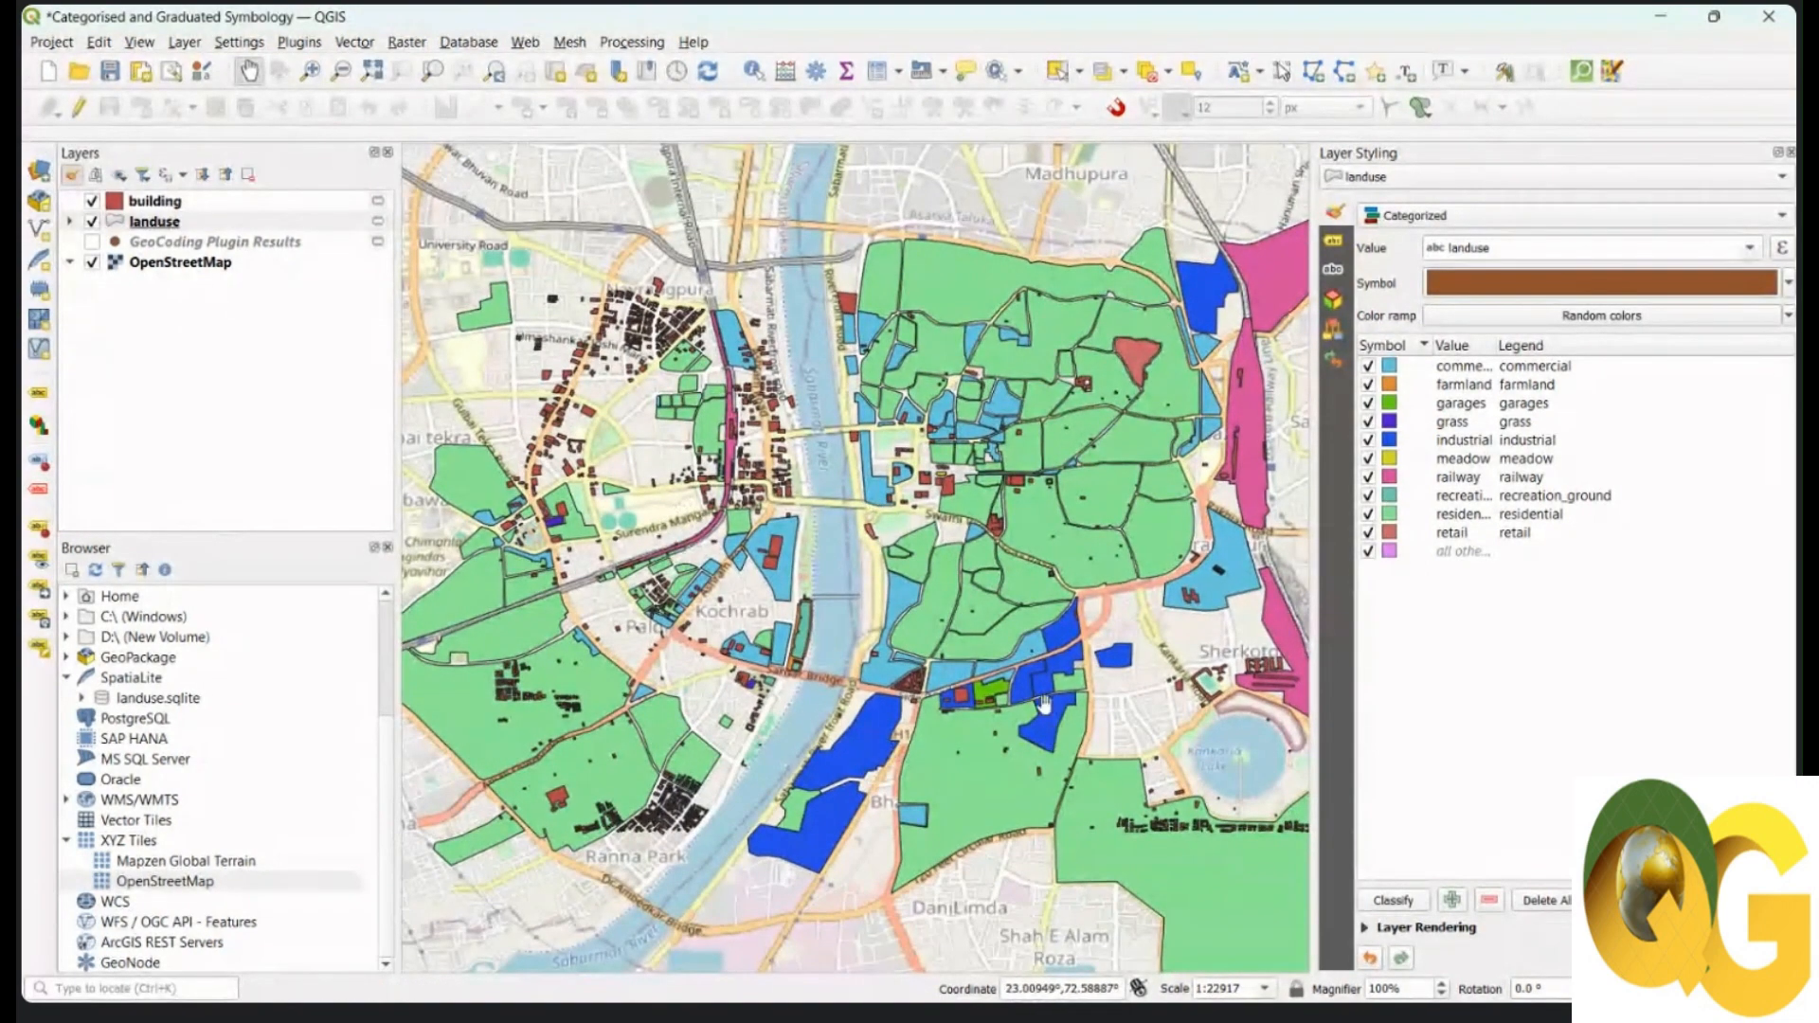
left_click(171, 211)
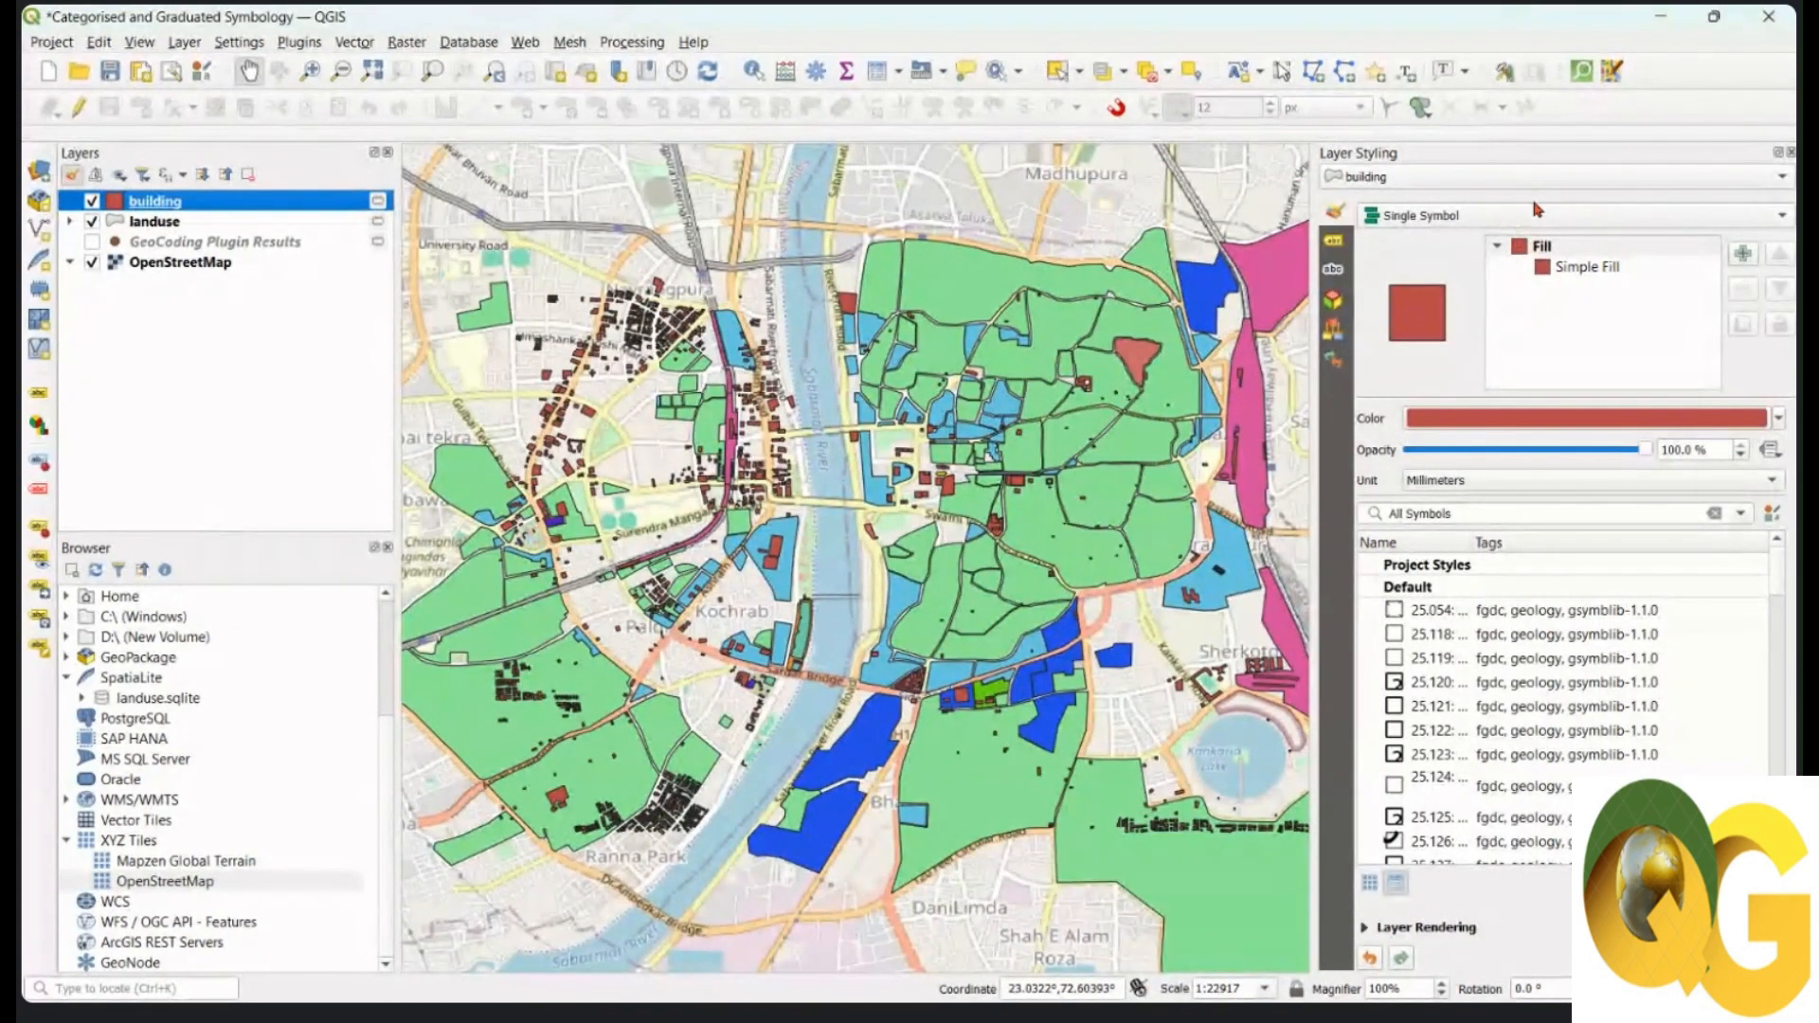
Step: Categorize the building layer by its building field and generate a class per type
left_click(1539, 216)
left_click(1519, 239)
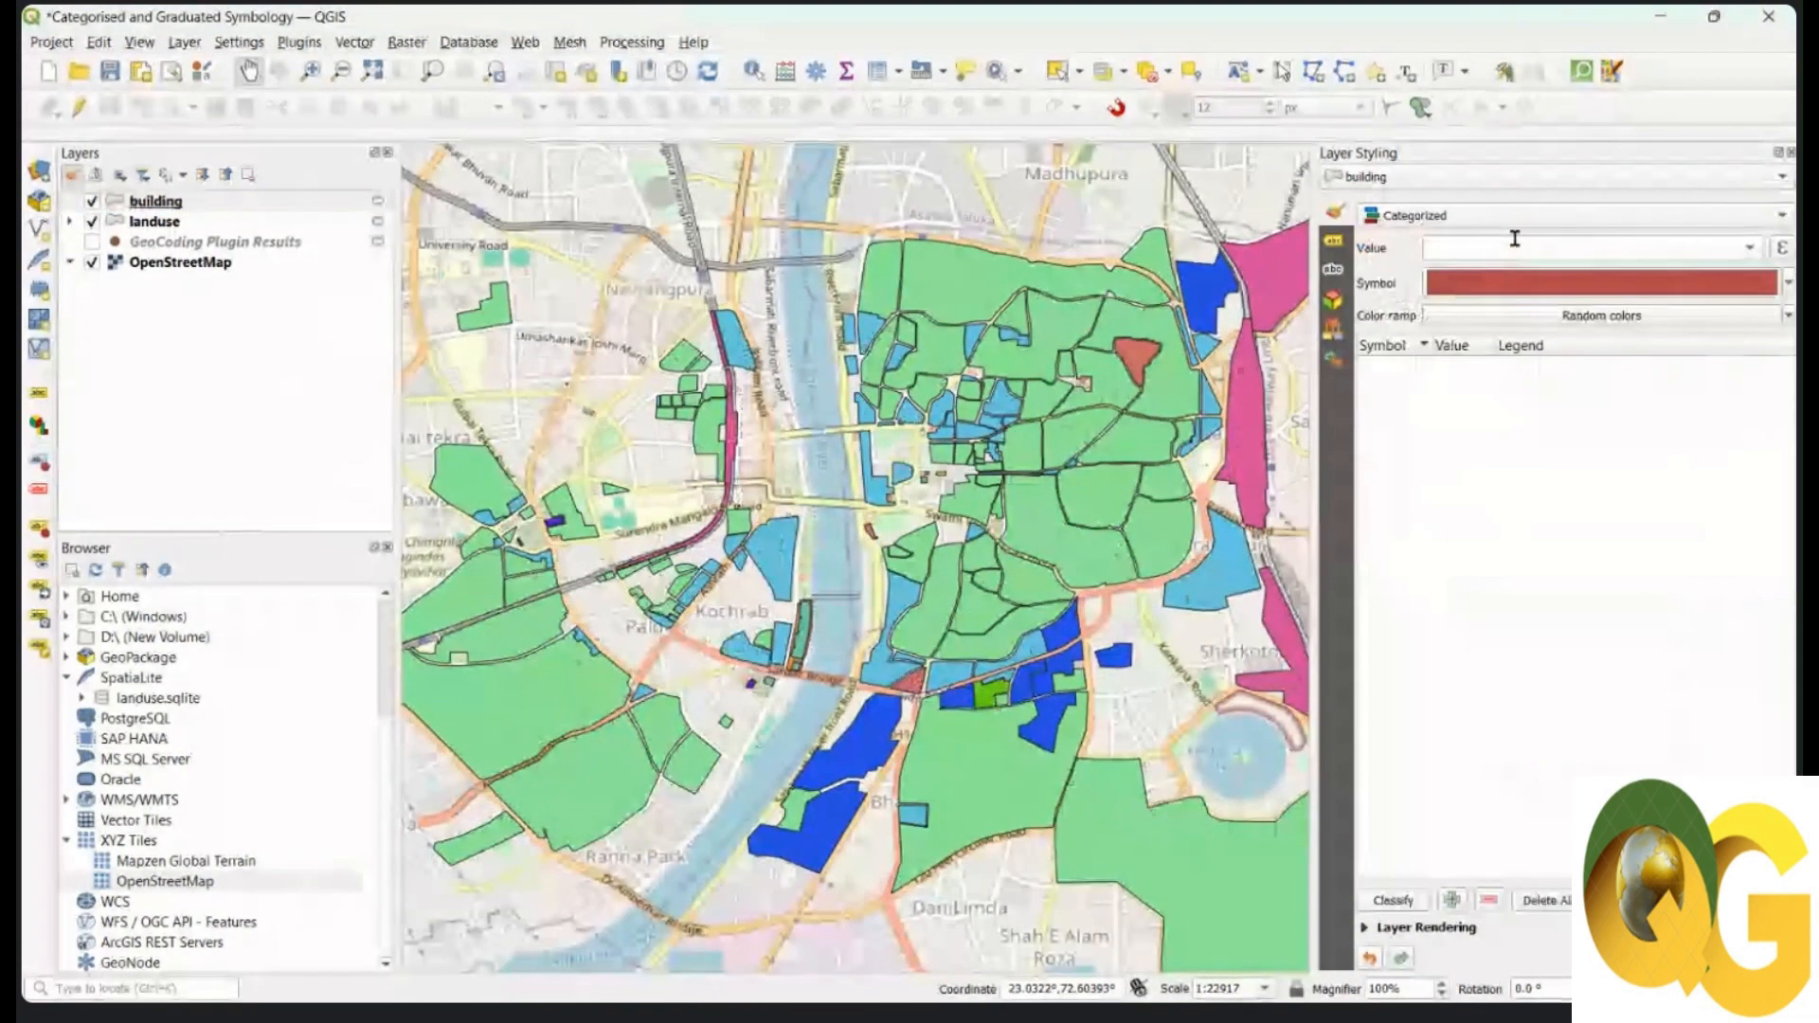
left_click(1749, 248)
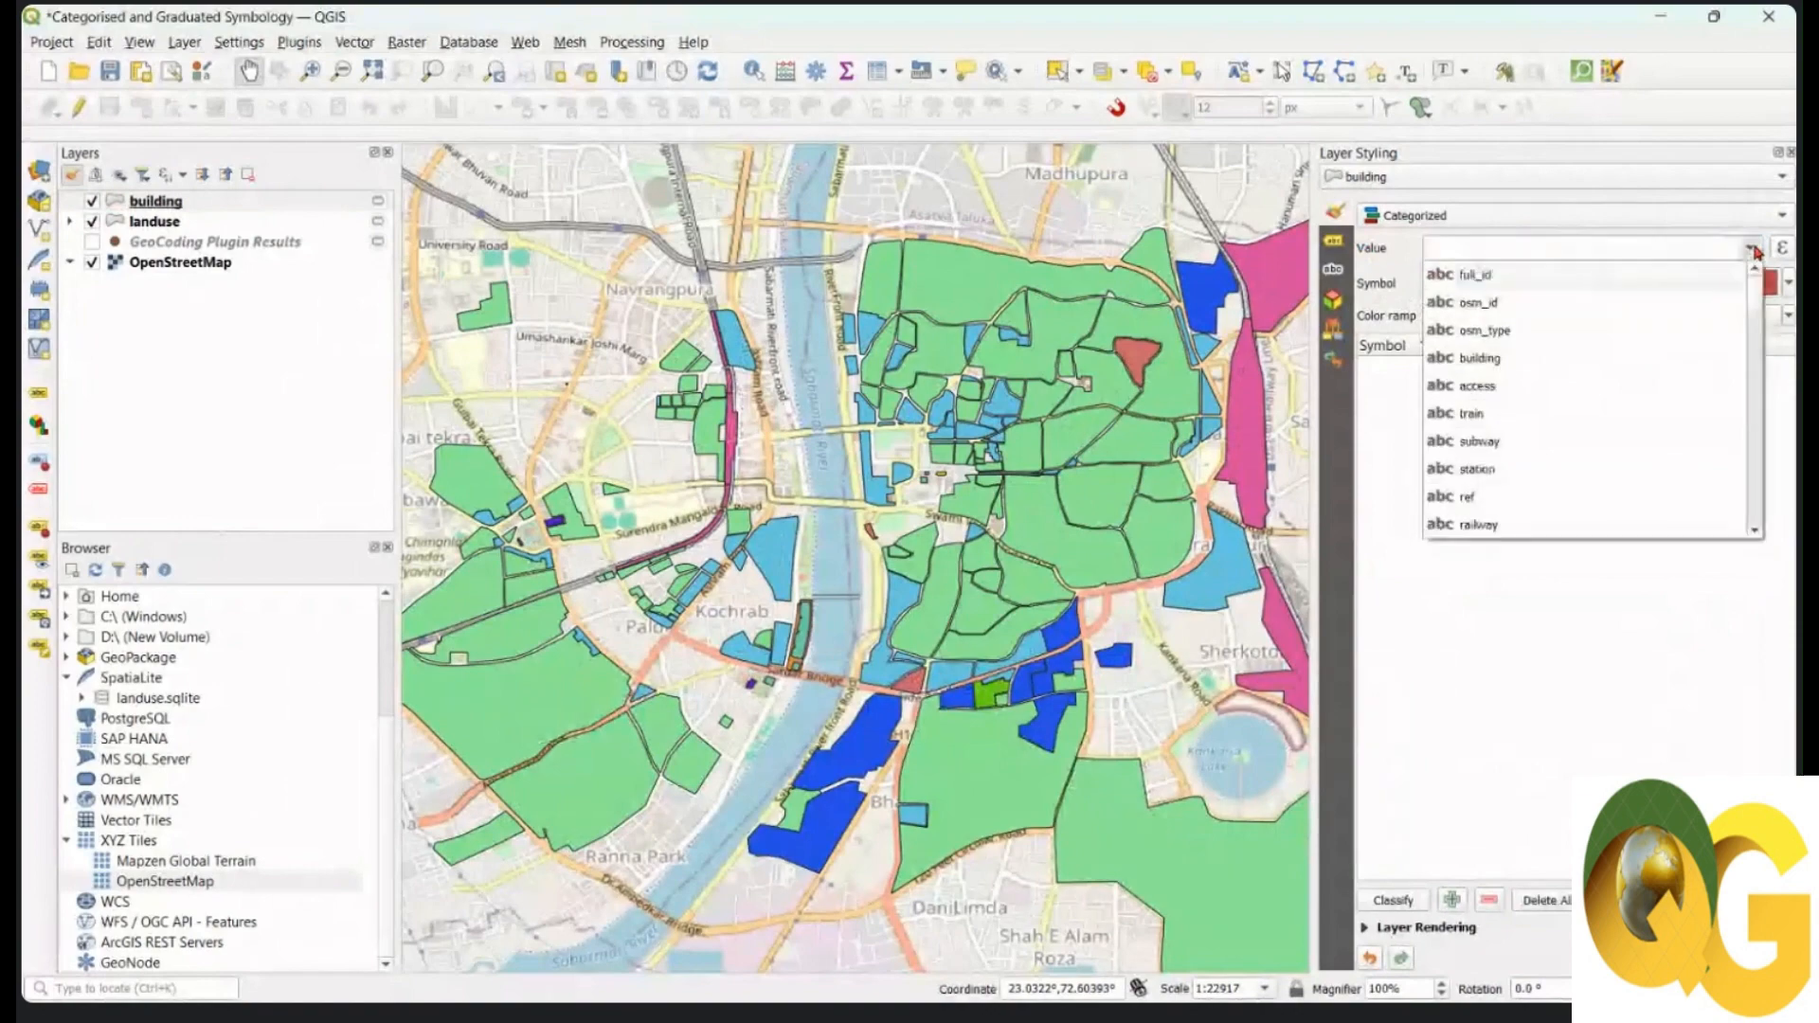
left_click(1527, 371)
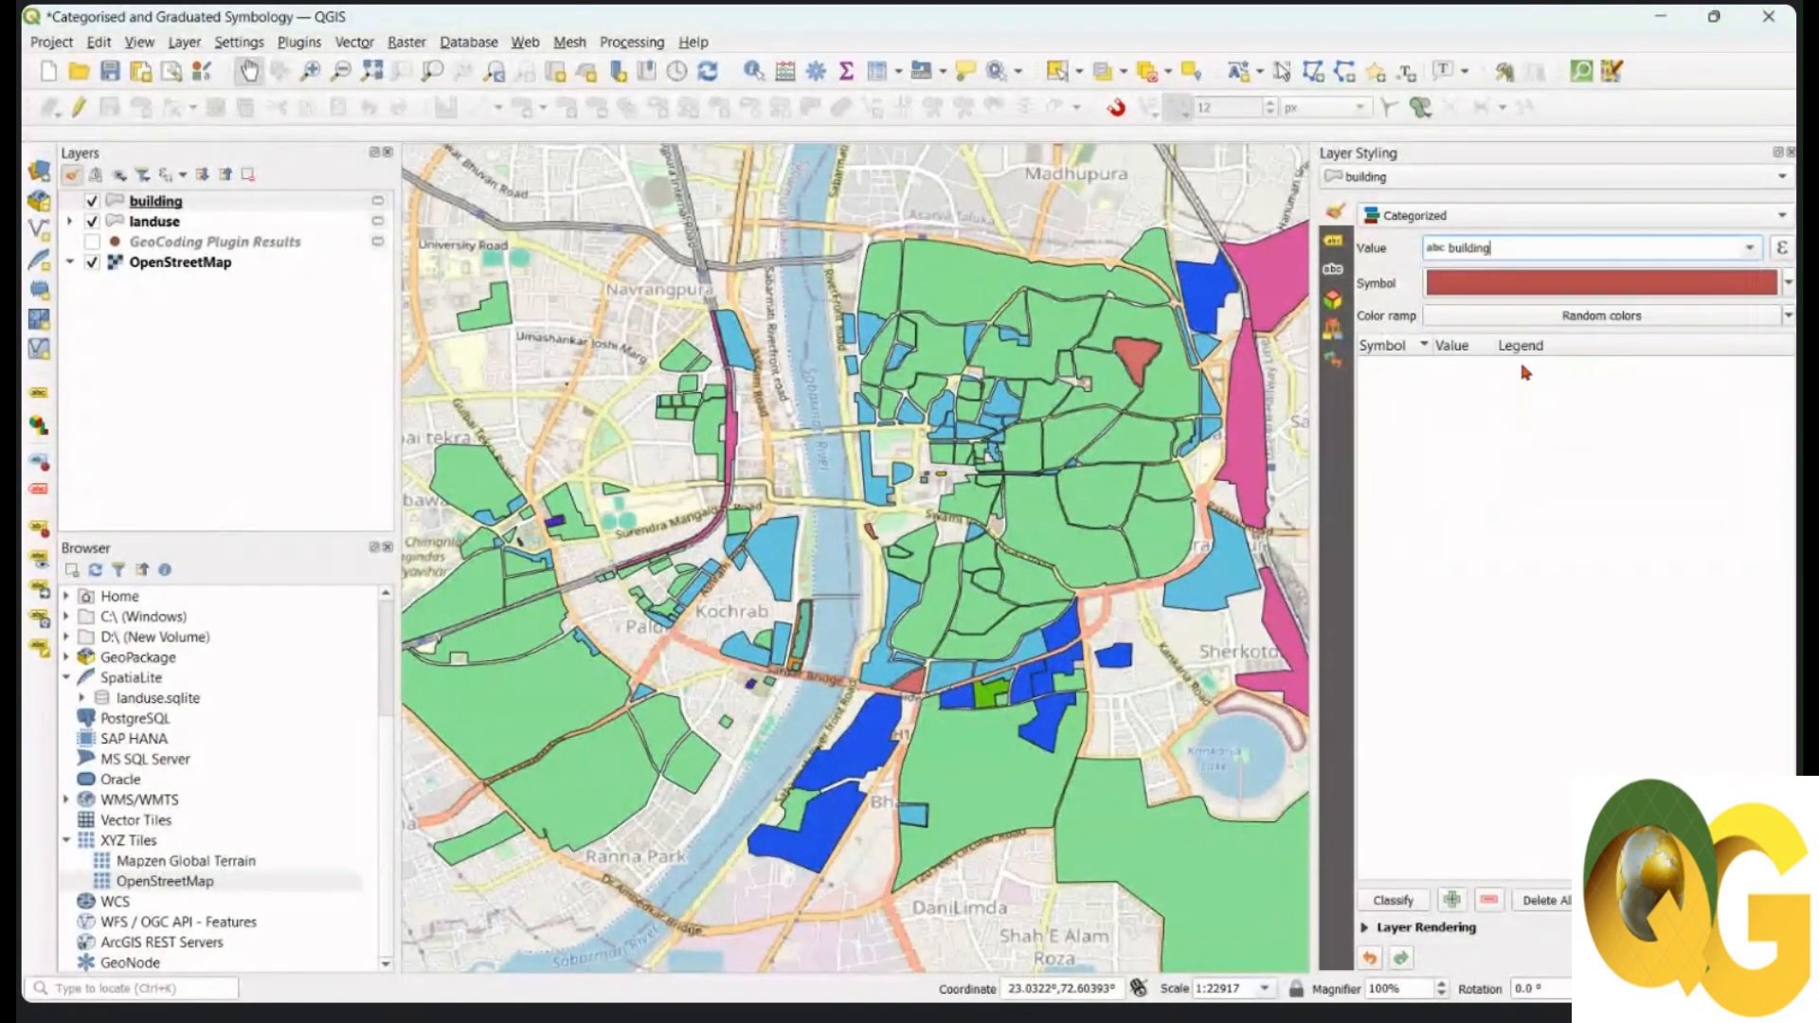
left_click(1392, 898)
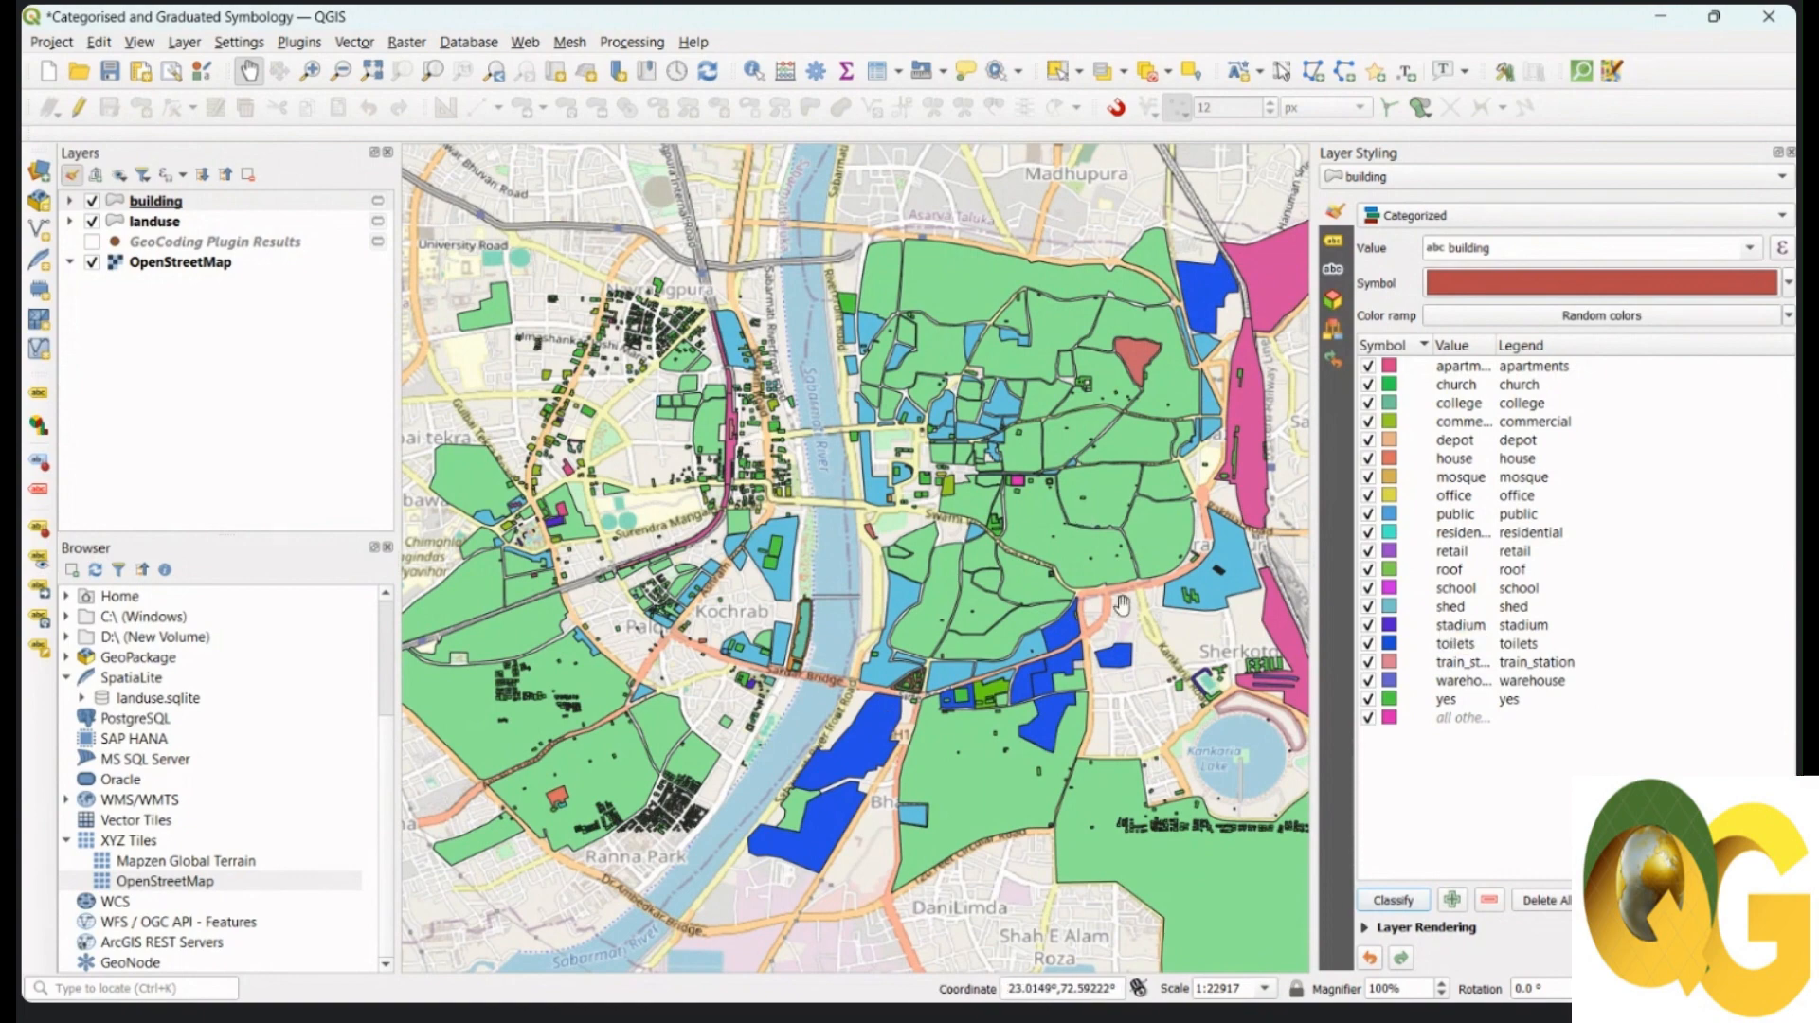
Step: Recolour the building classes with the Parula ramp and delete the all-other-values class
left_click(1788, 317)
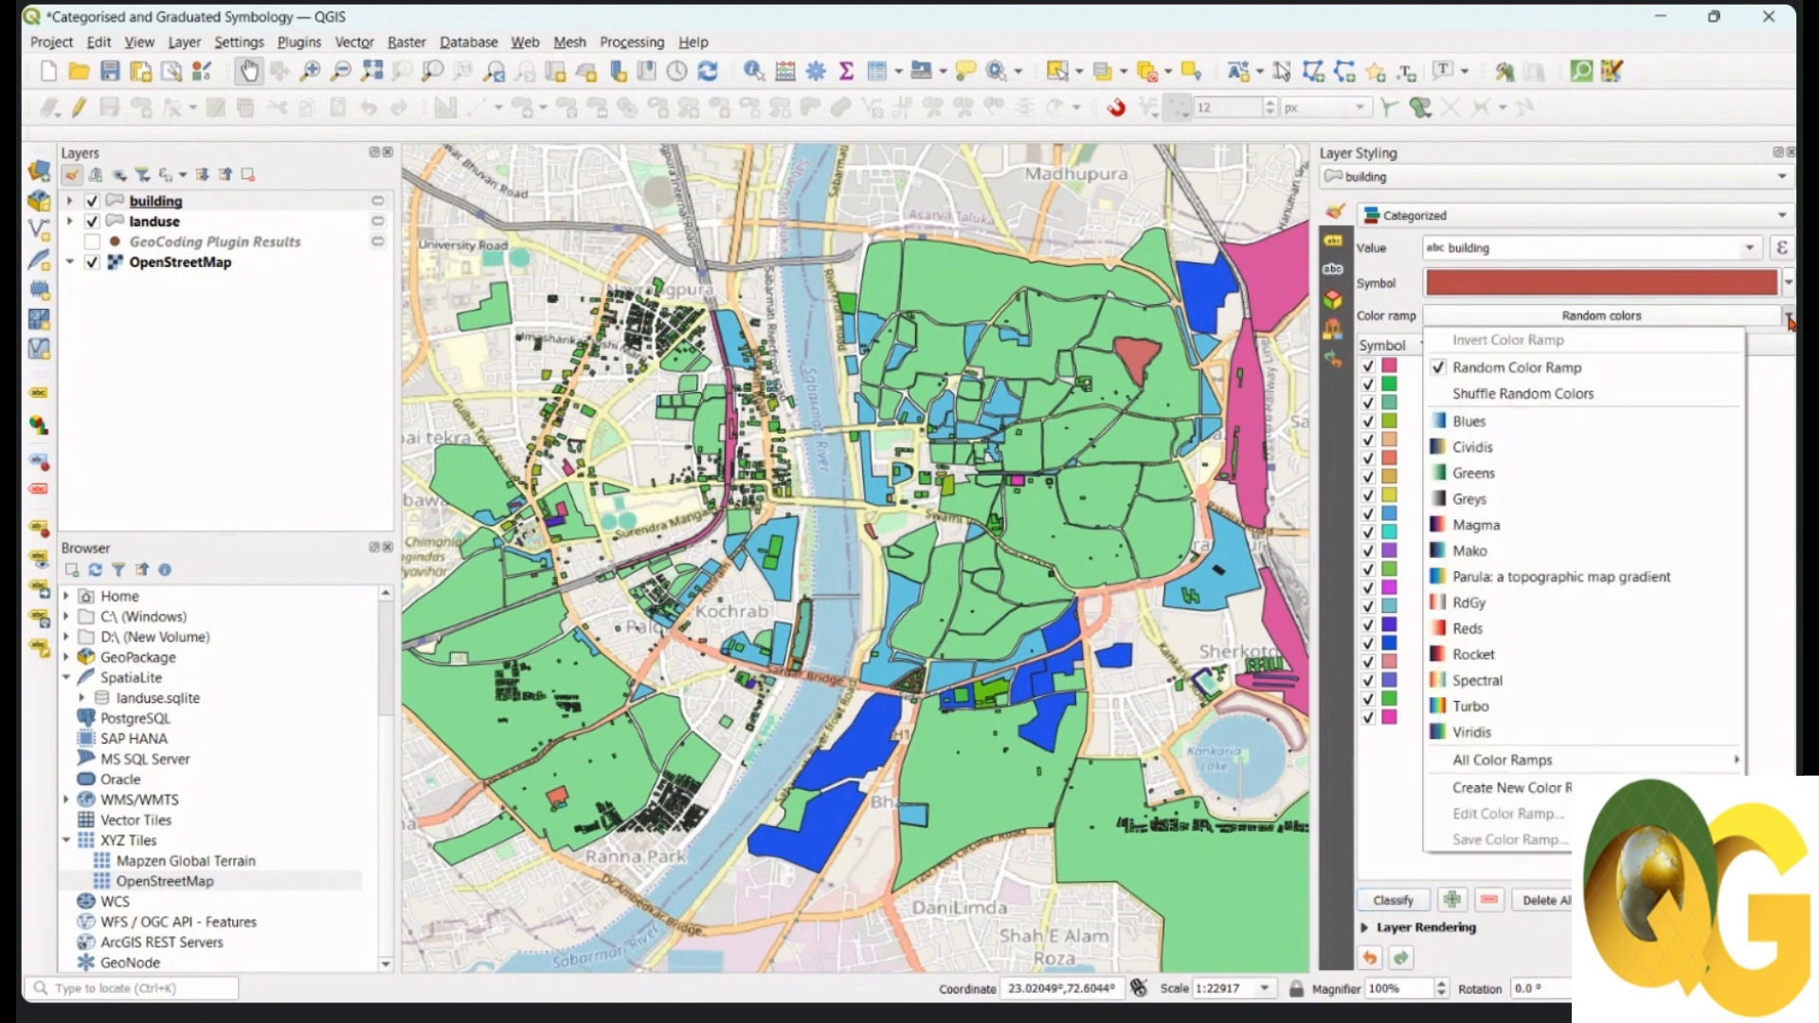
left_click(1521, 584)
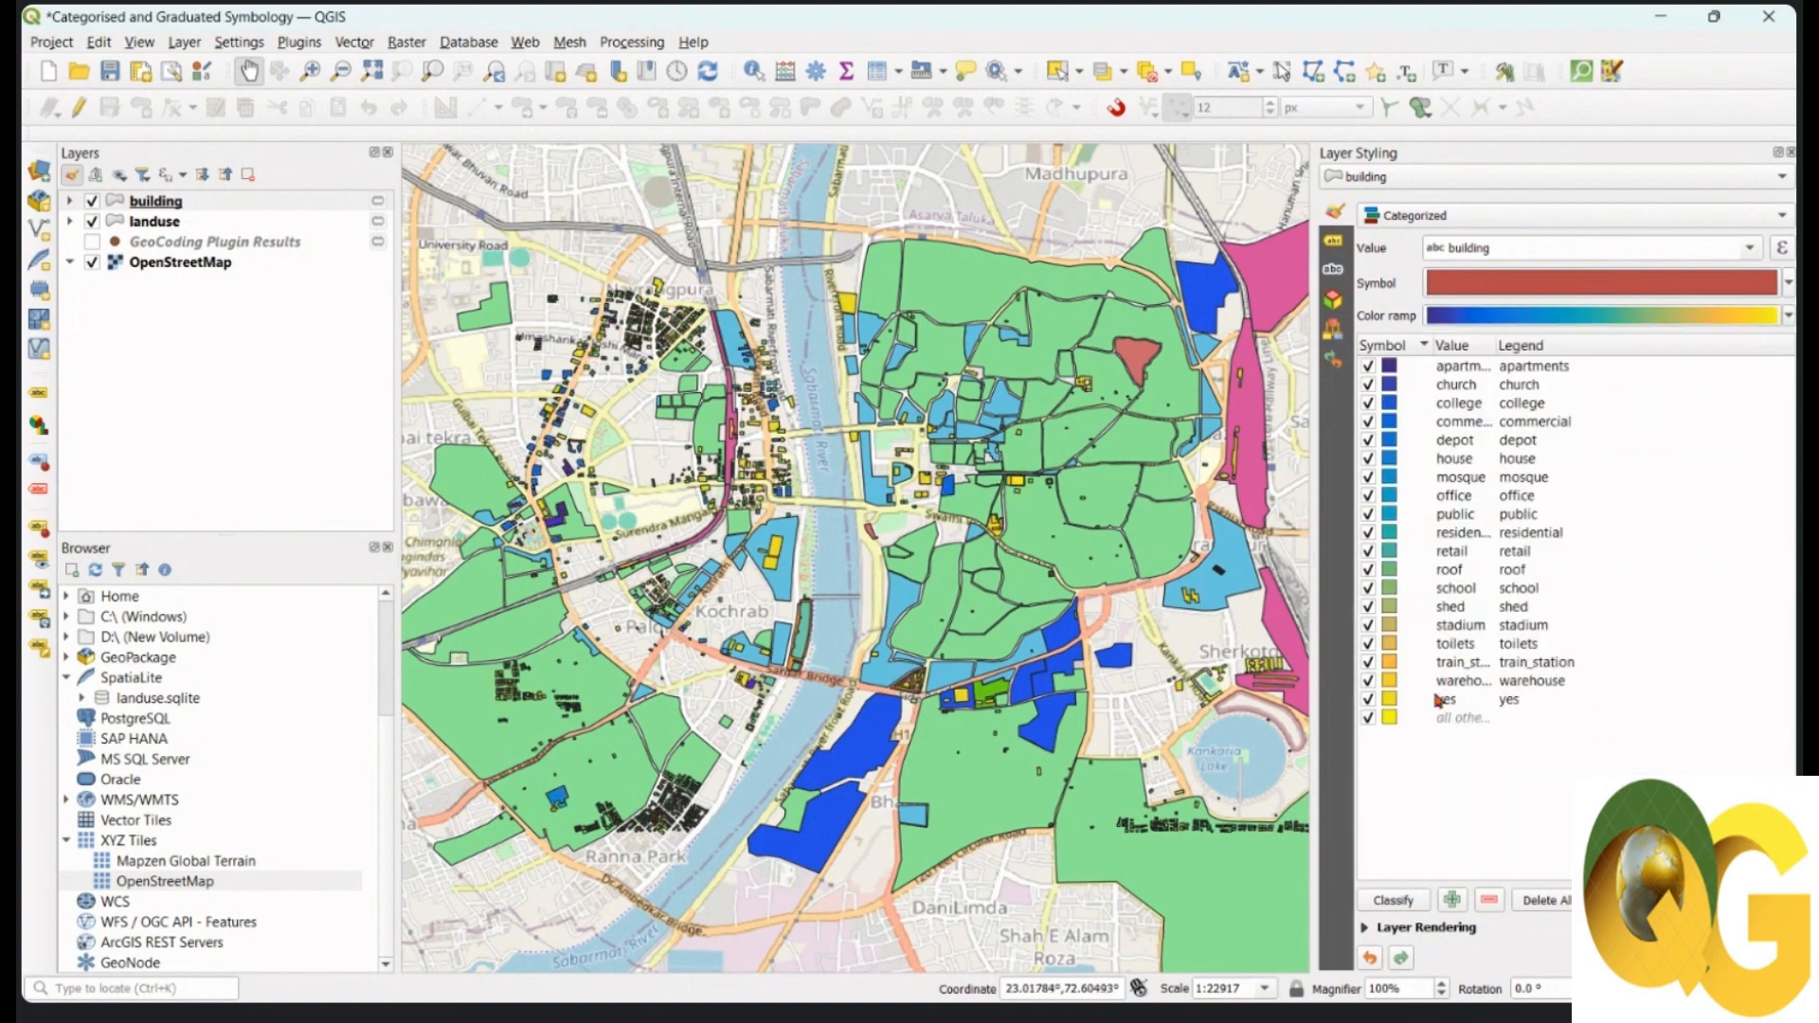
left_click(1469, 720)
left_click(1489, 903)
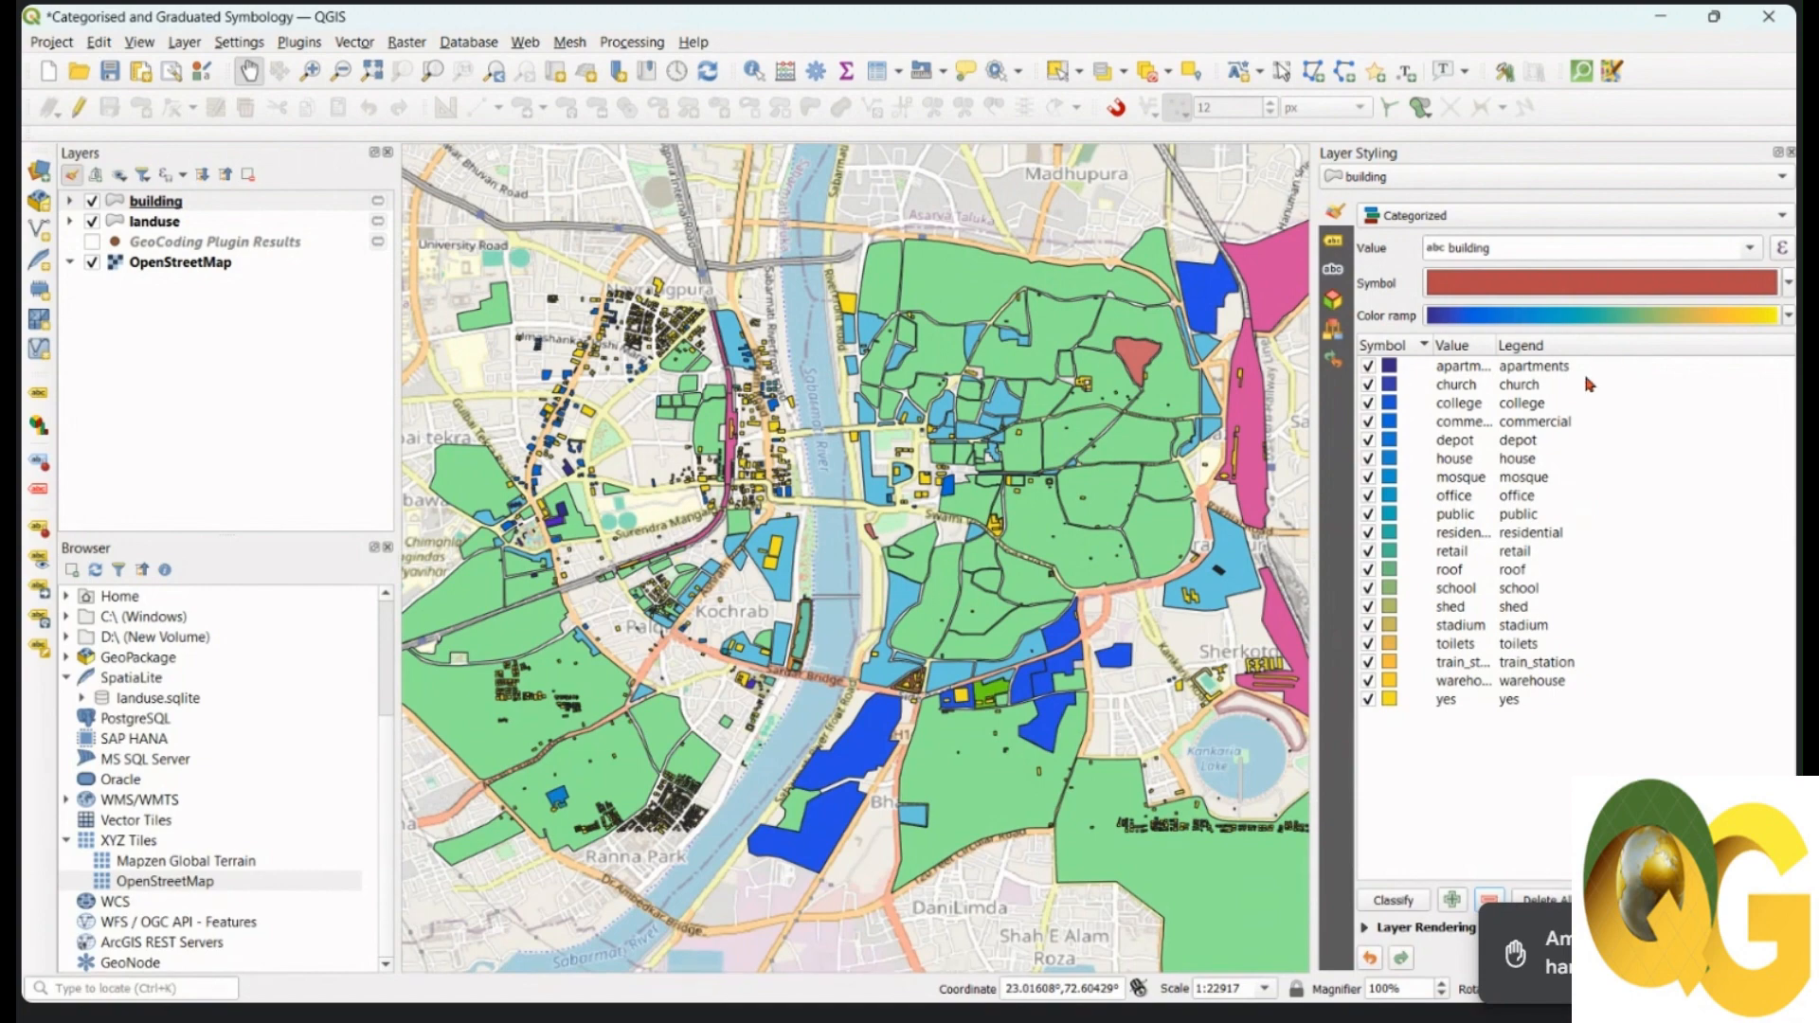
Step: Inspect the apartments category's Simple Fill symbol, then return to the building category list
left_click_drag(1232, 445, 1223, 446)
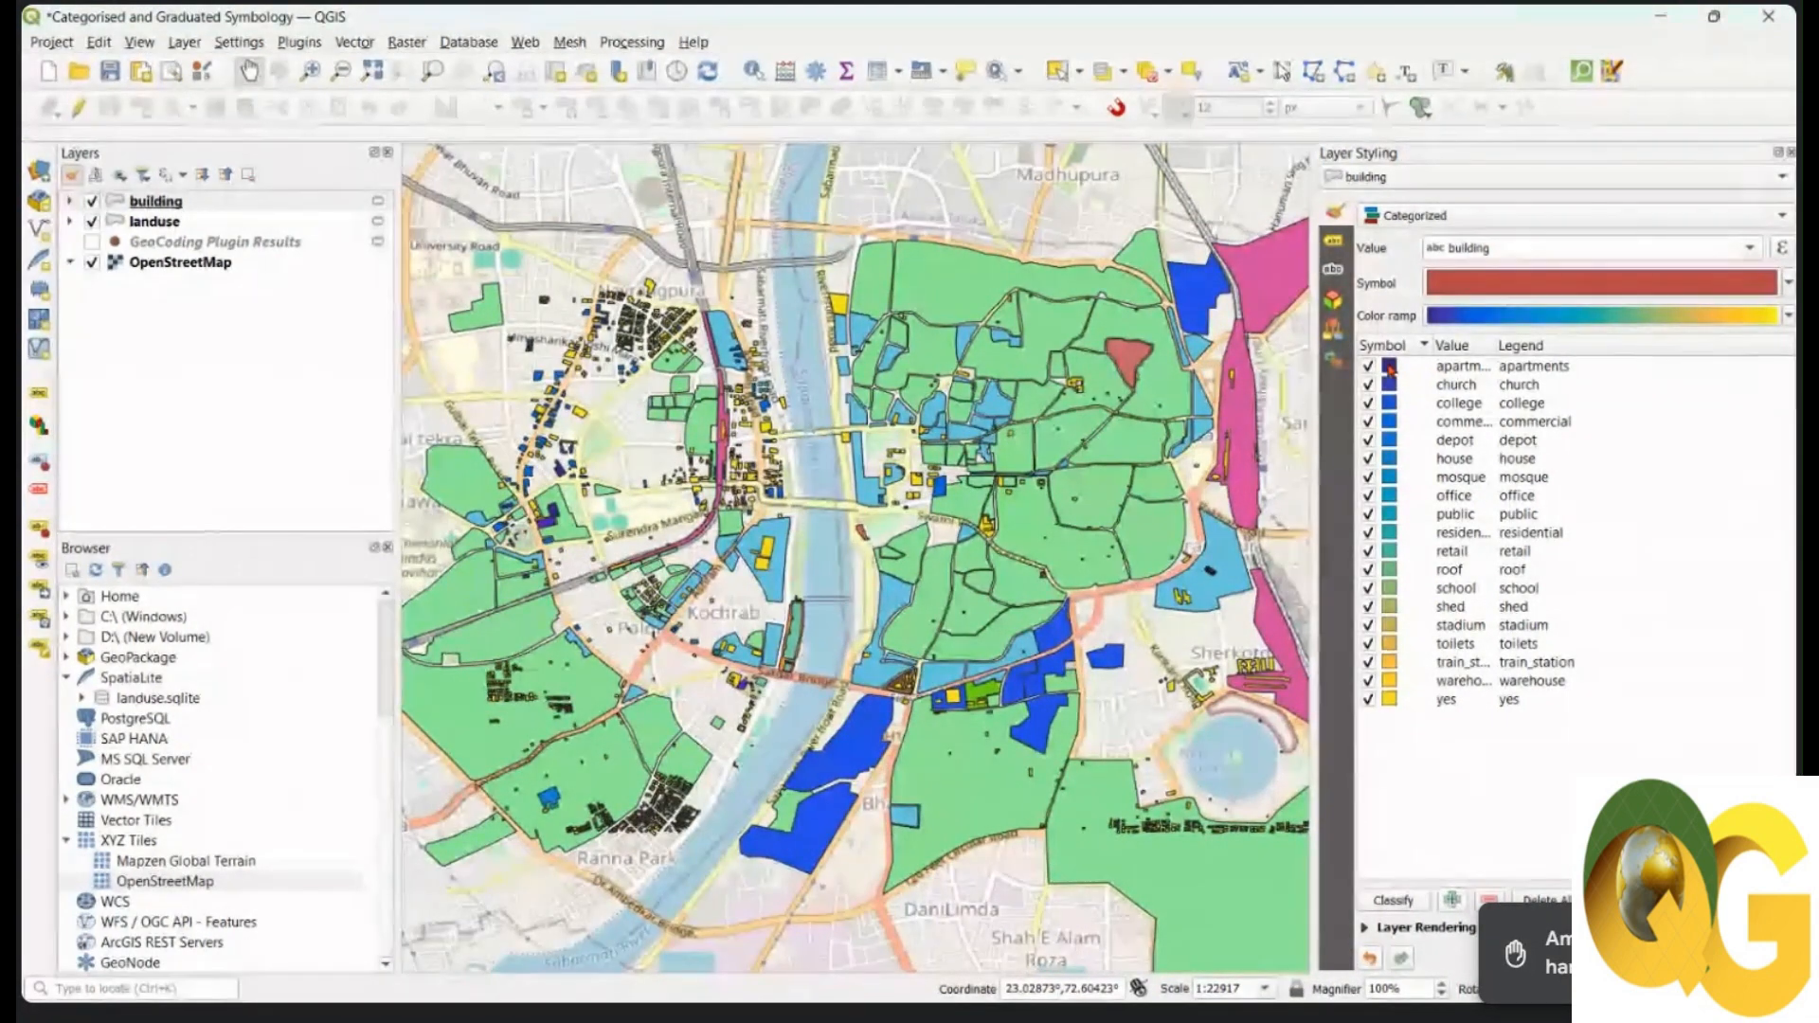
double_click(1389, 367)
left_click(1582, 261)
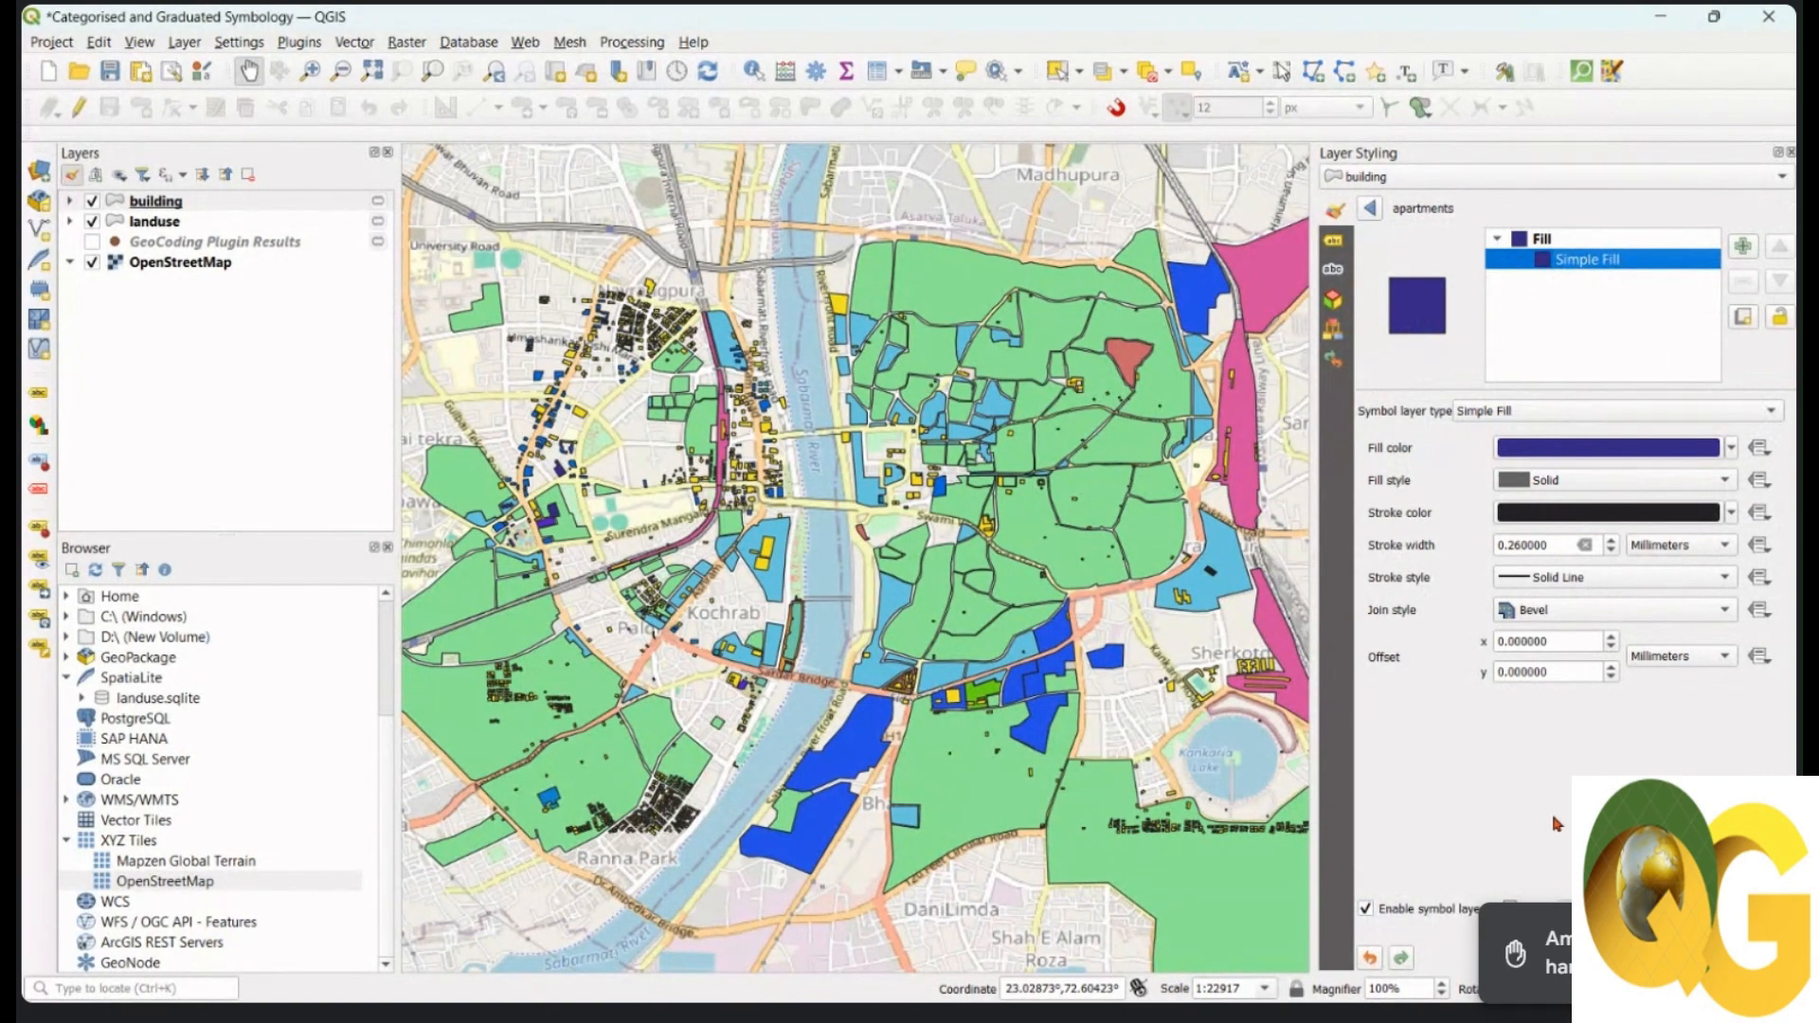
left_click(1370, 208)
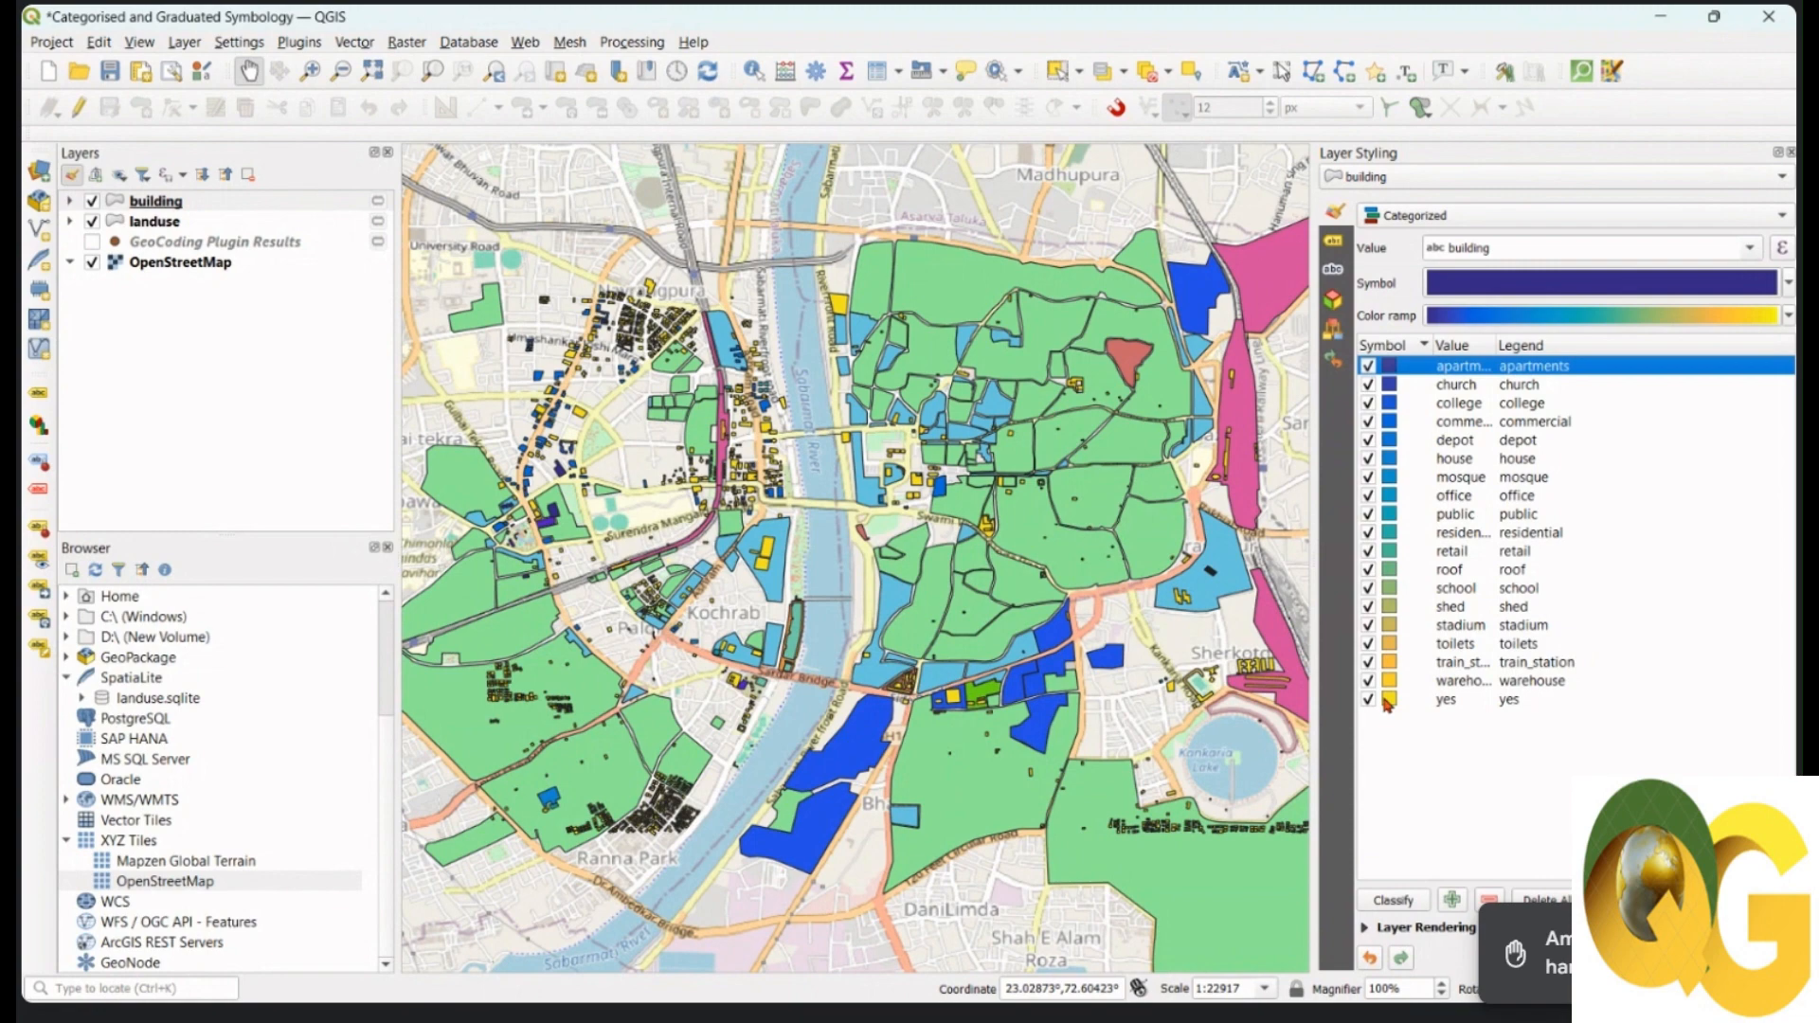
left_click_drag(1156, 464, 1154, 465)
left_click_drag(1154, 465, 1175, 469)
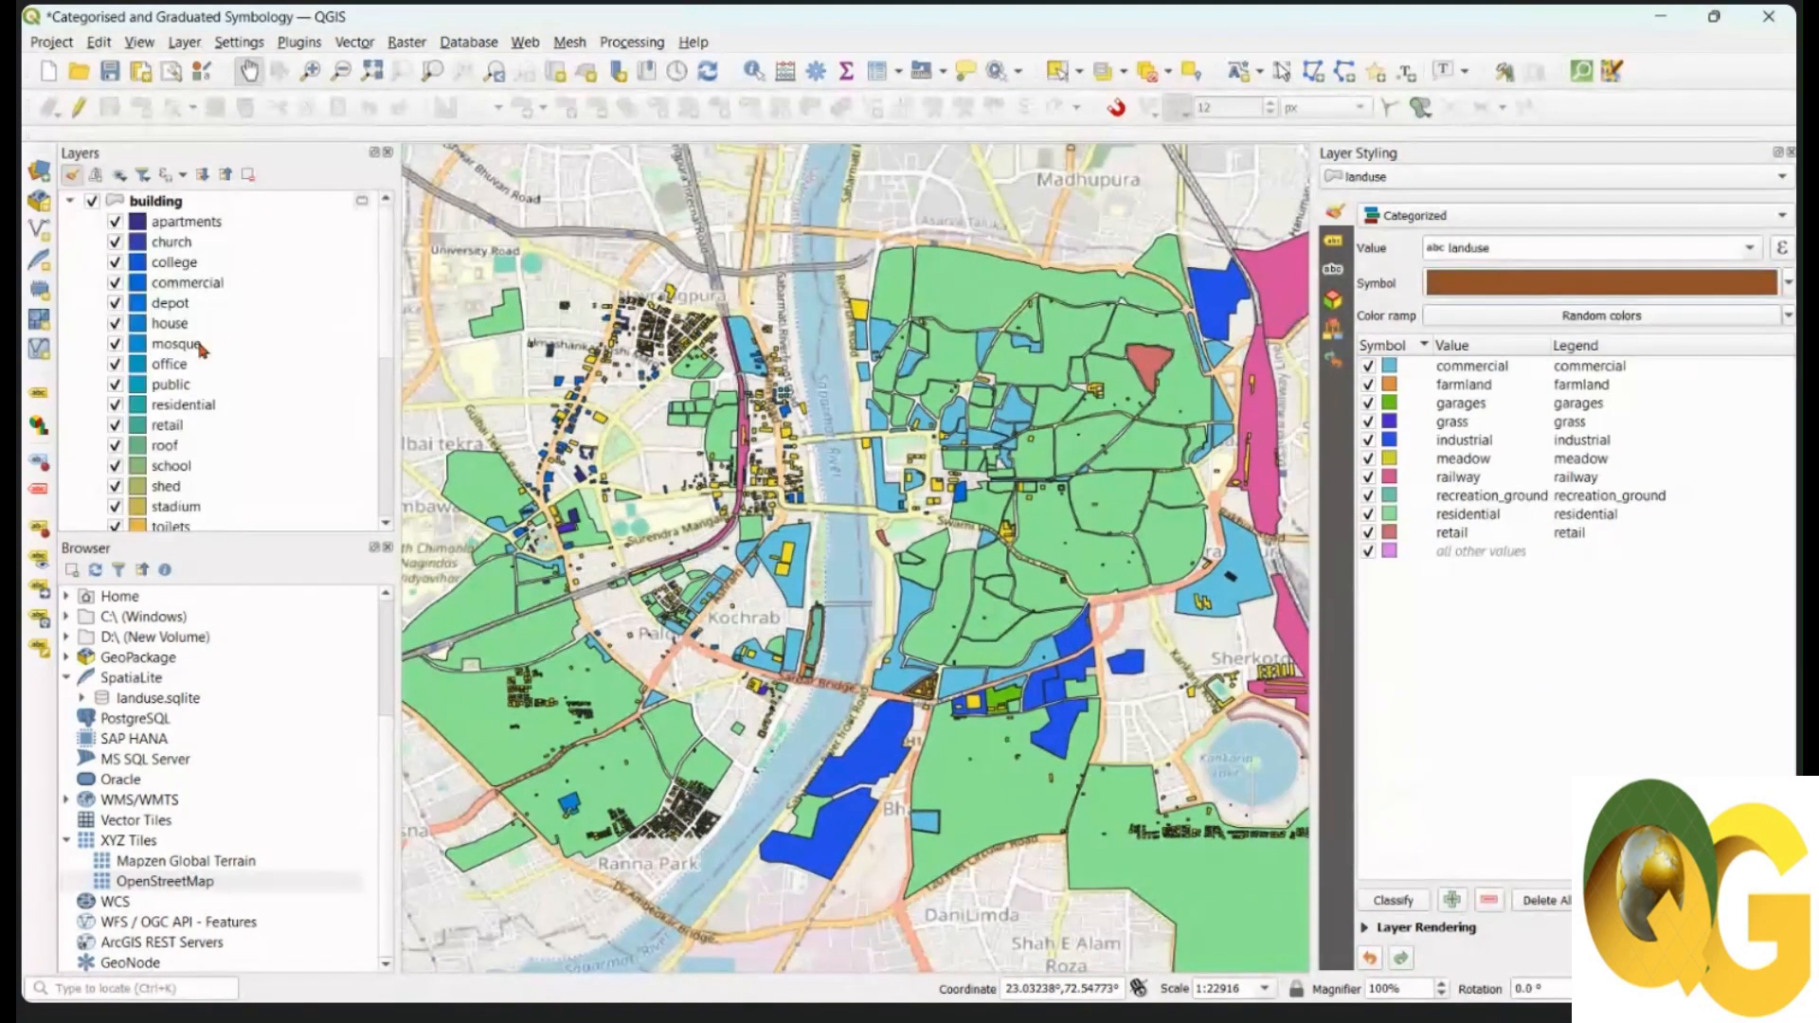
Step: Remove both the building and landuse layers together, confirming the two-layer removal
left_click(69, 201)
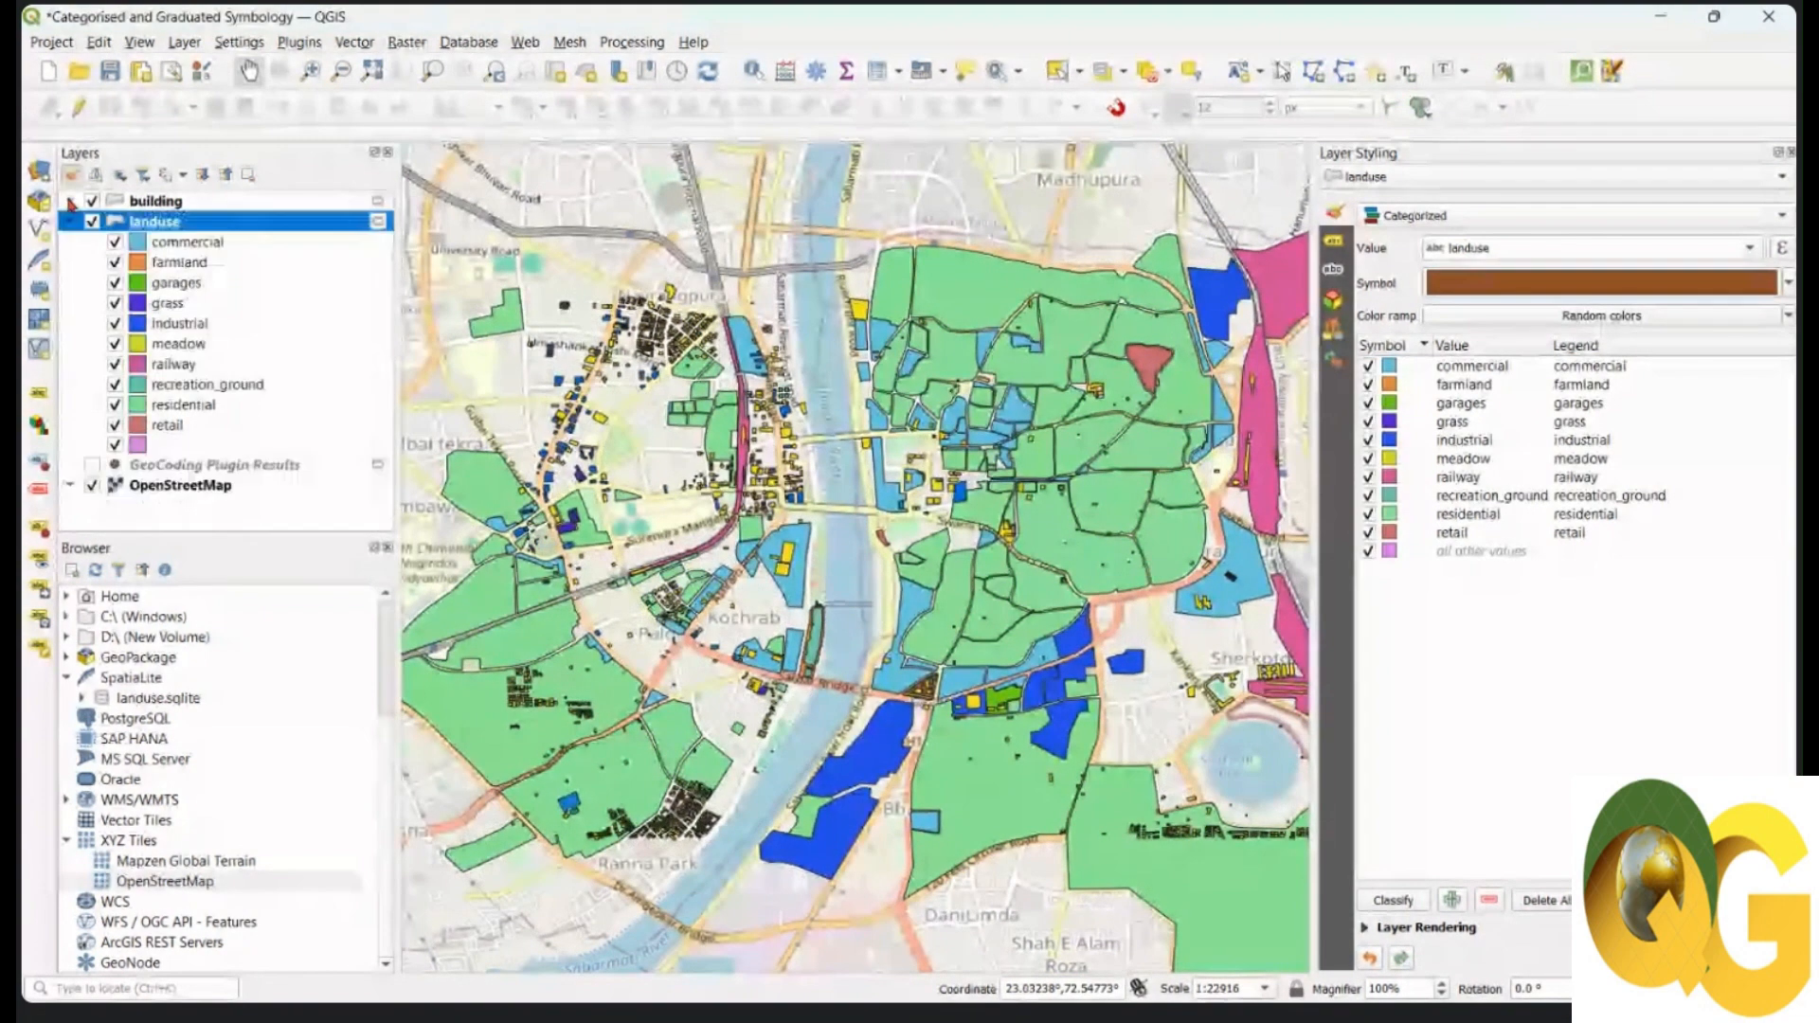
left_click(161, 221)
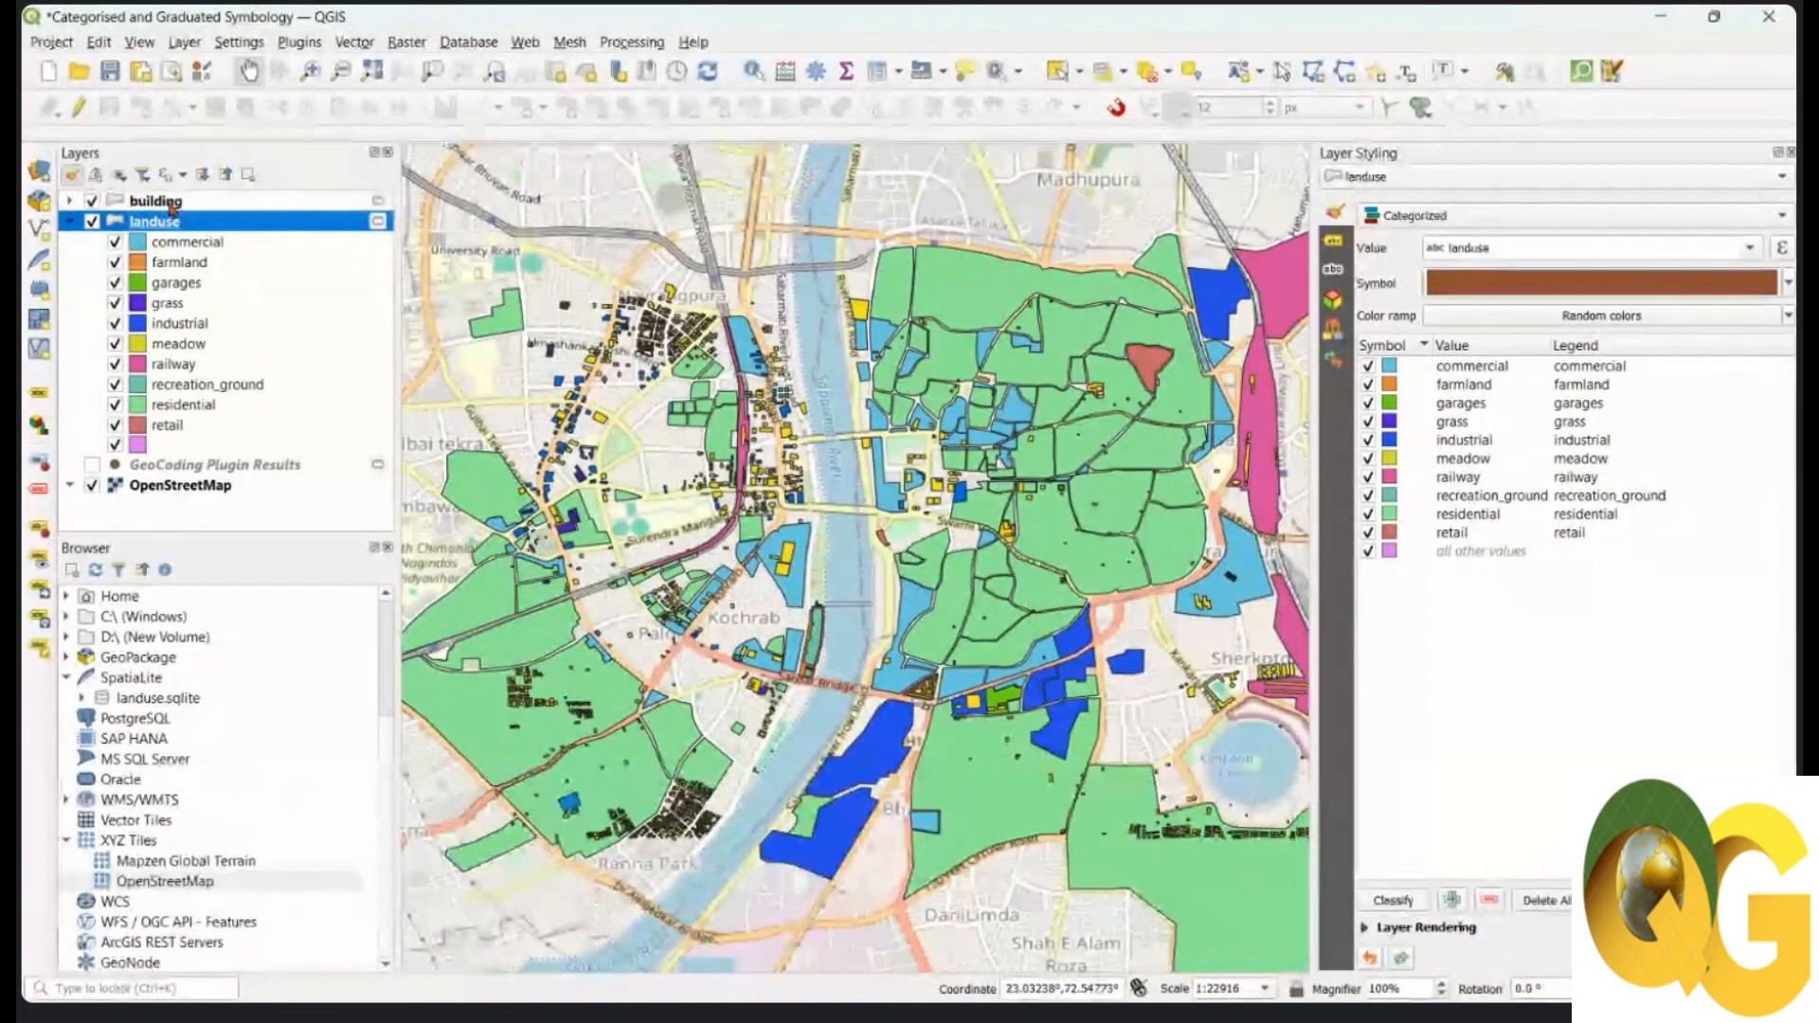
left_click(171, 203, "ctrl")
right_click(170, 203)
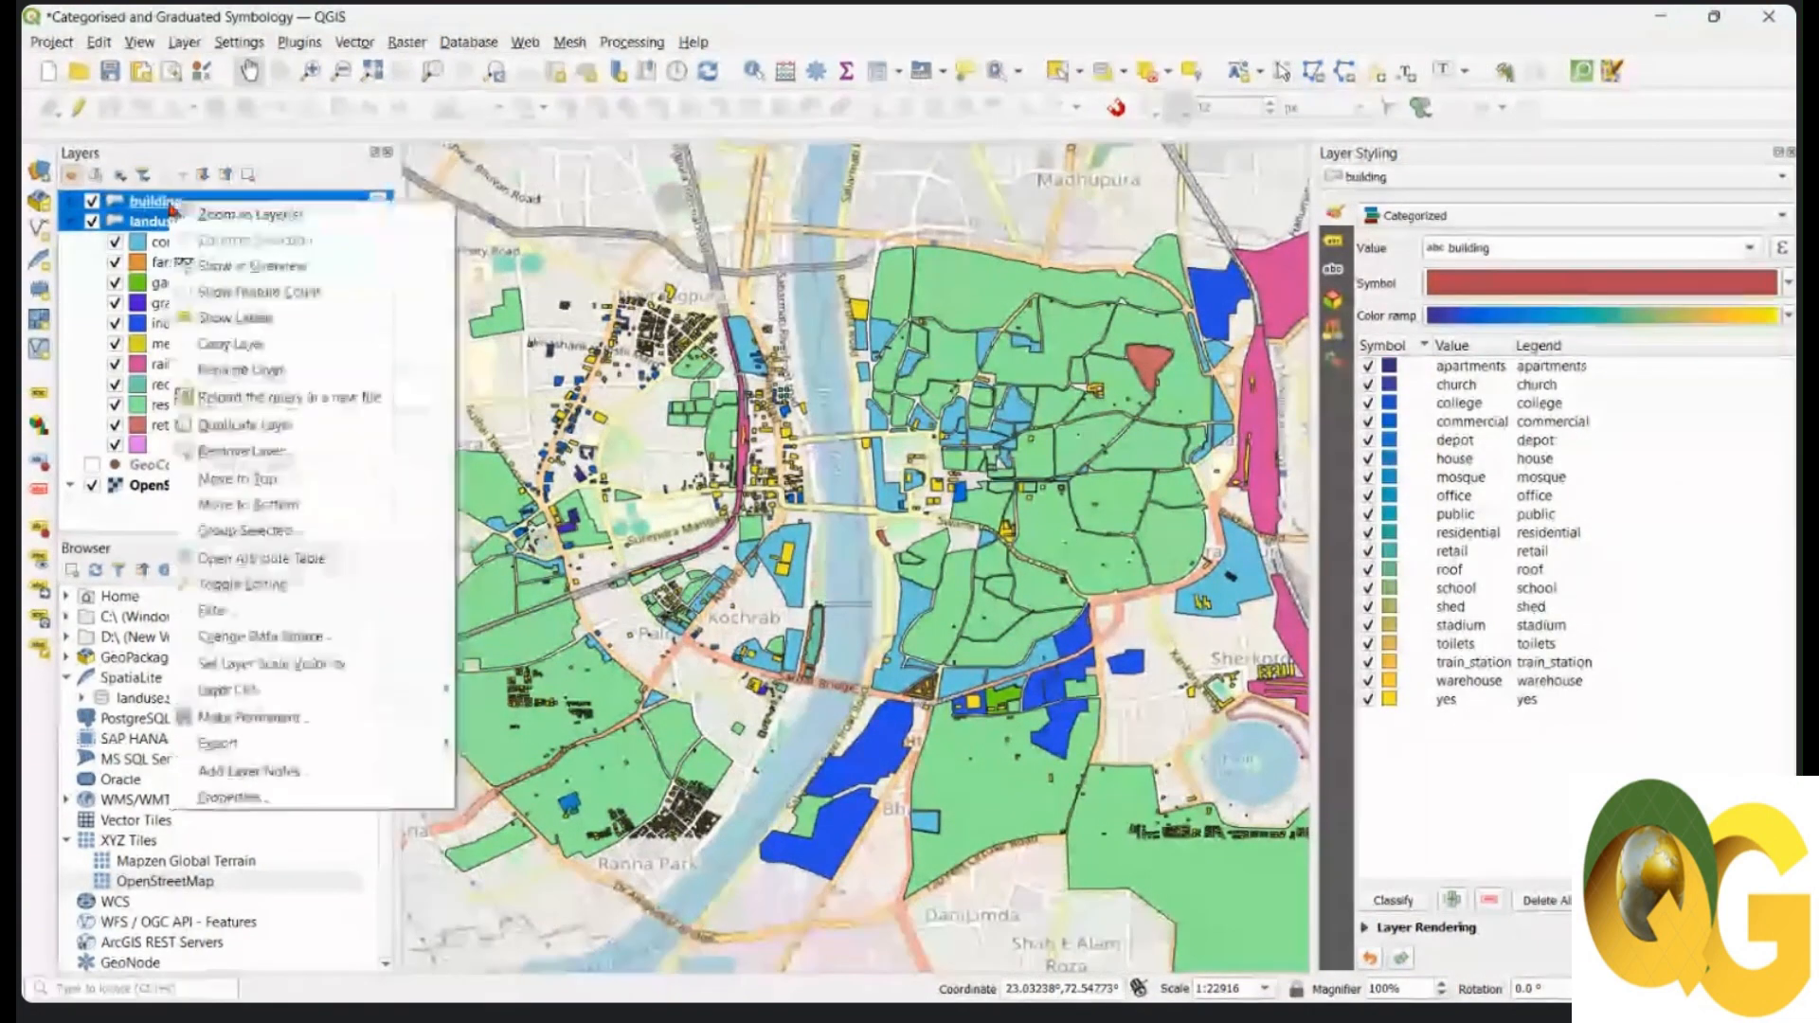
left_click(241, 451)
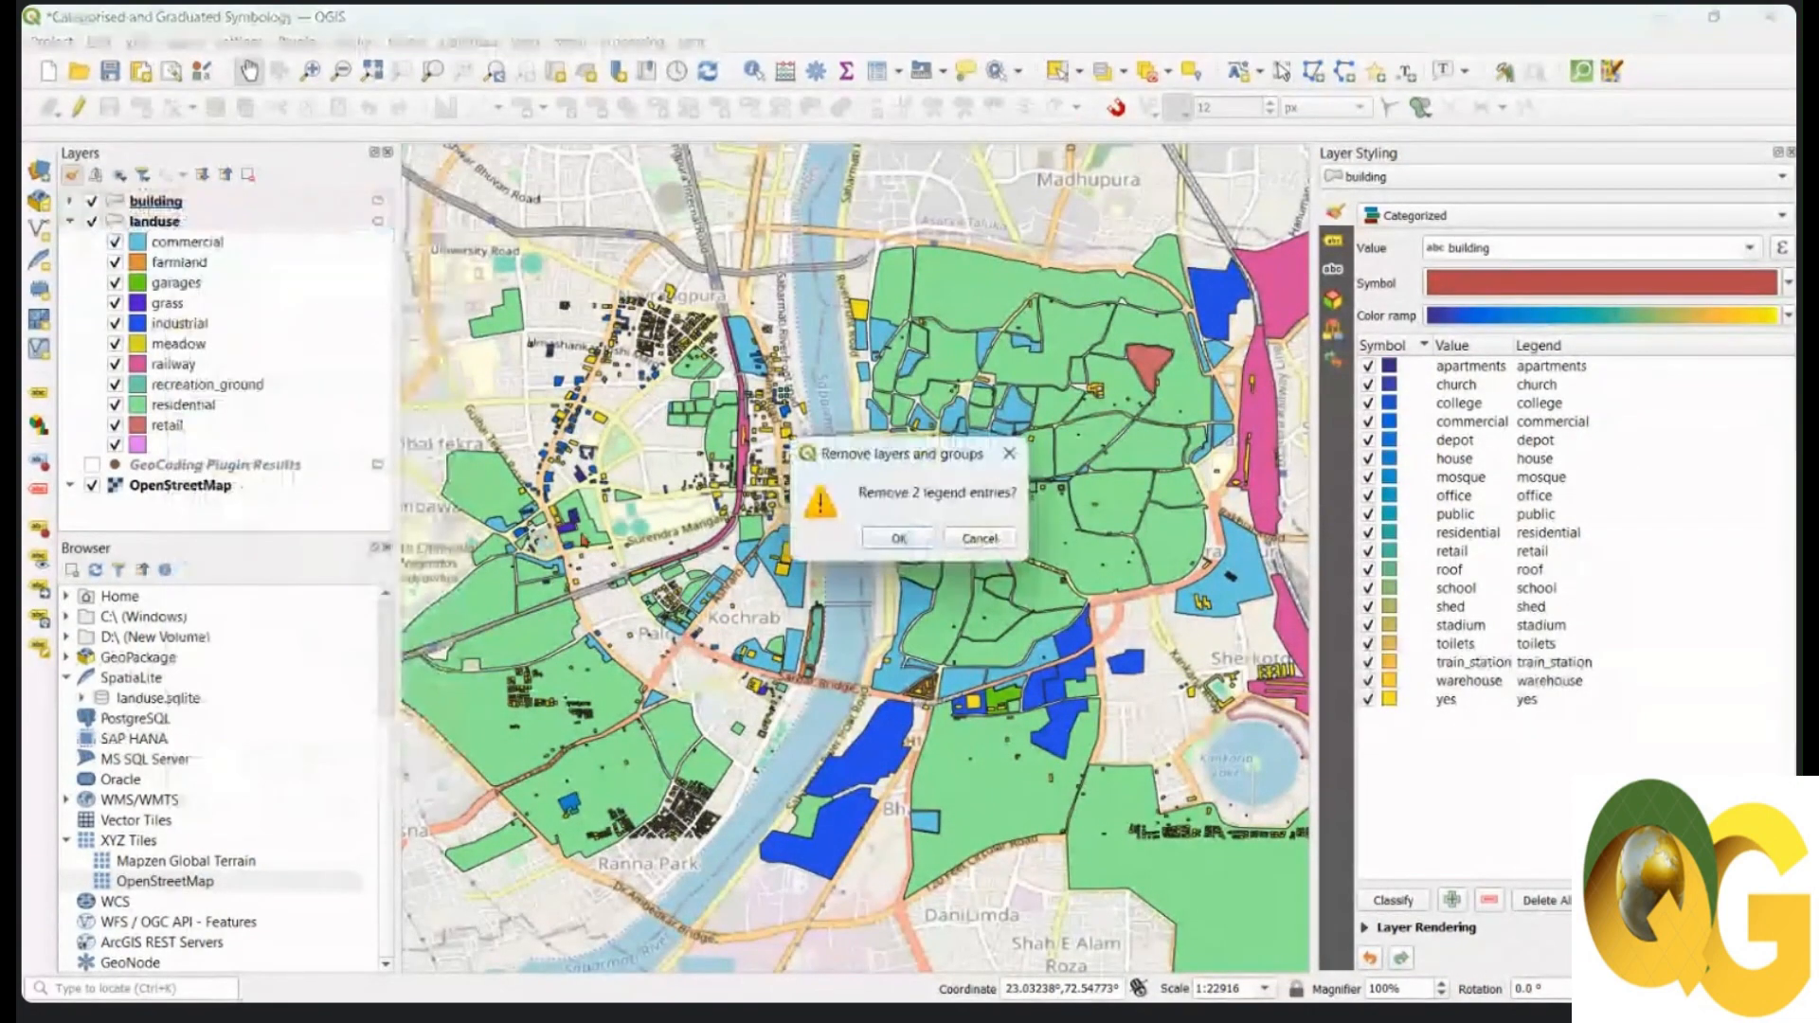
left_click(900, 536)
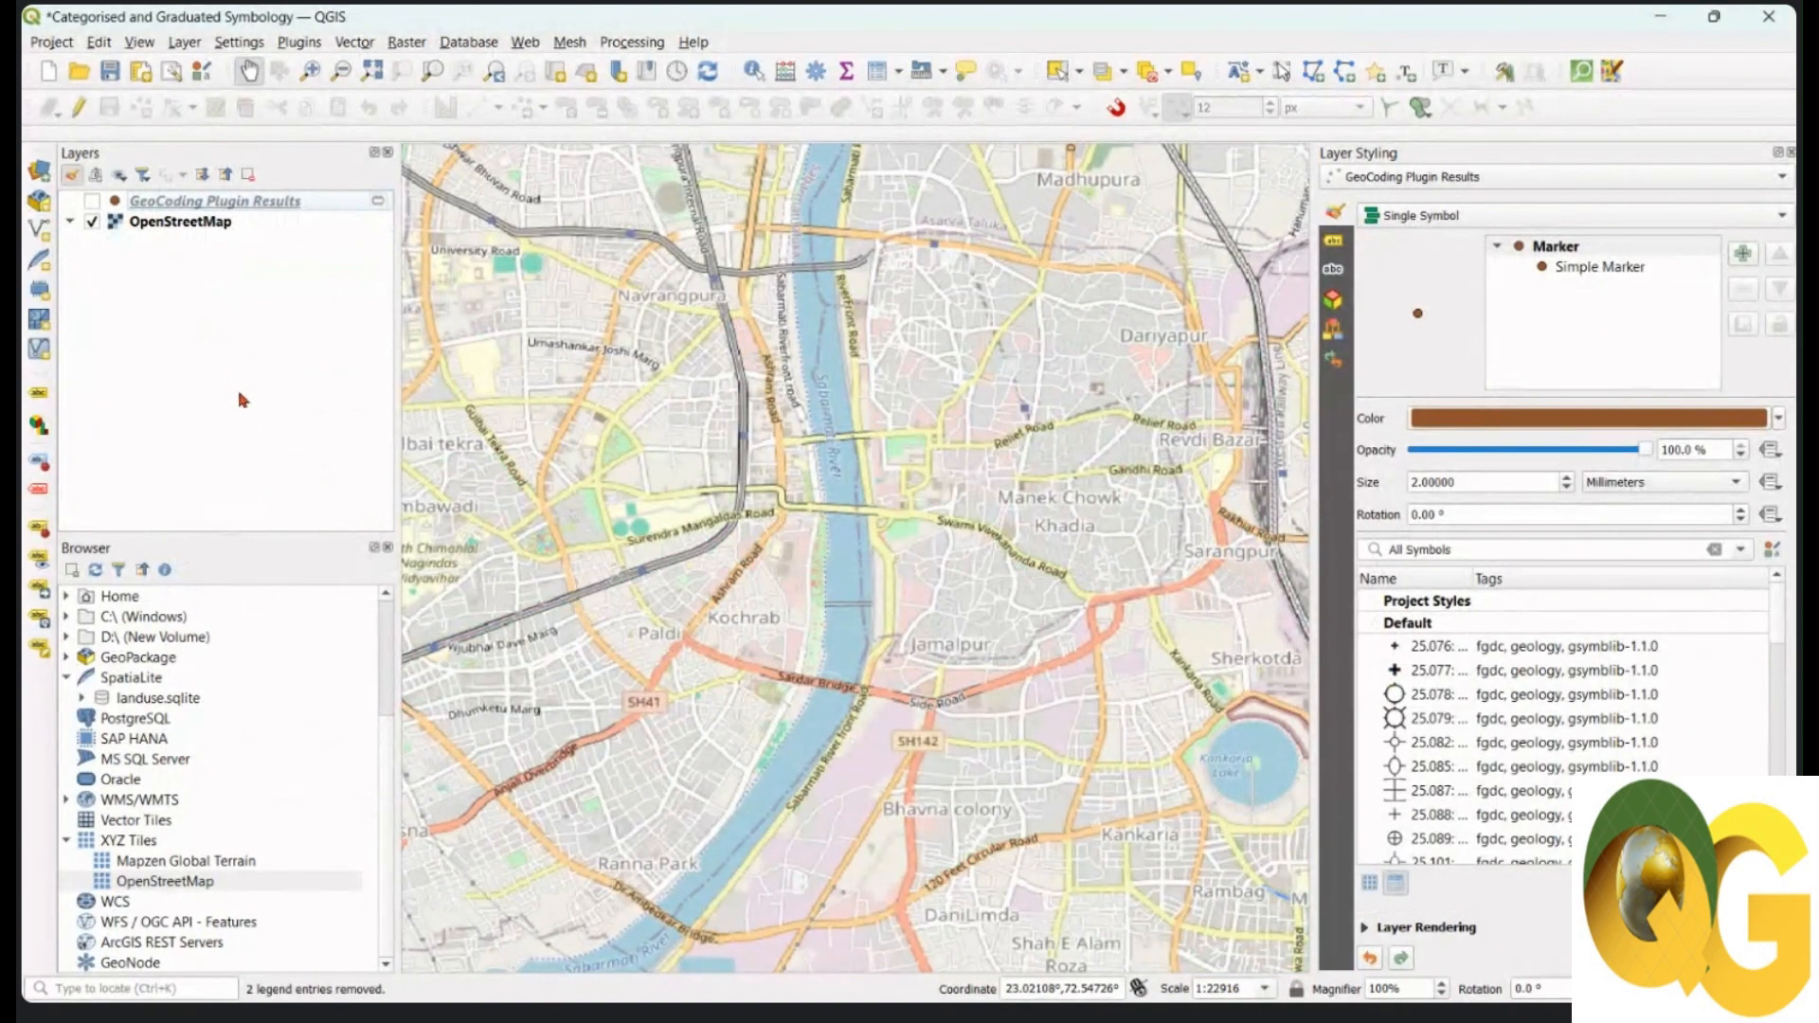
Step: Add india-village-census-2001-GJ.shp from the Browser and zoom to Gujarat's village polygons
scroll(216, 644, "up", 2)
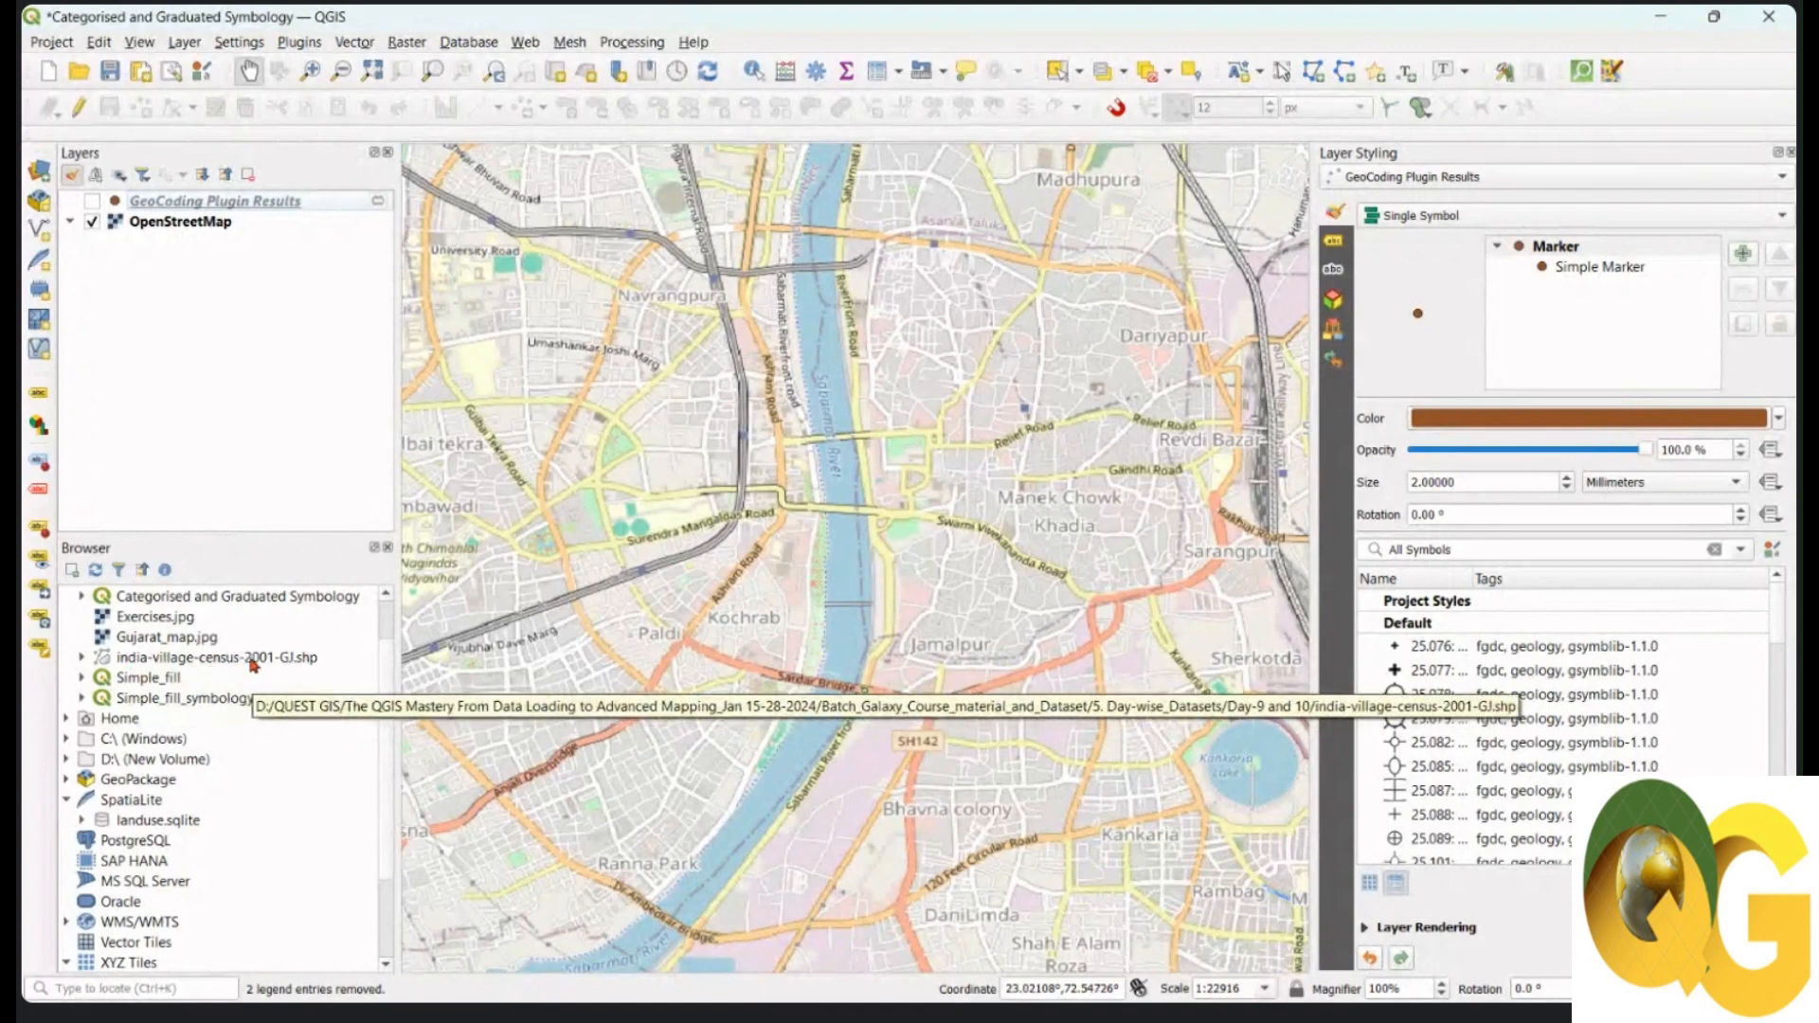
left_click_drag(228, 668, 834, 531)
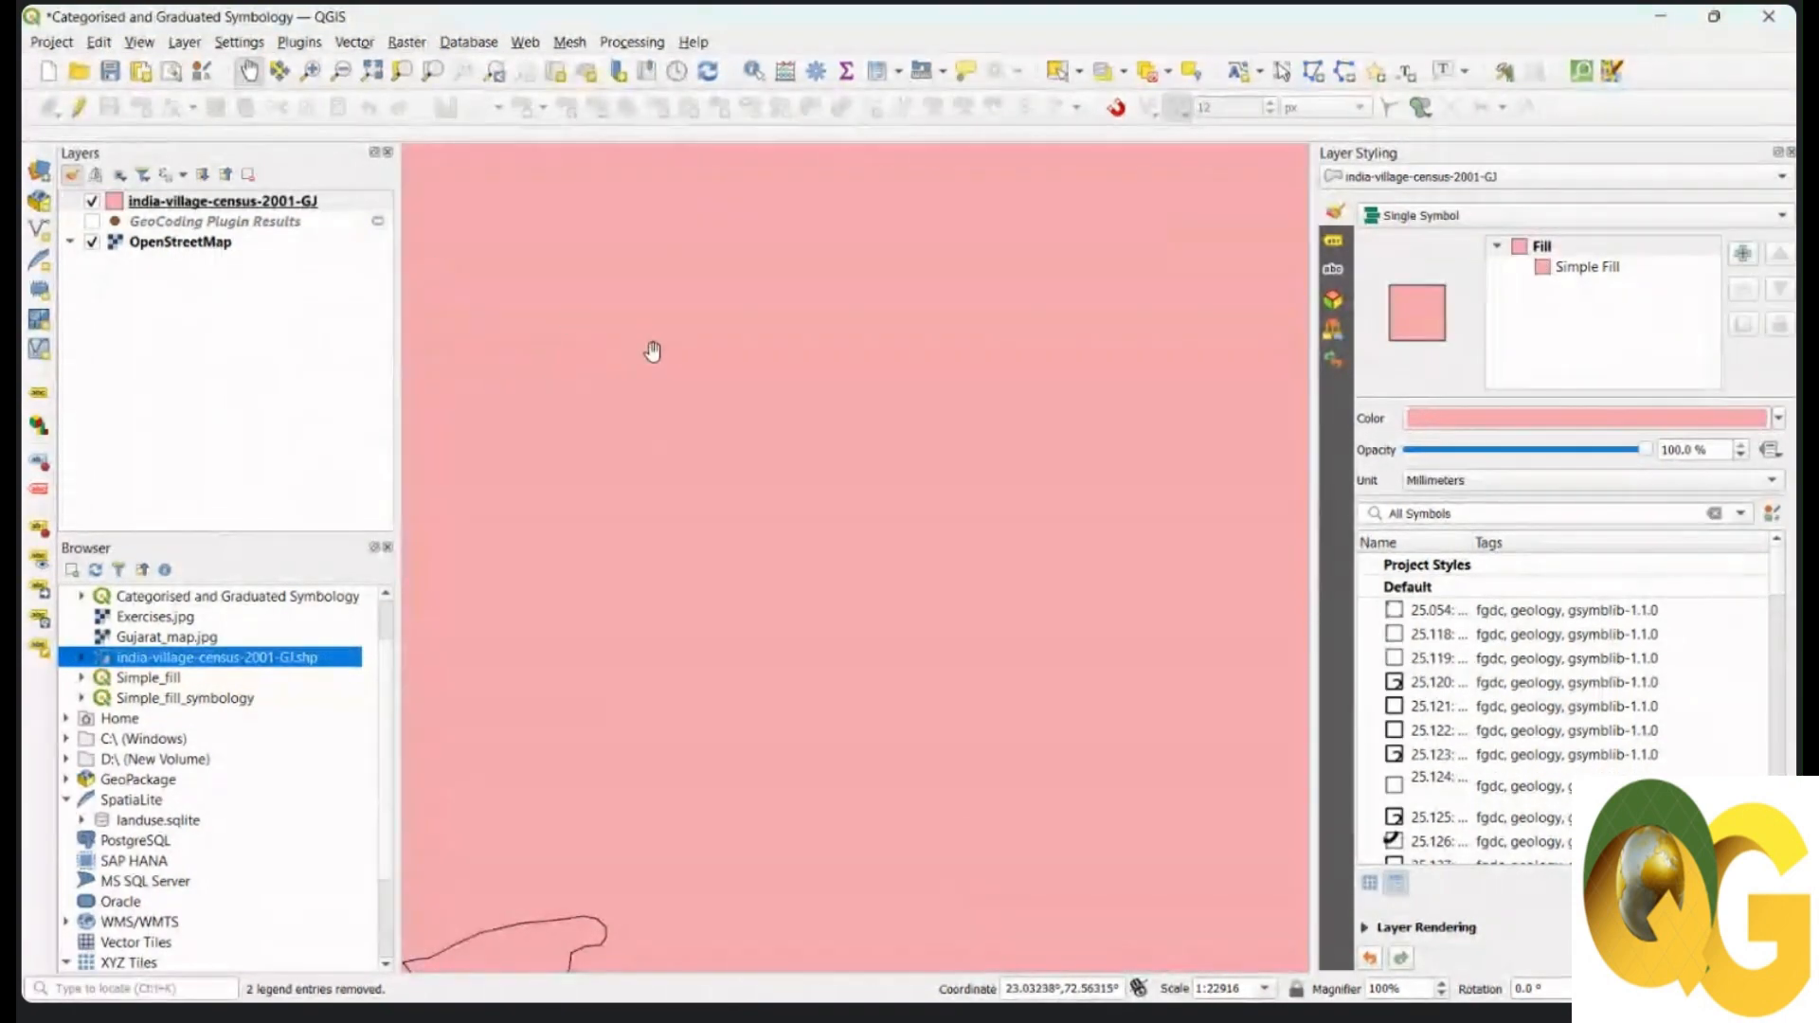
scroll(840, 435, "down", 5)
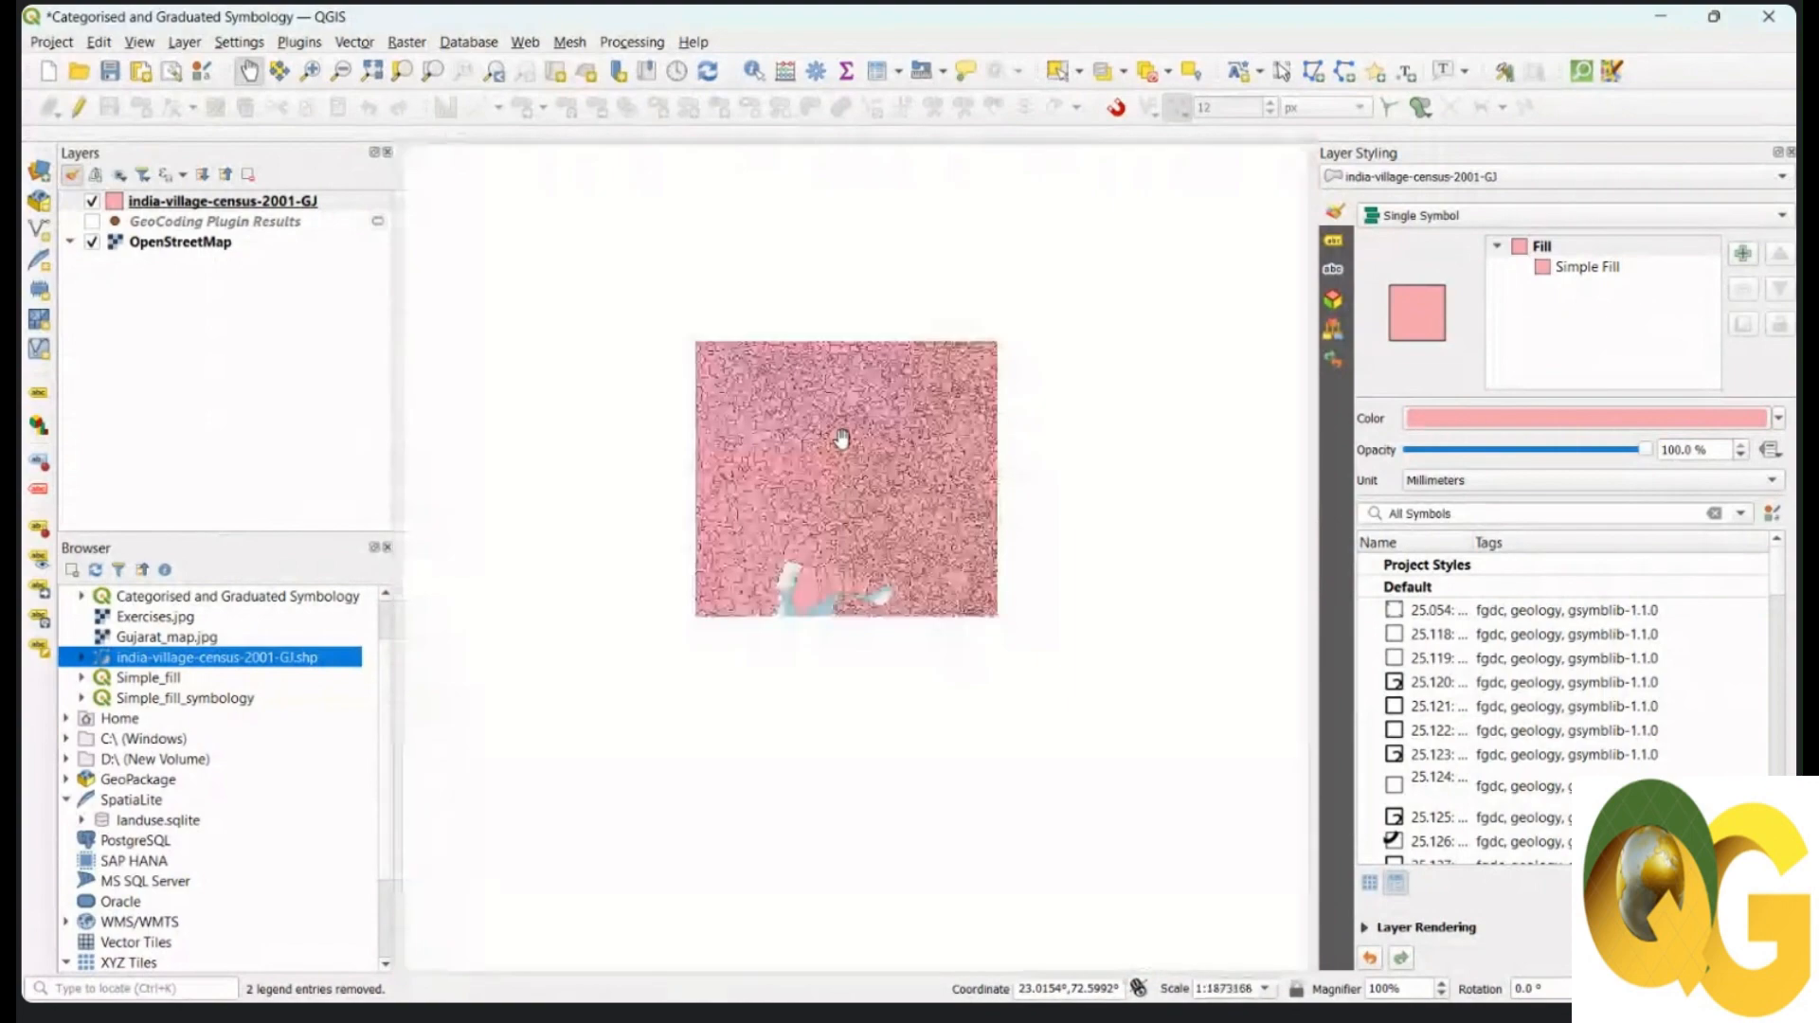
scroll(840, 435, "down", 3)
left_click_drag(819, 472, 827, 491)
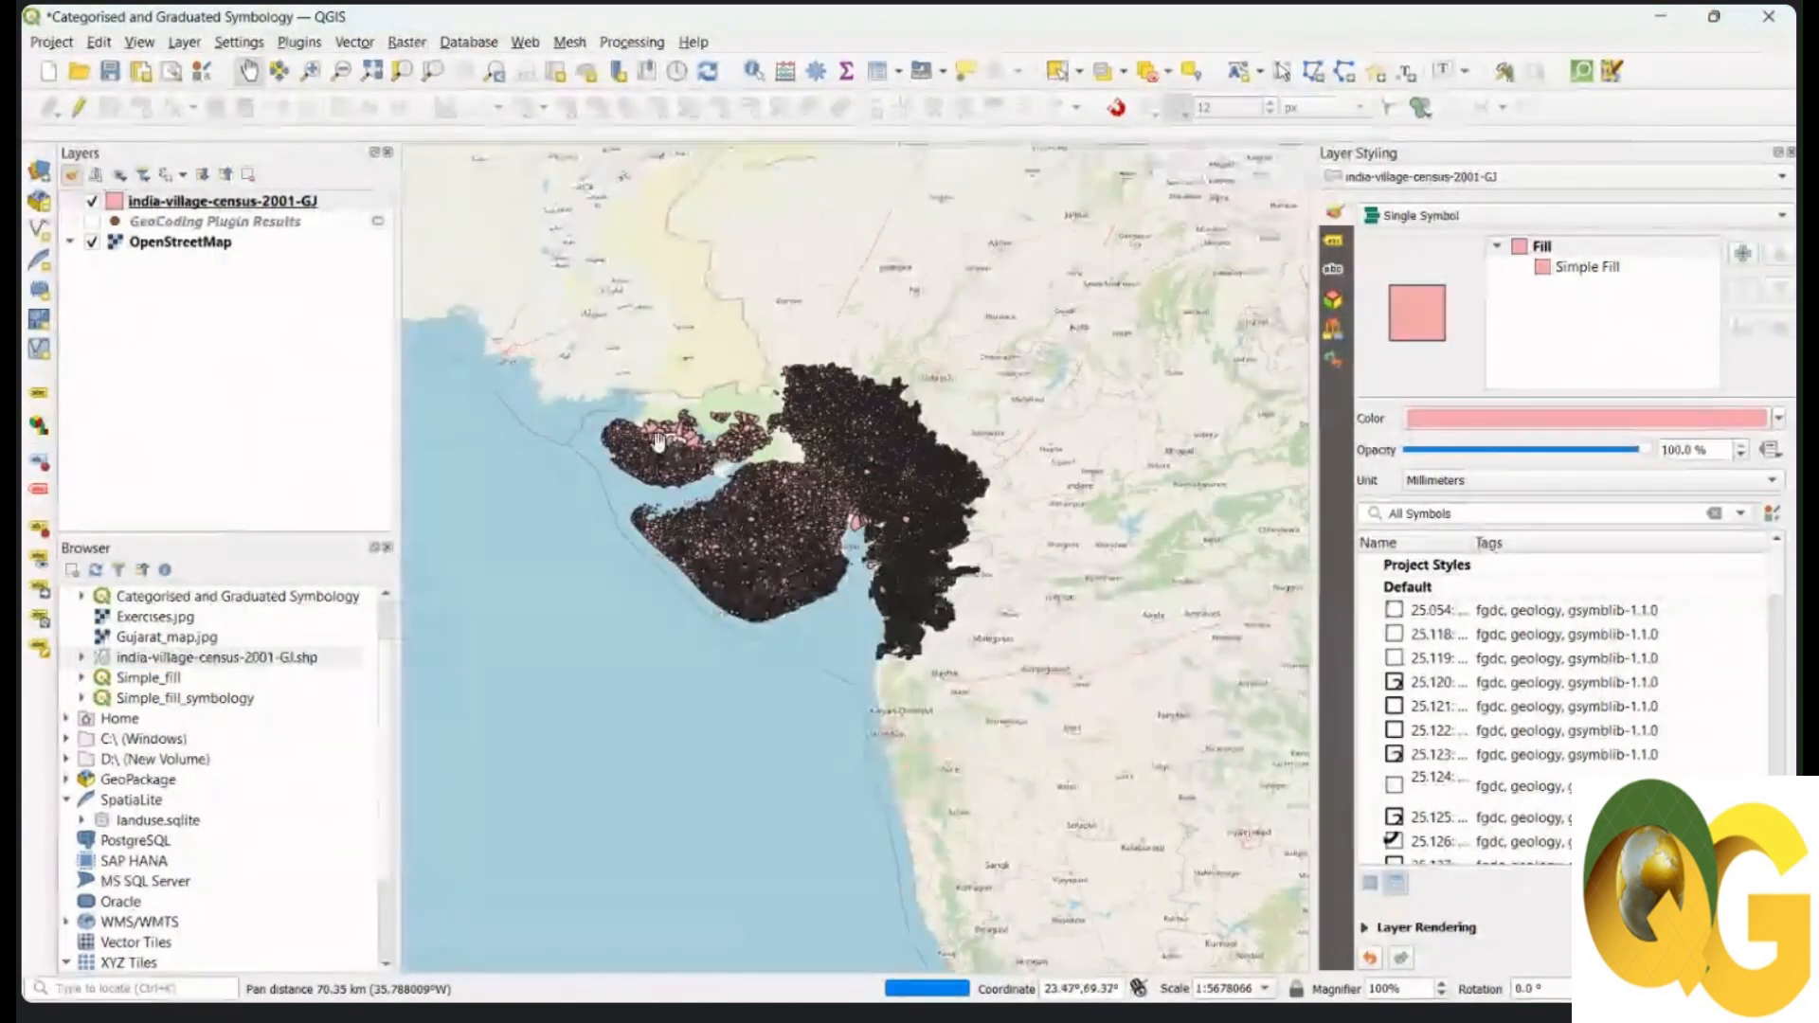
scroll(827, 491, "up", 2)
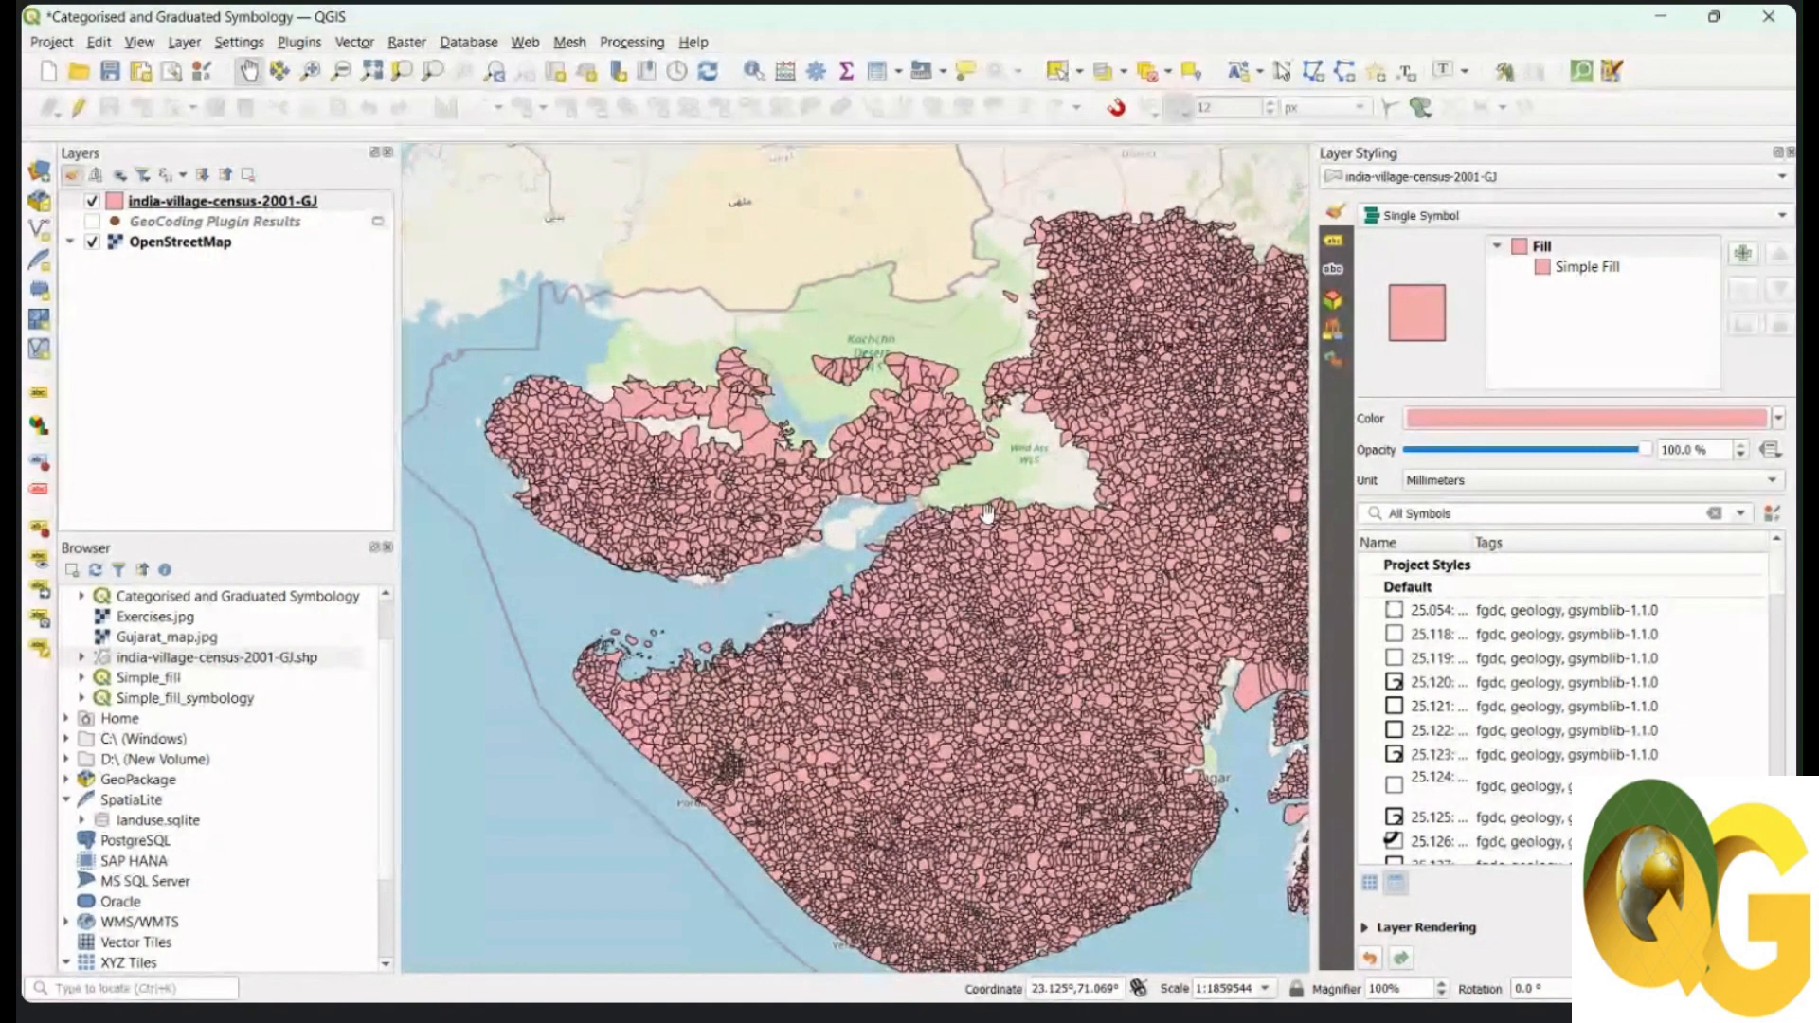
Step: Filter the village layer with "DISTRICT" = 'Kachchh'
left_click(258, 206)
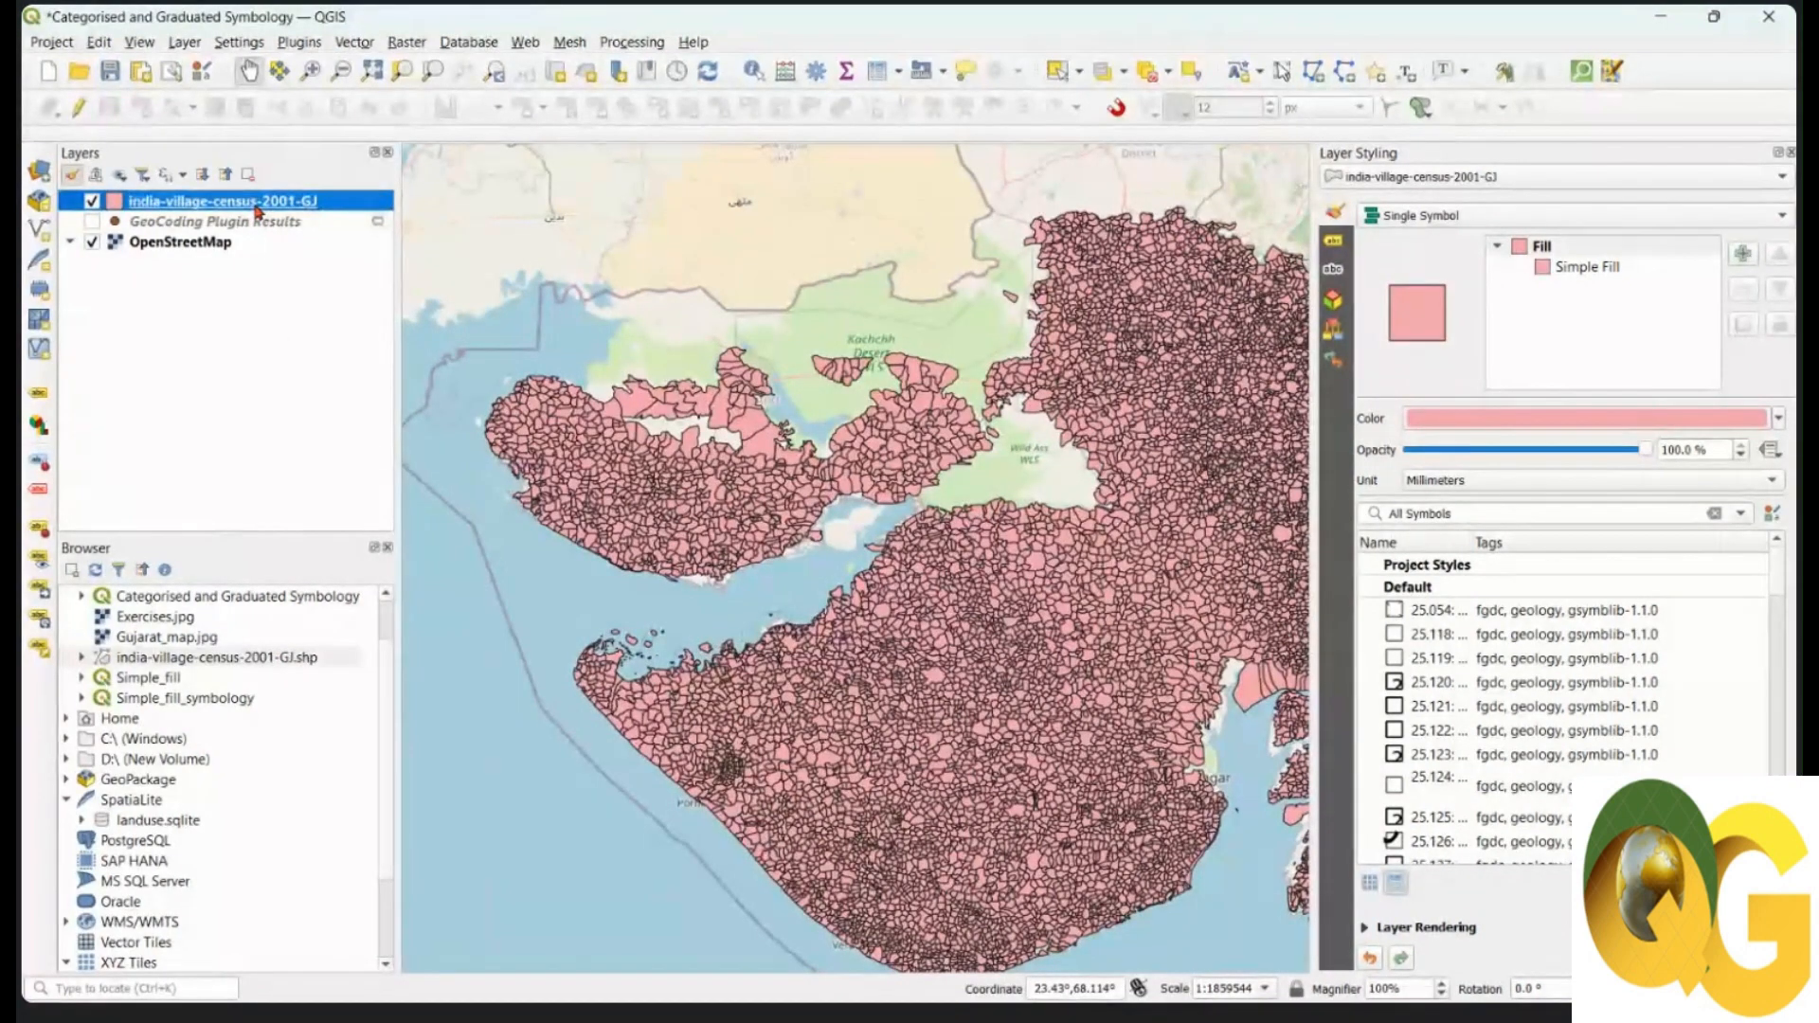
right_click(258, 209)
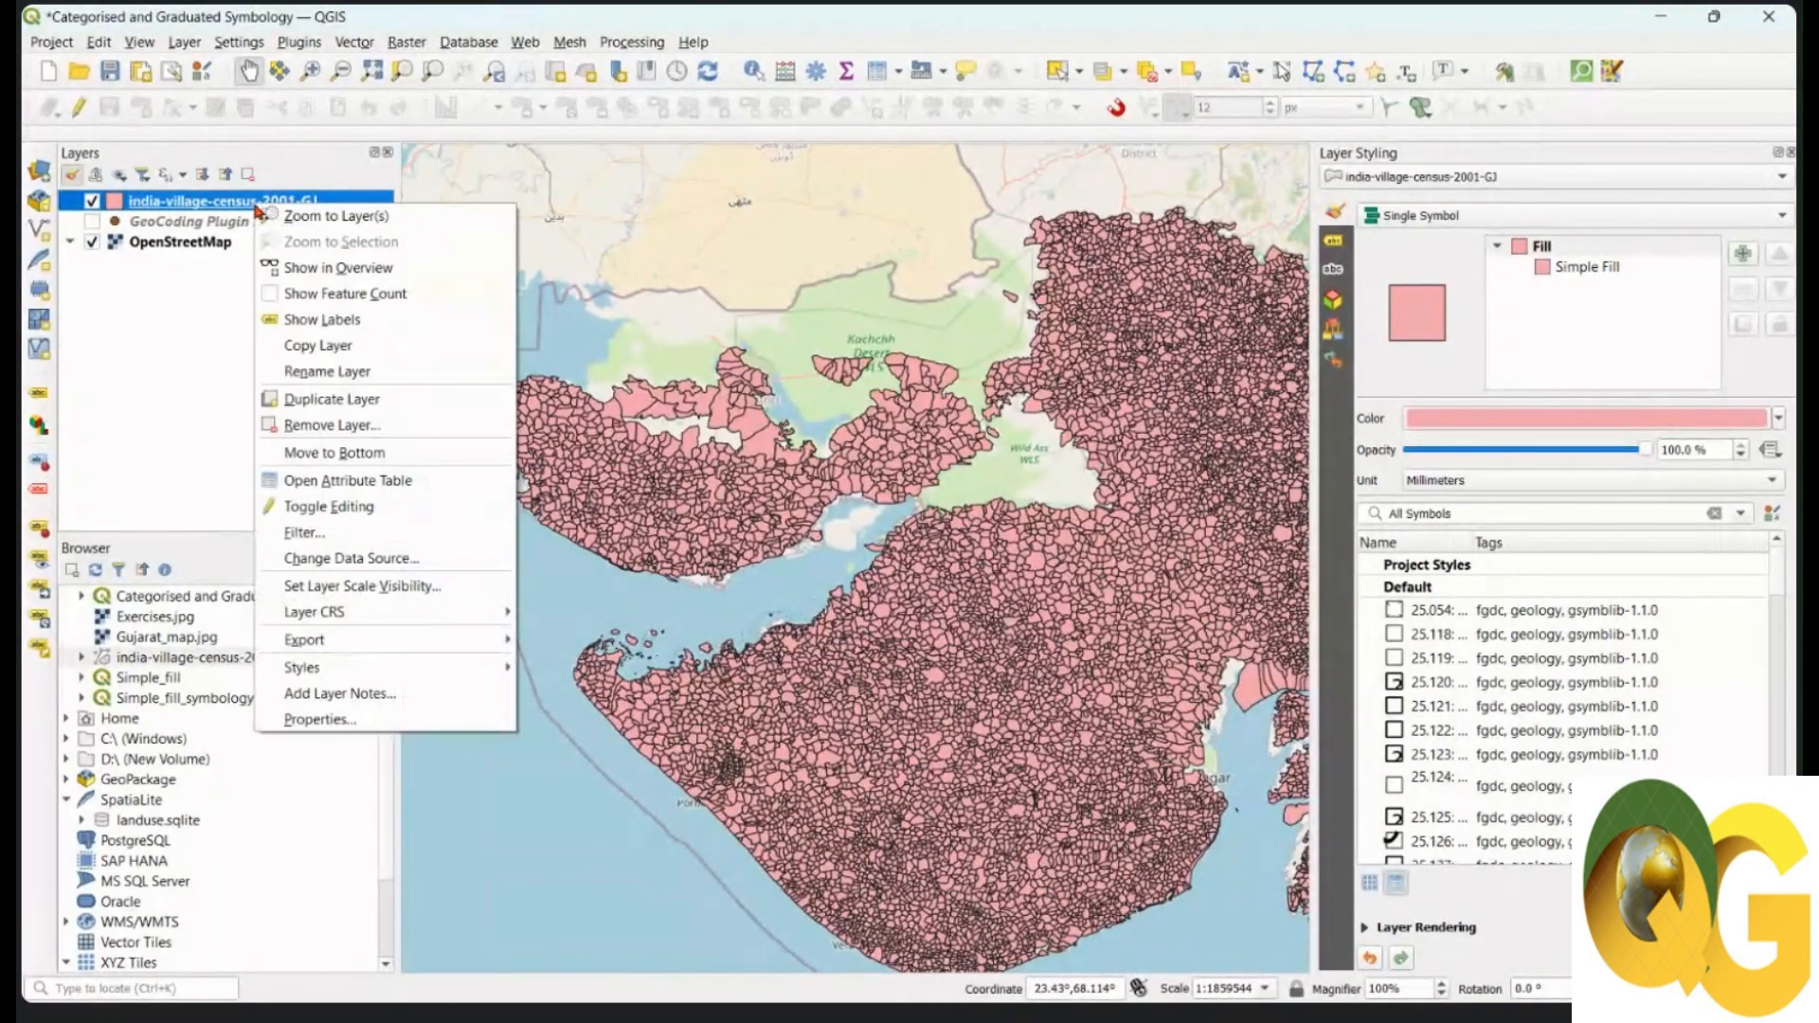
left_click(333, 534)
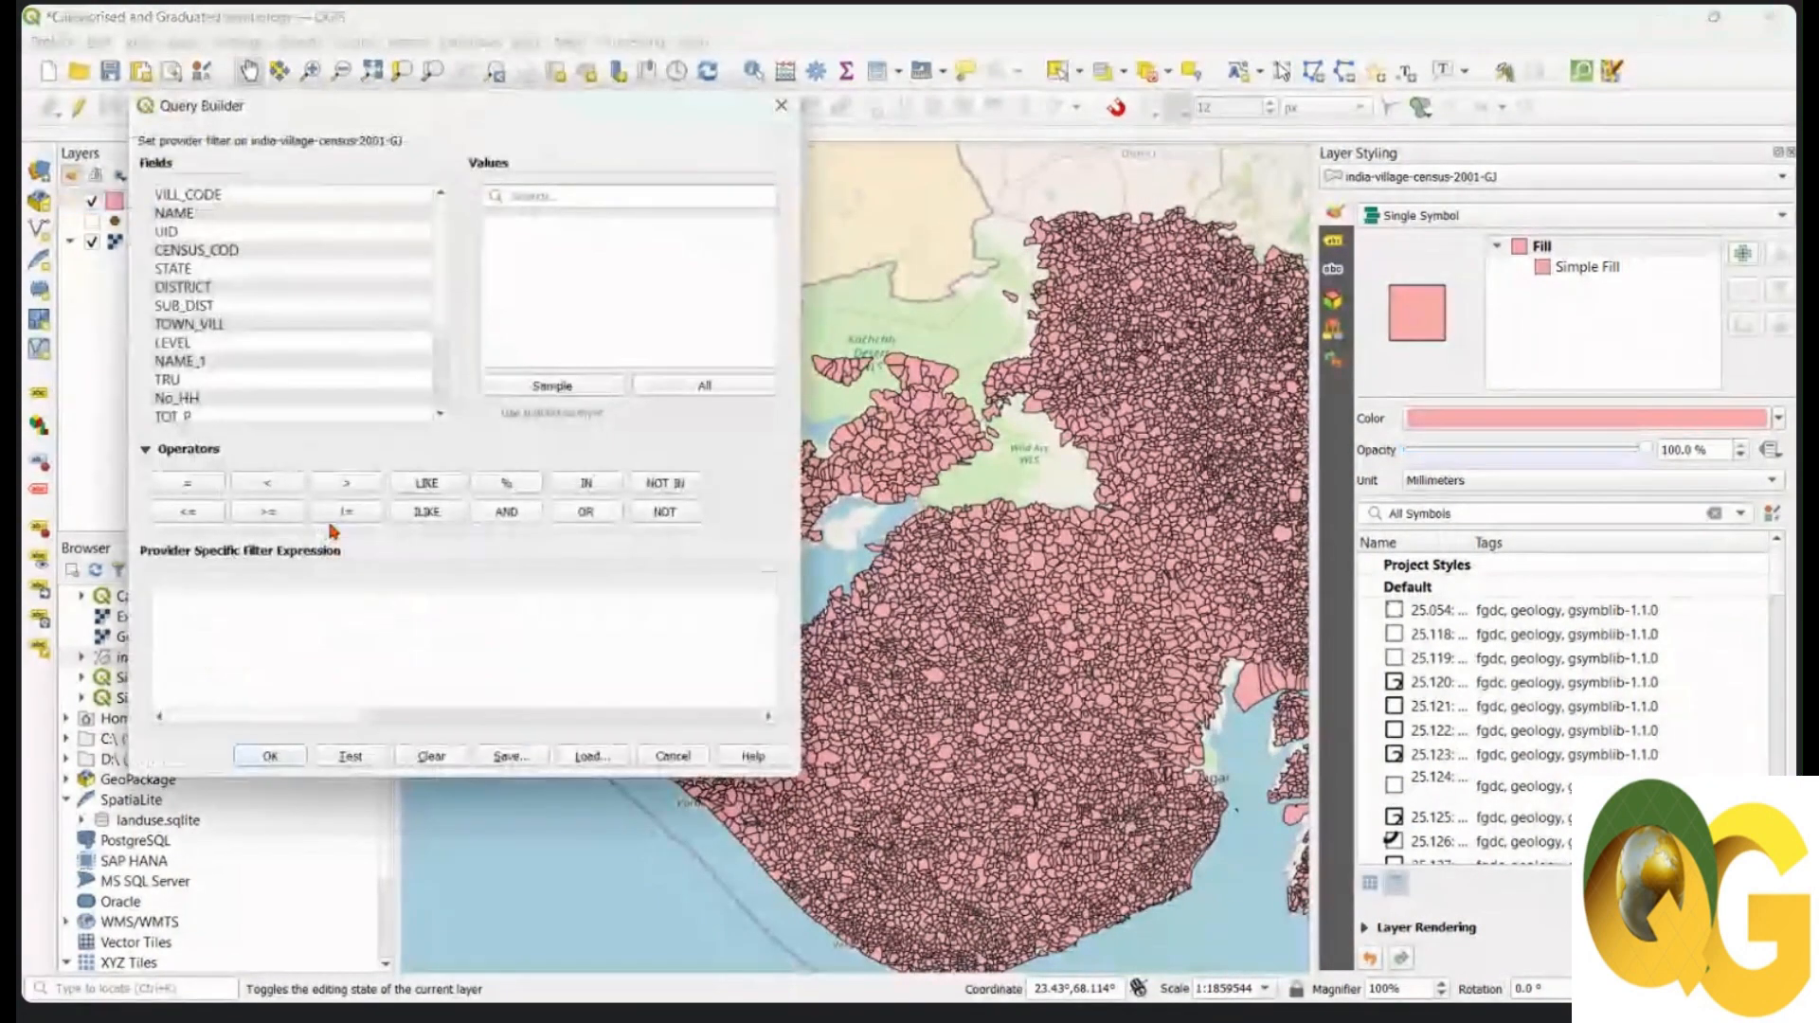
double_click(218, 287)
left_click(194, 484)
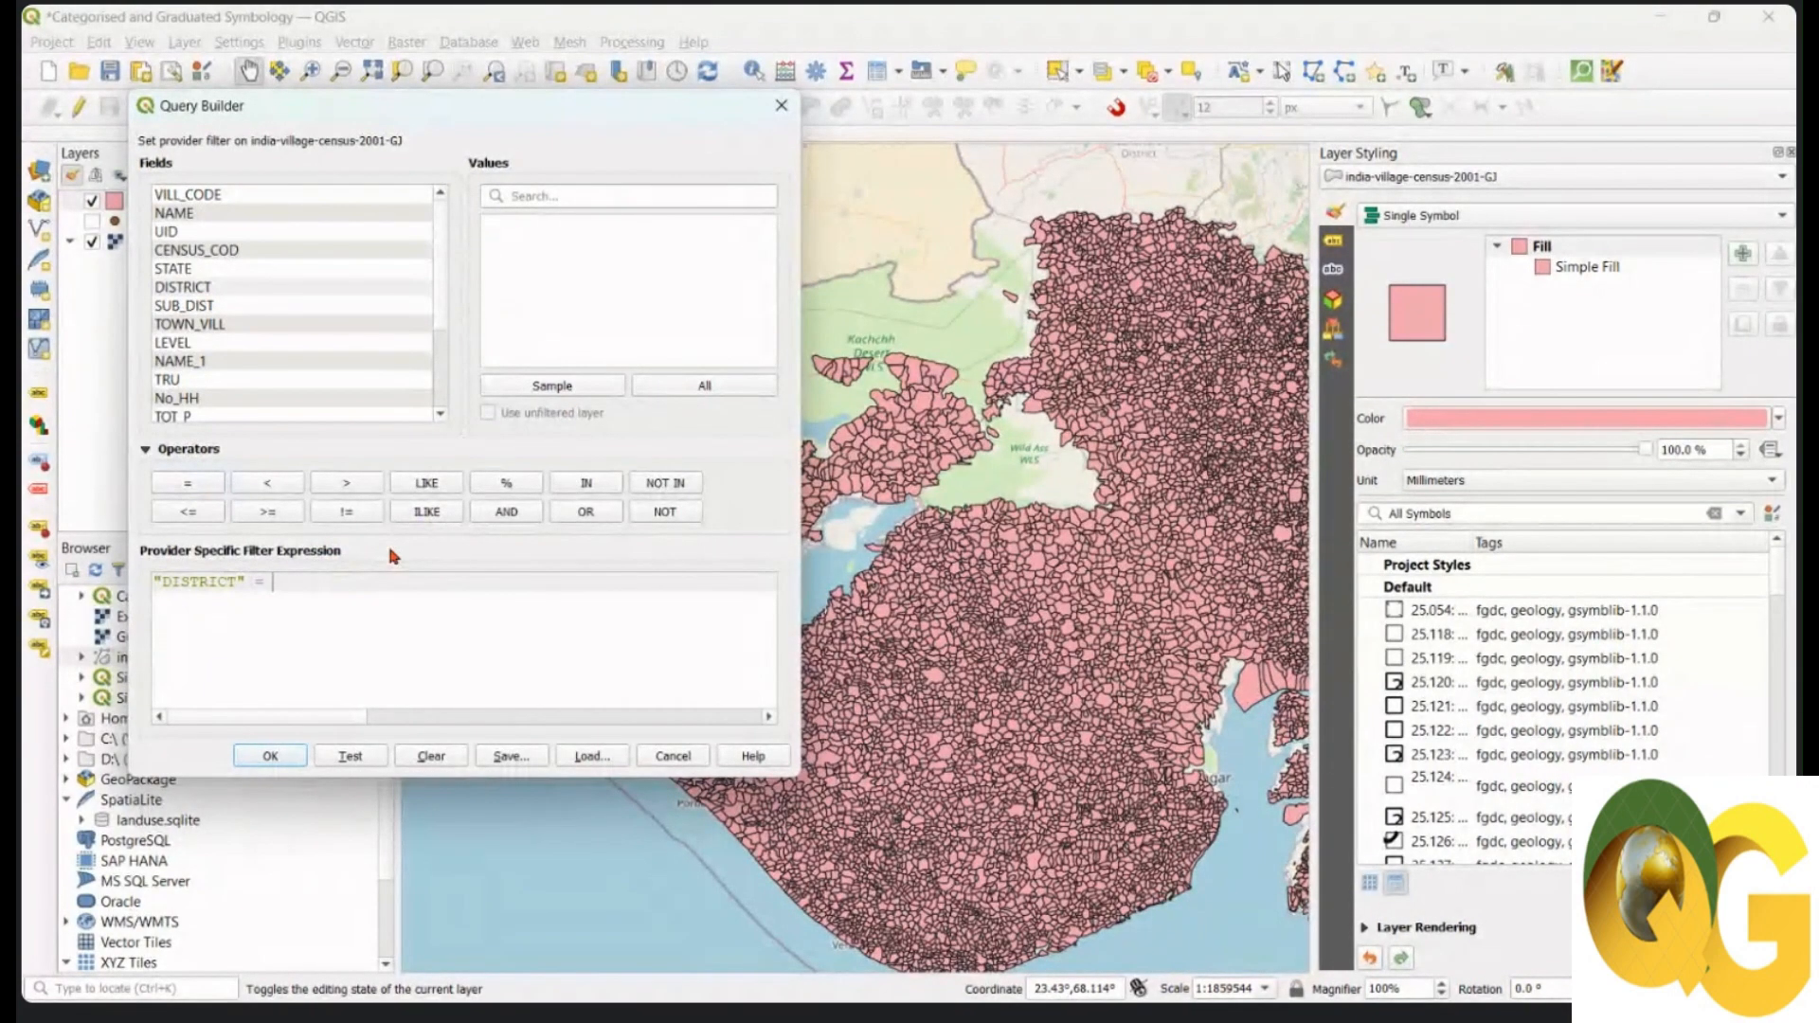
type("'Kachchh'")
left_click(273, 755)
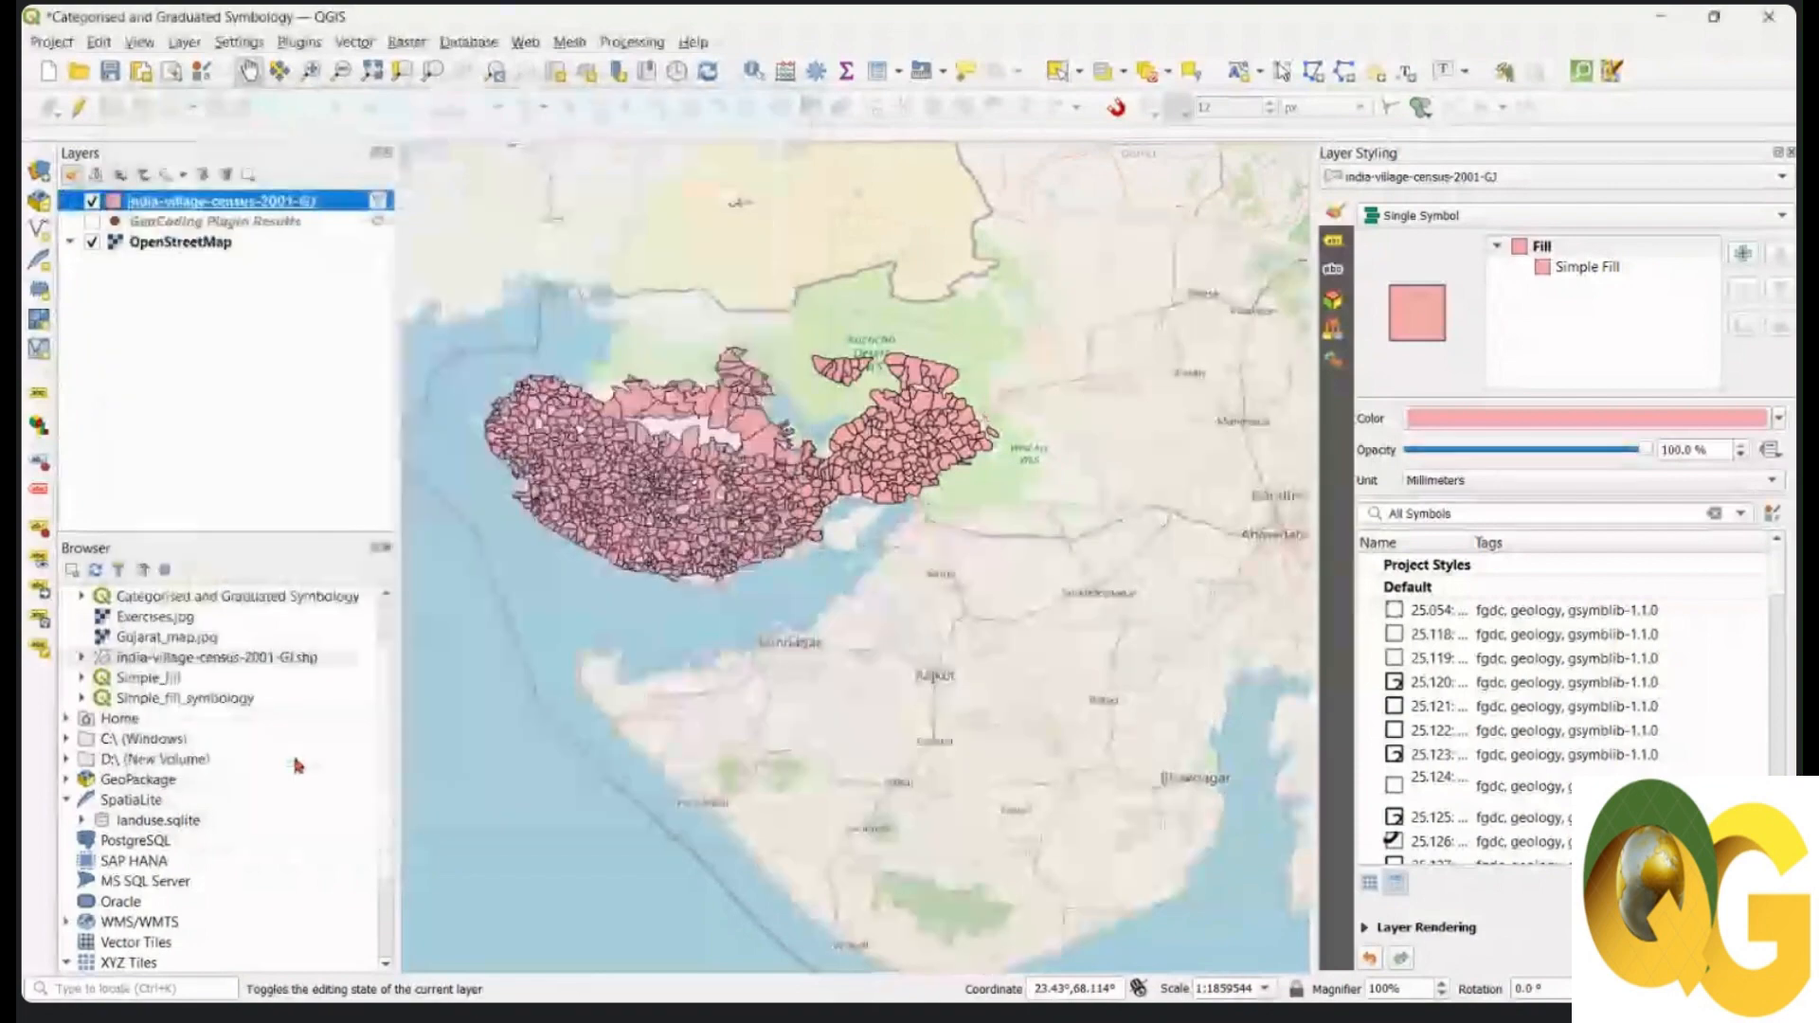
Step: Centre the map on Kachchh and open the attribute table of its 953 villages
left_click_drag(618, 449, 723, 542)
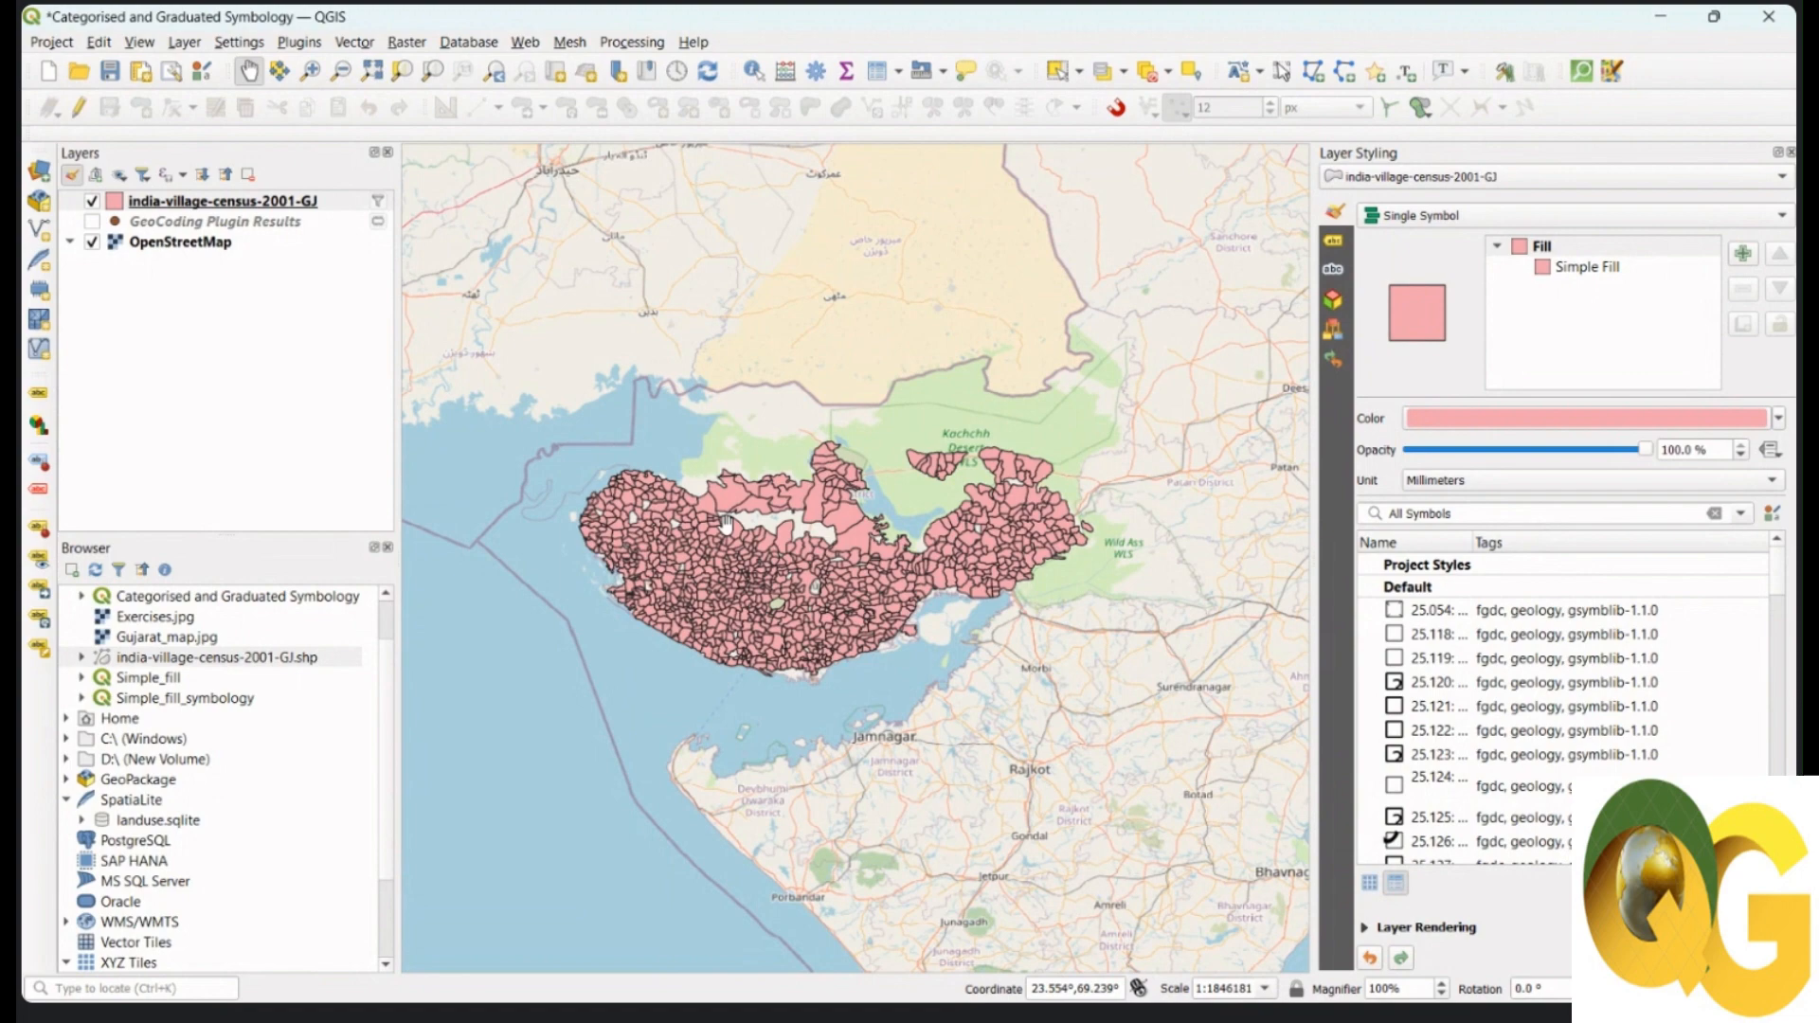
scroll(727, 524, "up", 2)
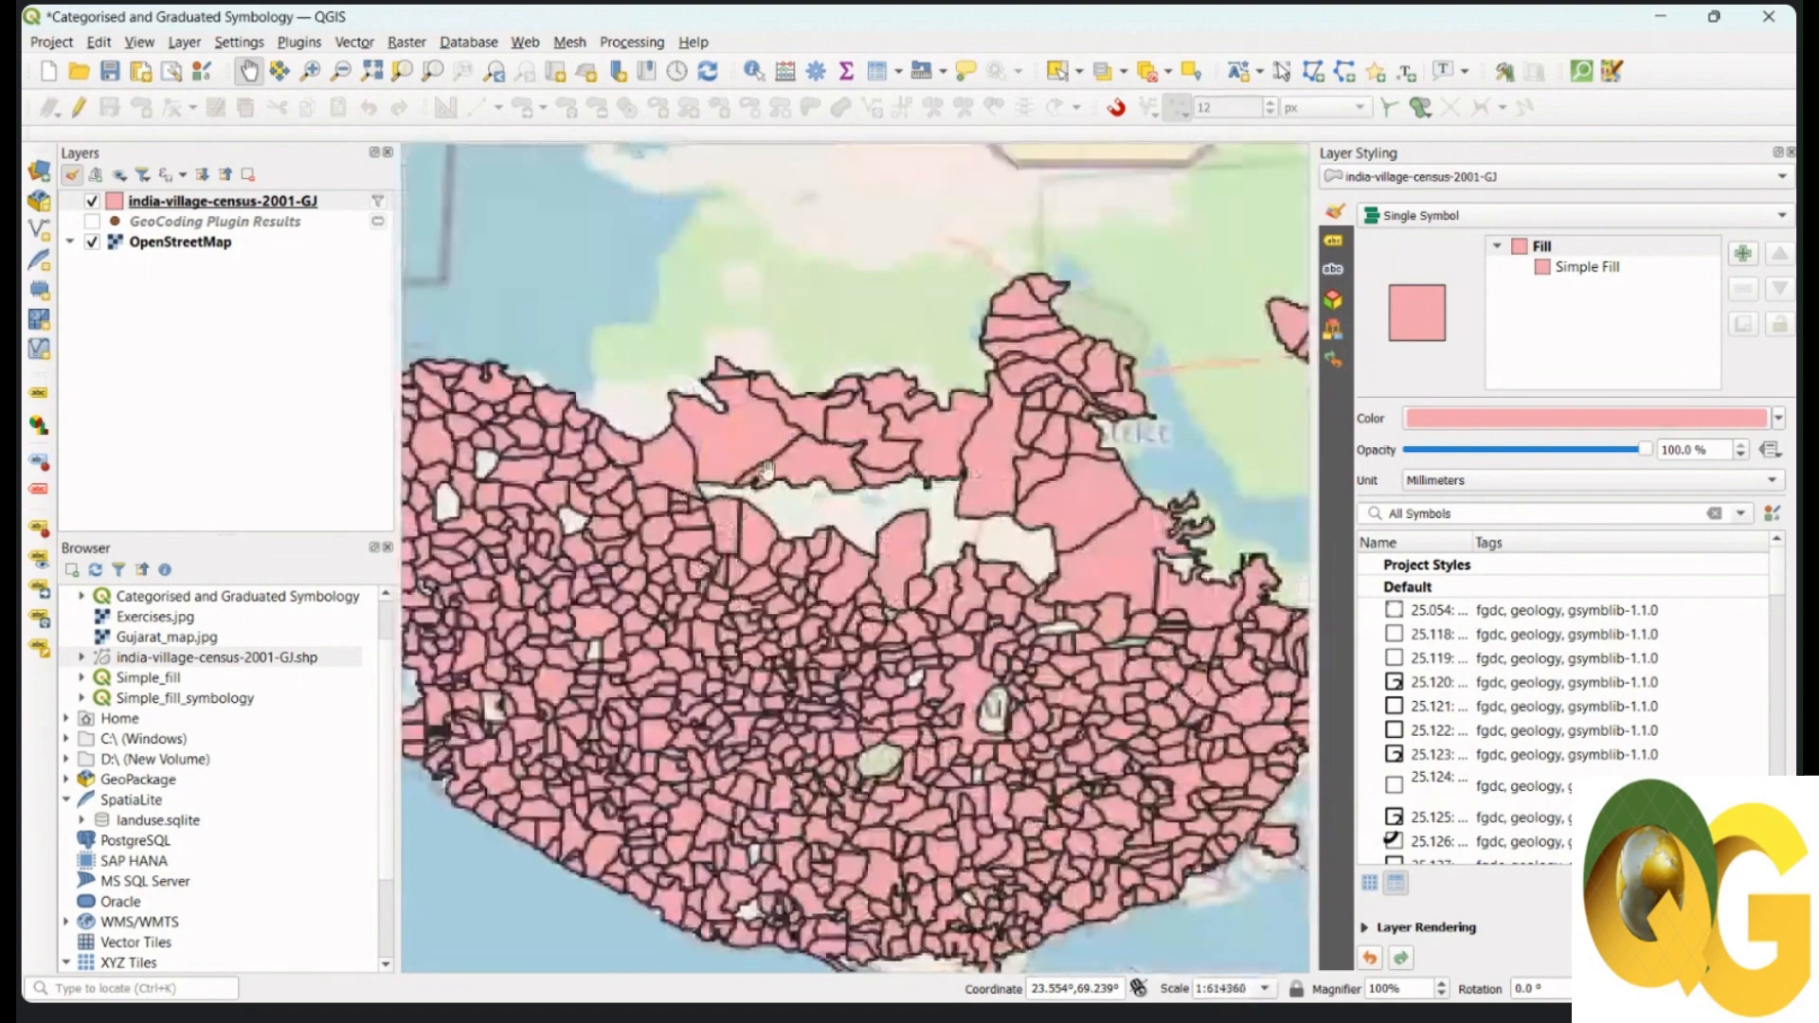
left_click_drag(973, 617, 1022, 599)
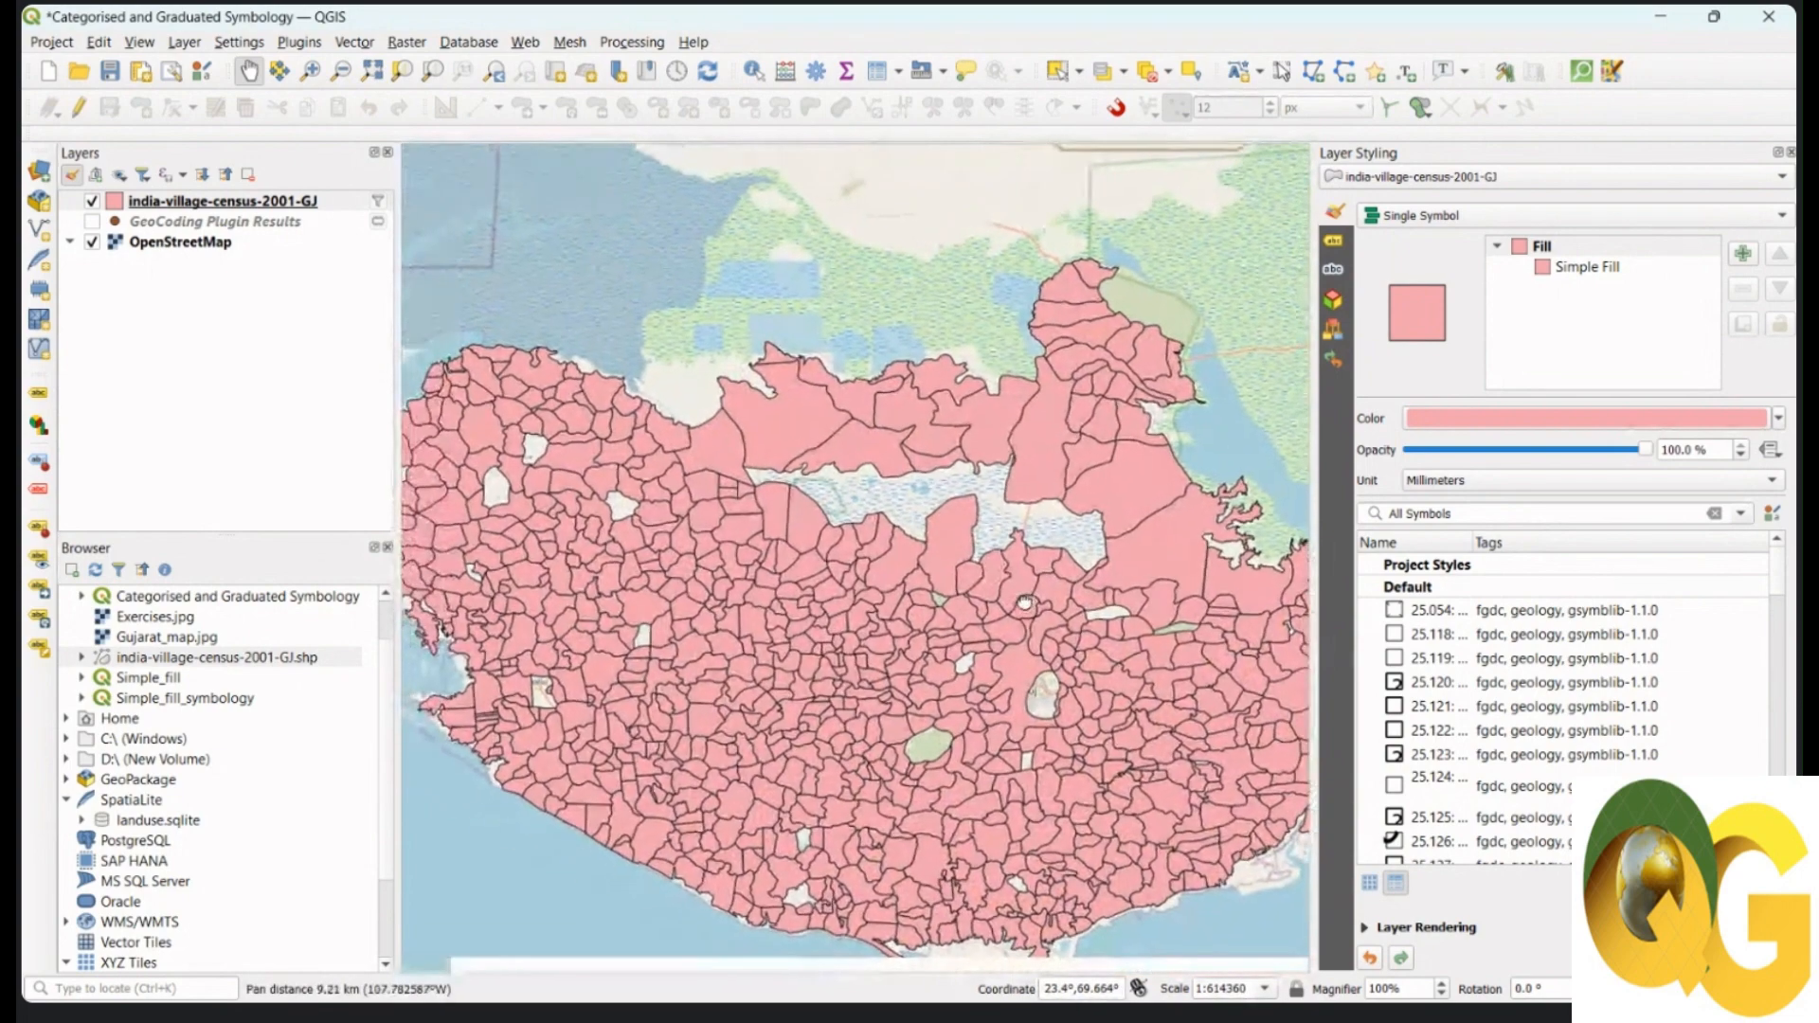
left_click(232, 201)
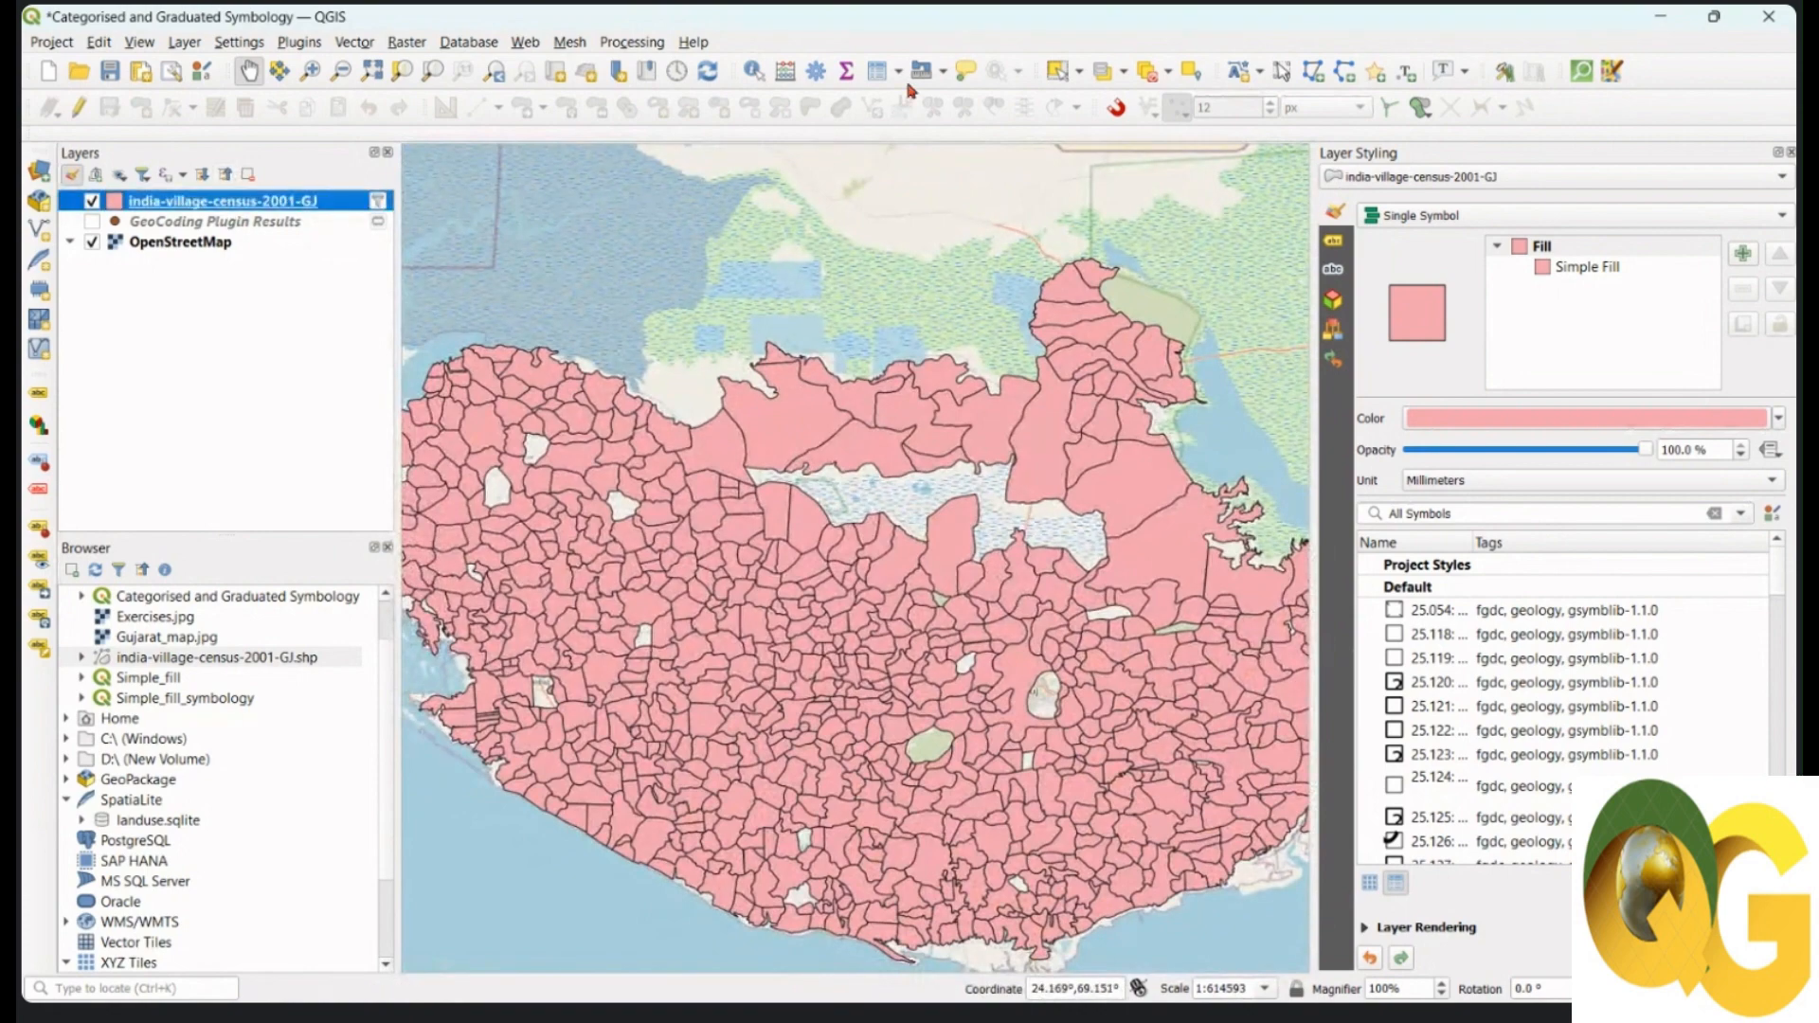
left_click(879, 71)
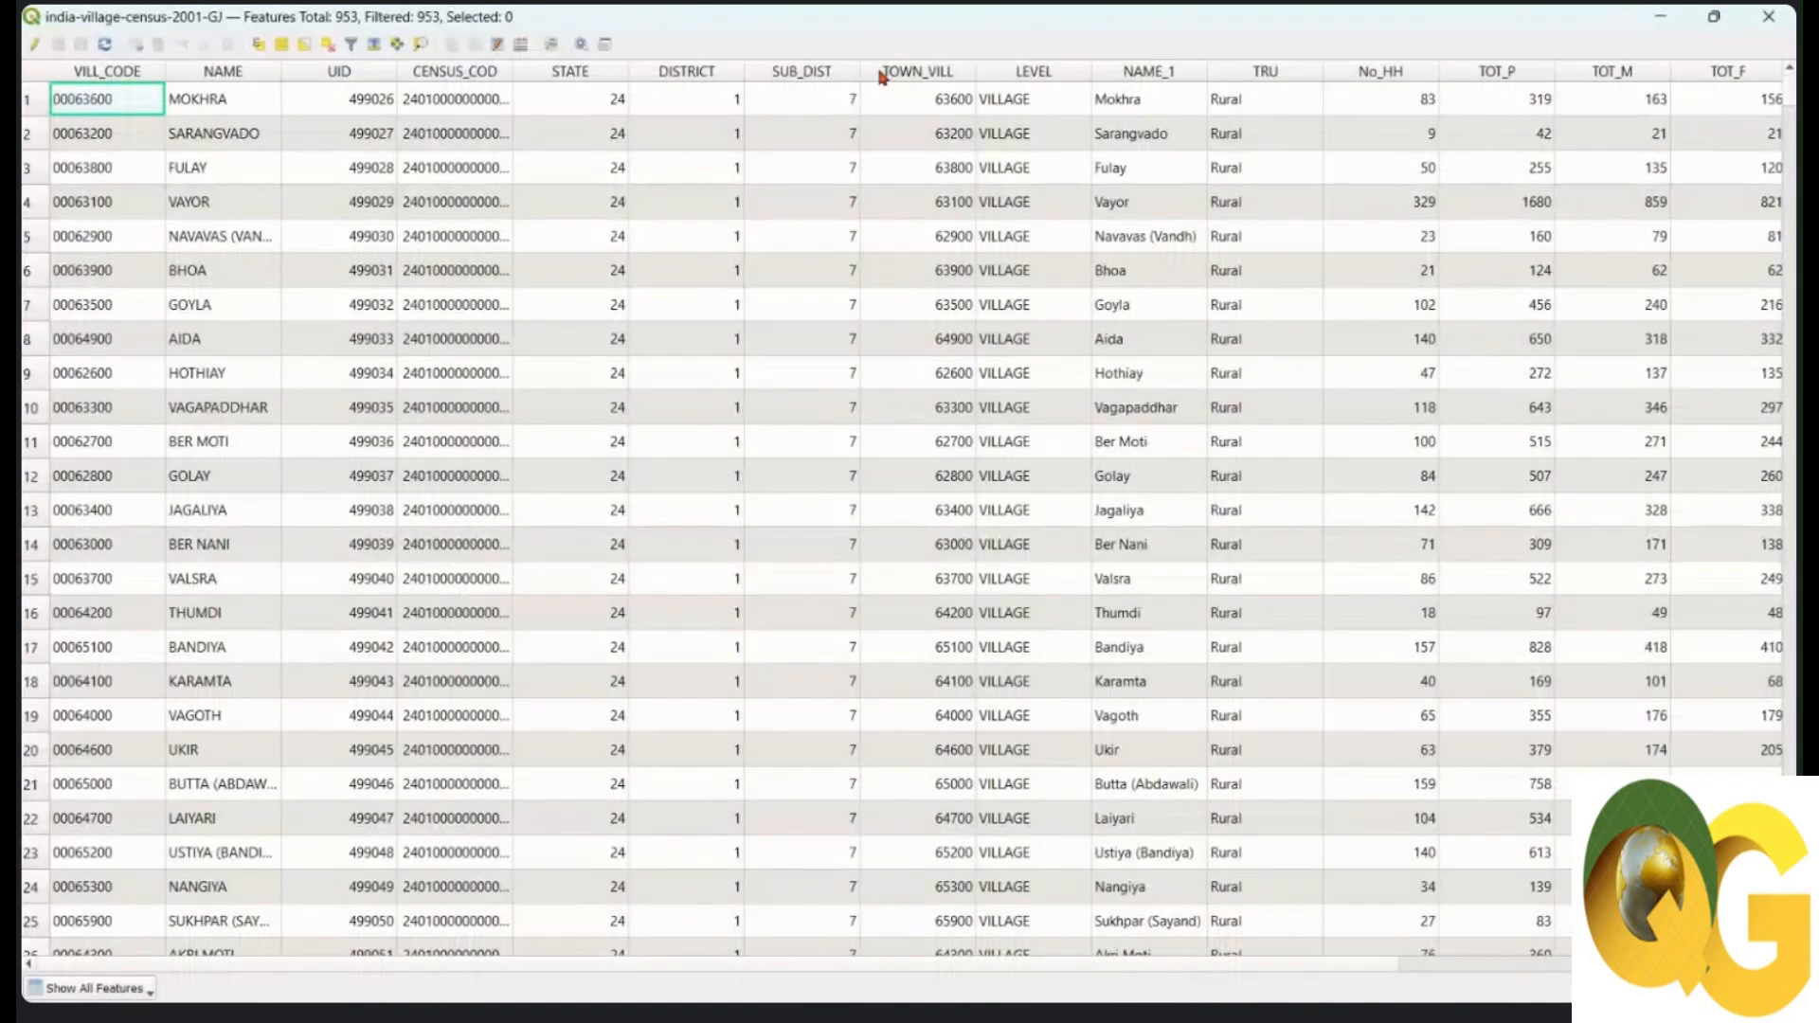
Step: Scroll through the census table's columns, toggling editing on and off, then close it
left_click_drag(584, 965, 1151, 995)
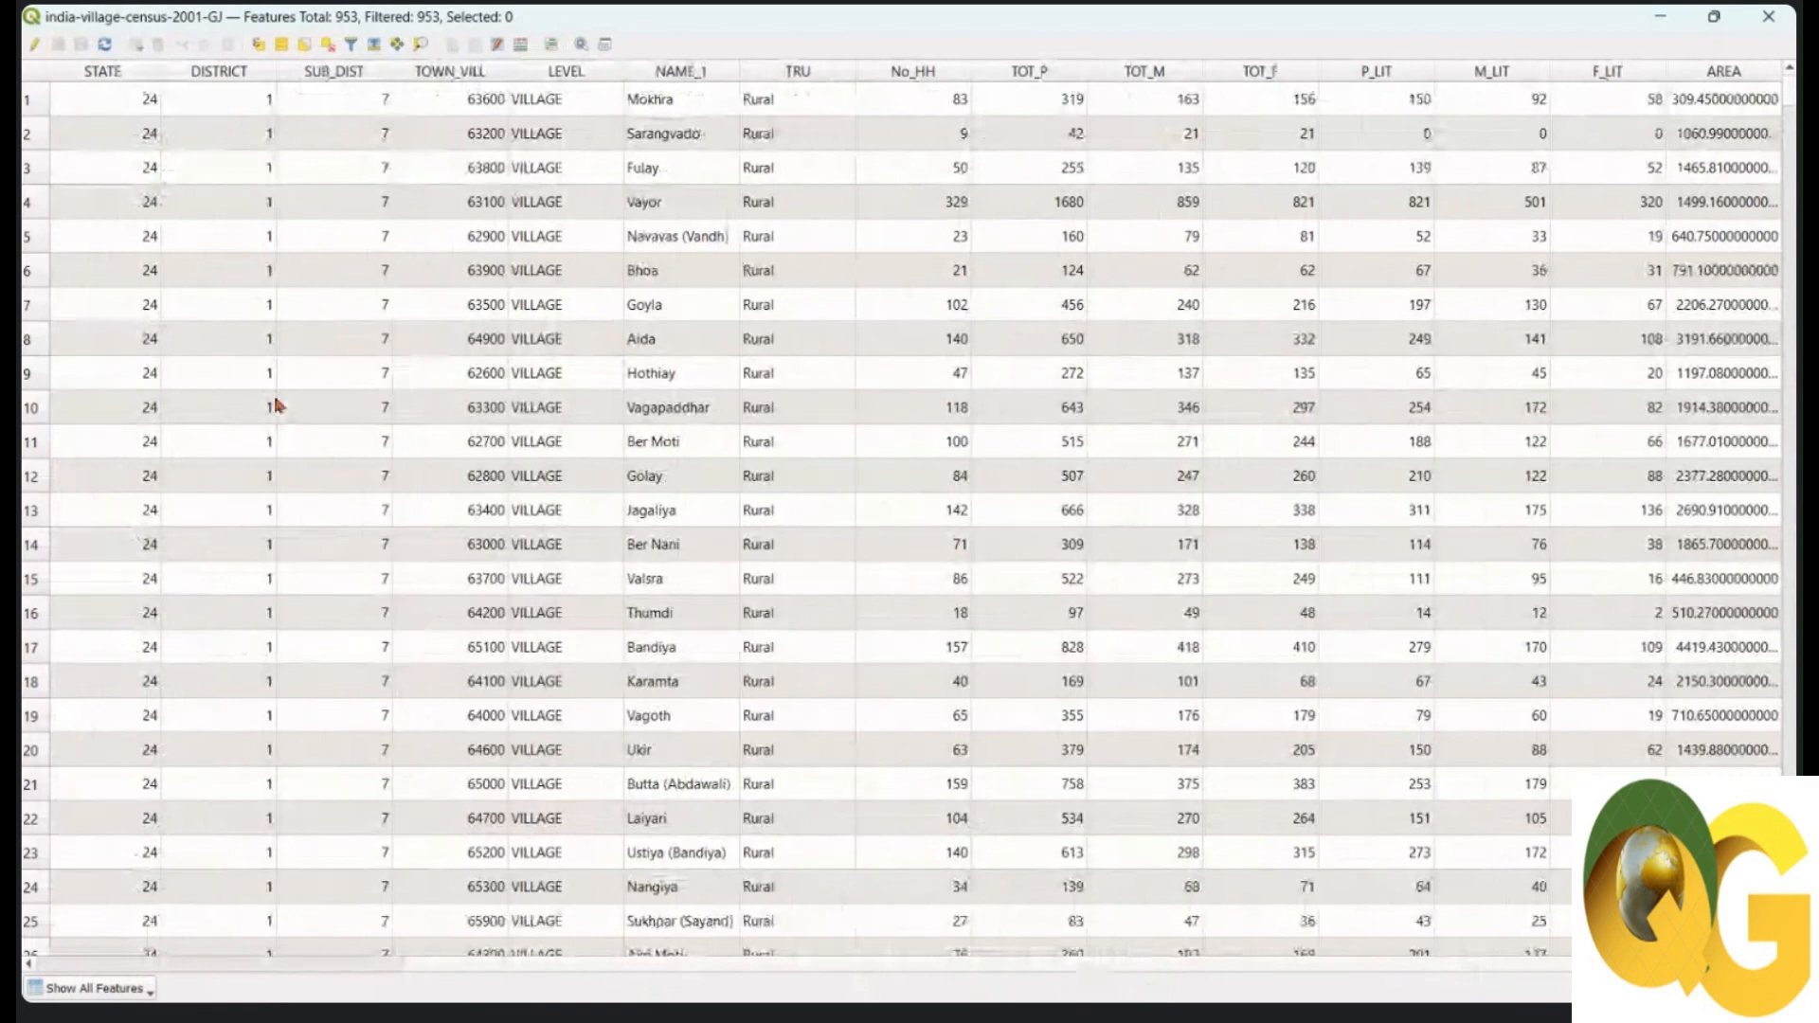
left_click(34, 45)
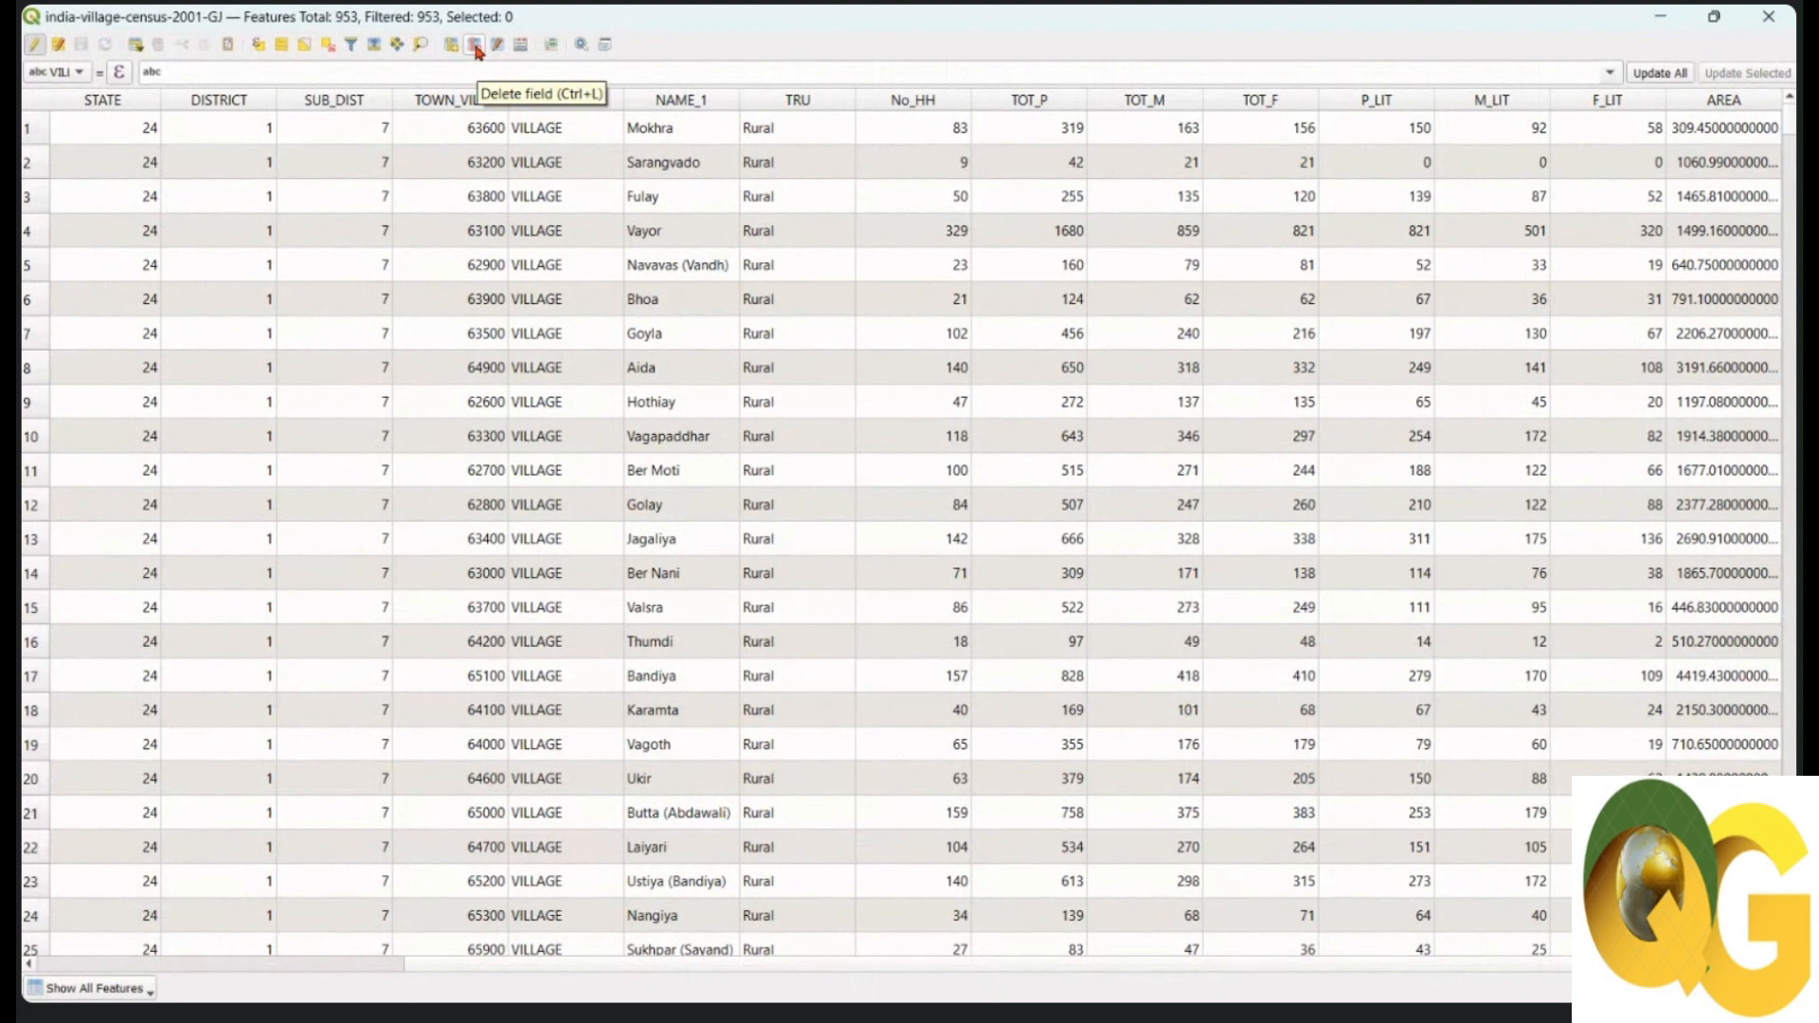
left_click(35, 44)
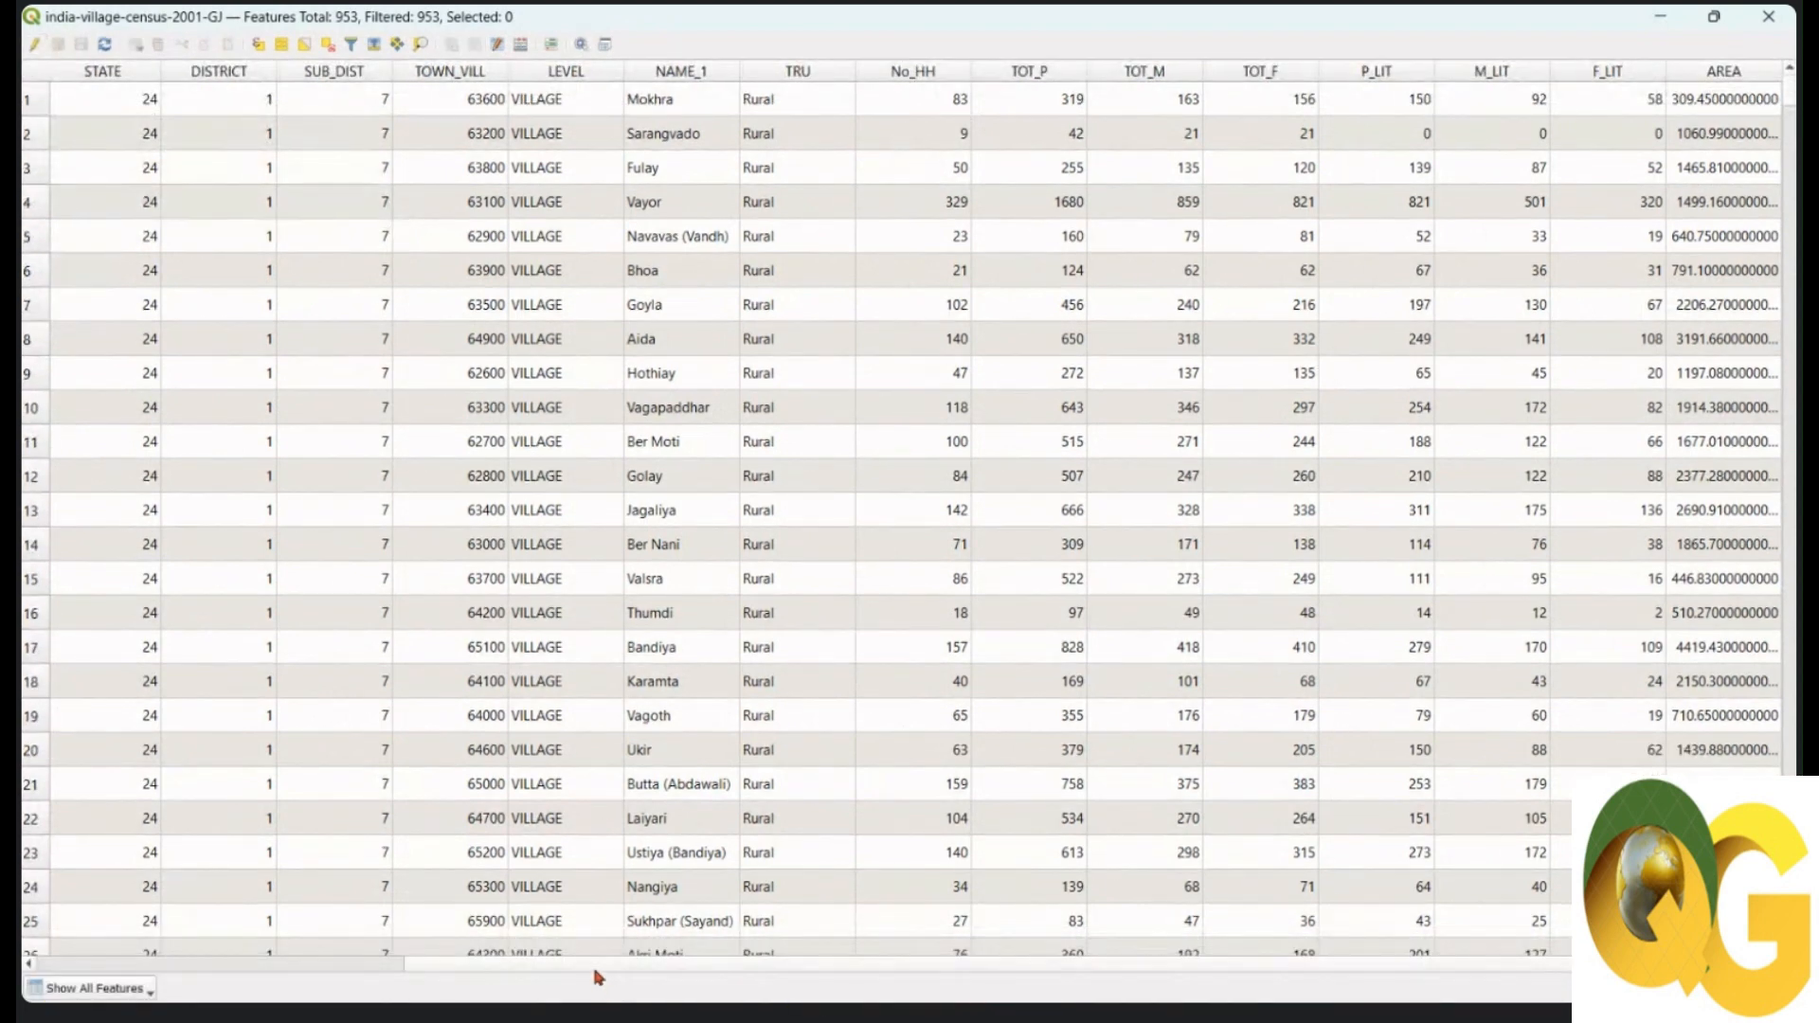
left_click_drag(594, 969, 338, 981)
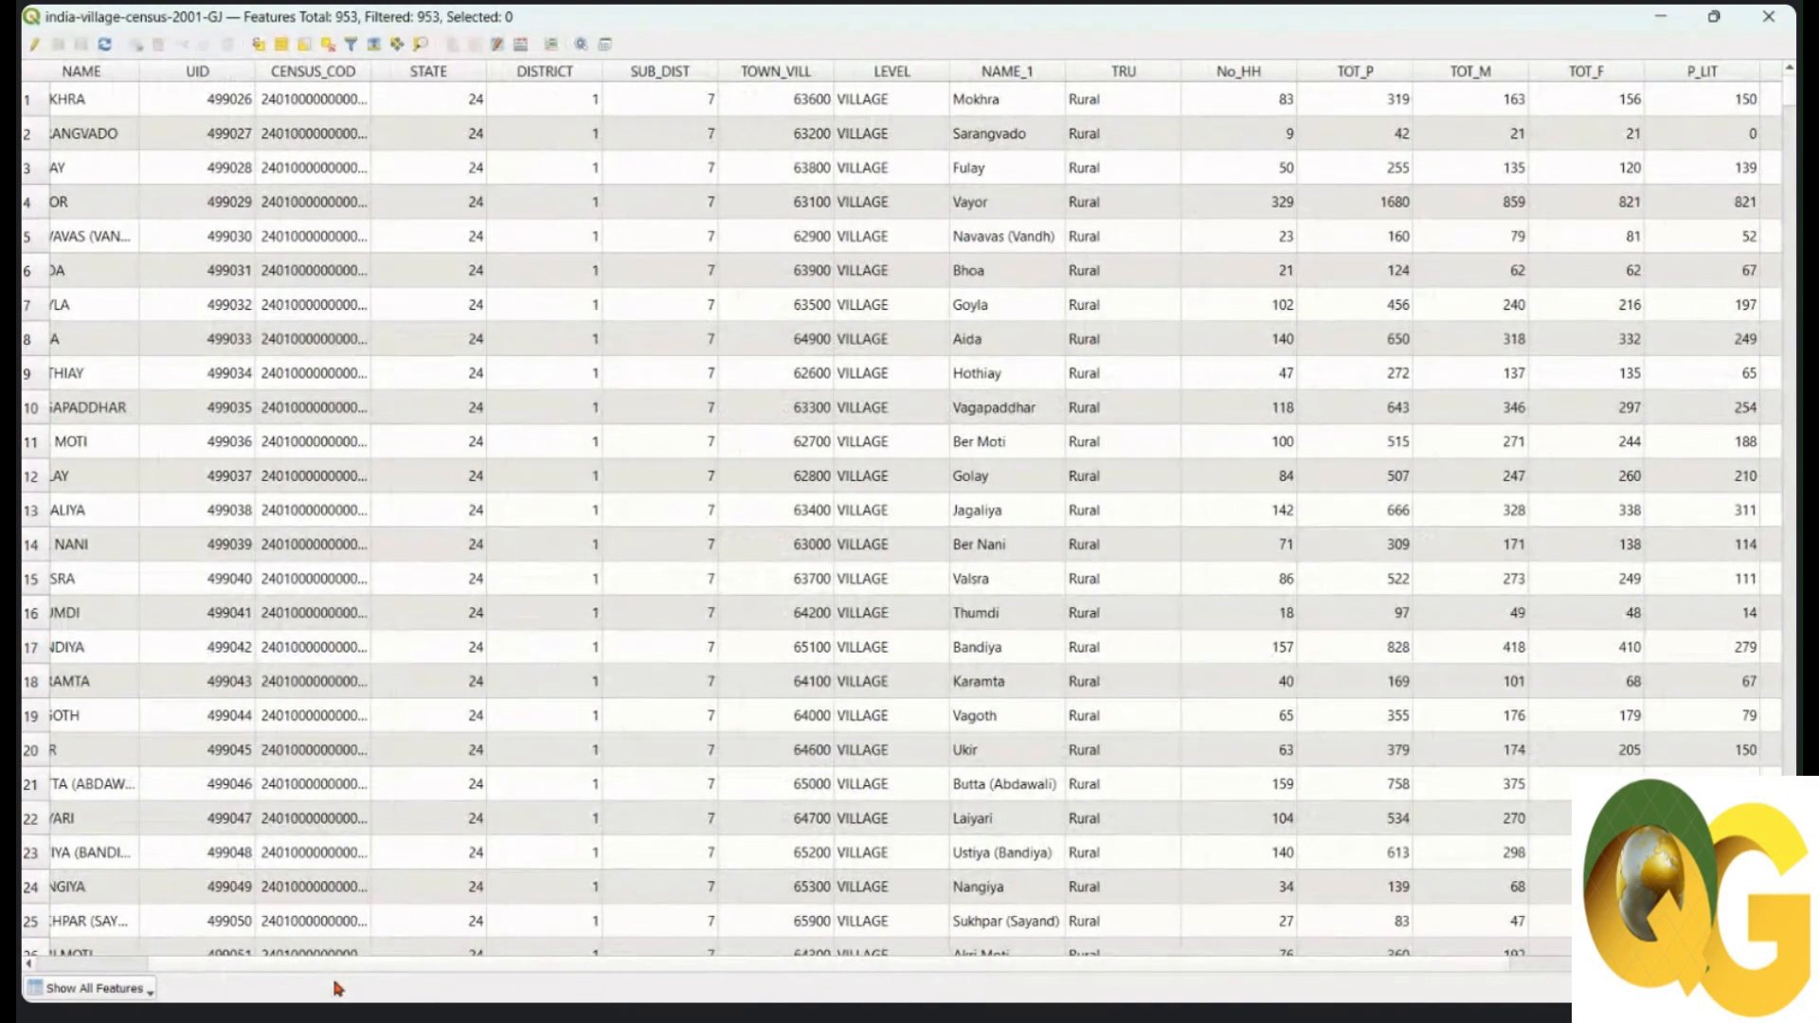
left_click_drag(676, 968, 1017, 965)
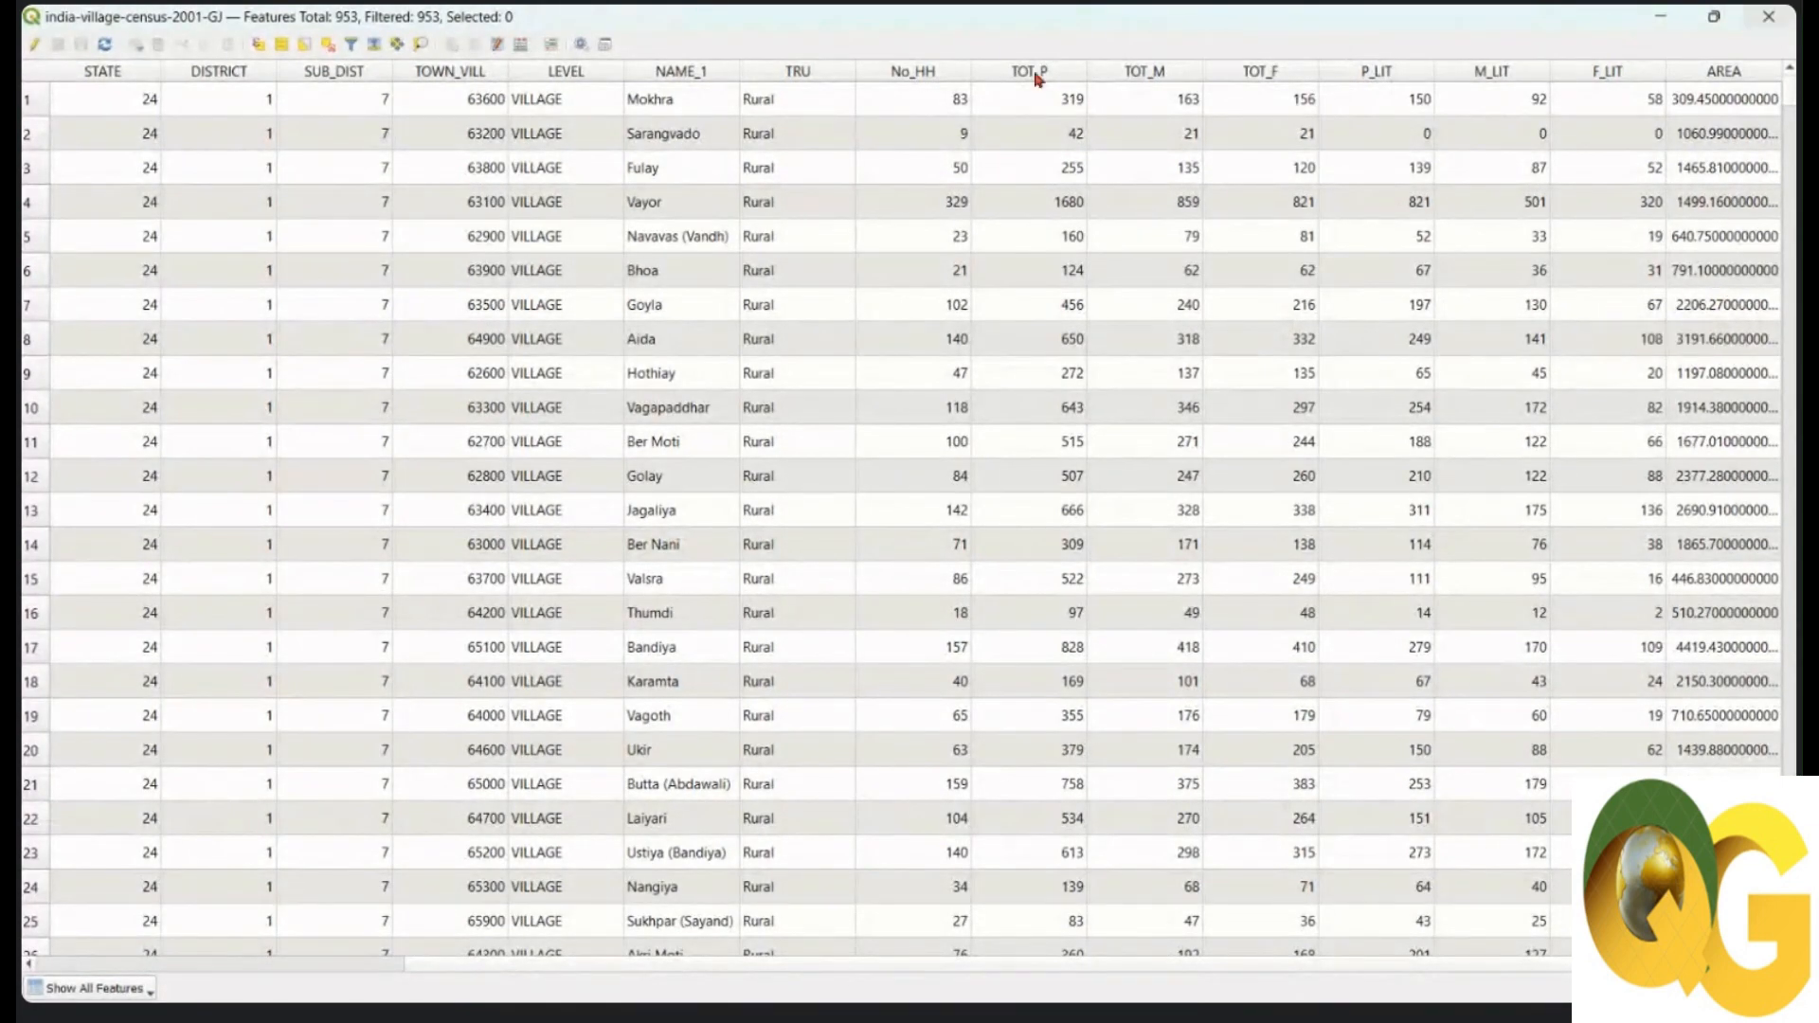
left_click(1768, 17)
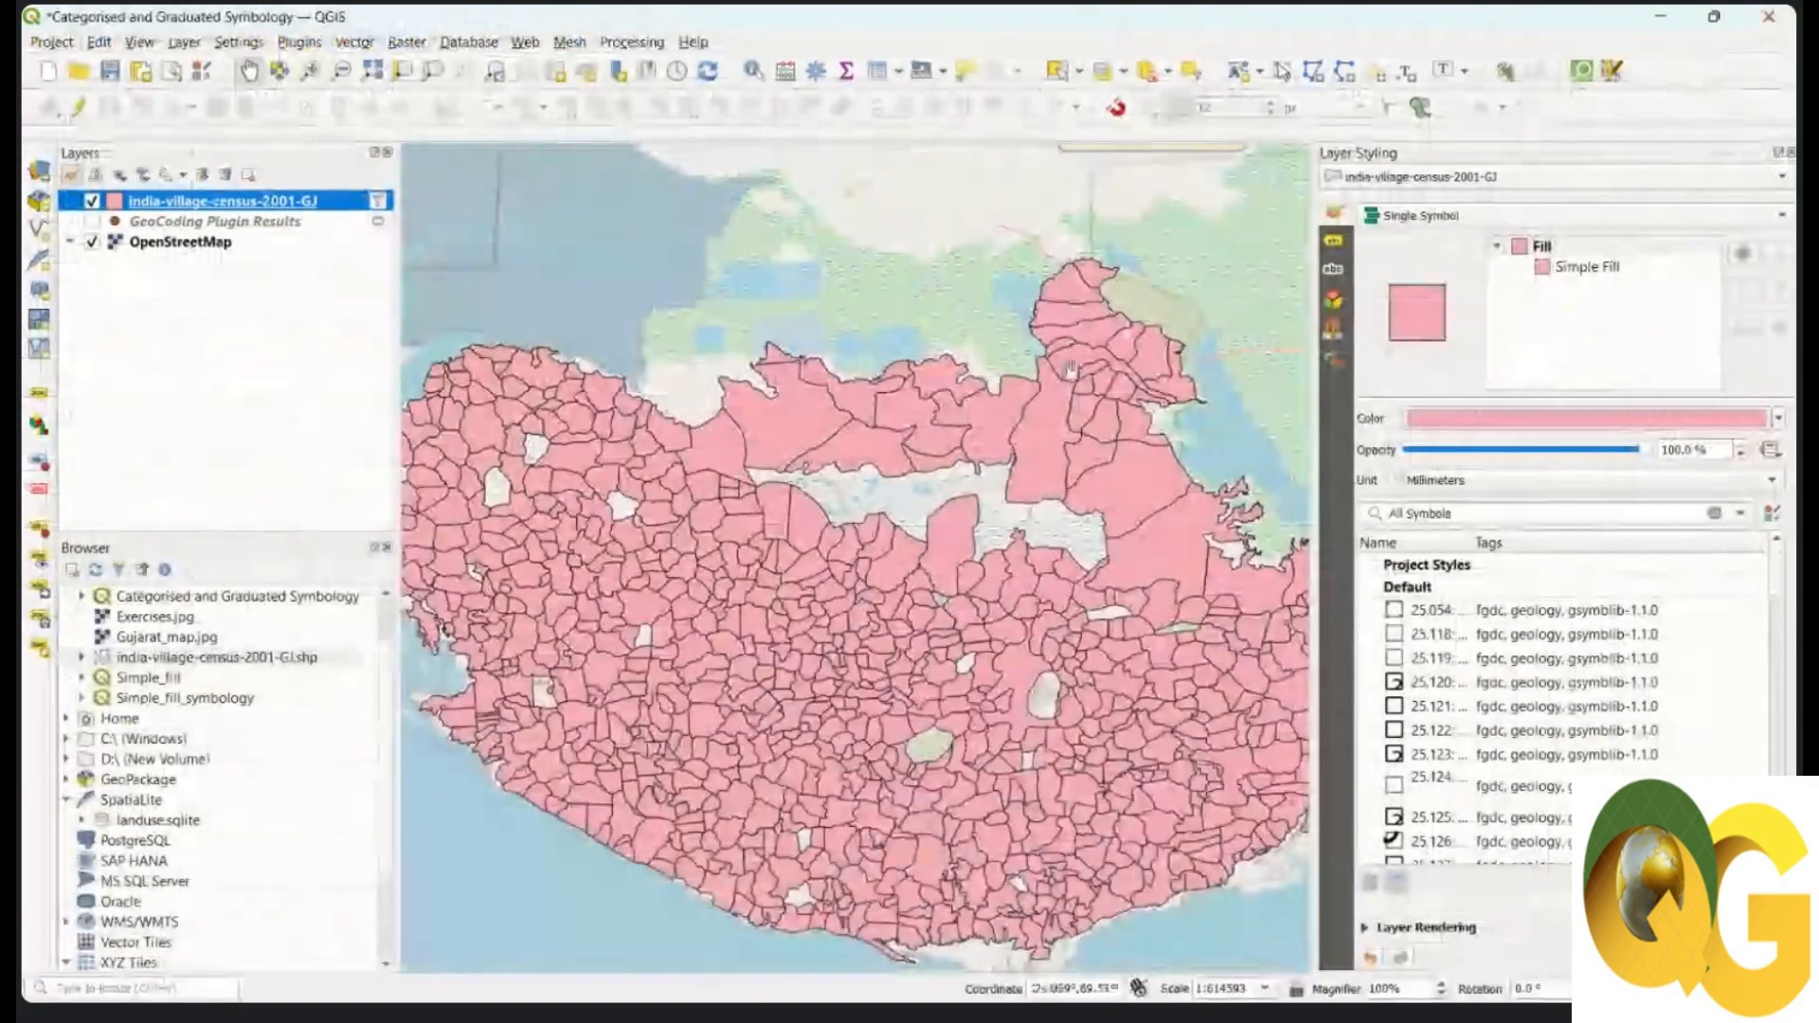
Step: Apply Graduated symbology on TOT_P, giving five red quantile classes from 0–187 to 1746–151693
left_click_drag(997, 543, 954, 565)
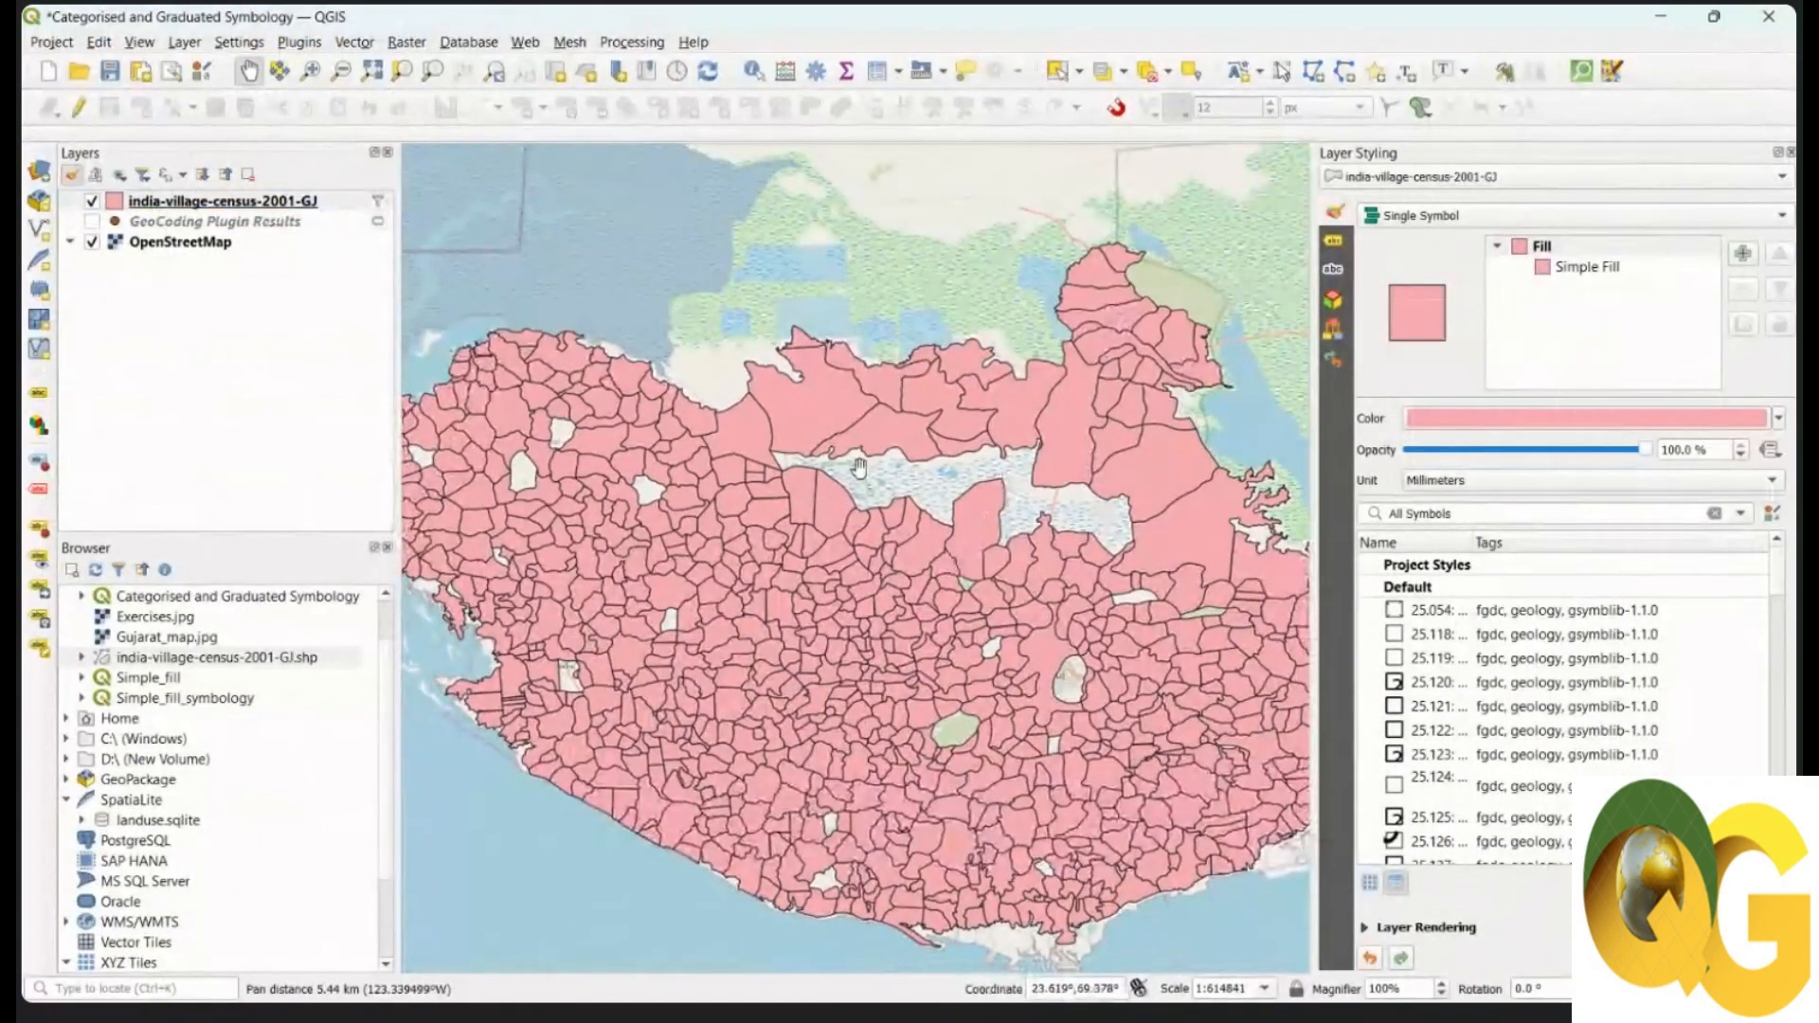
left_click(1497, 221)
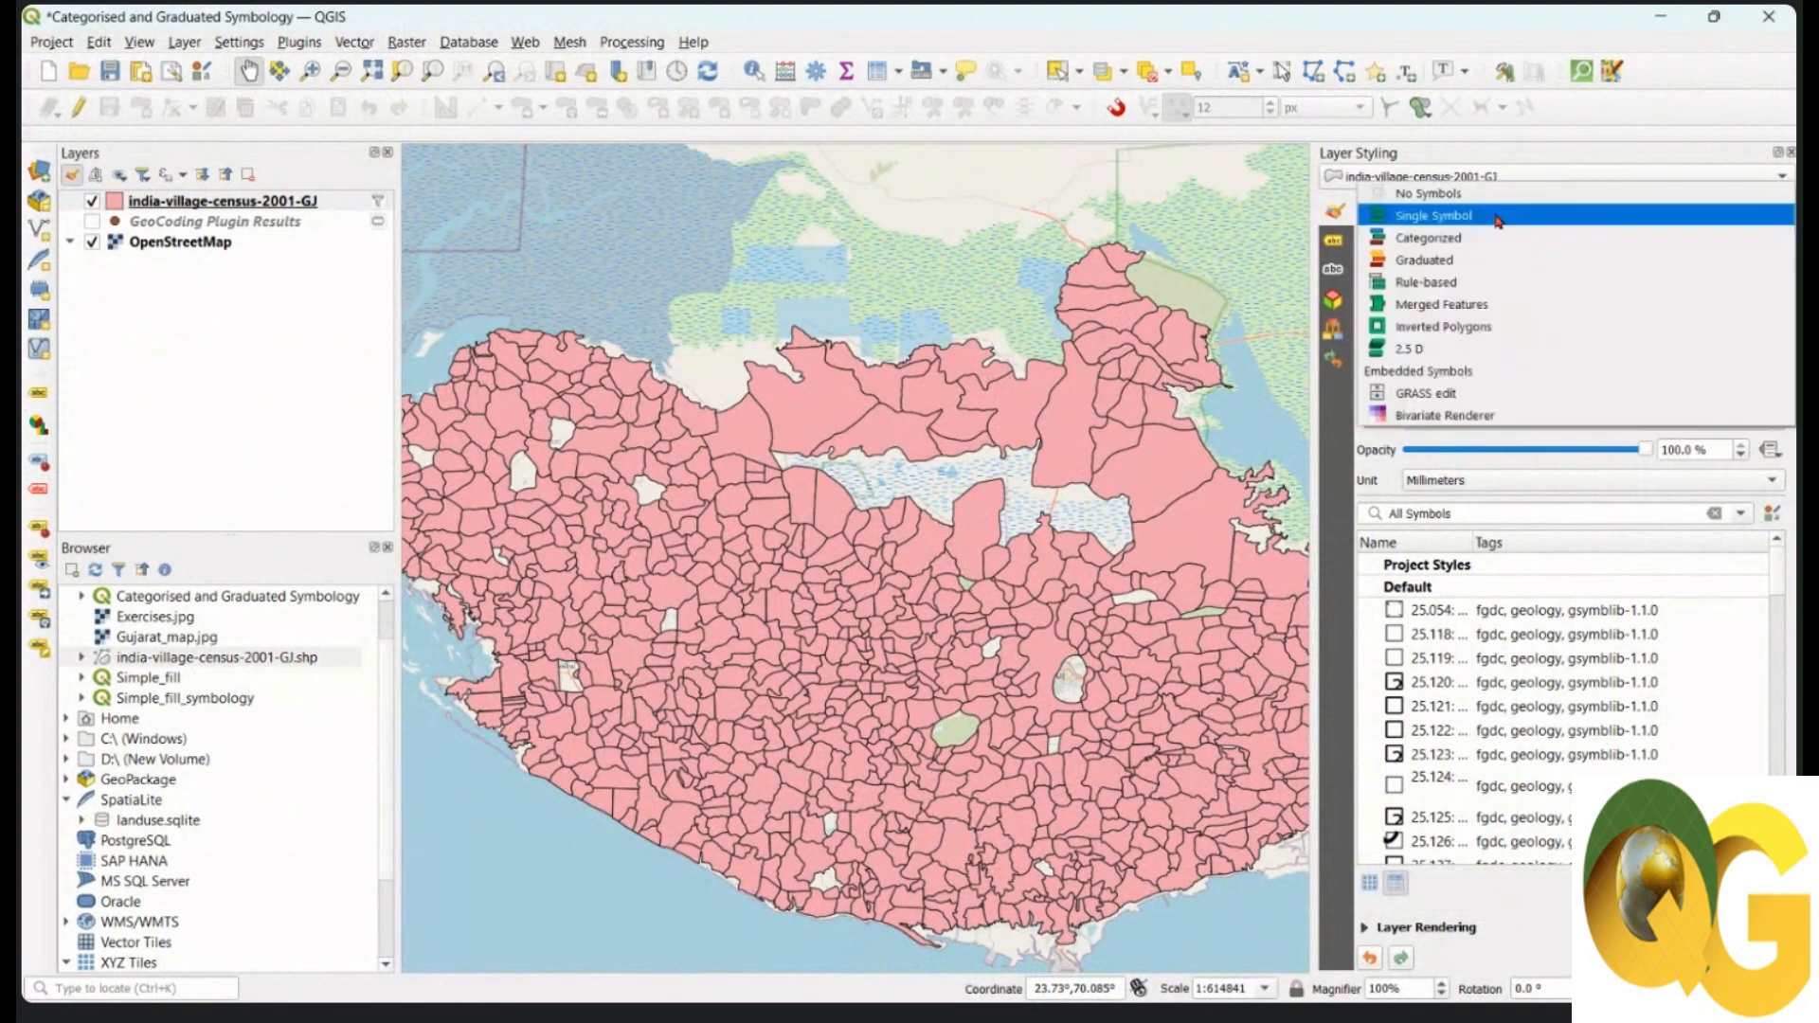
left_click(1470, 261)
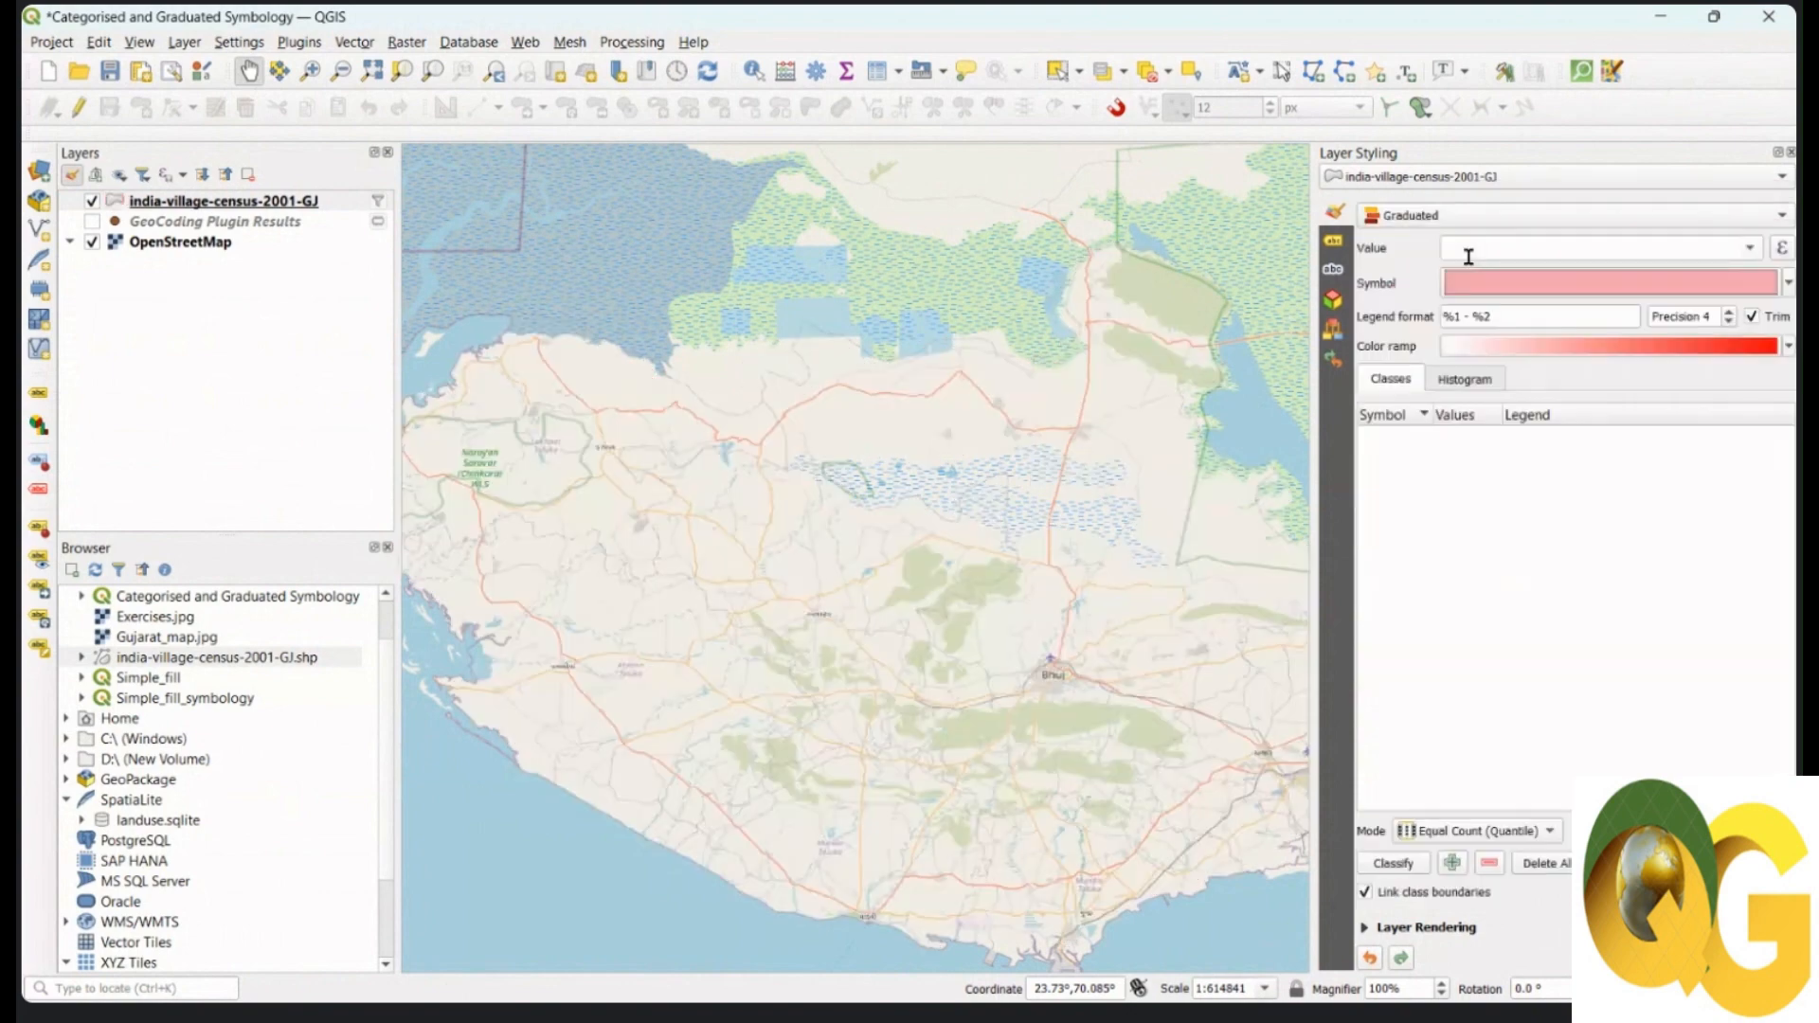
left_click(1749, 249)
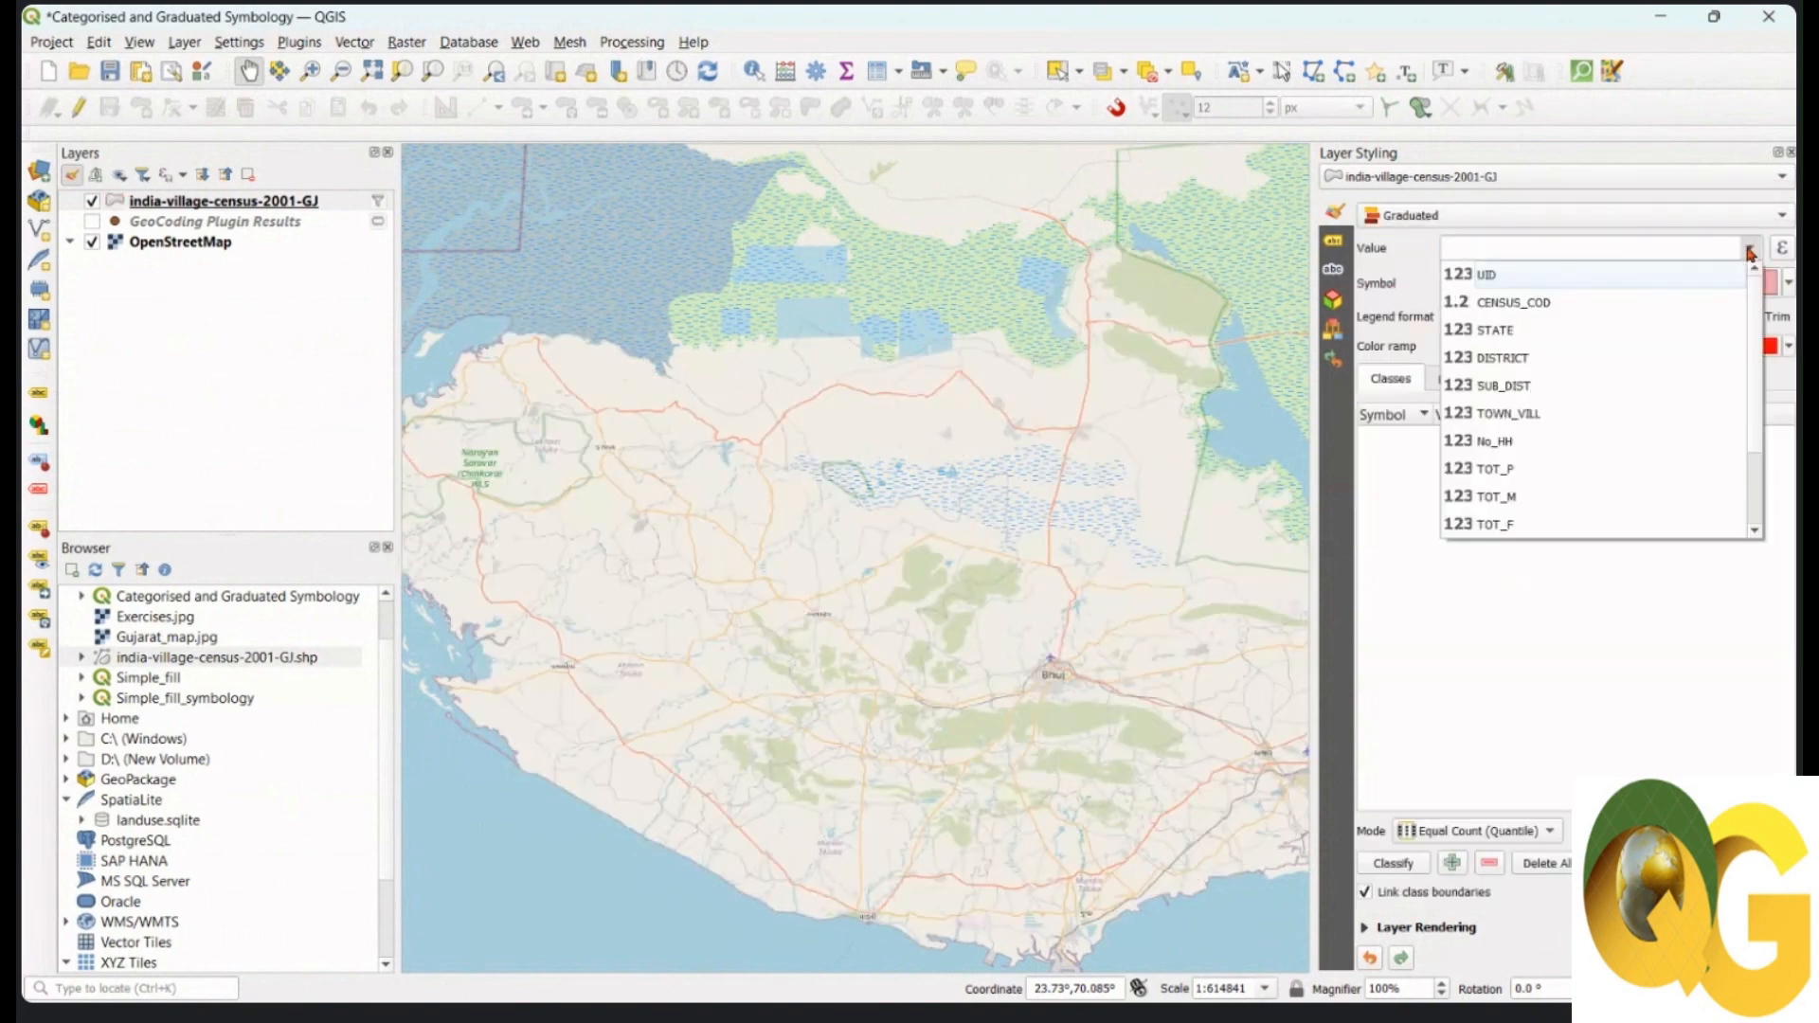
left_click(1576, 468)
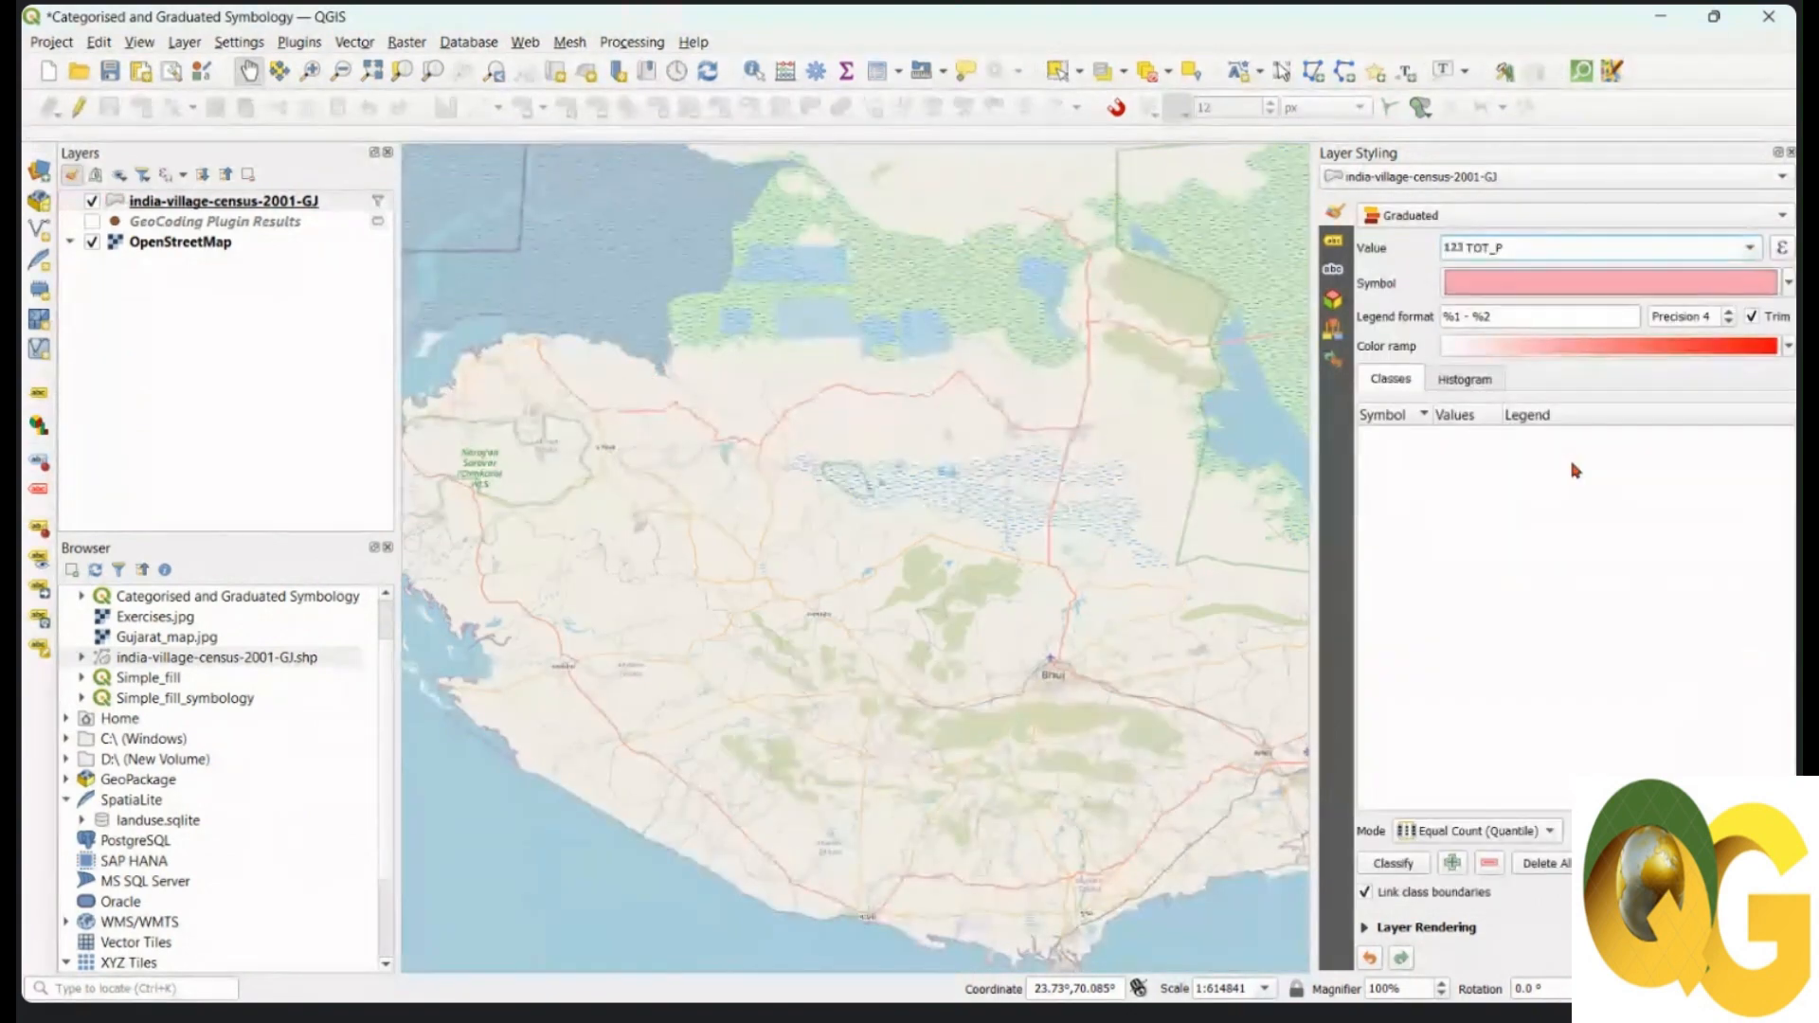
left_click(1395, 864)
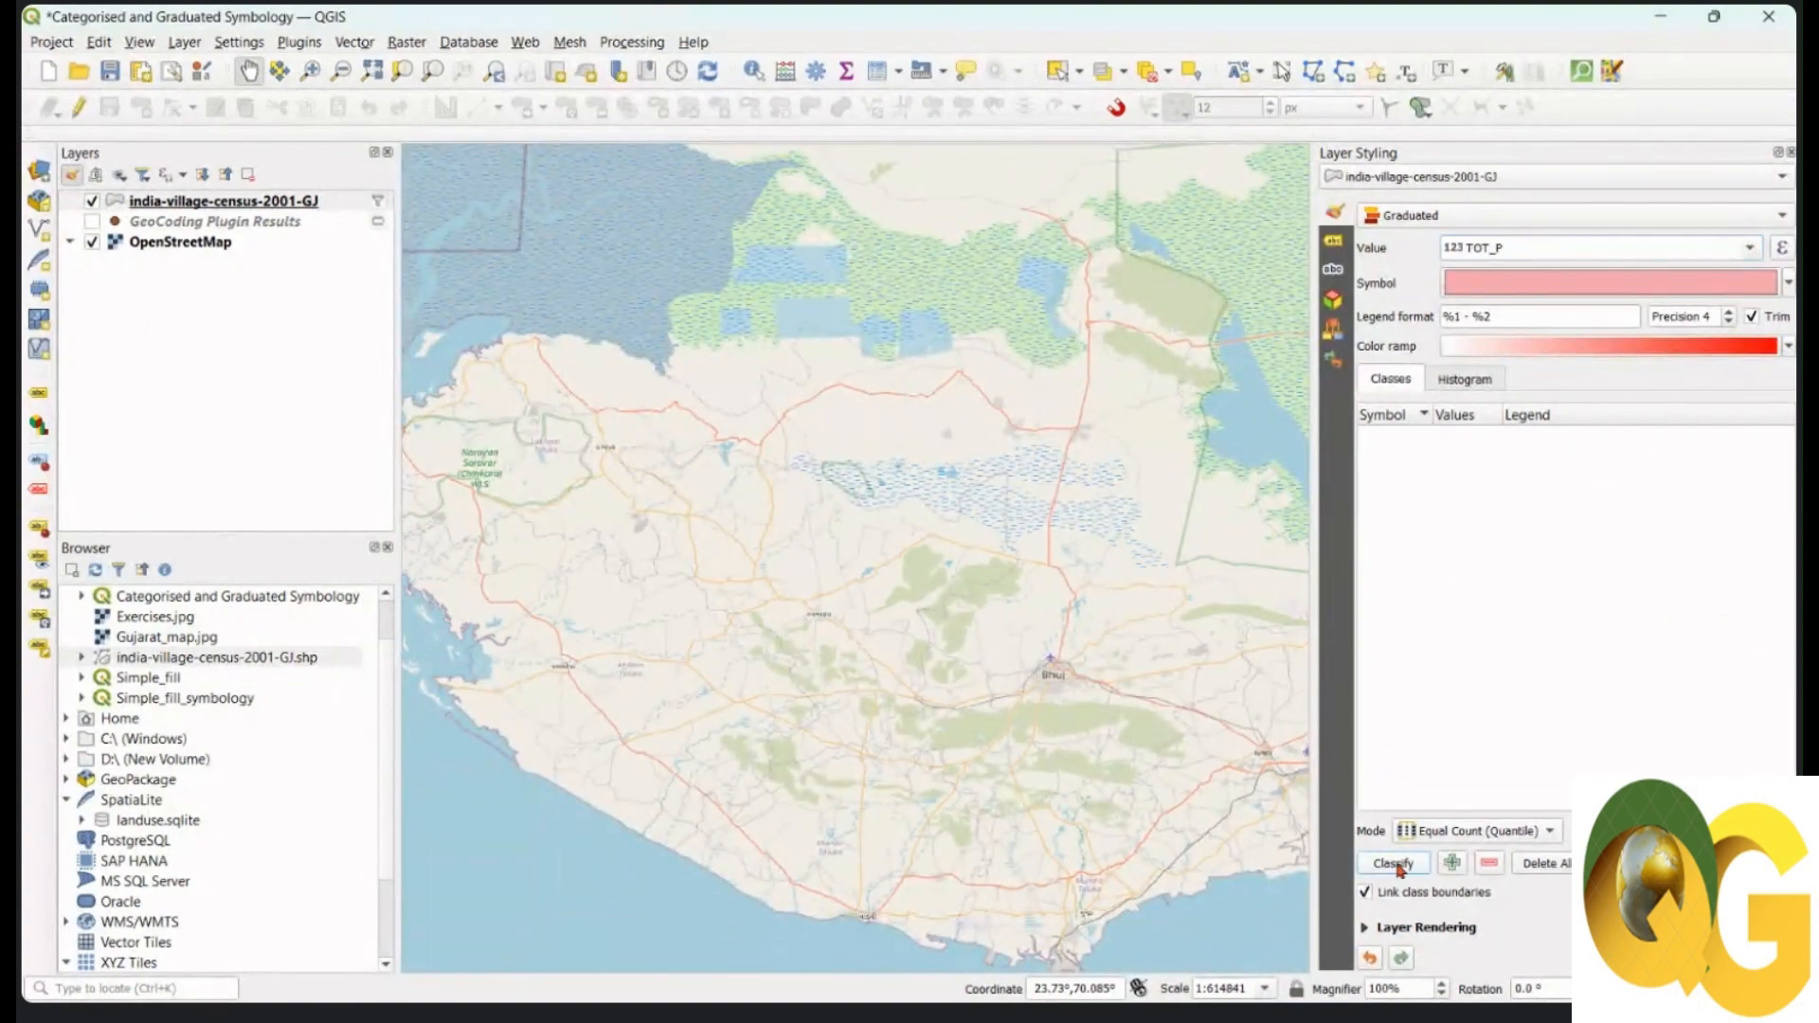
left_click_drag(1045, 712, 890, 646)
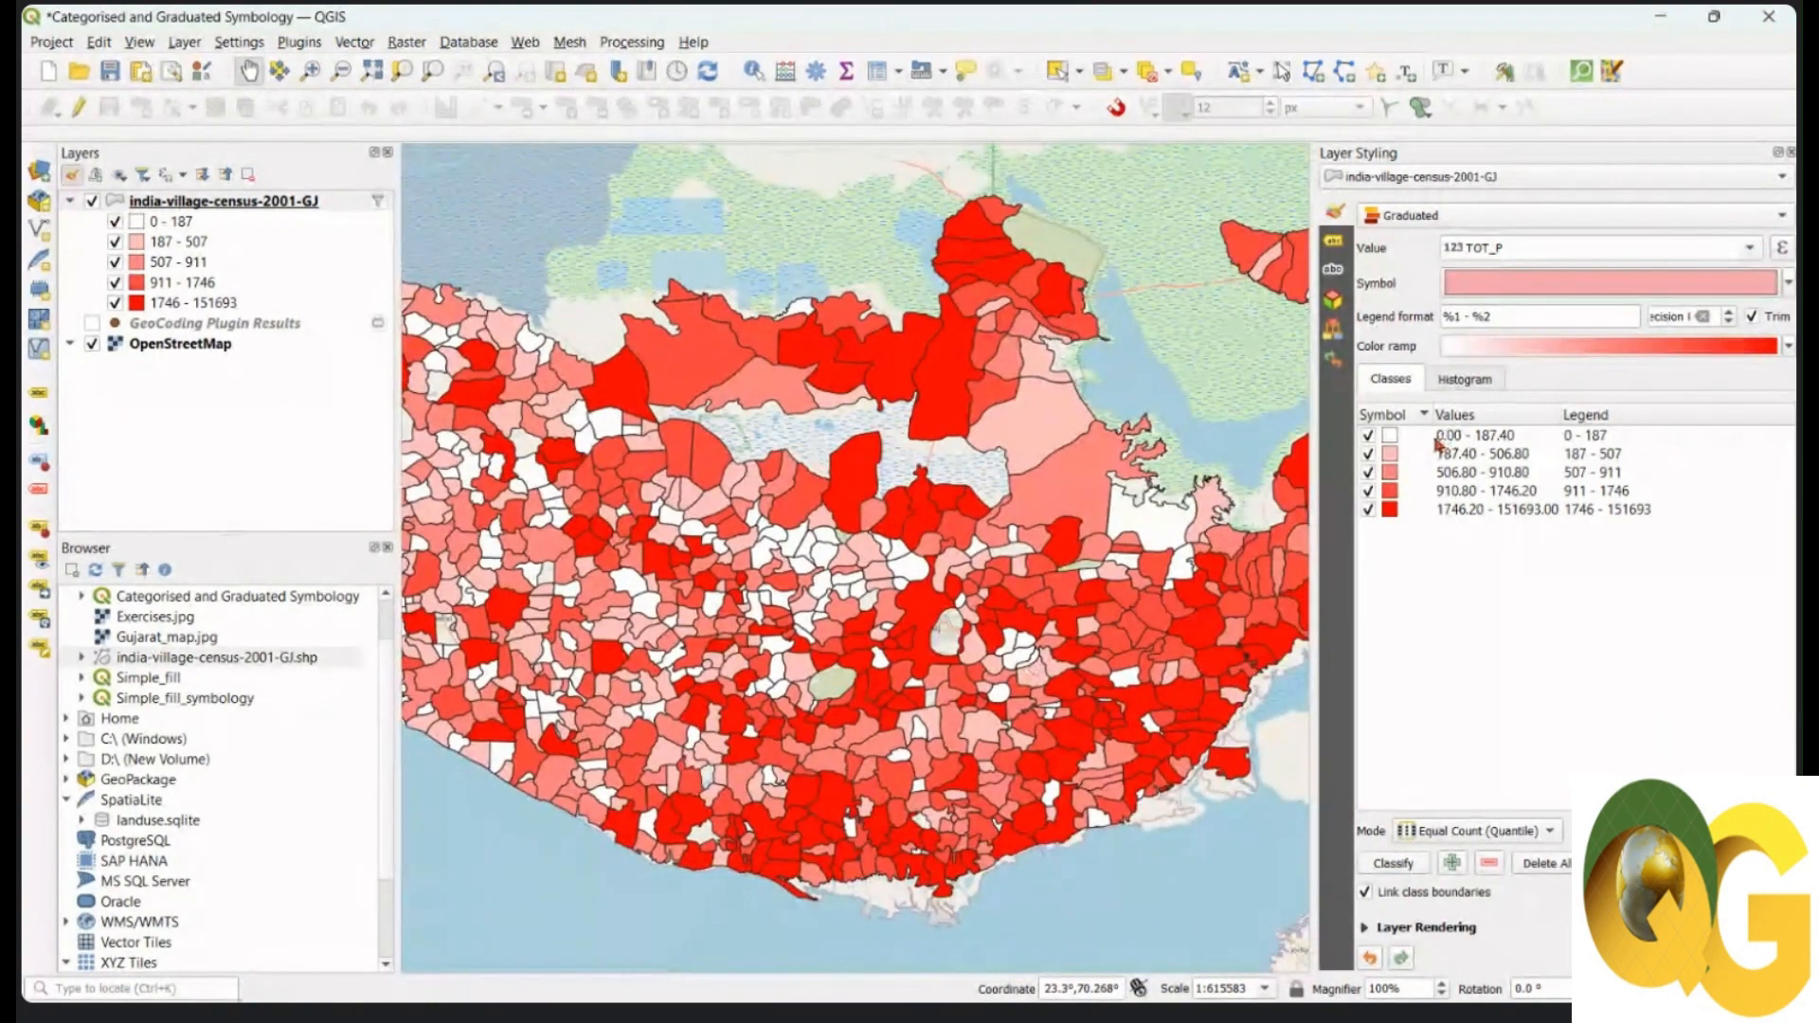
left_click_drag(1202, 580, 897, 612)
left_click_drag(1158, 523, 1292, 524)
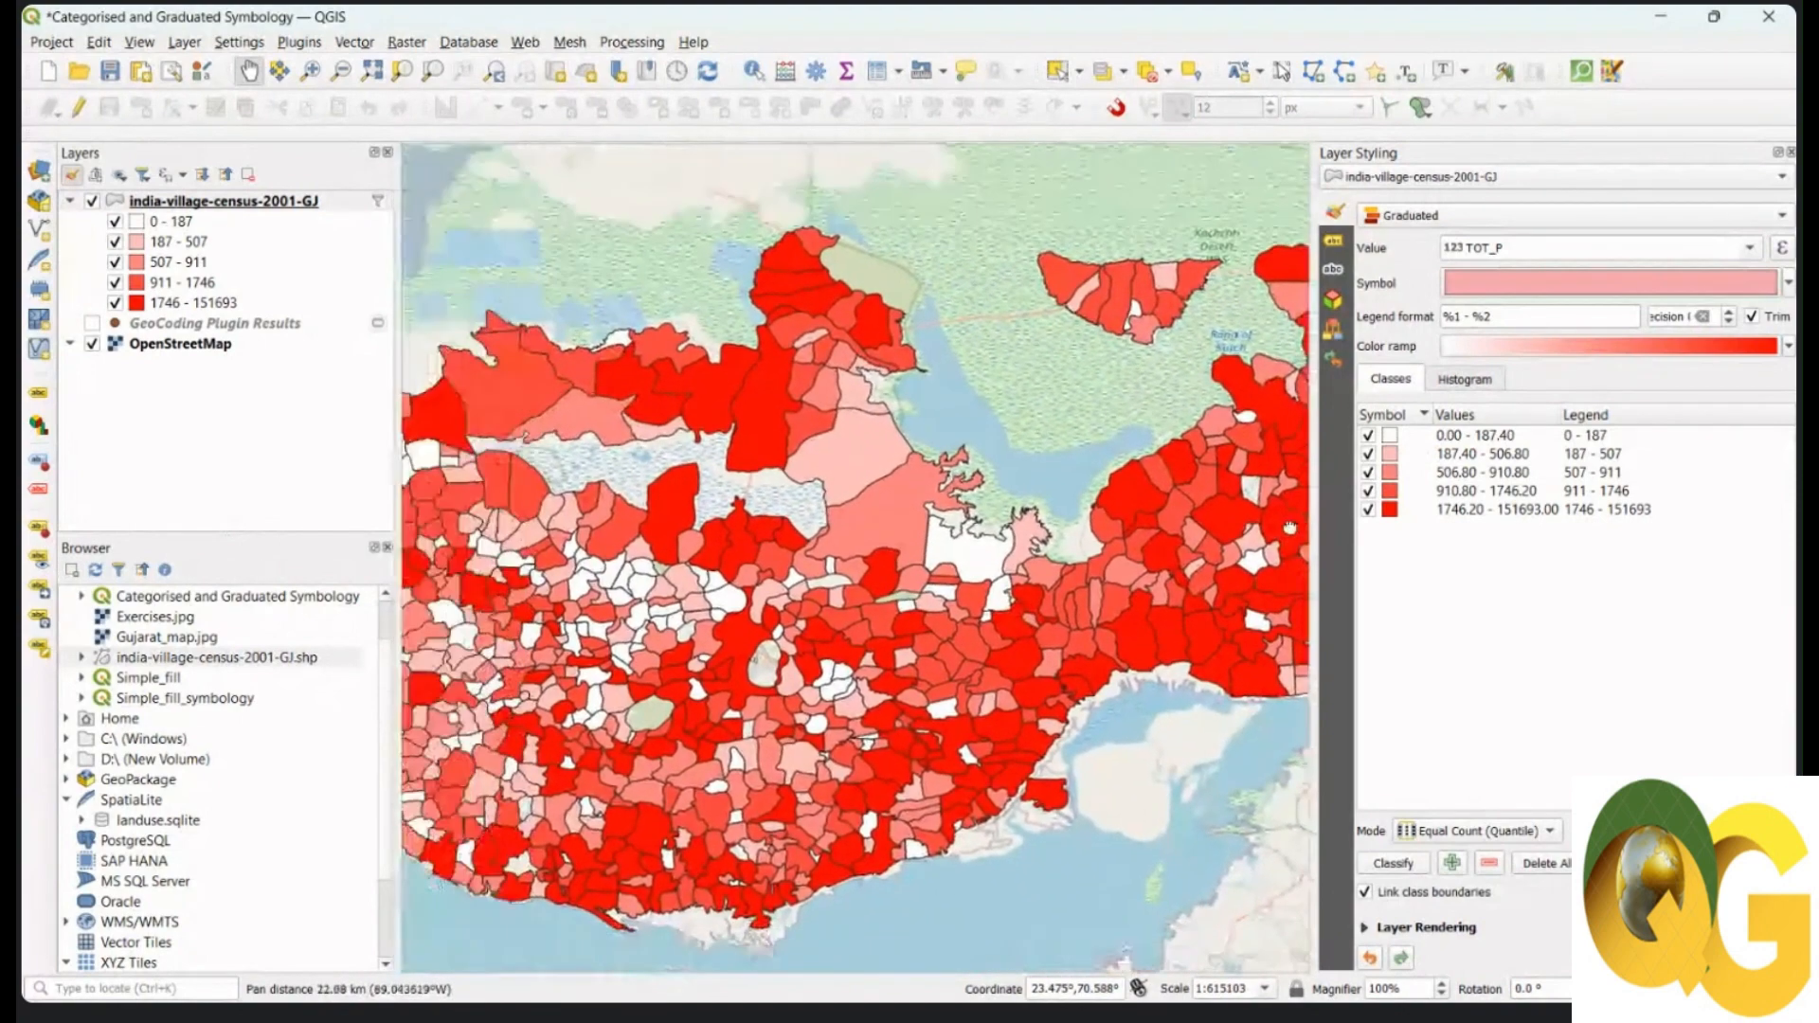
left_click_drag(945, 599, 1038, 579)
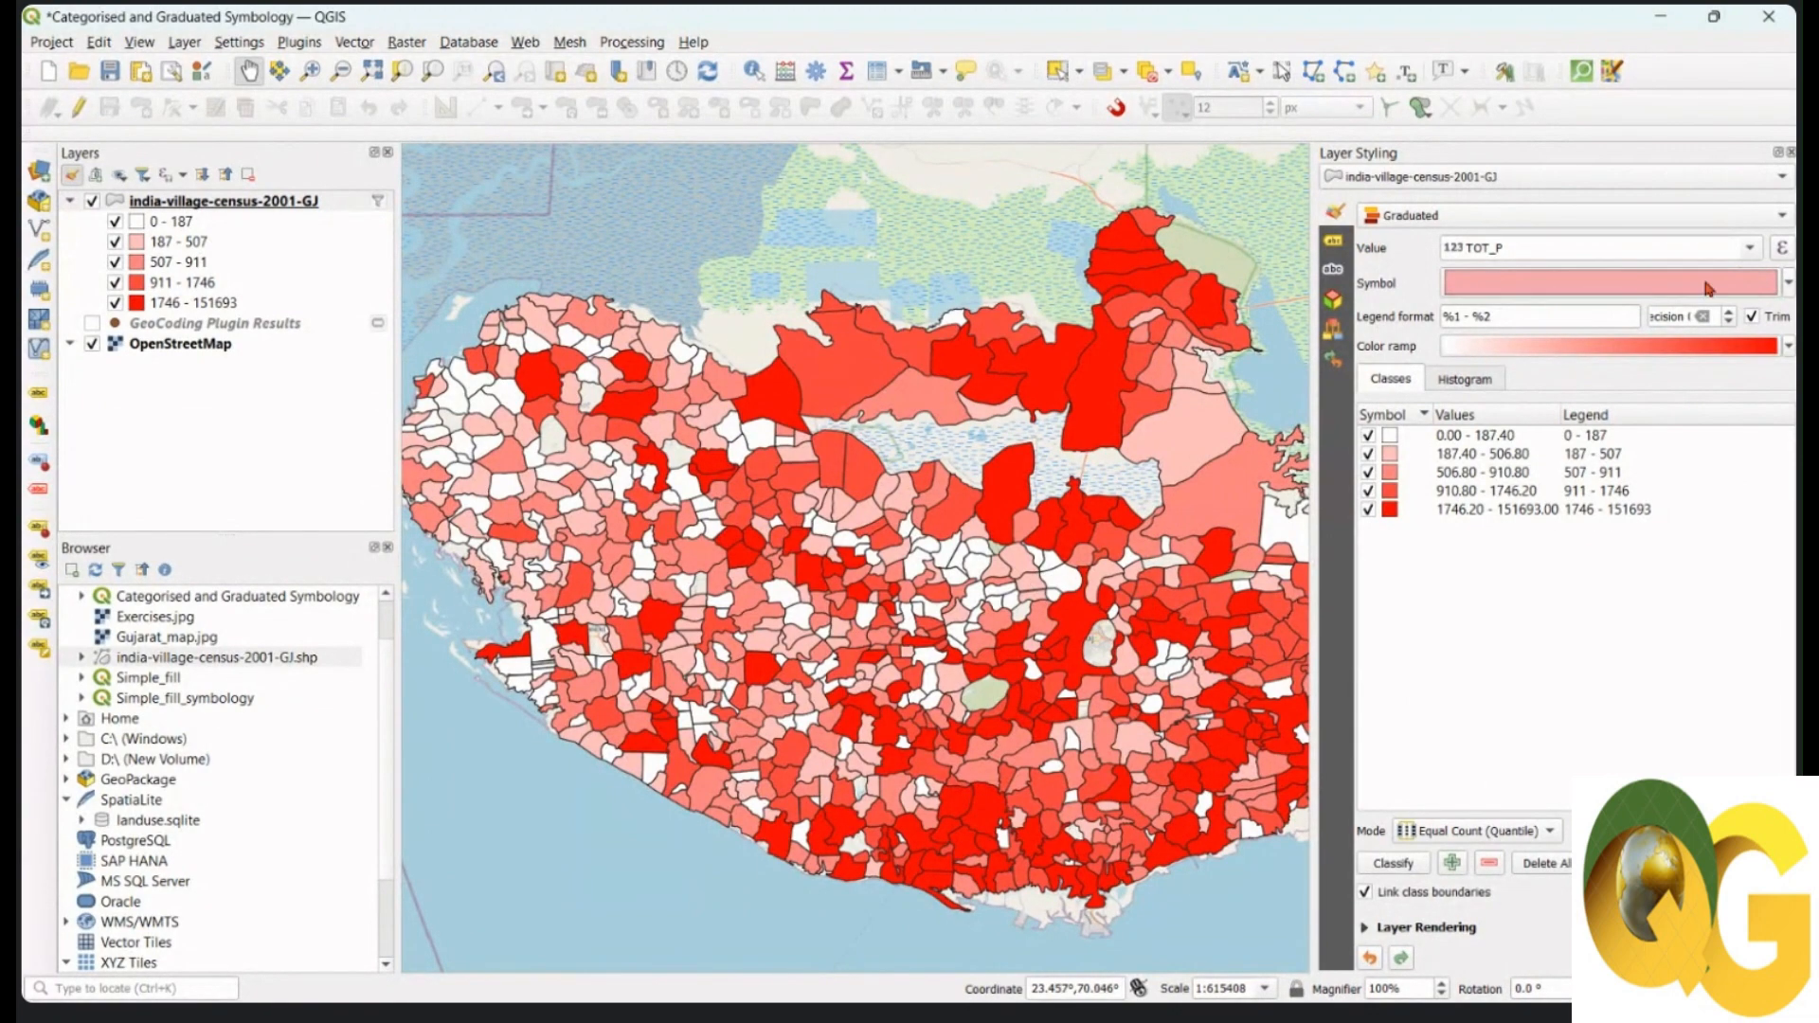
left_click_drag(962, 553, 980, 557)
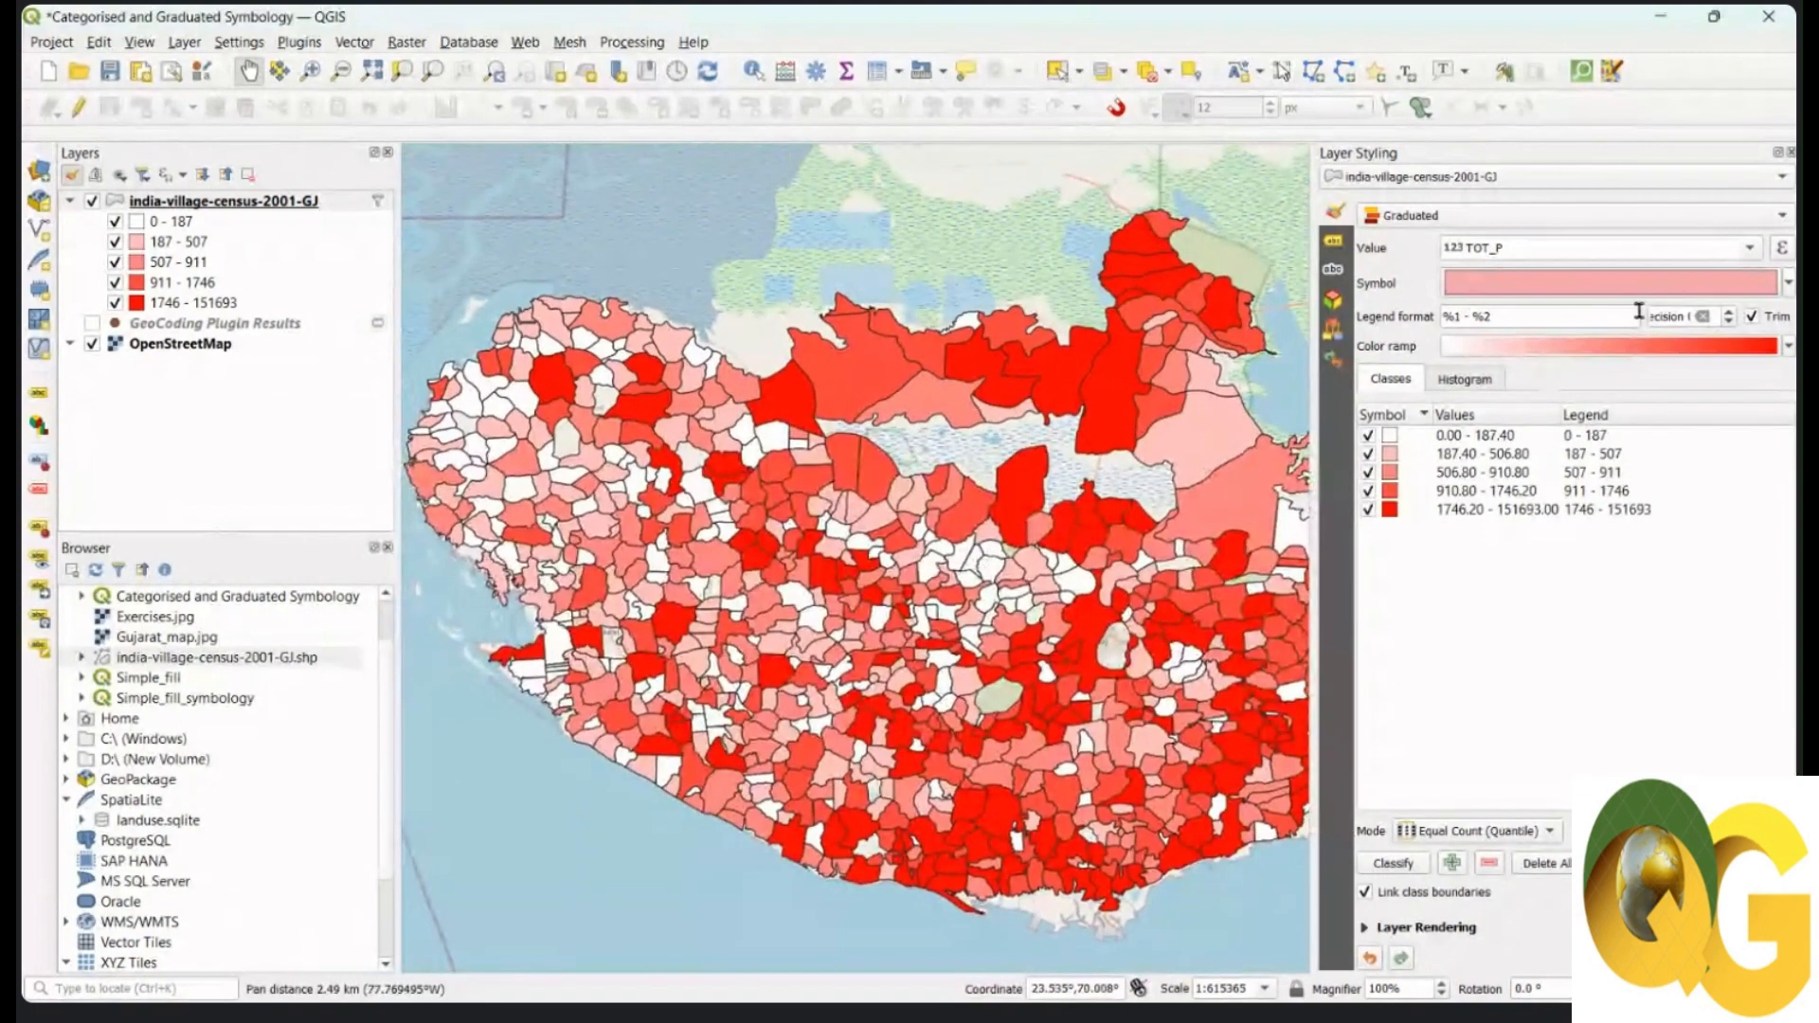
Step: Grade the Kachchh villages by P_LIT in five quantile classes, 0–59 to 790–98292
left_click(1753, 249)
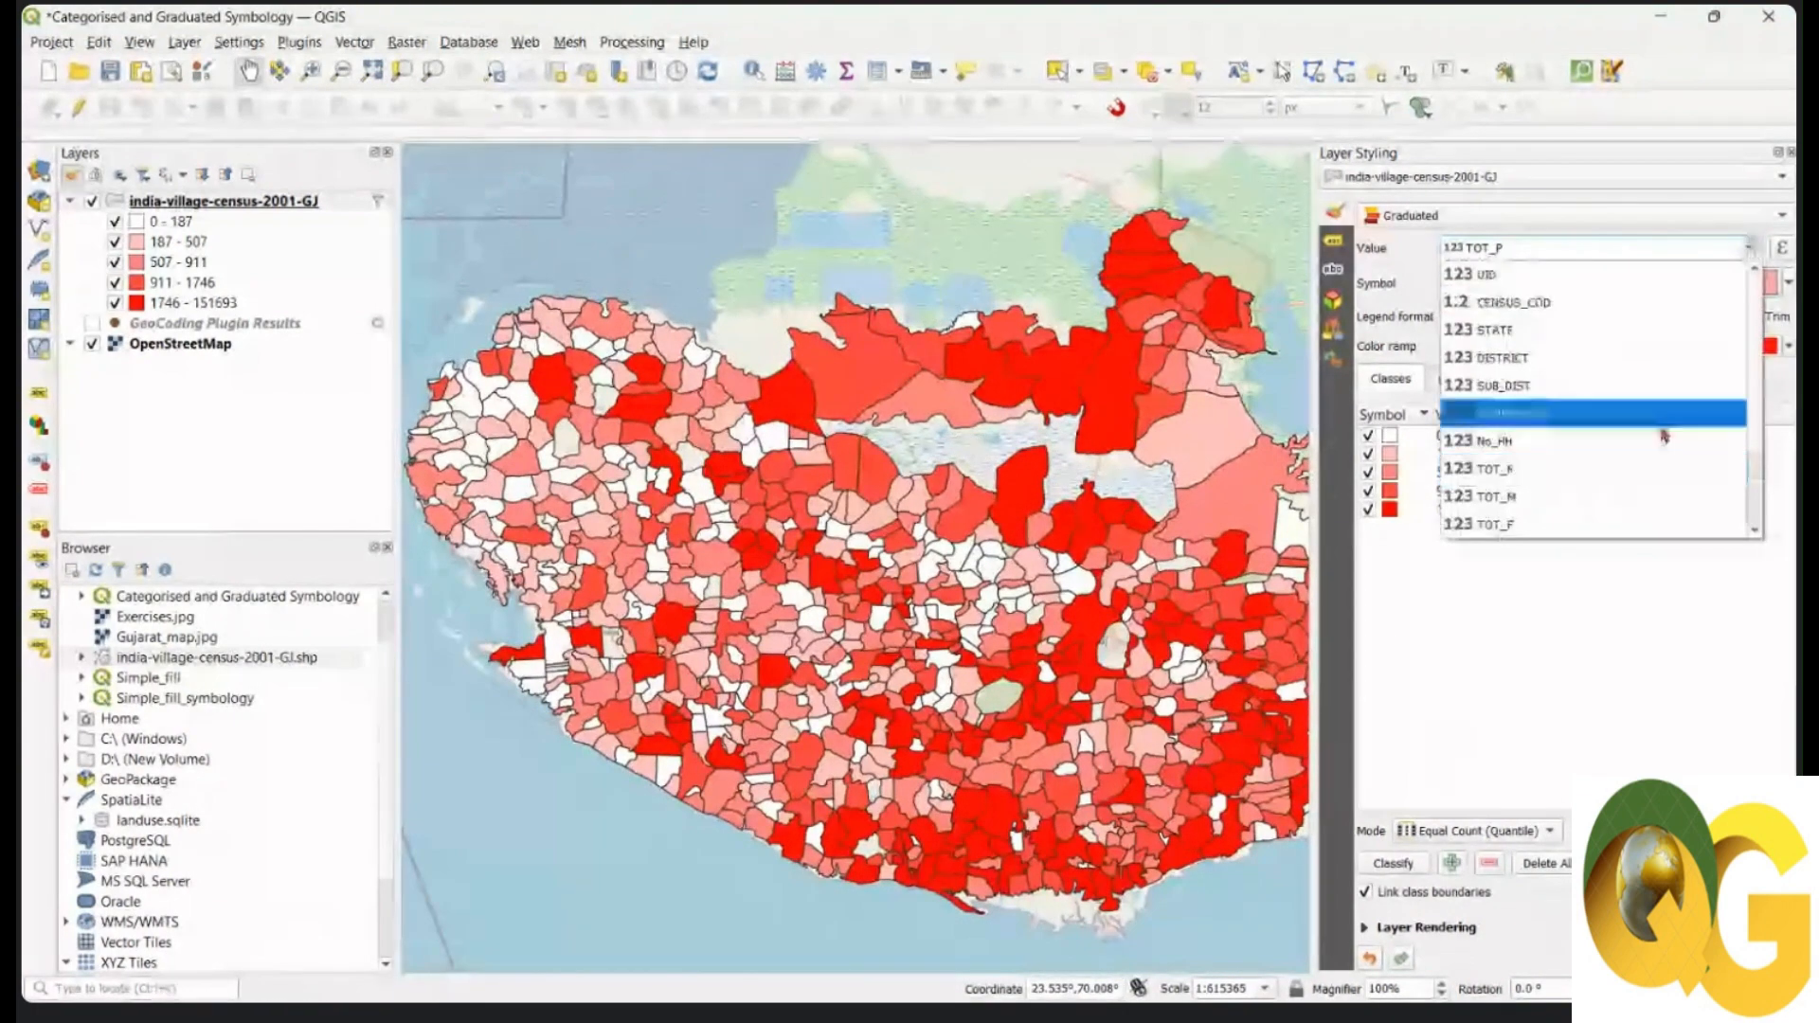
left_click(1552, 474)
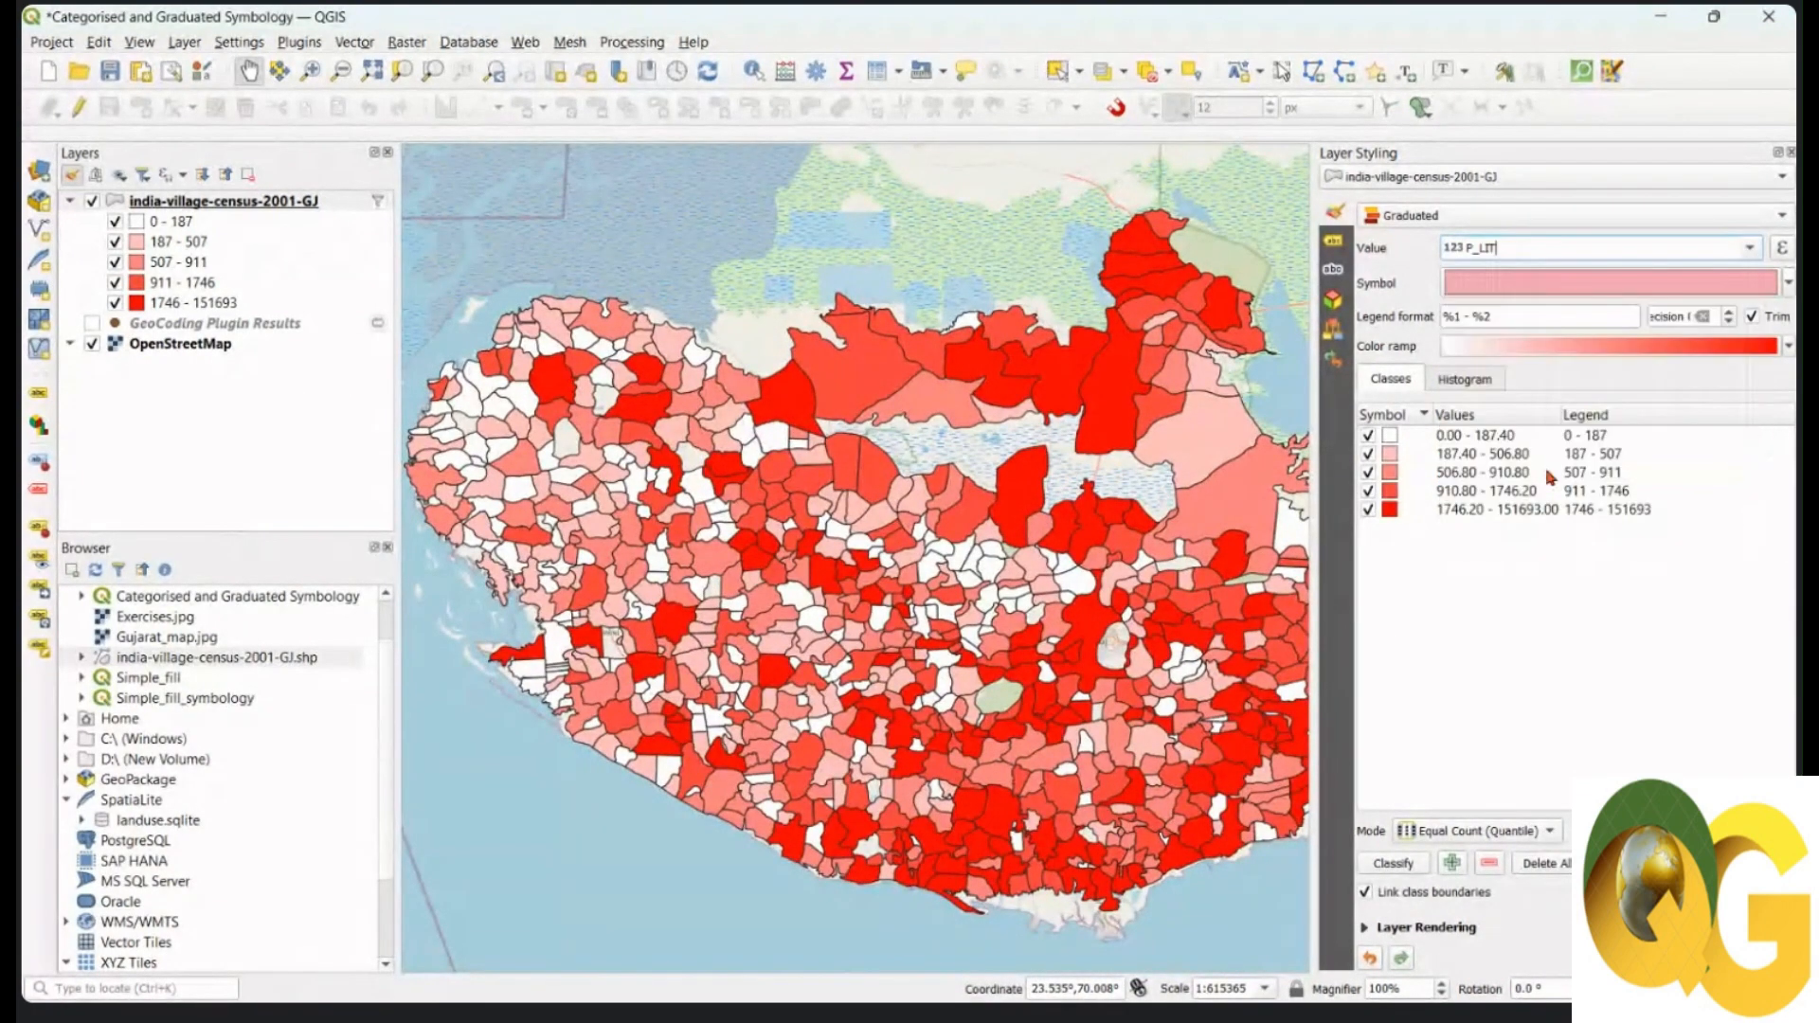
left_click(1392, 863)
left_click_drag(989, 510, 930, 477)
left_click_drag(962, 581, 974, 580)
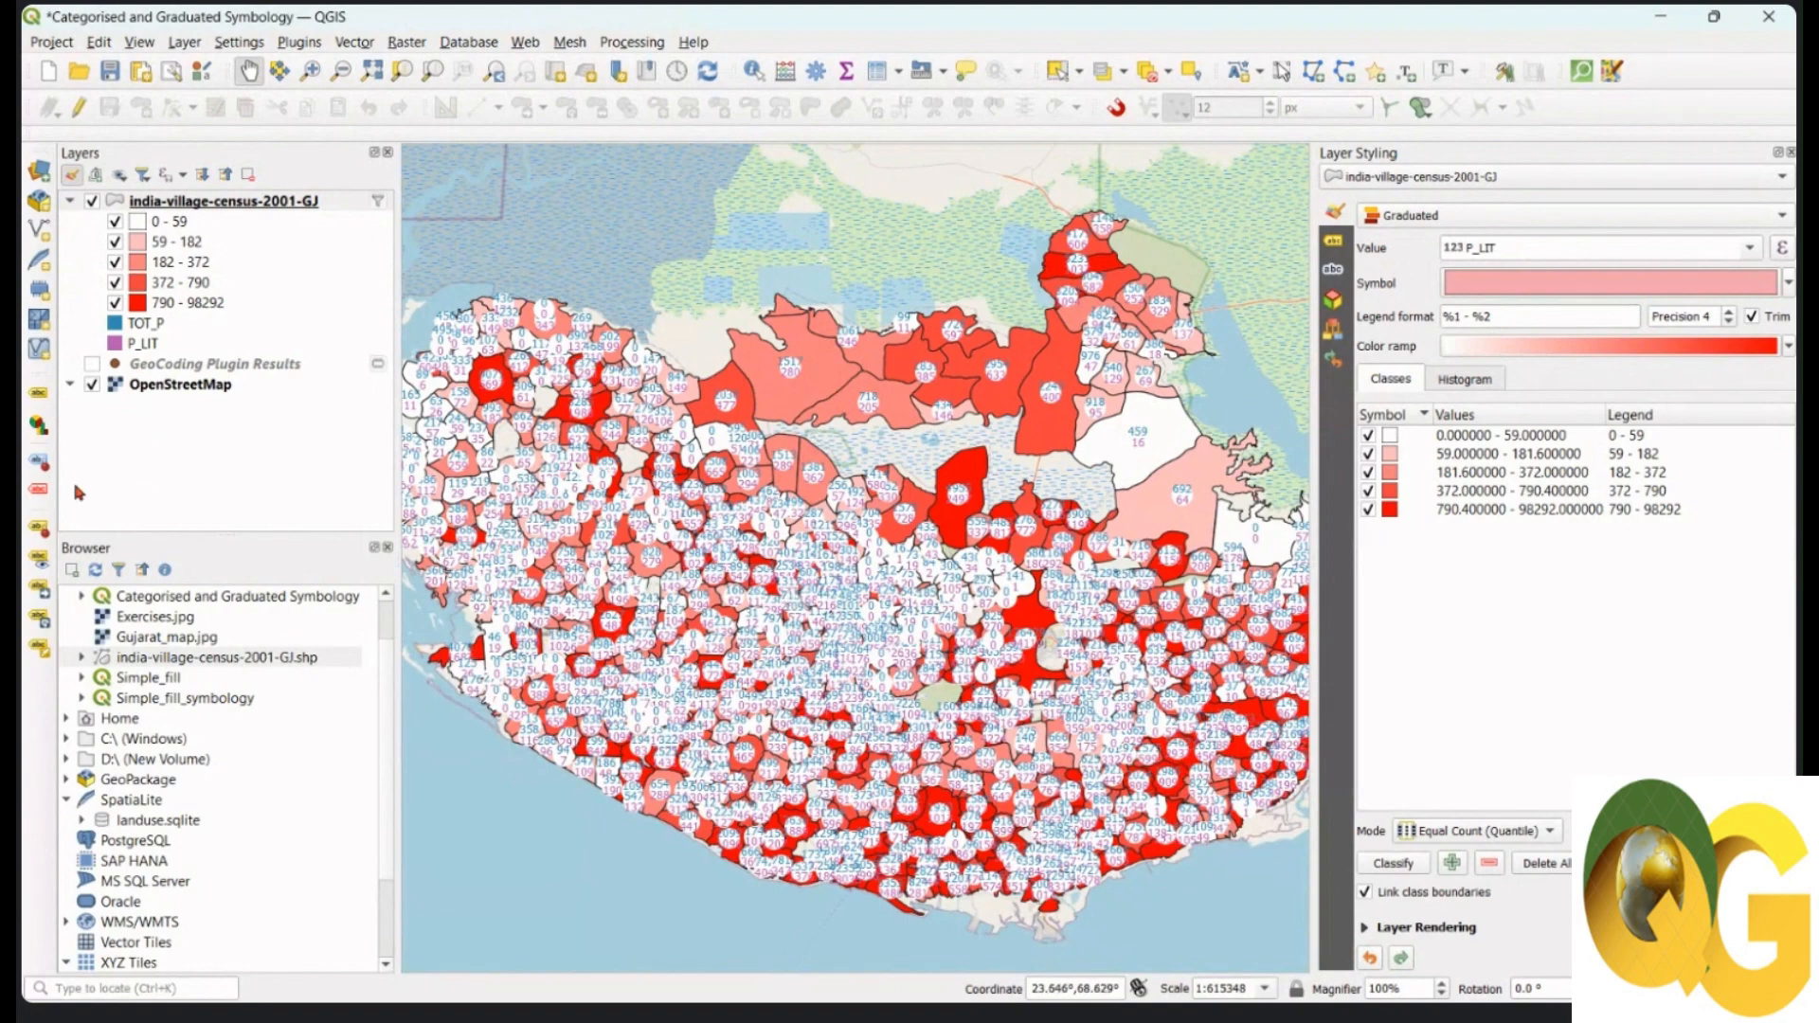
Step: Set the village layer's diagram type to No Diagrams, dropping the TOT_P and P_LIT labels
left_click(38, 428)
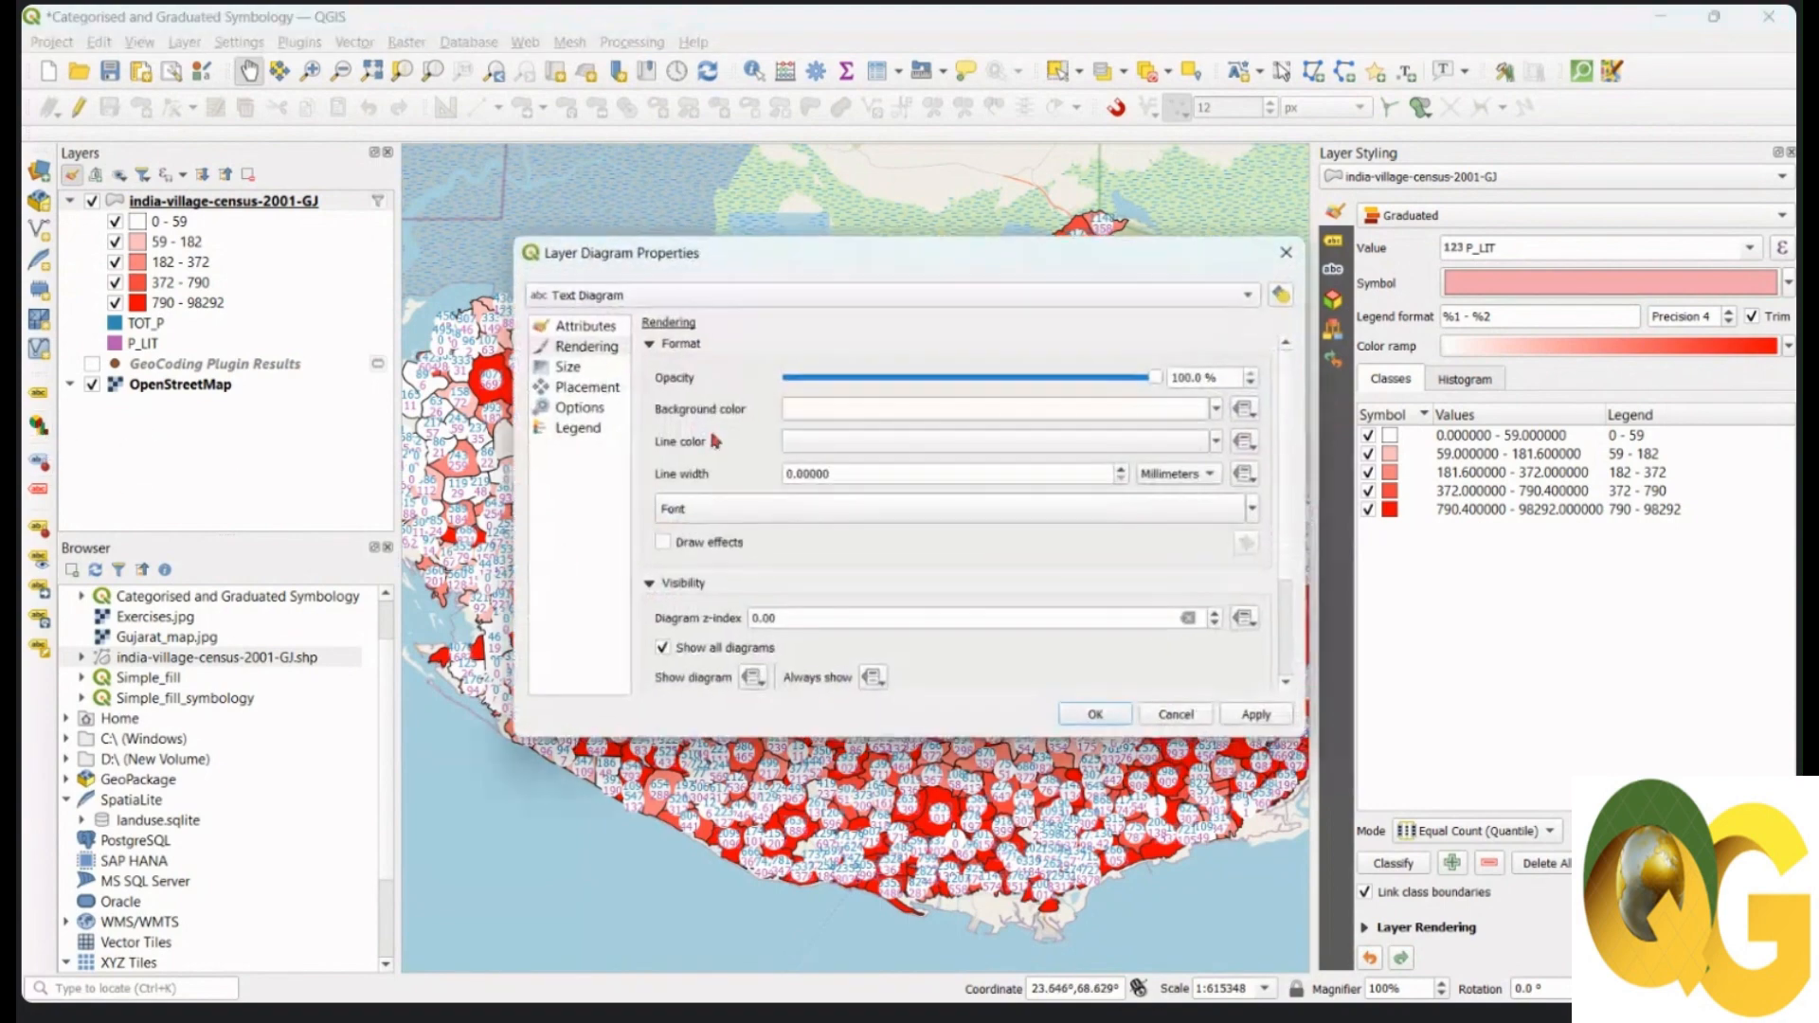
left_click(665, 298)
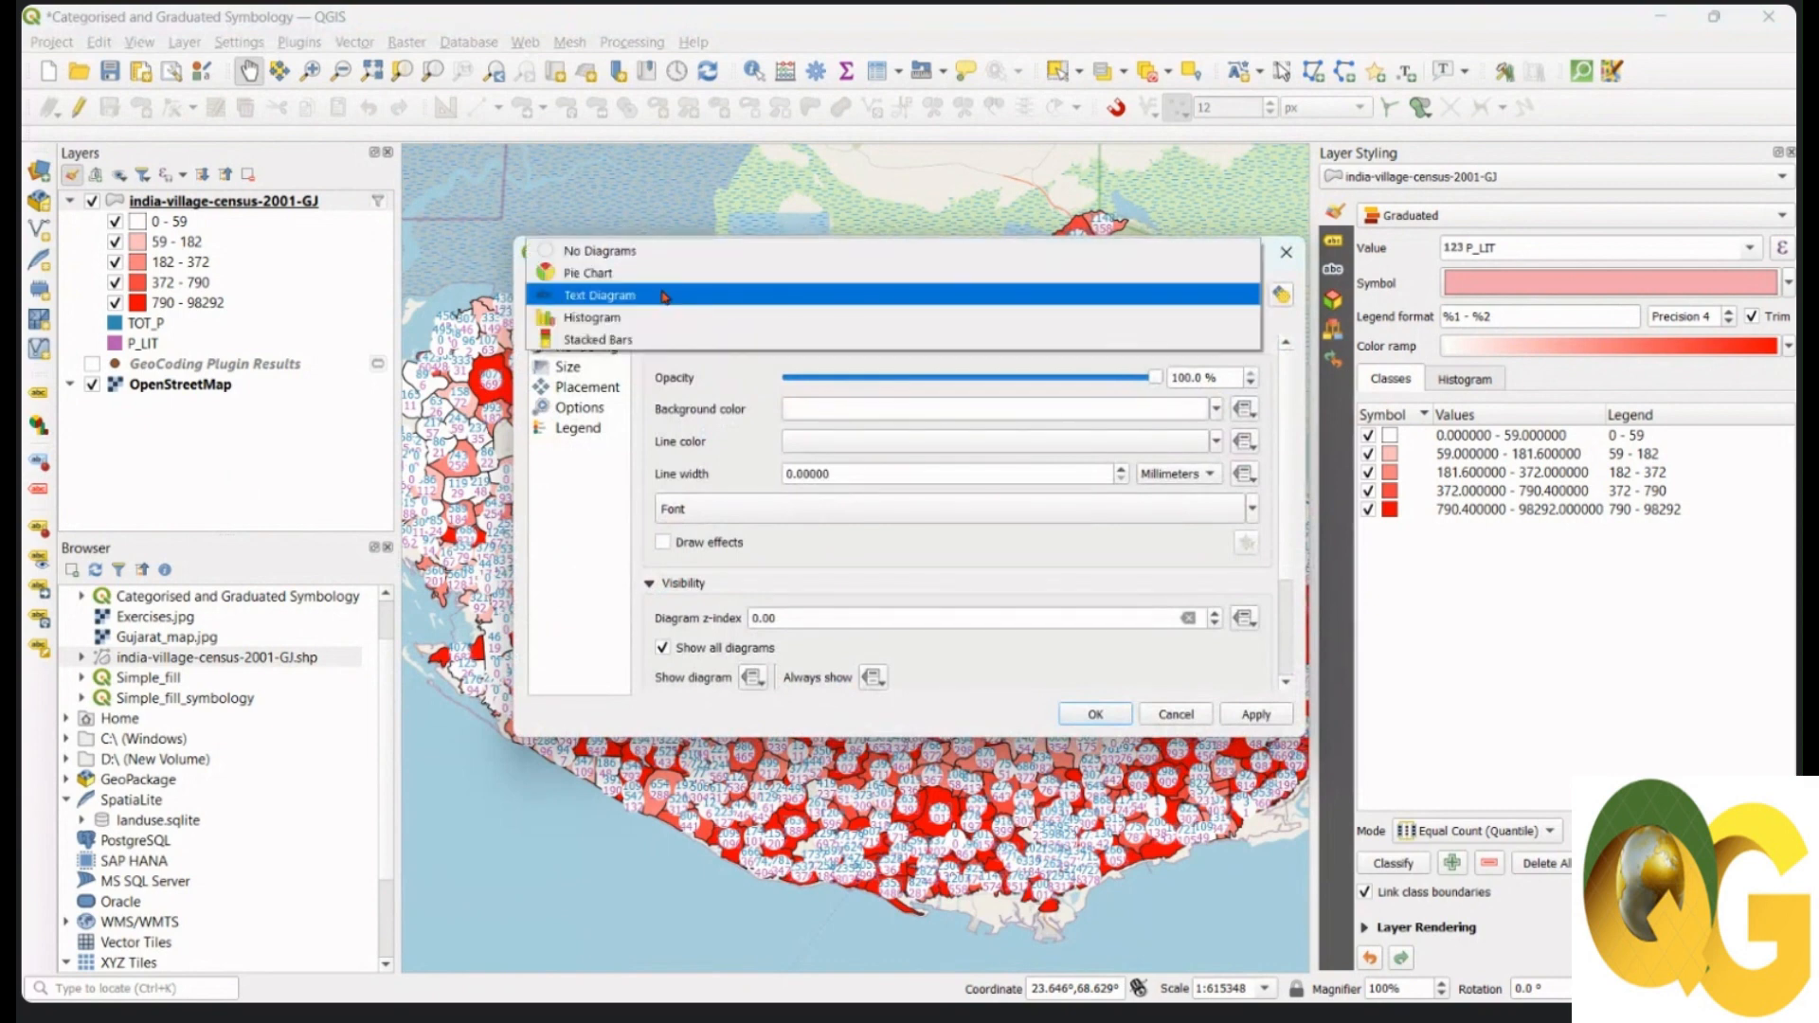
left_click(668, 251)
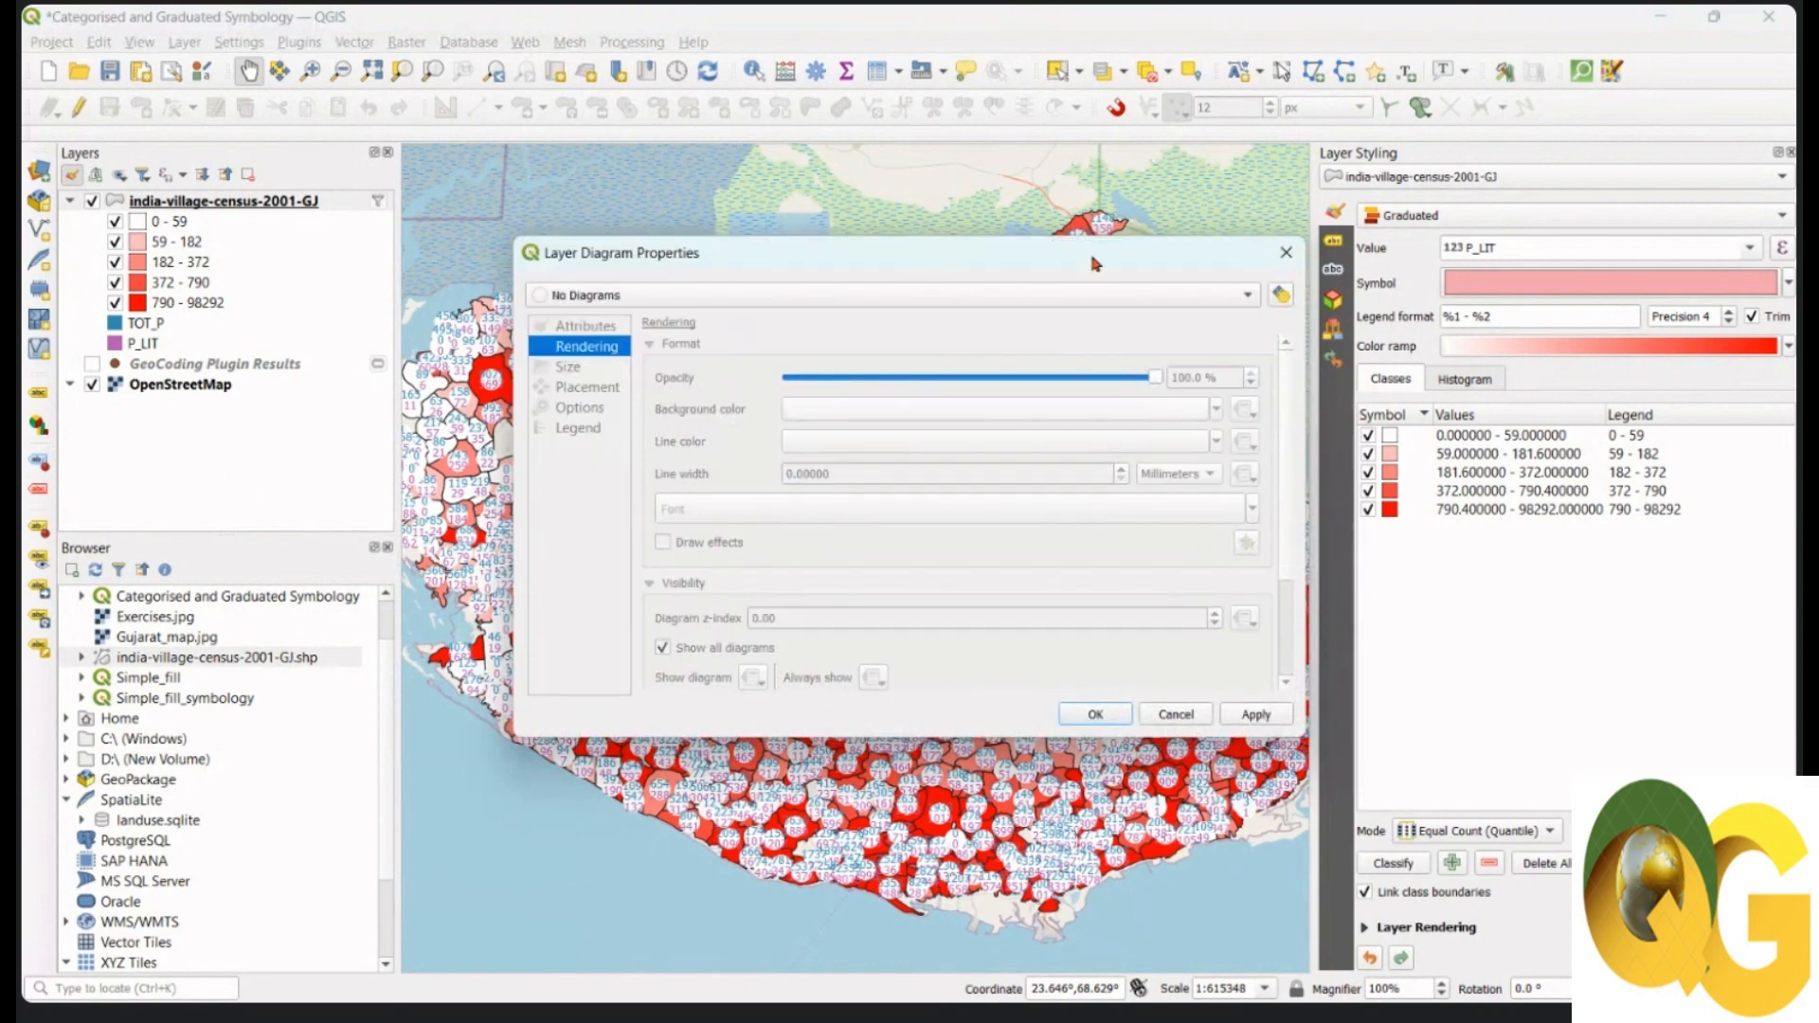
left_click(1252, 715)
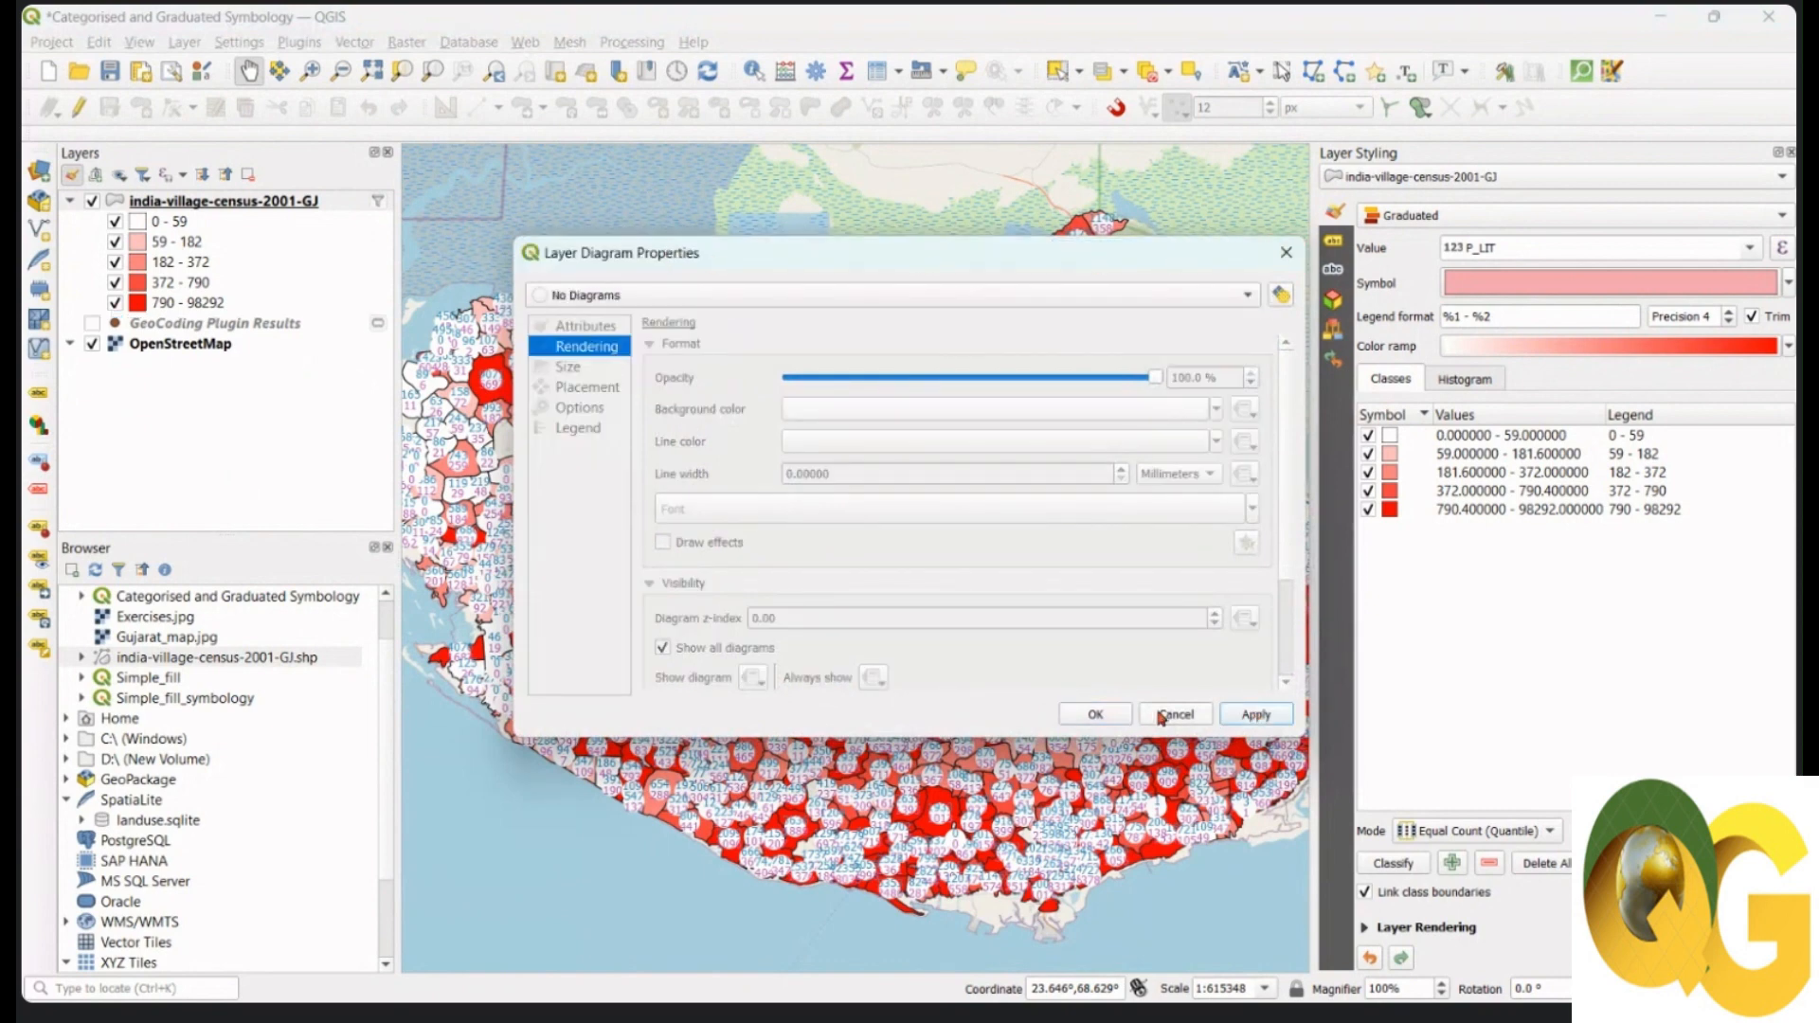
left_click(1161, 717)
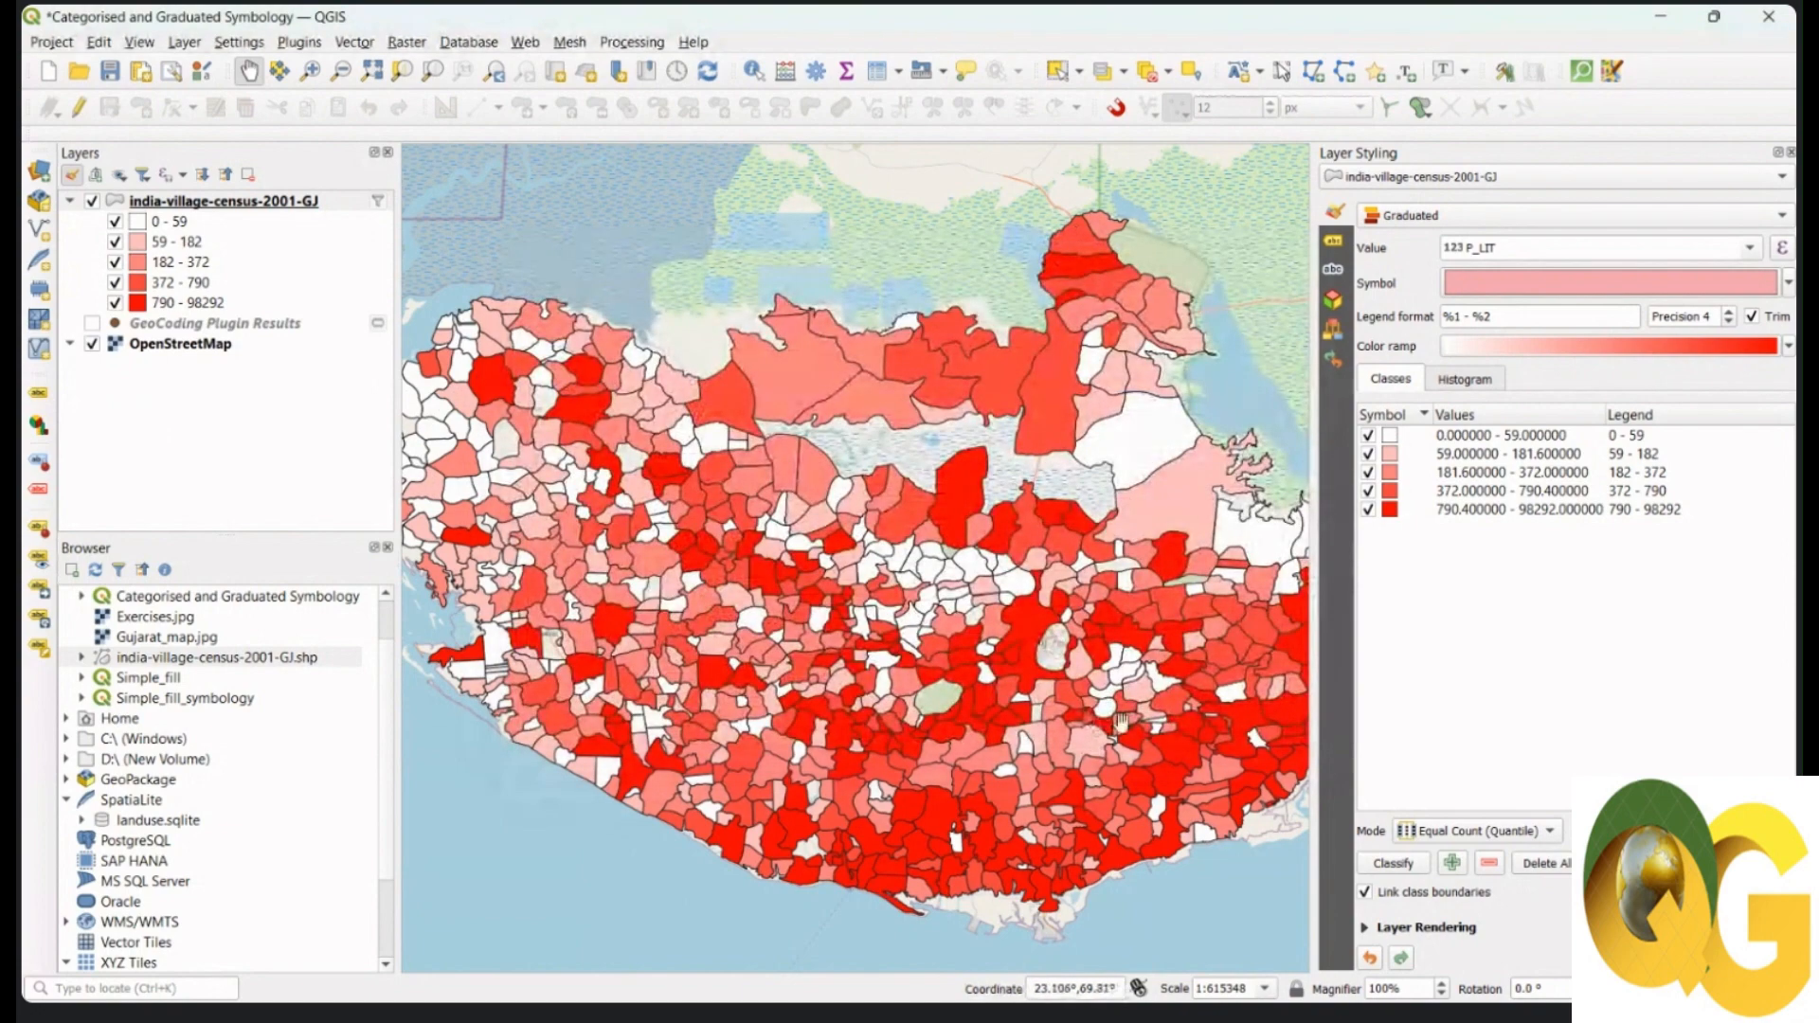
left_click_drag(1118, 722, 1115, 718)
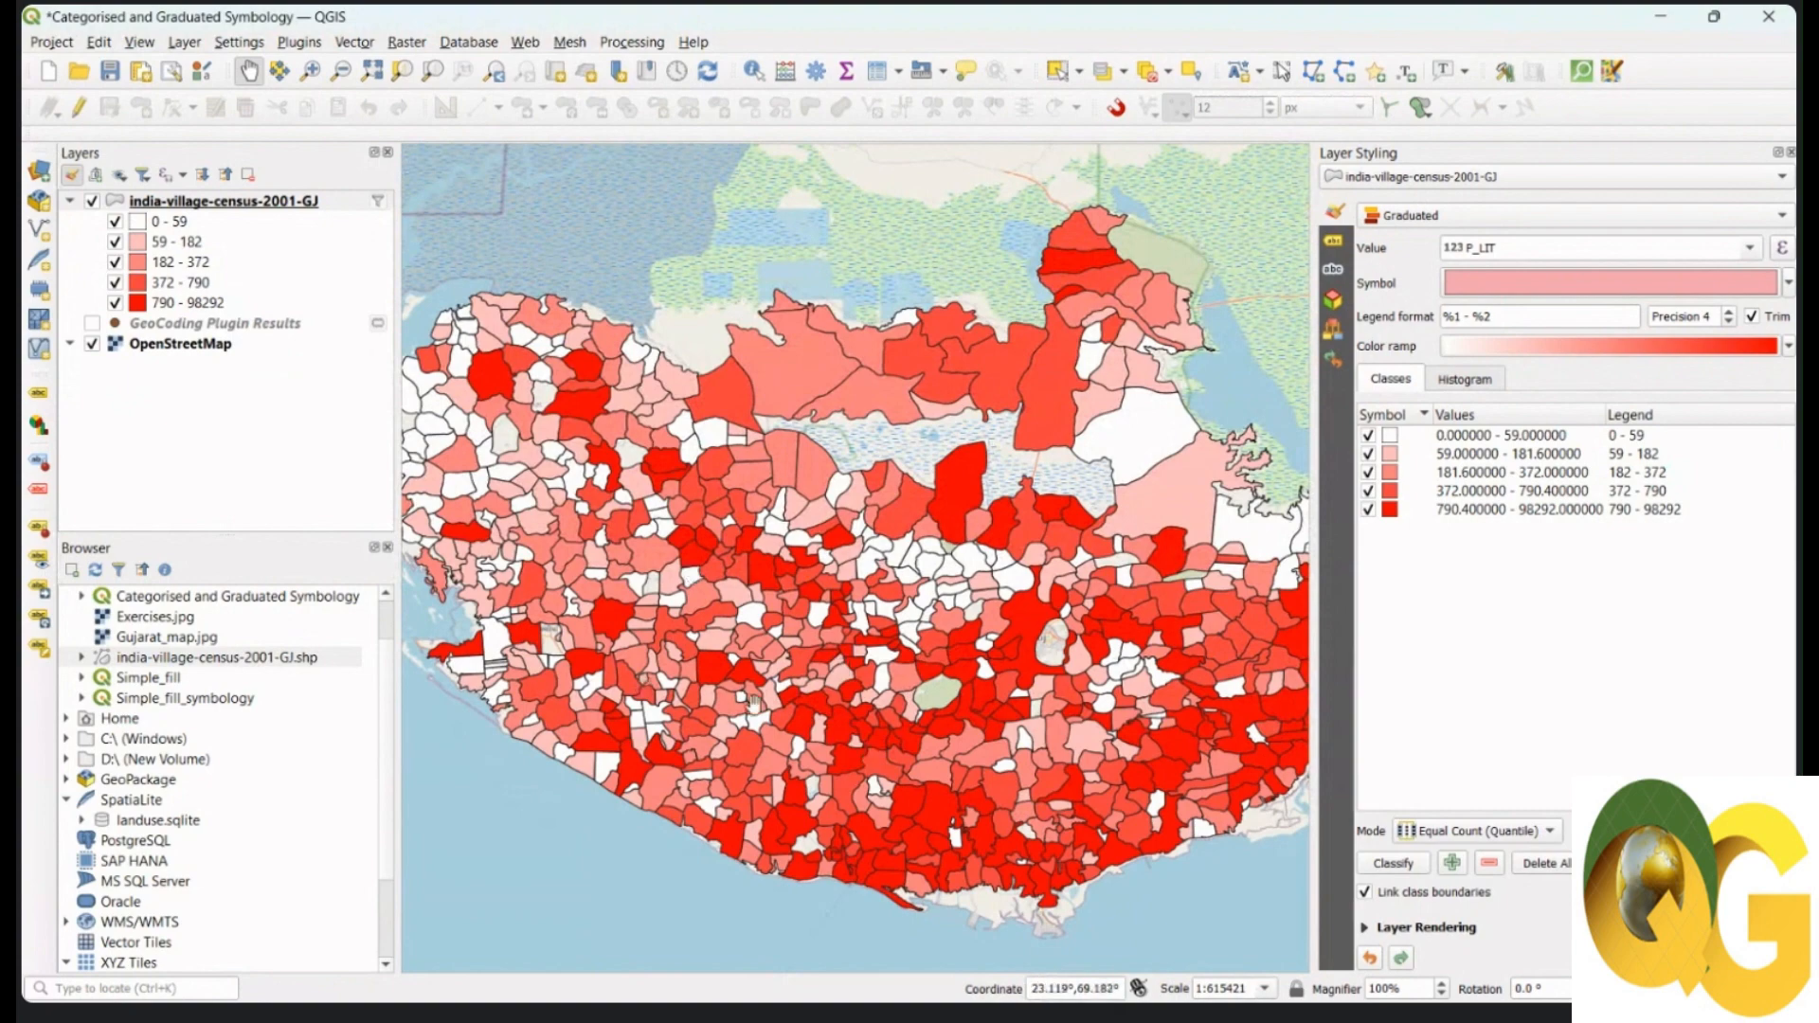
Step: Rename the village census layer to 'Raw count on Total population'
left_click(245, 203)
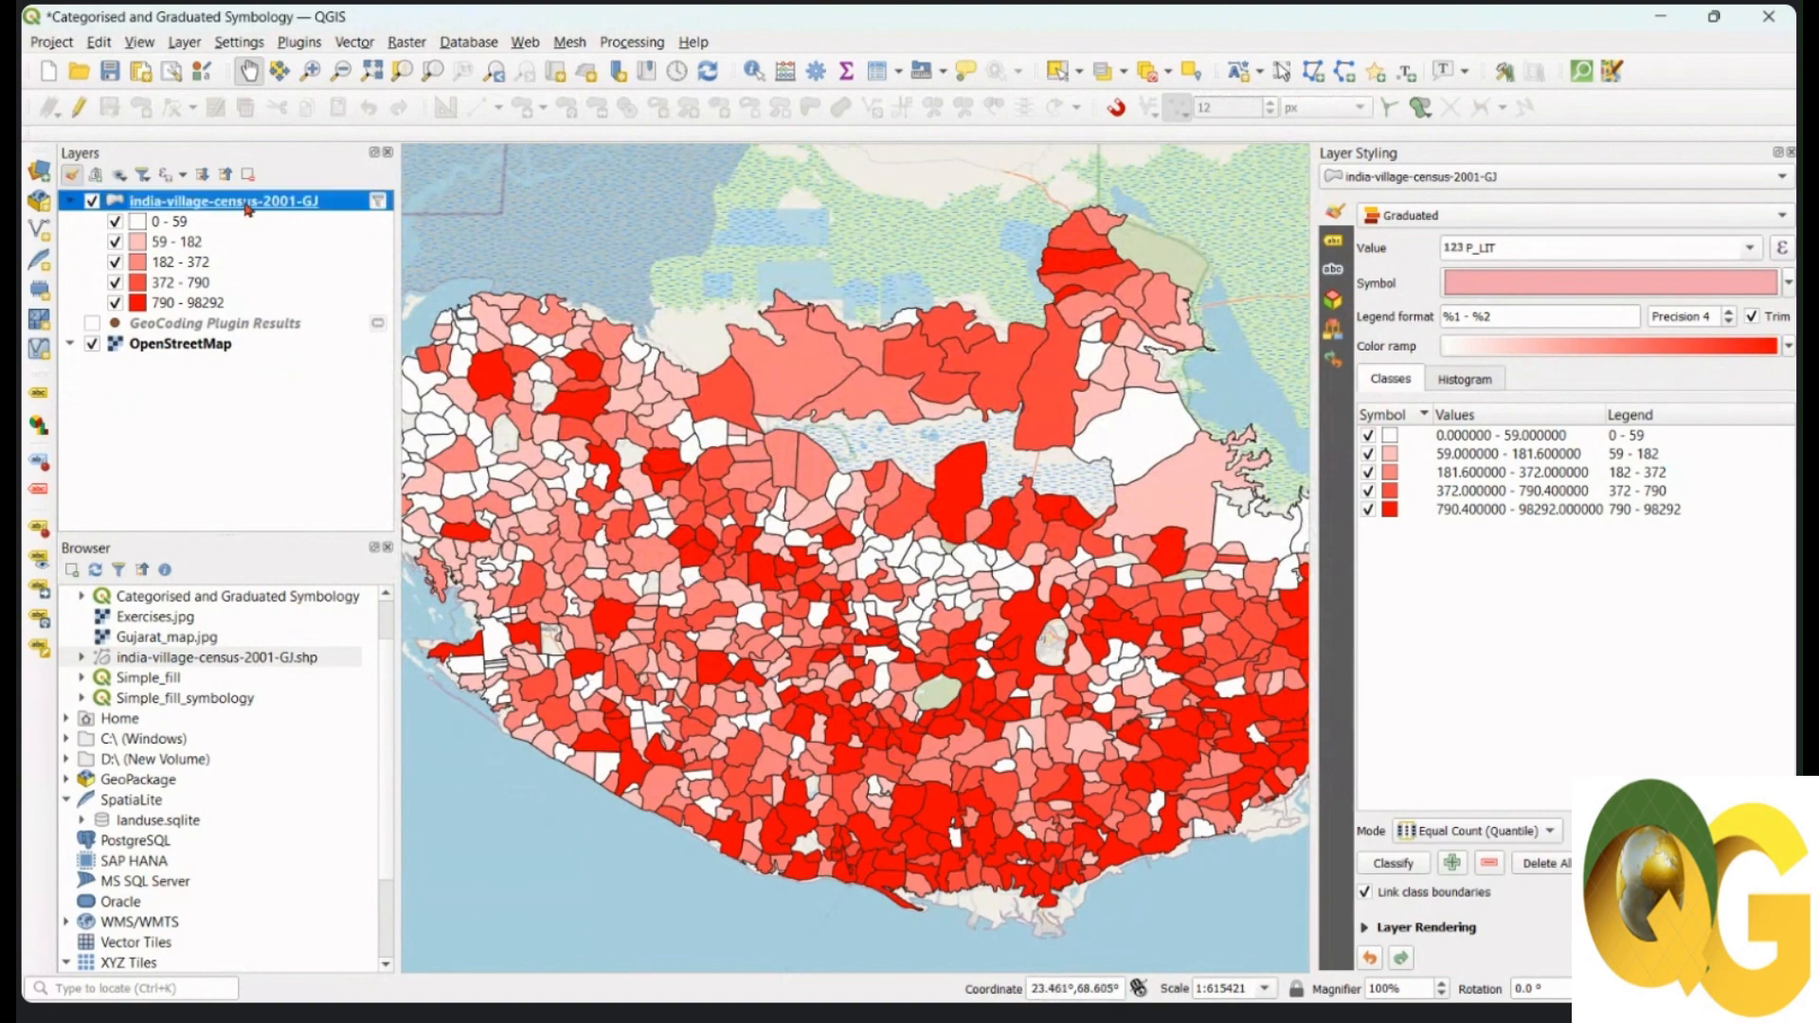
right_click(247, 209)
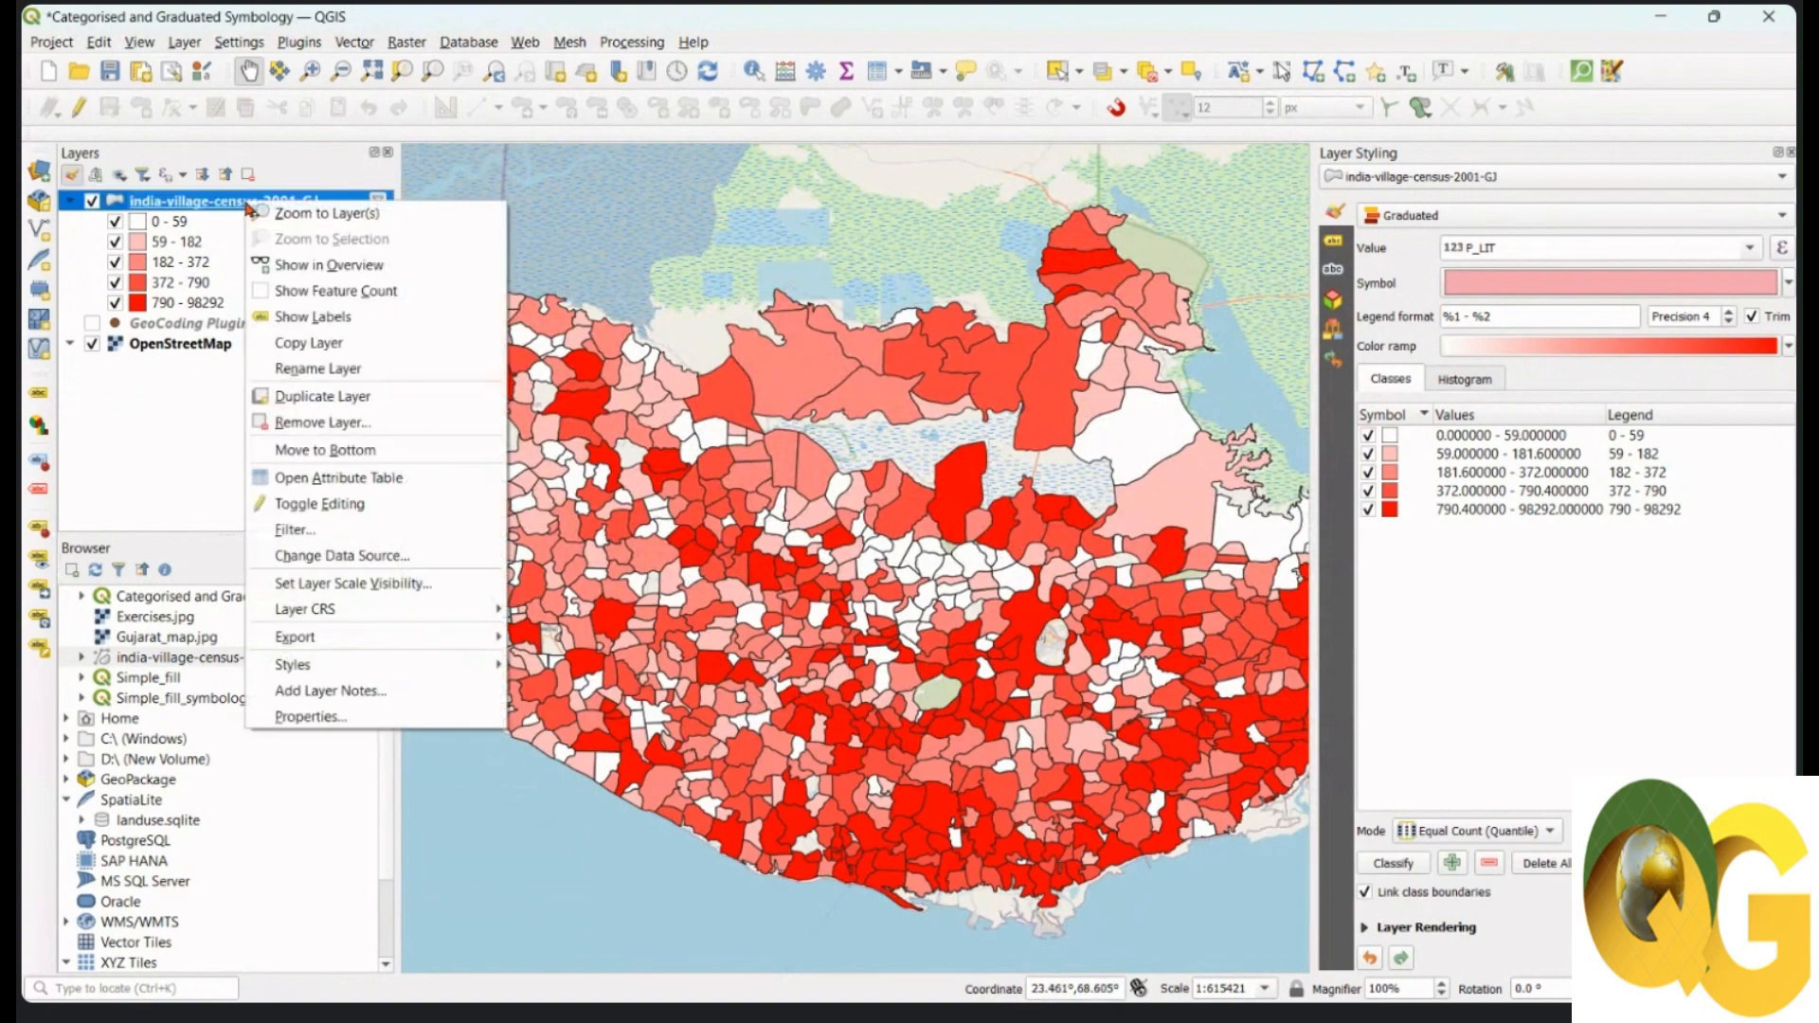
left_click(327, 371)
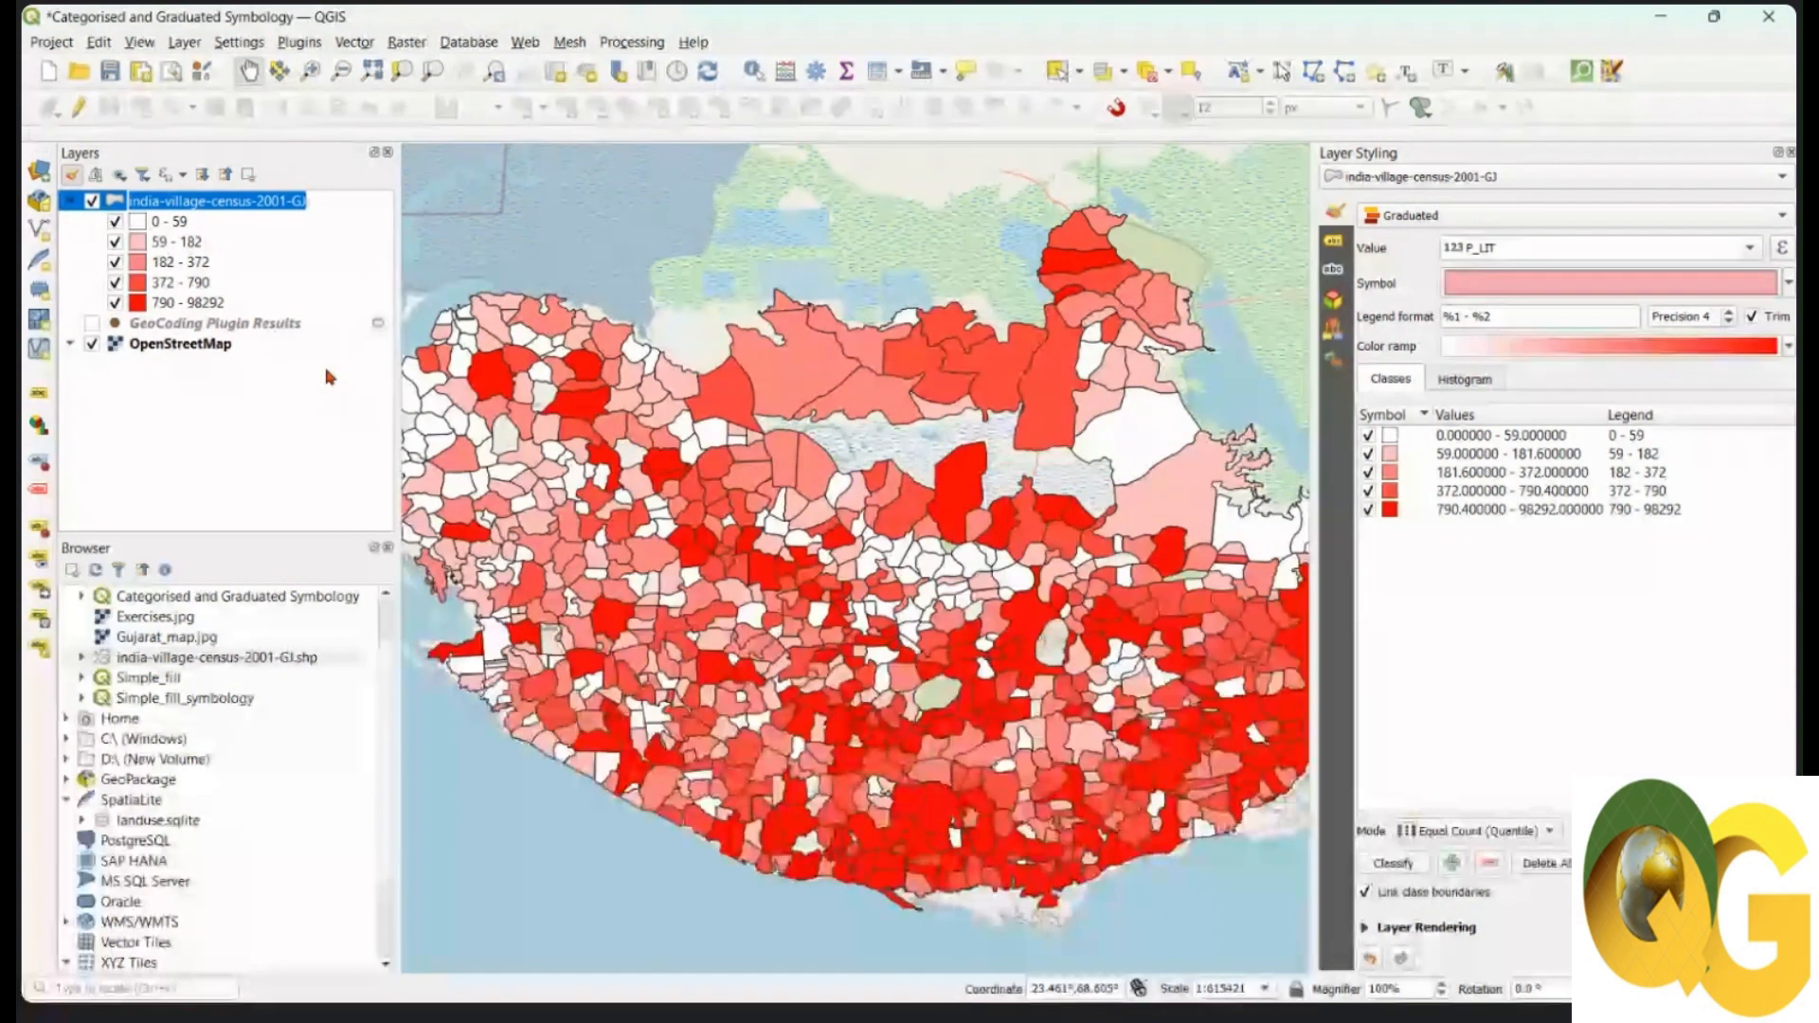
type("Raw cou")
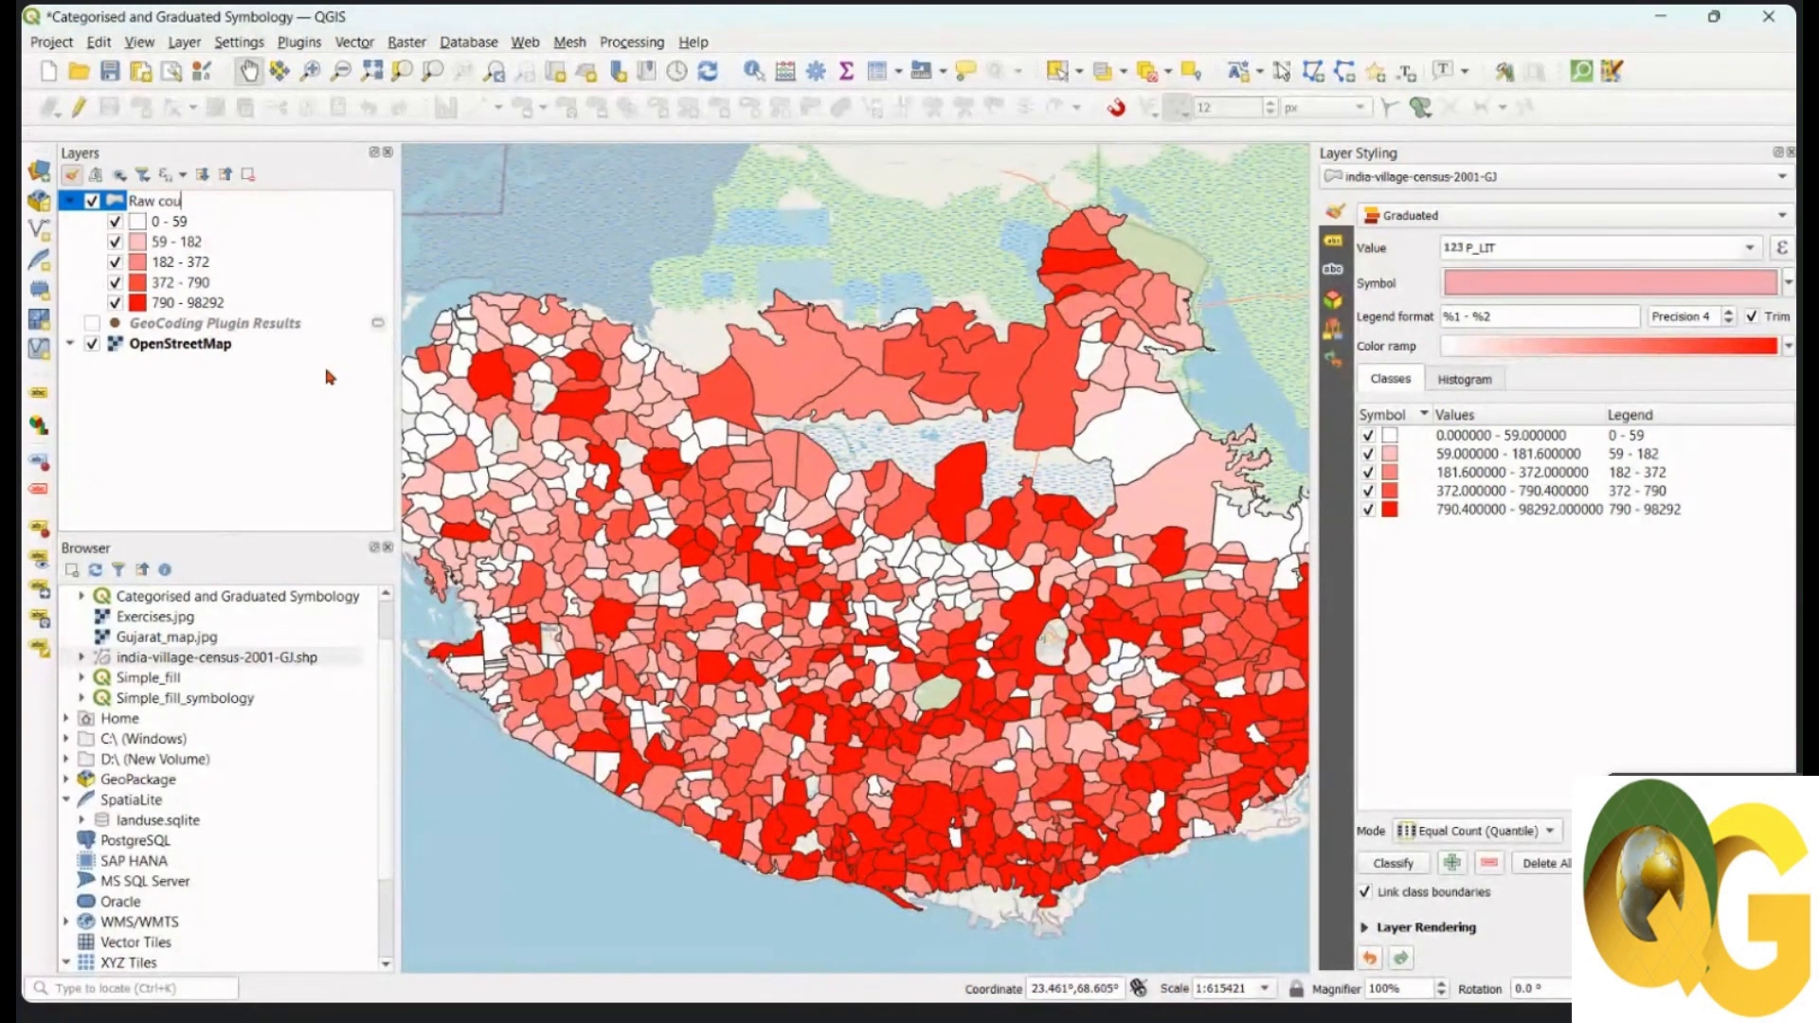
type("nt on Total p")
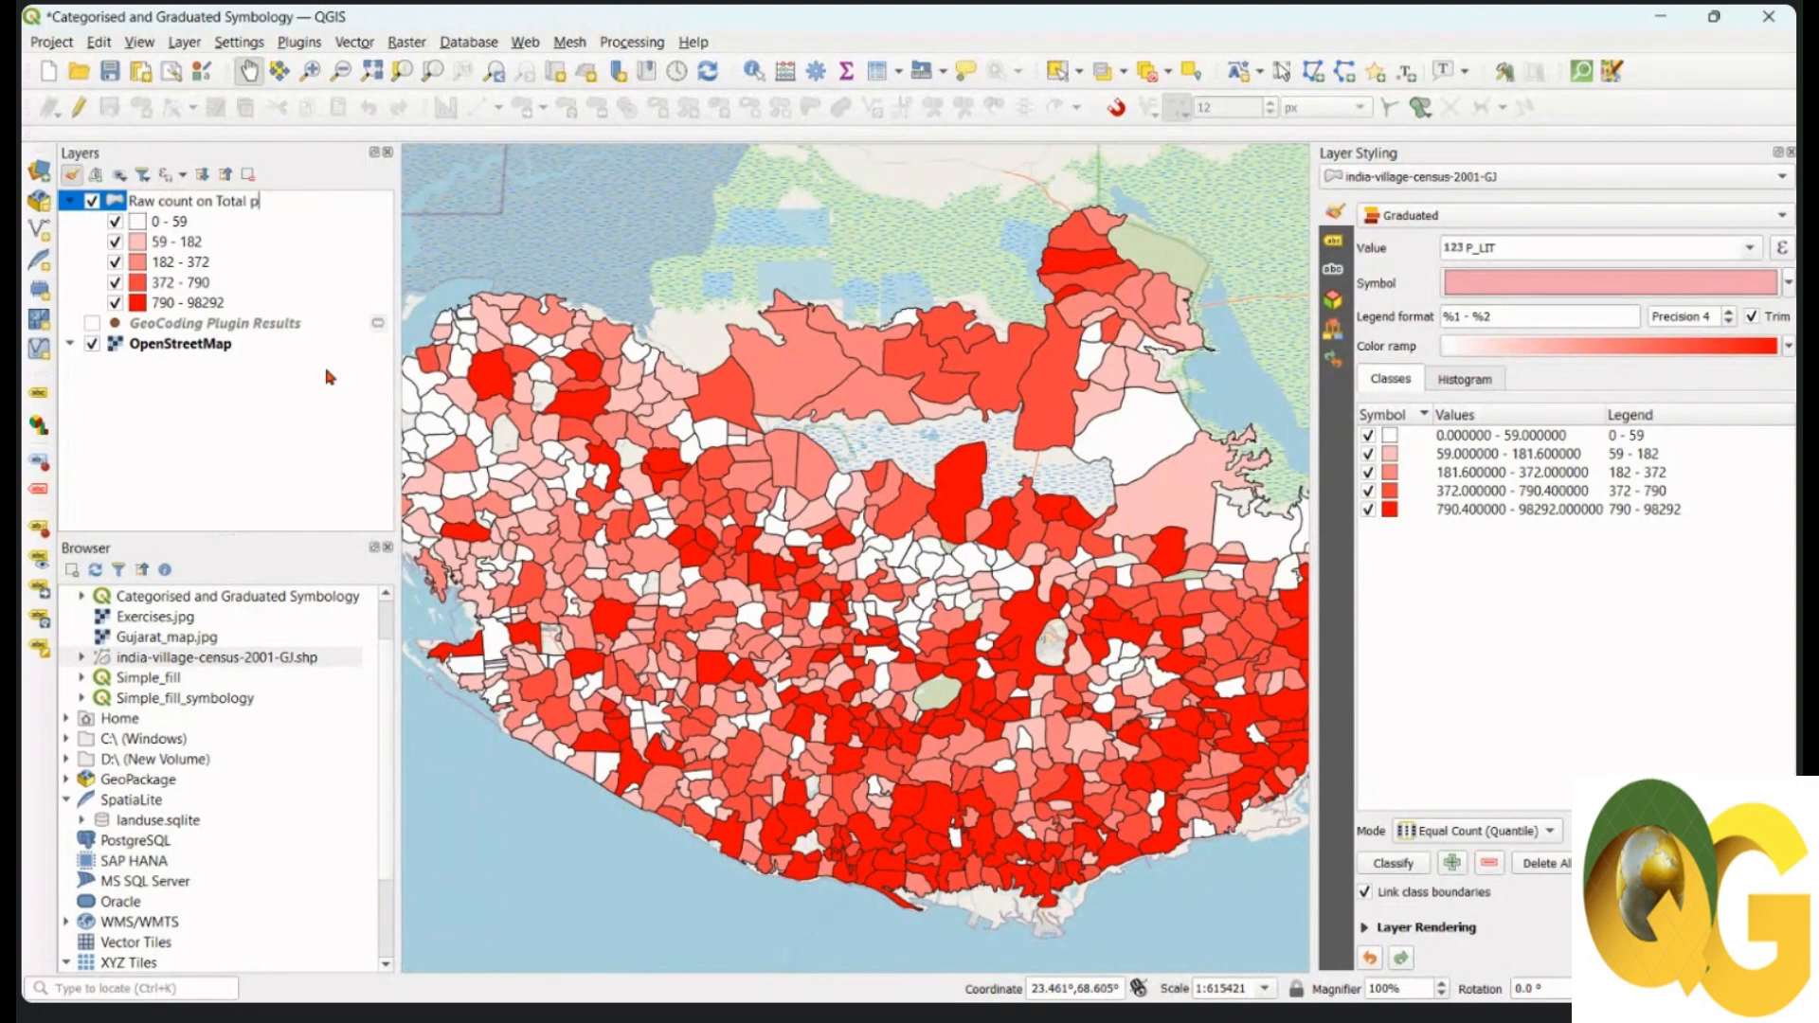
type("opulation")
key("Return")
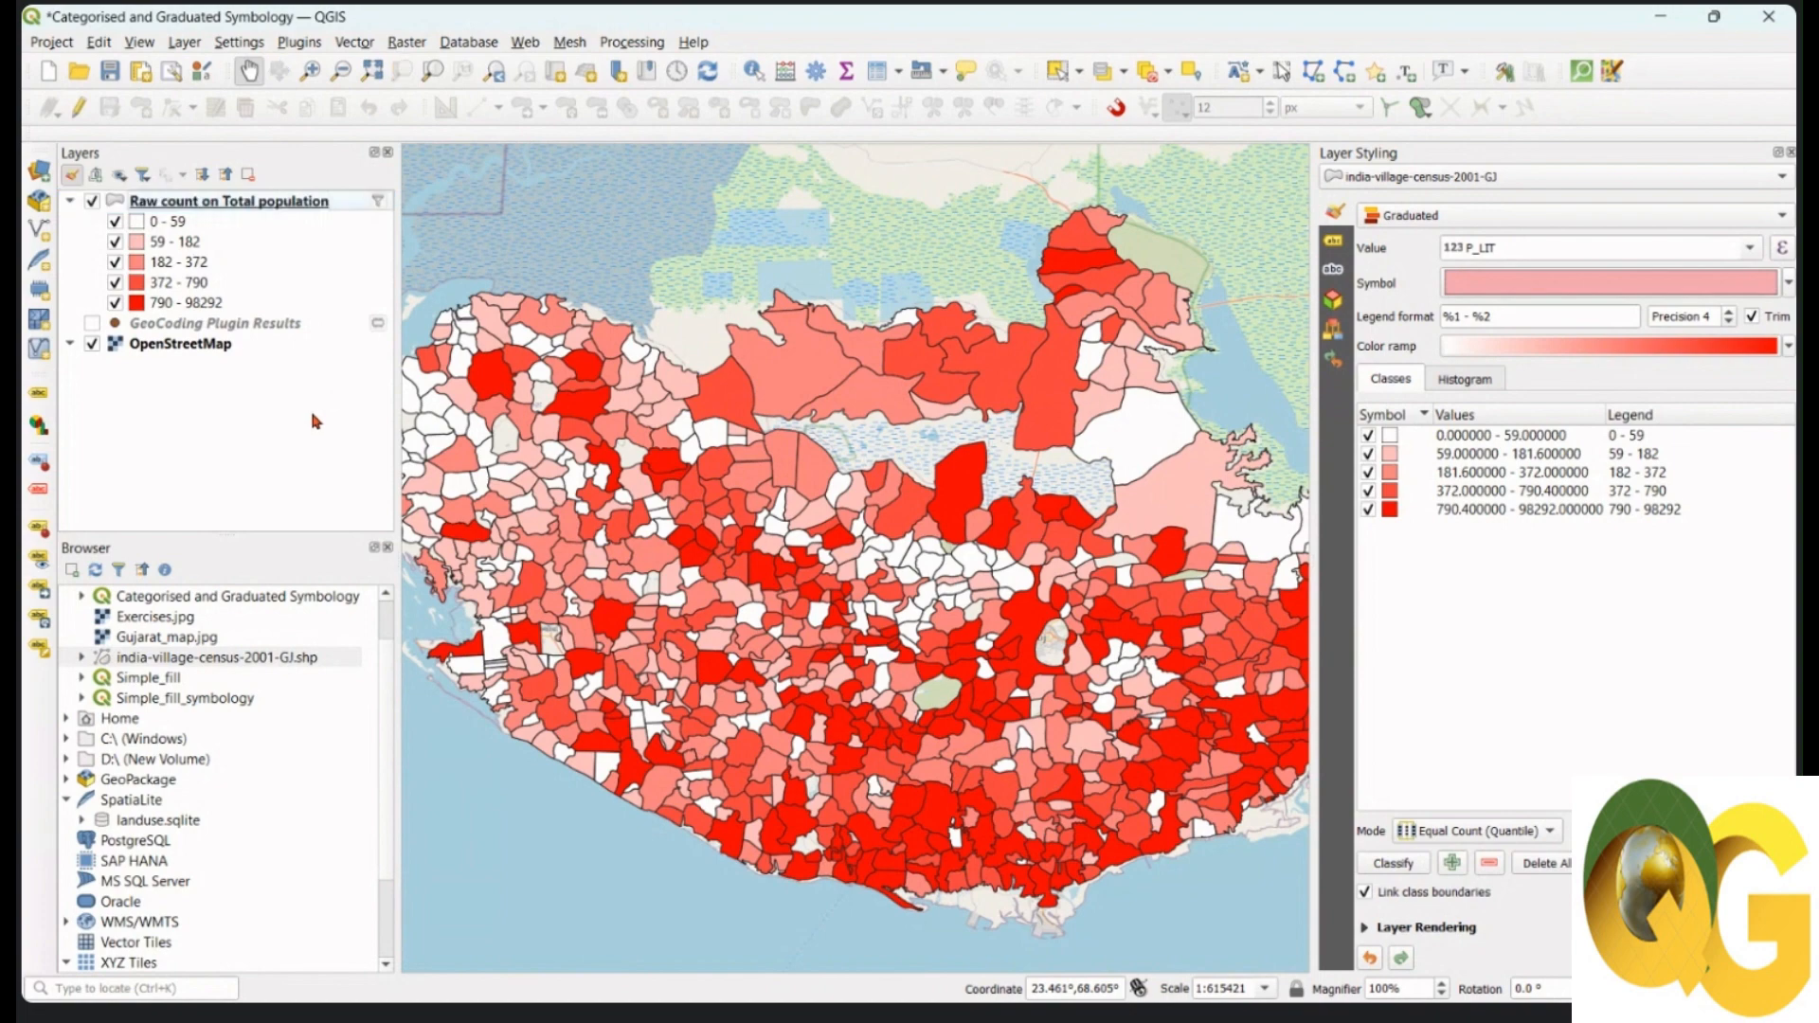
left_click(272, 212)
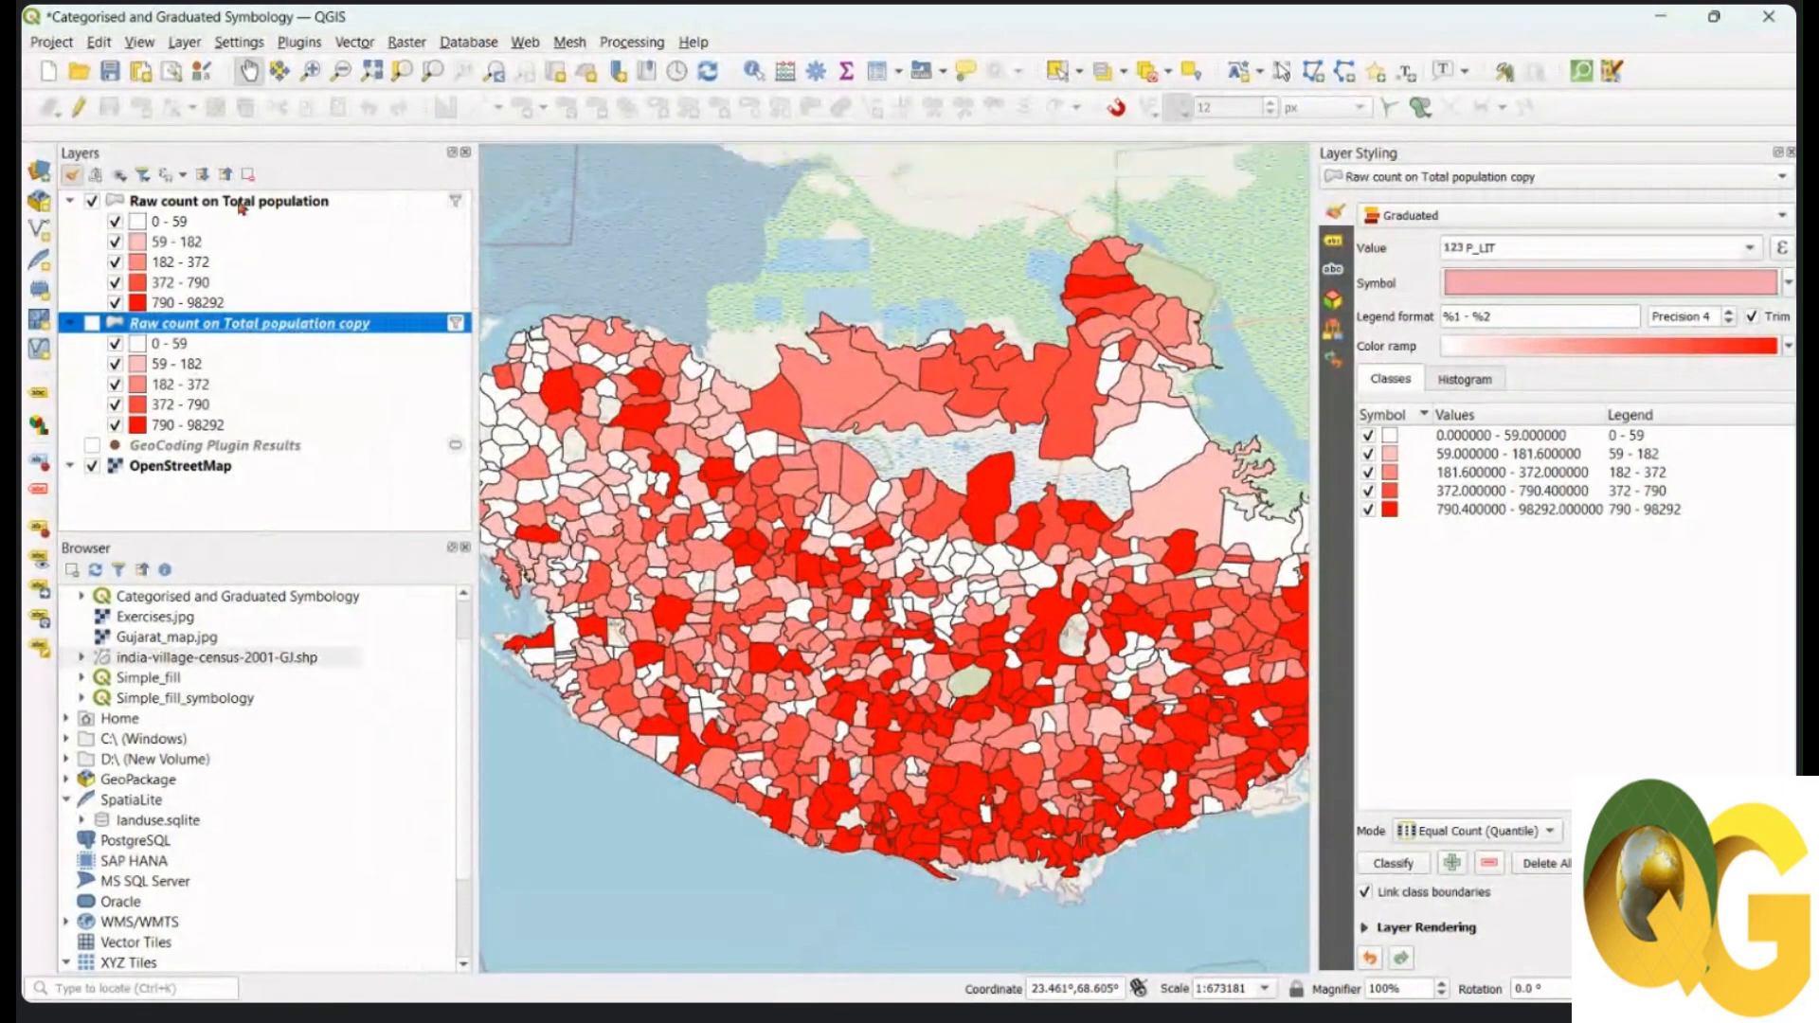
Step: Move the original raw-count layer below its copy, hide the original and show only the copy
left_click_drag(233, 201, 213, 438)
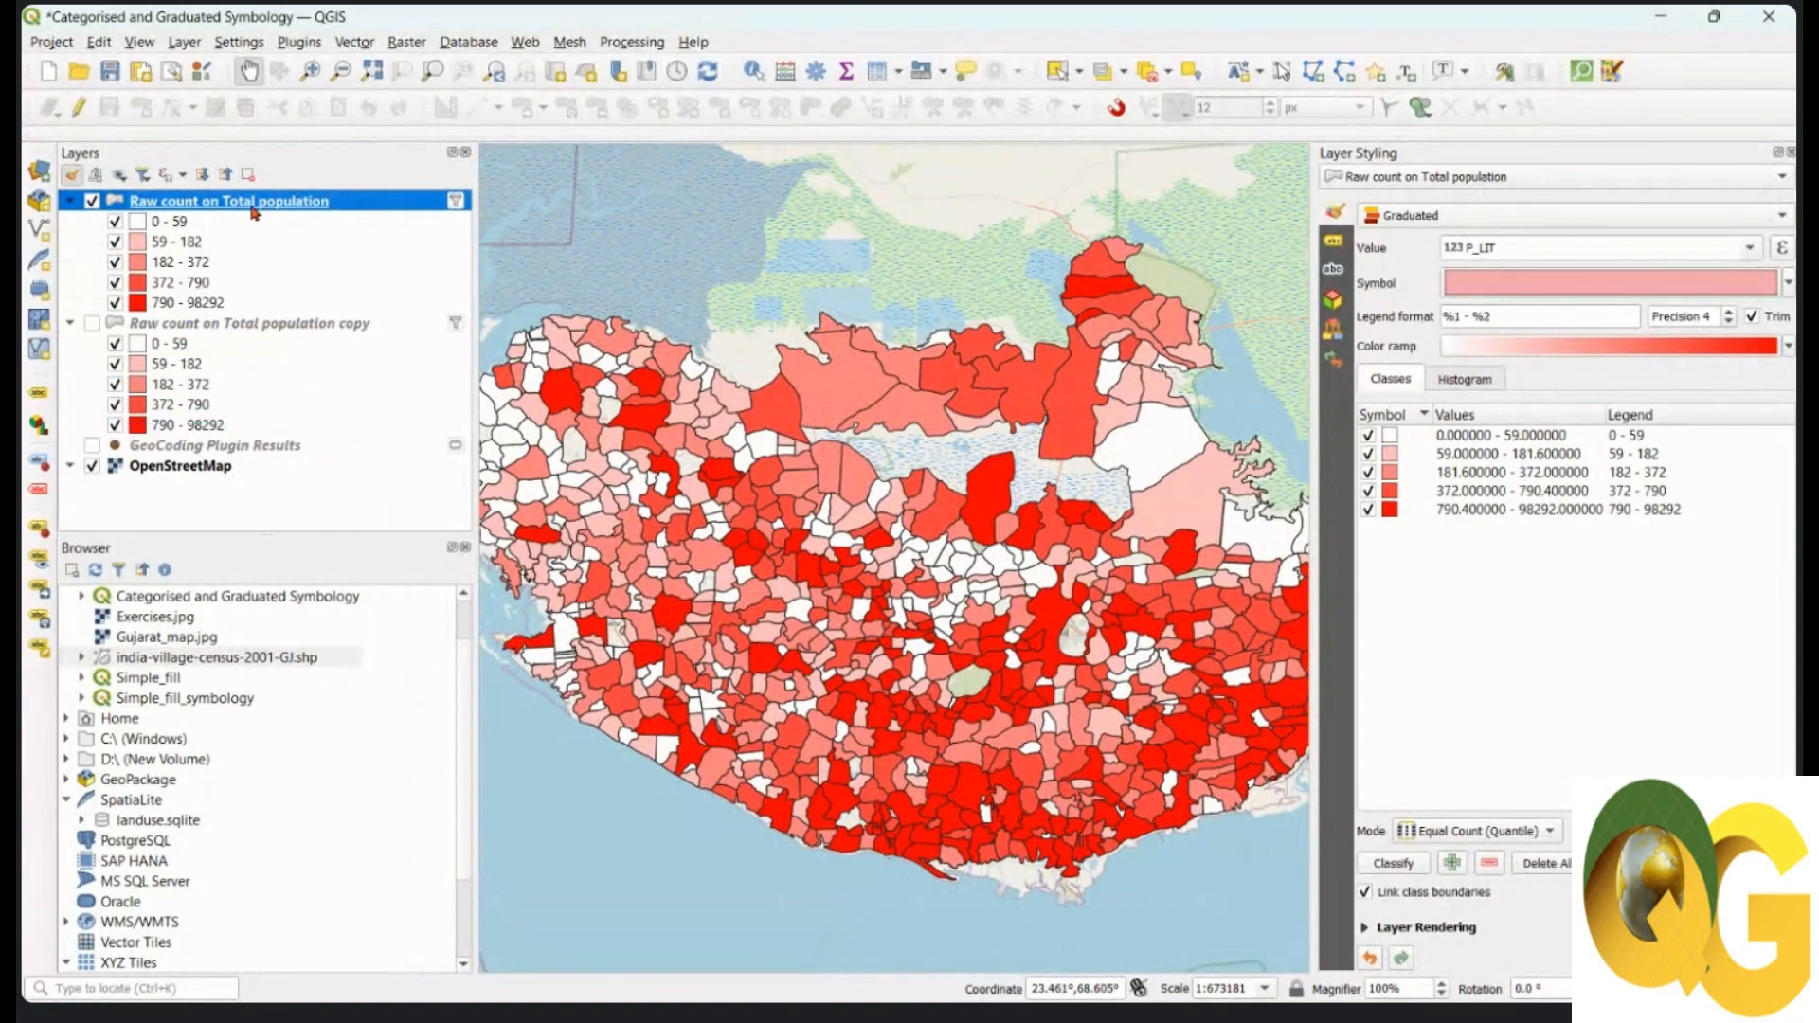
left_click_drag(252, 206, 253, 440)
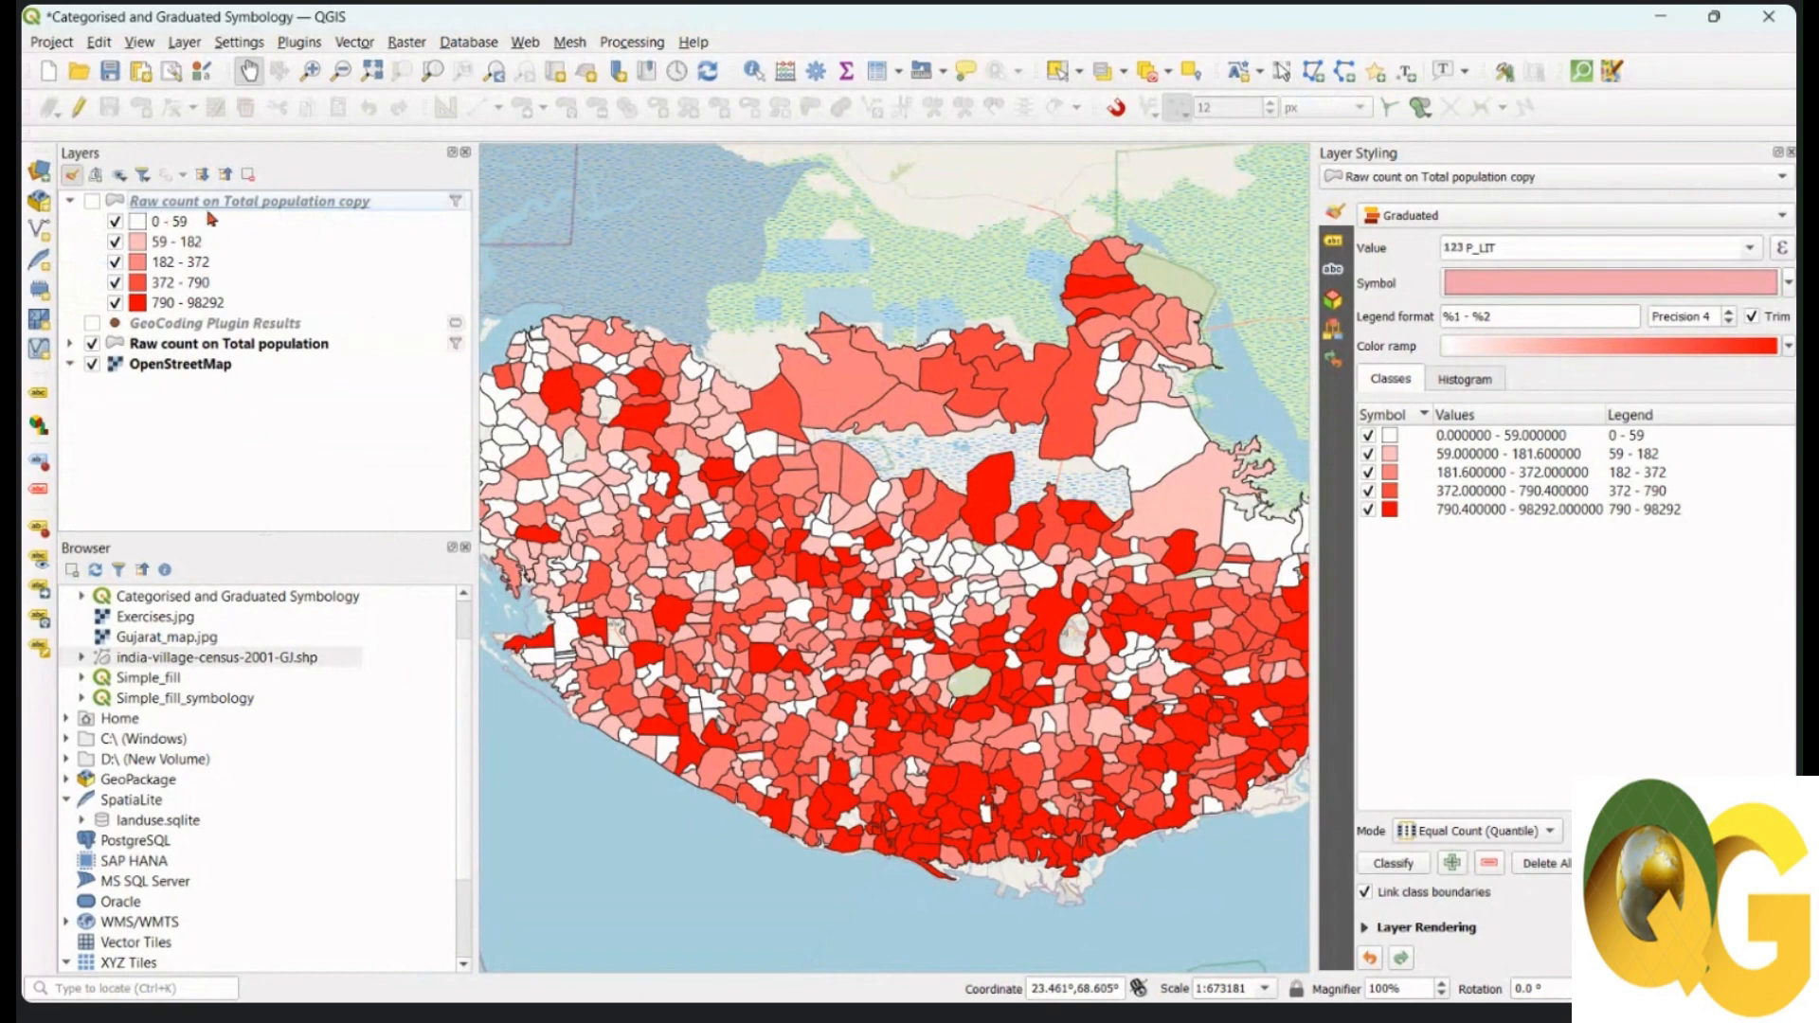
left_click(93, 344)
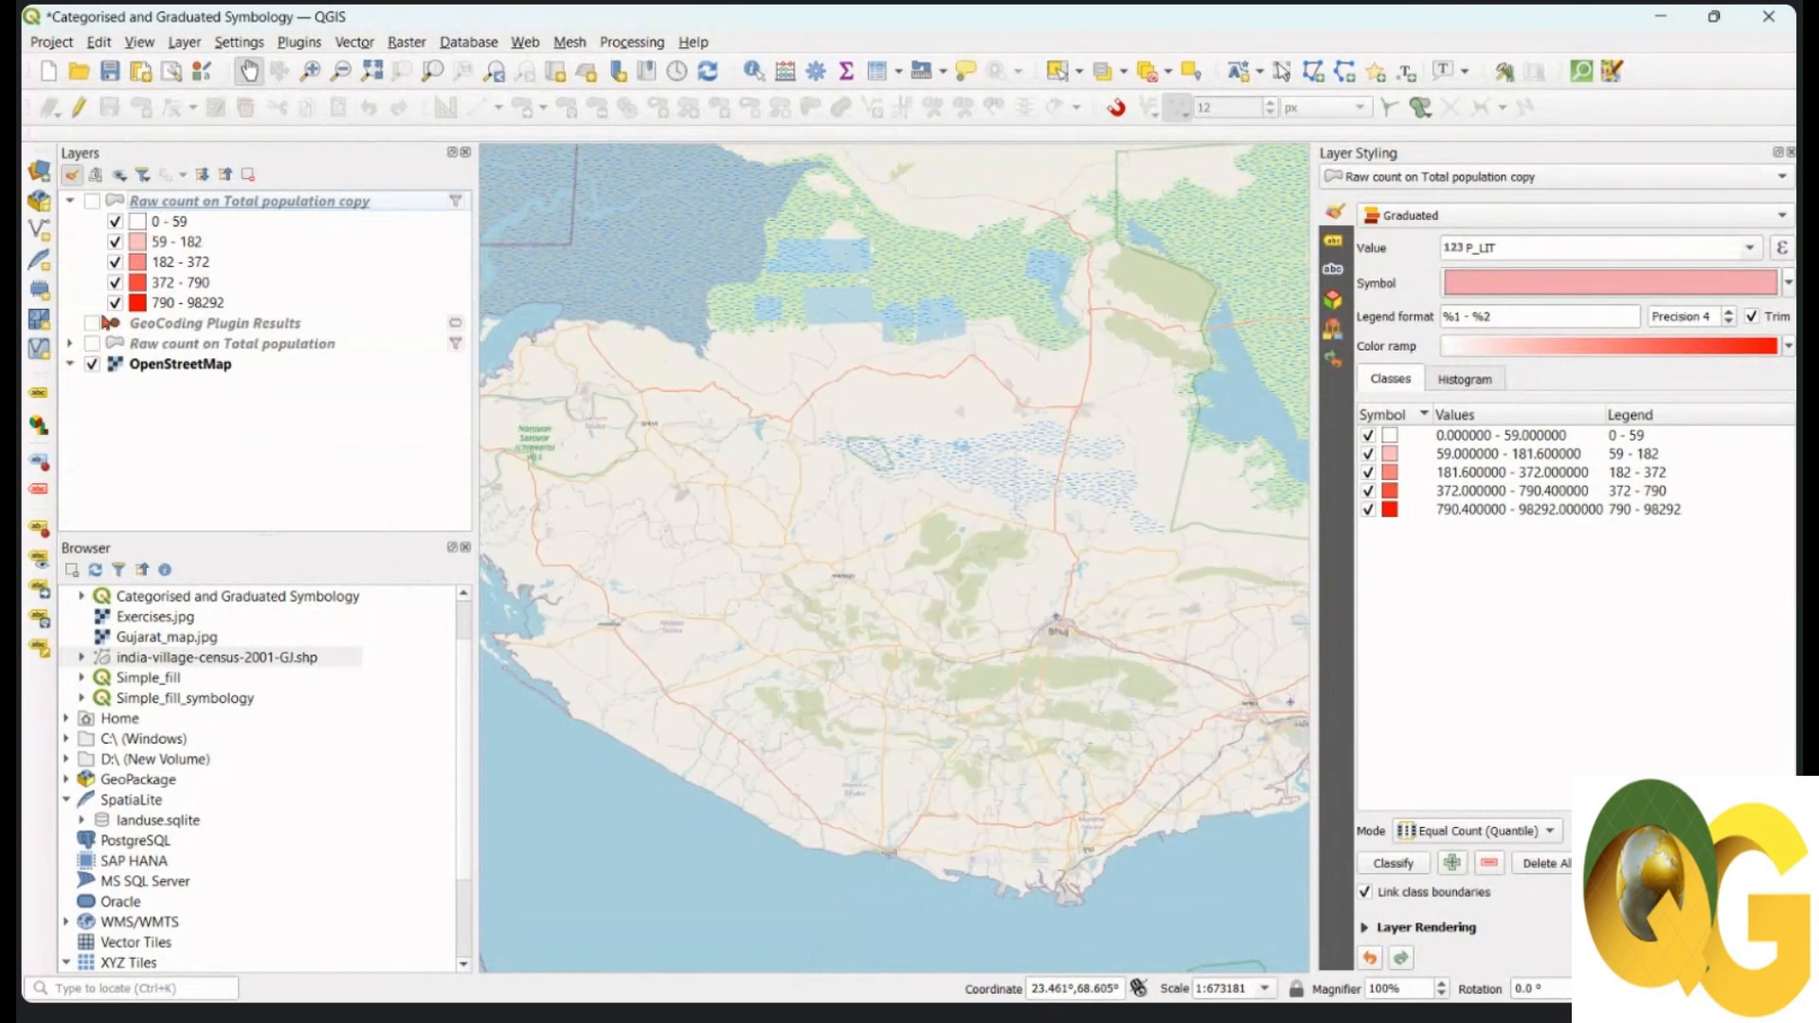
left_click(92, 201)
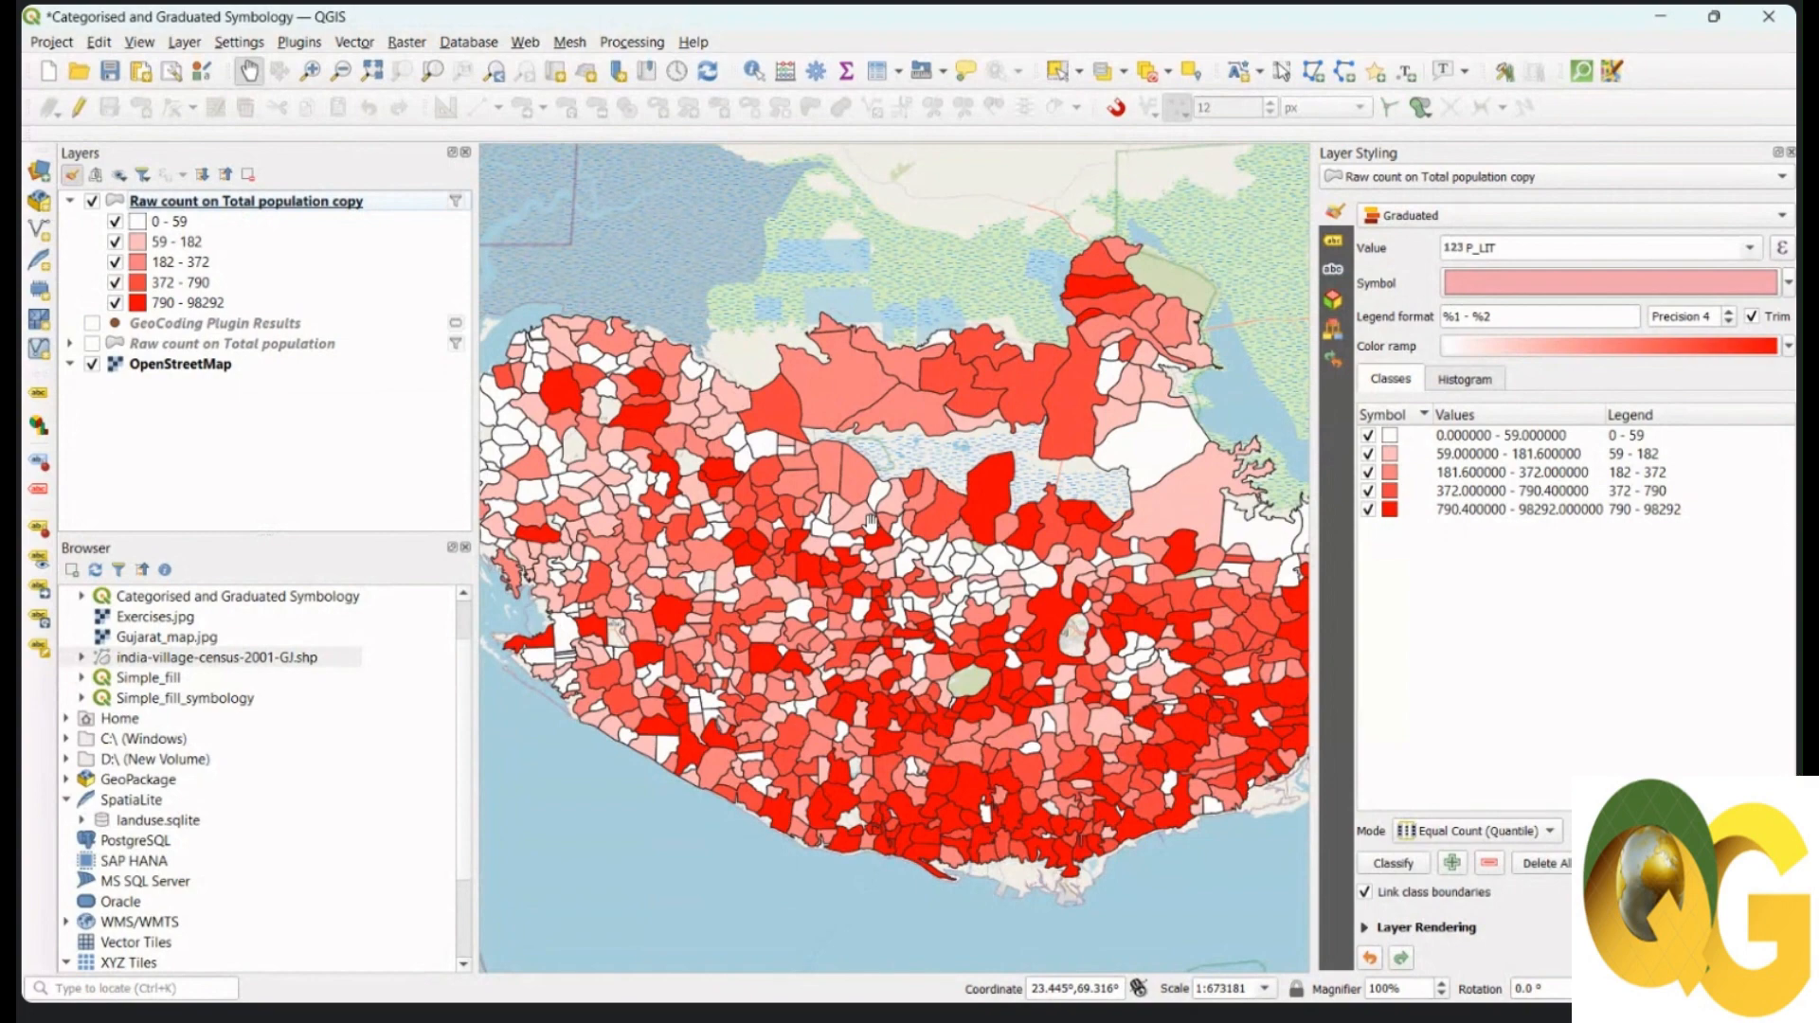
left_click(284, 205)
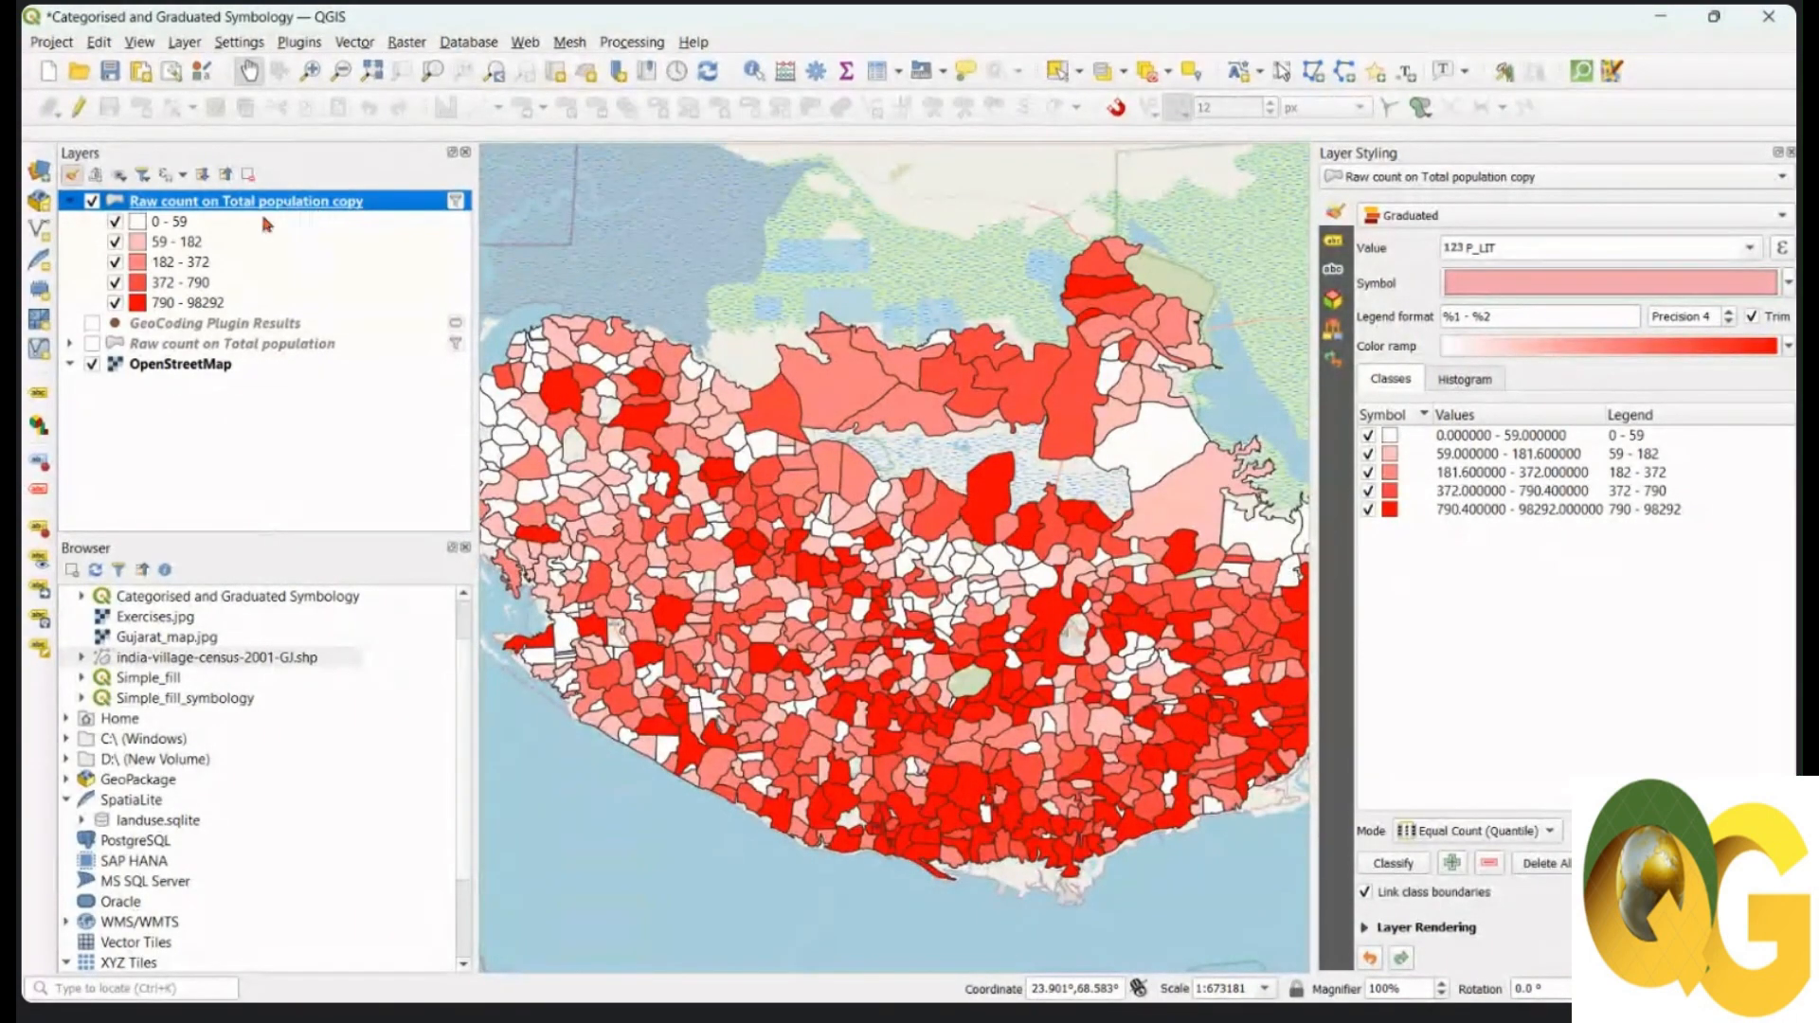
Step: Build the value expression ("P_LIT"/"TOT_P") * 100 in the Expression Dialog
left_click(1782, 250)
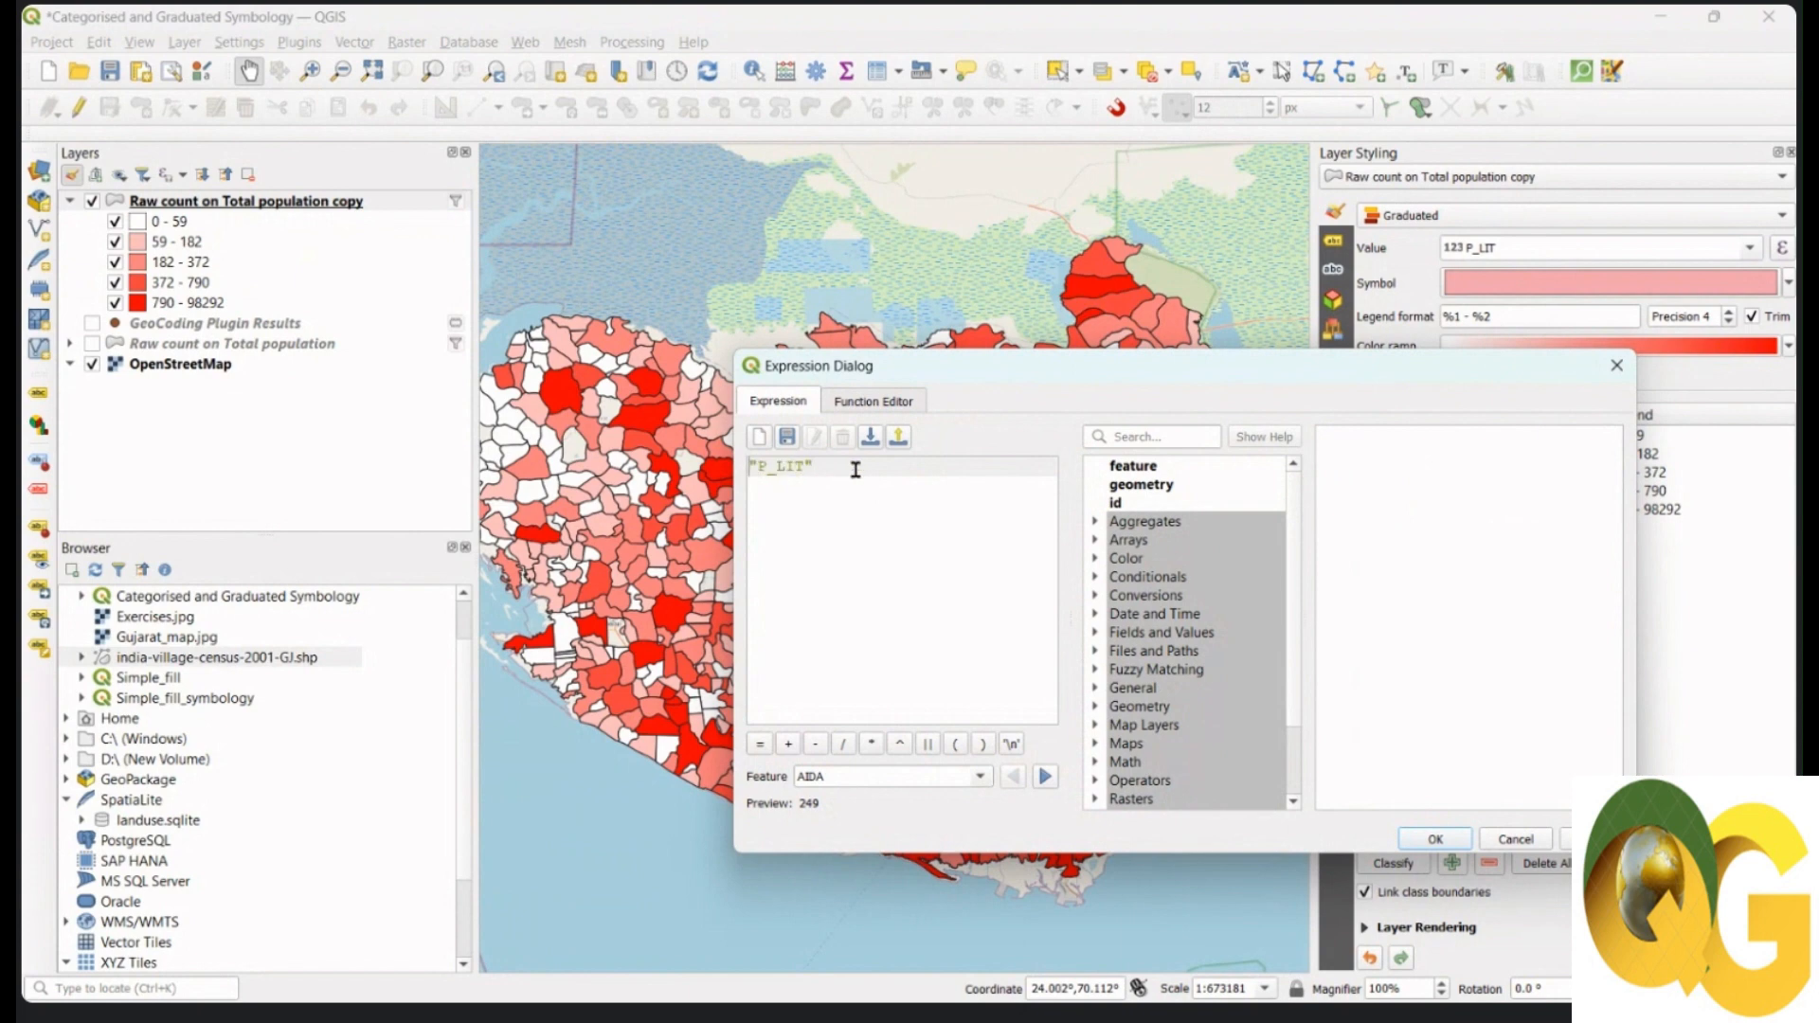
key("Home")
type("(")
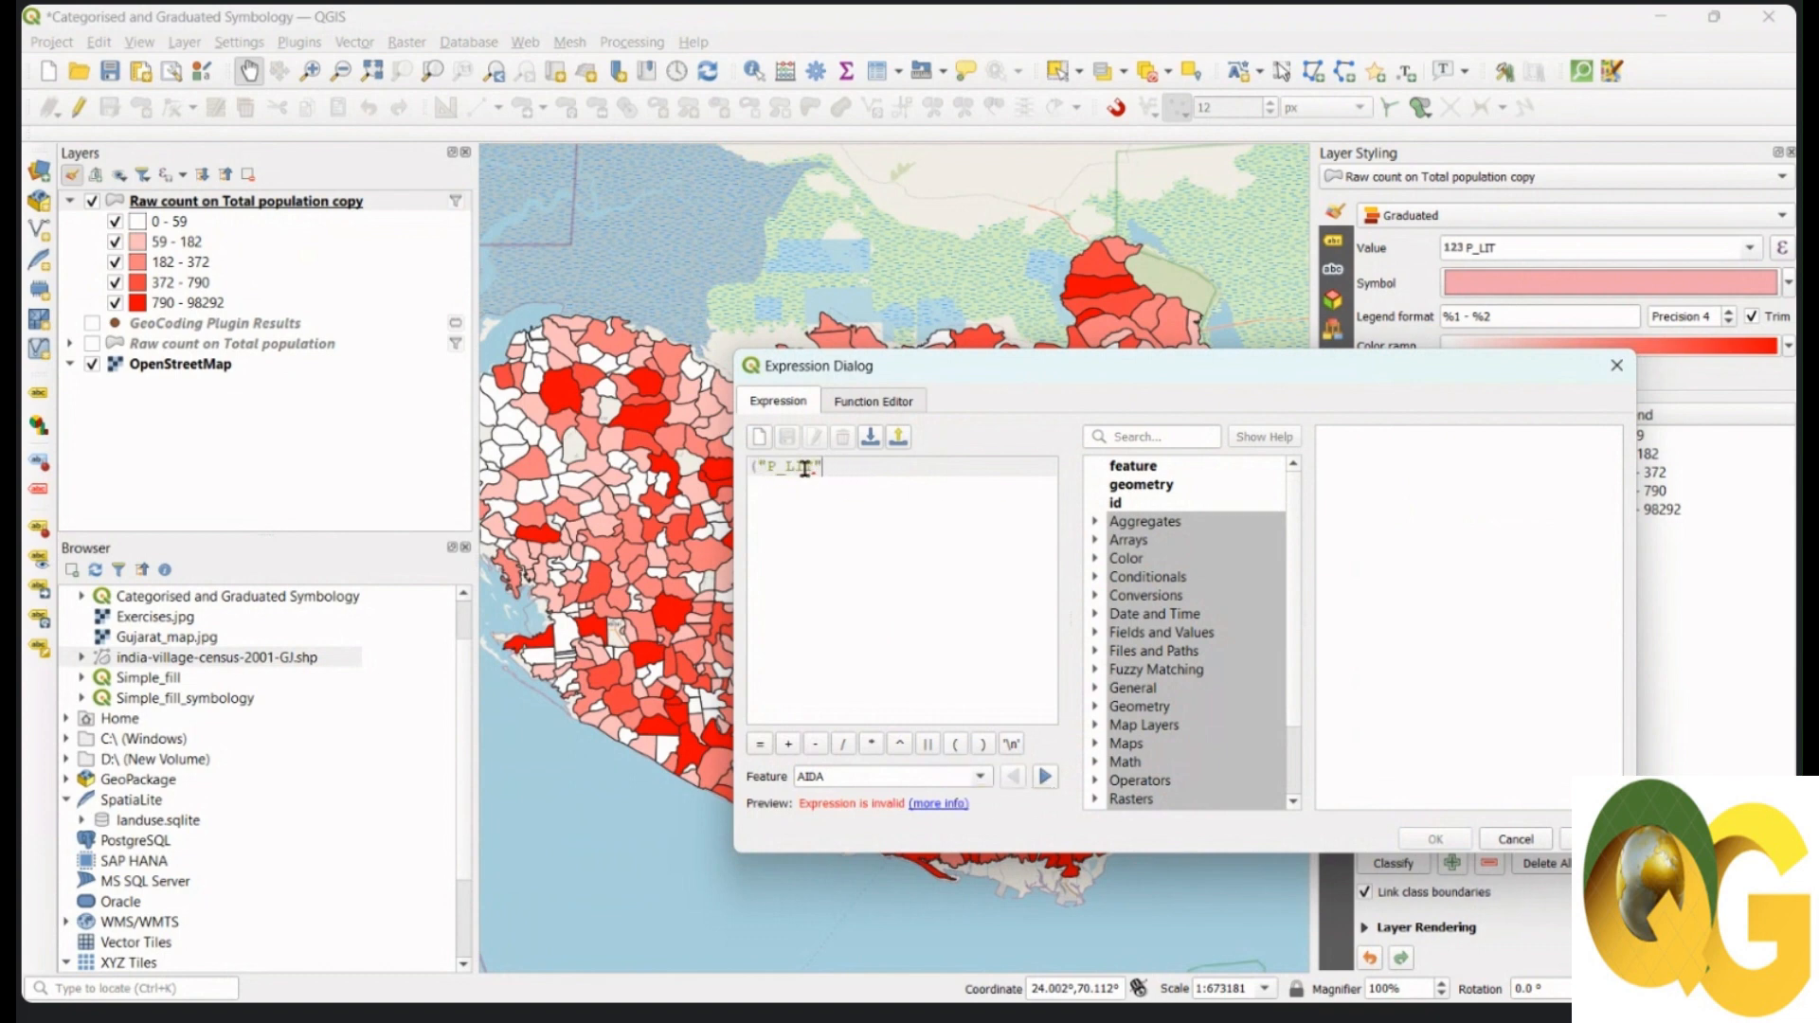
type("/")
left_click(1097, 637)
scroll(1212, 691, "down", 1)
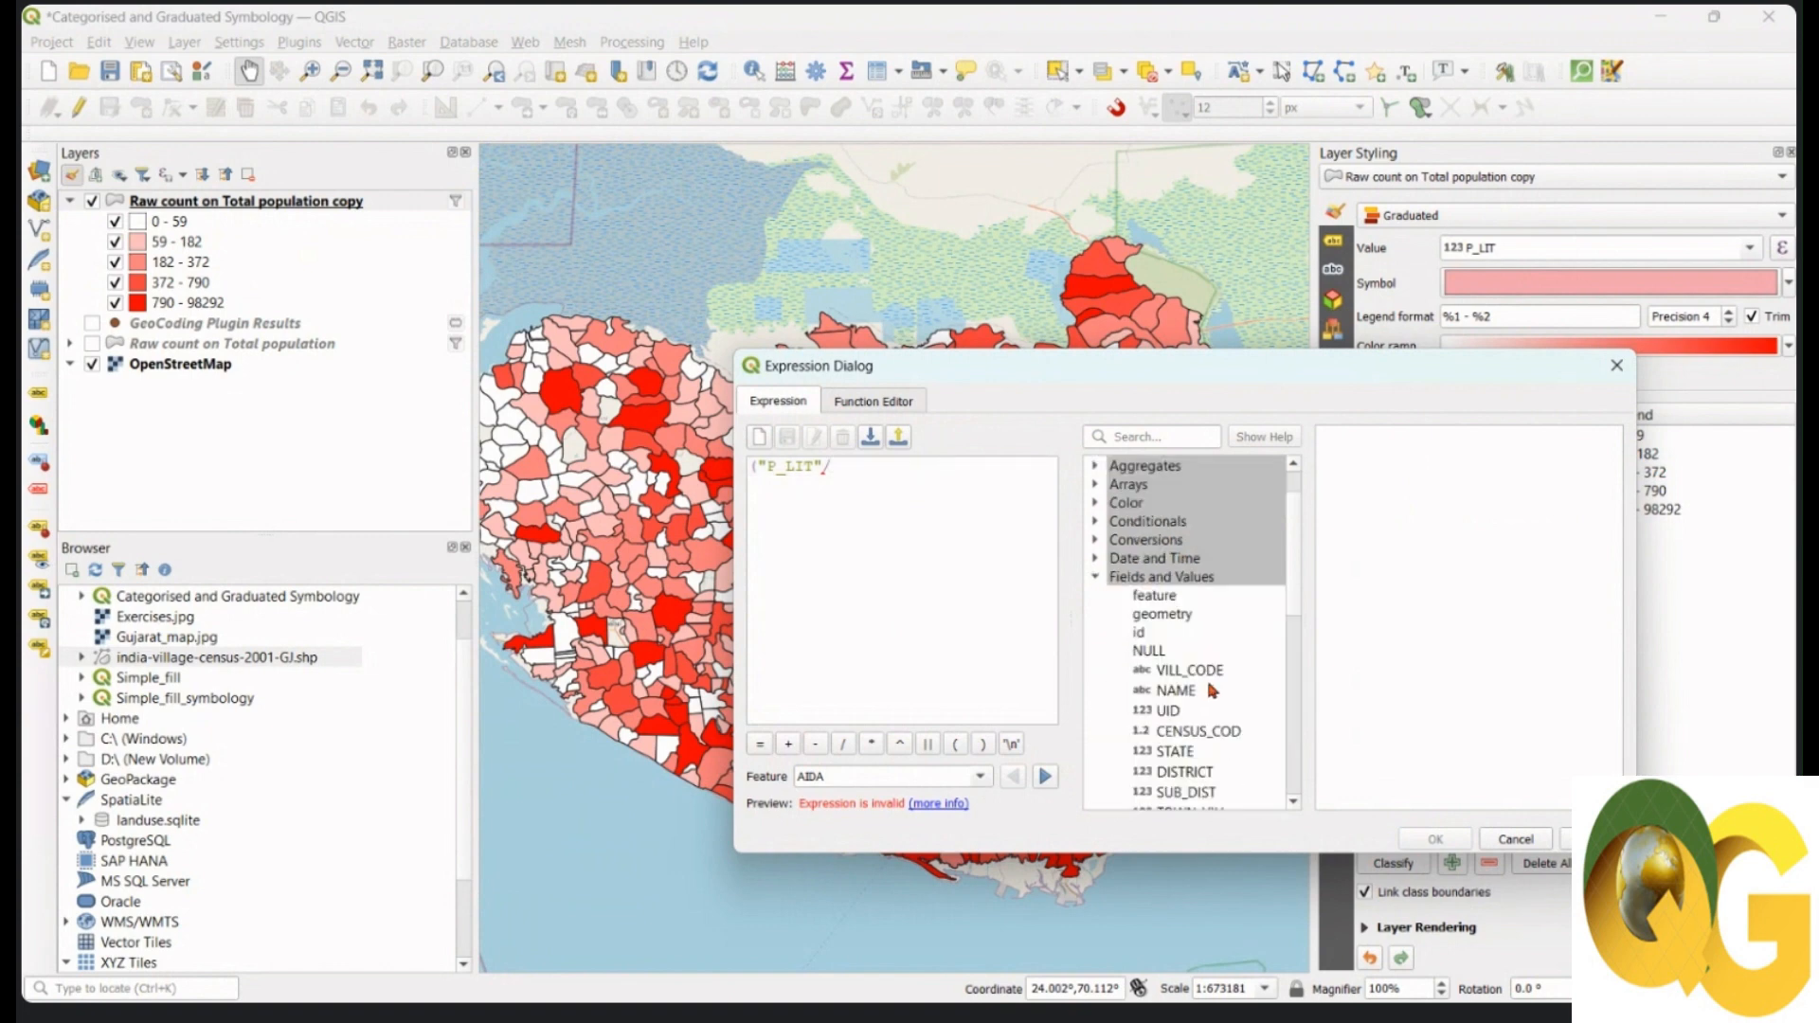
scroll(1213, 691, "down", 3)
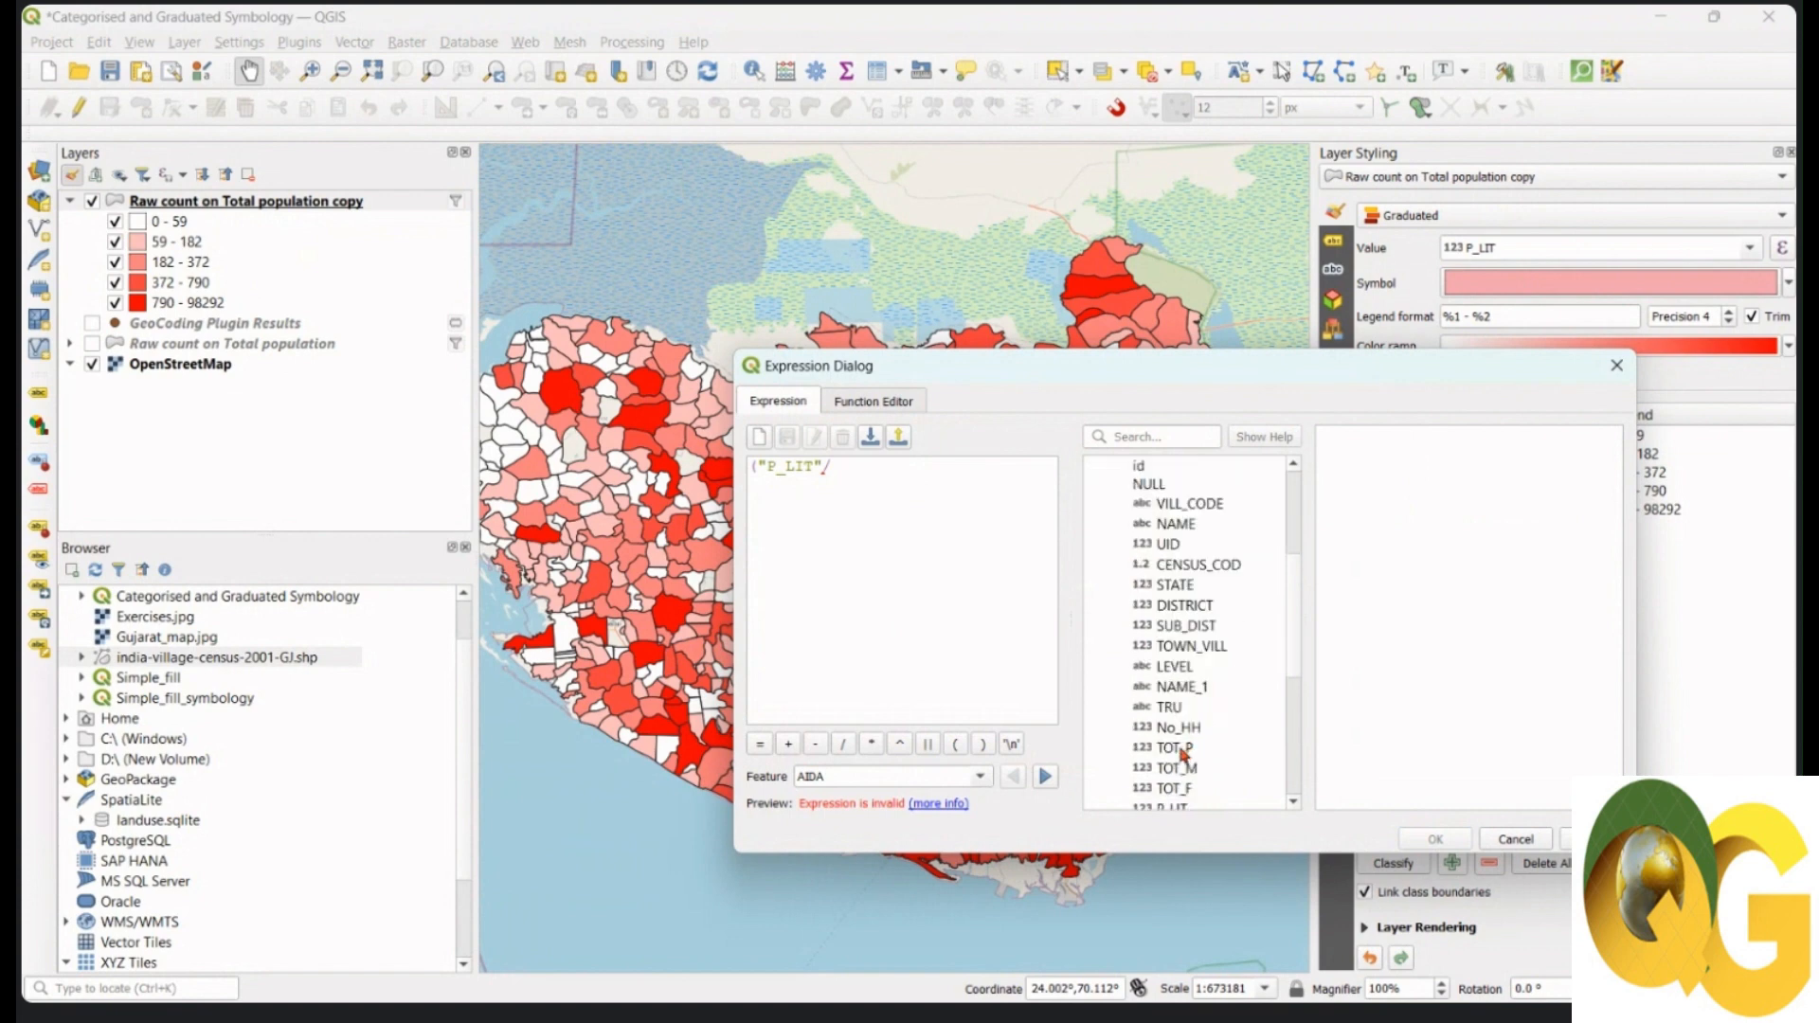
double_click(1175, 748)
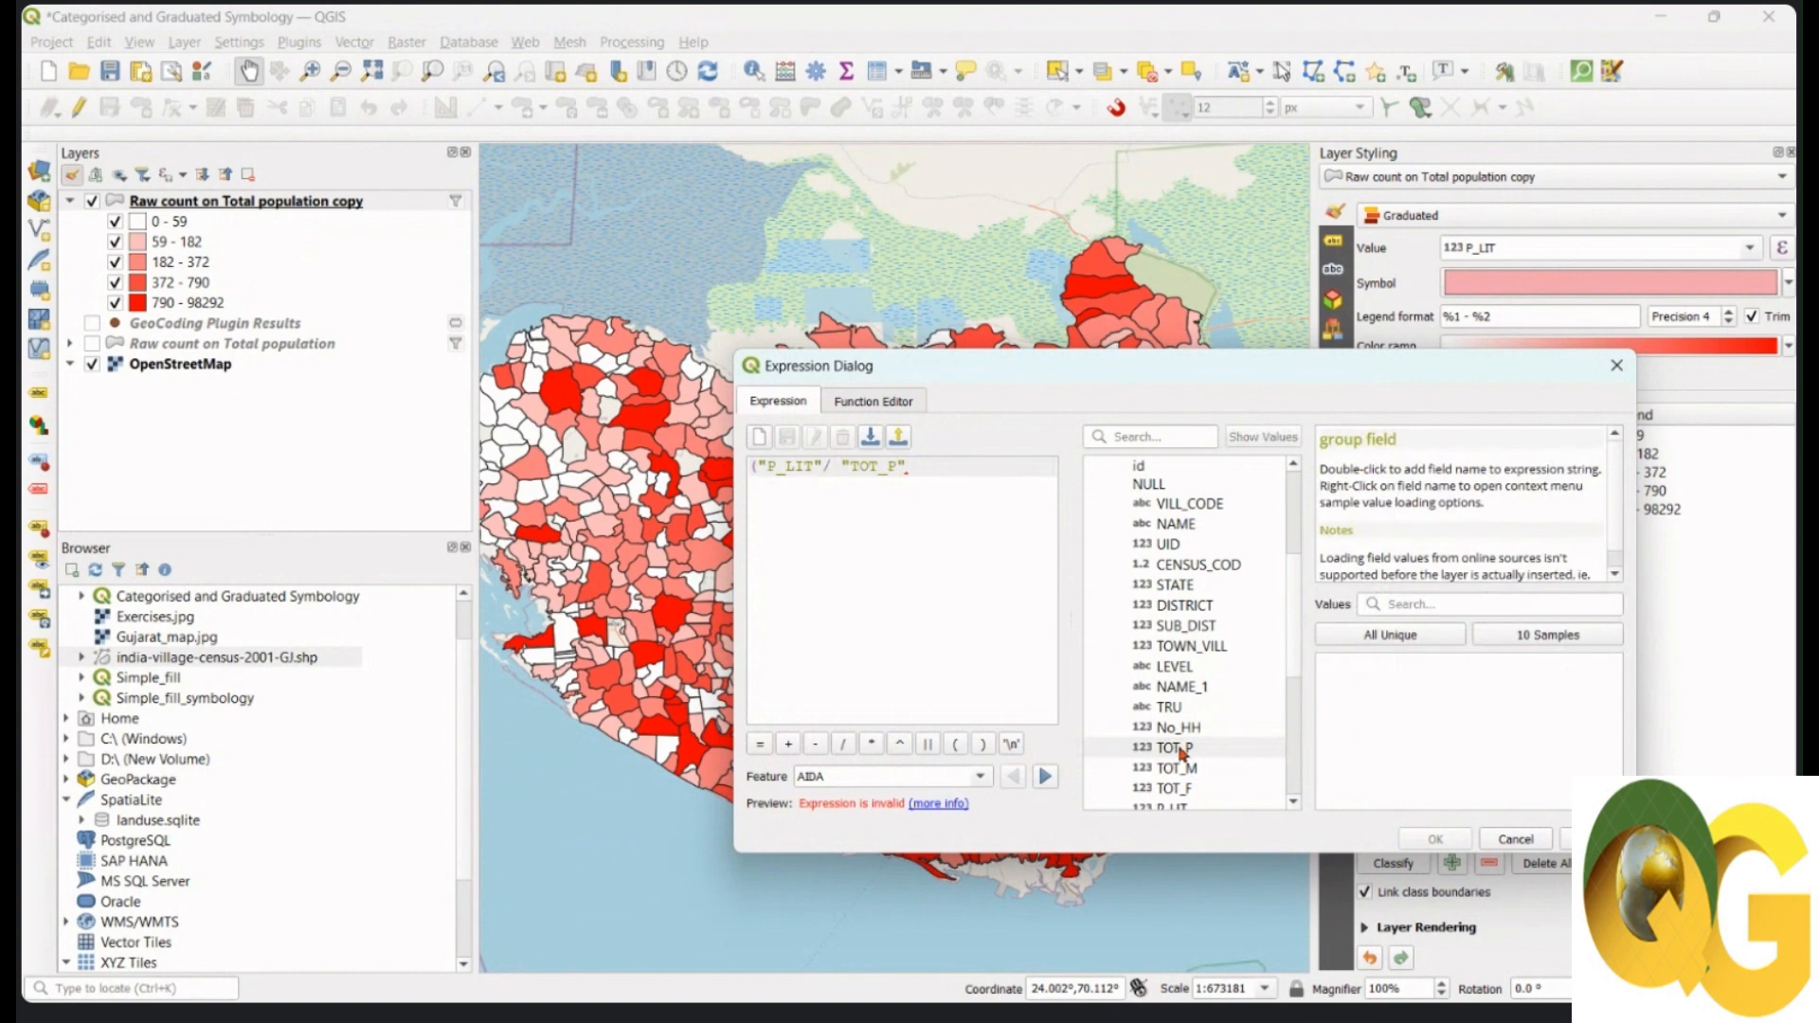
left_click(984, 745)
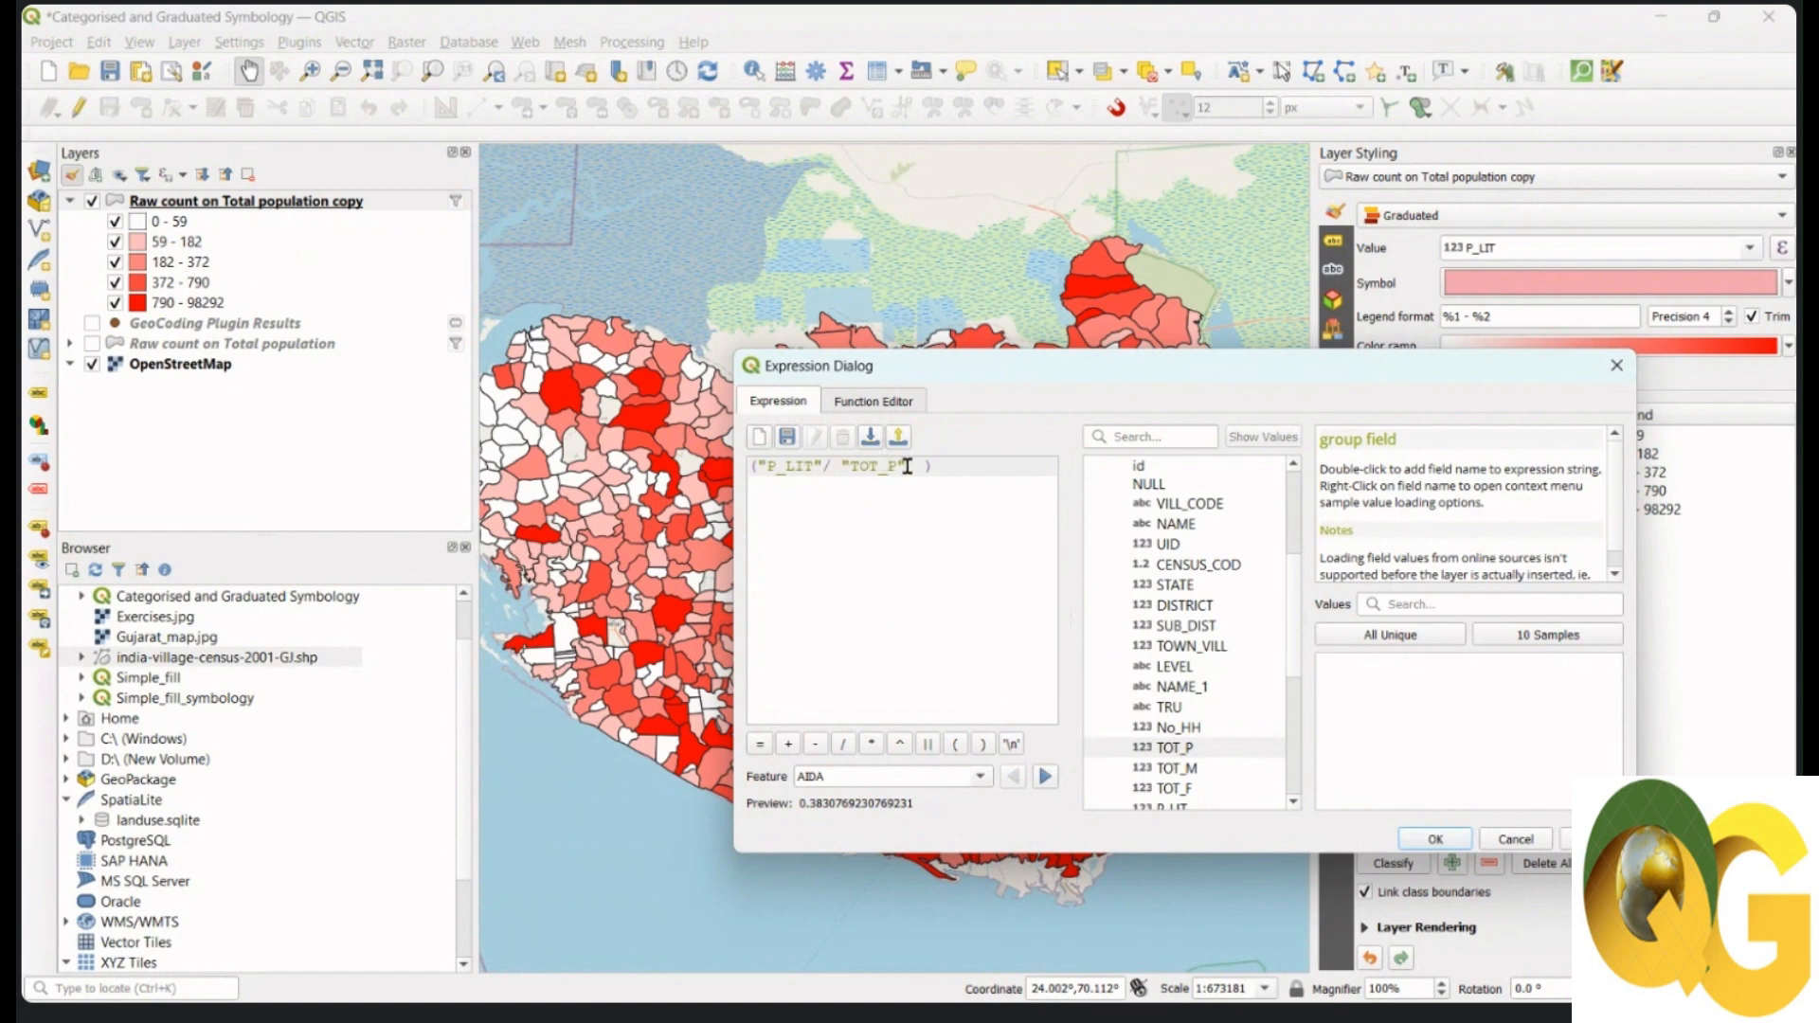
left_click(874, 746)
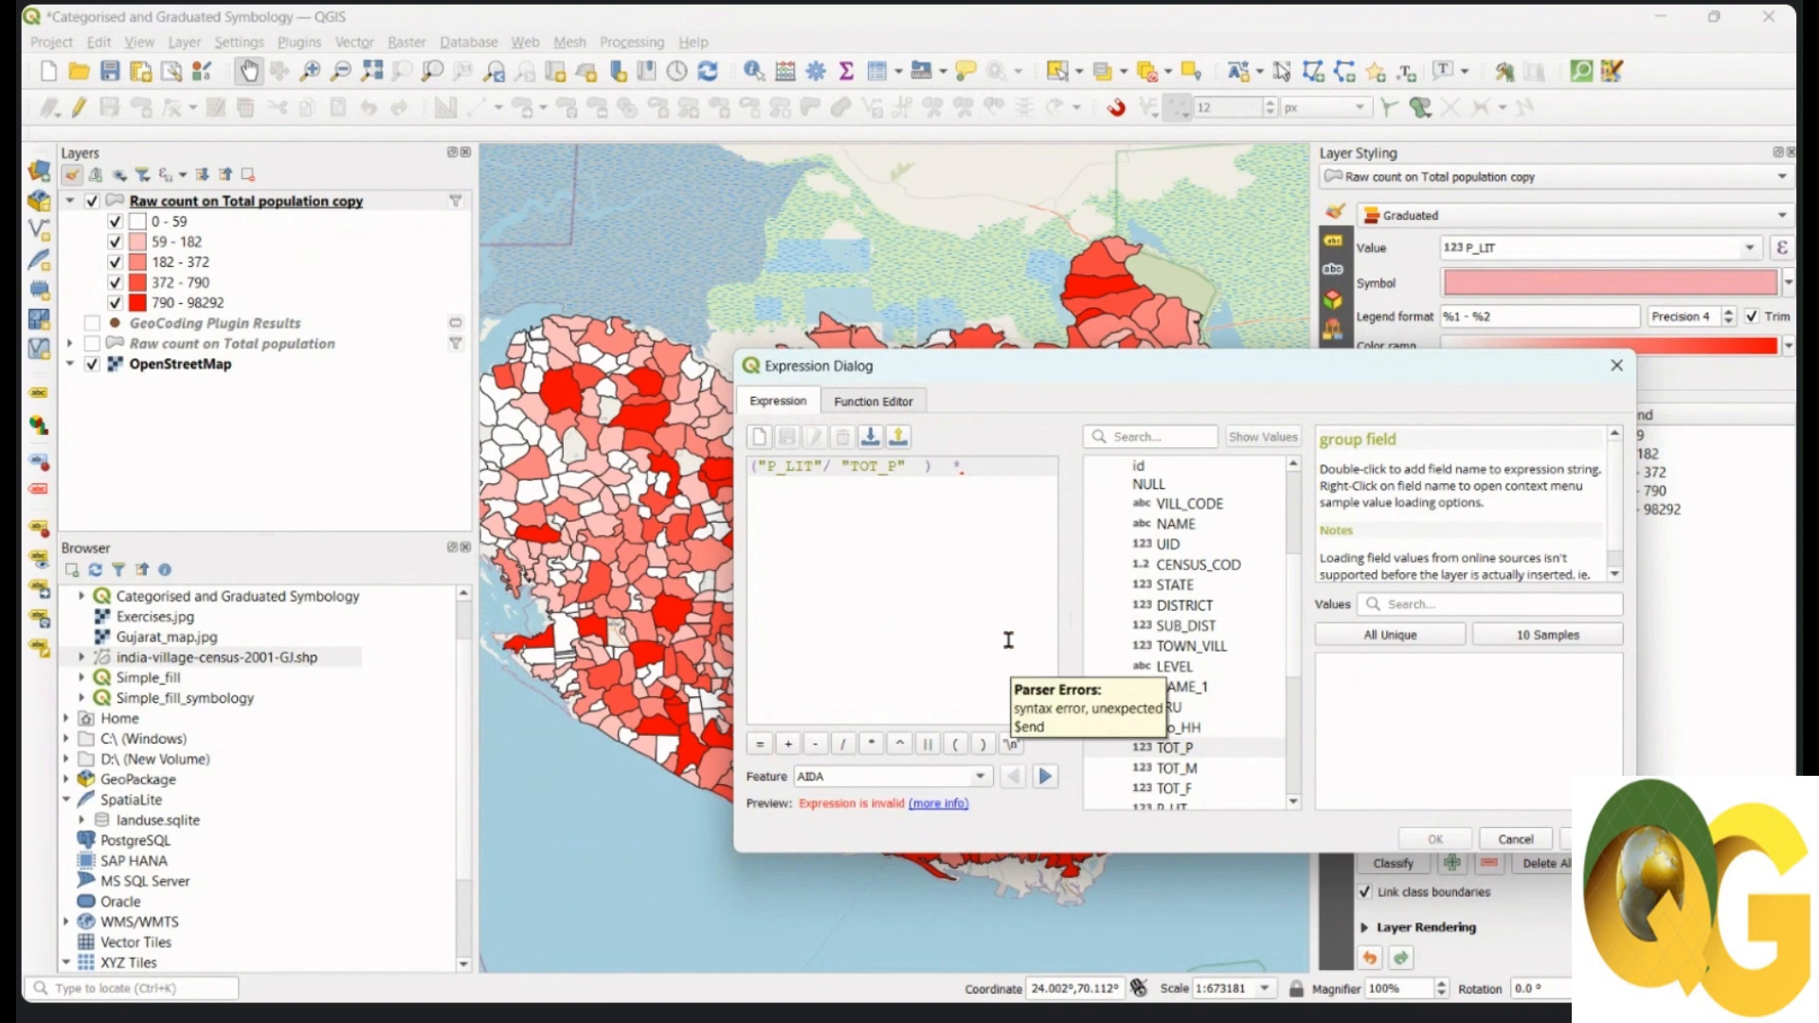
key("BackSpace")
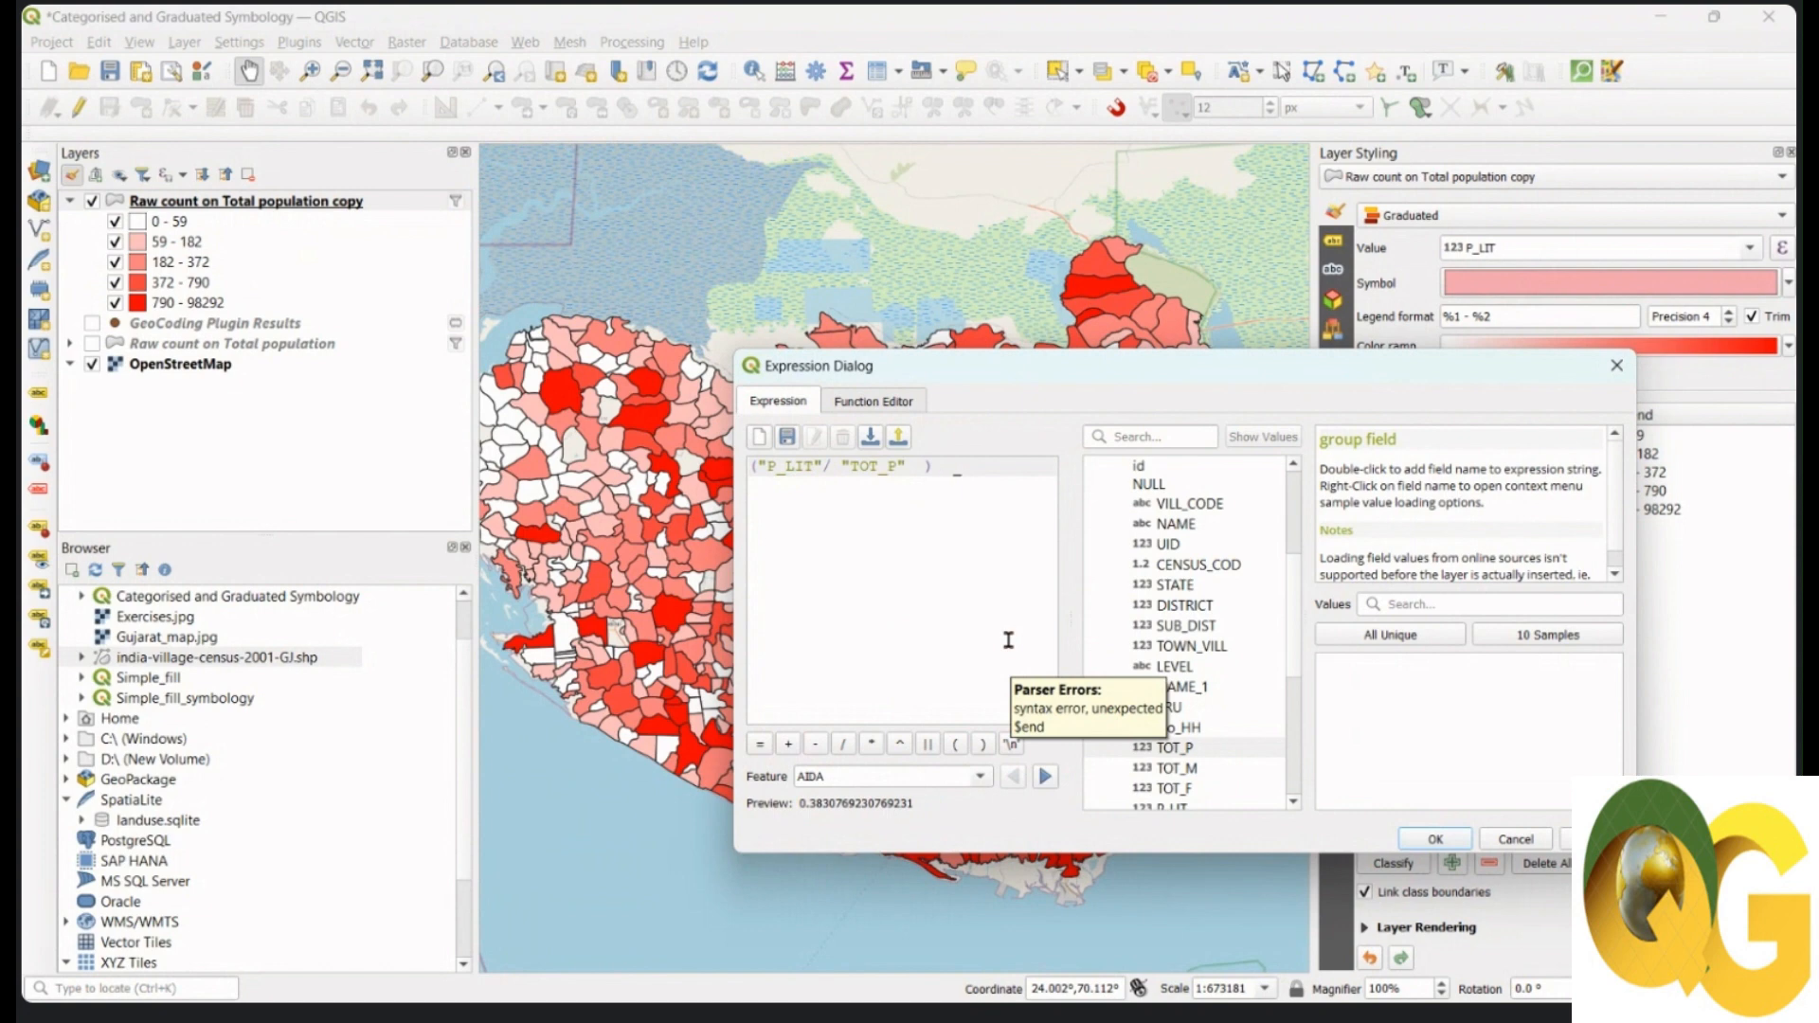
type("100")
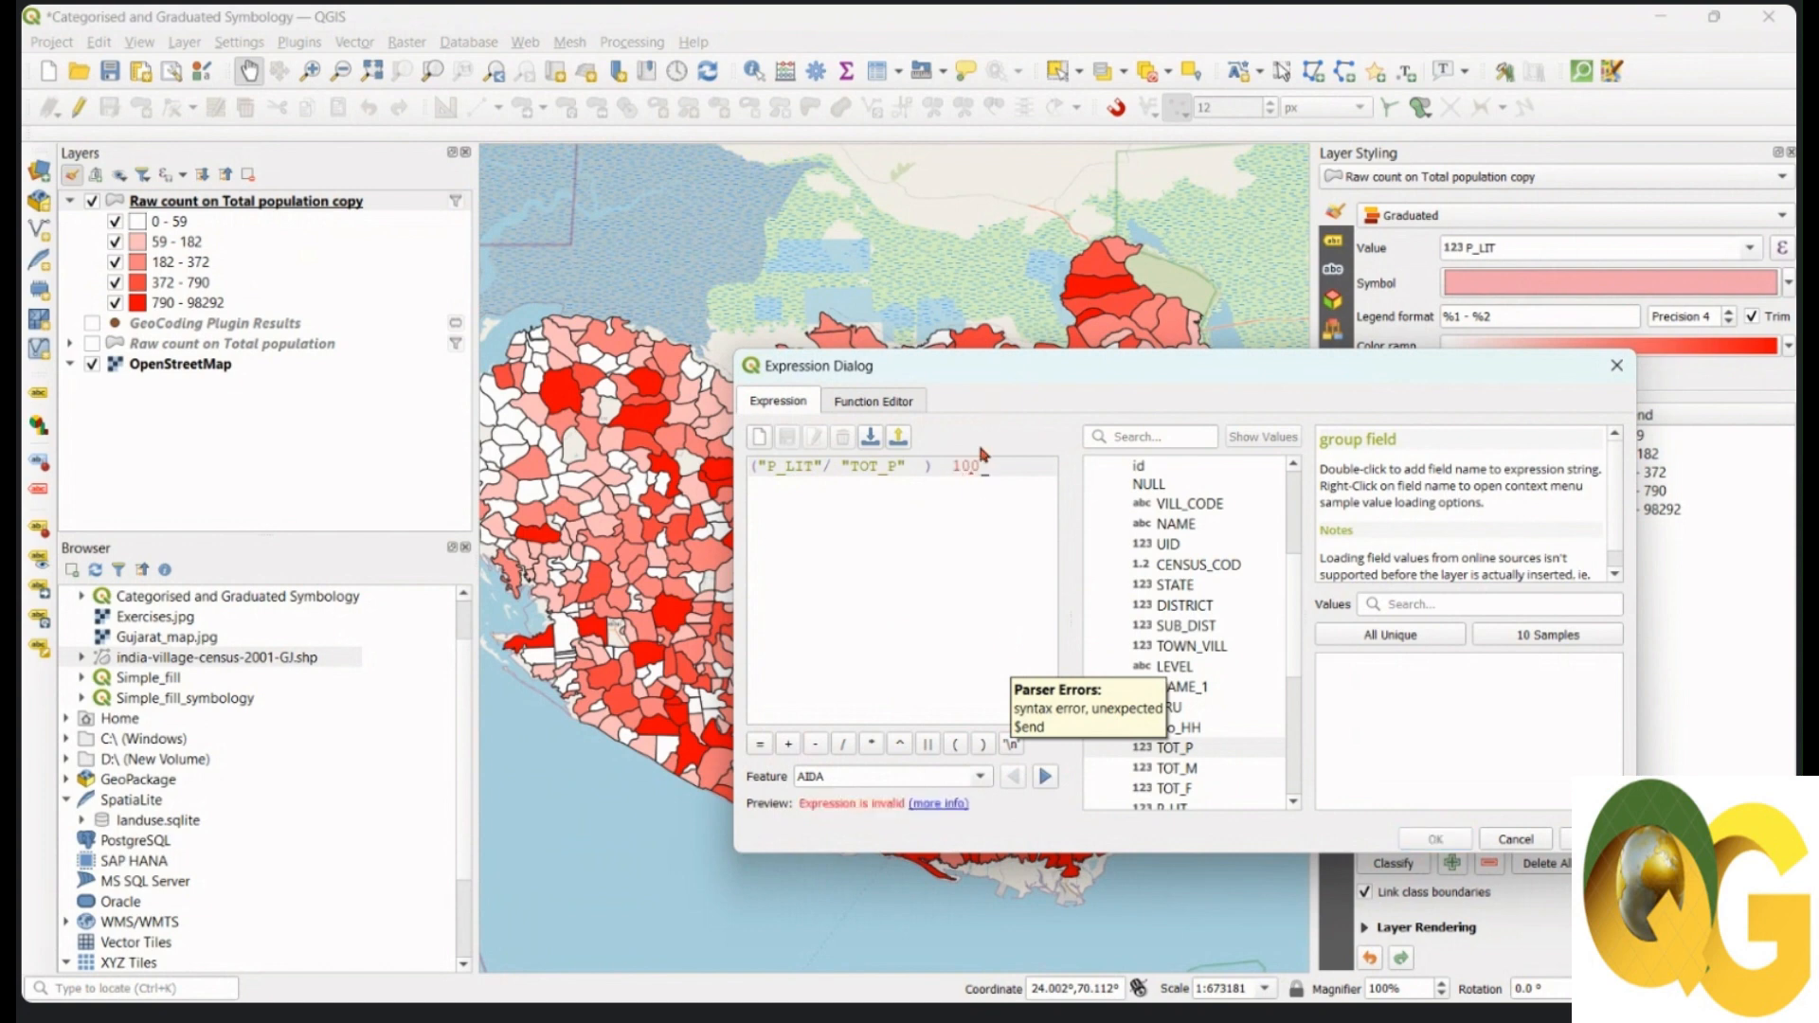
left_click(868, 745)
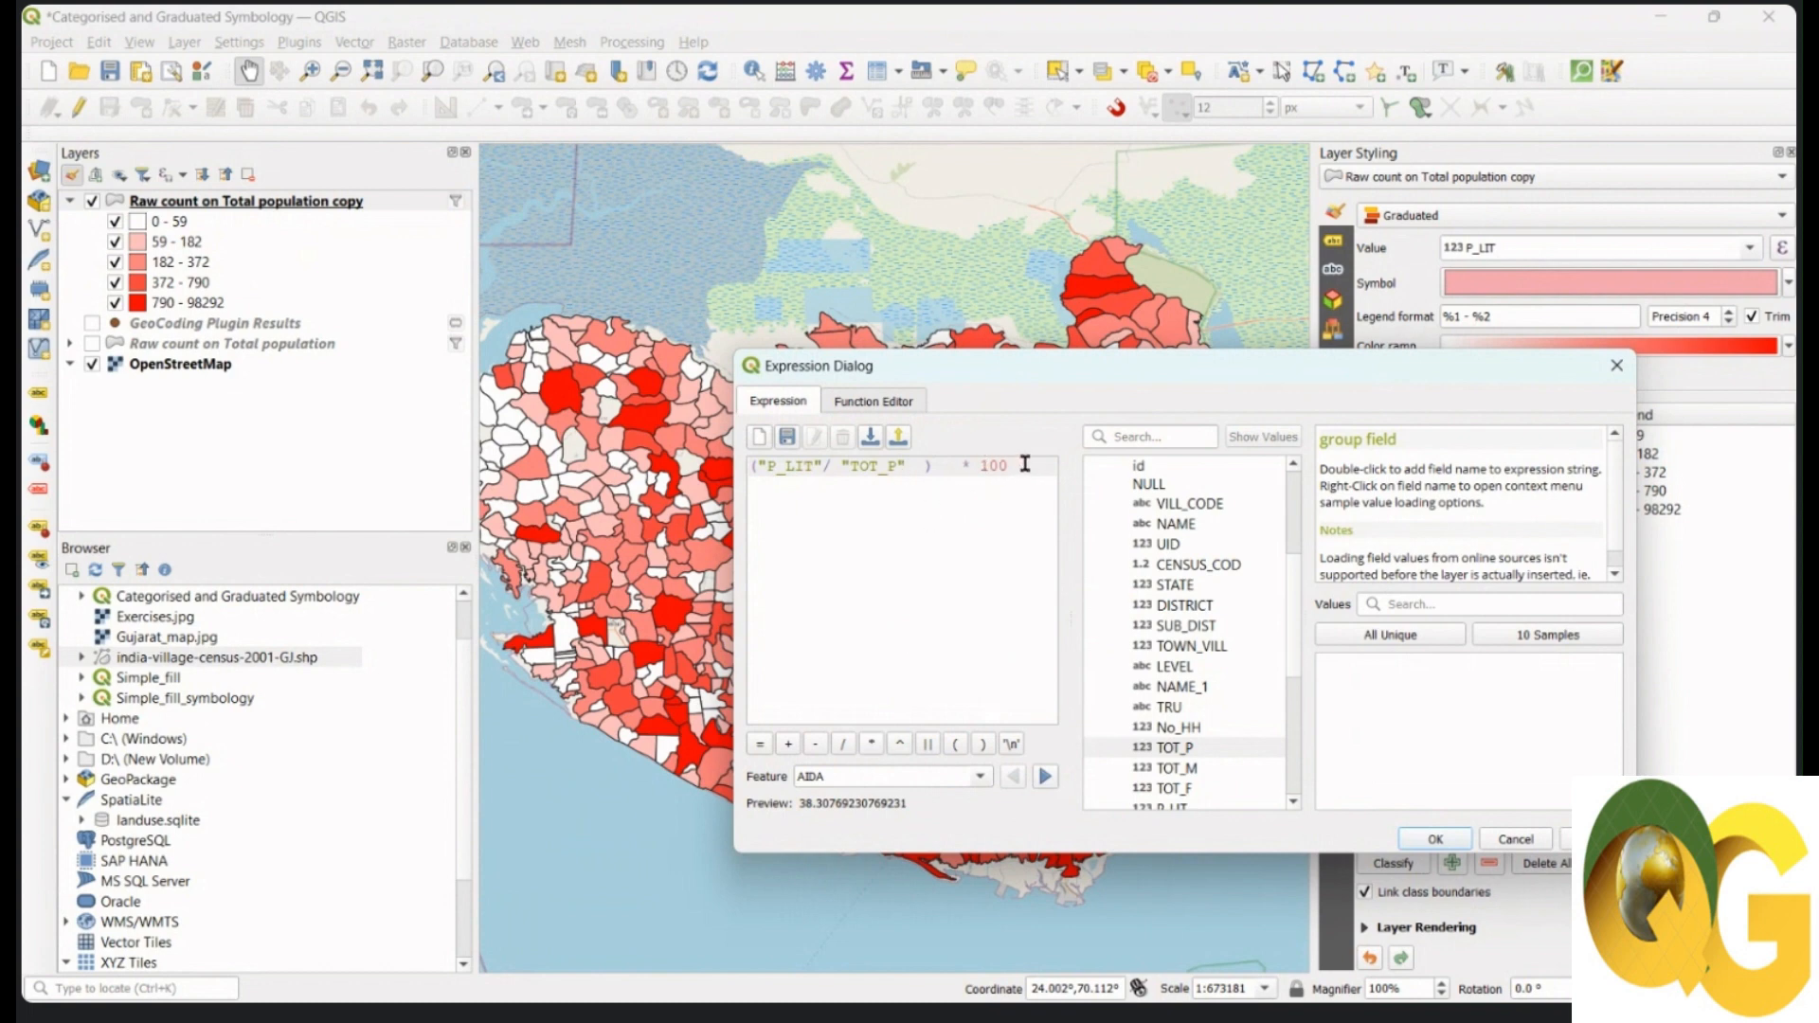
Step: Remove the stray space before * 100 and apply the literacy-rate expression as the value
left_click_drag(823, 461, 764, 462)
left_click_drag(912, 462, 842, 464)
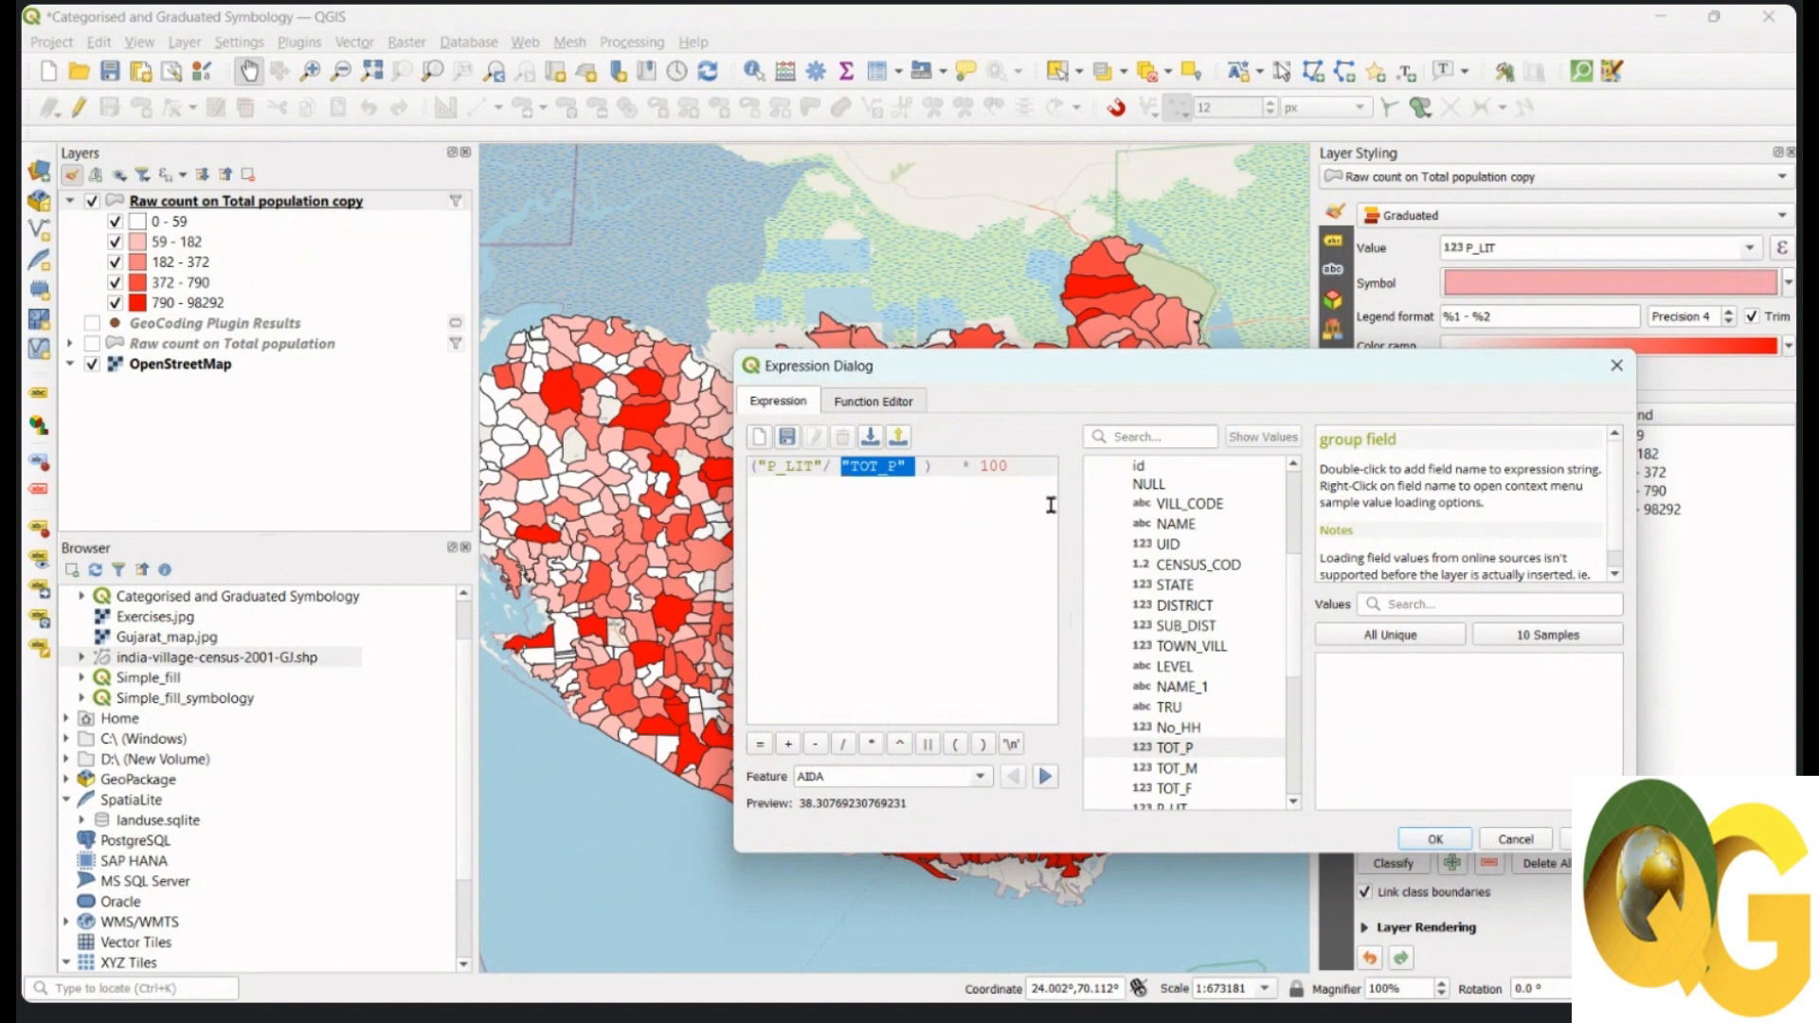
left_click_drag(1034, 466, 745, 466)
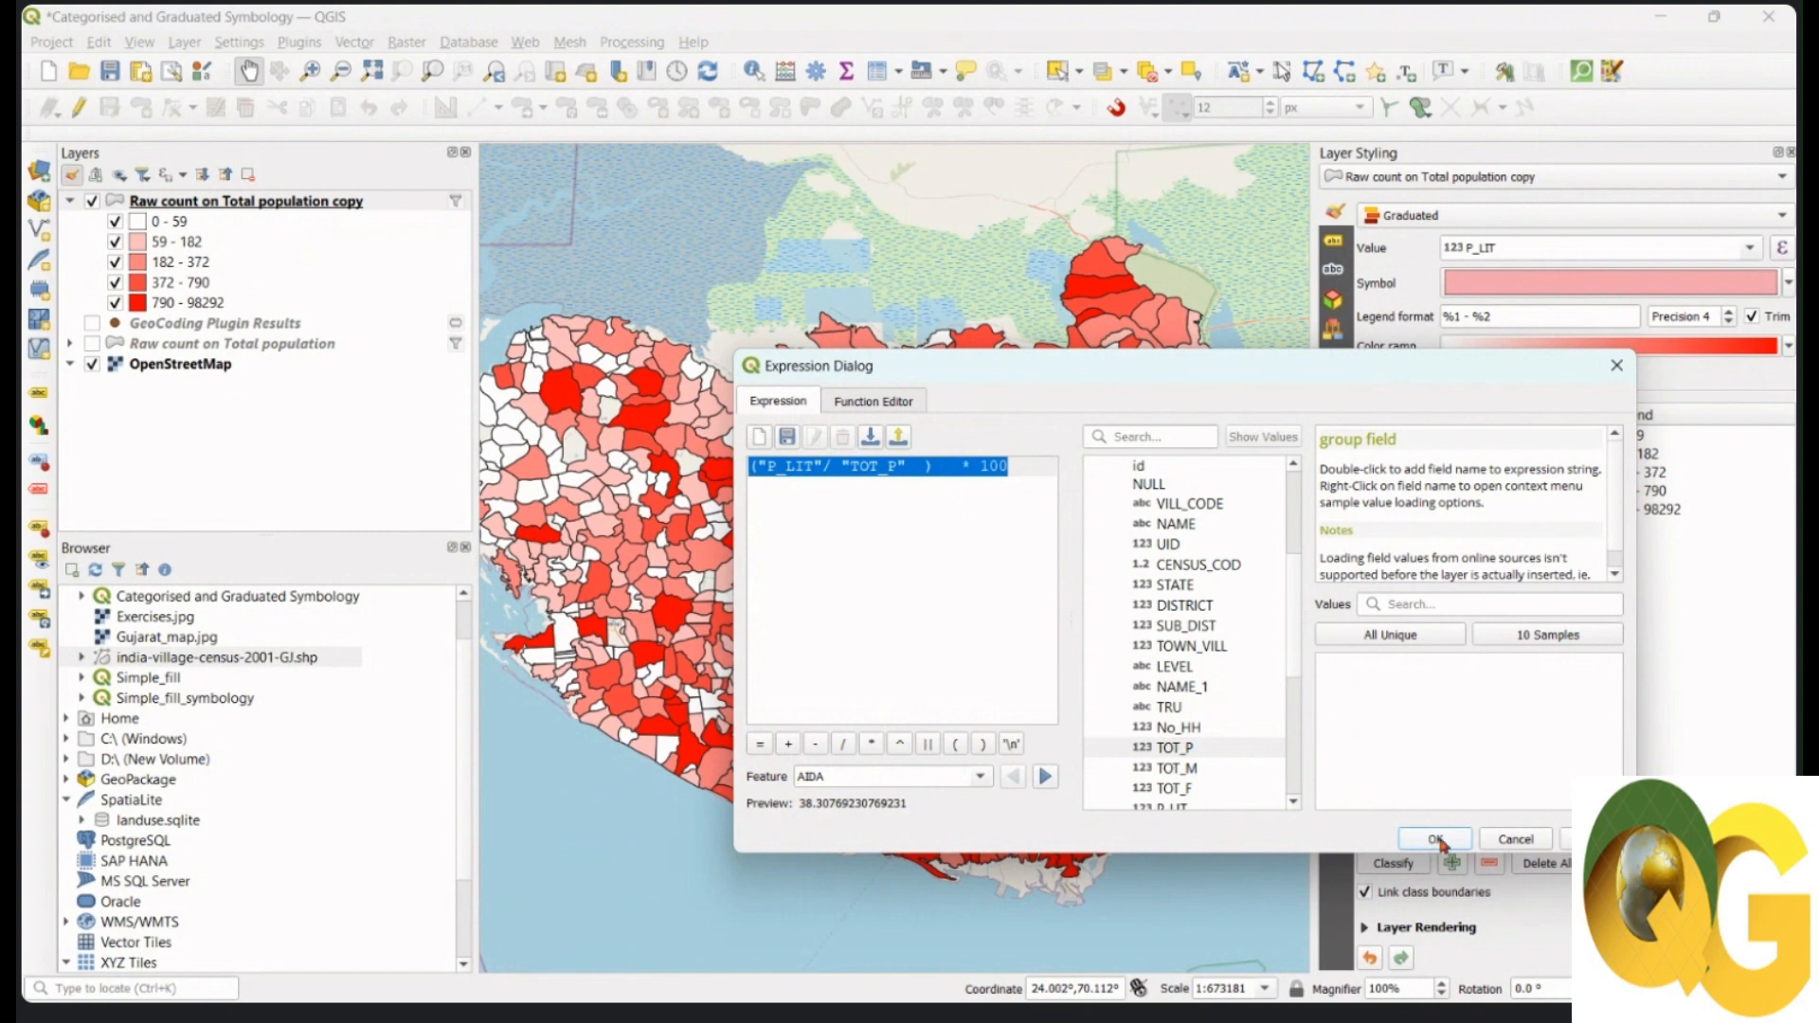
left_click(976, 471)
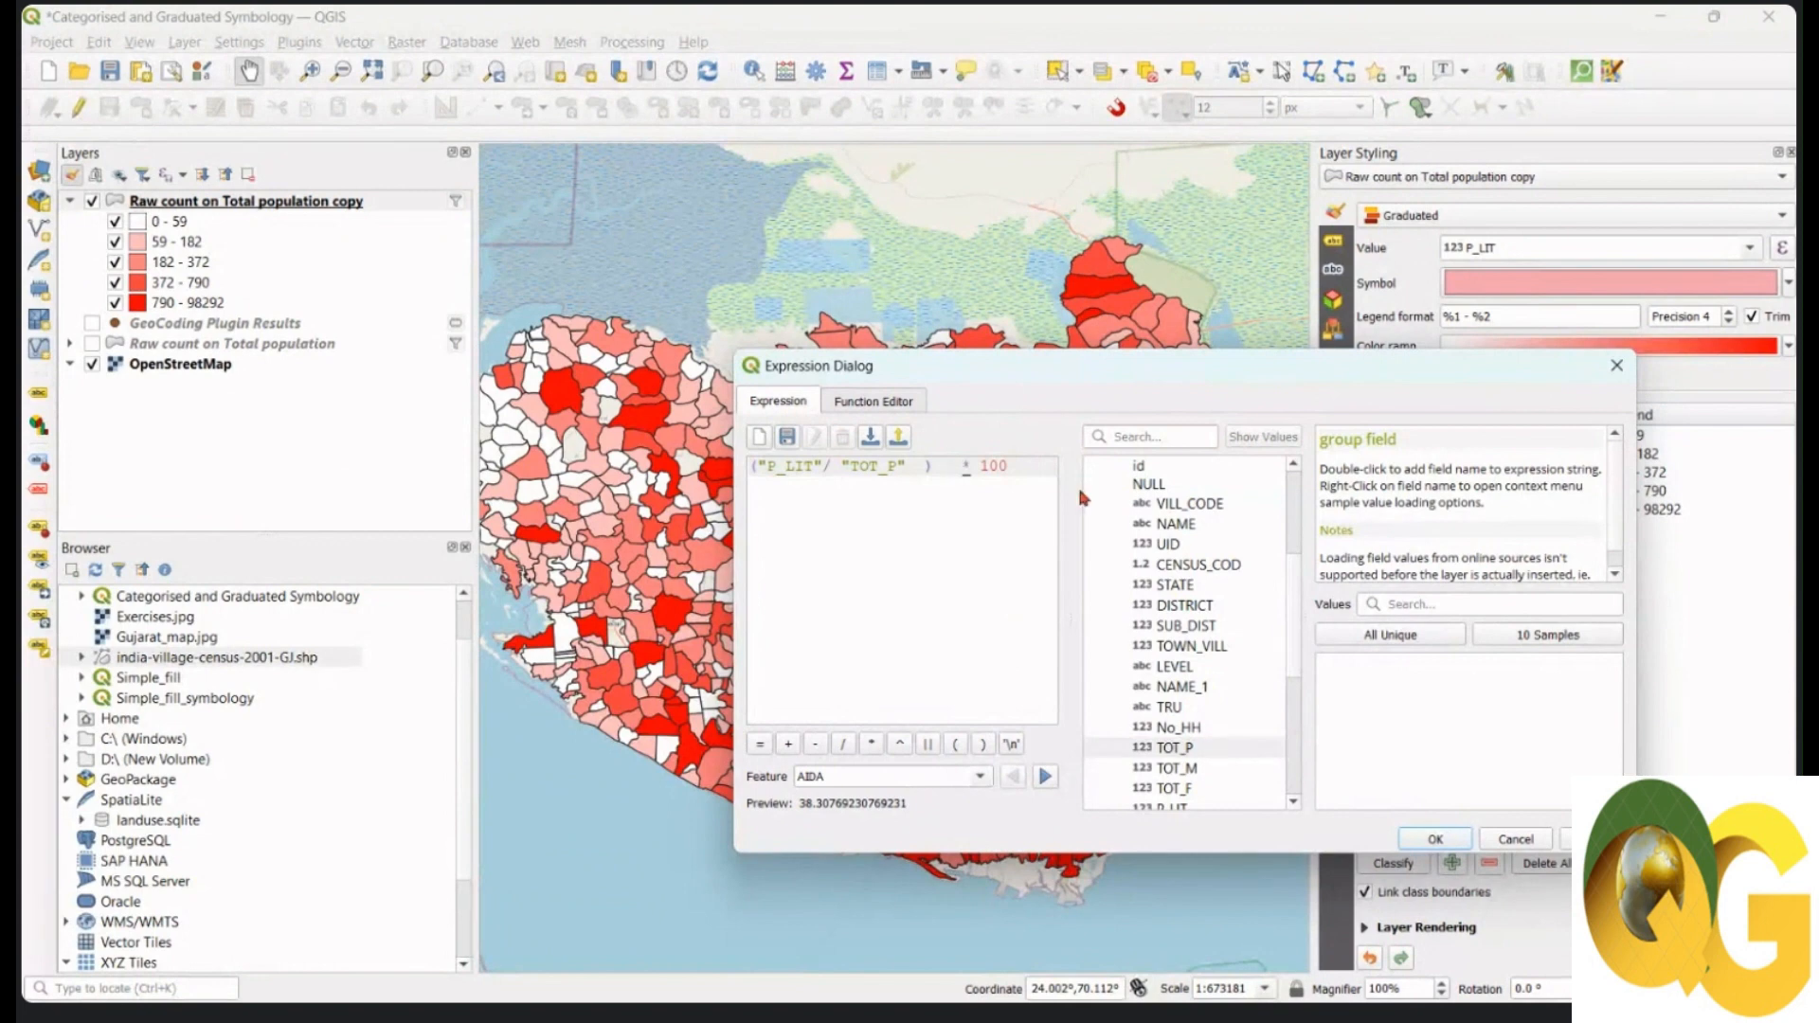
key("BackSpace")
left_click_drag(1007, 465, 747, 467)
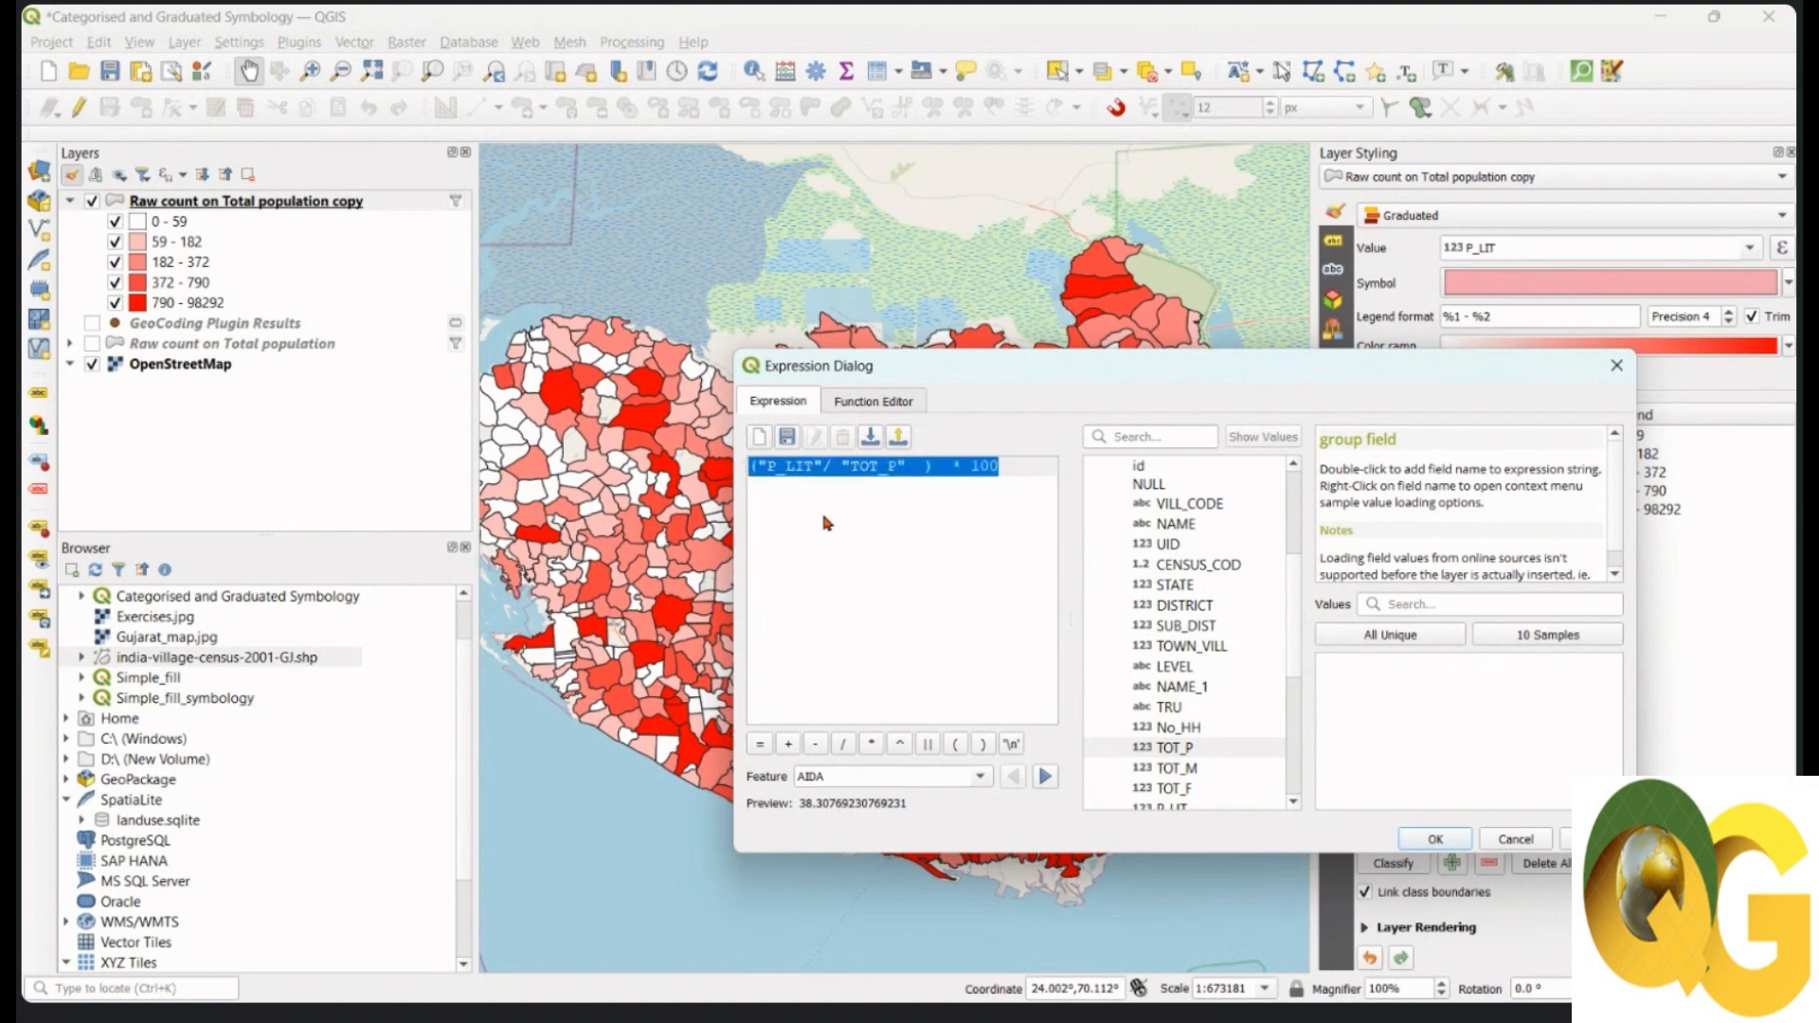
left_click(1436, 840)
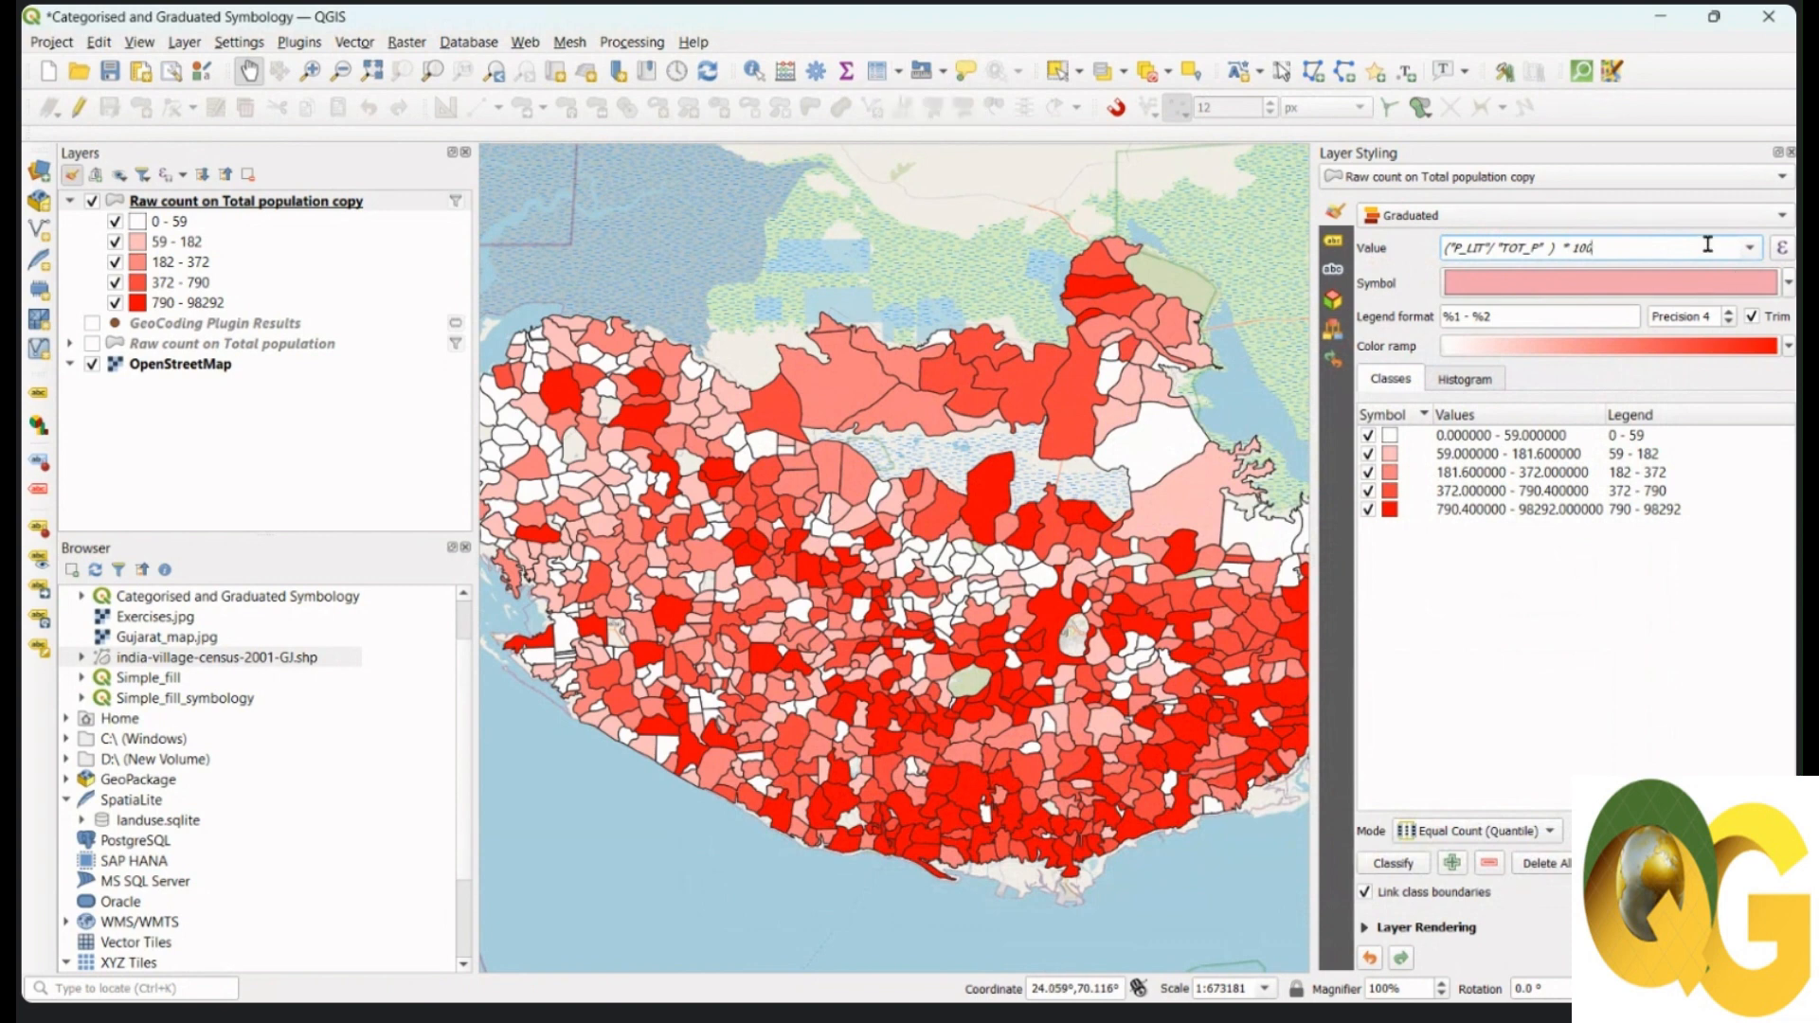
left_click_drag(1707, 245, 1466, 247)
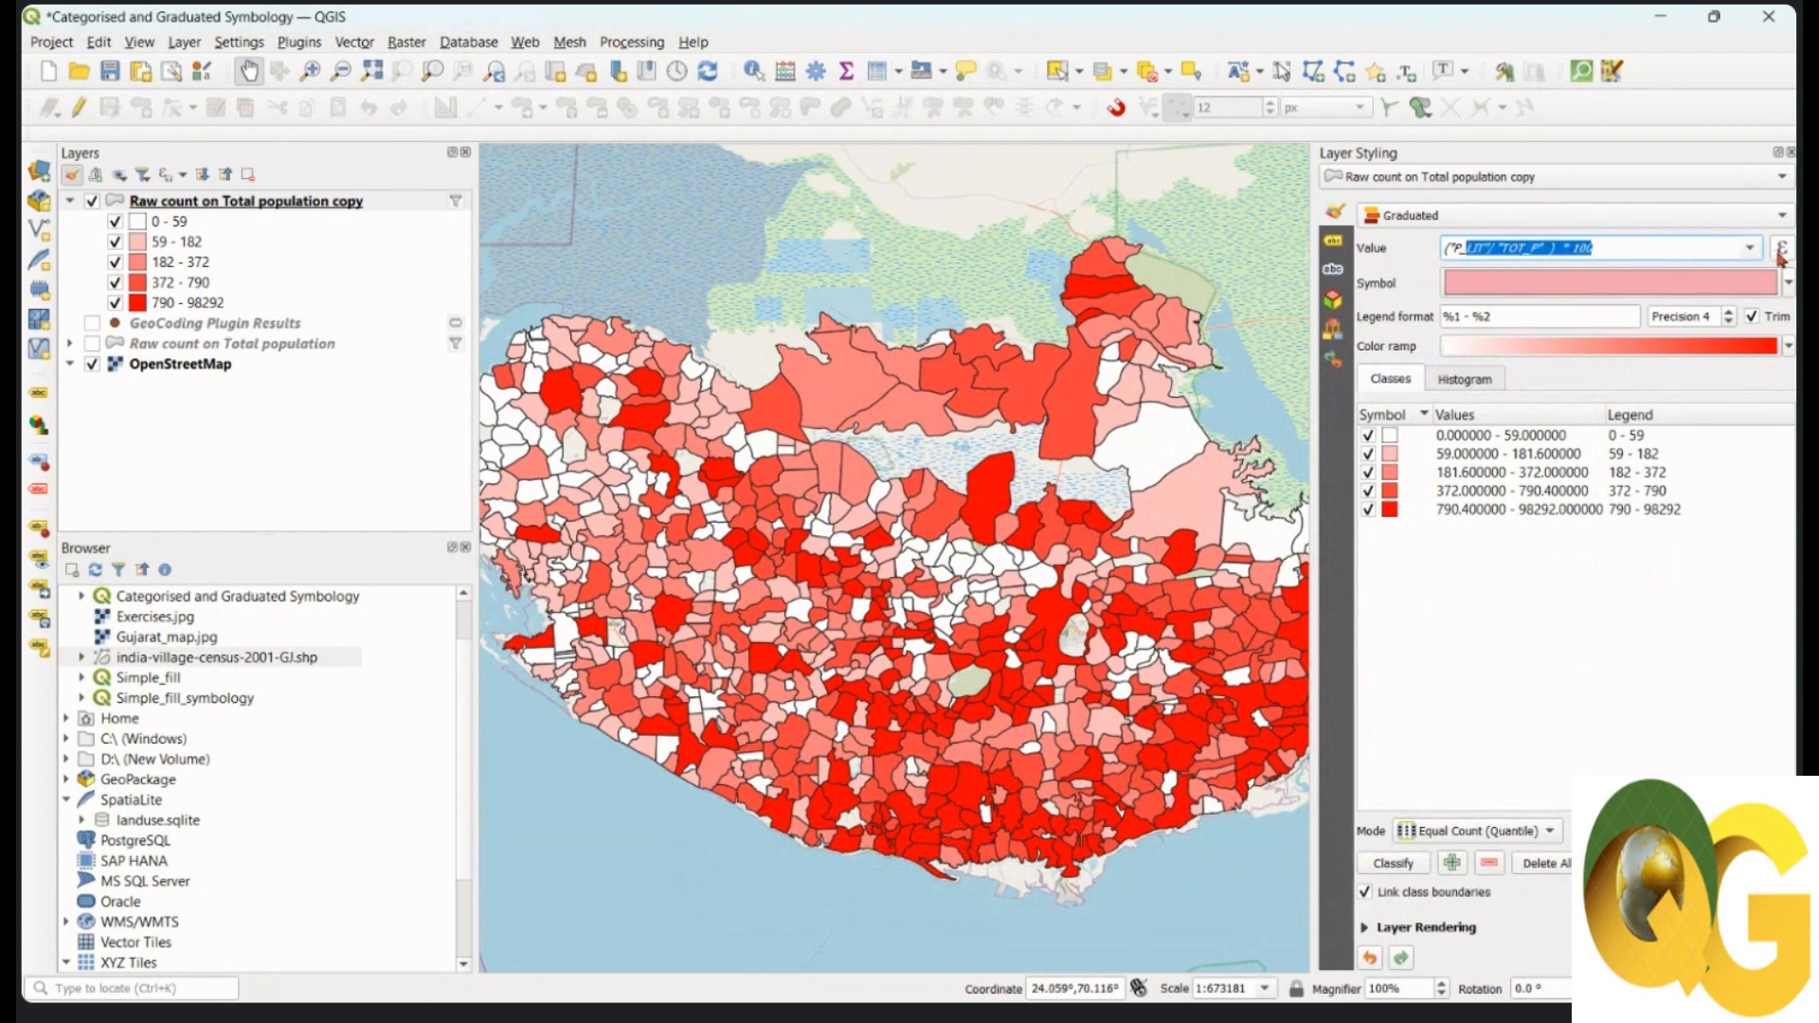
left_click(1781, 252)
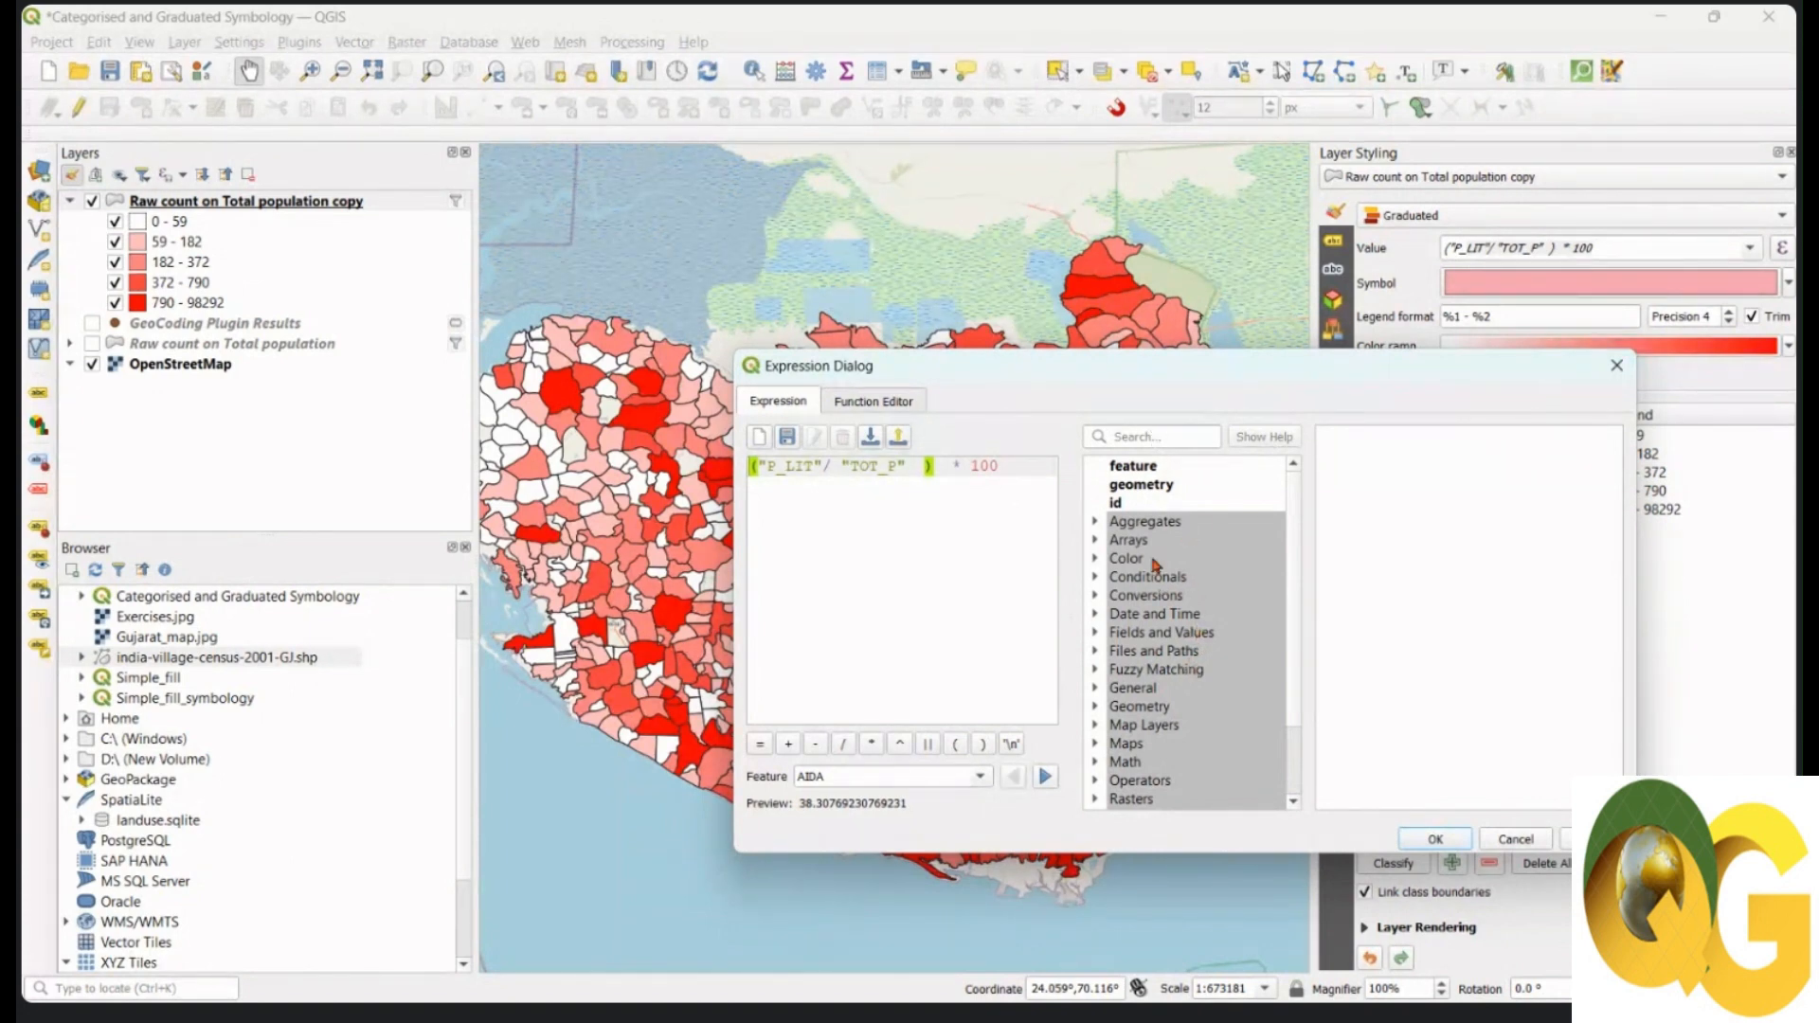
left_click(1147, 437)
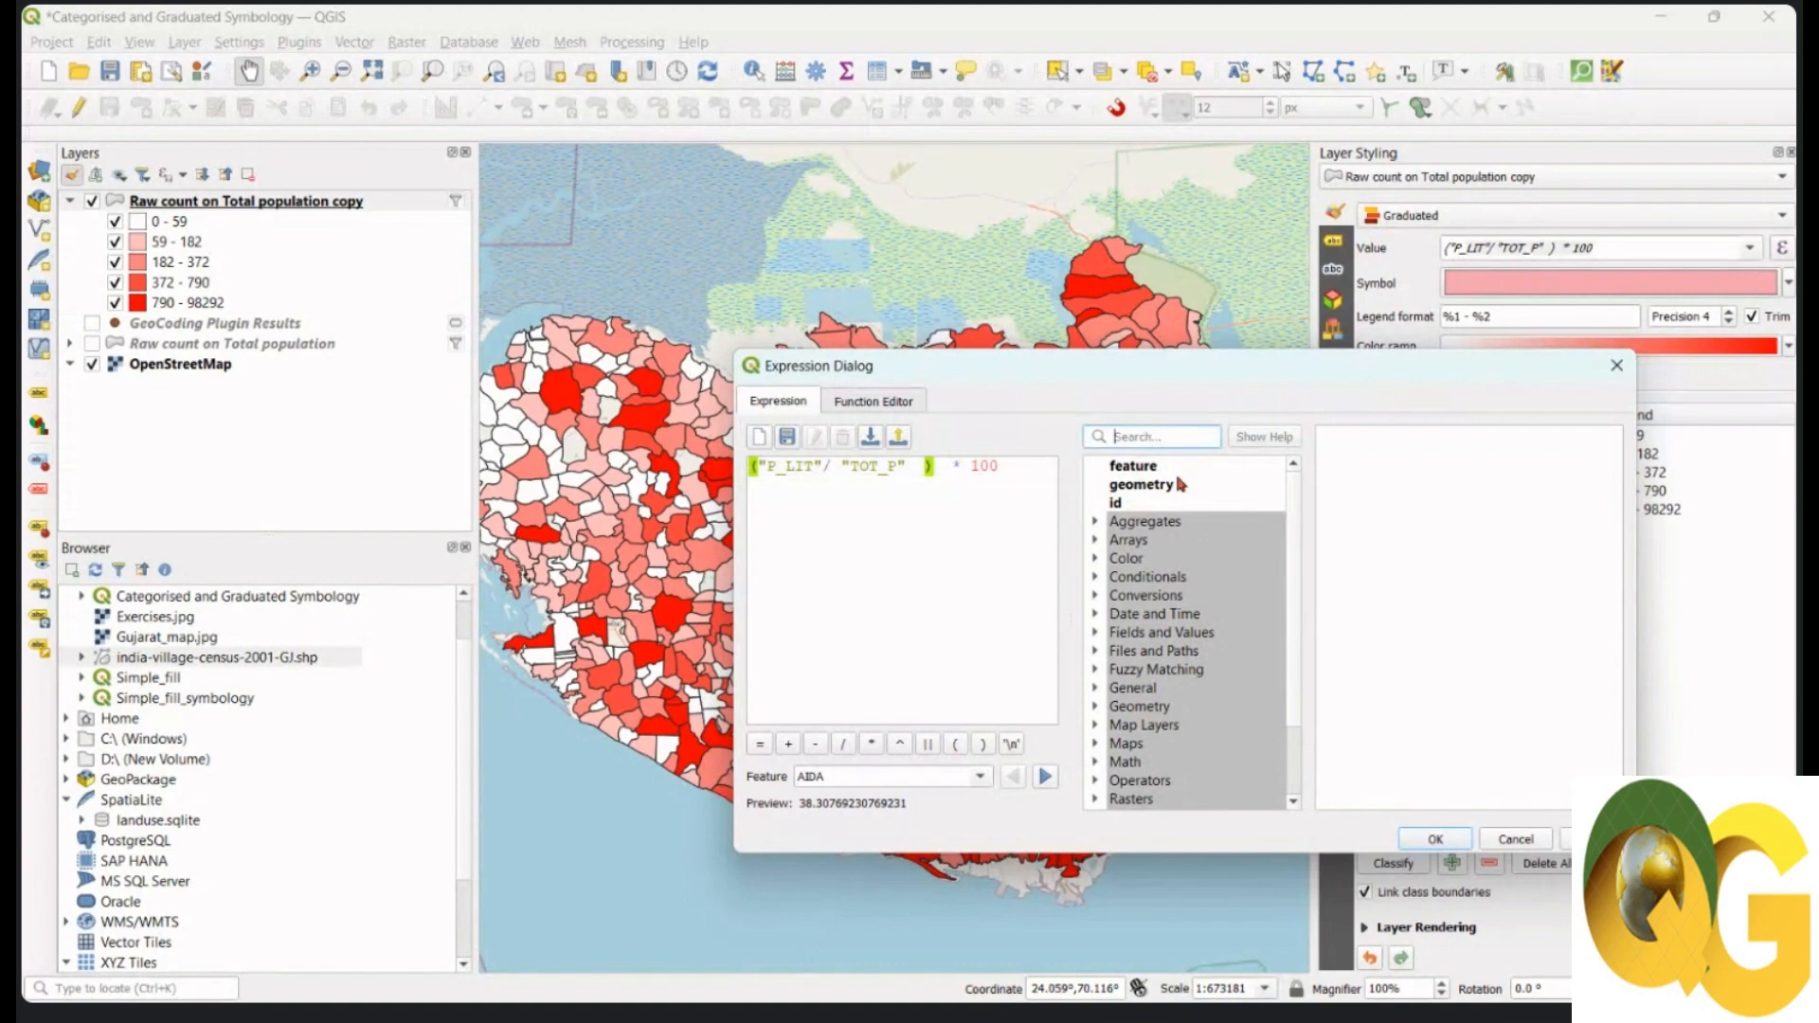
type("P")
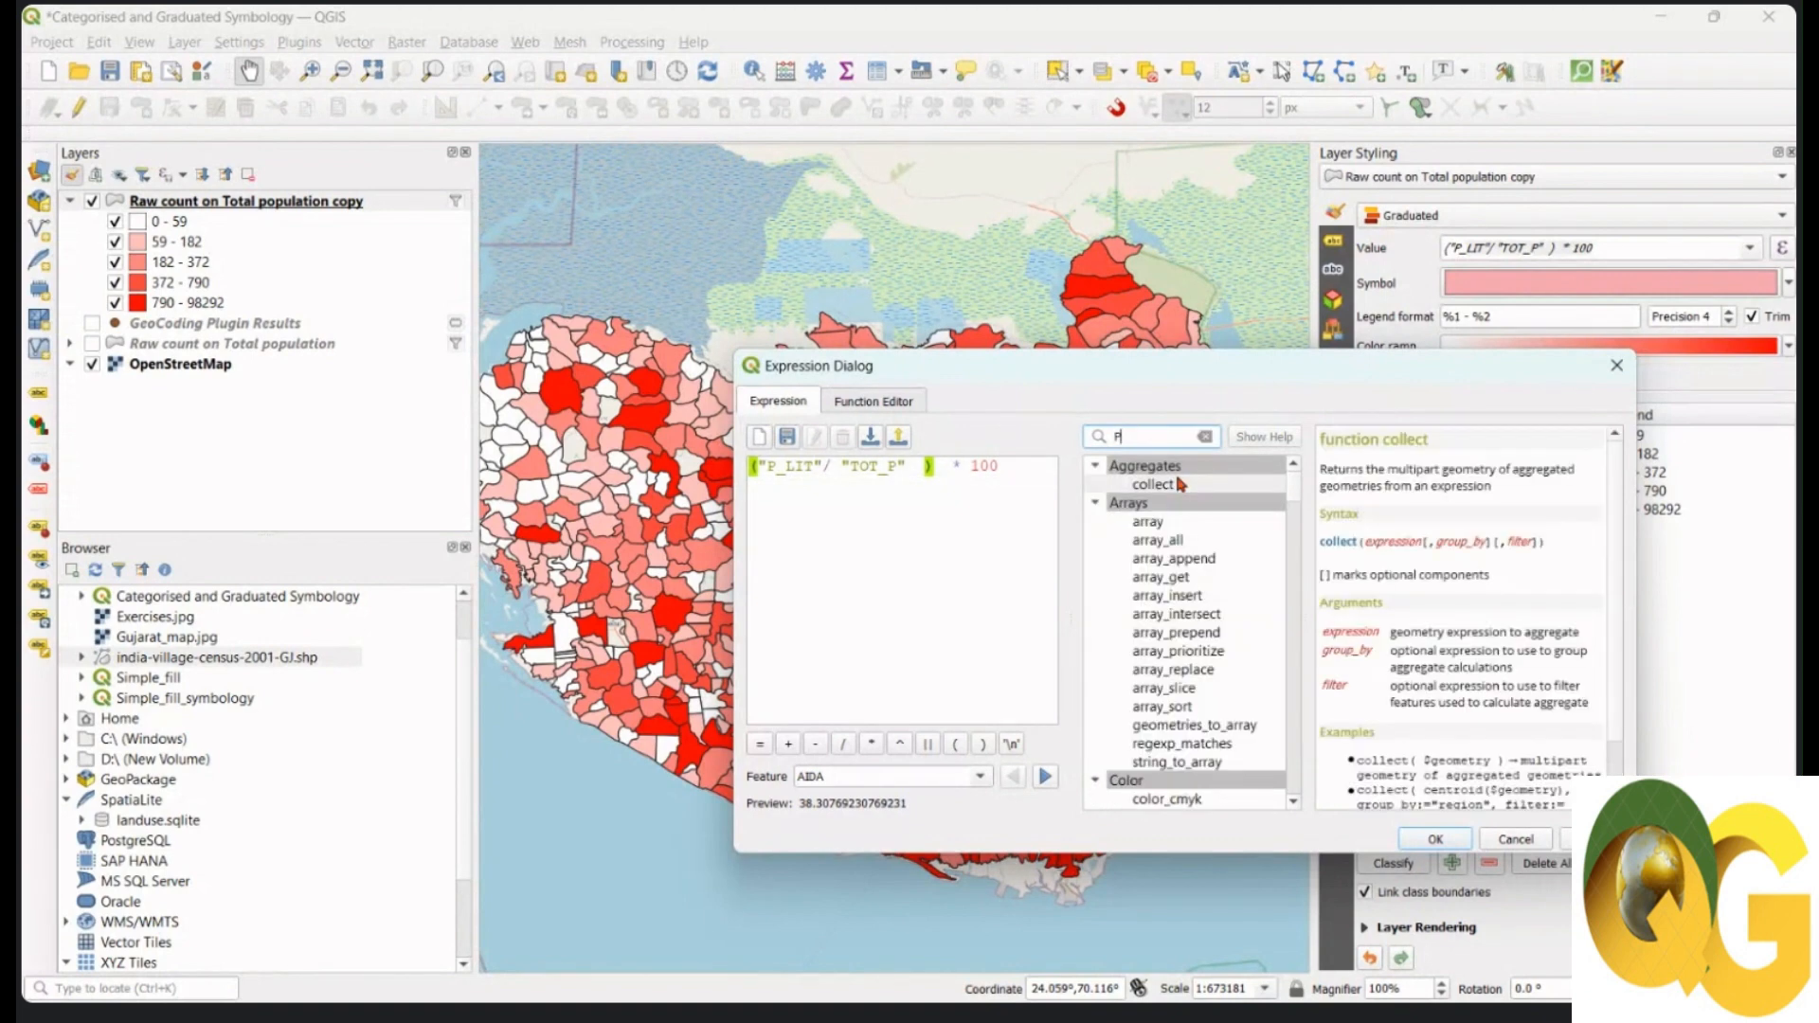
type("_li")
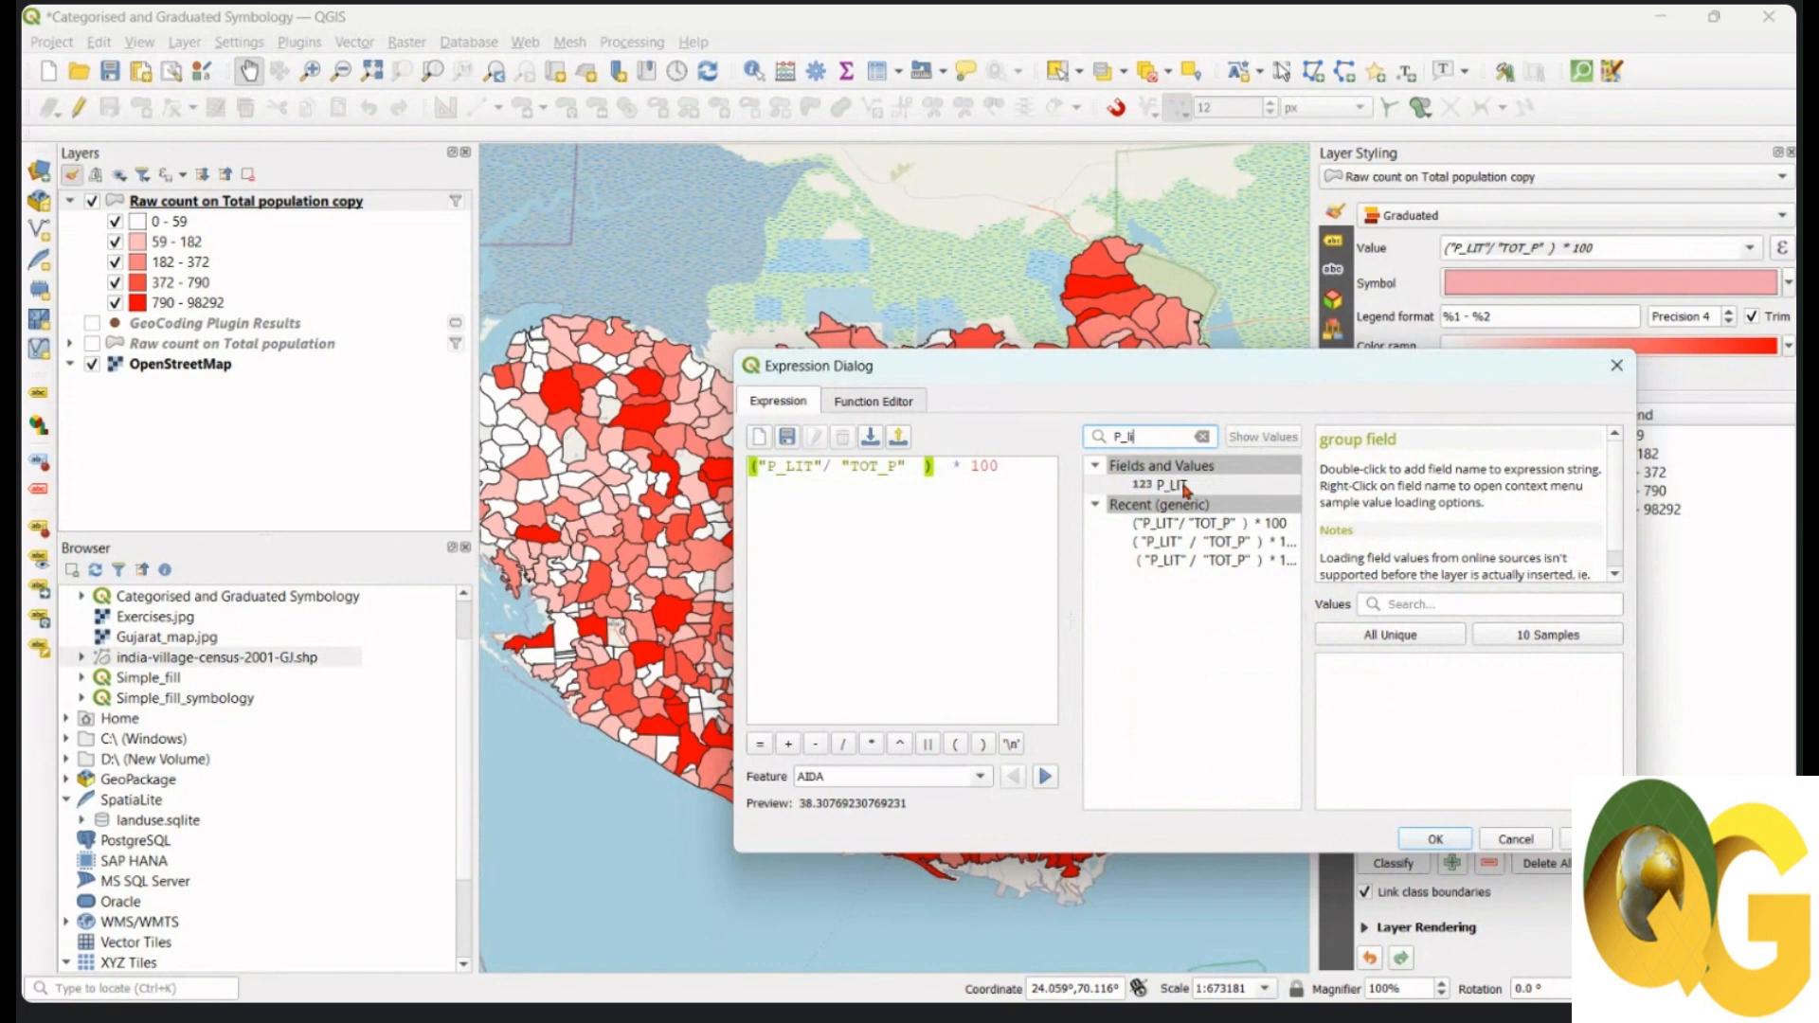
left_click(1201, 437)
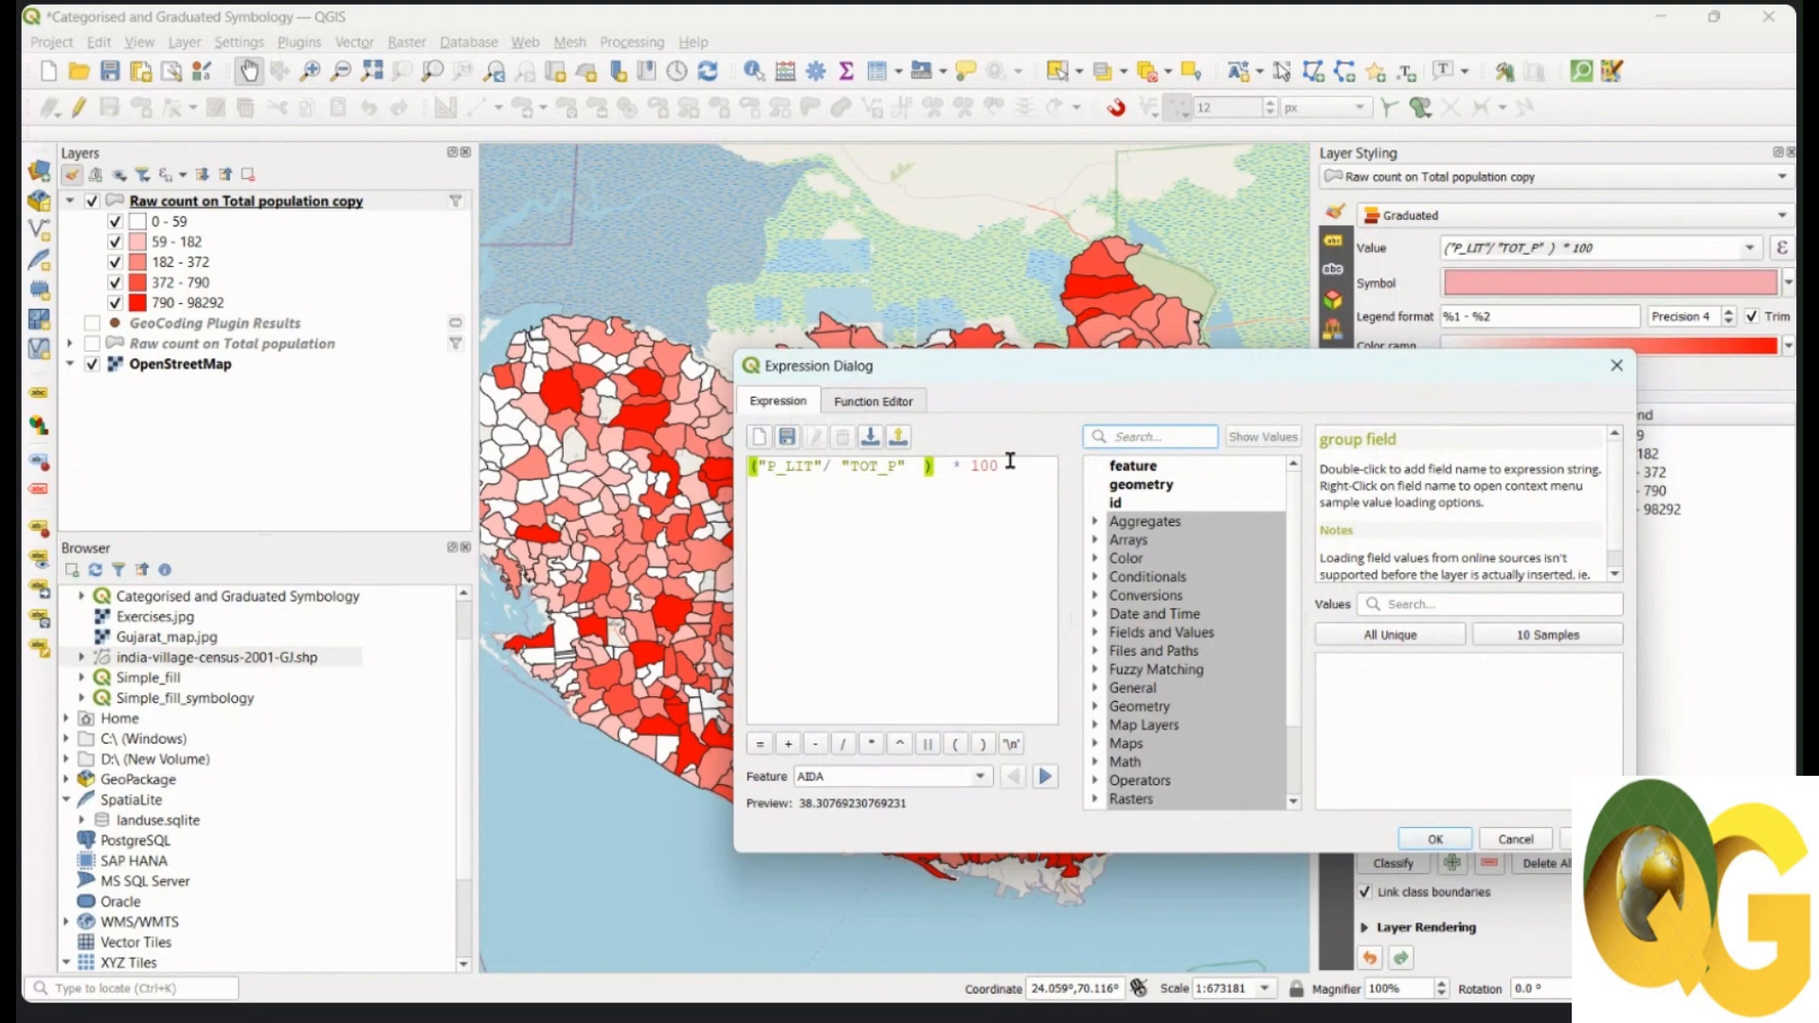
left_click(1437, 840)
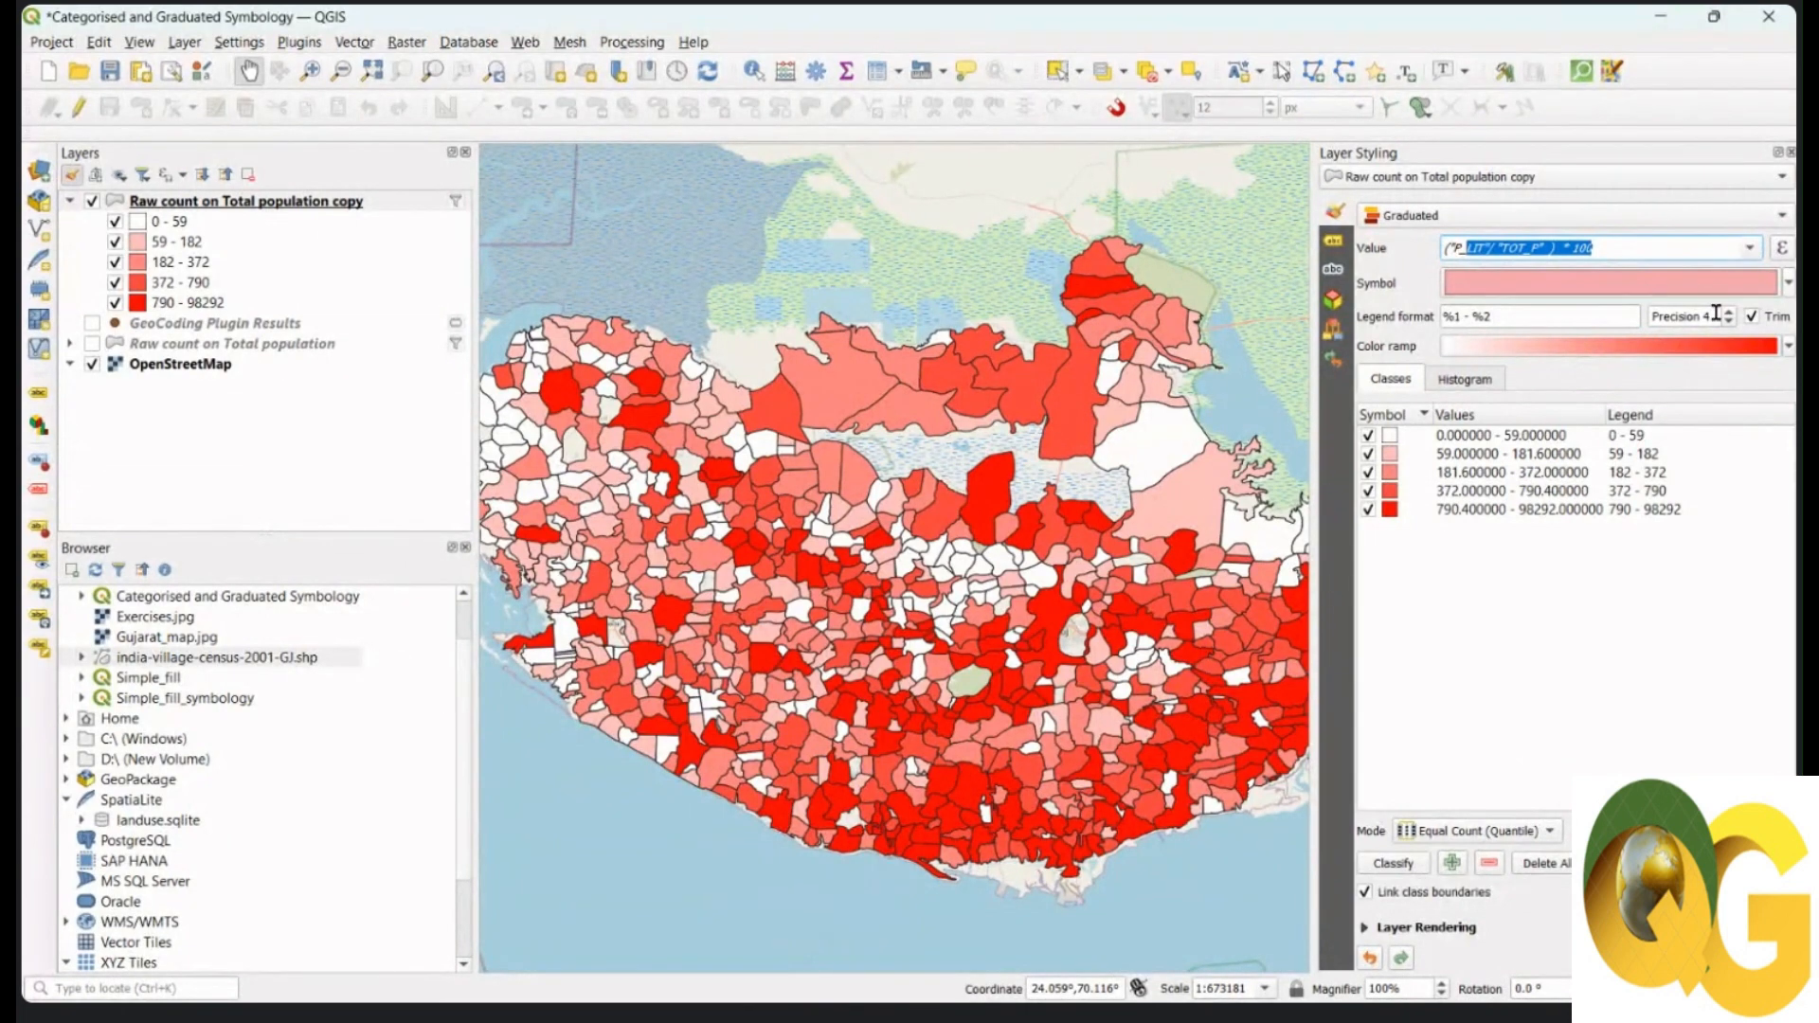
Step: Shade the literacy rate in three Natural Breaks (Jenks) classes: 0–30, 30–49 and 49–100
left_click(1405, 864)
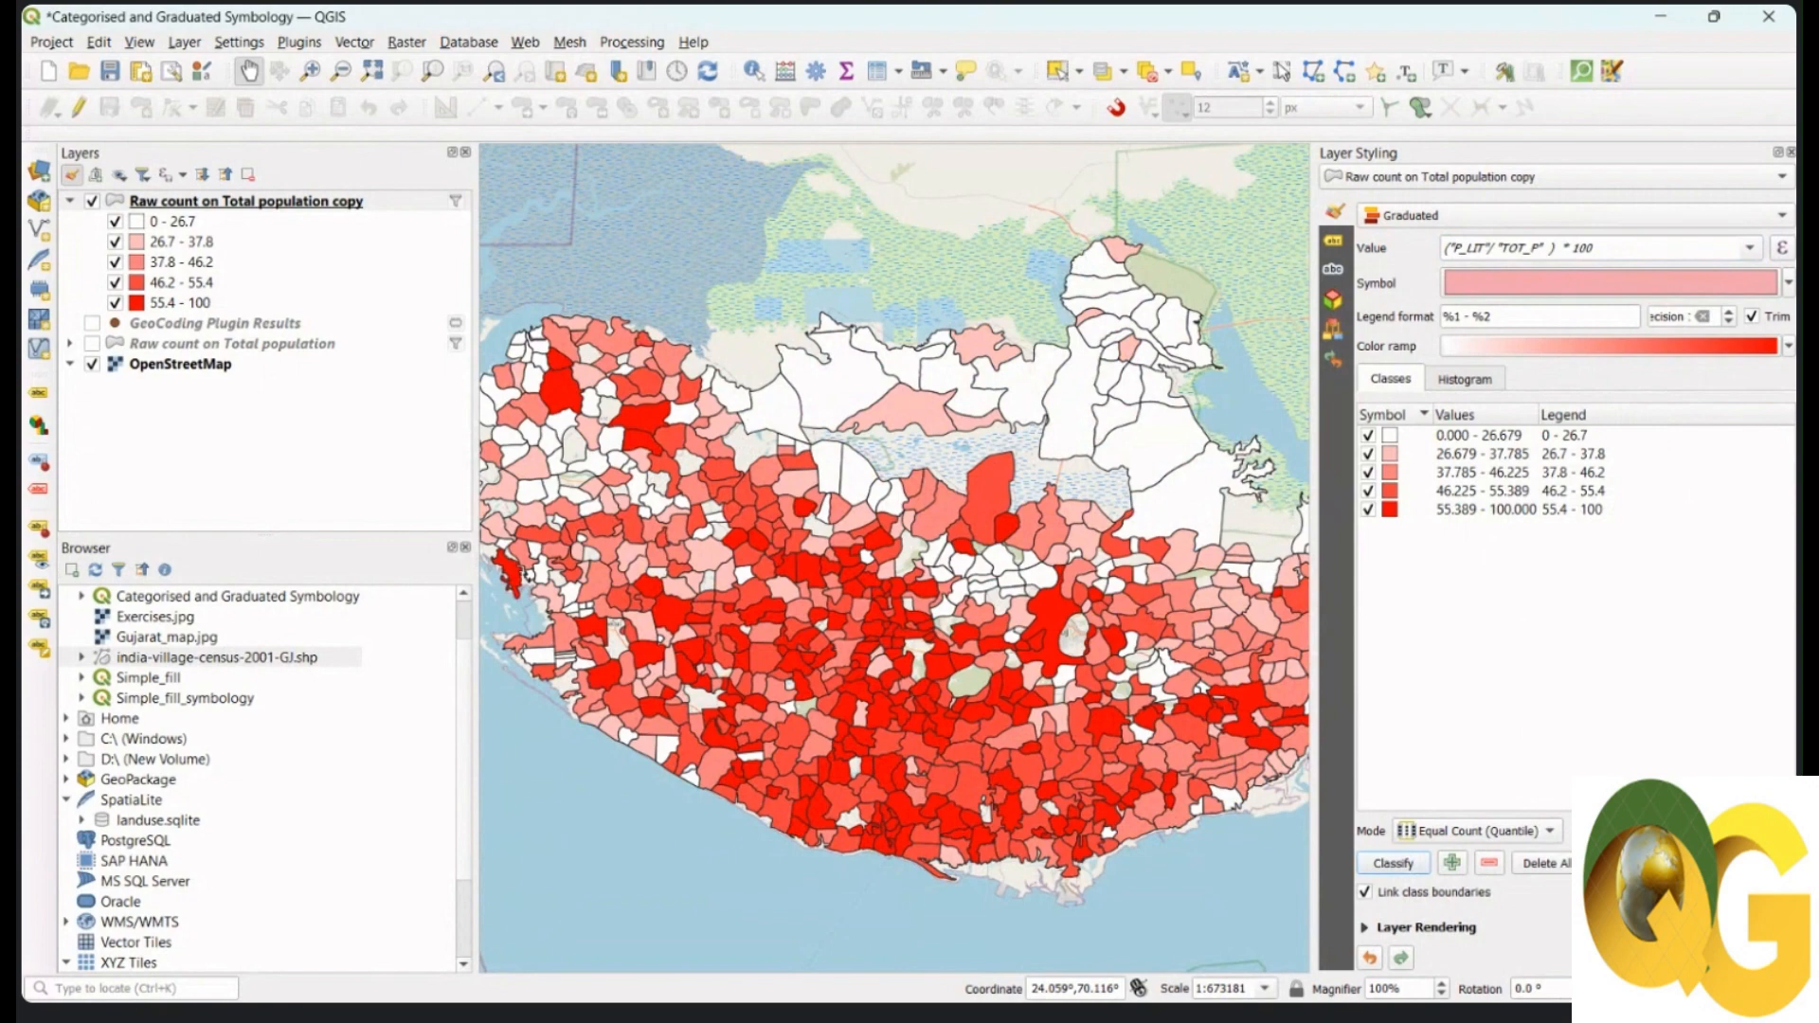
left_click(1785, 835)
left_click(1785, 835)
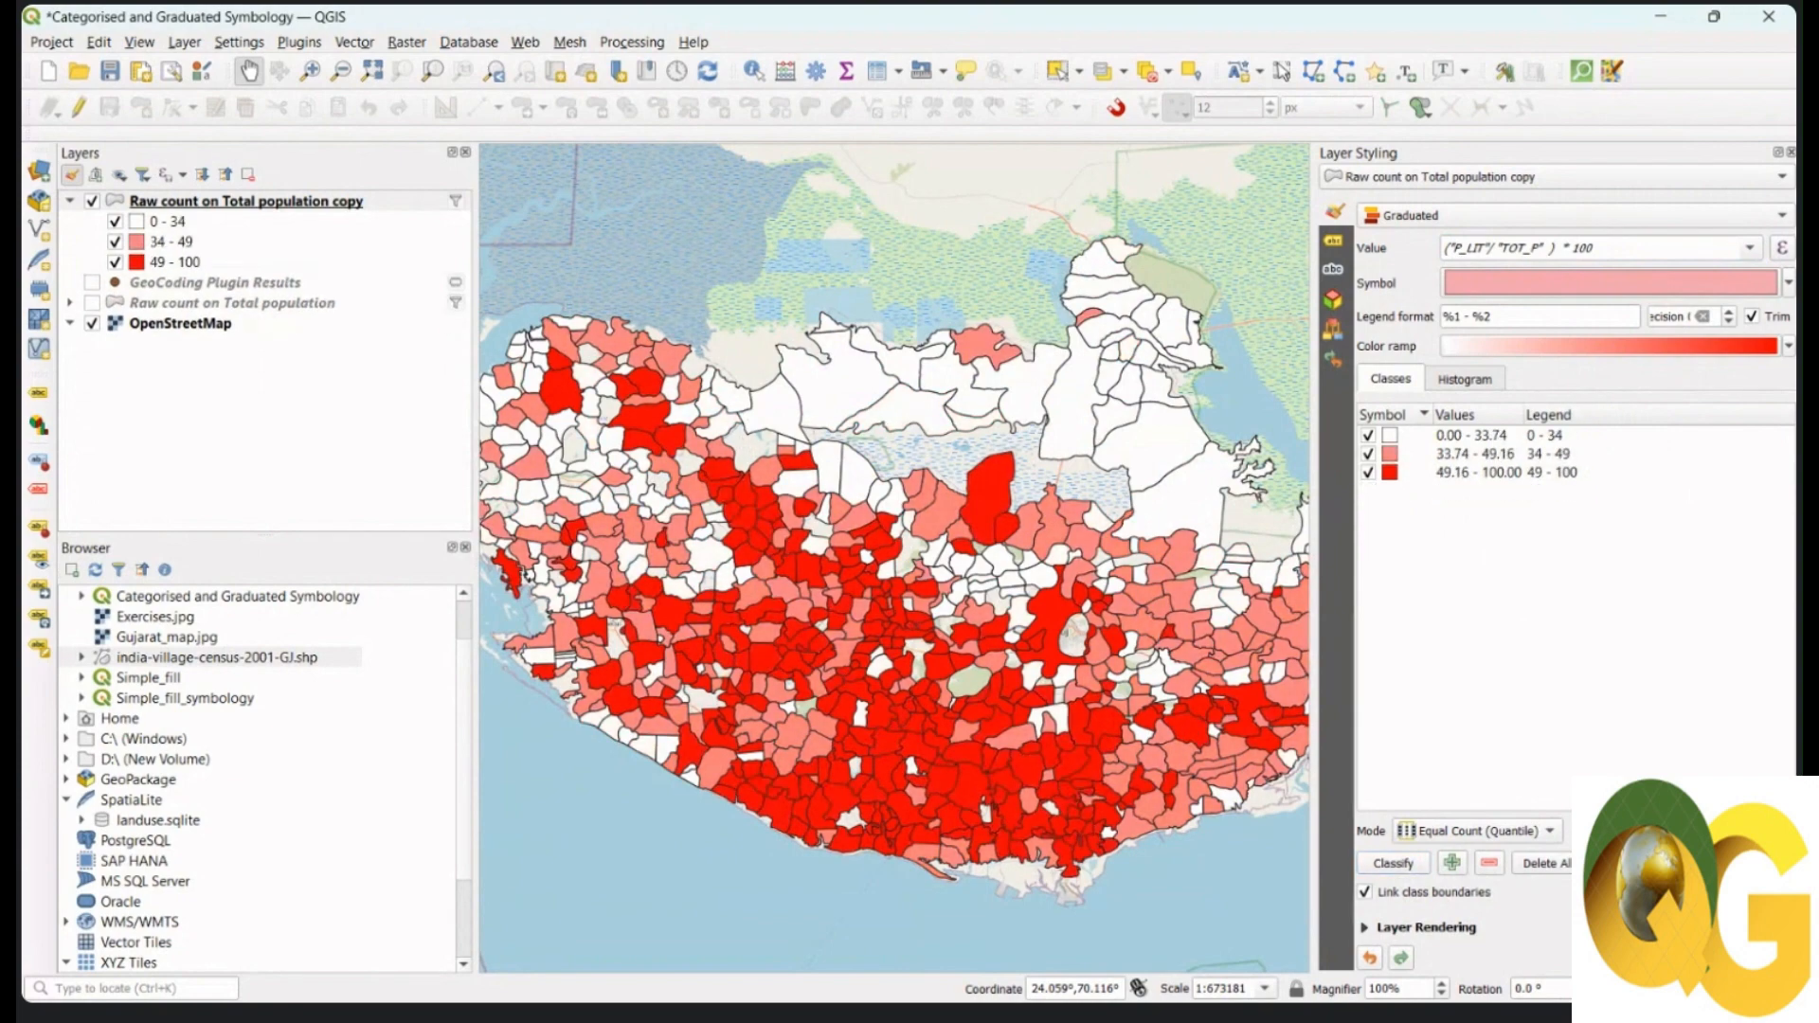
left_click(1550, 832)
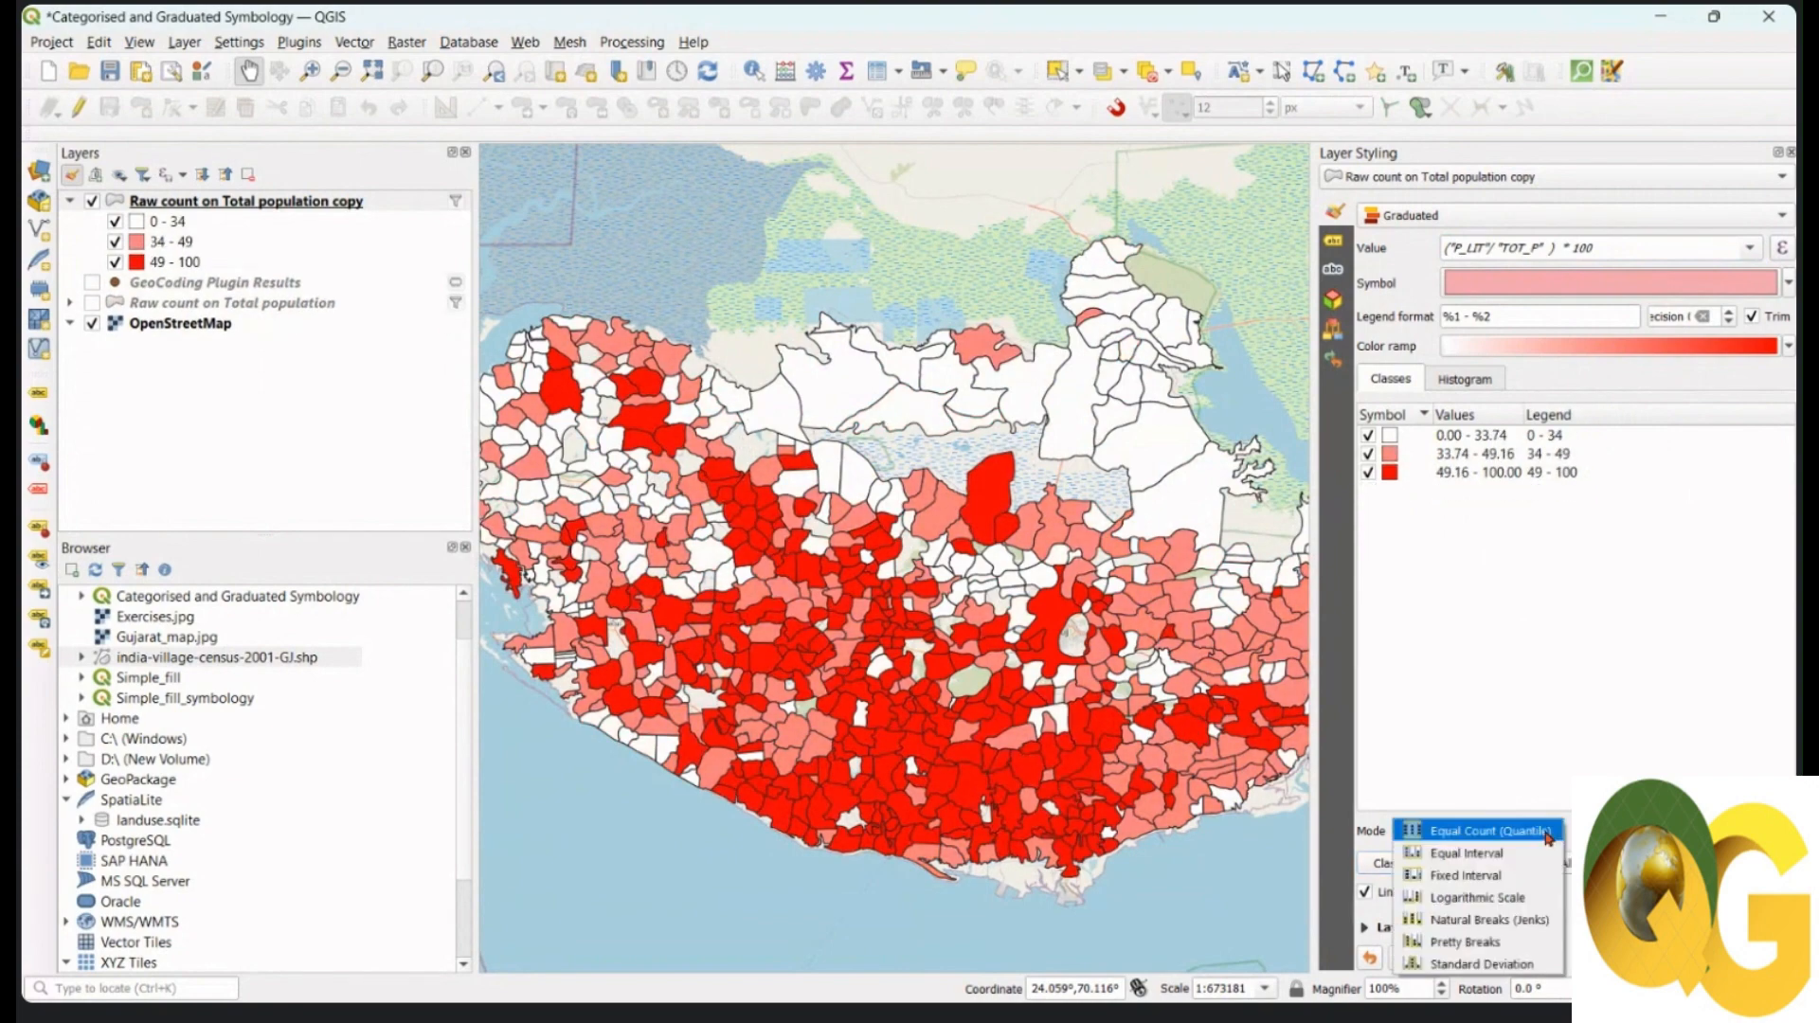
left_click(1536, 920)
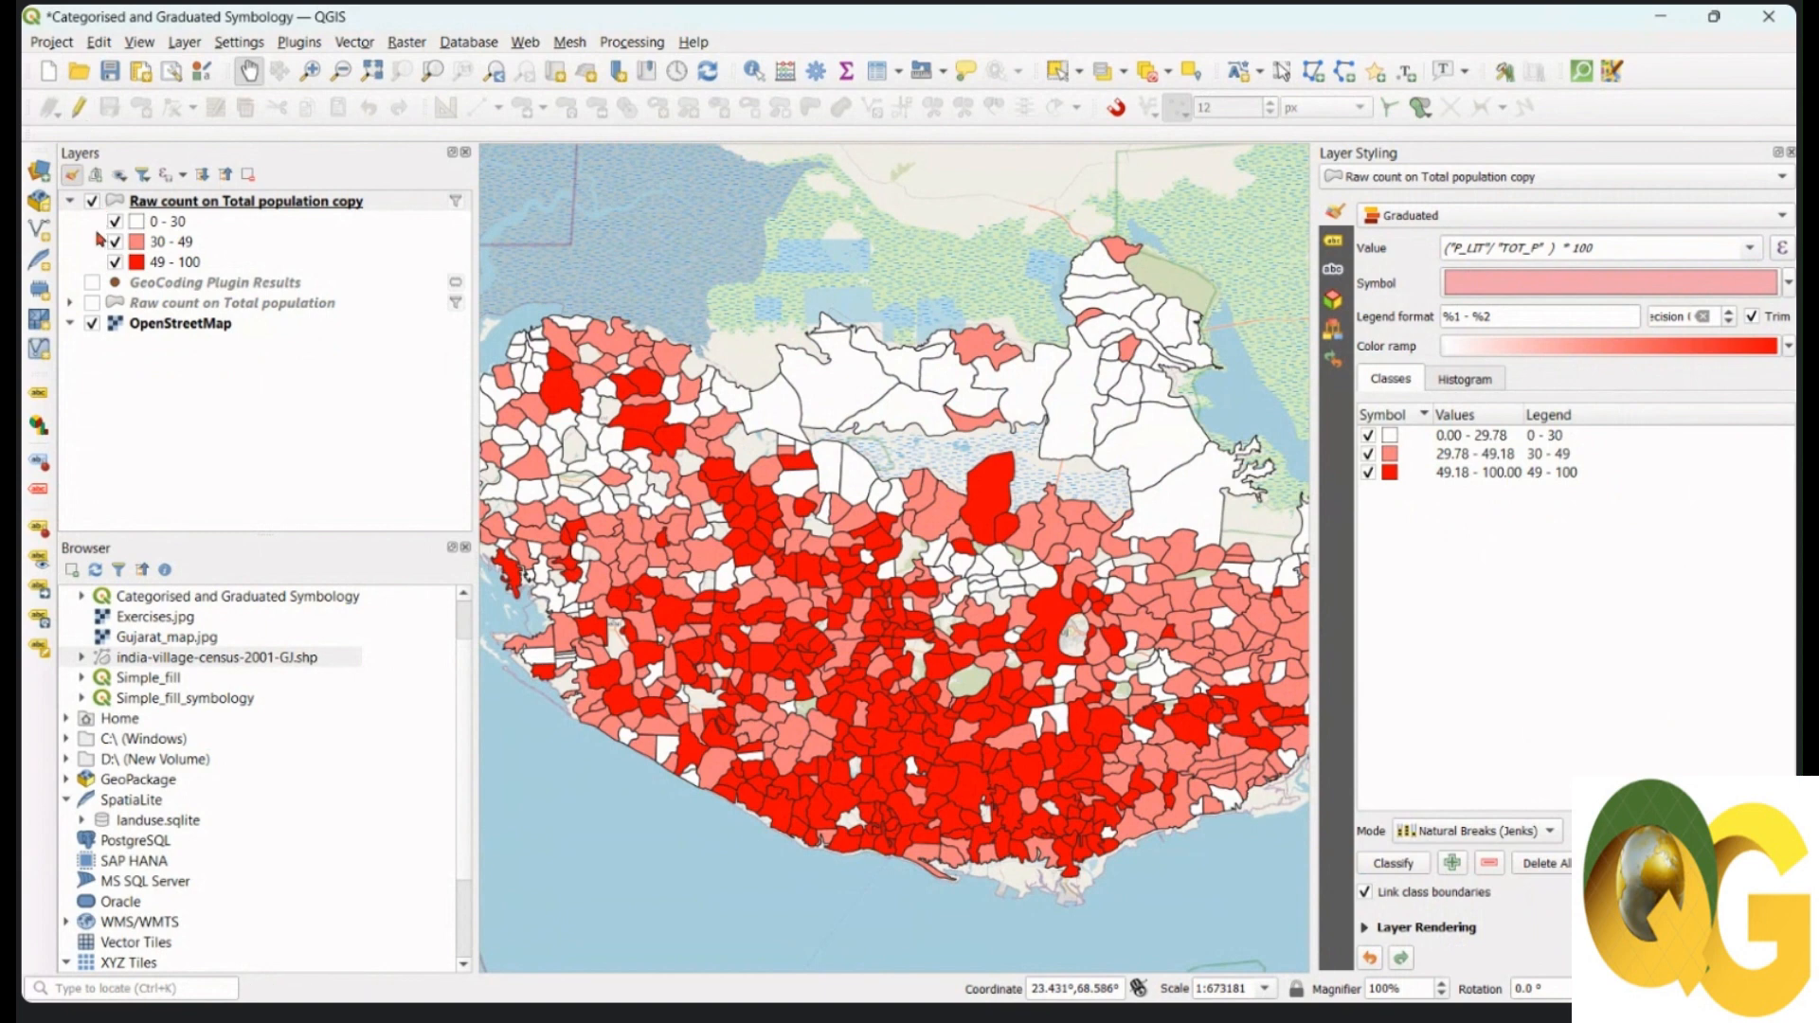
left_click(244, 208)
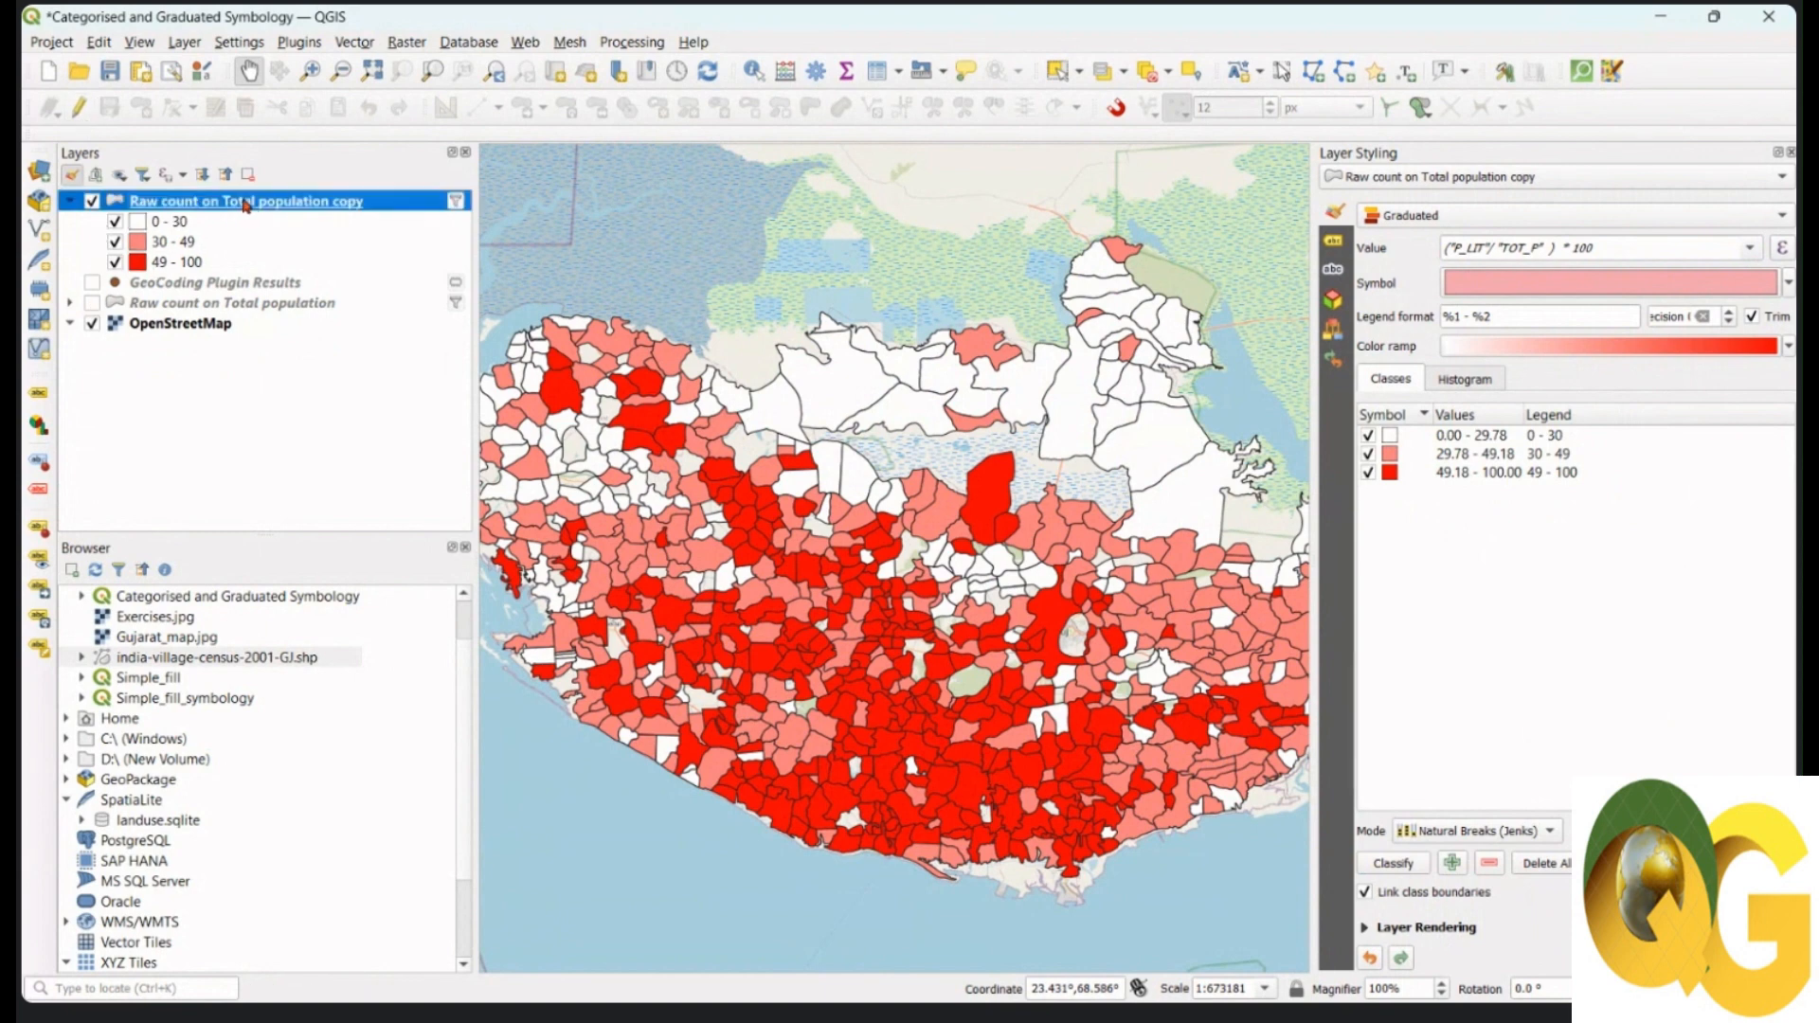
Step: Rename the copied layer to 'Literacy rate'
right_click(245, 204)
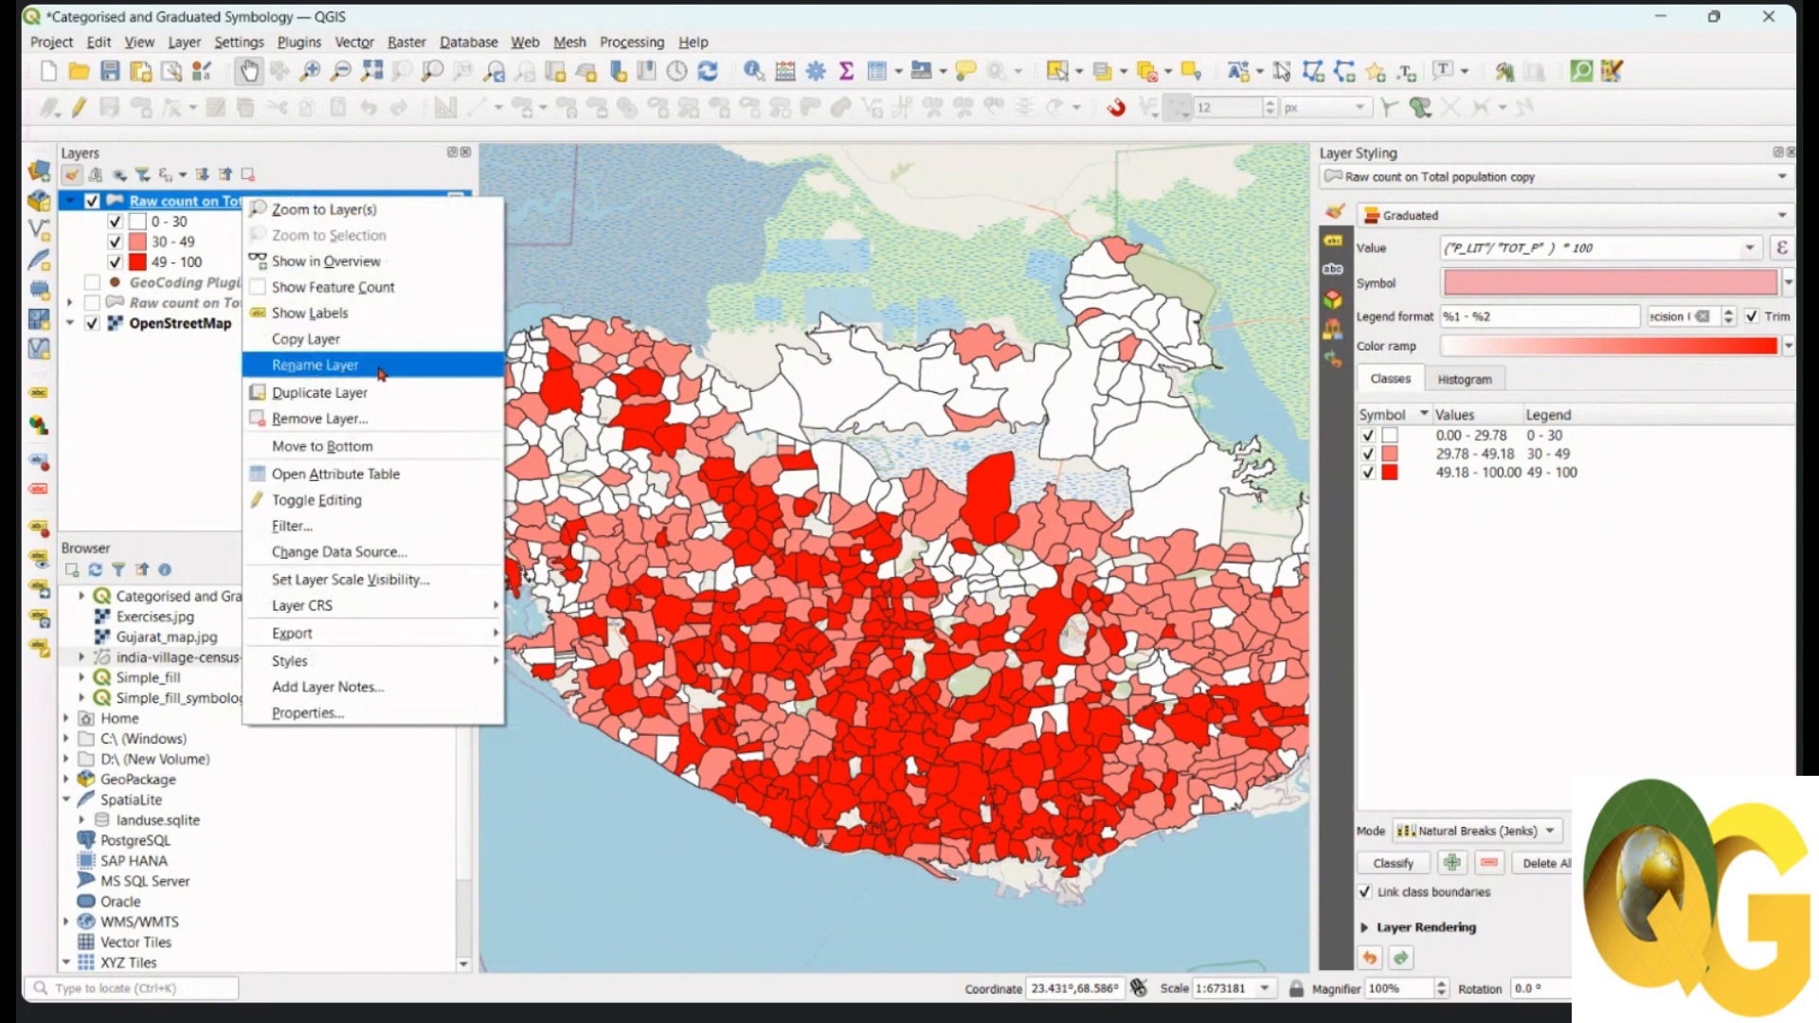
left_click(380, 370)
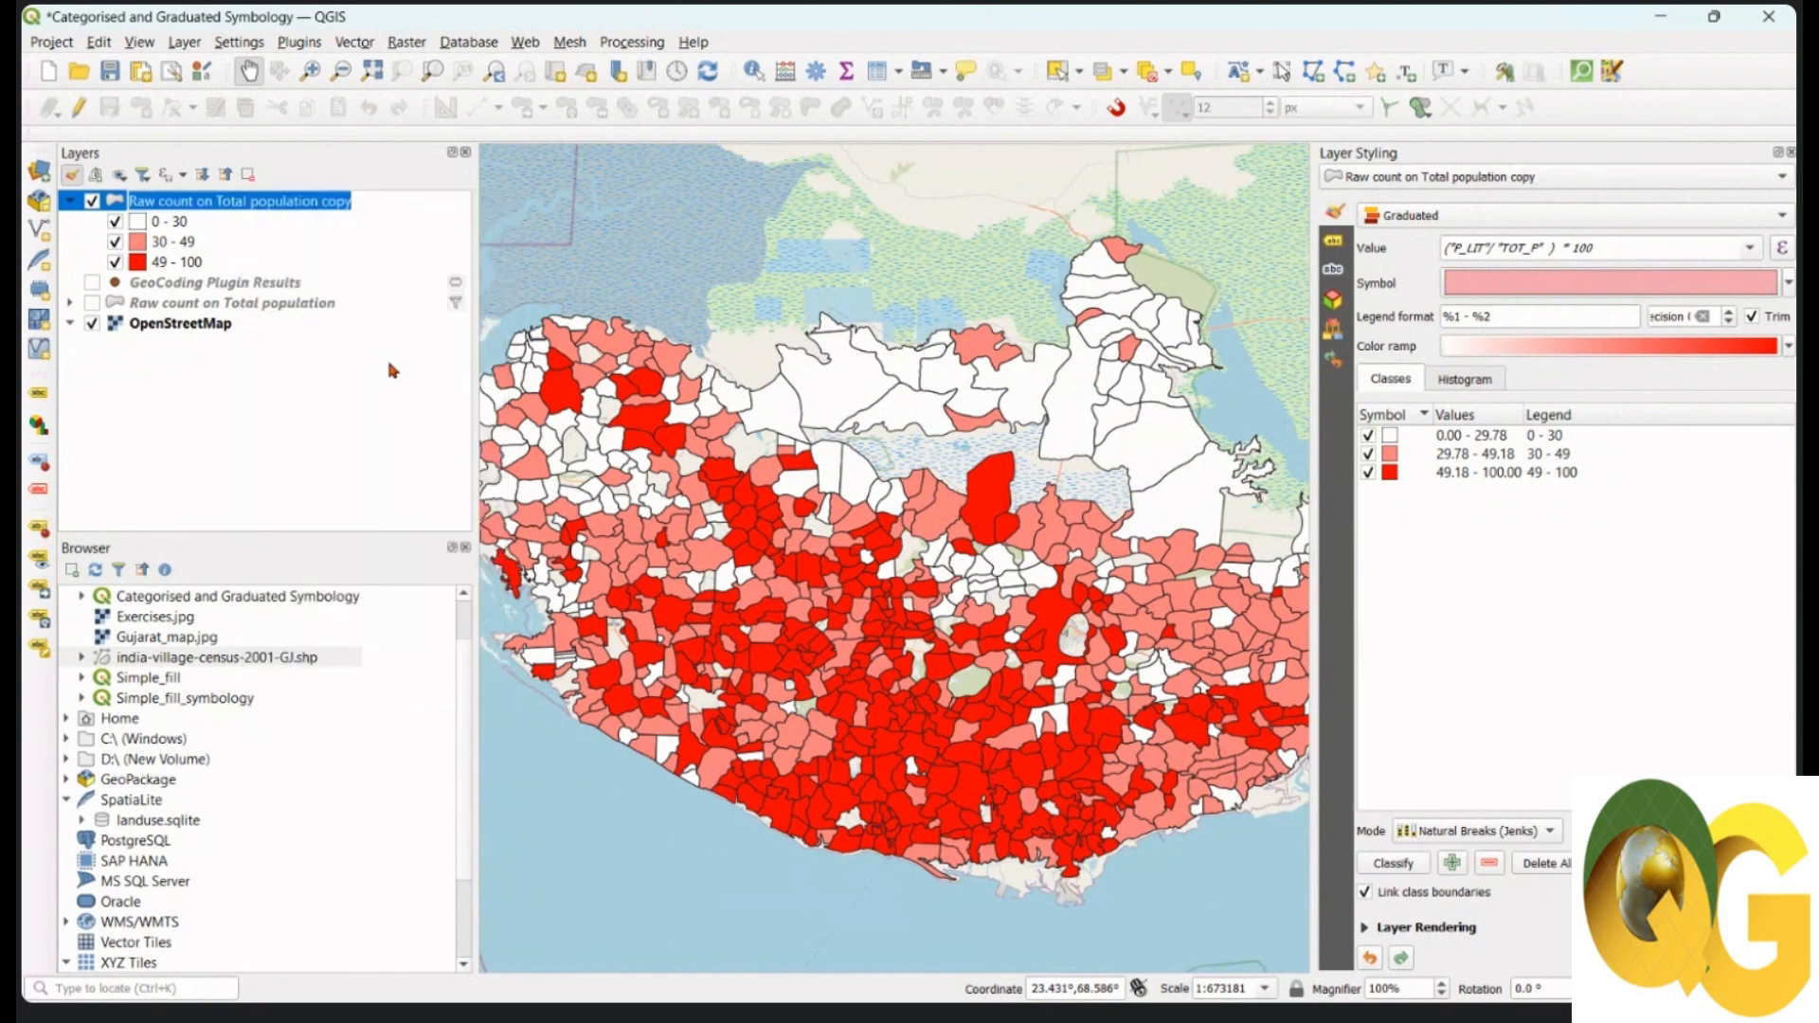
type("Lit")
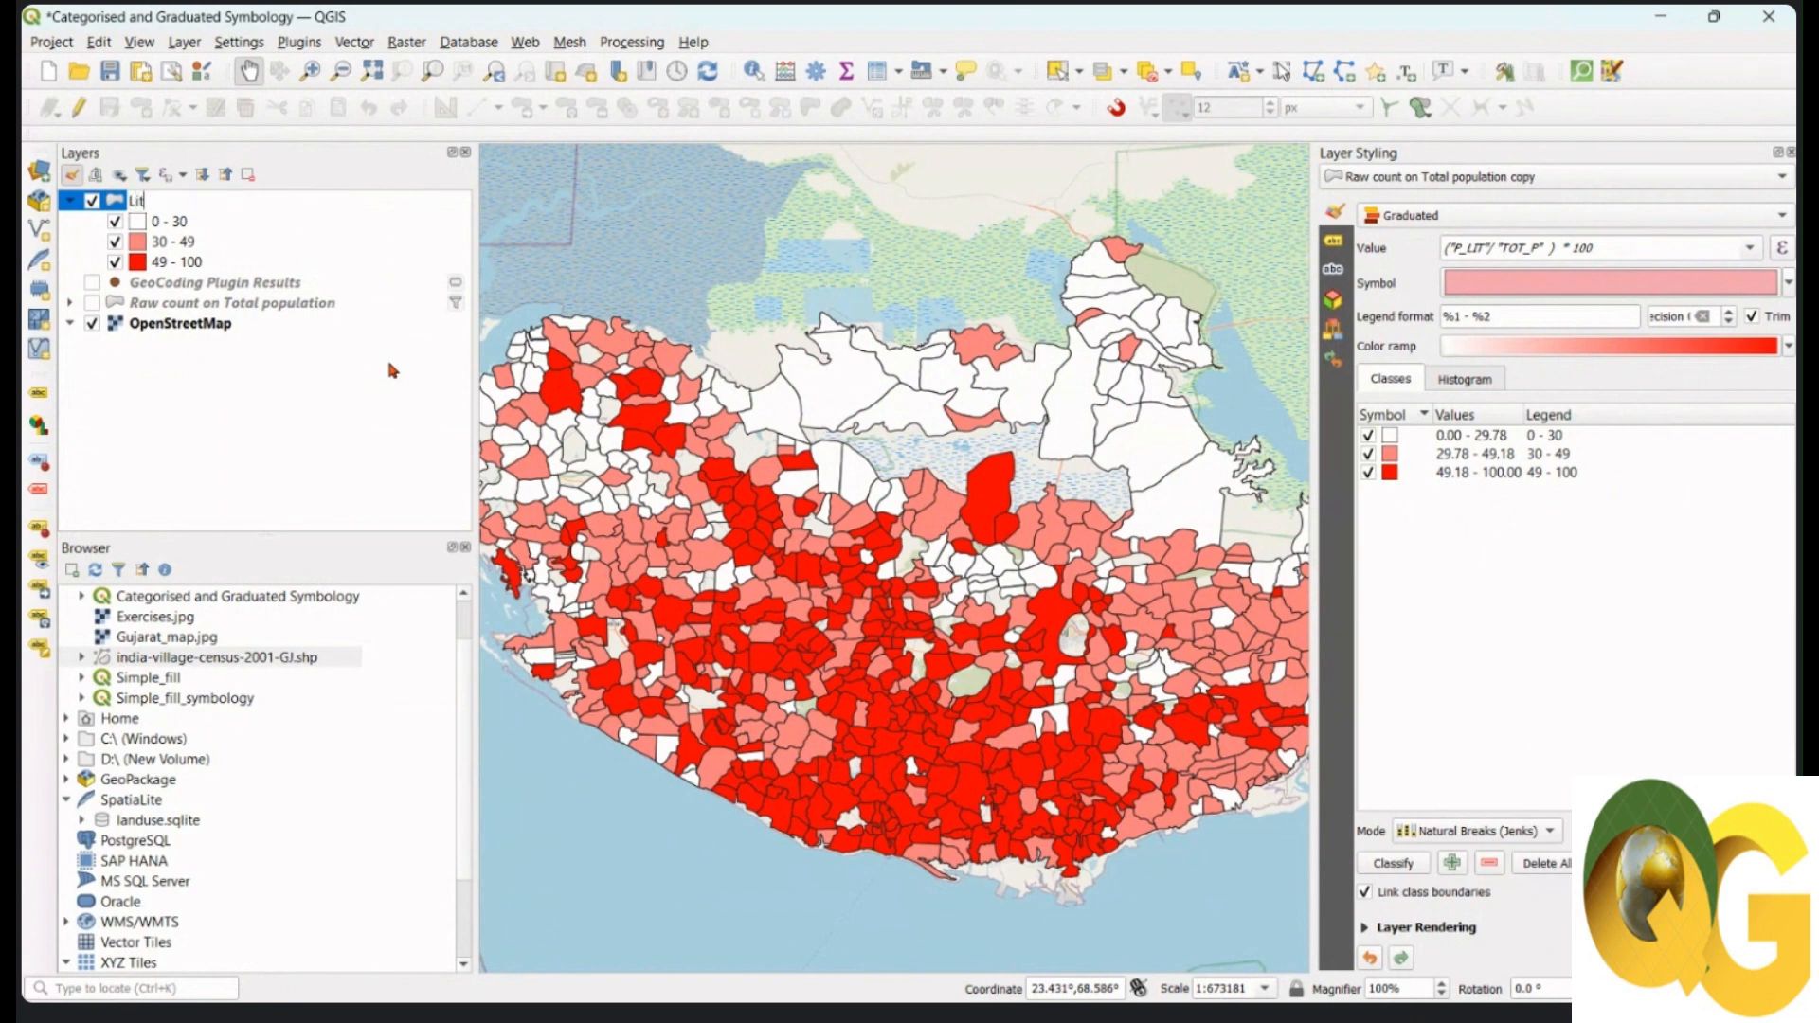
type("eracy rate")
key("Return")
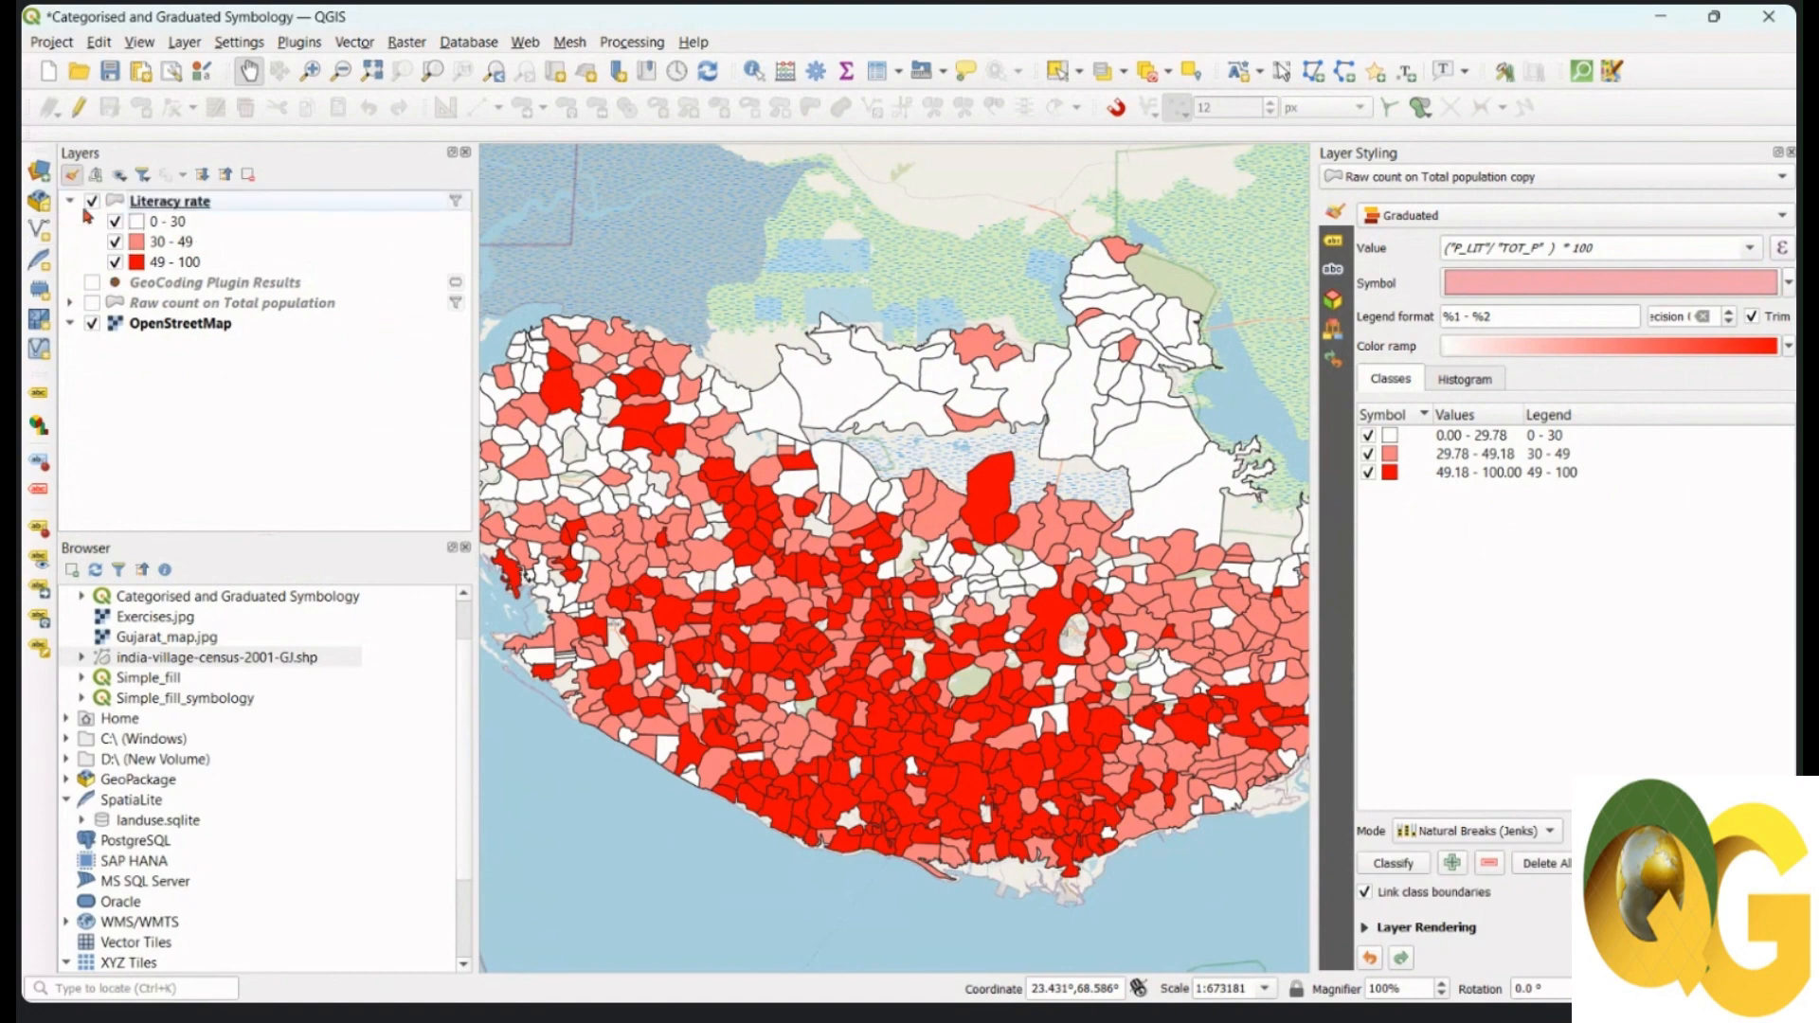
Step: Toggle Literacy rate against Raw count on Total population to compare, leaving Literacy rate hidden
left_click(92, 204)
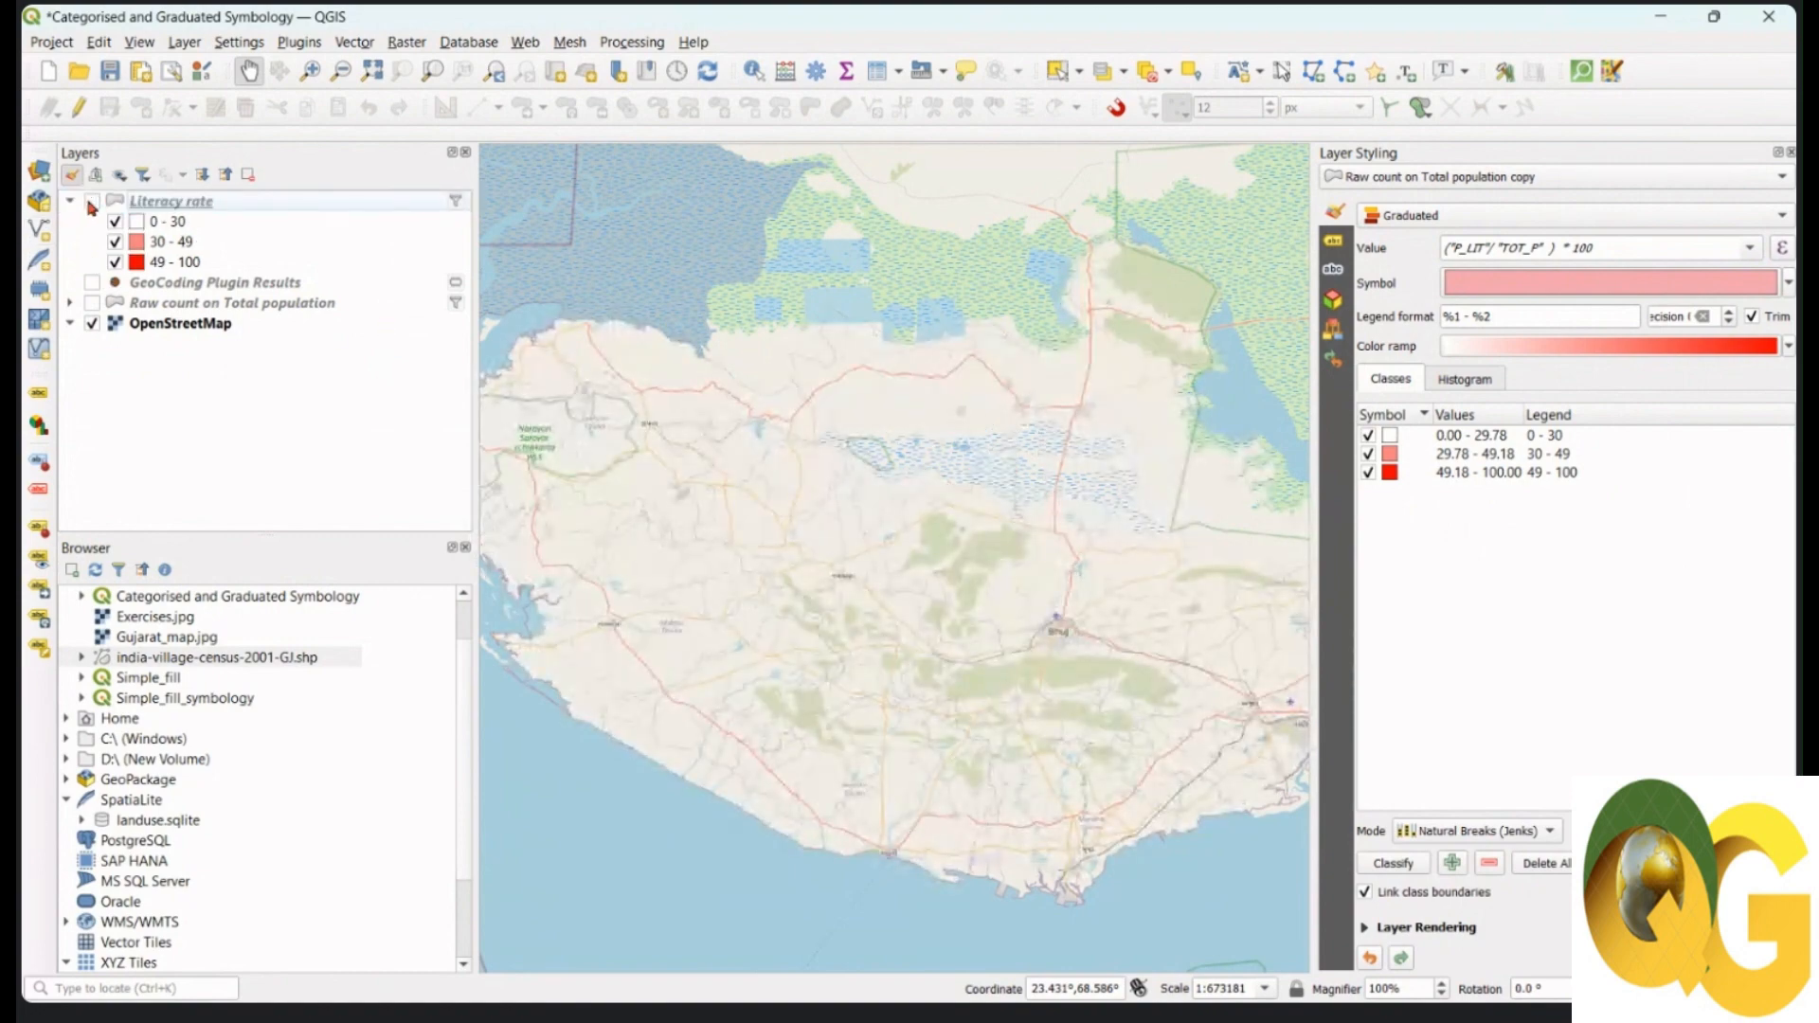
left_click(92, 202)
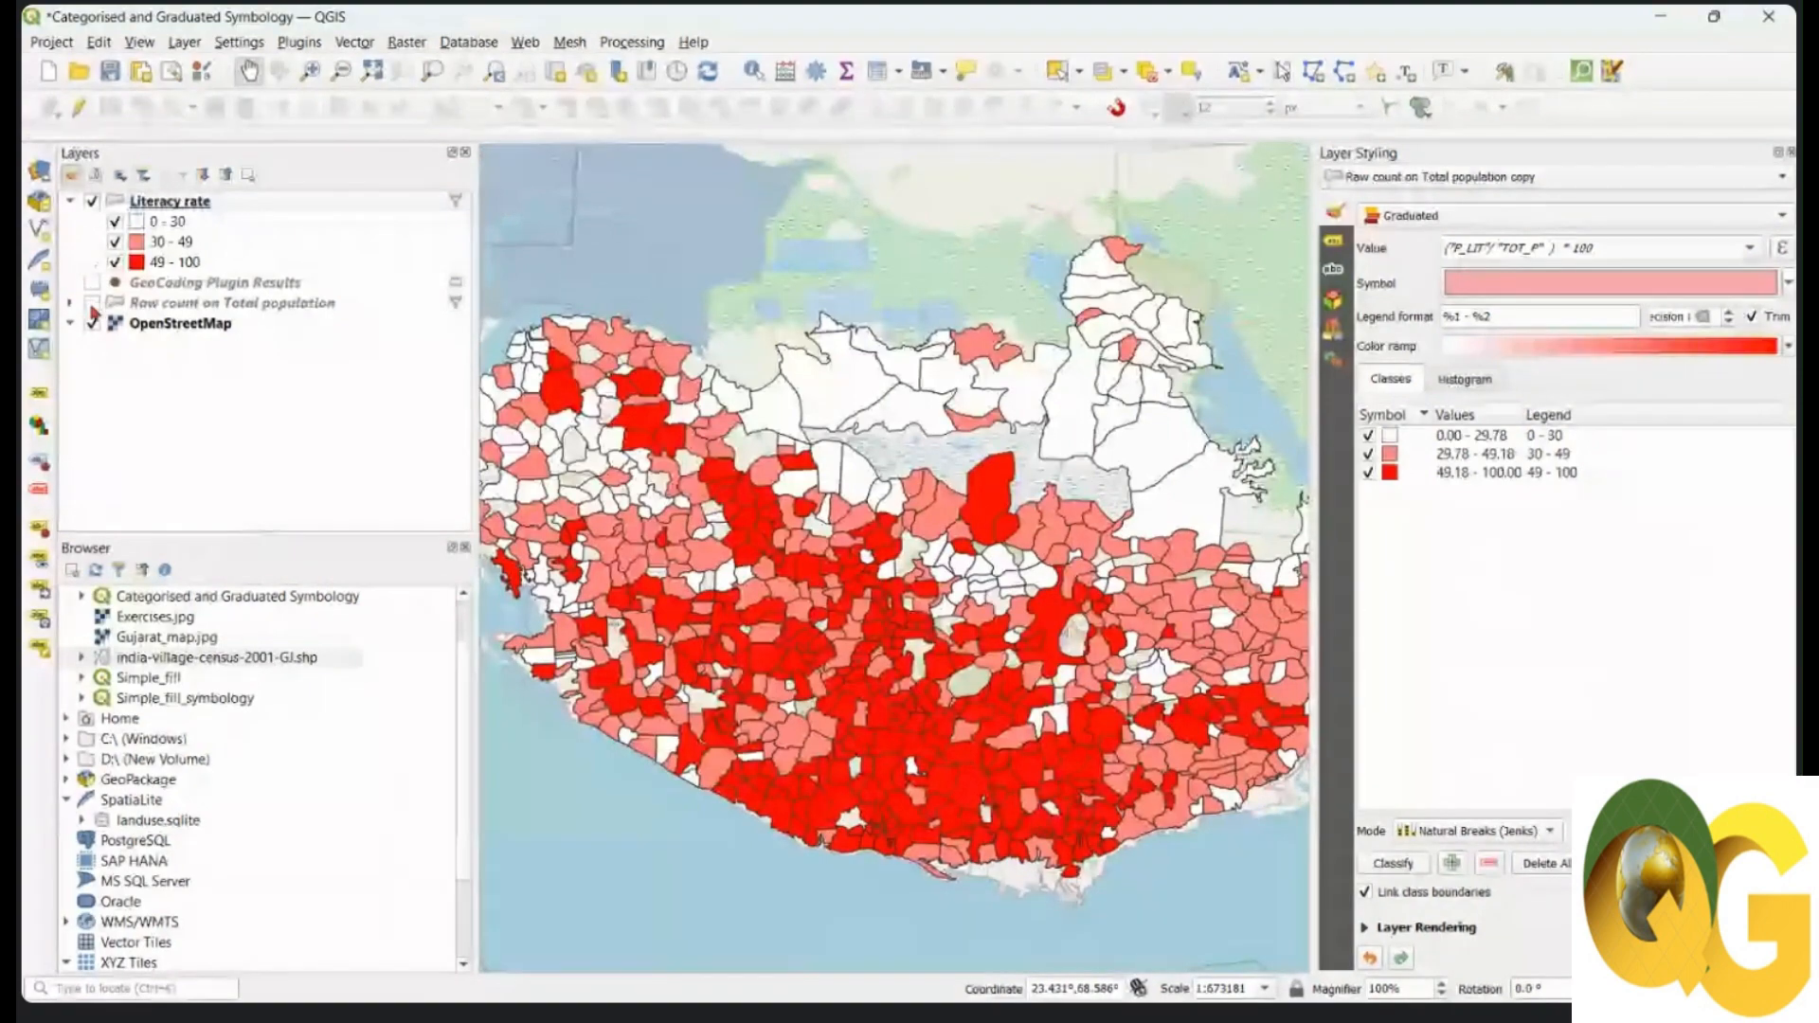
left_click(92, 301)
left_click(92, 202)
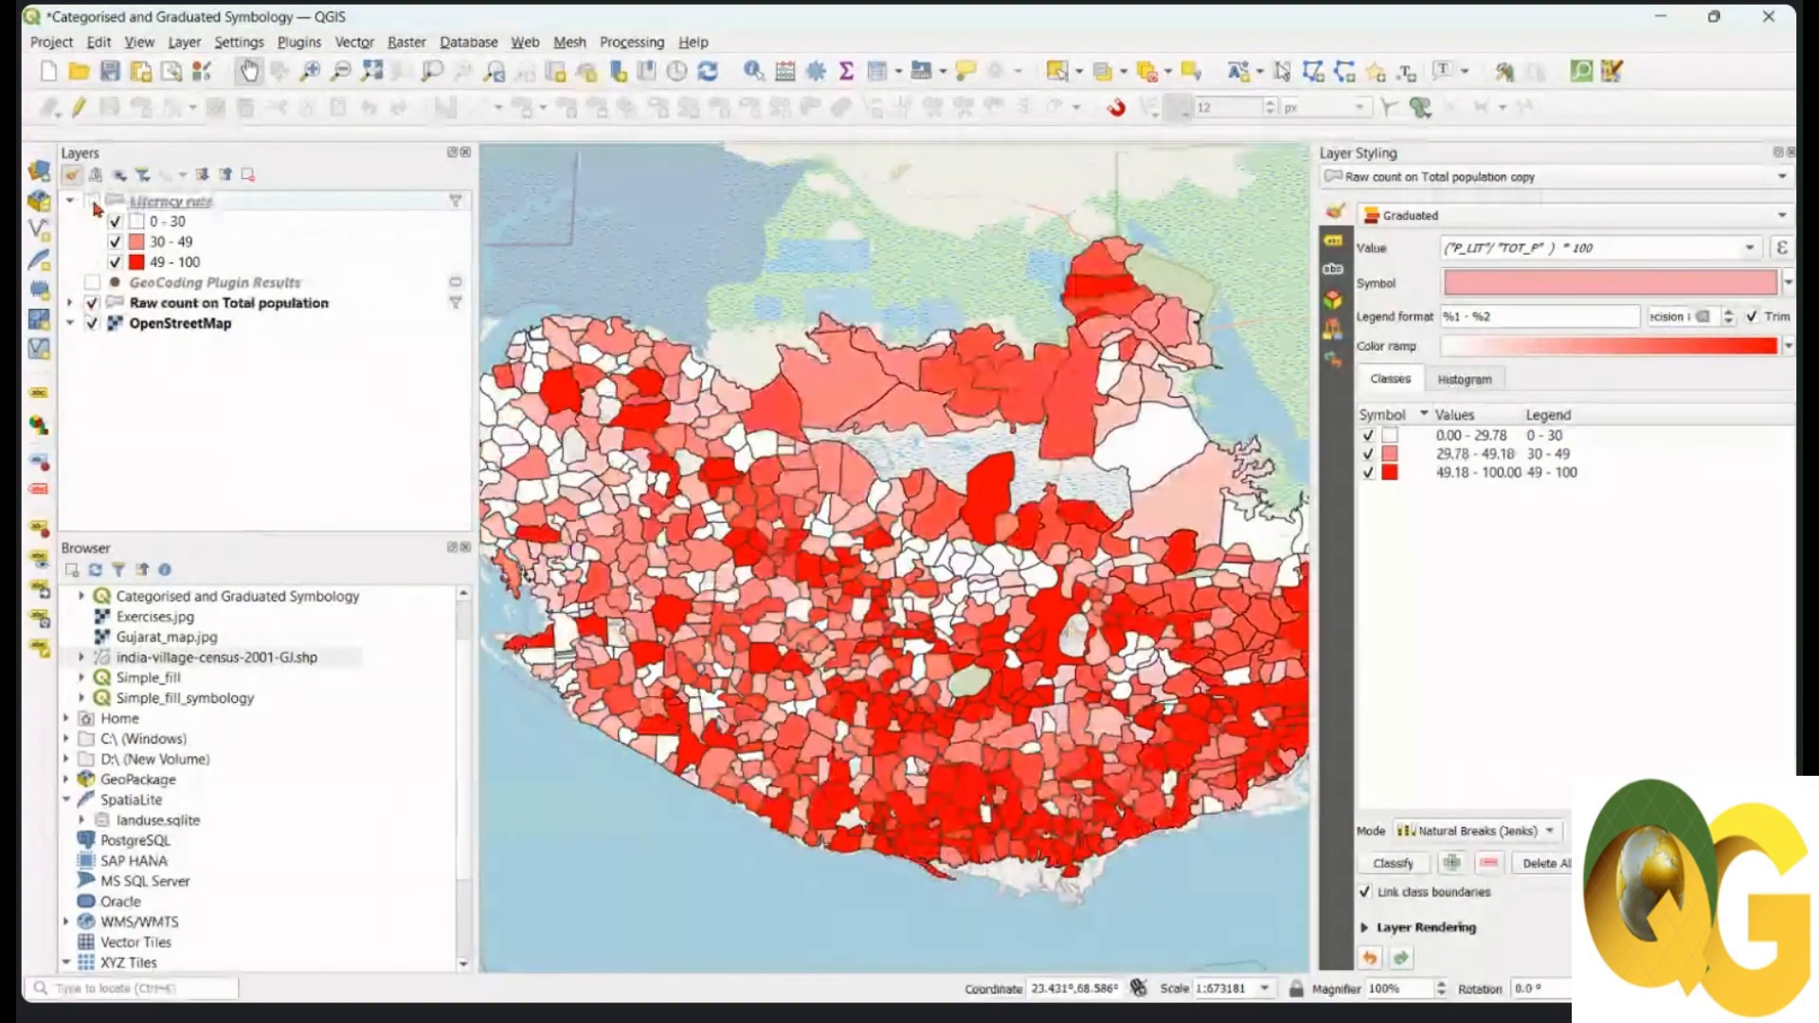
left_click(92, 202)
left_click(92, 201)
left_click(92, 202)
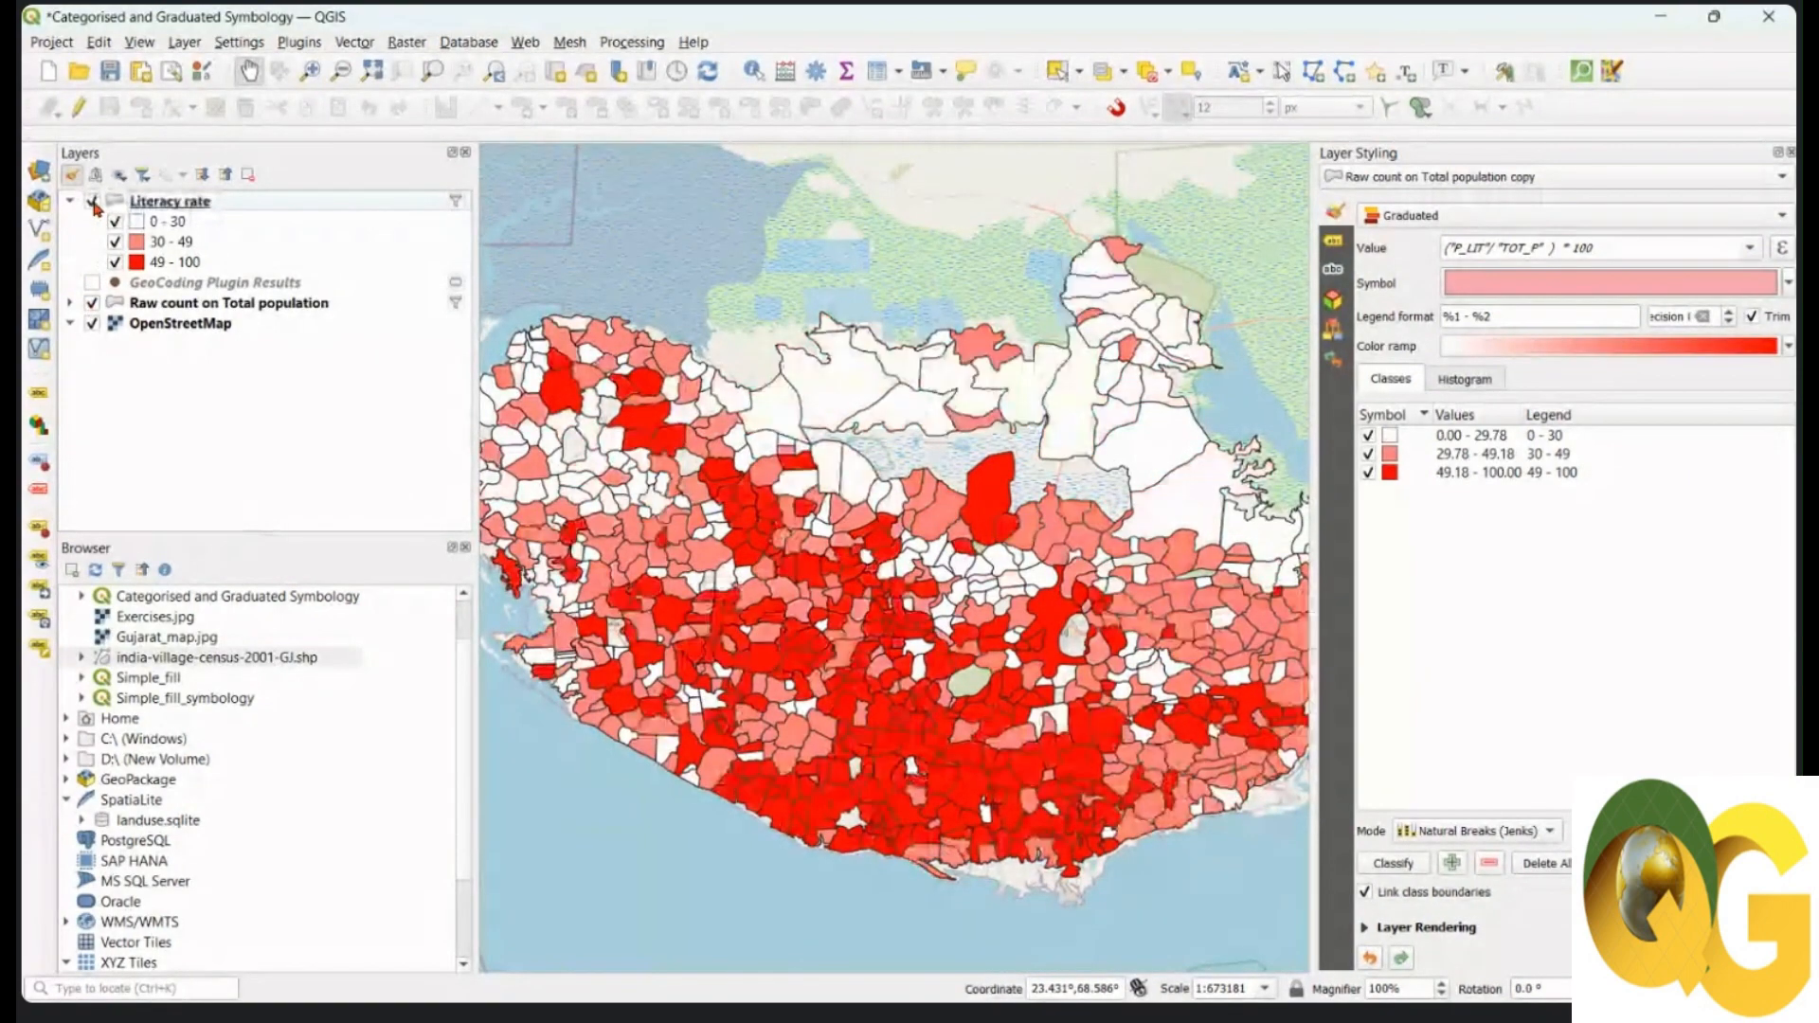
scroll(1013, 511, "up", 2)
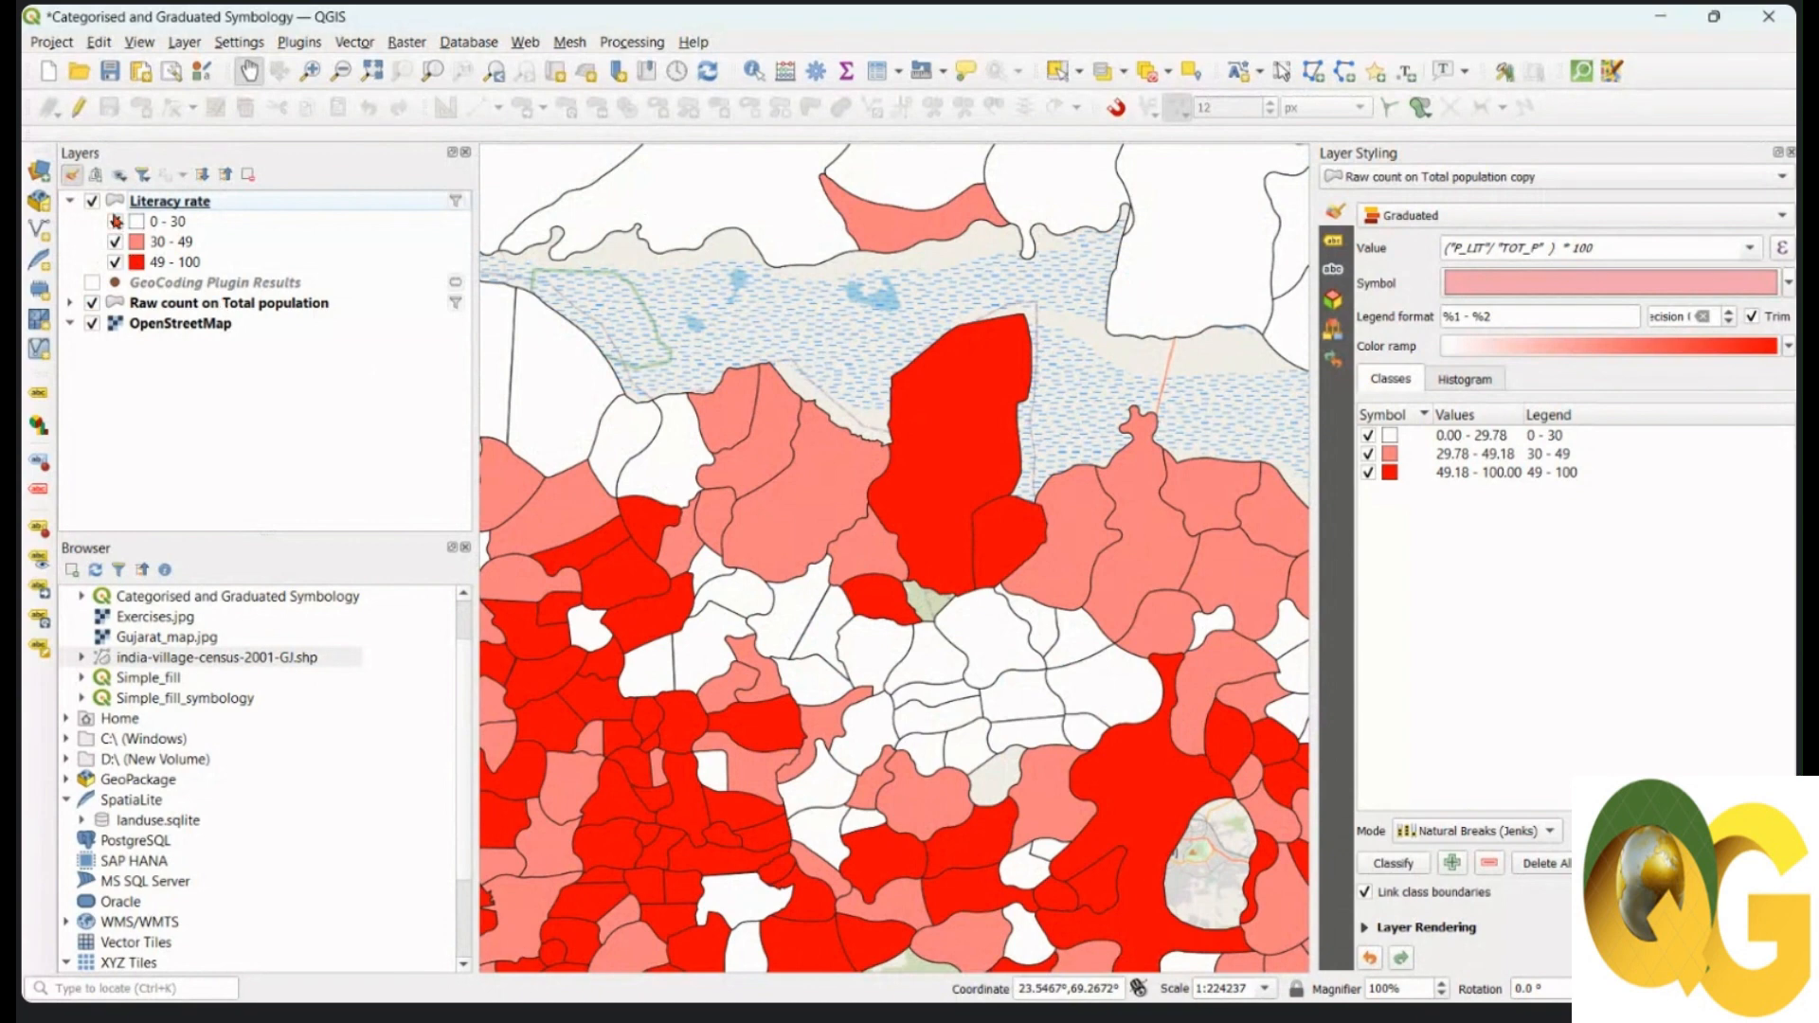
left_click(92, 201)
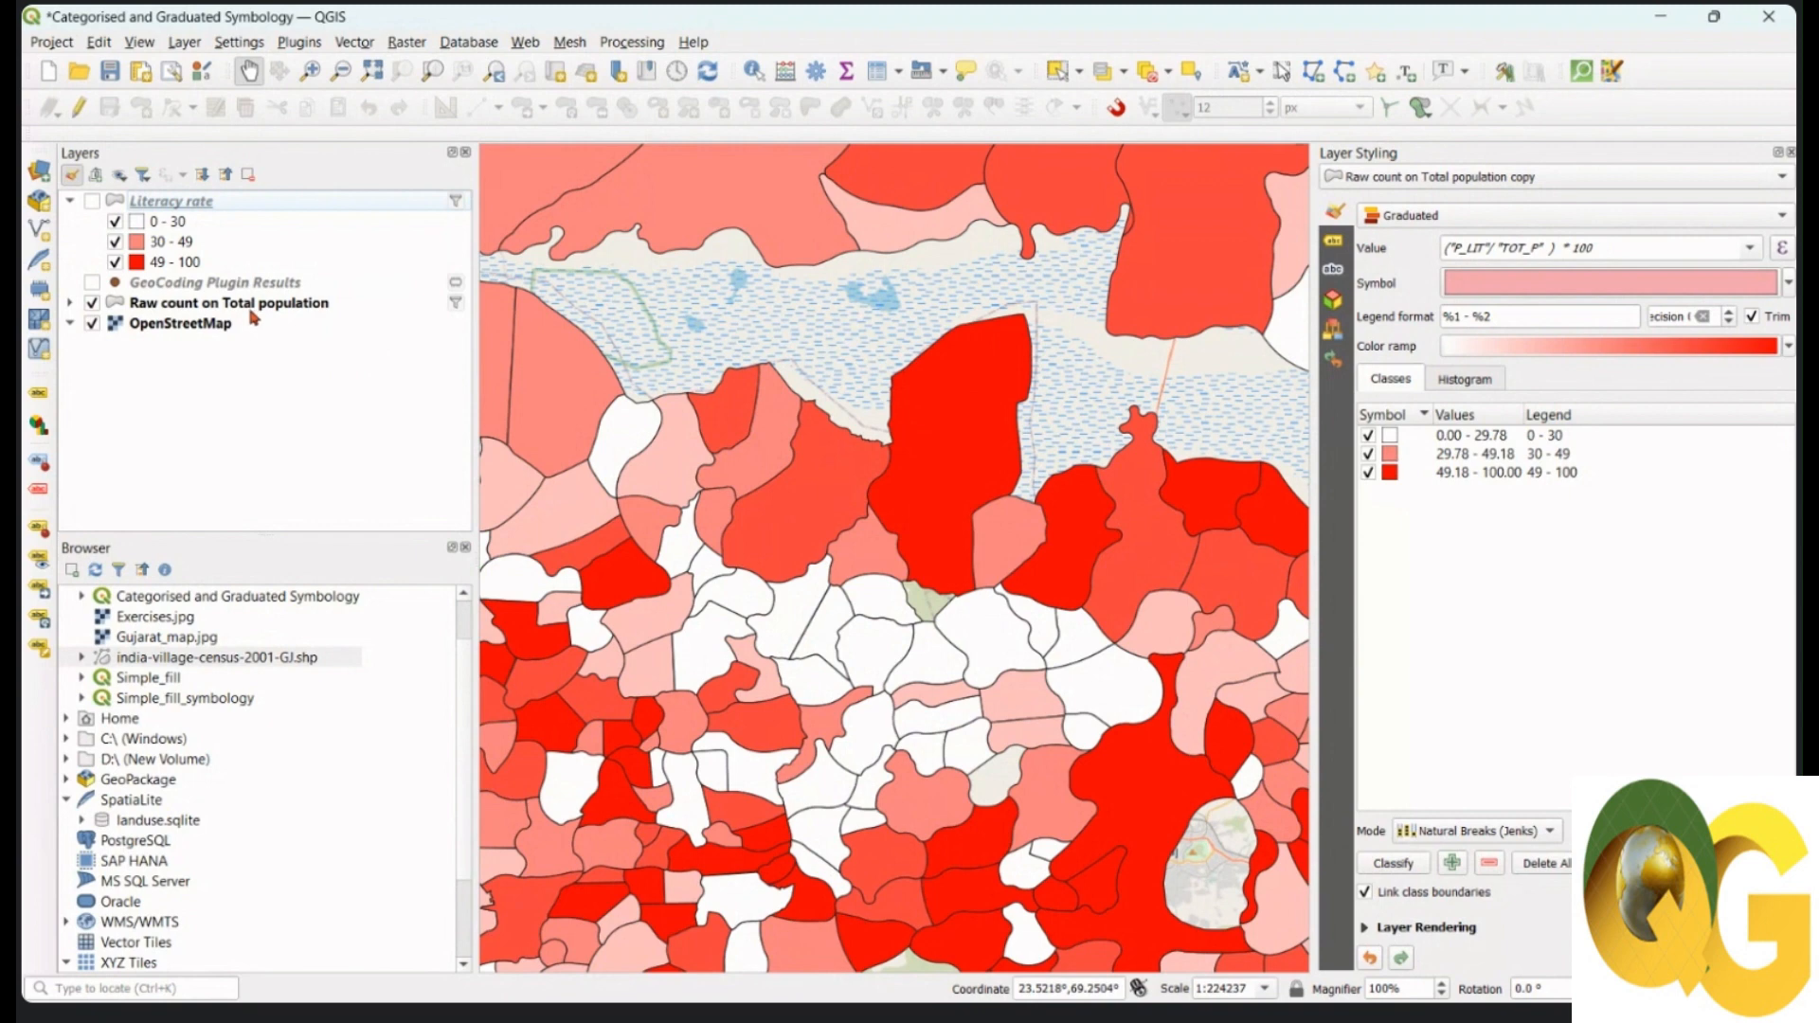
mouse_move(254, 318)
Step: Cut the raw-count layer to three quantile classes: 0–132, 132–457 and 457–98292
left_click(71, 304)
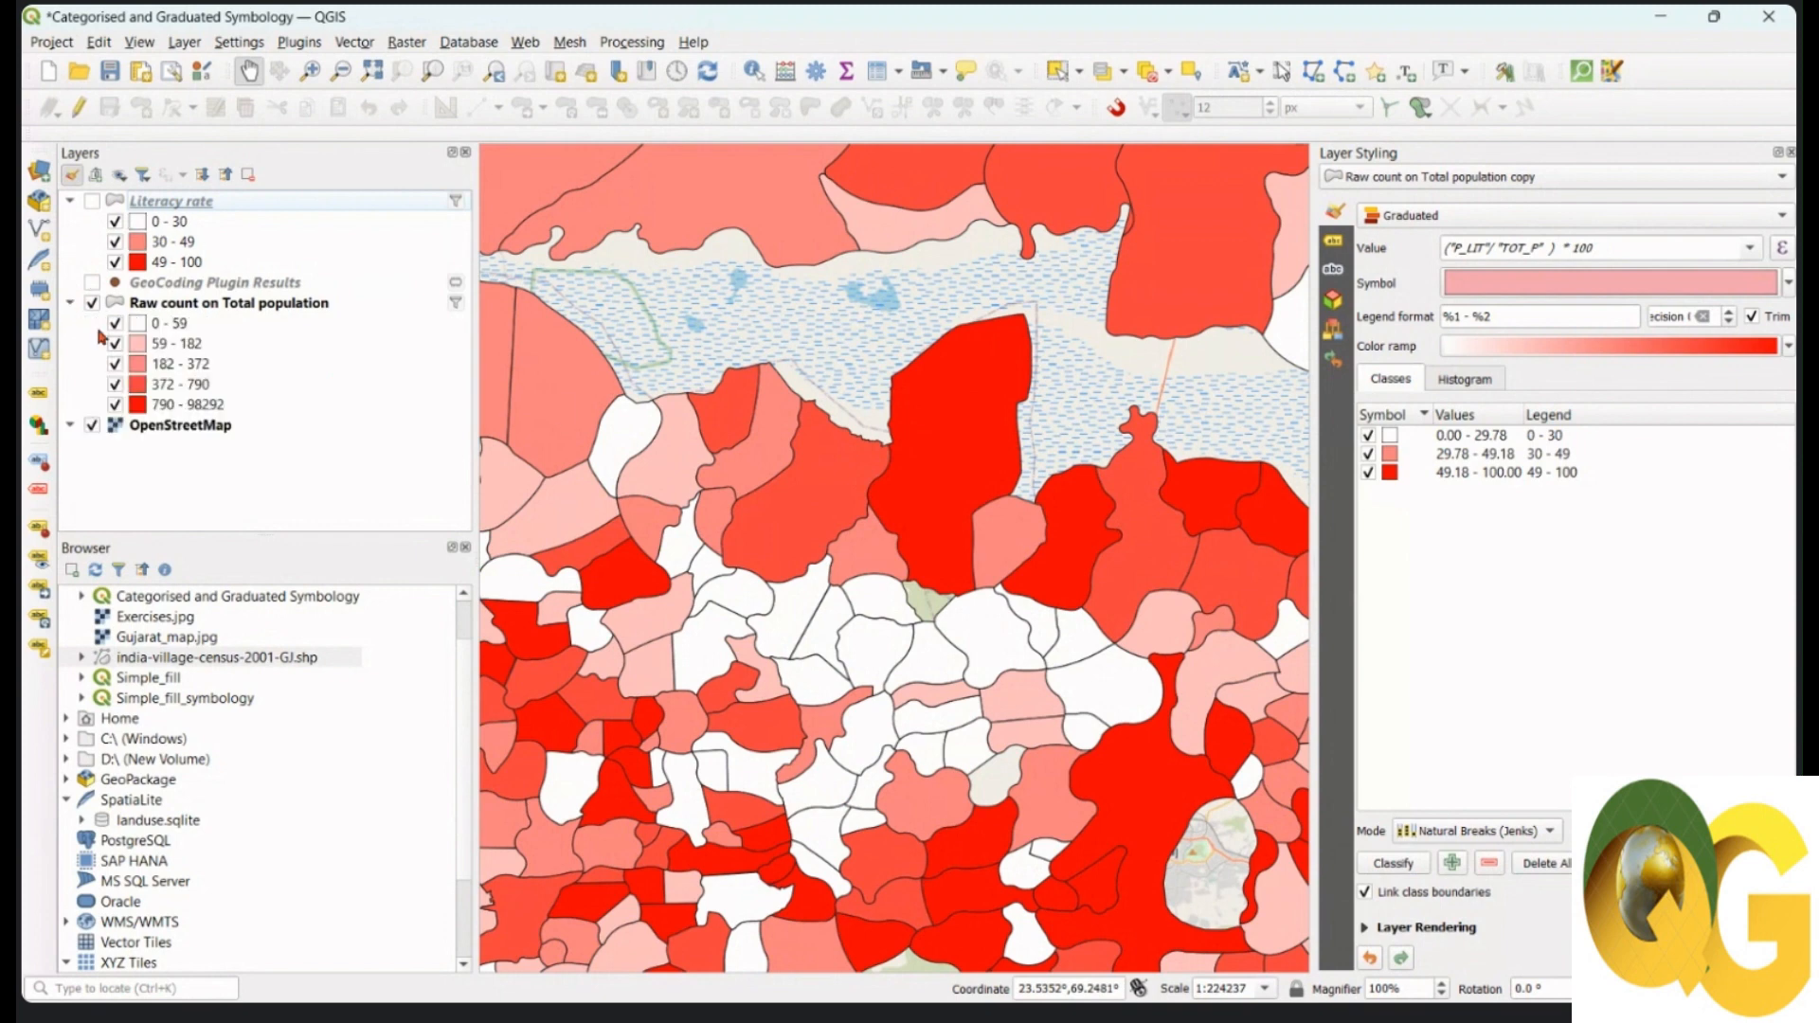
left_click(271, 308)
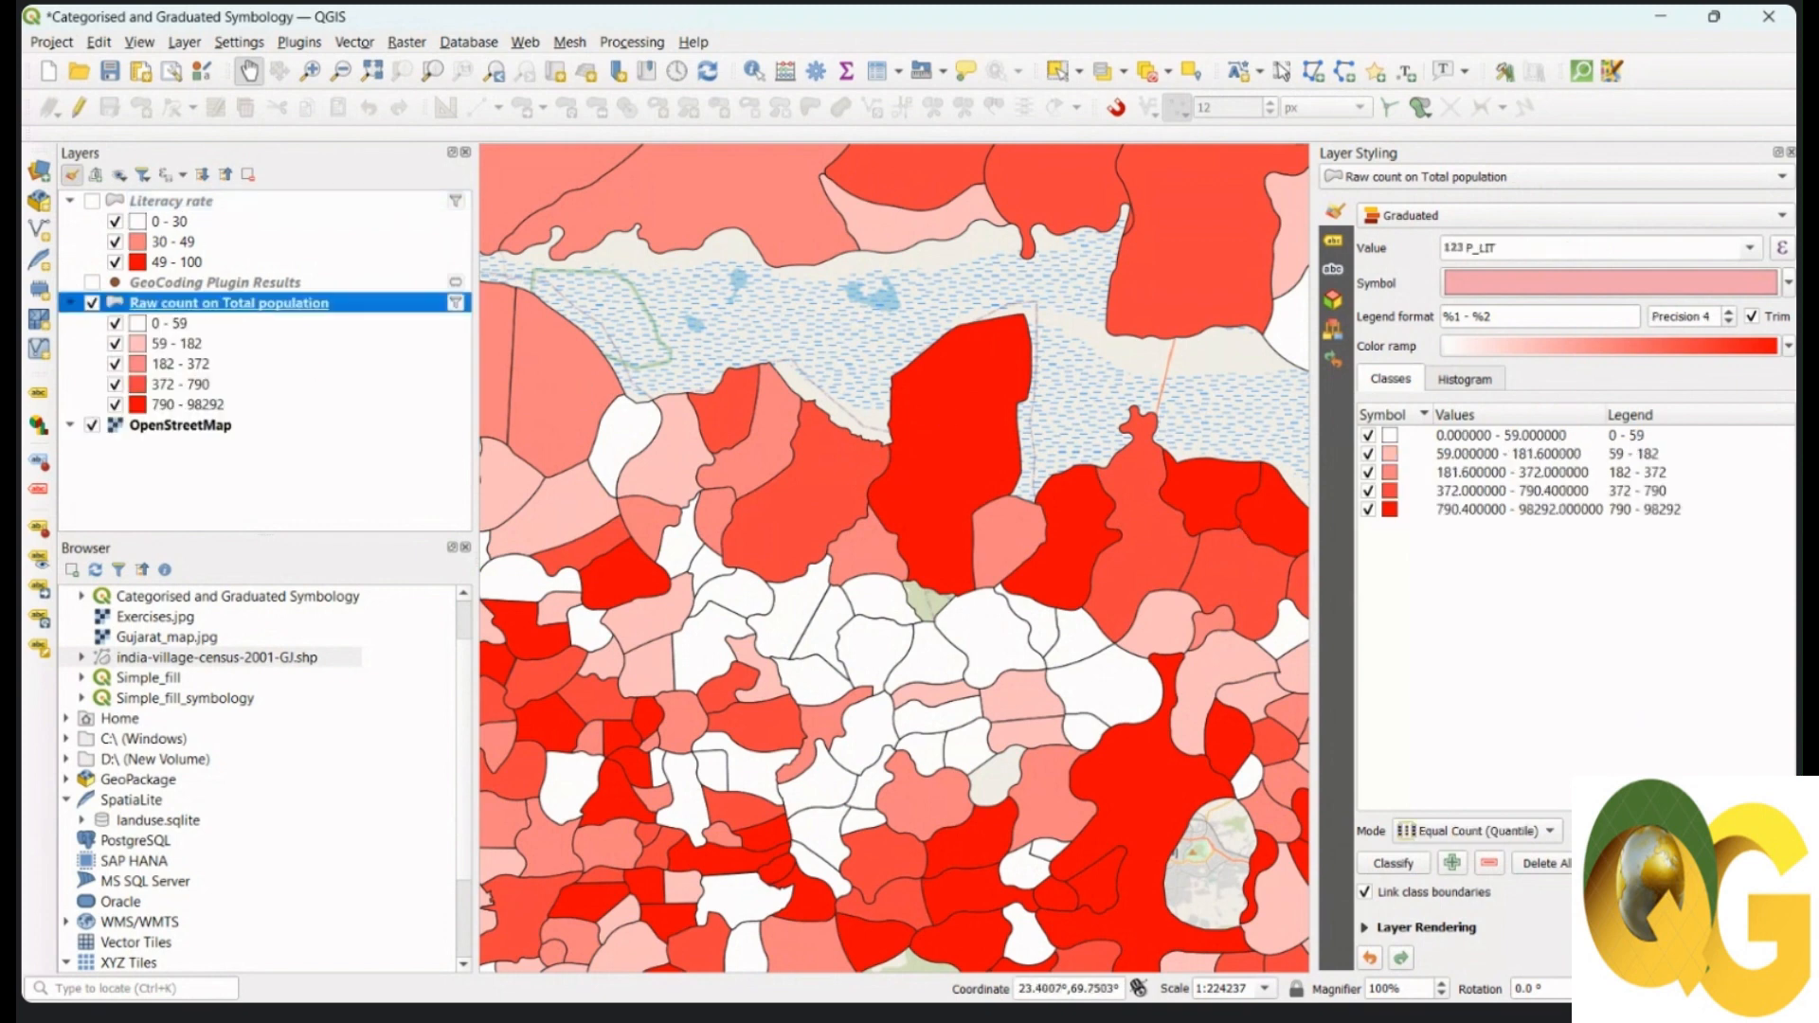
left_click(1785, 836)
left_click(1785, 836)
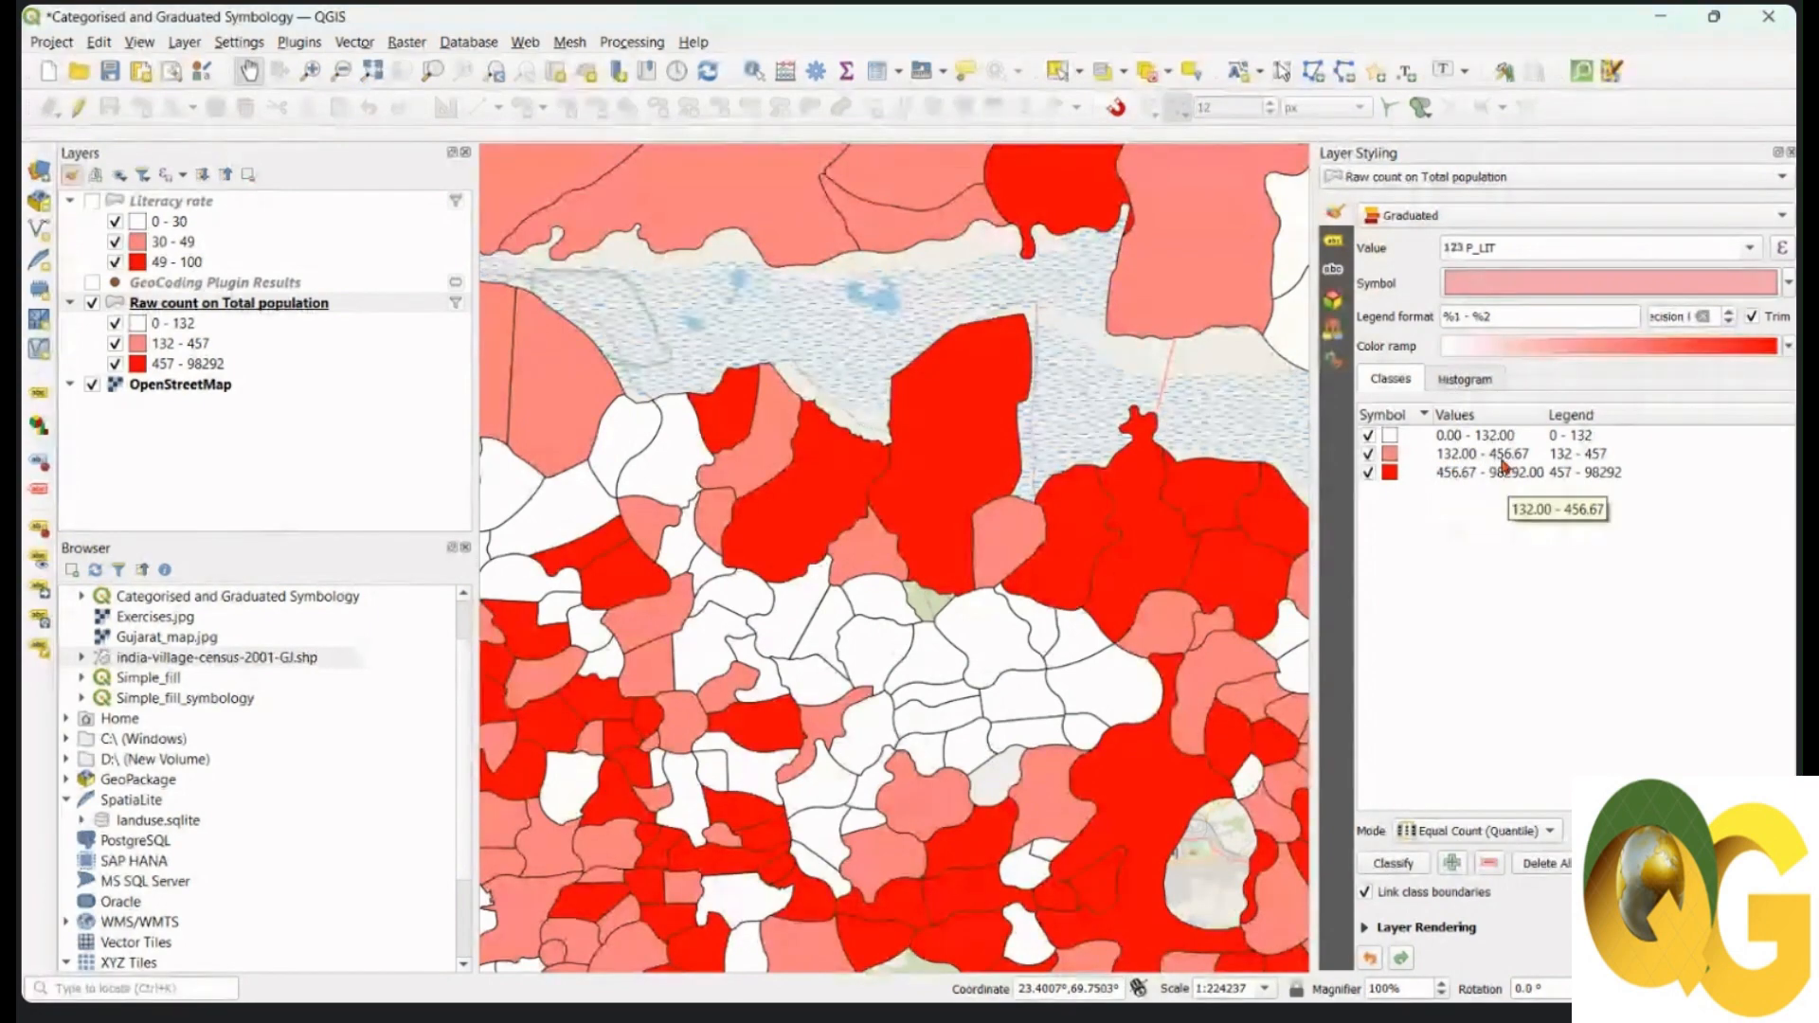
left_click(92, 201)
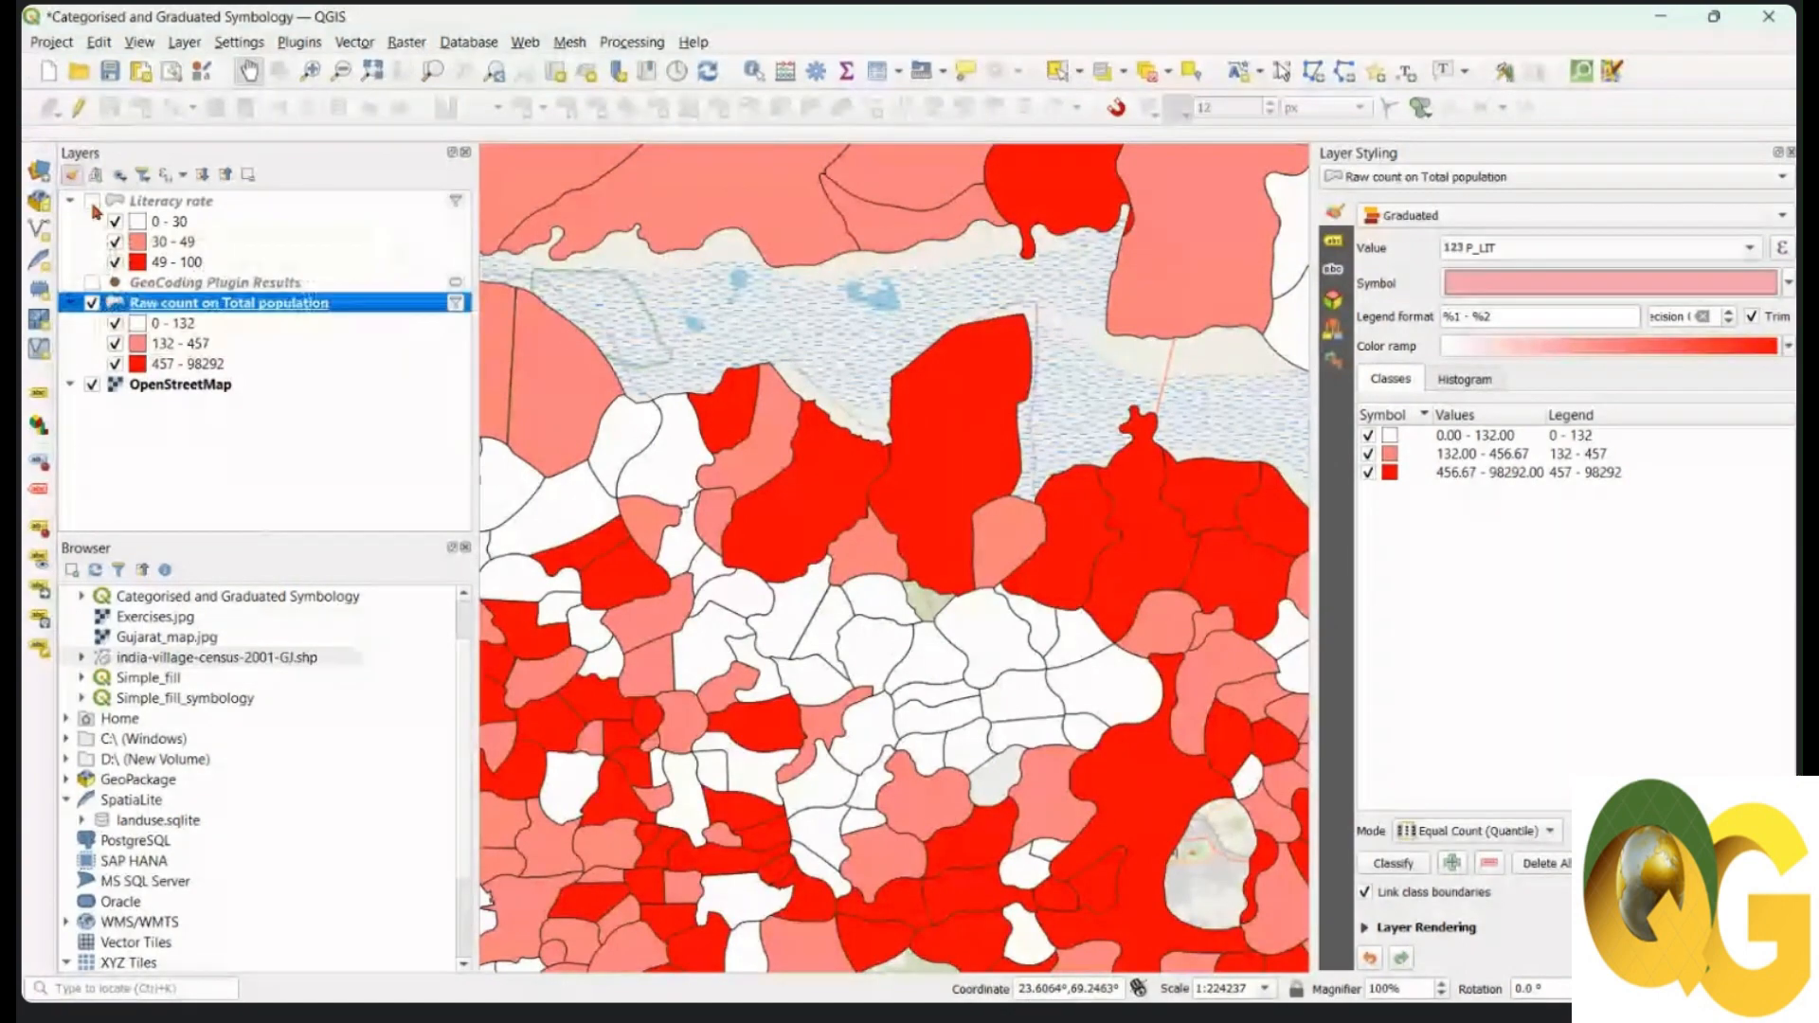
left_click(91, 201)
Step: Turn Literacy rate back on over the raw counts, zoom out to the whole region, and select it
left_click(92, 202)
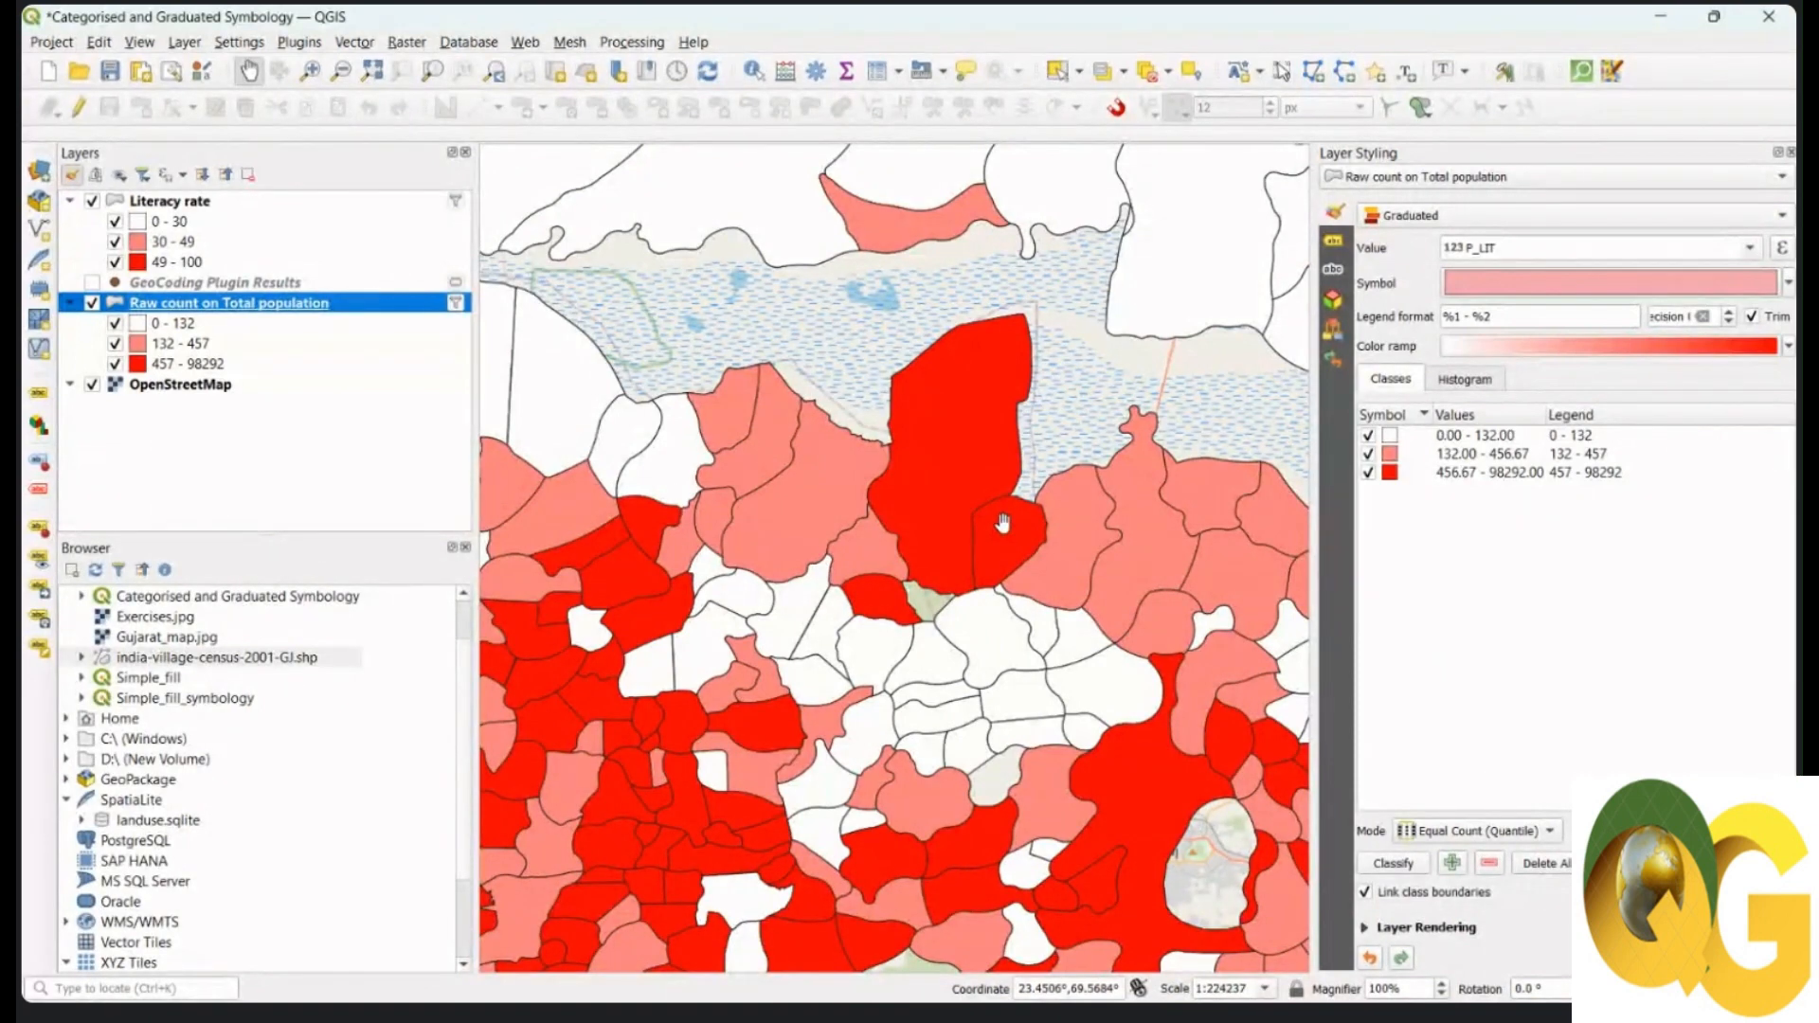
scroll(1005, 527, "down", 2)
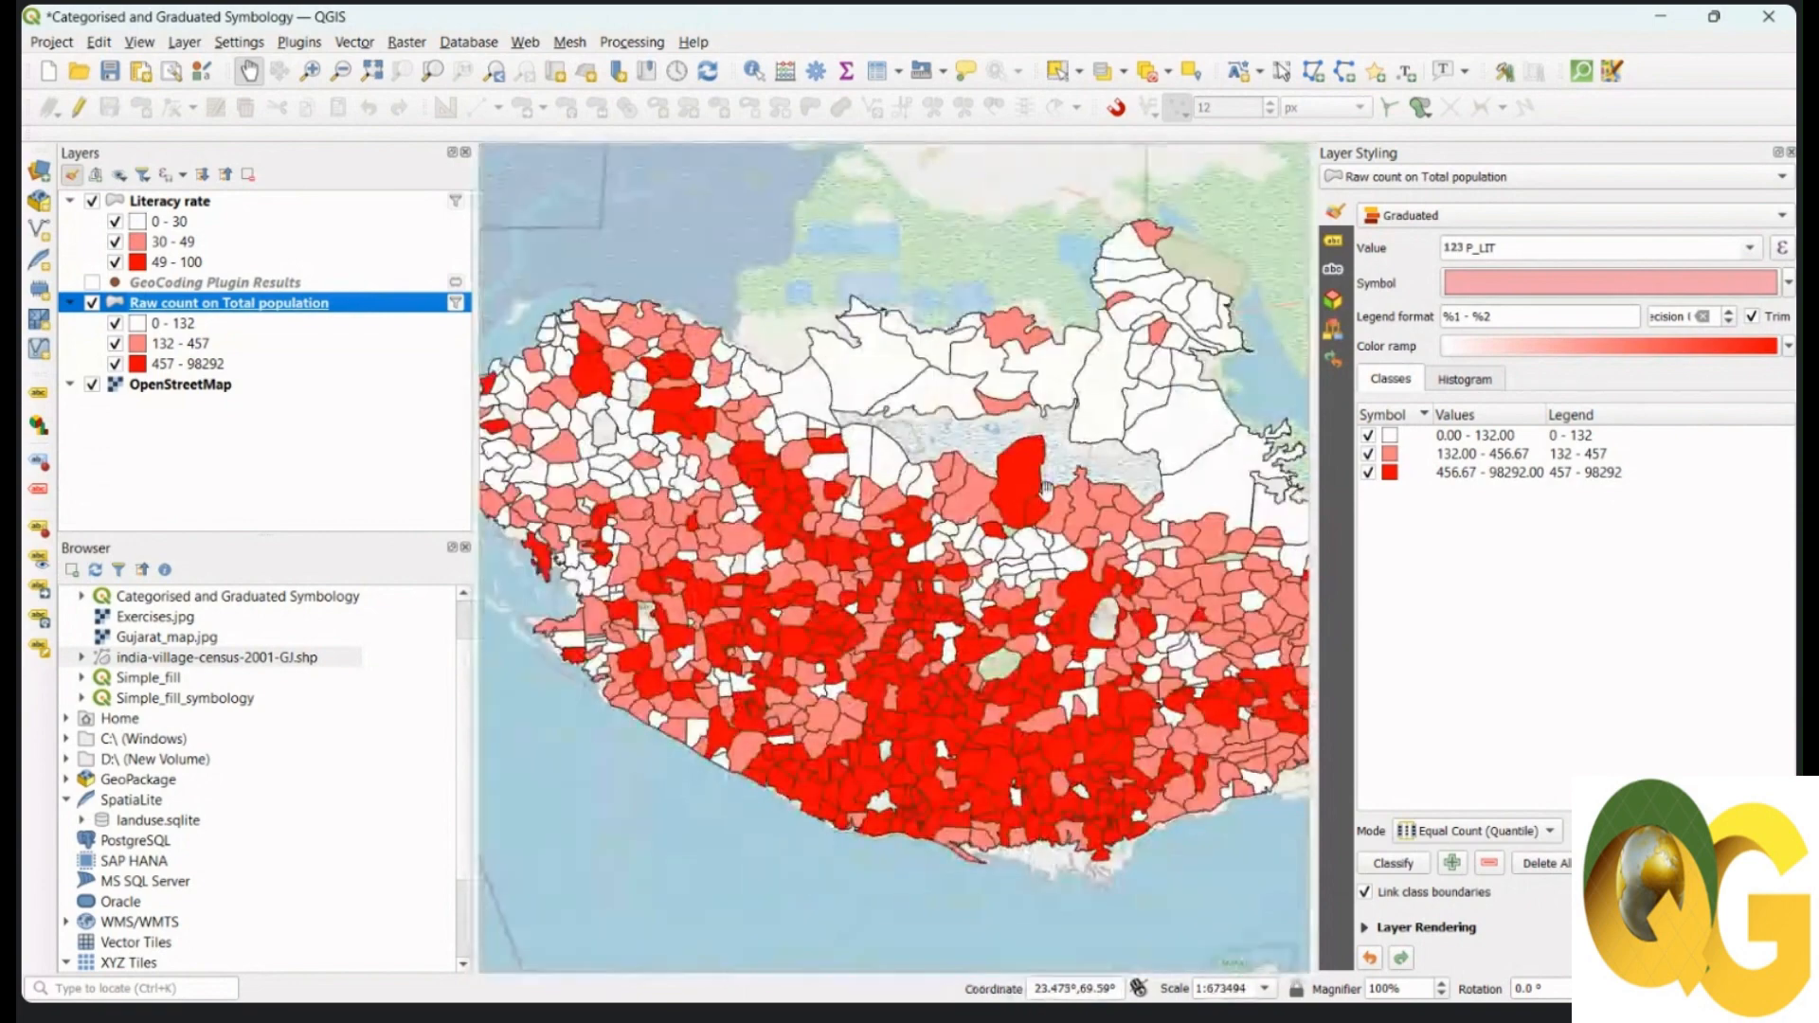
left_click_drag(1037, 568, 1042, 573)
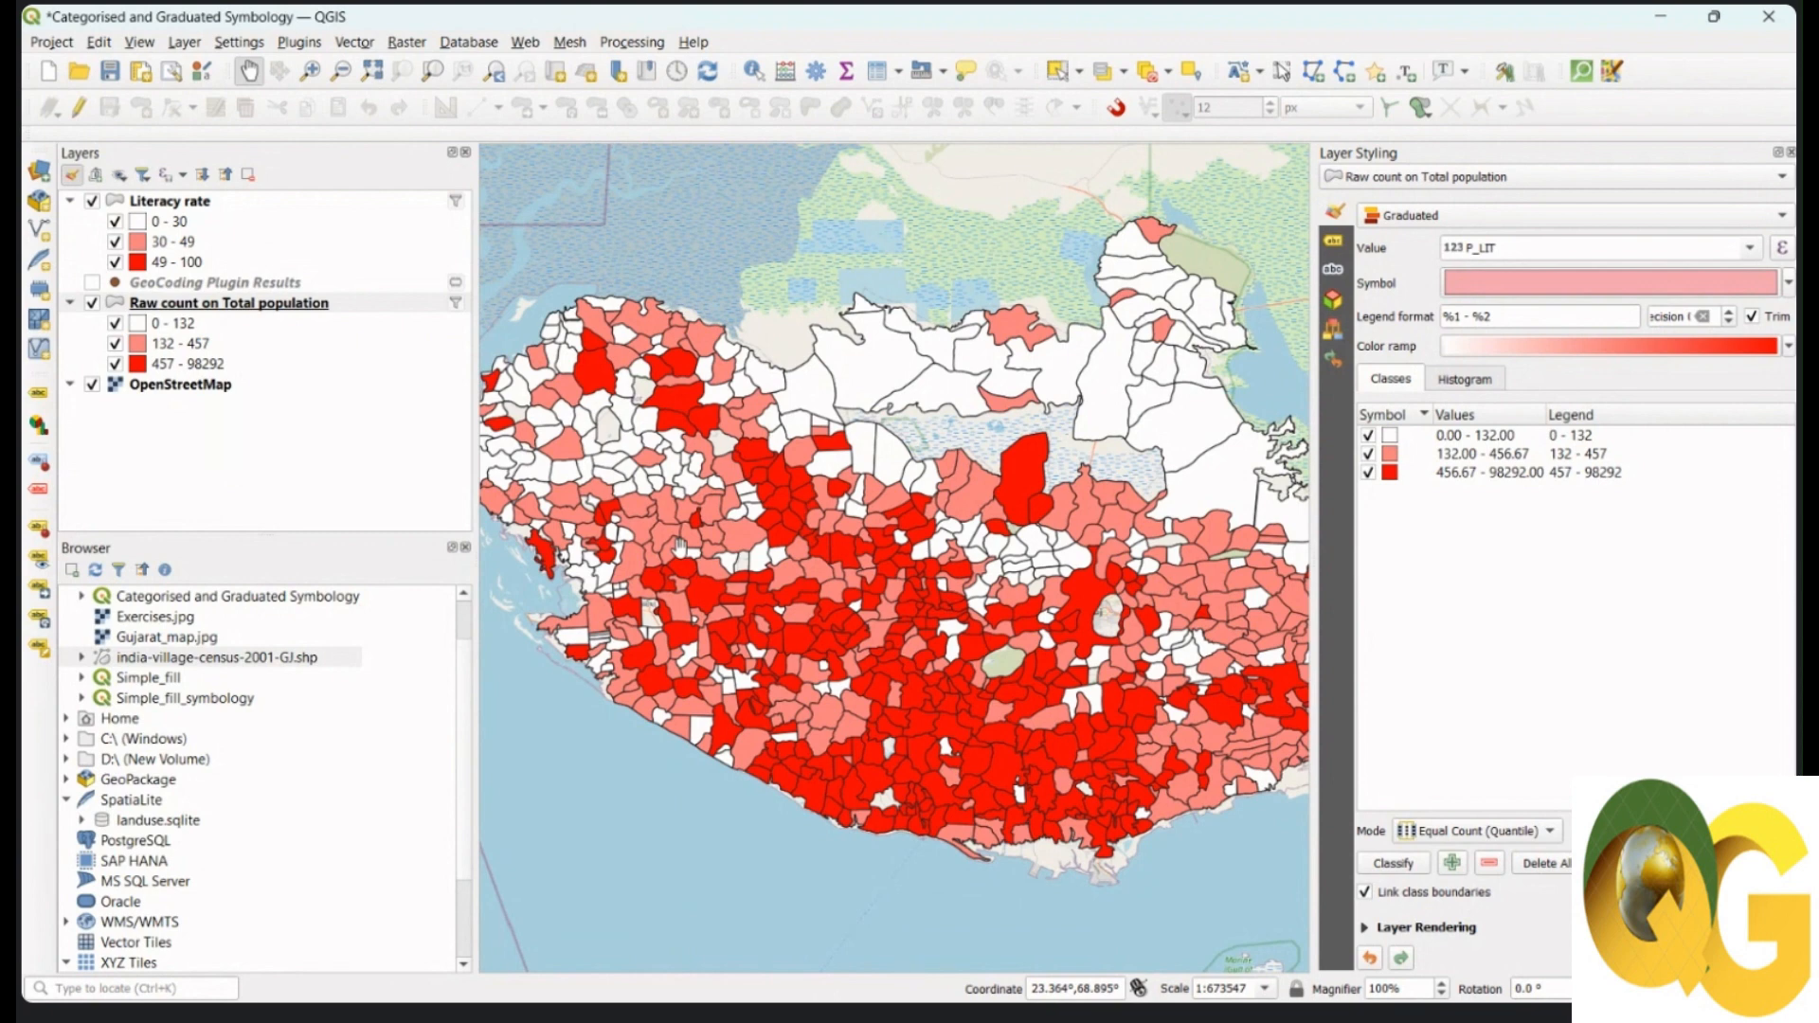
left_click(177, 203)
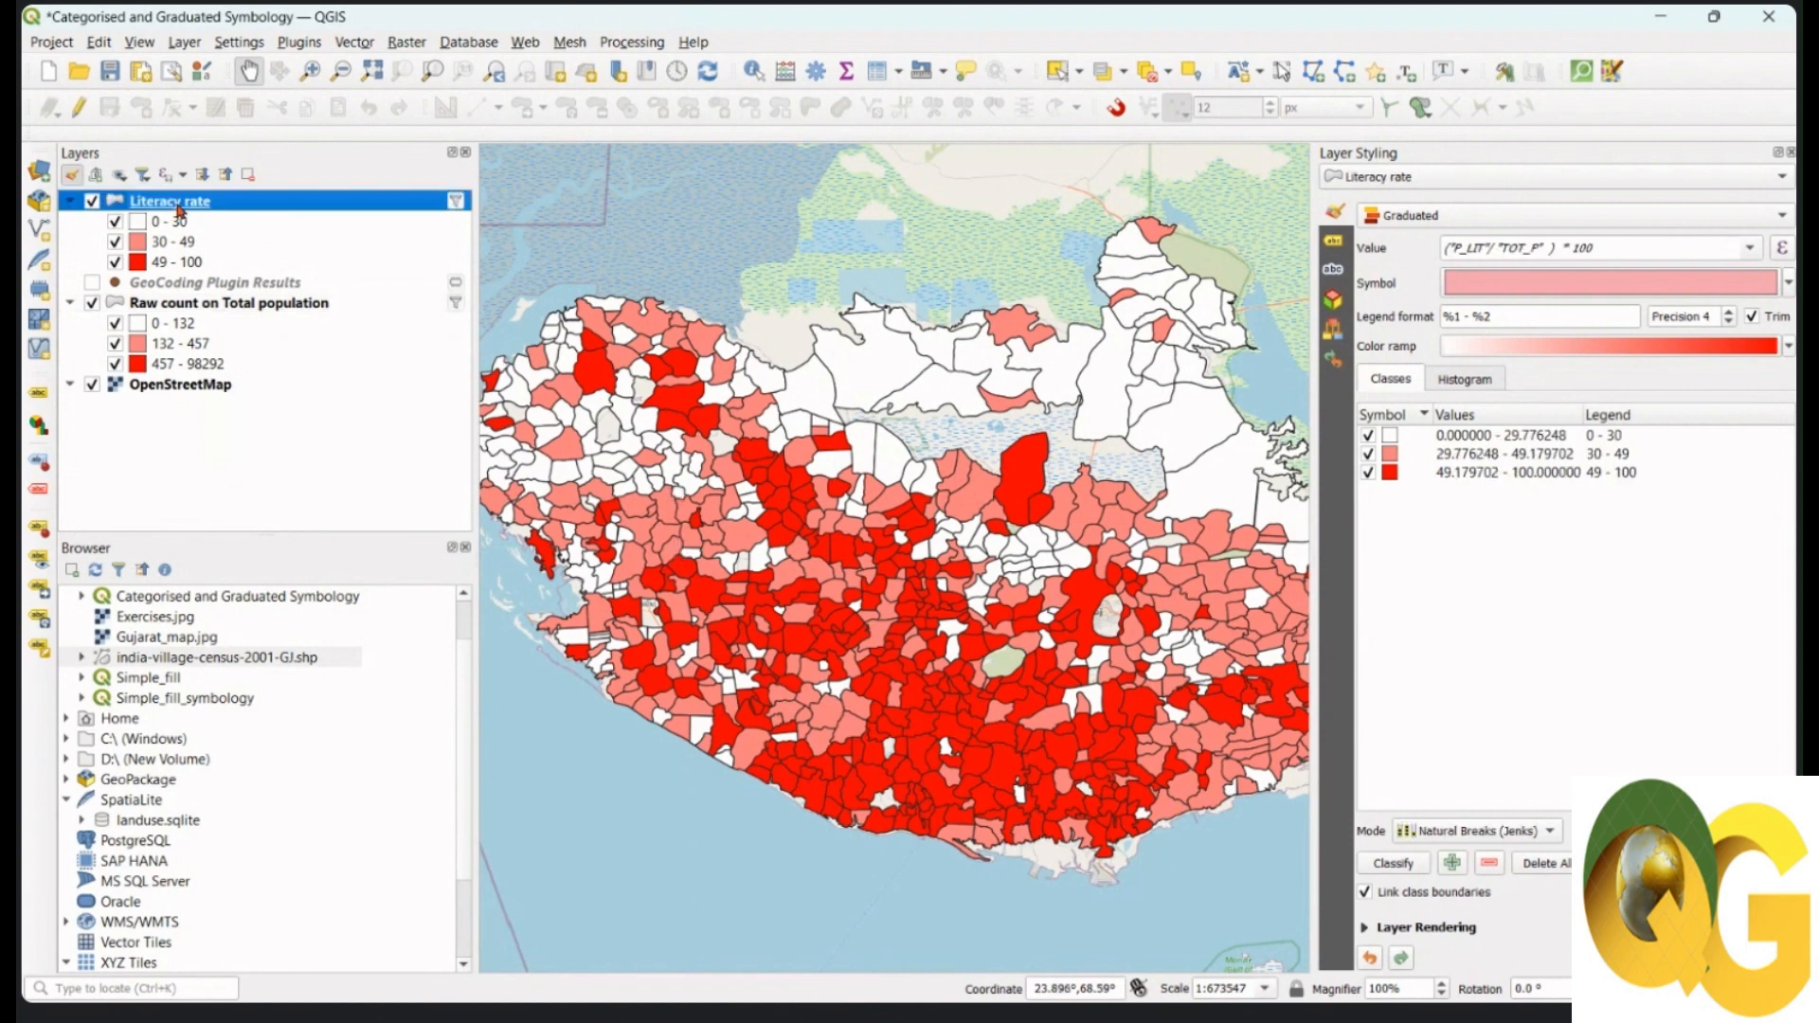
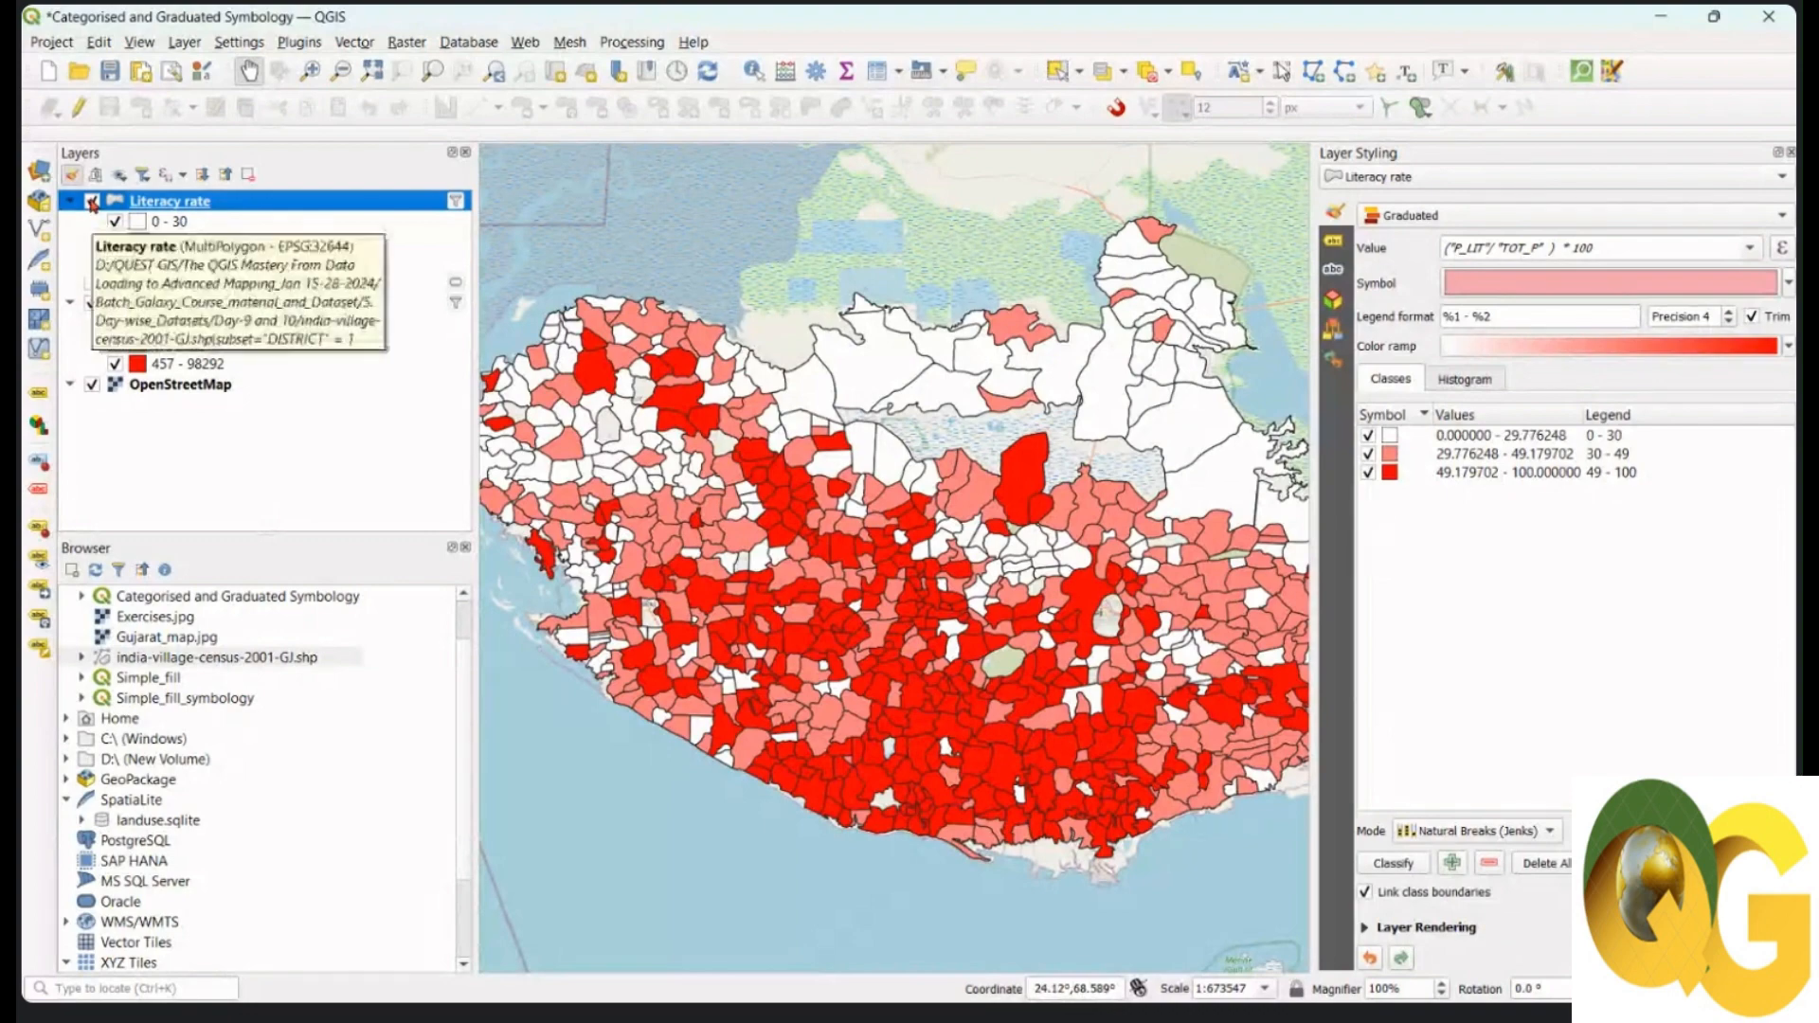
Step: Duplicate Literacy rate, hide the original and Raw count layers, and show the copy at the top
right_click(267, 204)
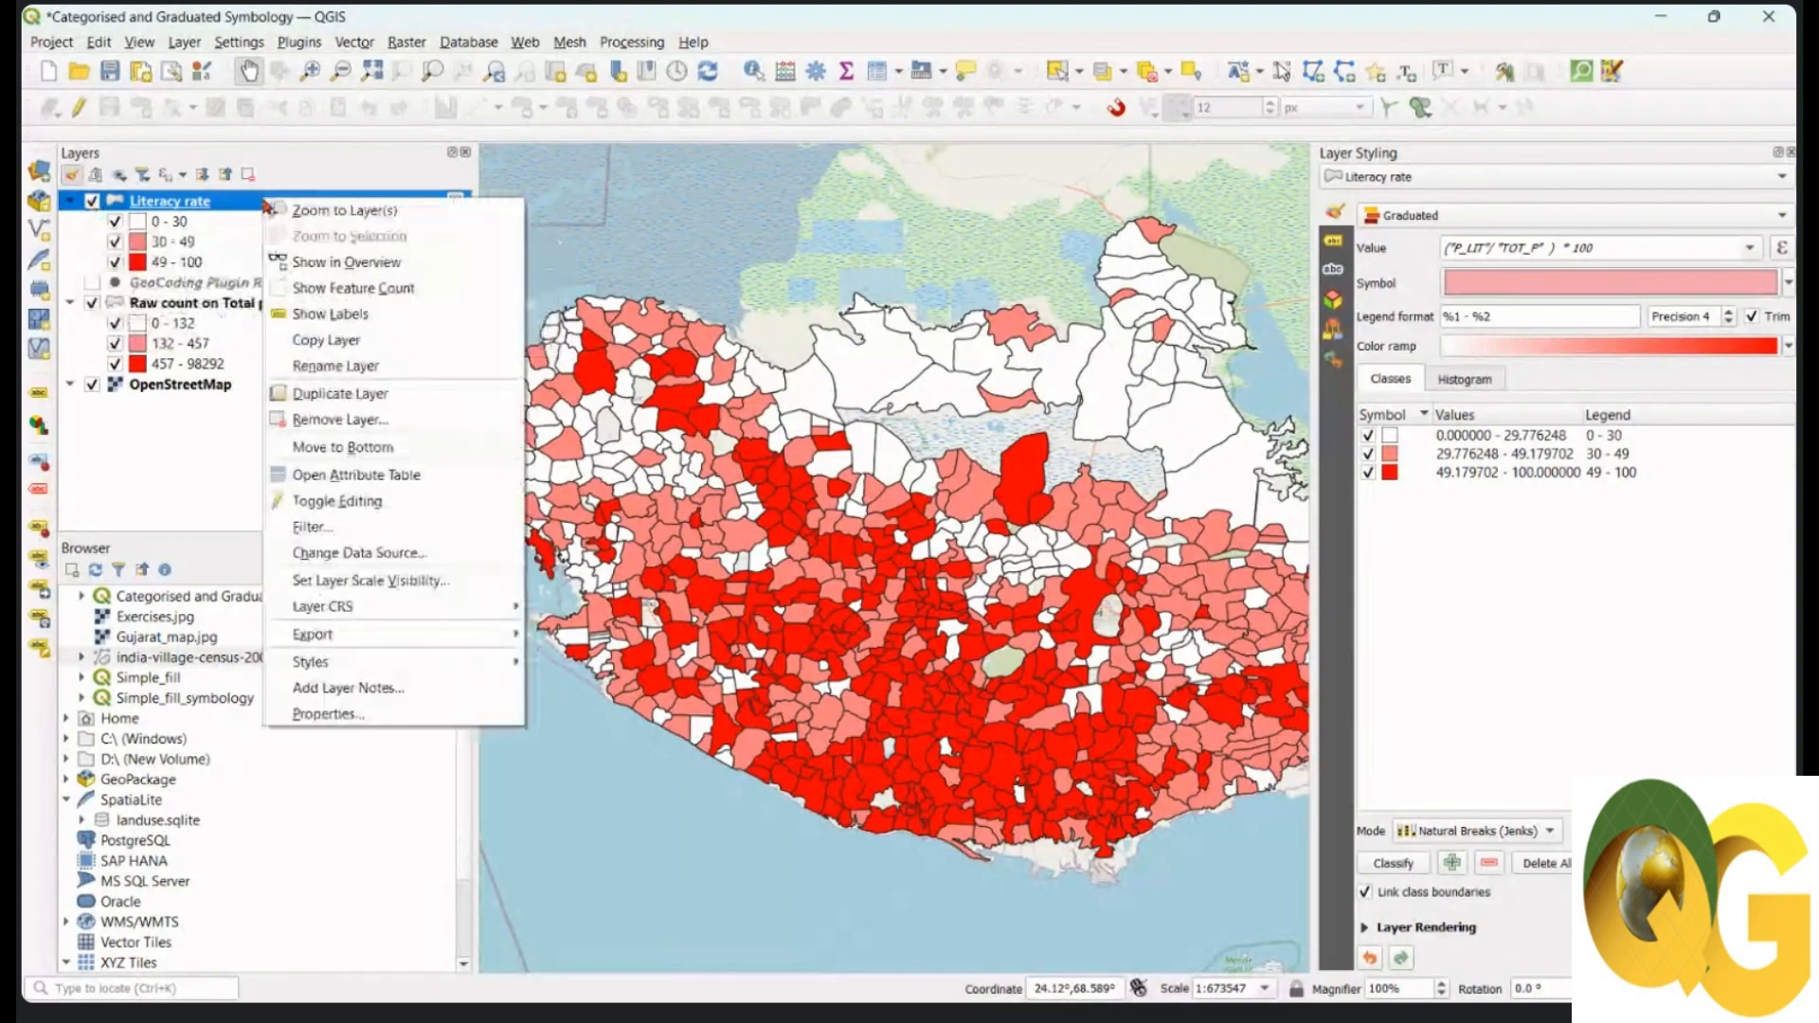
left_click(337, 395)
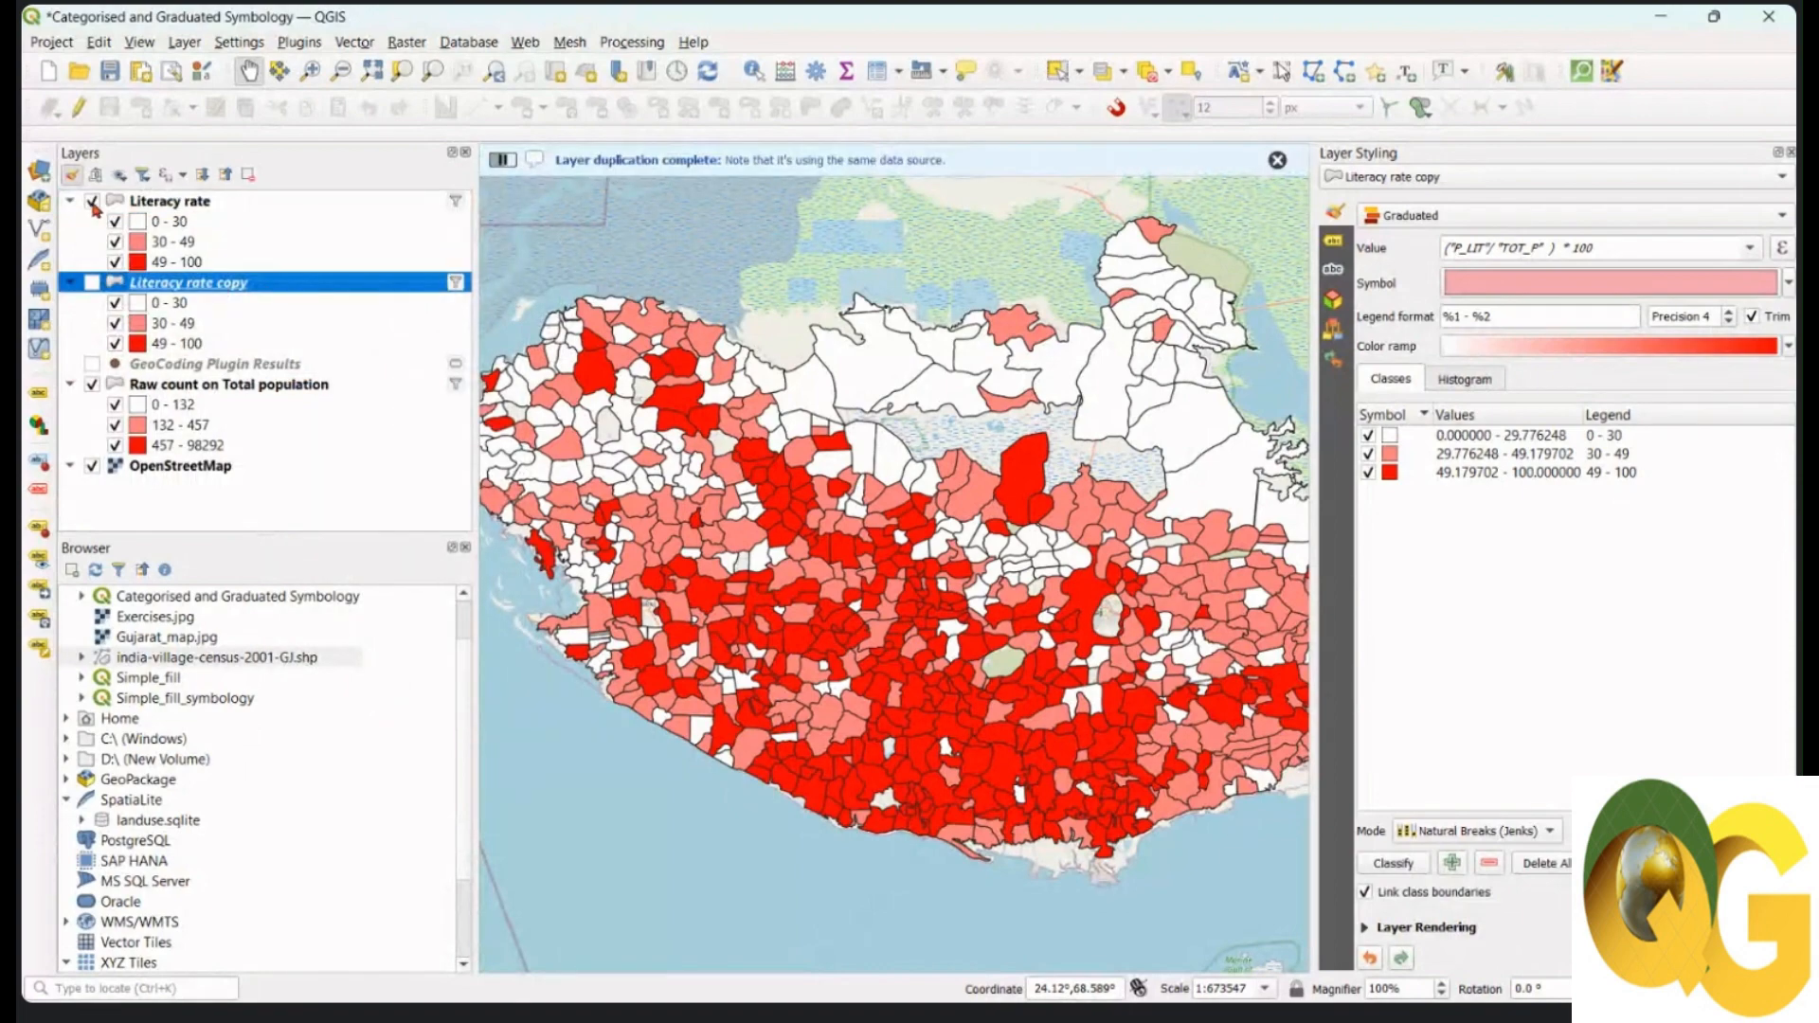
left_click(92, 202)
left_click(92, 384)
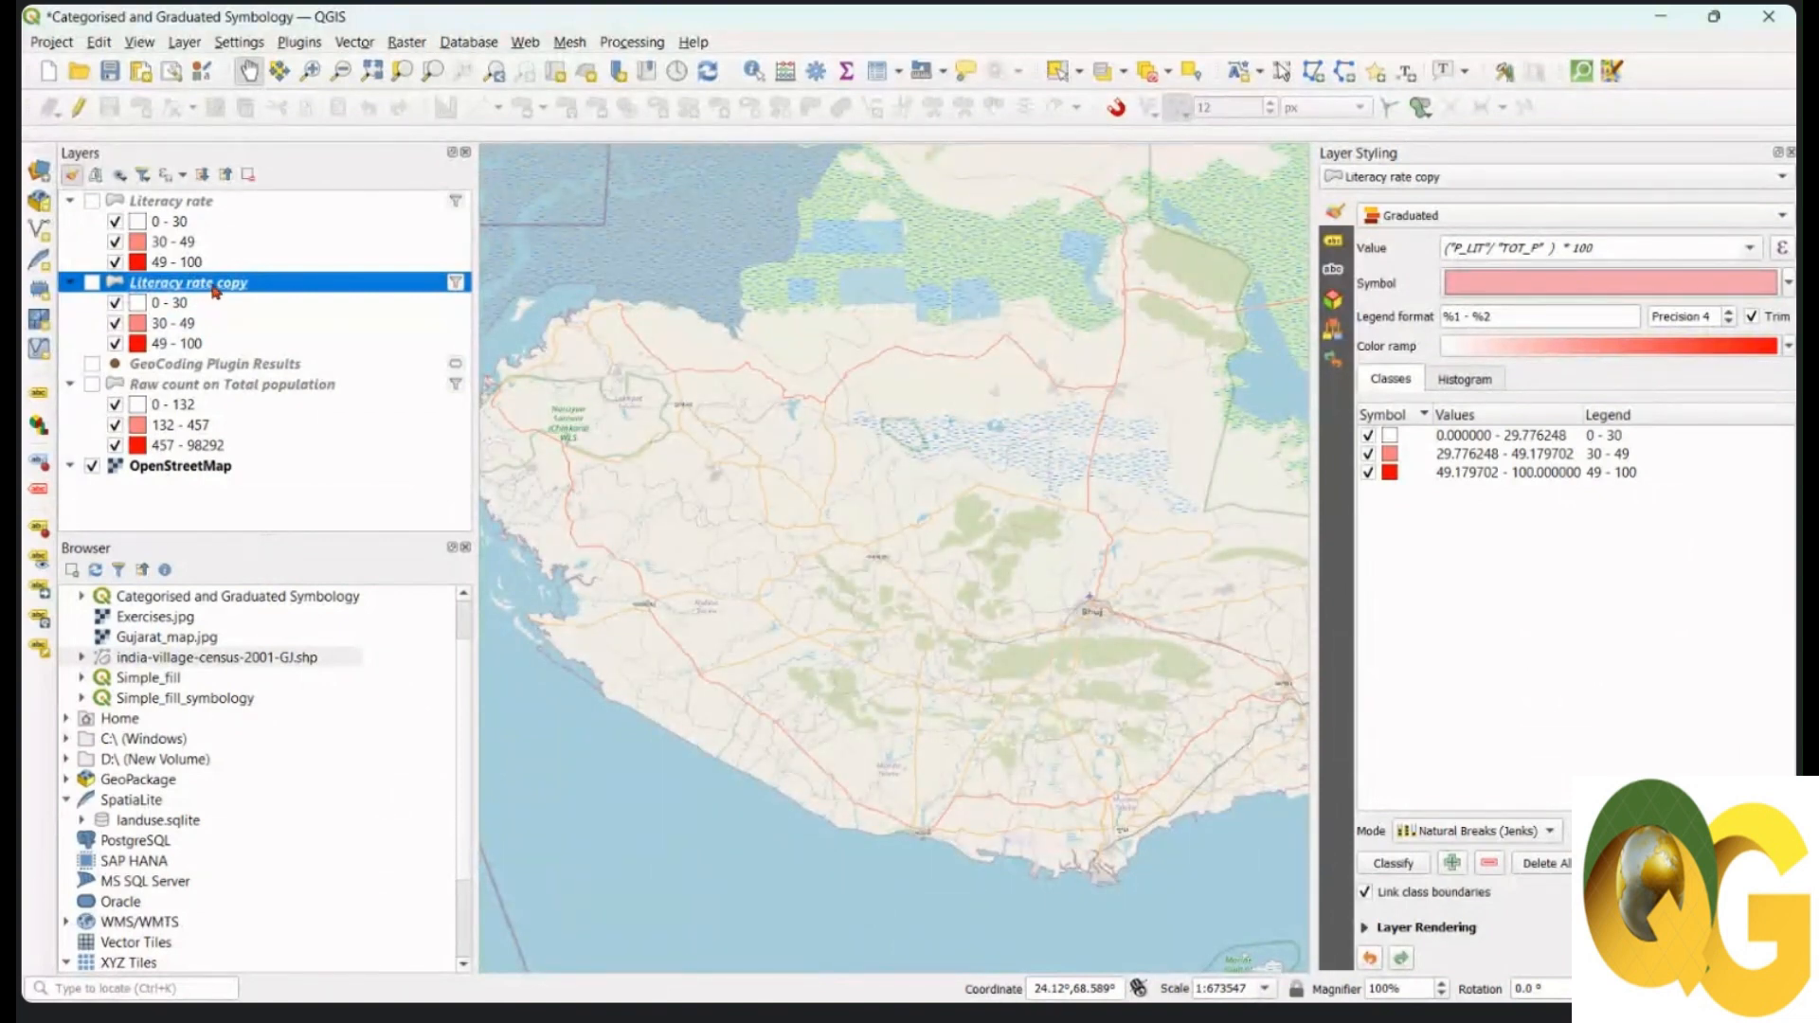
left_click_drag(258, 289, 260, 200)
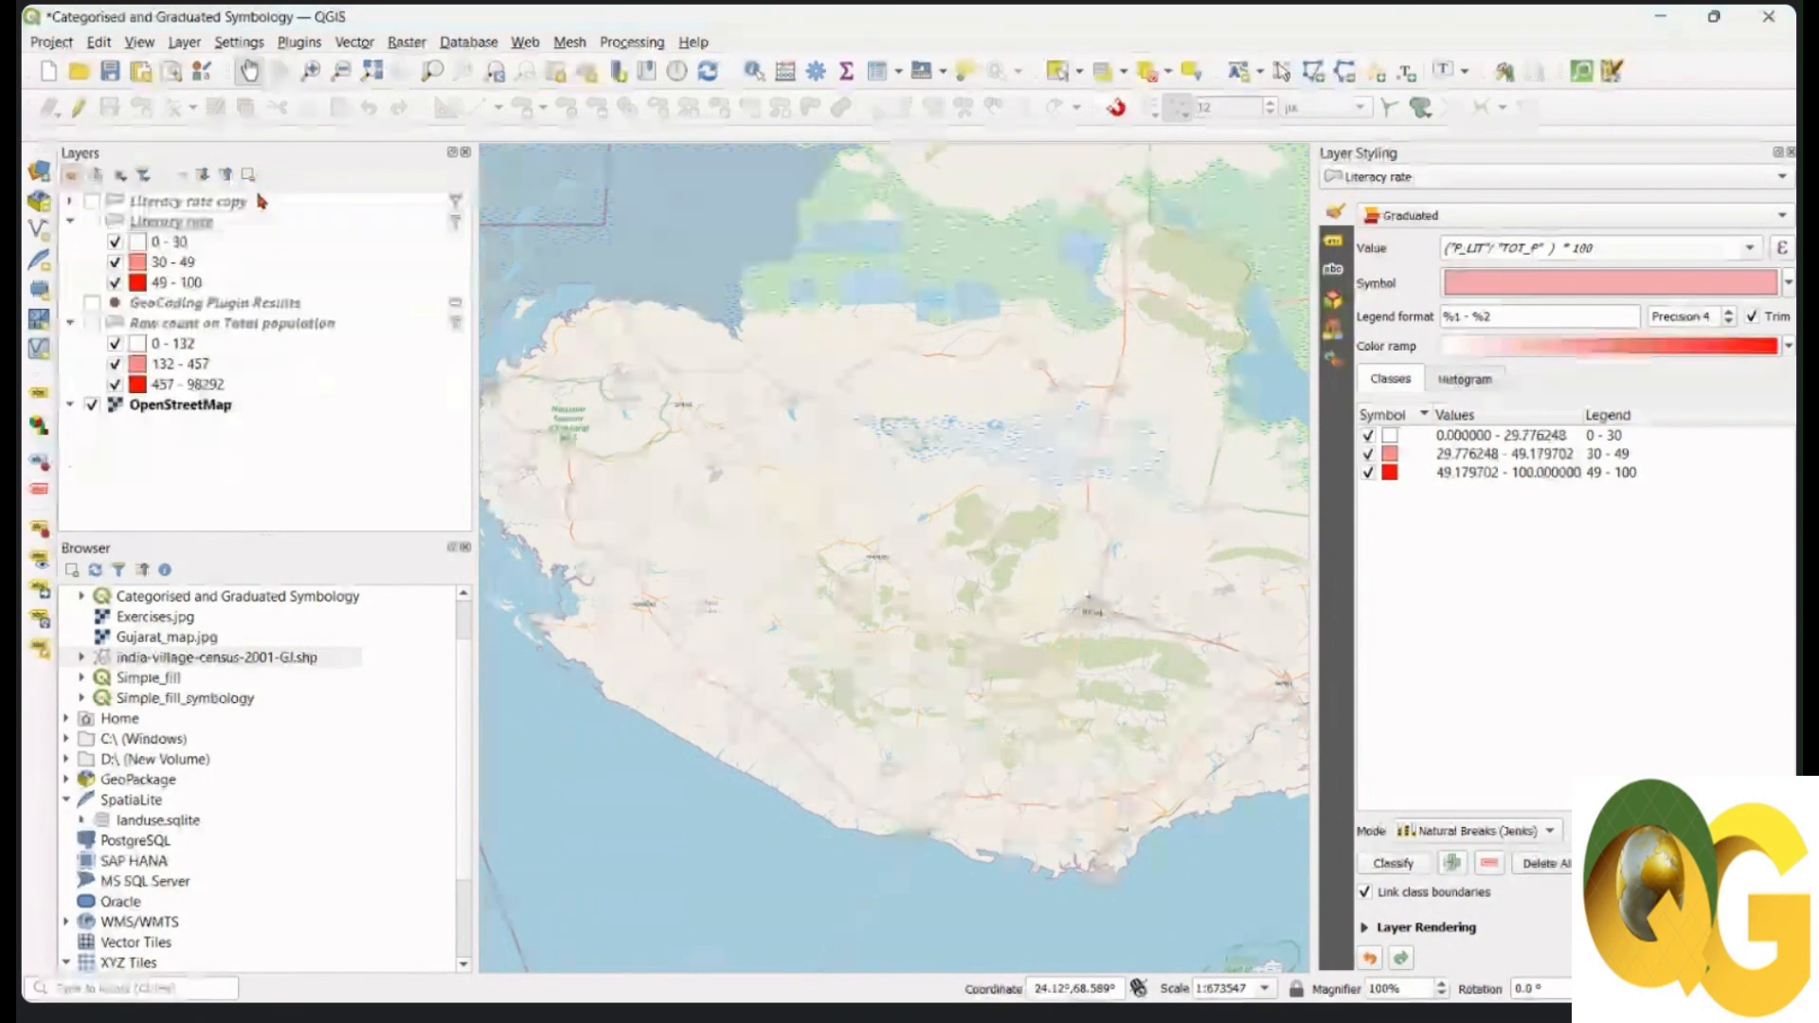
left_click(93, 202)
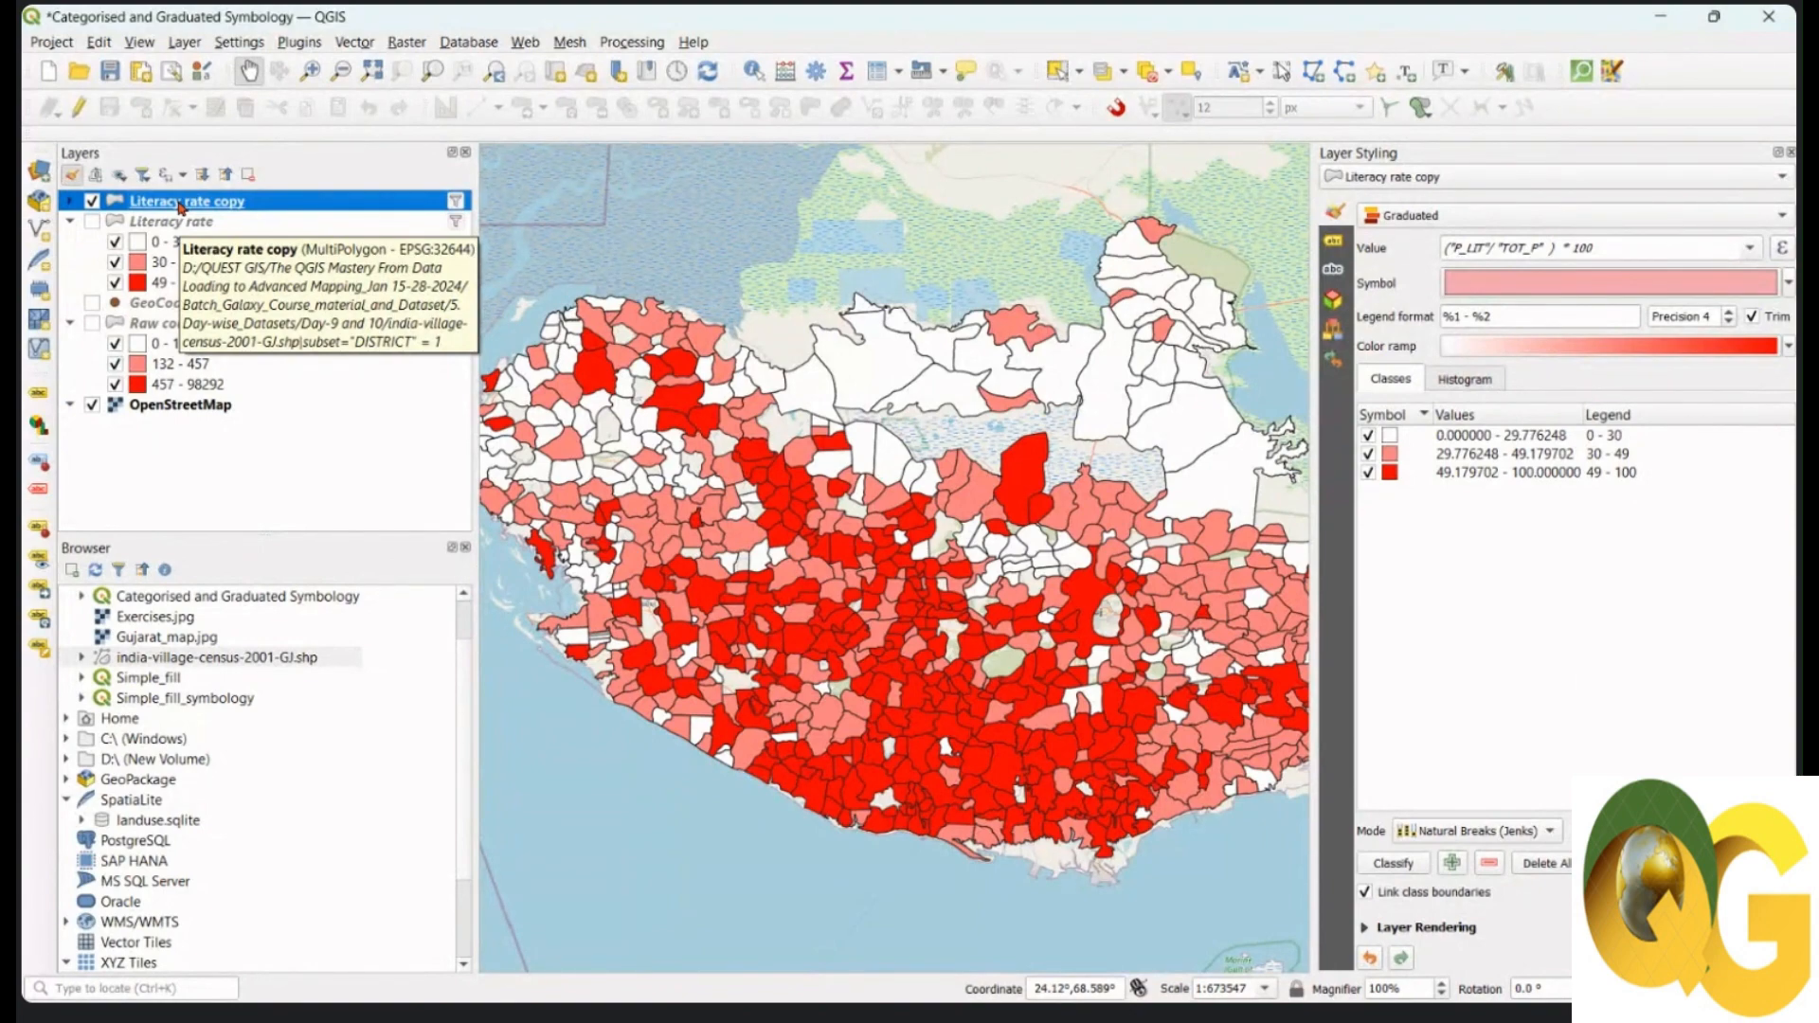
Step: Rename the Literacy rate copy layer to 'Male literacy rate'
right_click(180, 207)
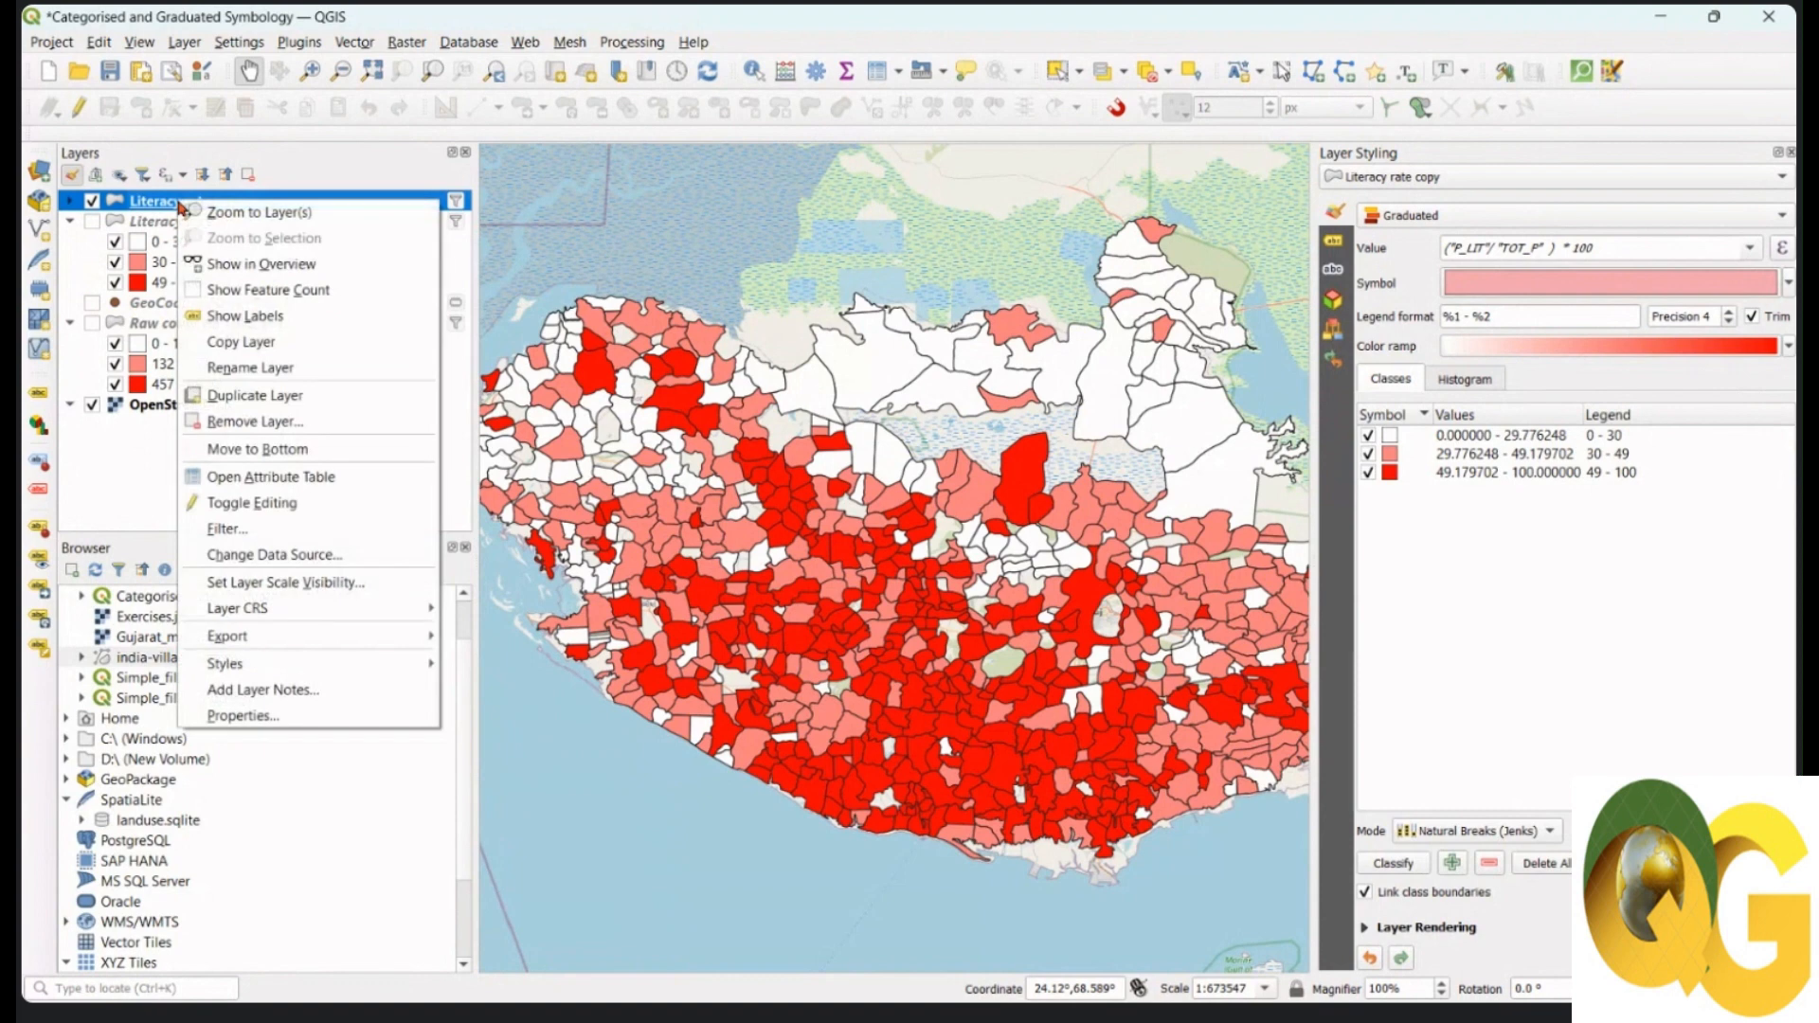
left_click(236, 369)
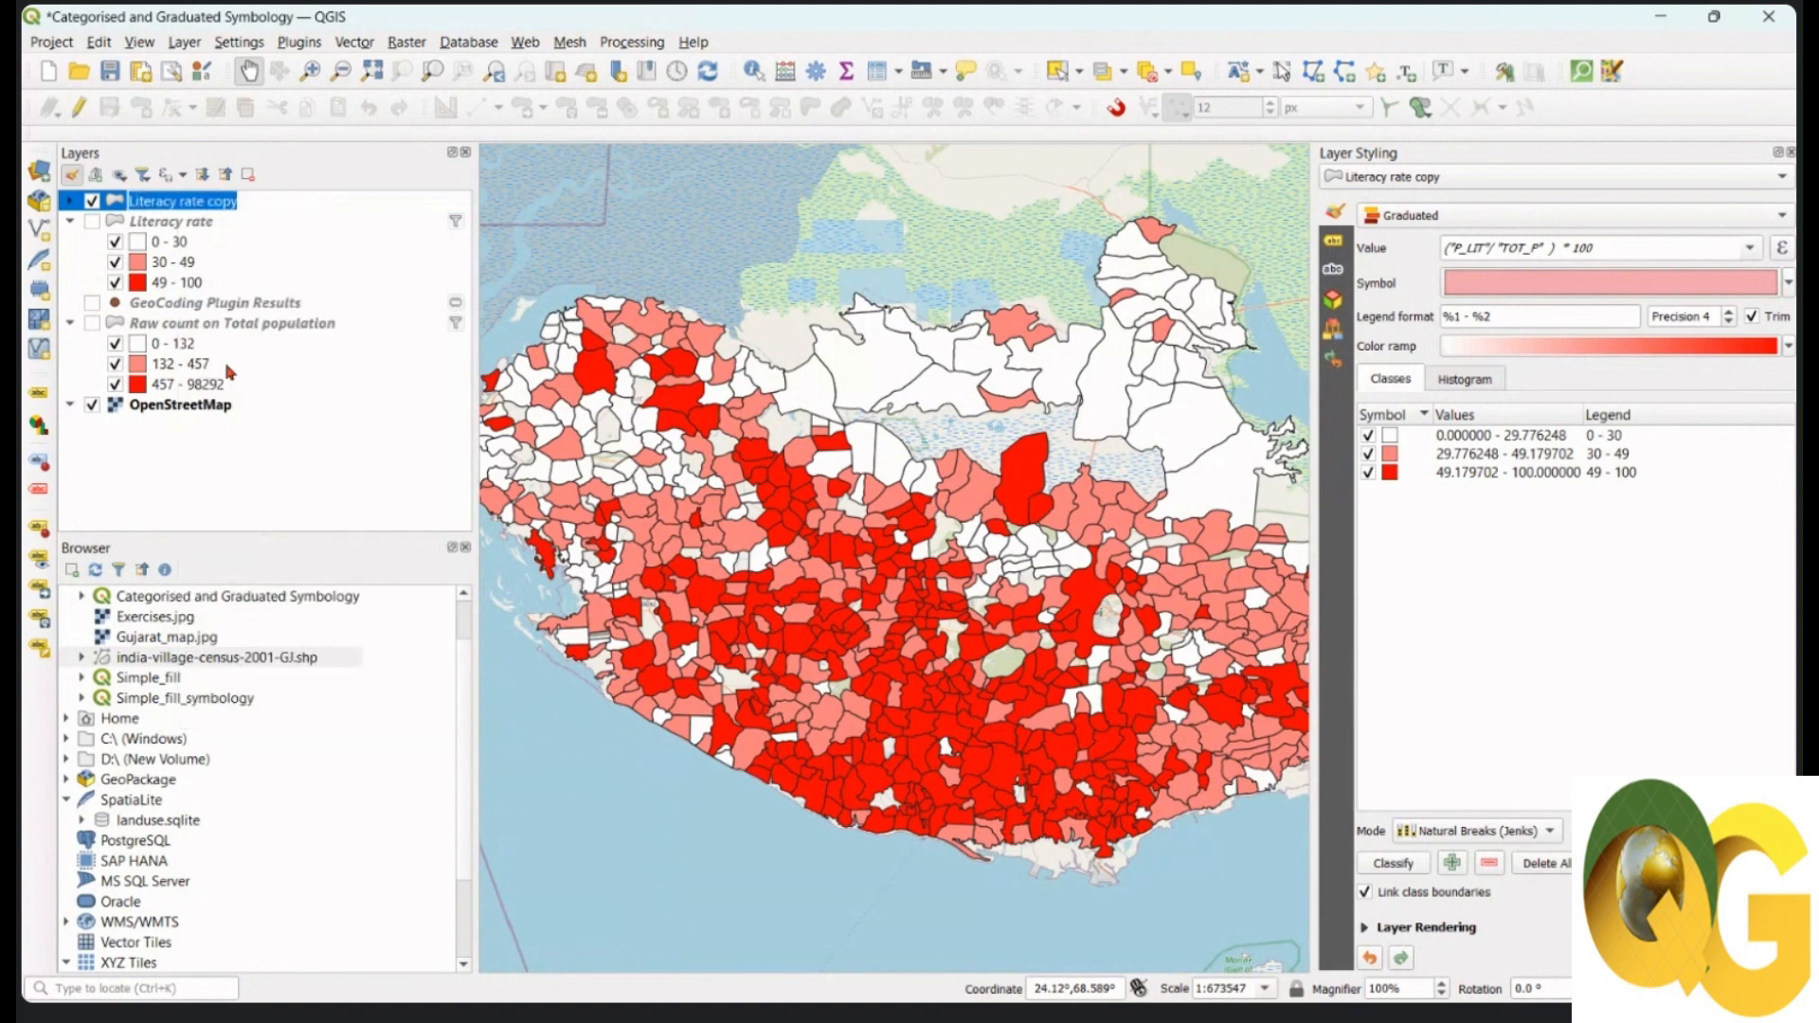
type("Male")
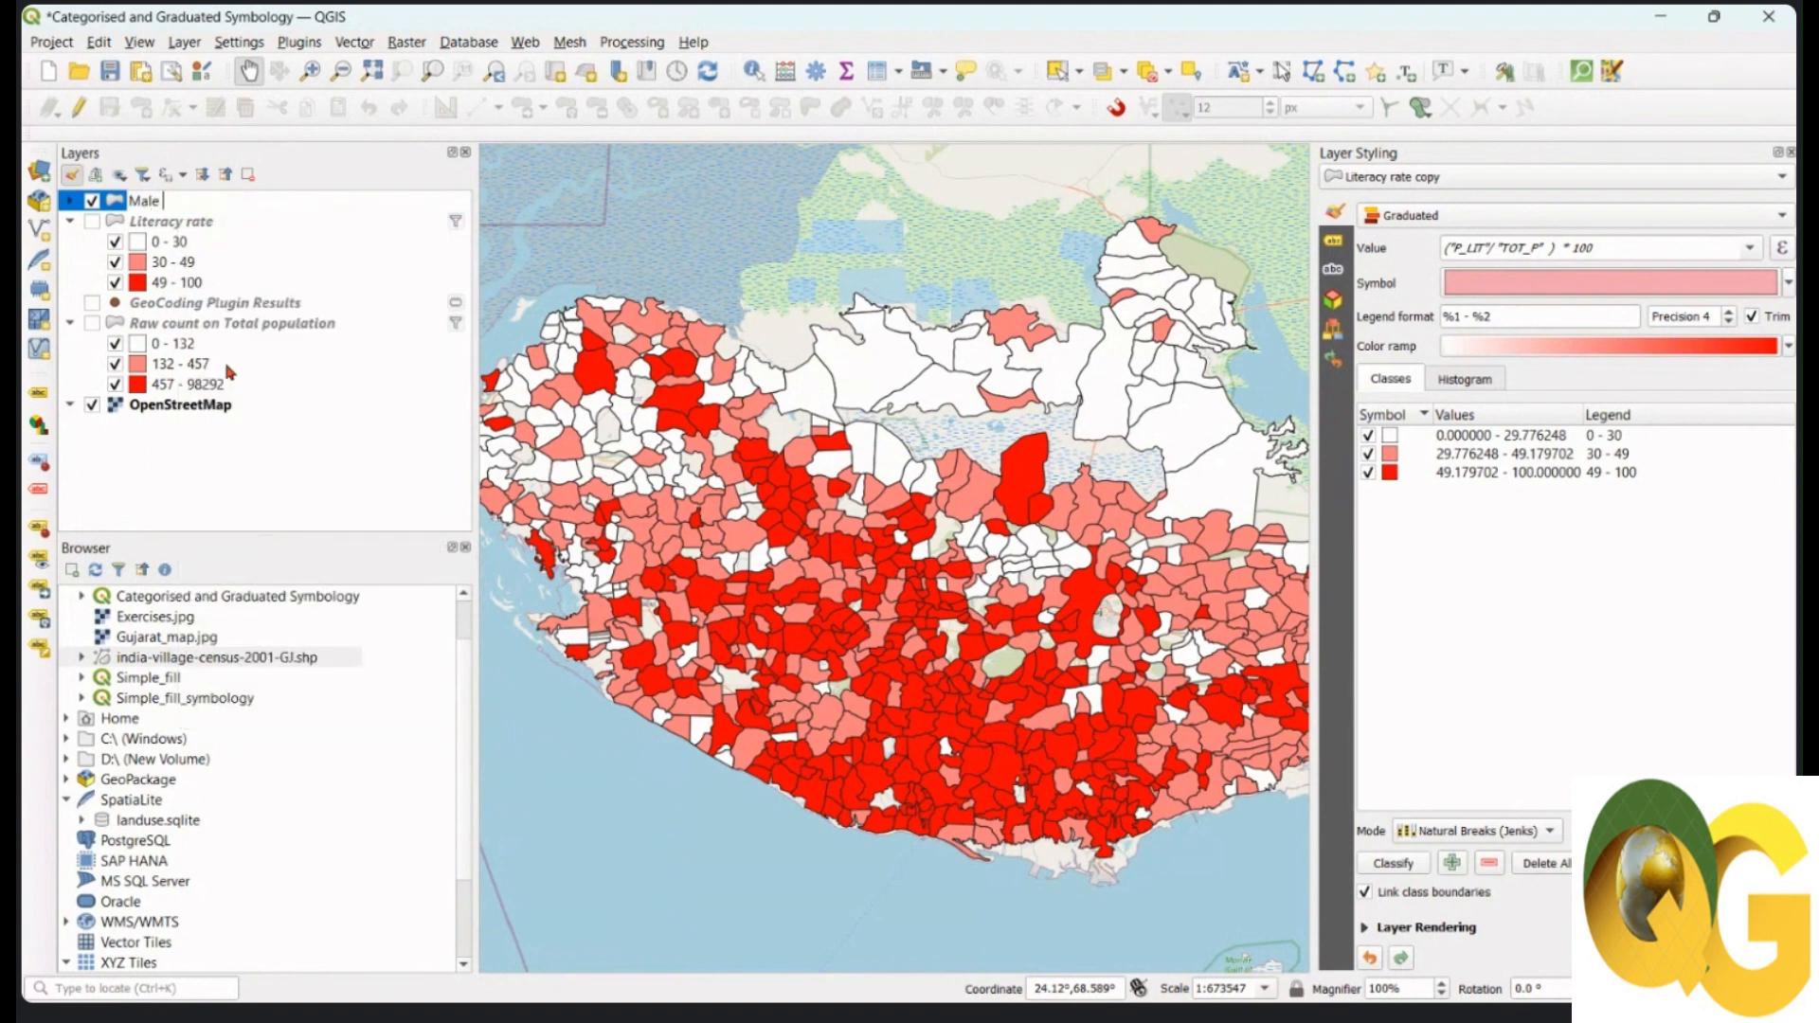
type(" literacy rate")
key("Return")
Step: Duplicate Male literacy rate and name the new copy 'Female literacy rate'
right_click(227, 204)
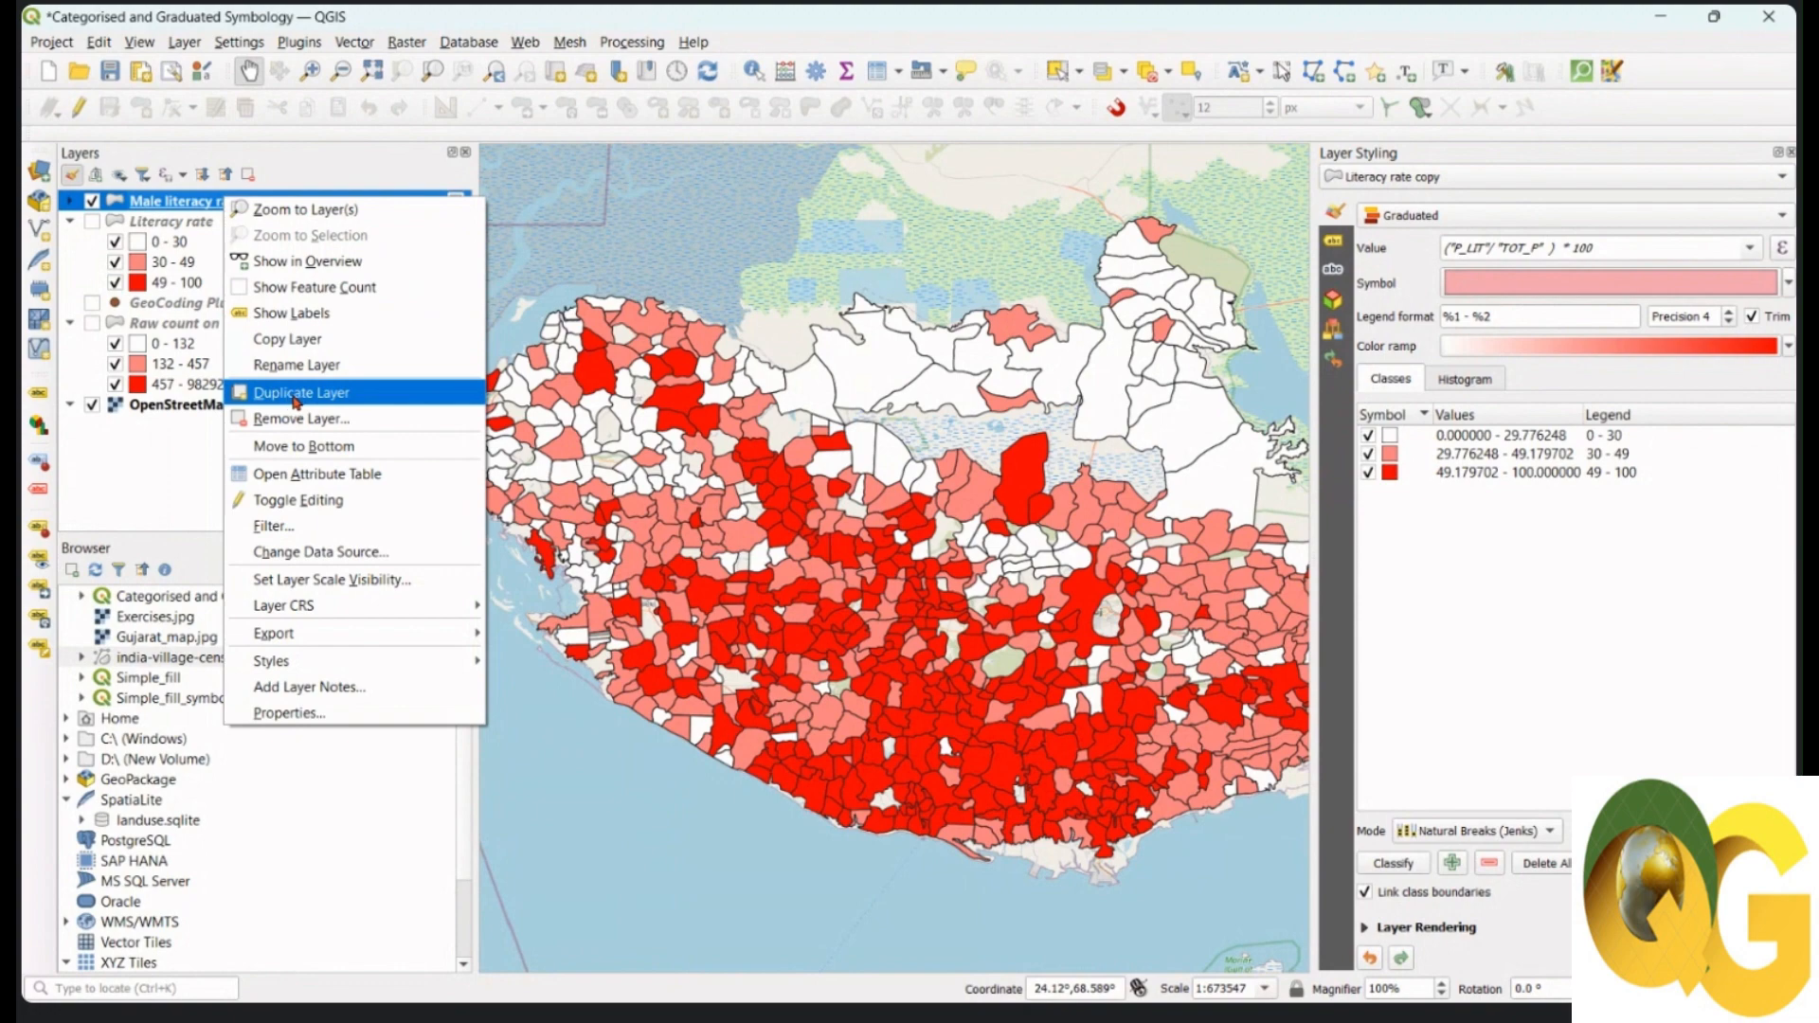
left_click(295, 402)
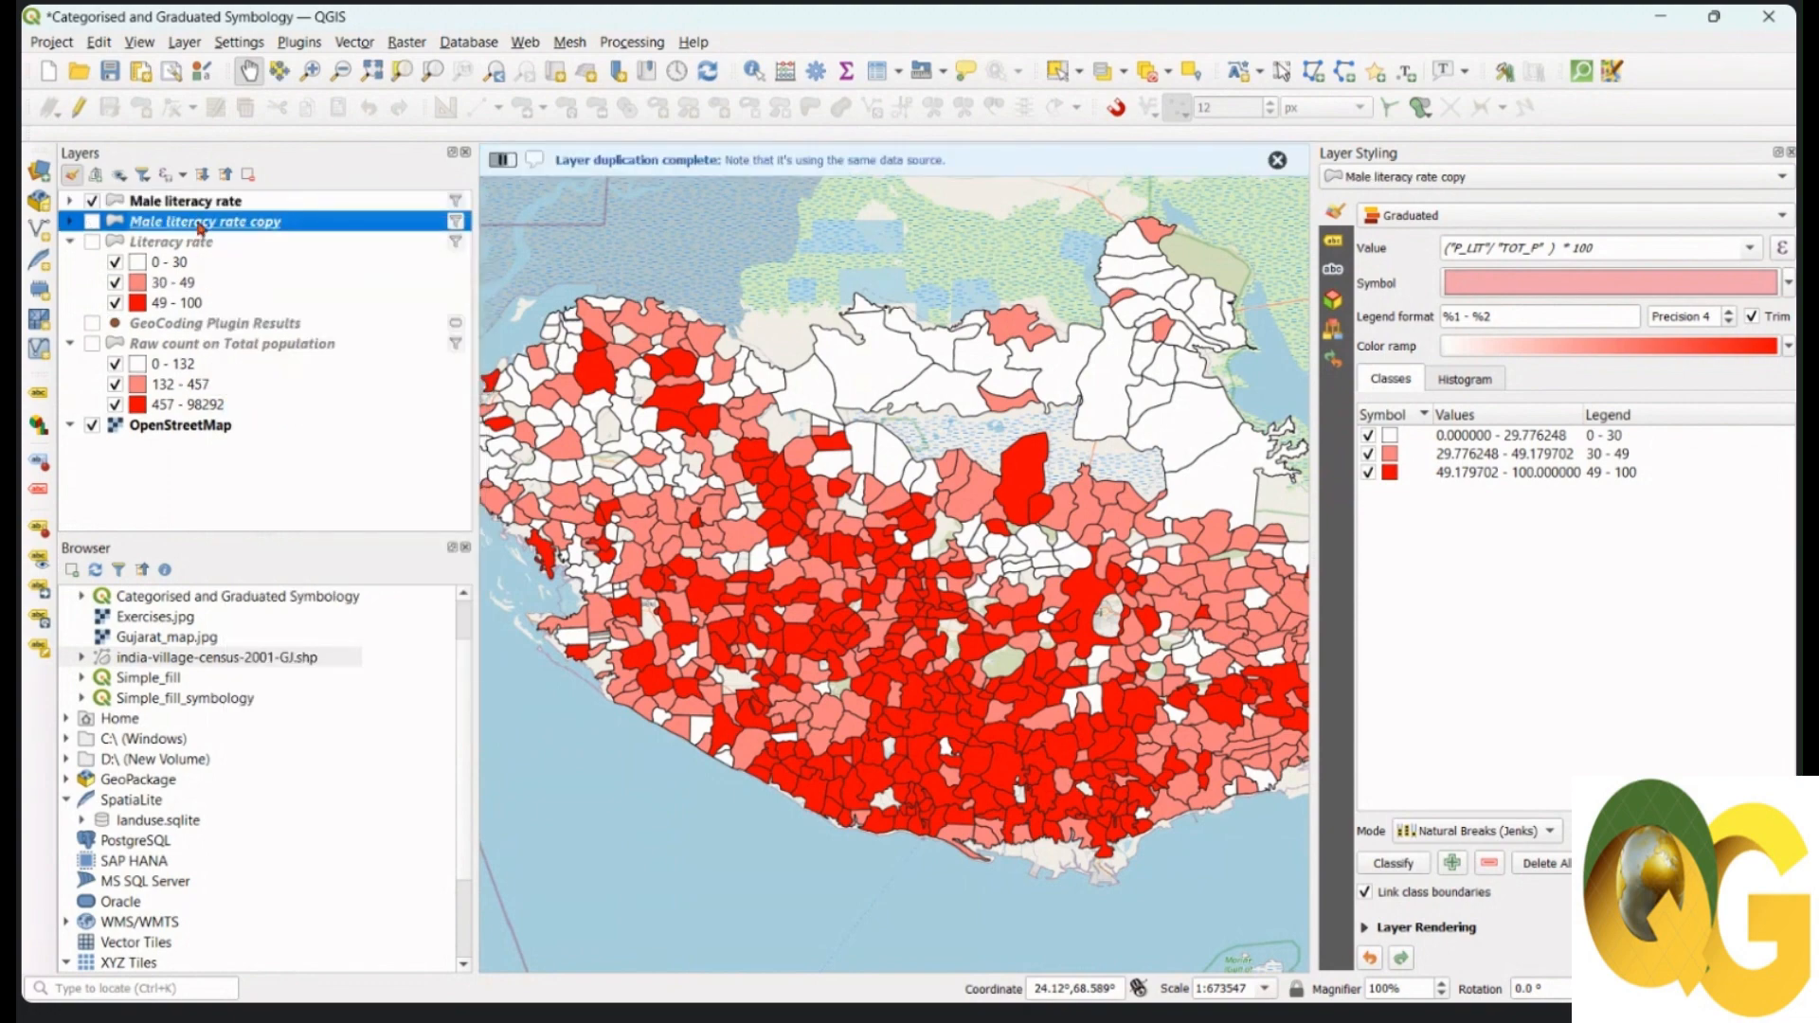
right_click(200, 226)
left_click(258, 388)
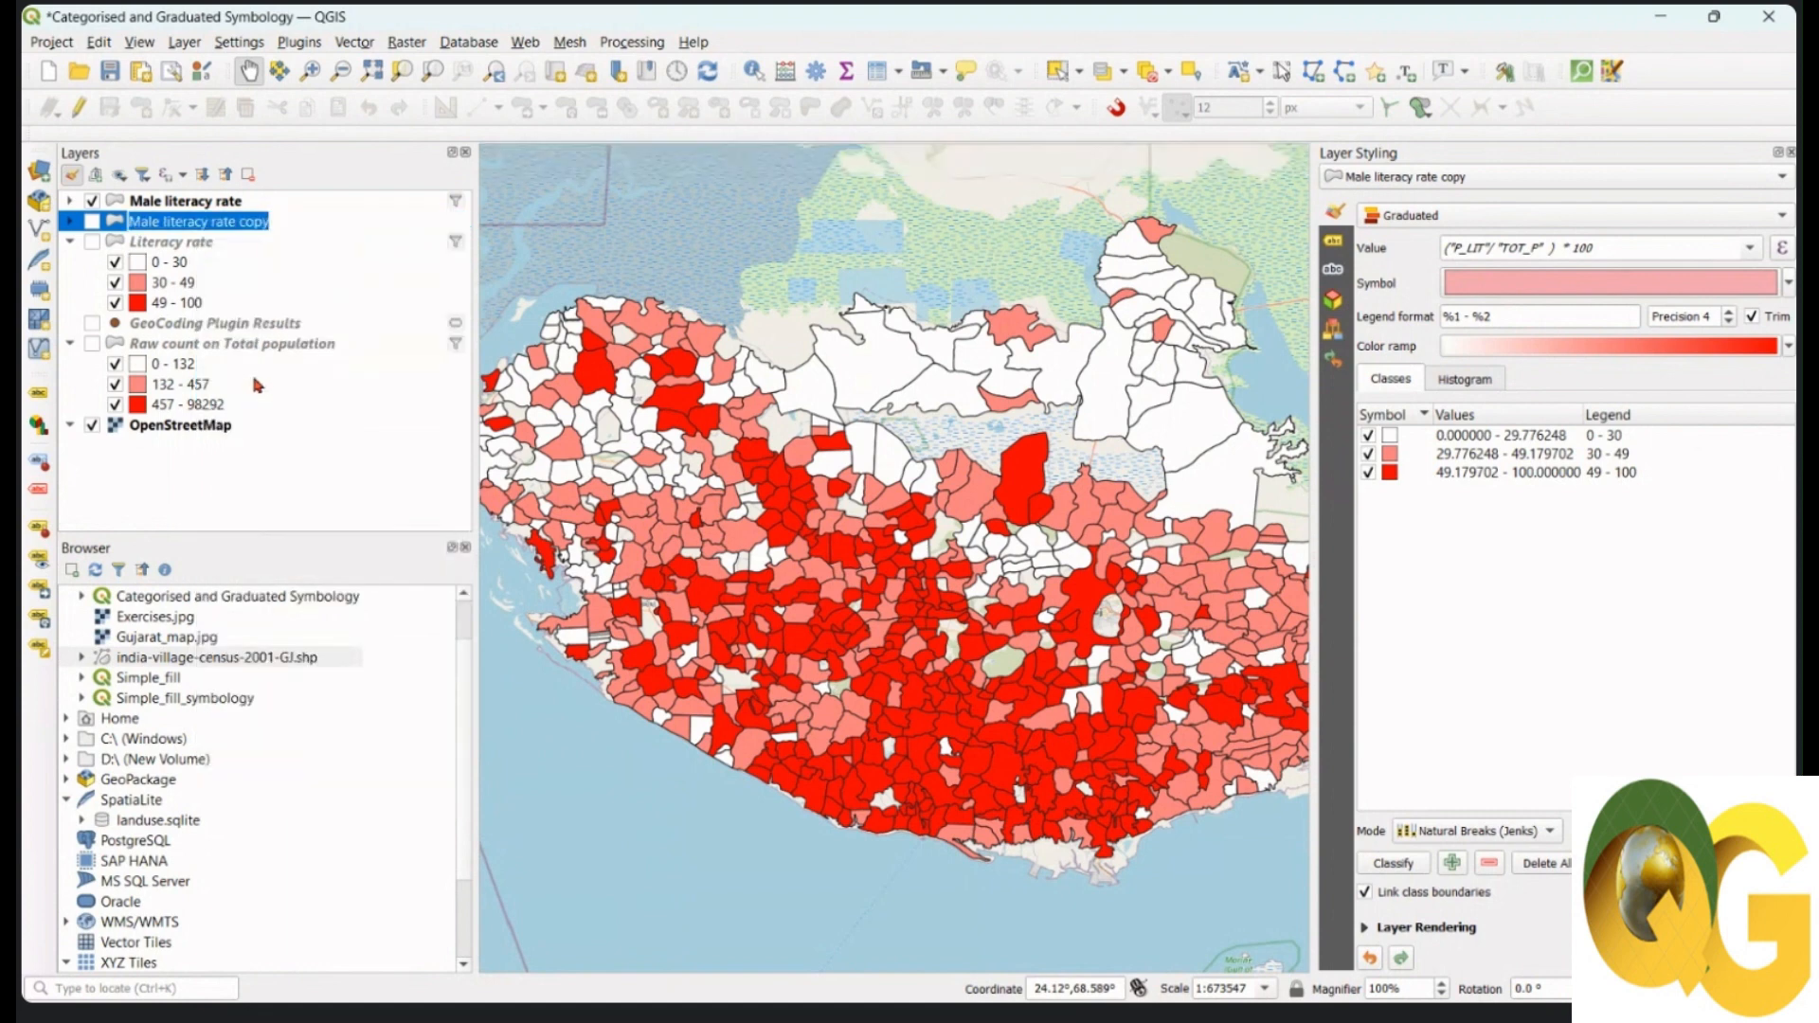
type("Fema")
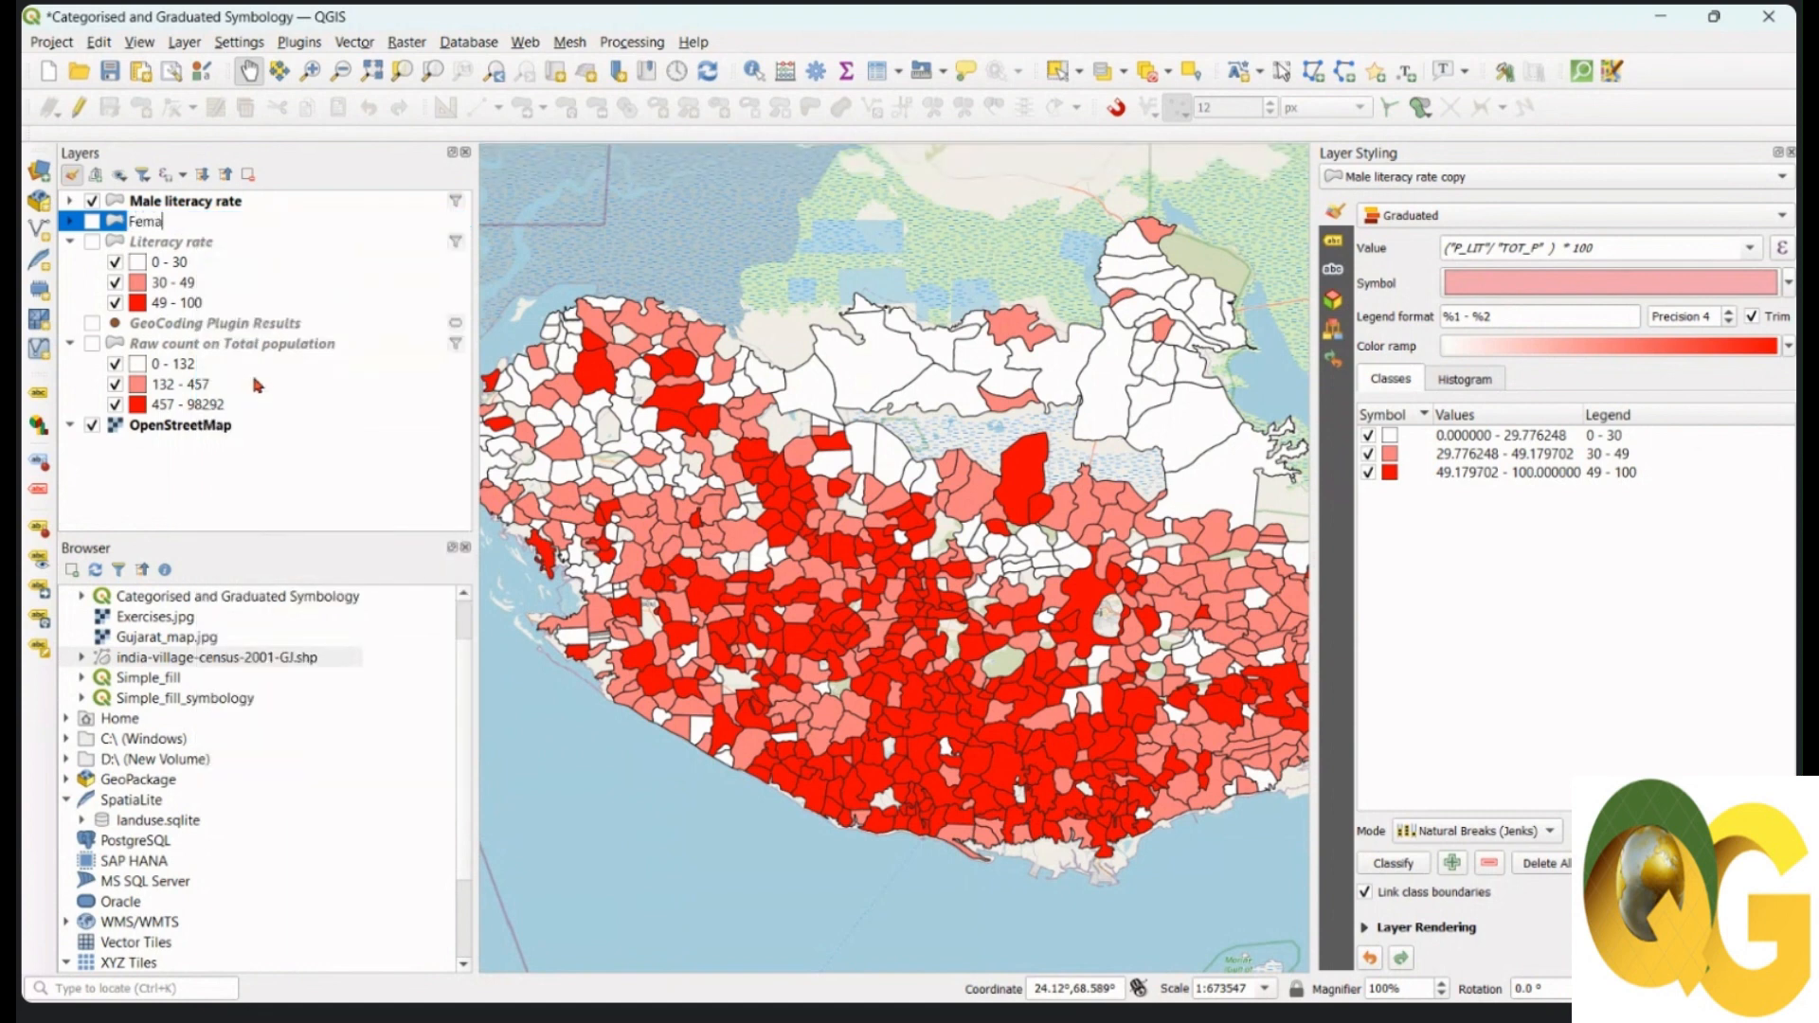
type("le literacy rate")
key("Return")
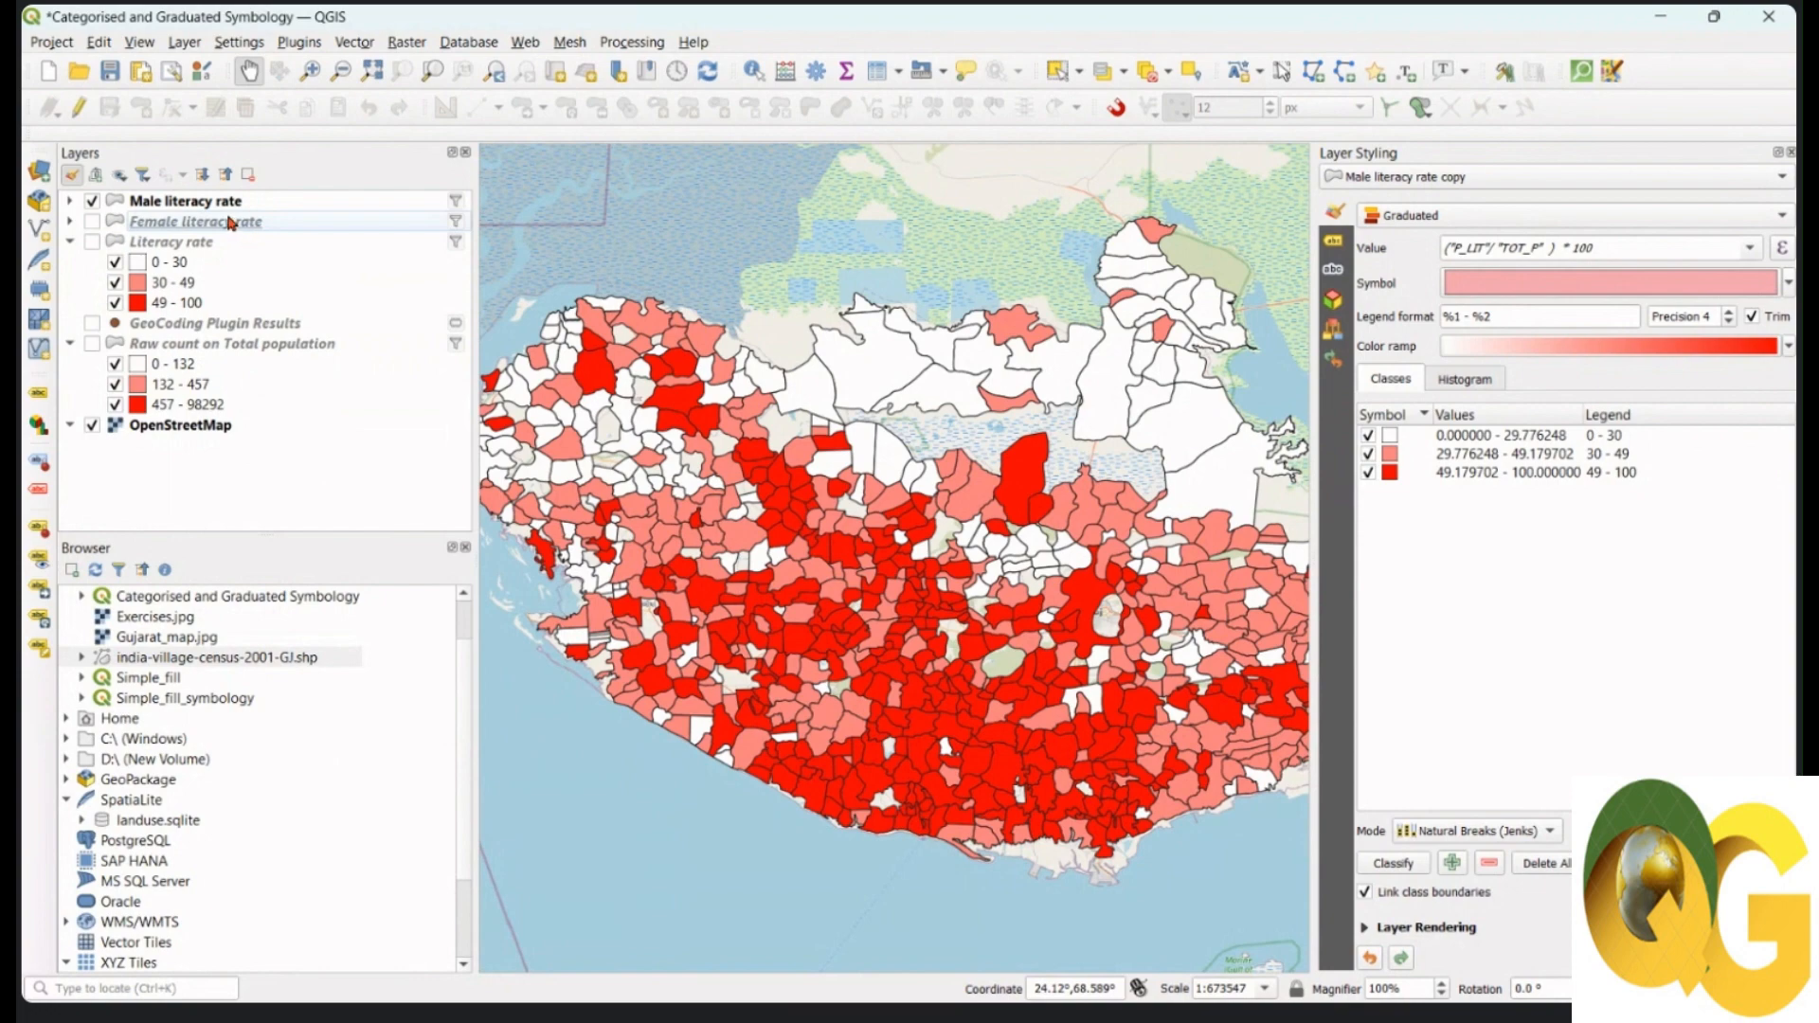
left_click(220, 204)
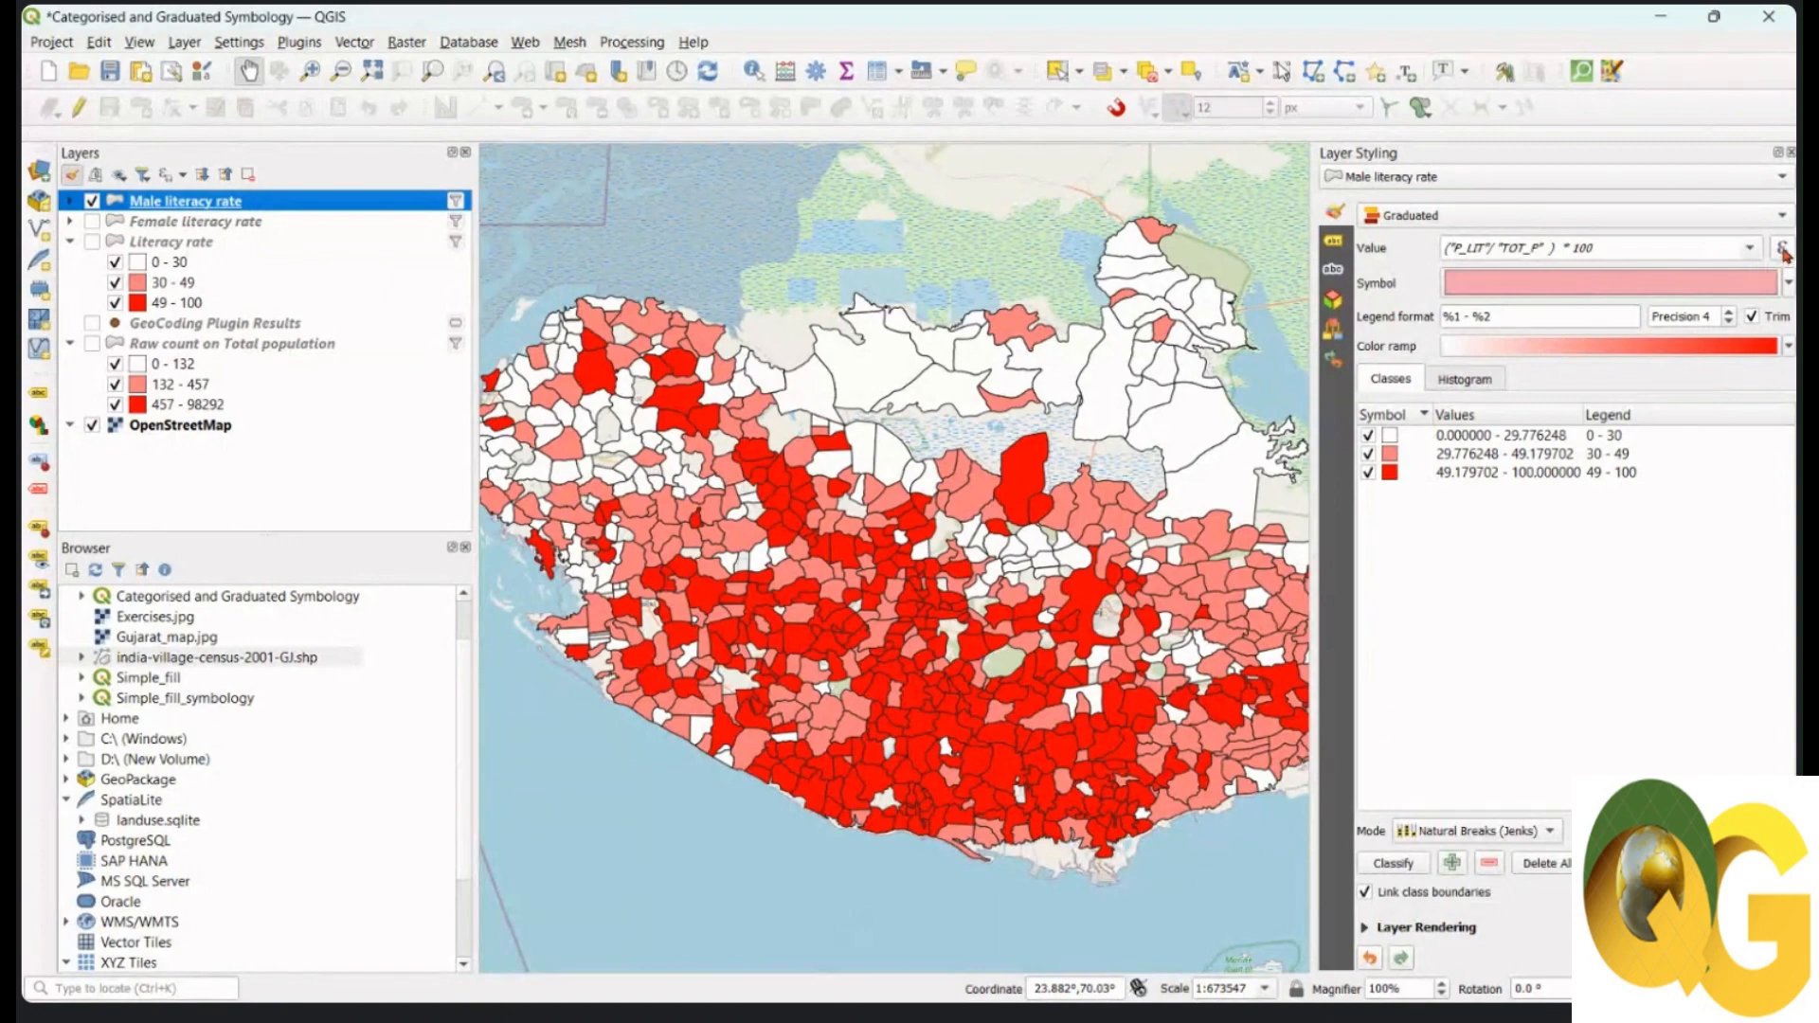
Step: Replace "P_LIT"/"TOT_P" in the value expression with "M_LIT" / "TOT_M", giving ("M_LIT" / "TOT_M") * 100
left_click(1783, 250)
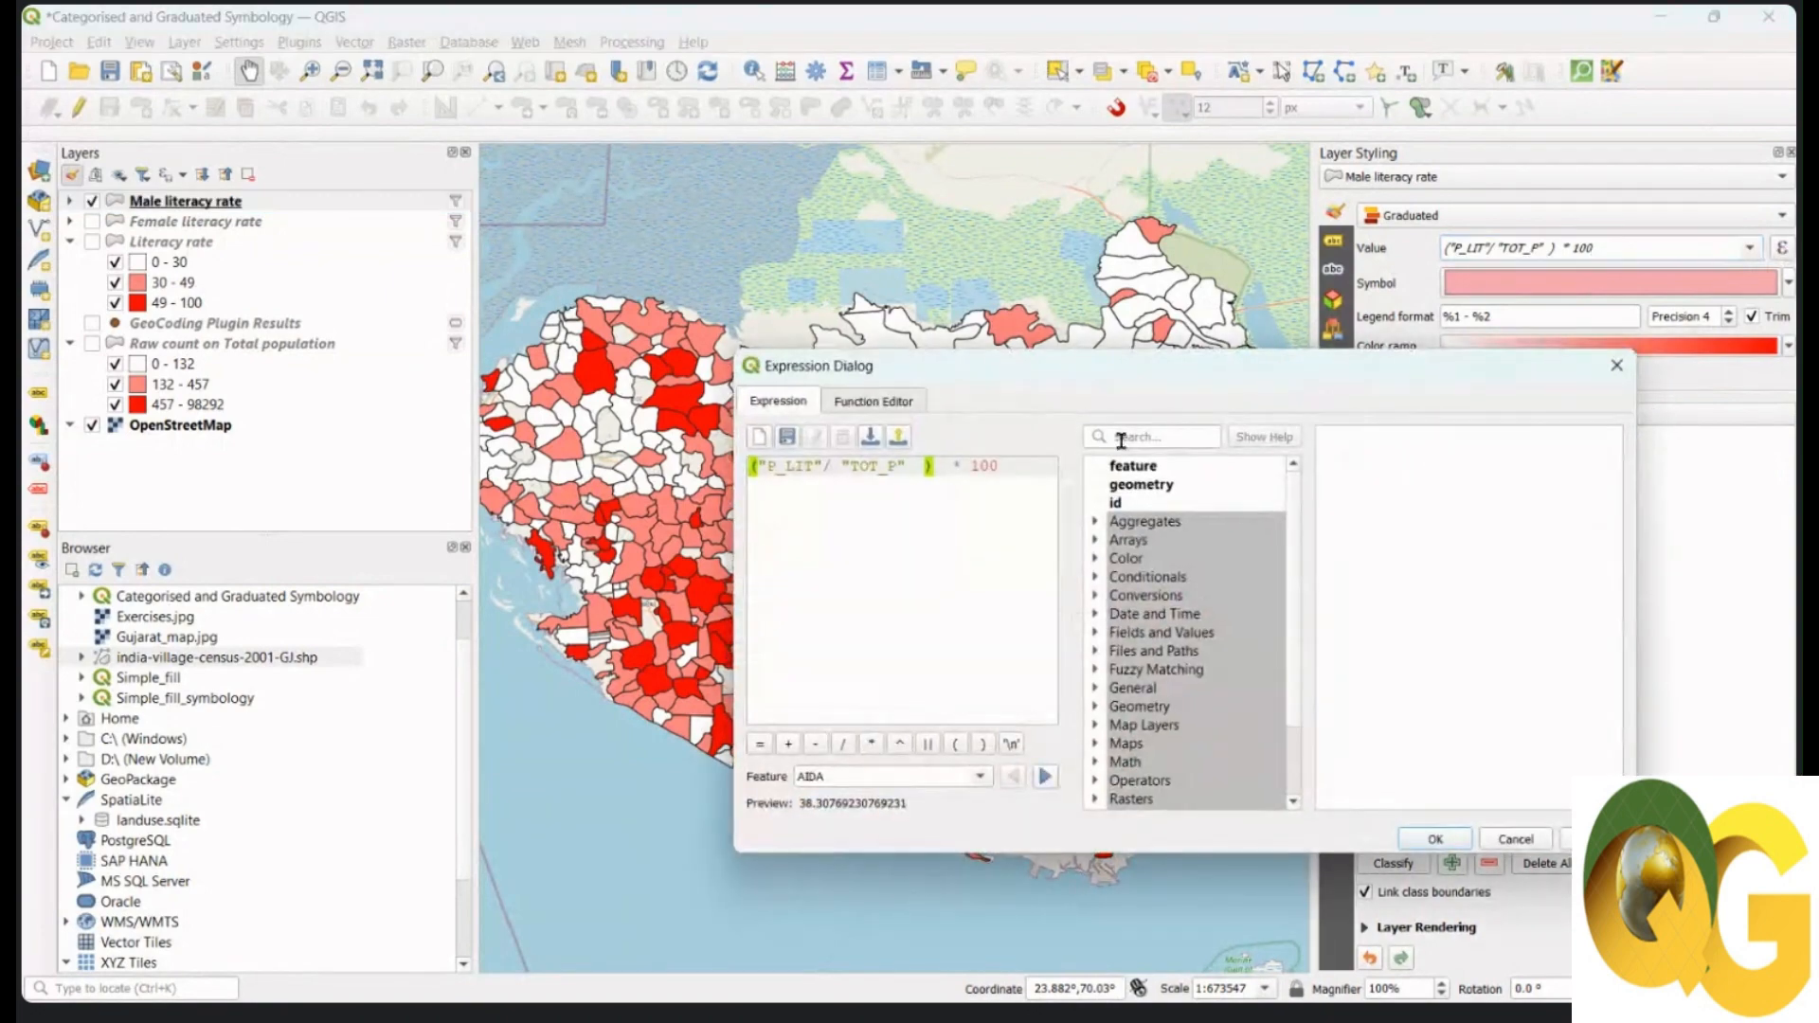
left_click_drag(915, 467, 760, 467)
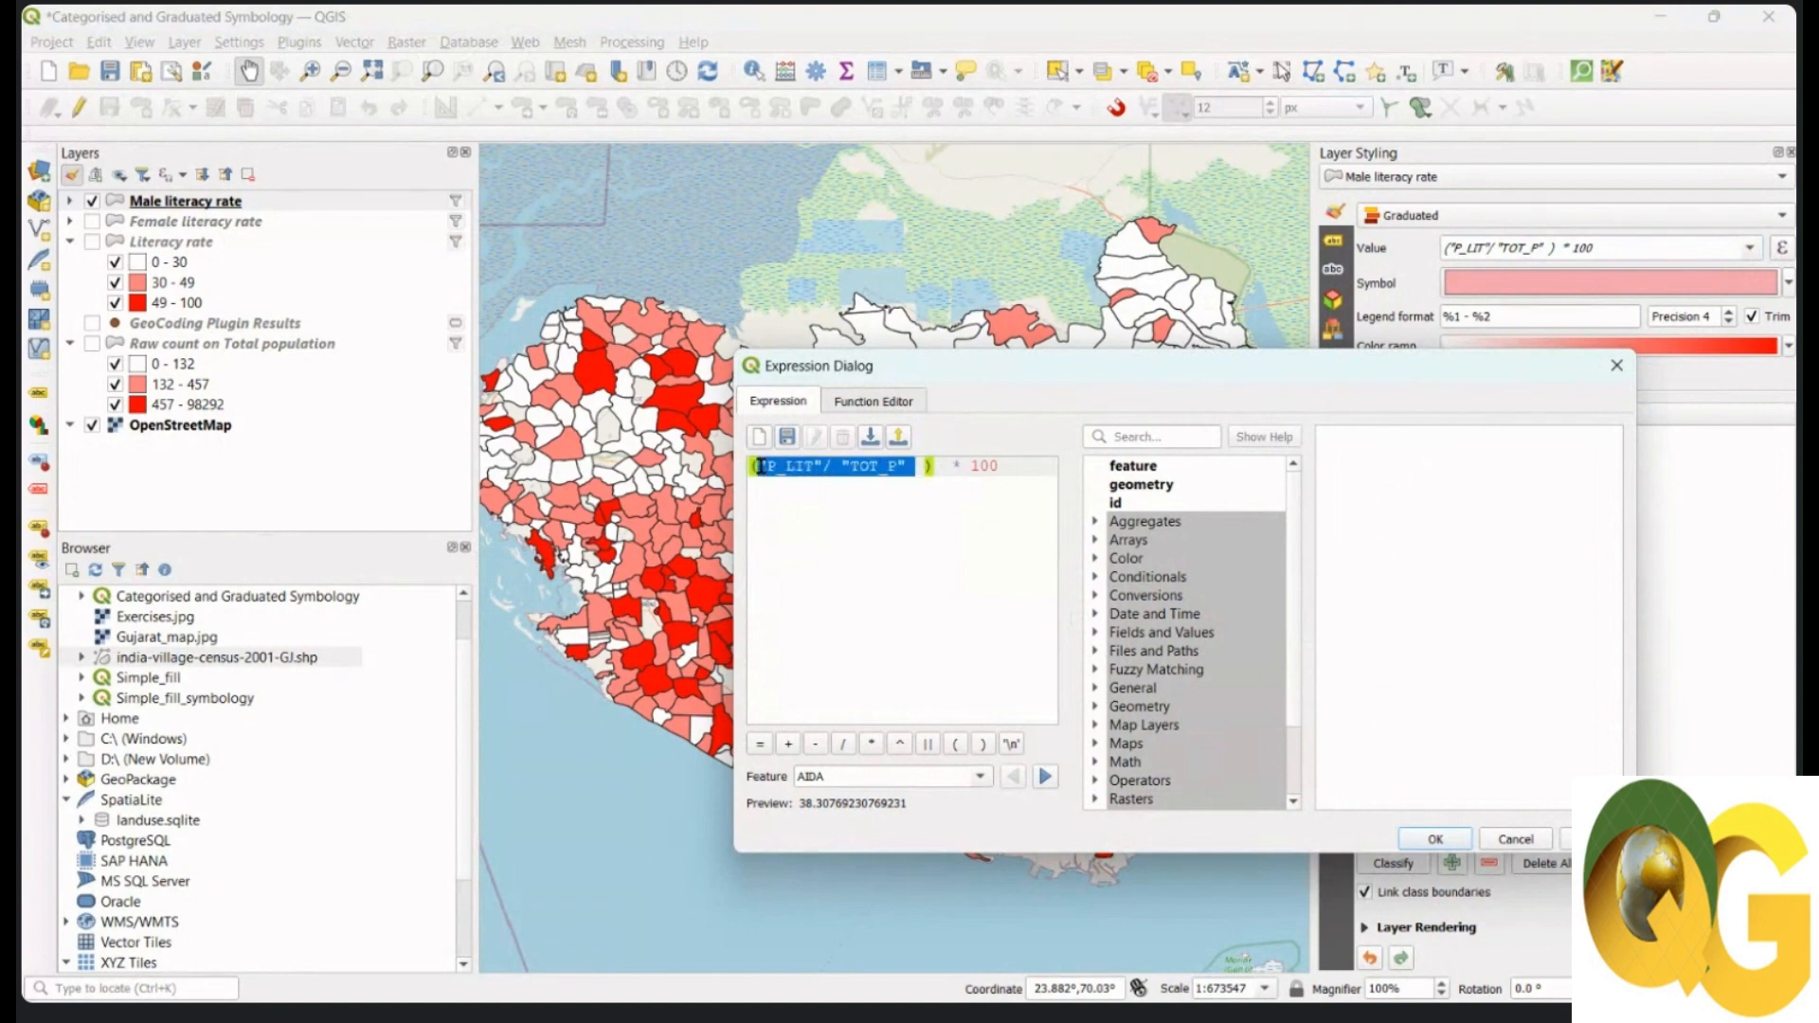
left_click(841, 468)
left_click_drag(913, 467, 756, 465)
key("BackSpace")
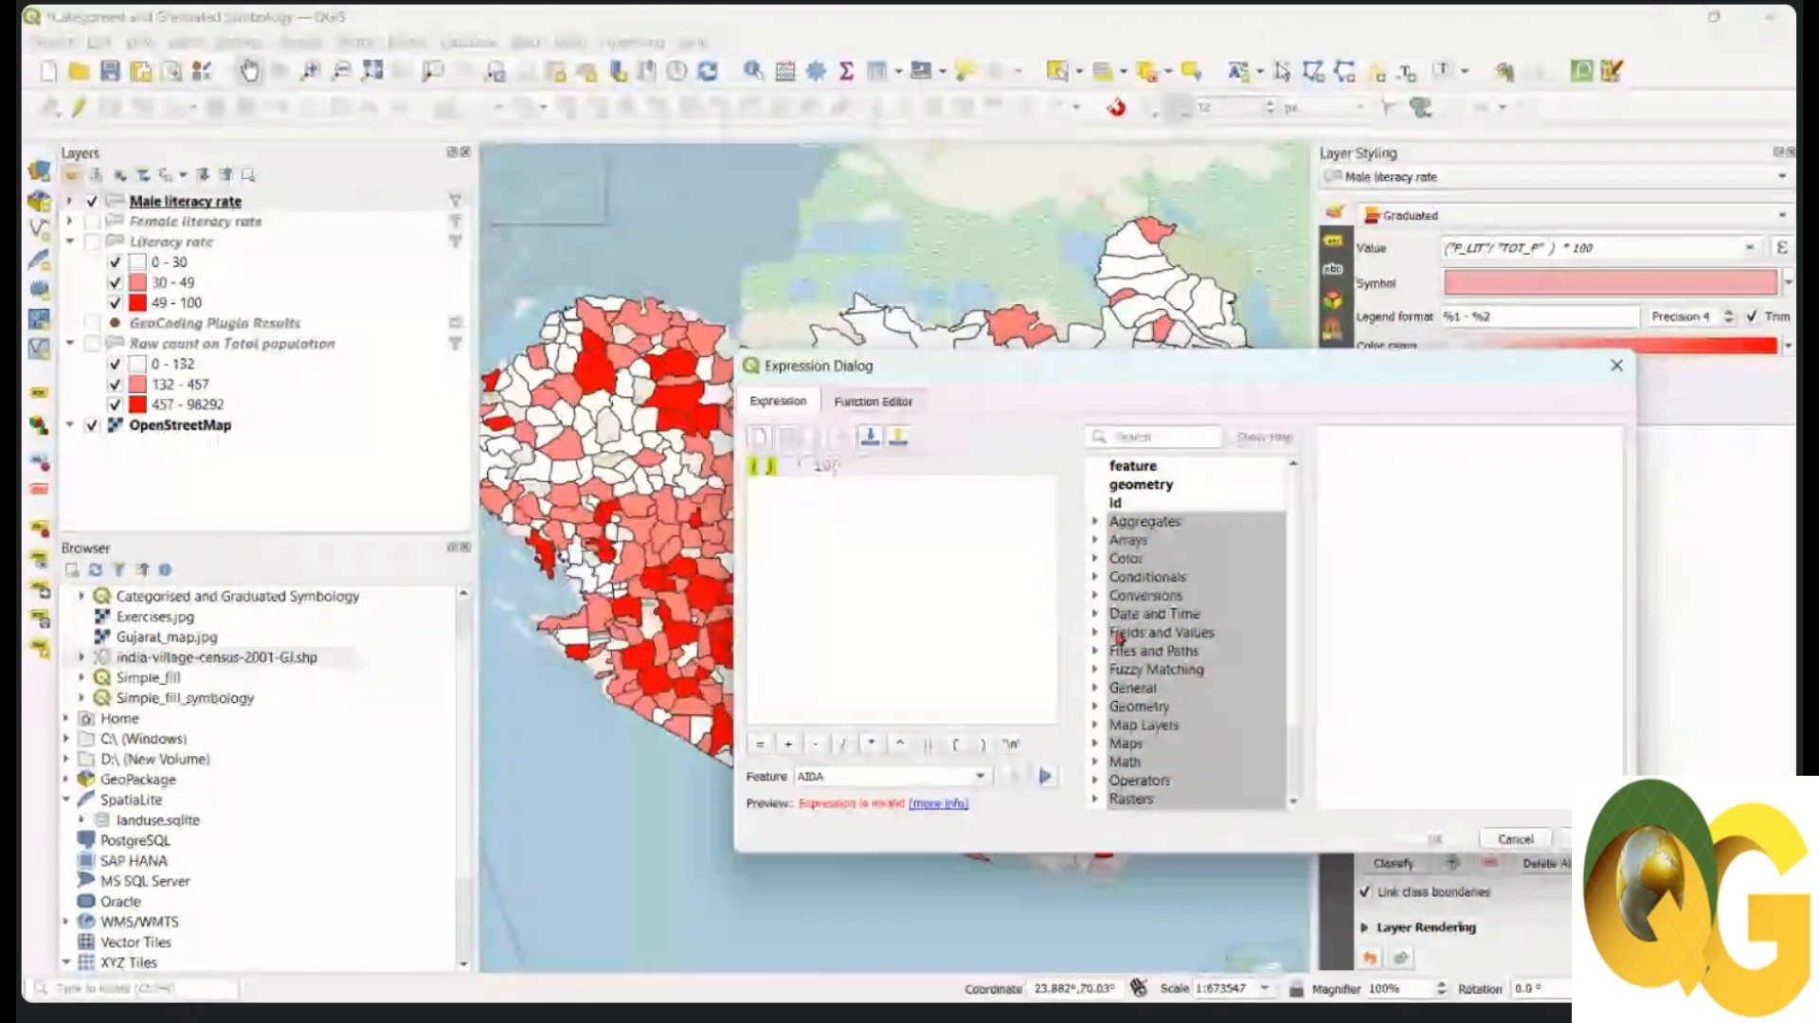
left_click(1161, 632)
scroll(1193, 682, "down", 5)
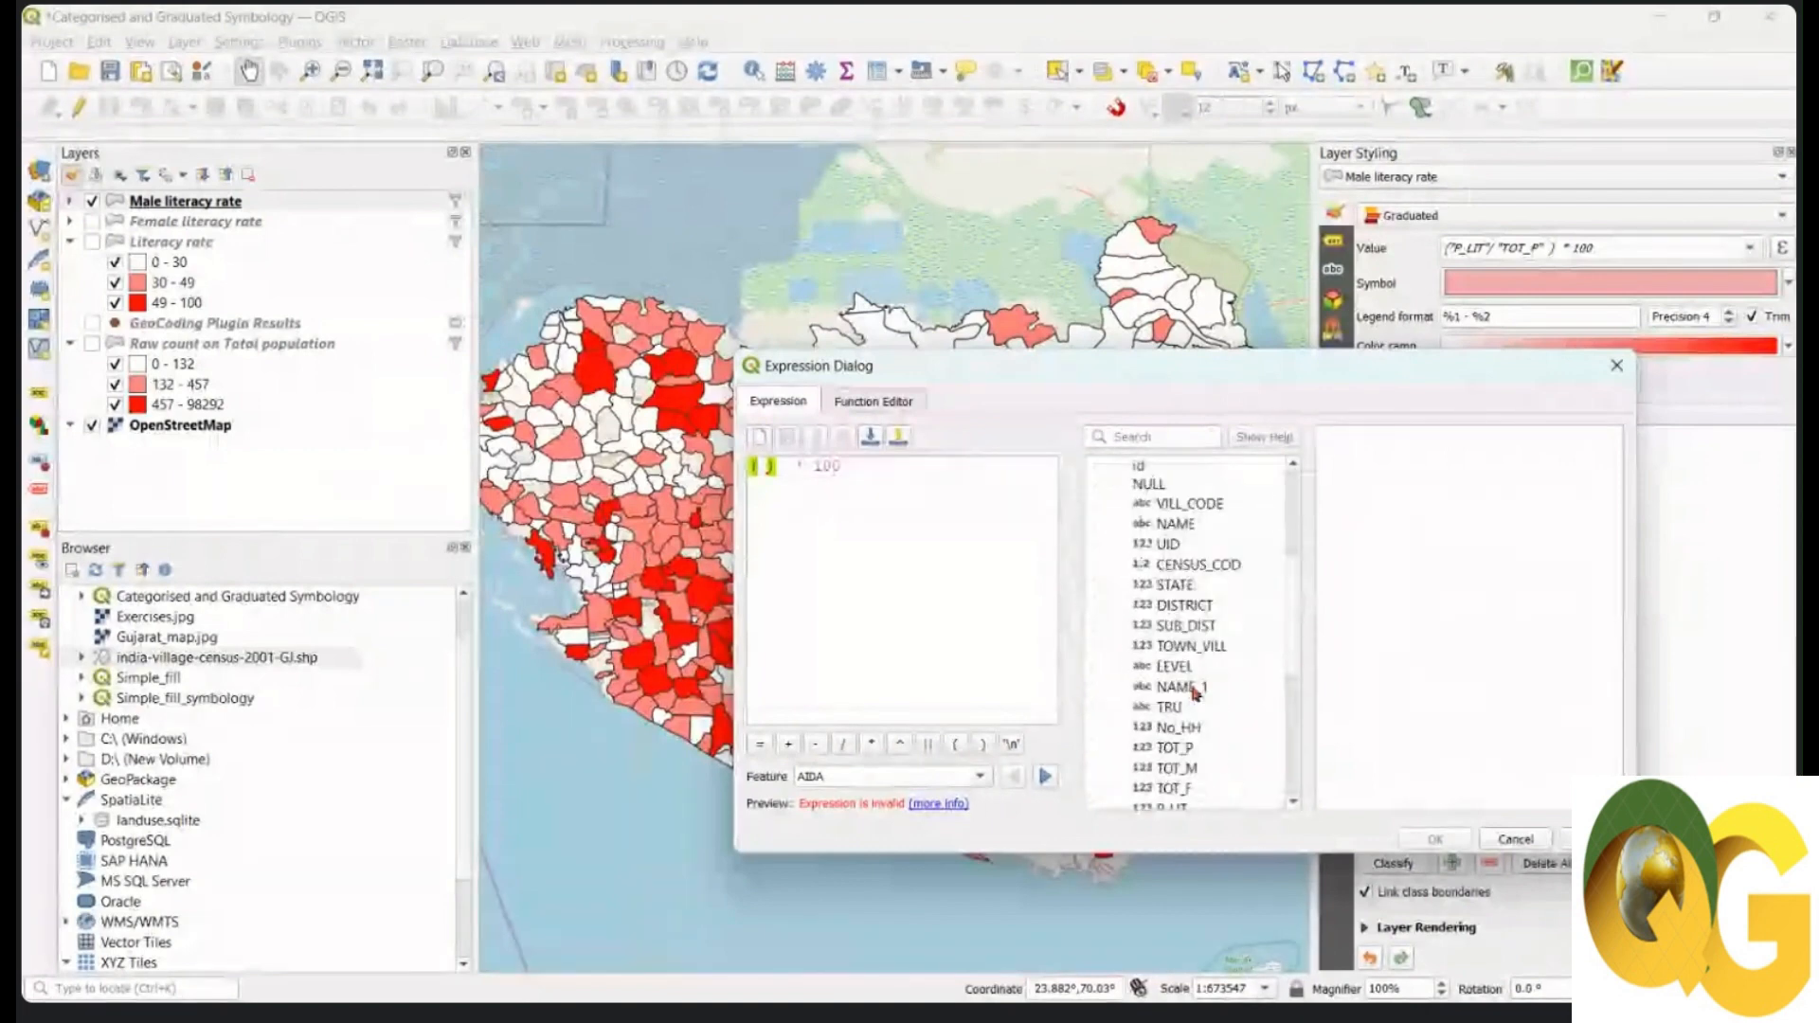
scroll(1204, 707, "down", 1)
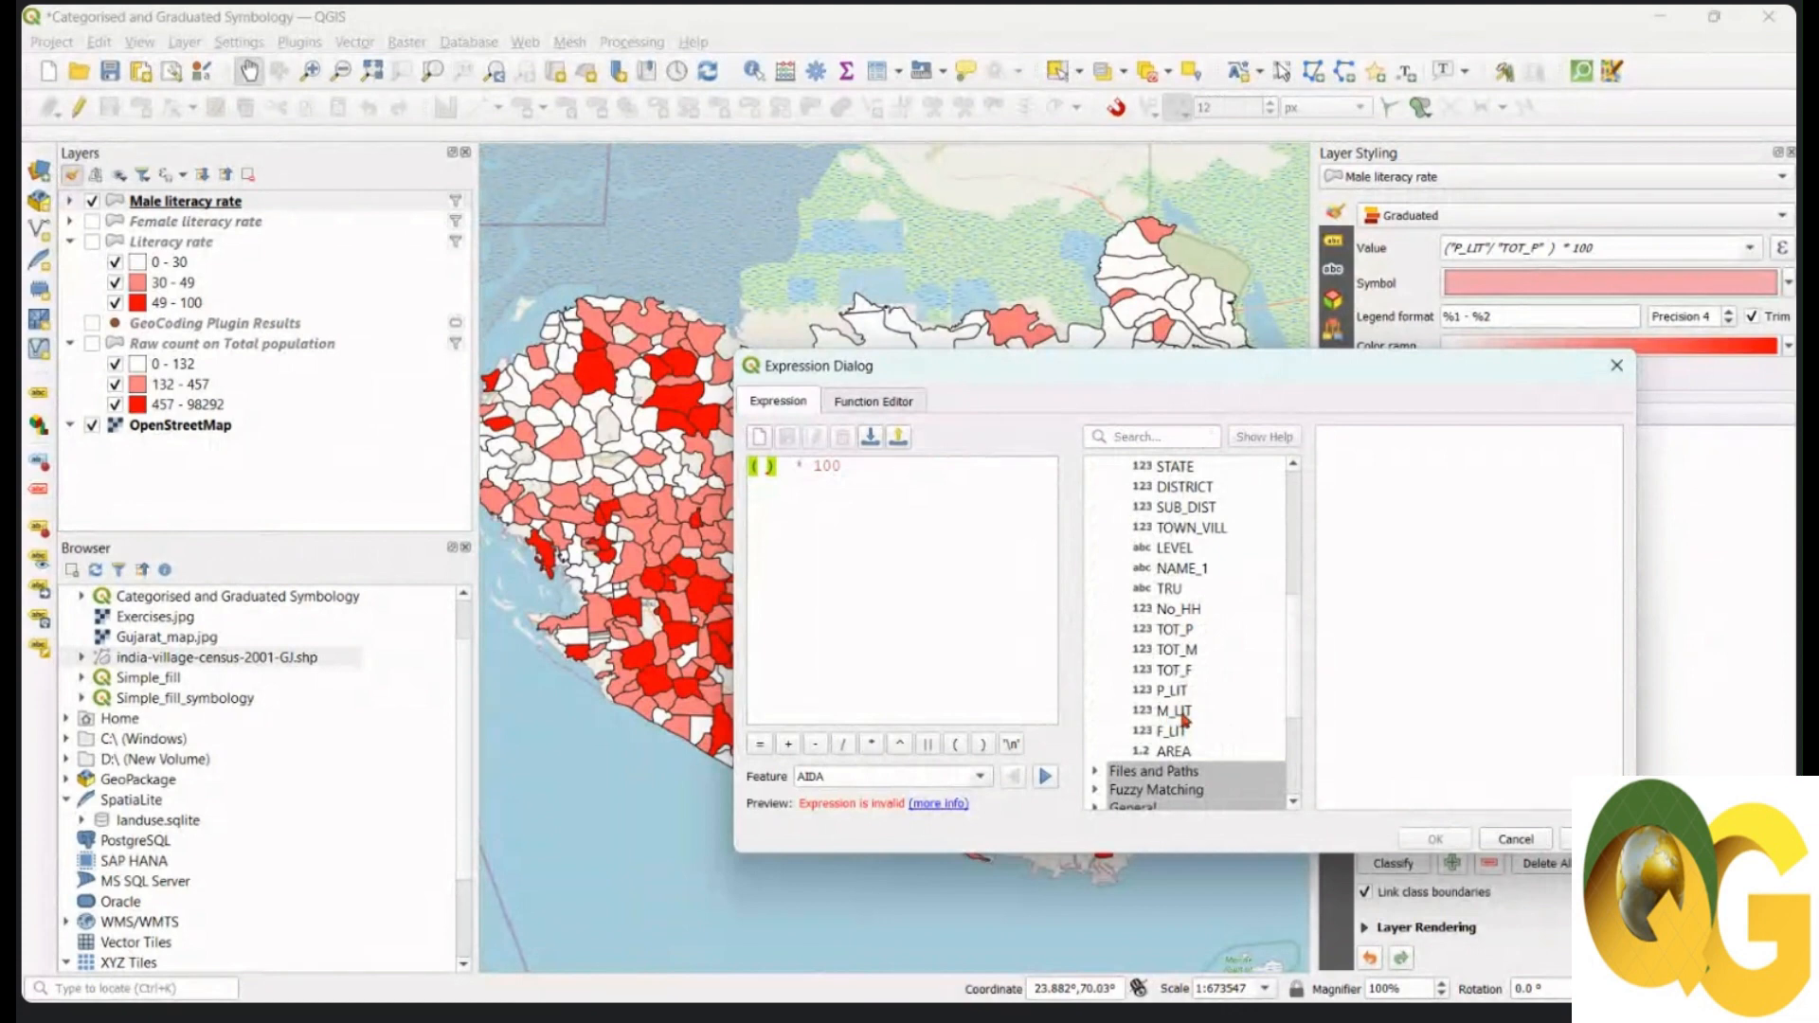
double_click(1180, 713)
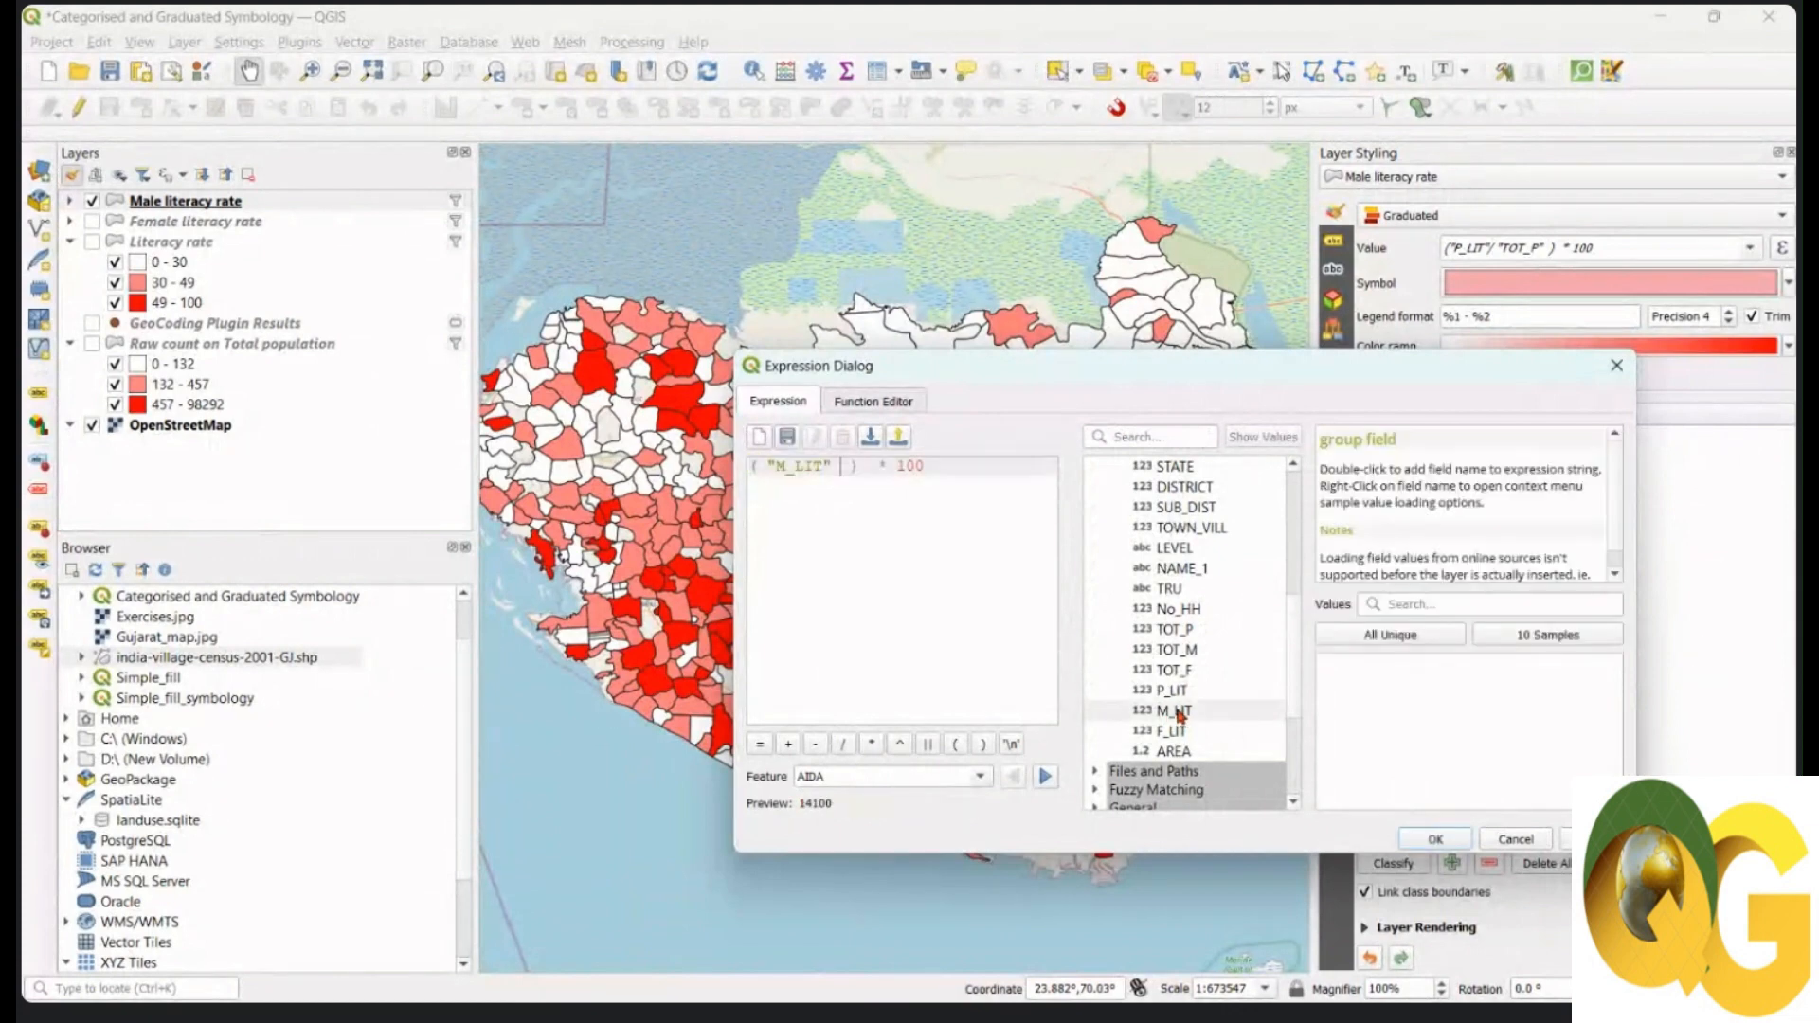
left_click(845, 748)
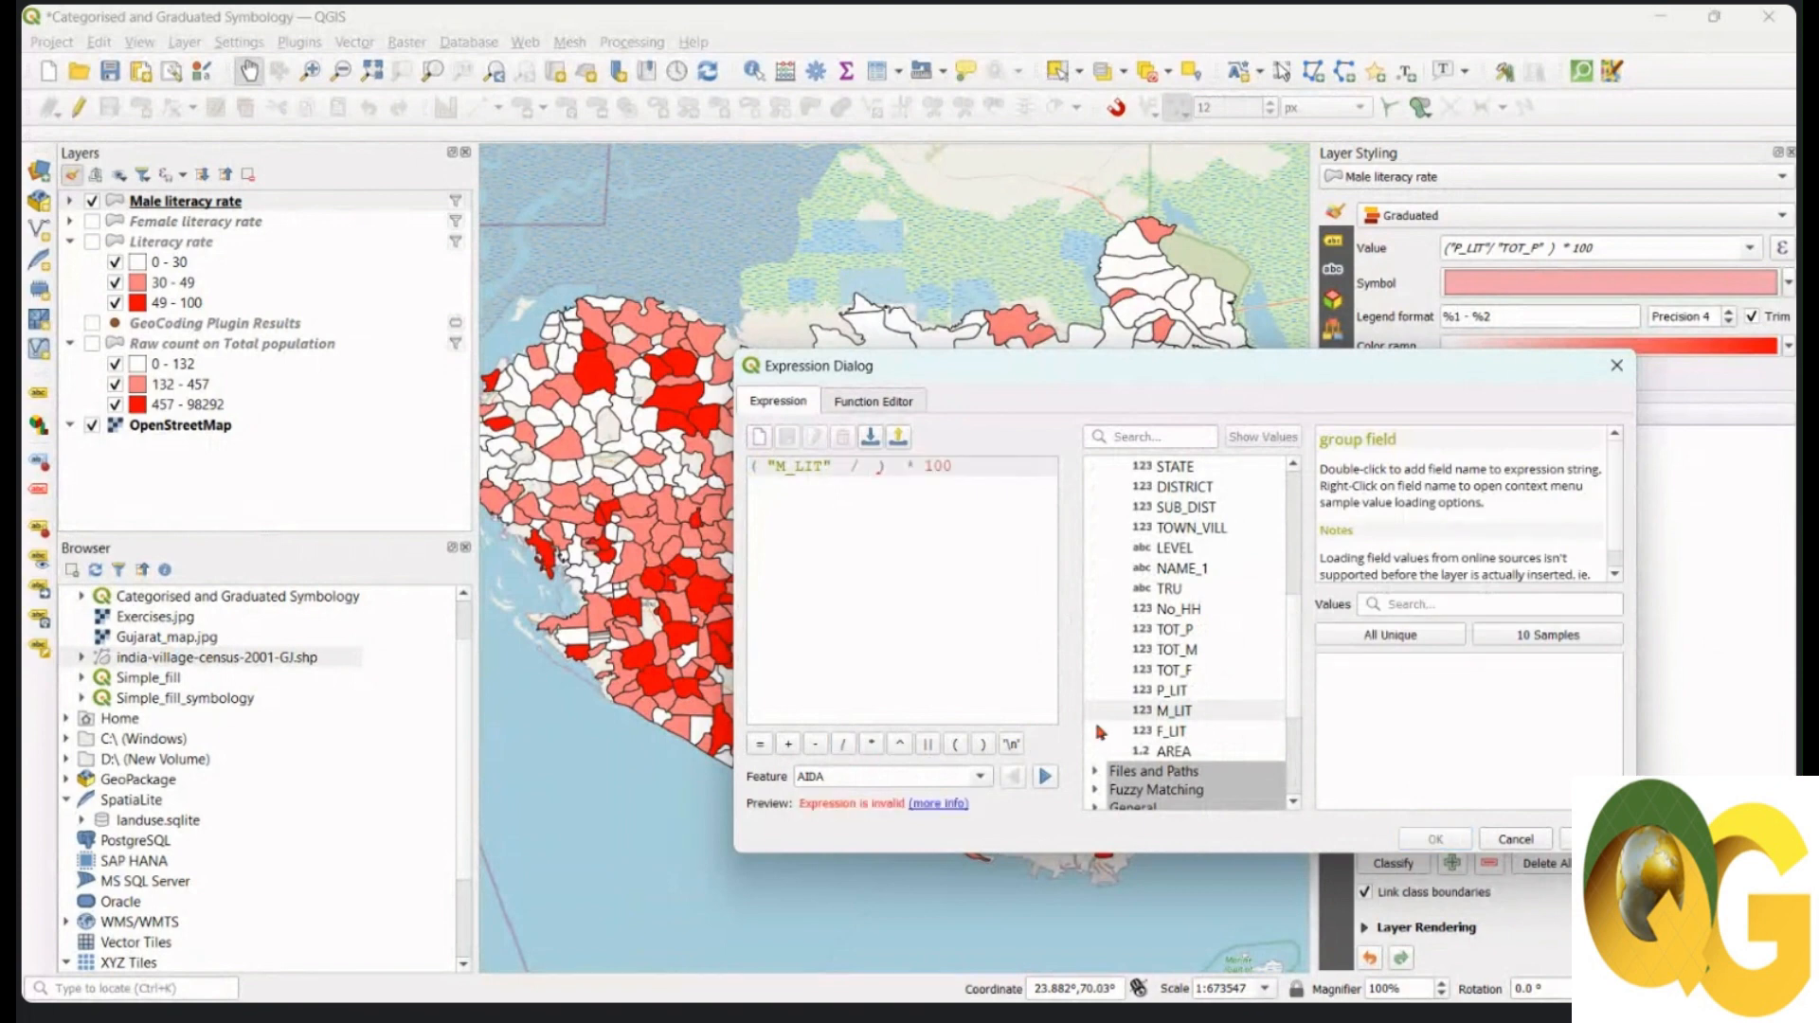
double_click(1190, 651)
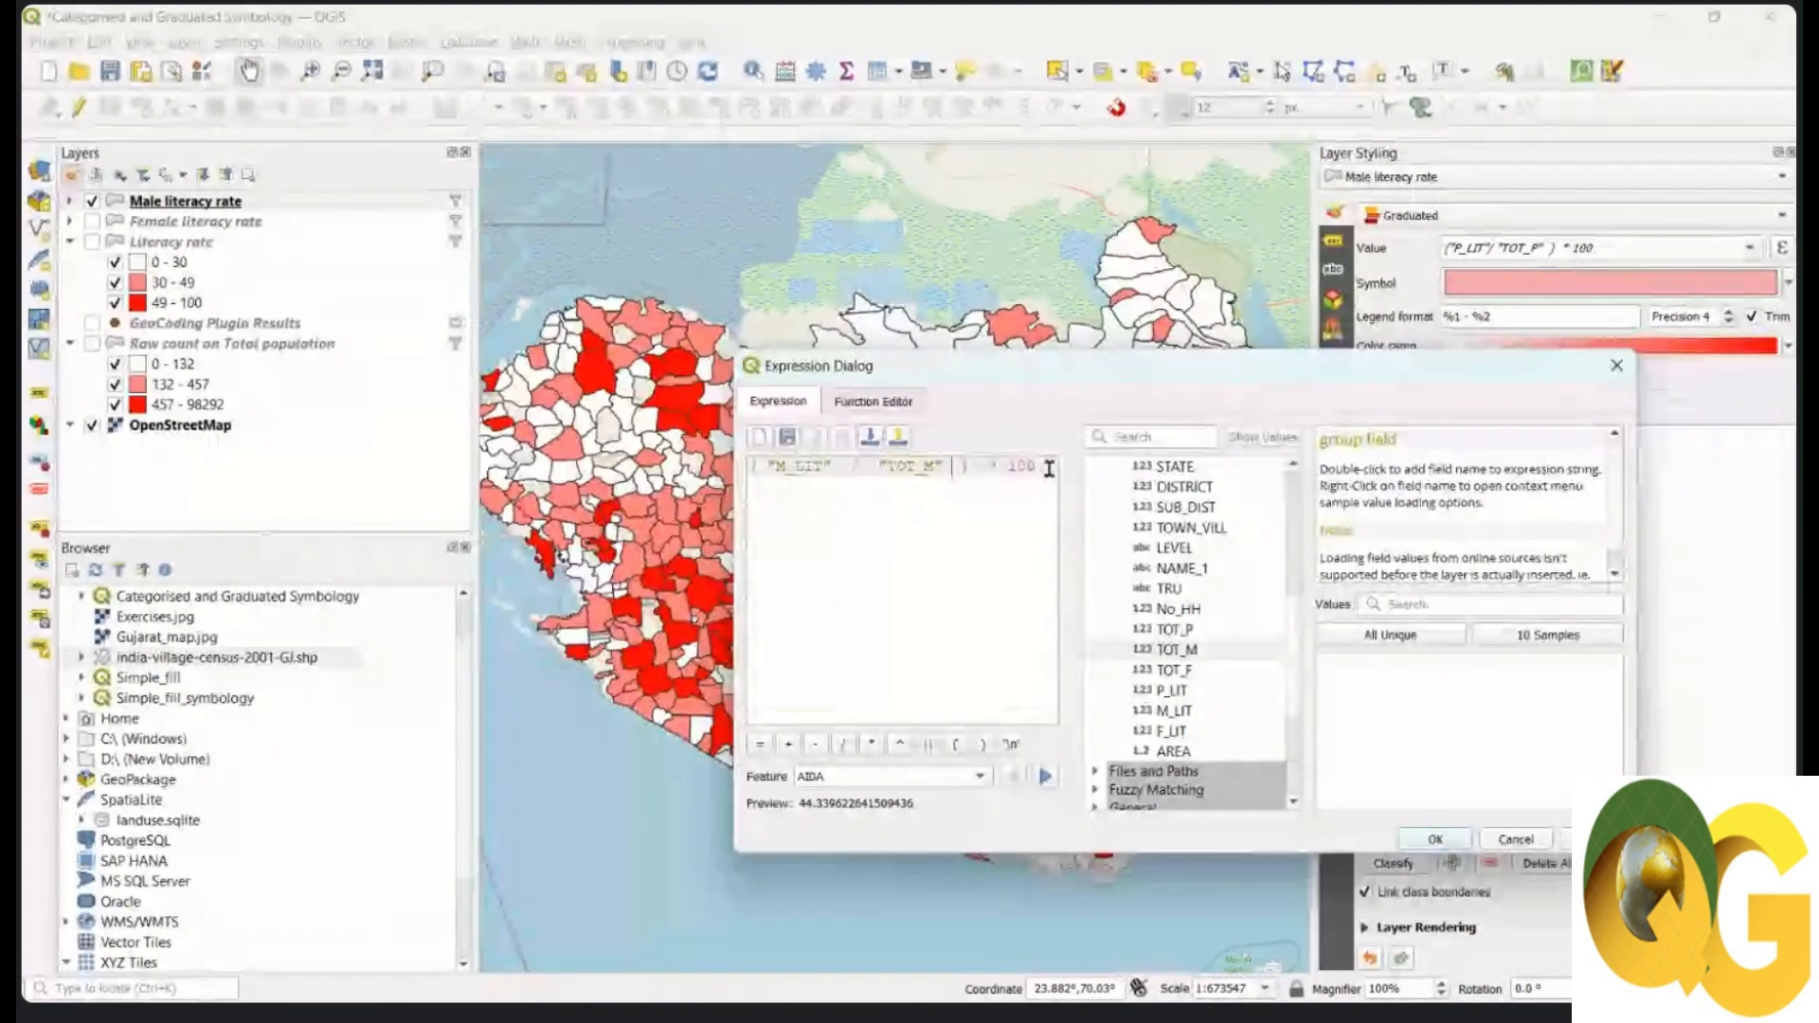
left_click(1427, 839)
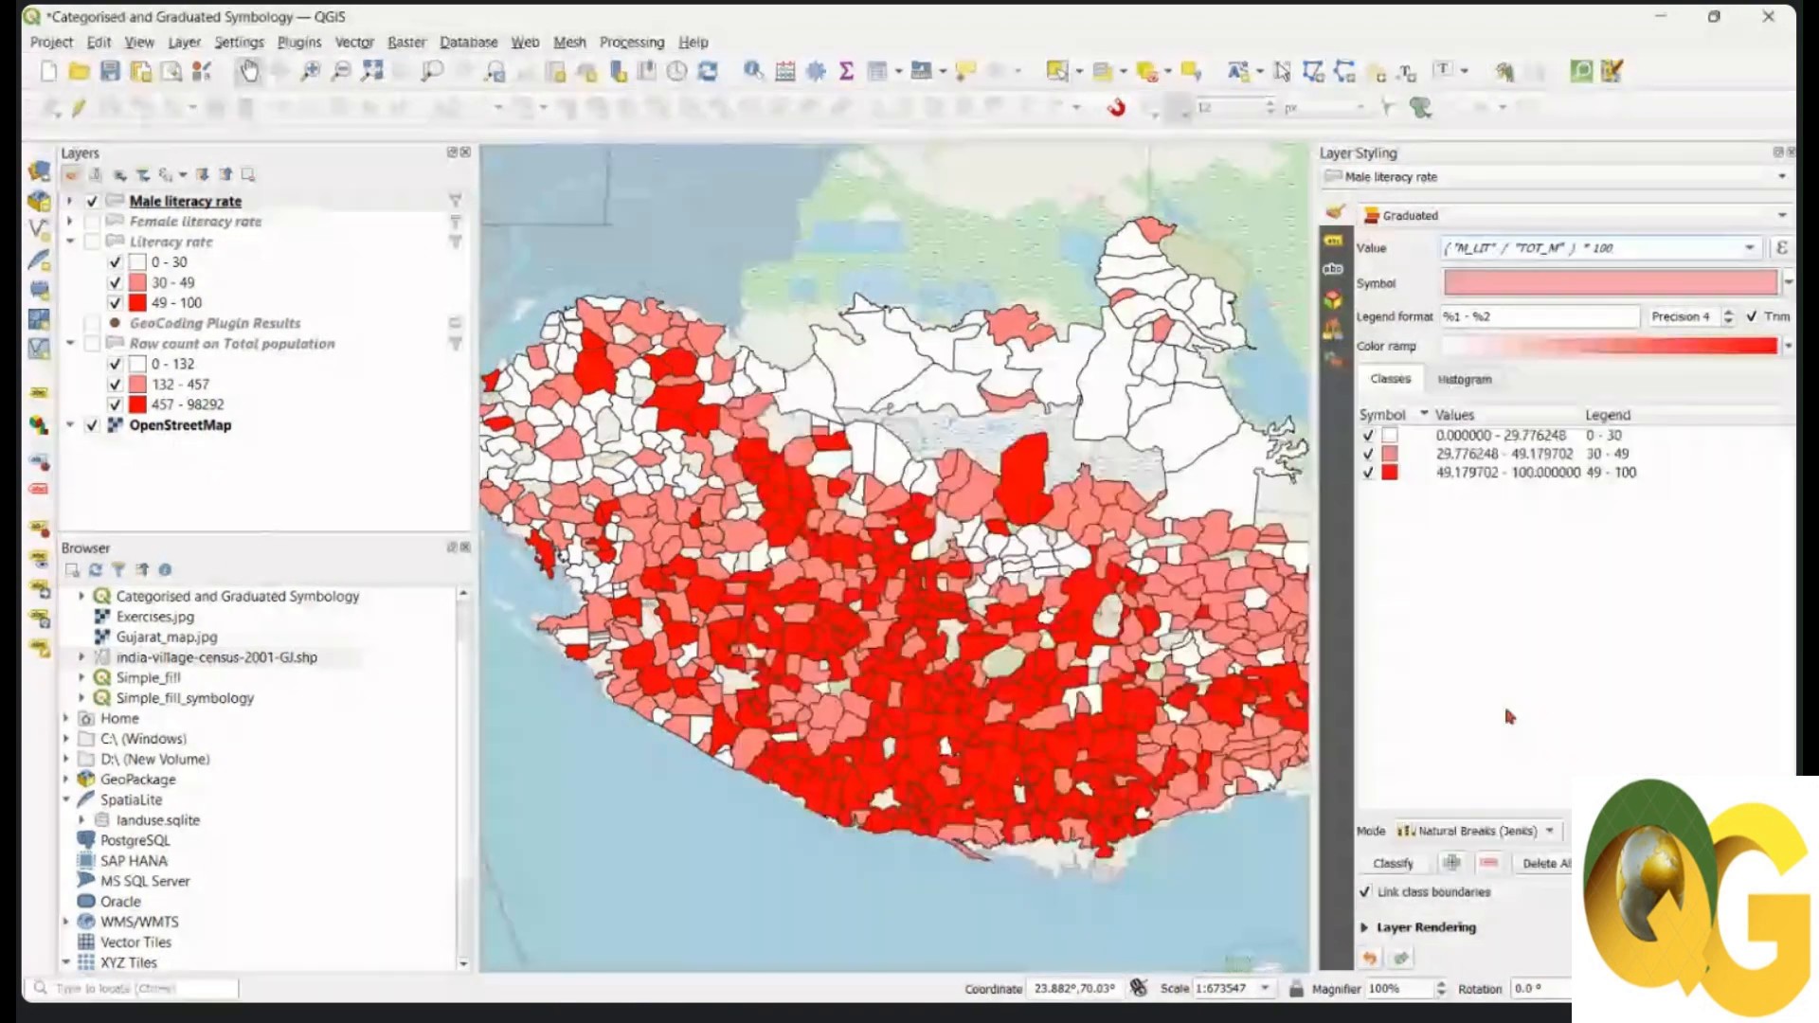
Step: Reclassify male literacy into 0–36, 36–57 and 57–100, coloured with the Blues ramp
left_click(1415, 864)
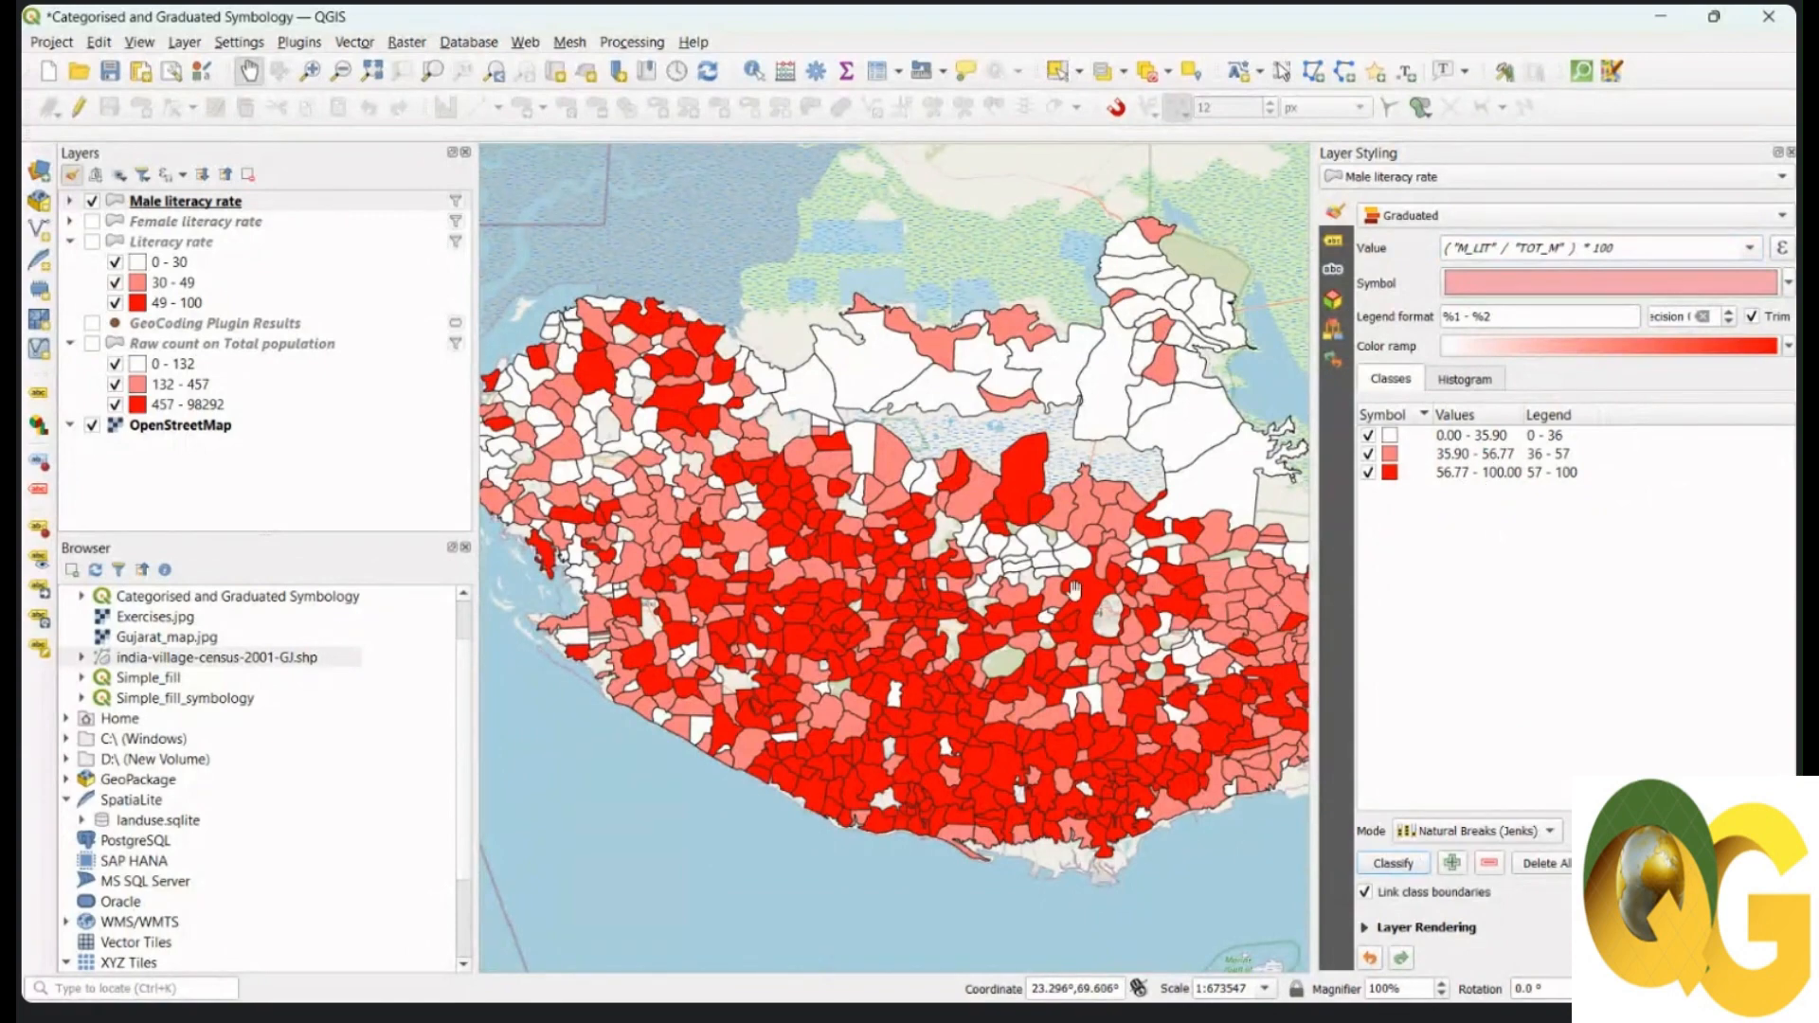
left_click_drag(934, 729, 906, 720)
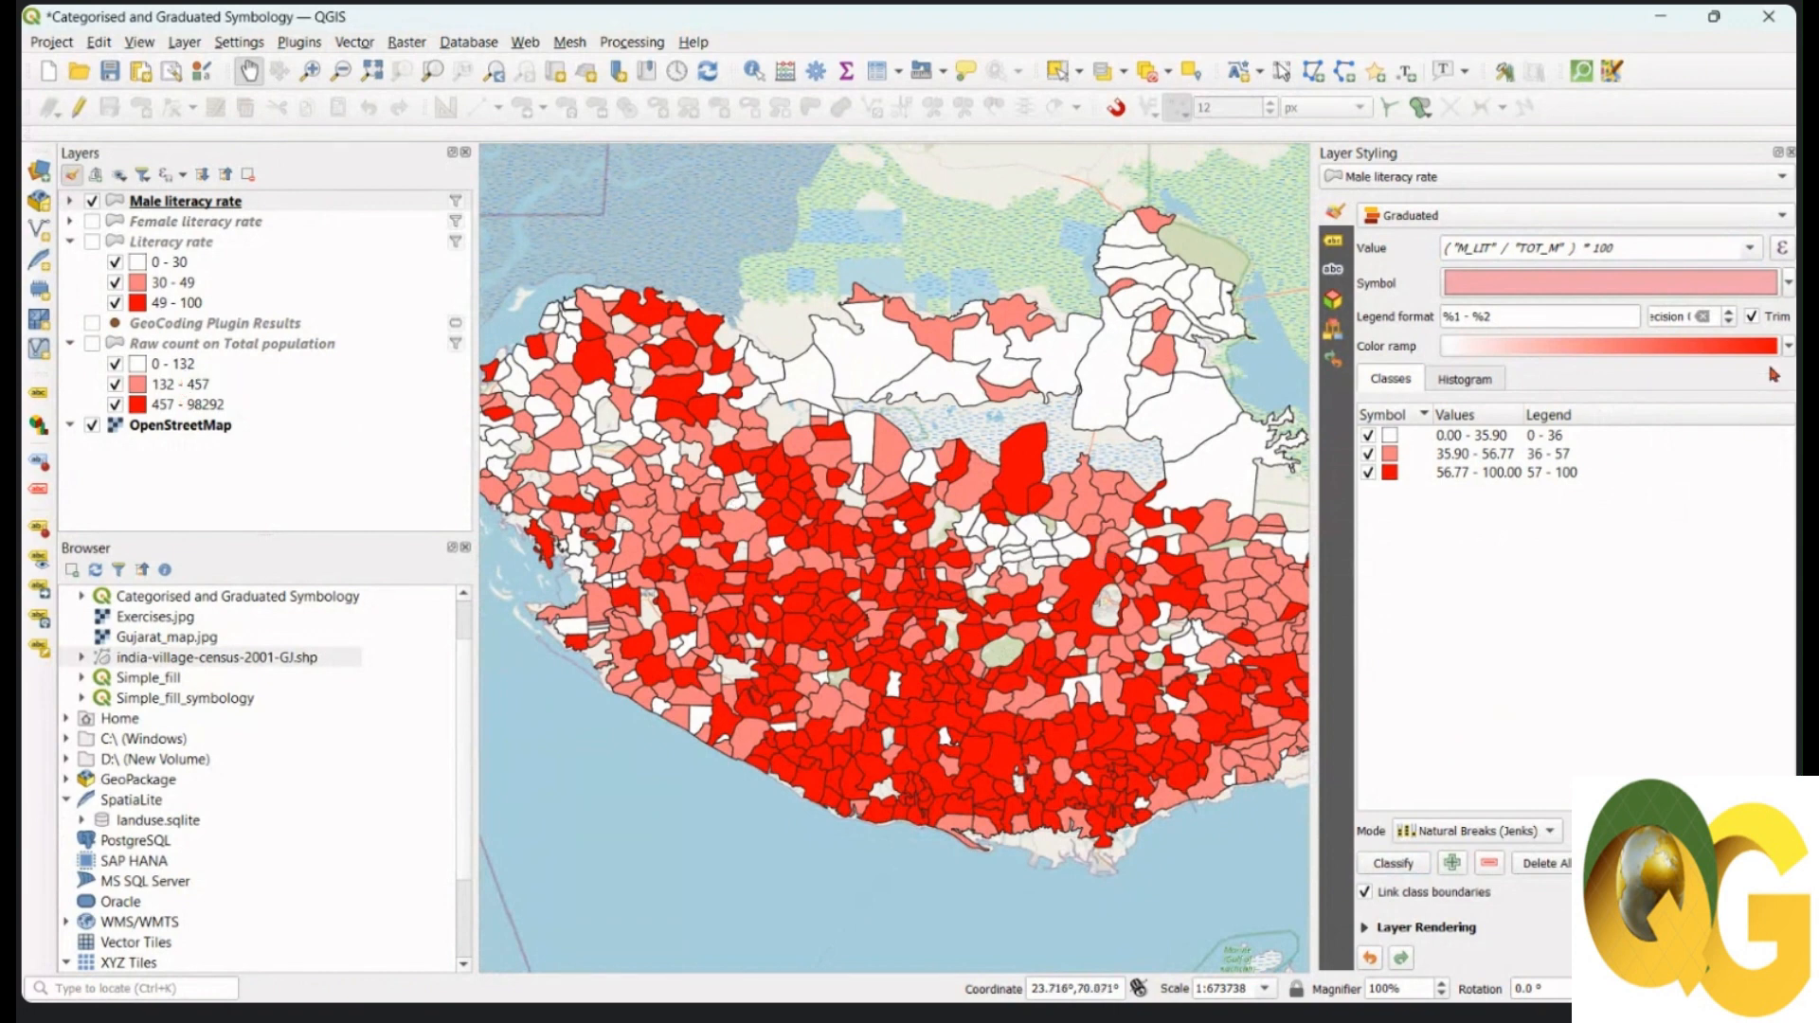
left_click(1789, 346)
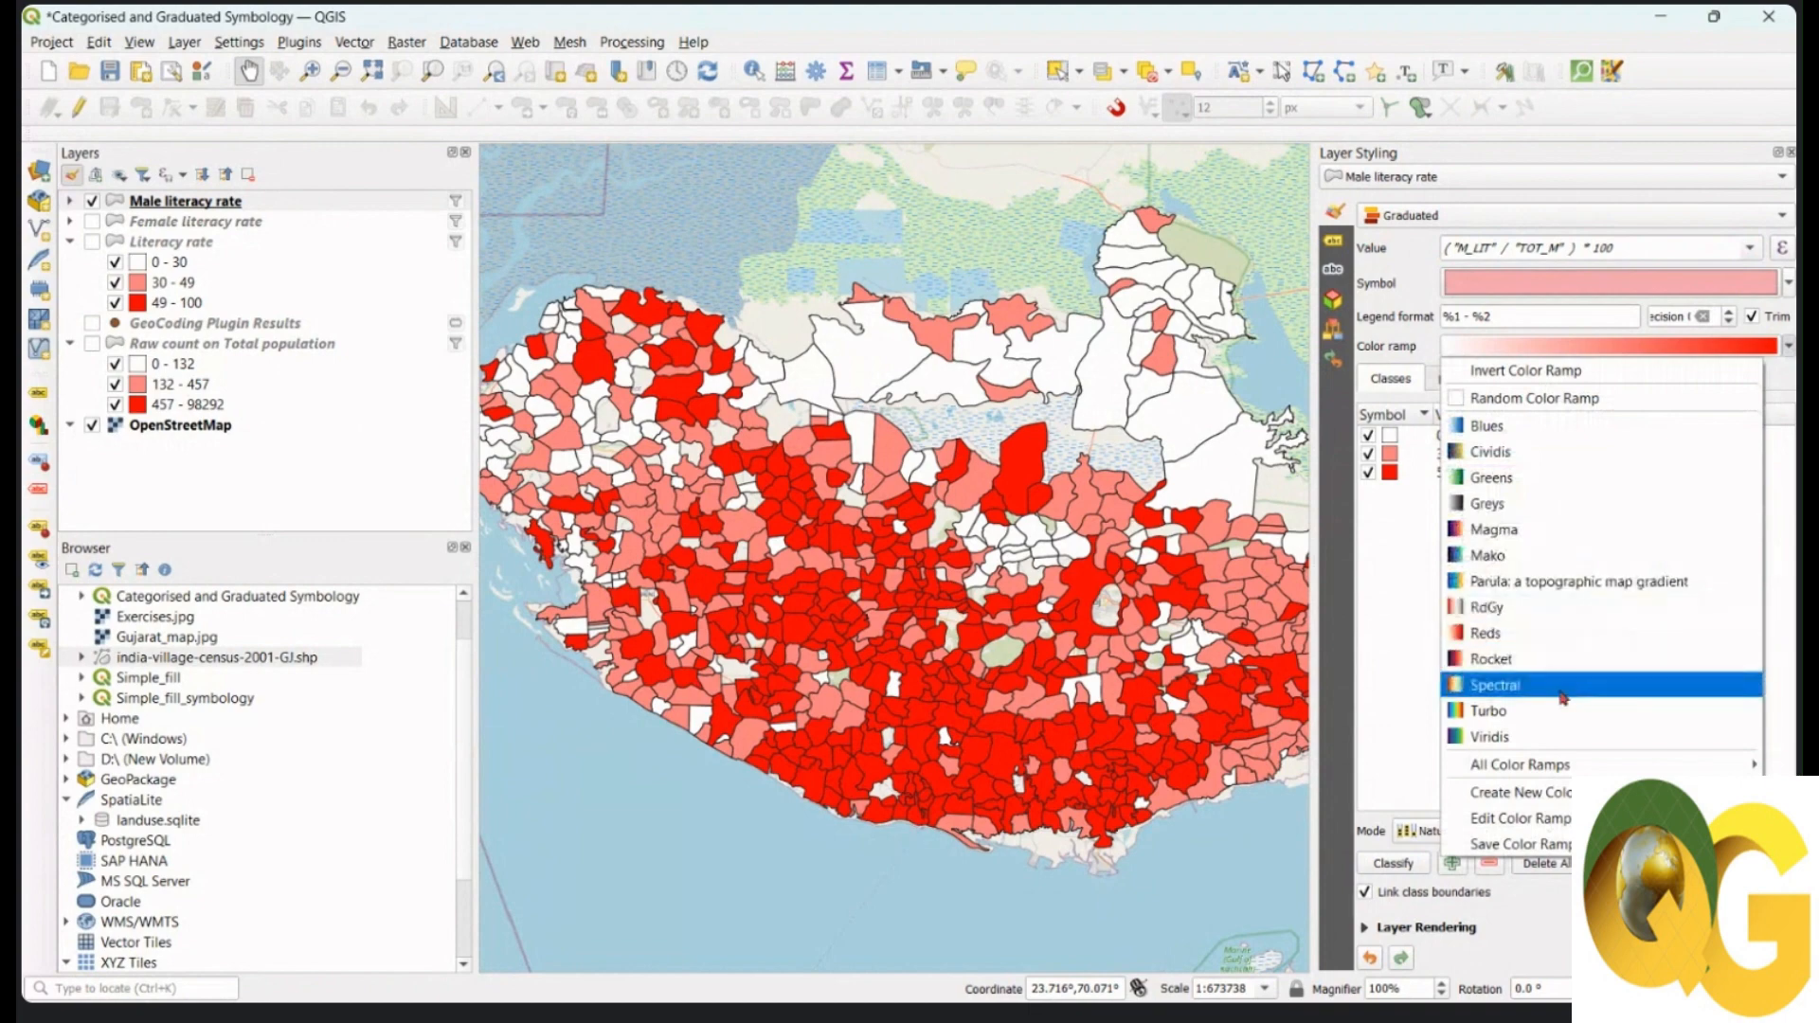
left_click(1555, 435)
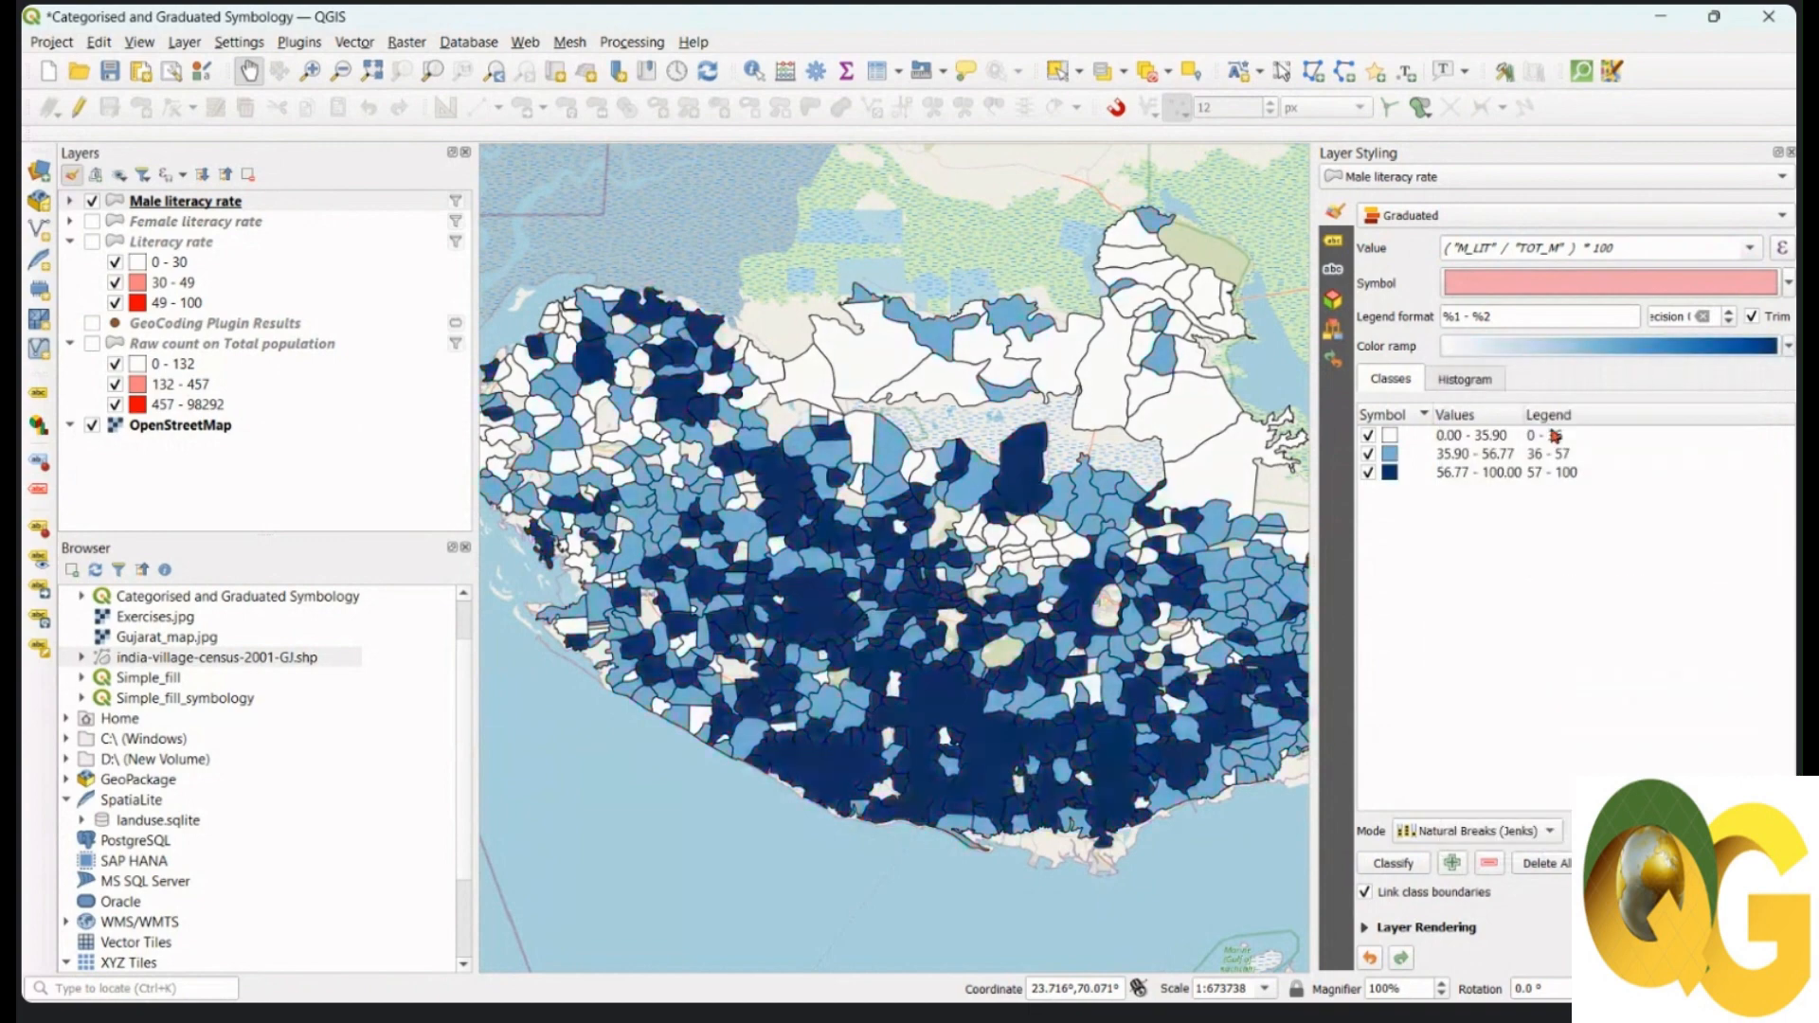
Step: Hide Male literacy rate and show Female literacy rate on the map instead
left_click_drag(1237, 551, 1250, 548)
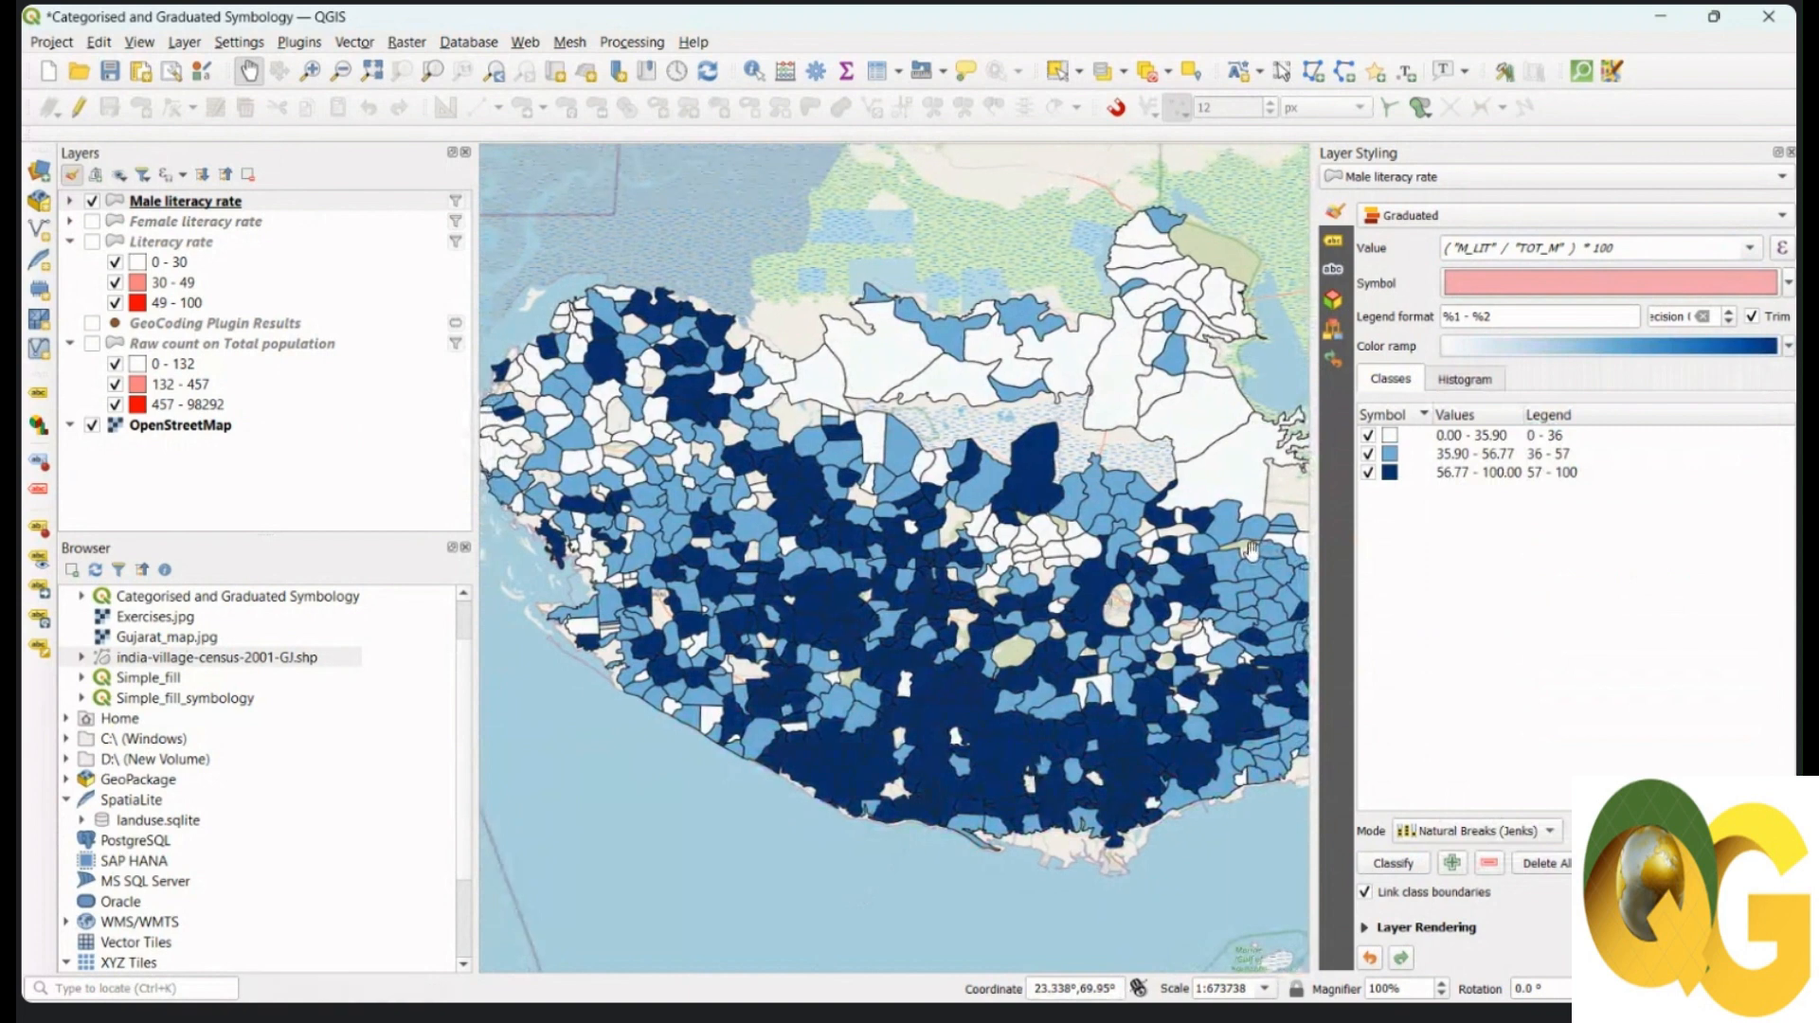
left_click(92, 221)
left_click(92, 201)
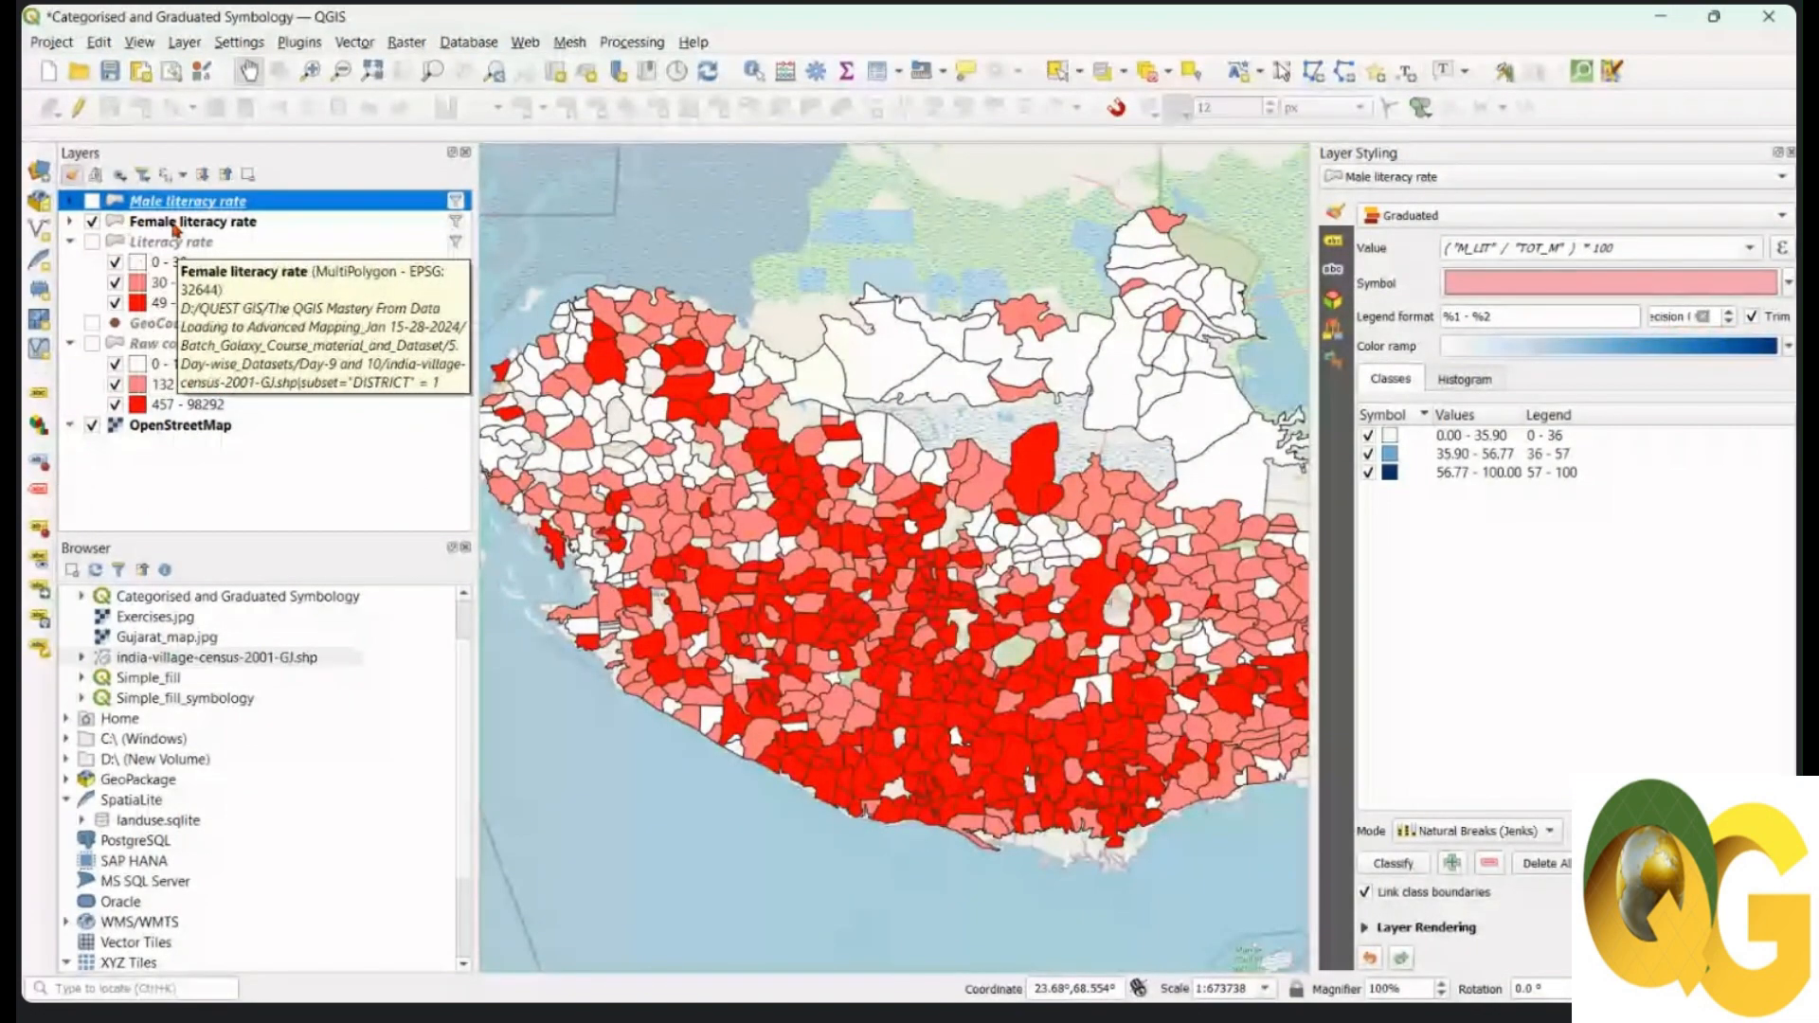
Step: Change Female literacy rate's value expression from P_LIT/TOT_P to ("F_LIT" / "TOT_F") * 100
left_click(237, 225)
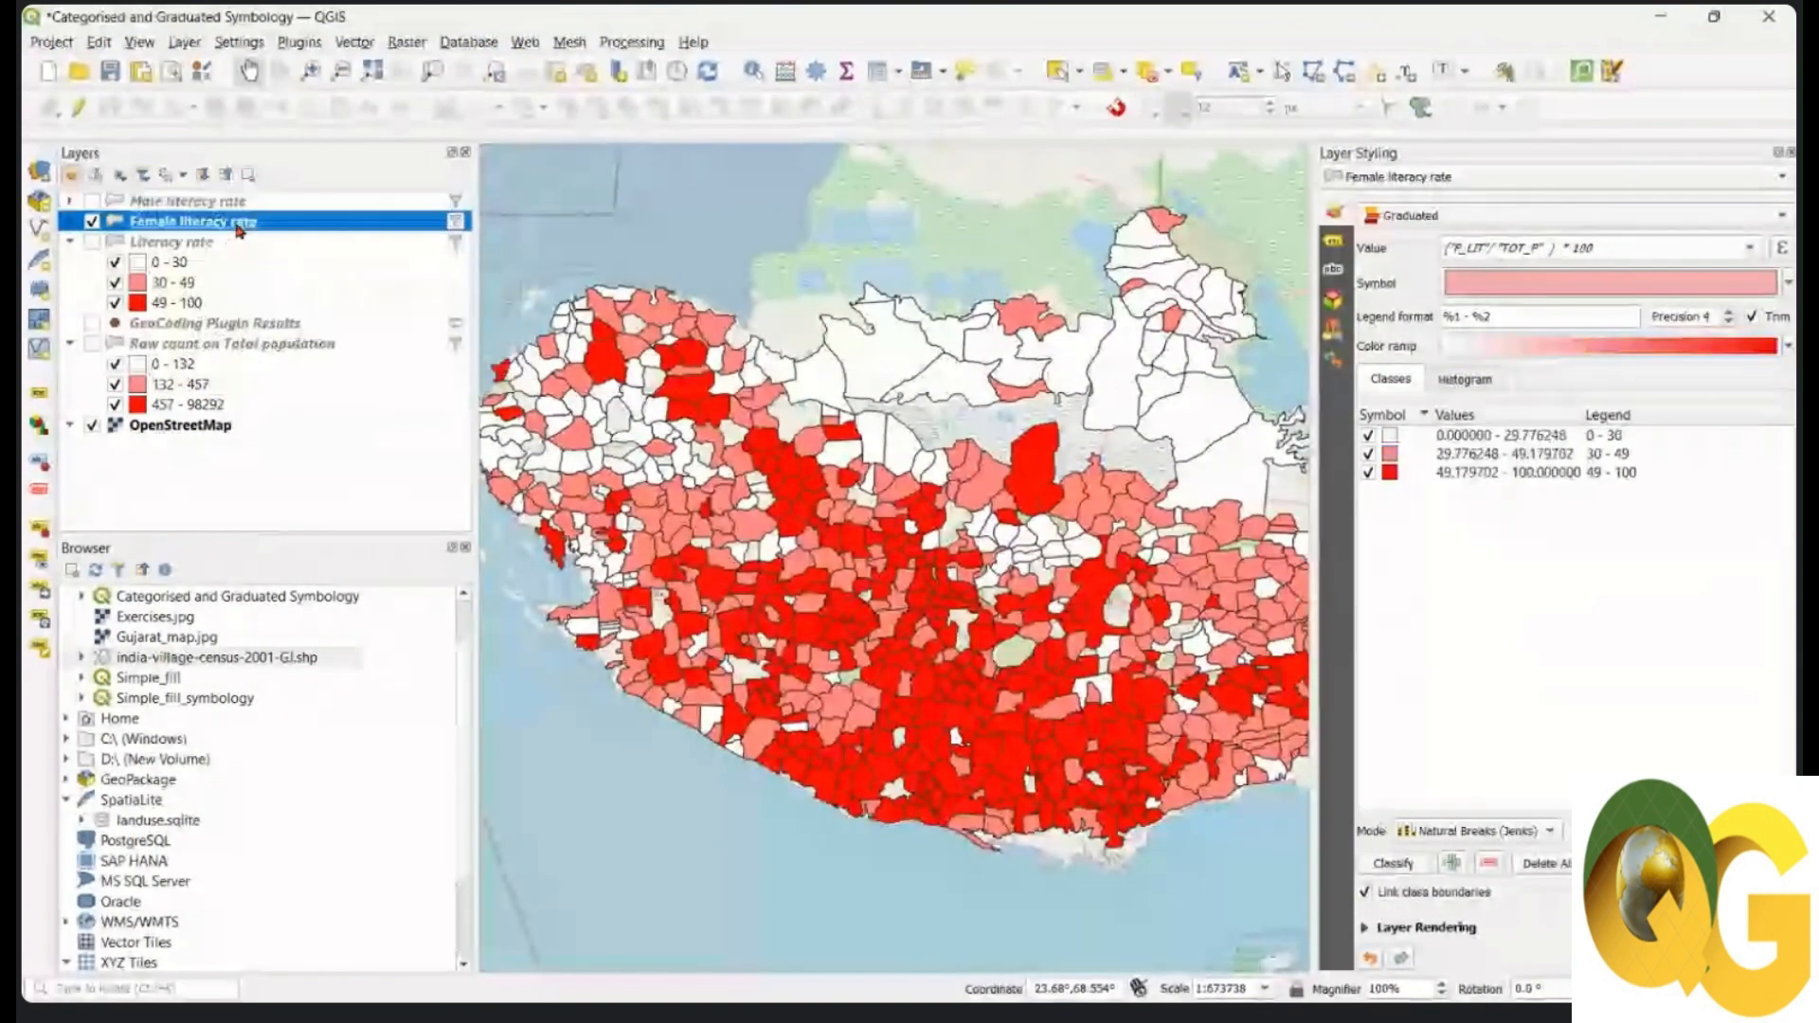
left_click(1781, 248)
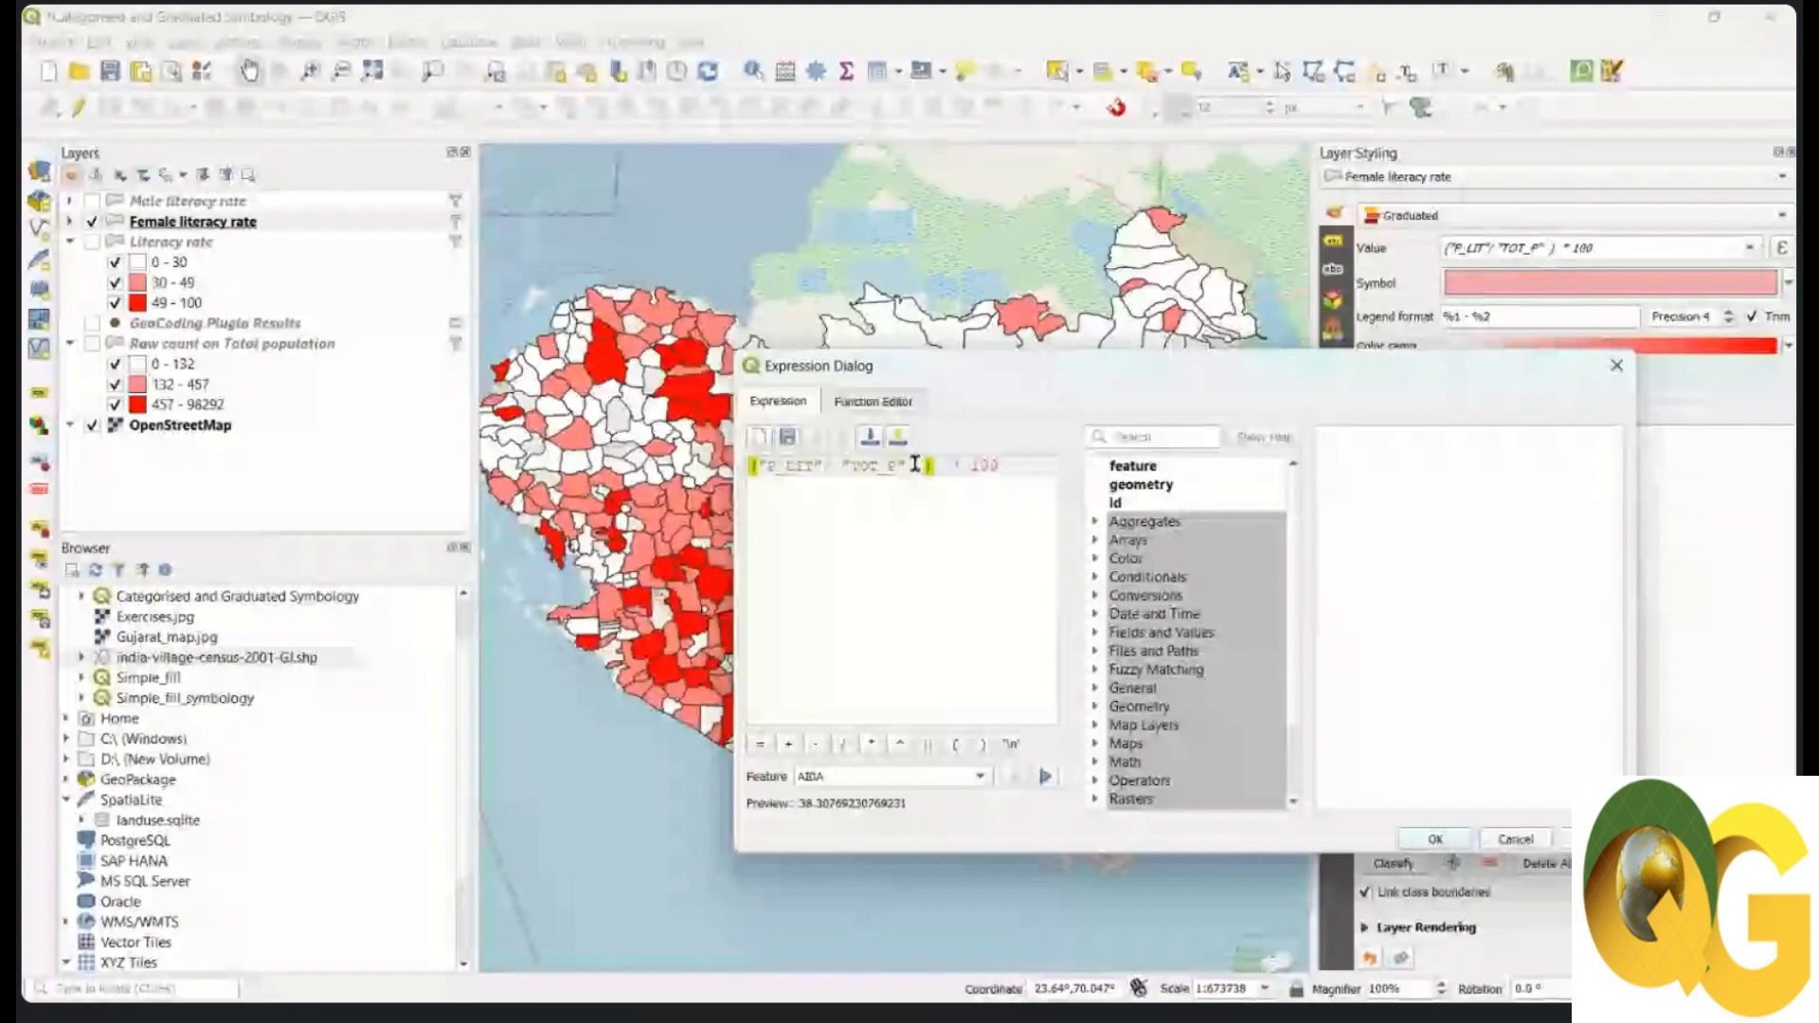
left_click_drag(905, 465, 758, 465)
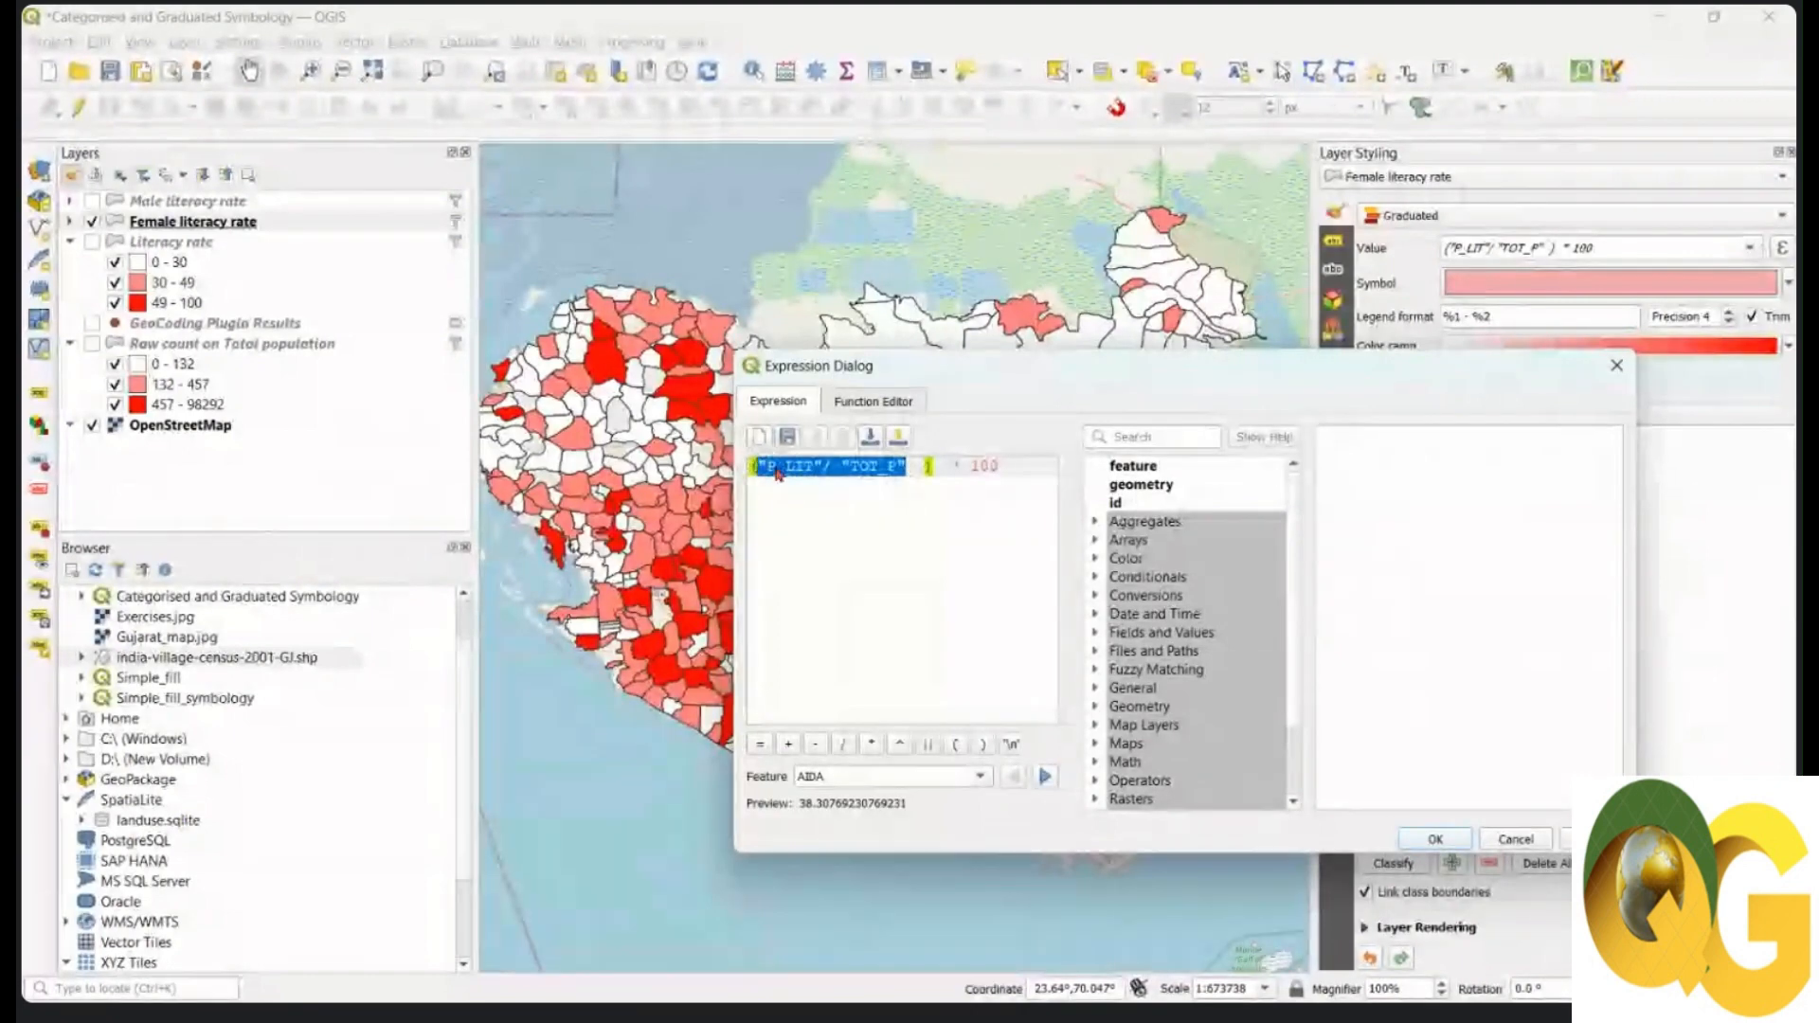
key("BackSpace")
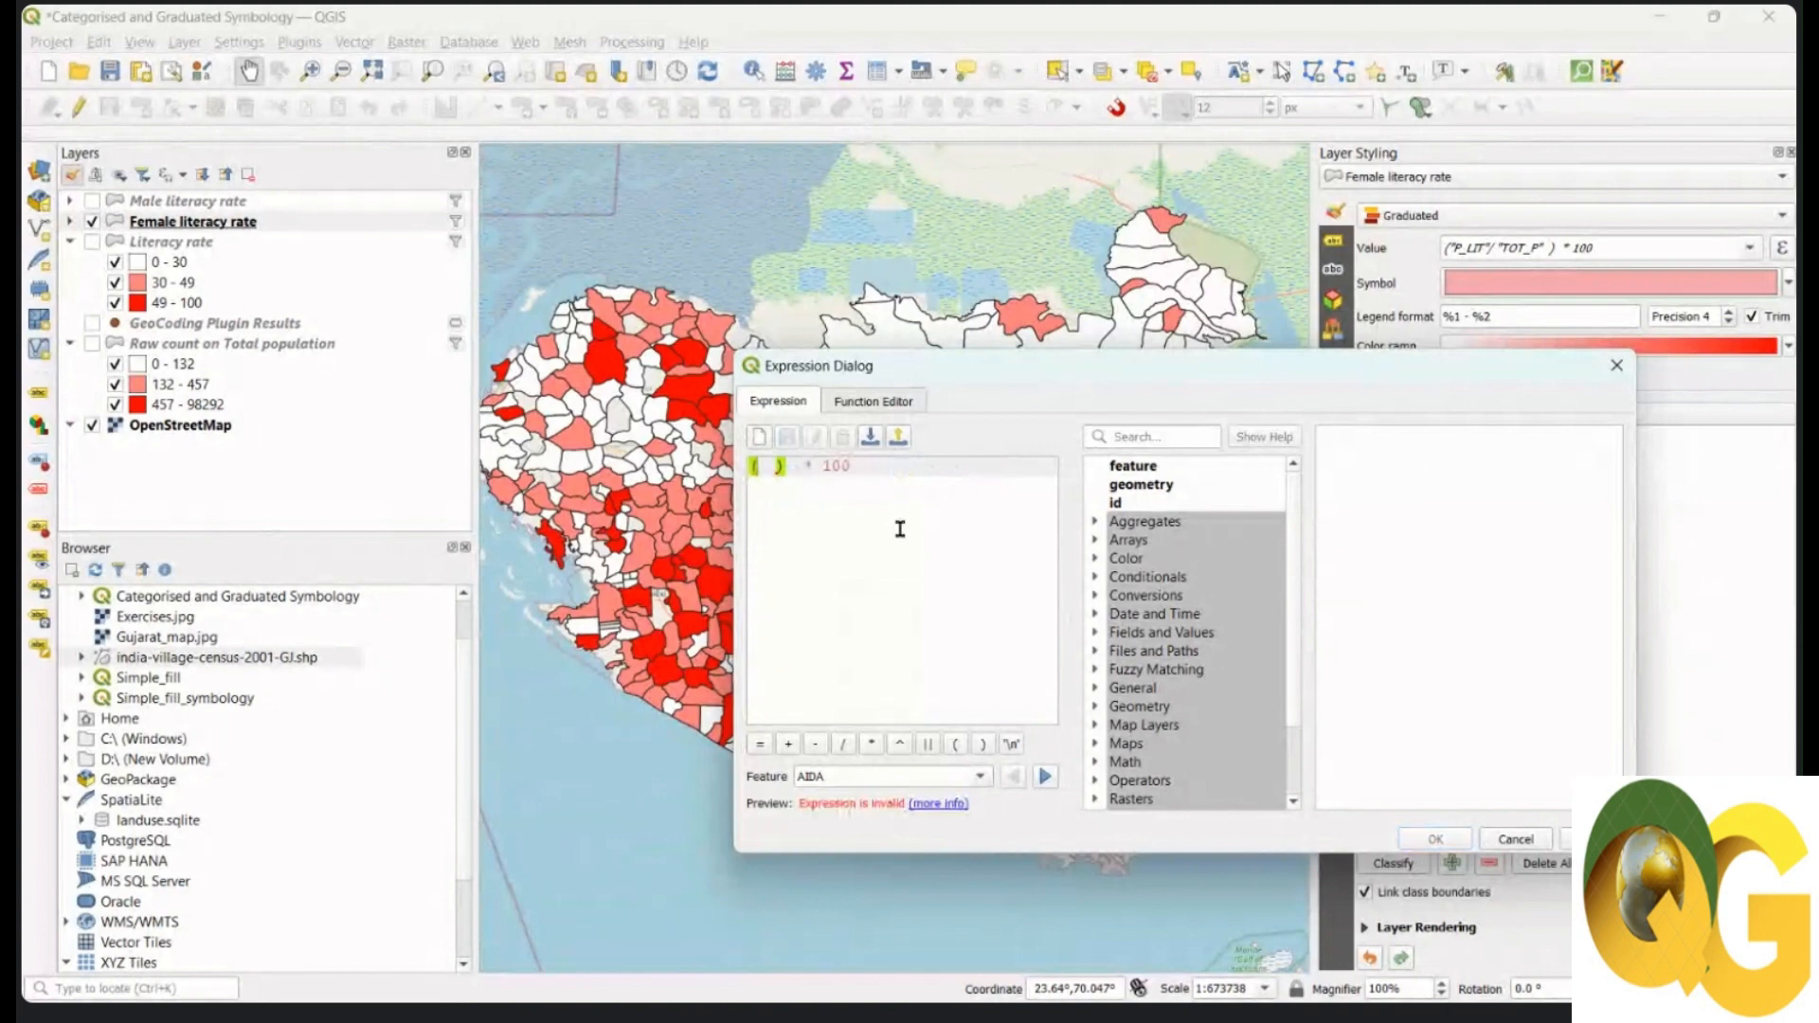
left_click(1096, 633)
scroll(1154, 687, "down", 5)
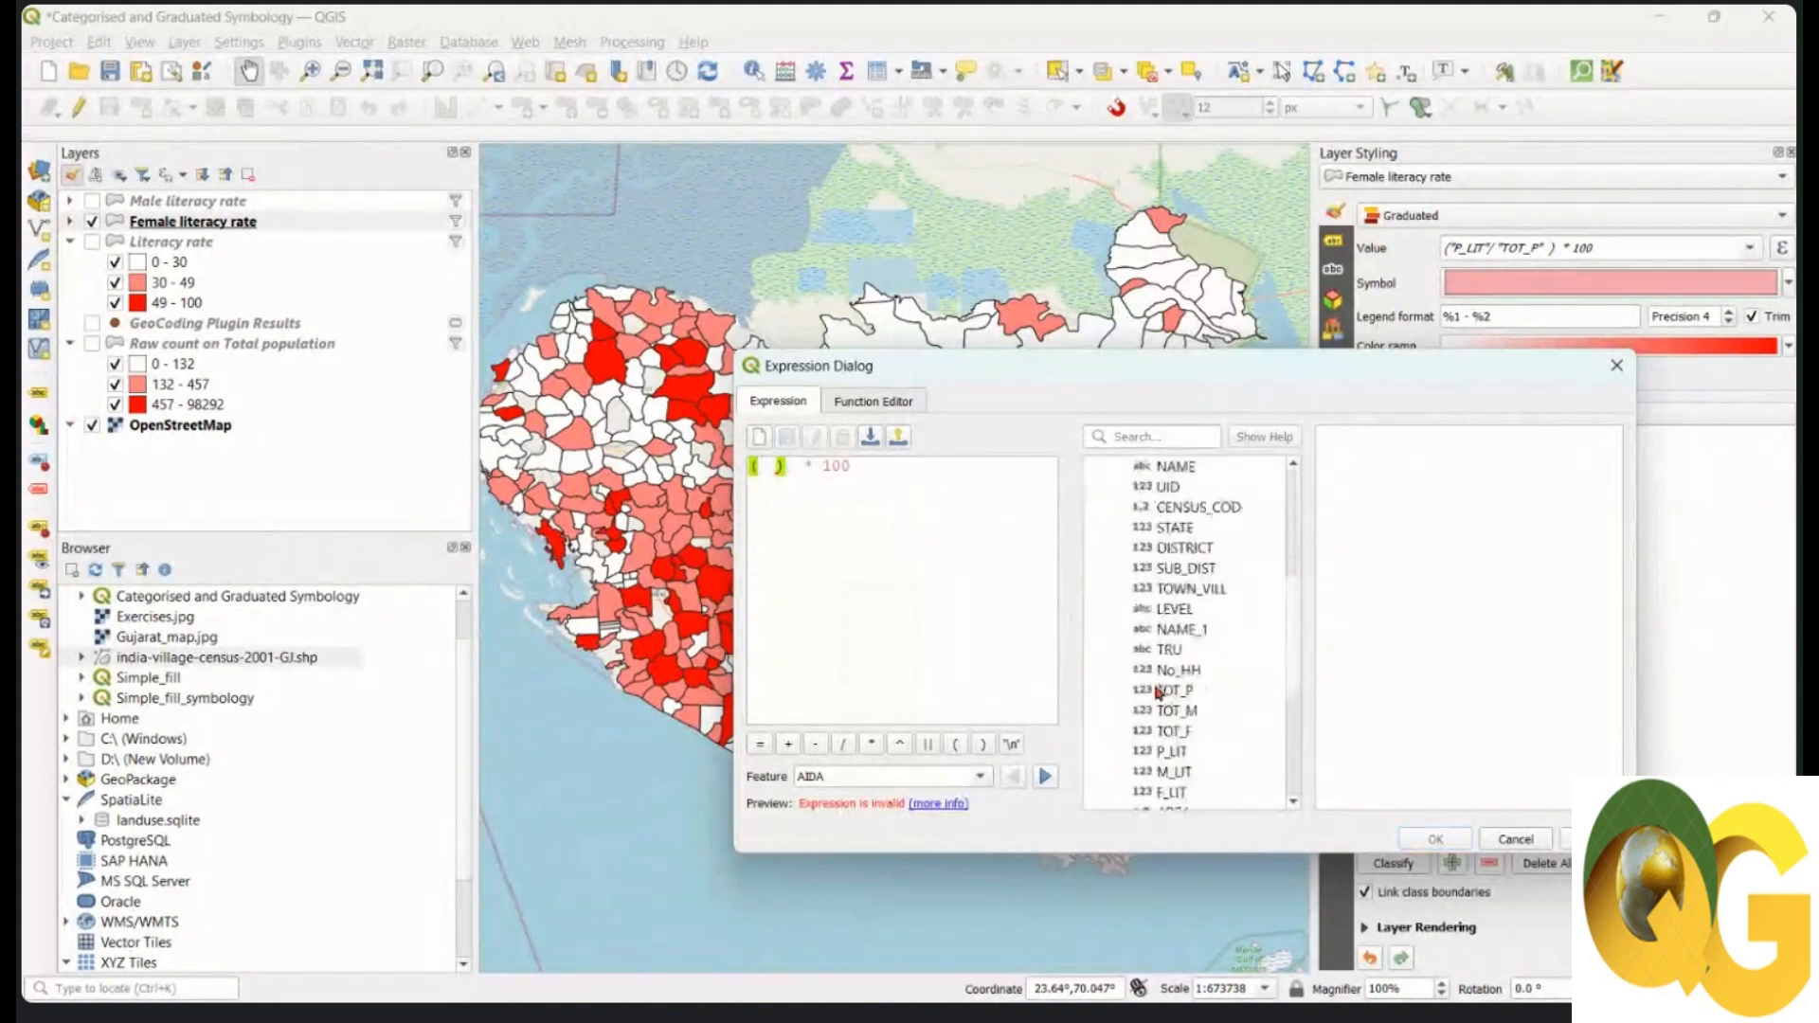
scroll(1157, 693, "down", 1)
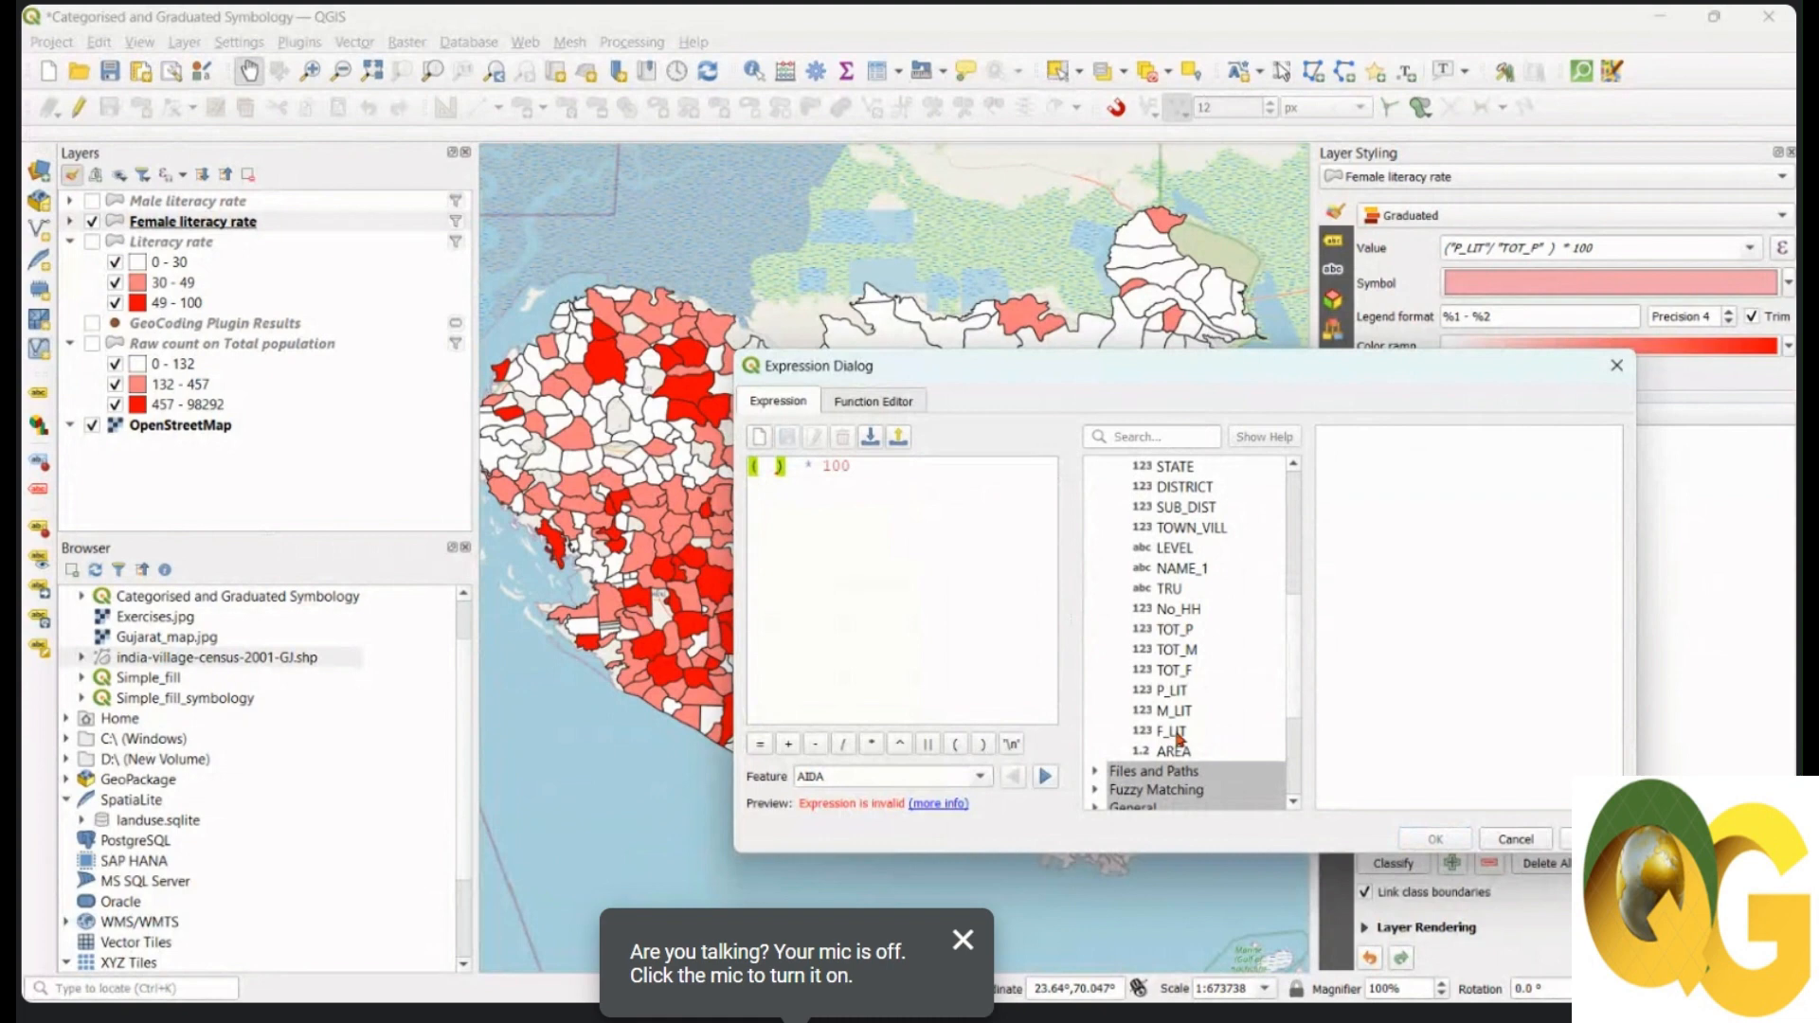
double_click(1175, 732)
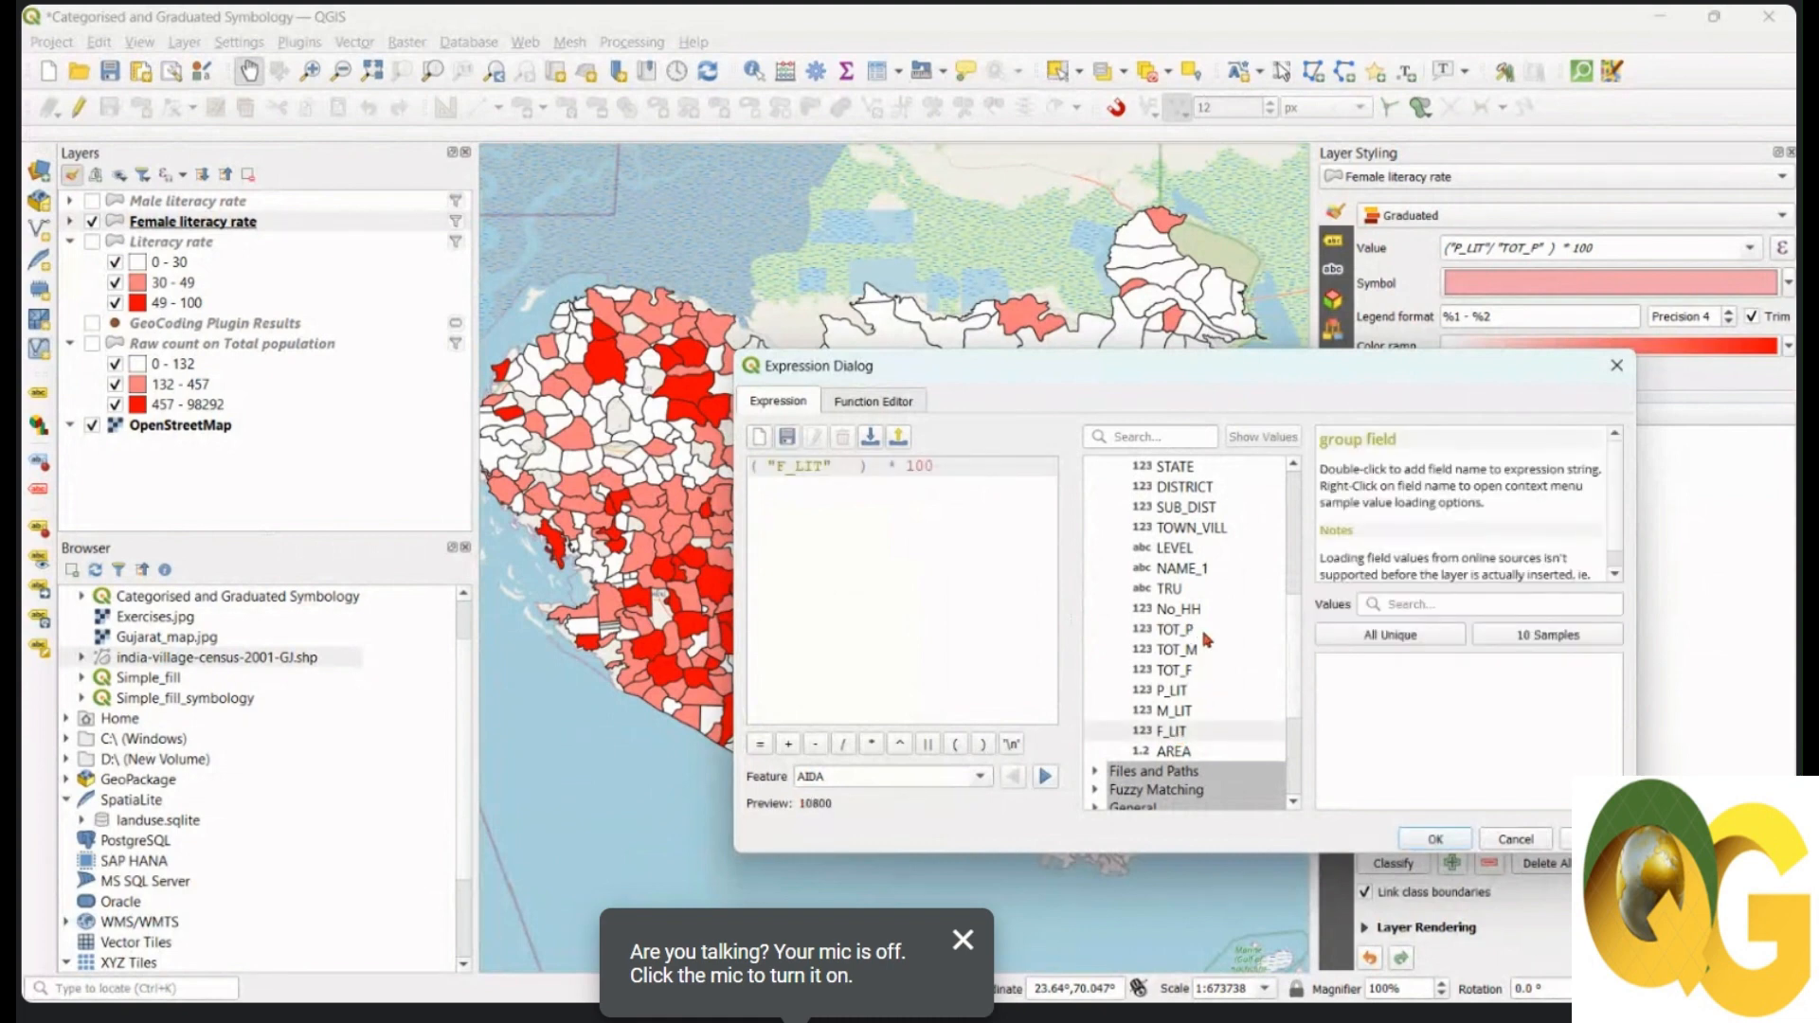
left_click(845, 744)
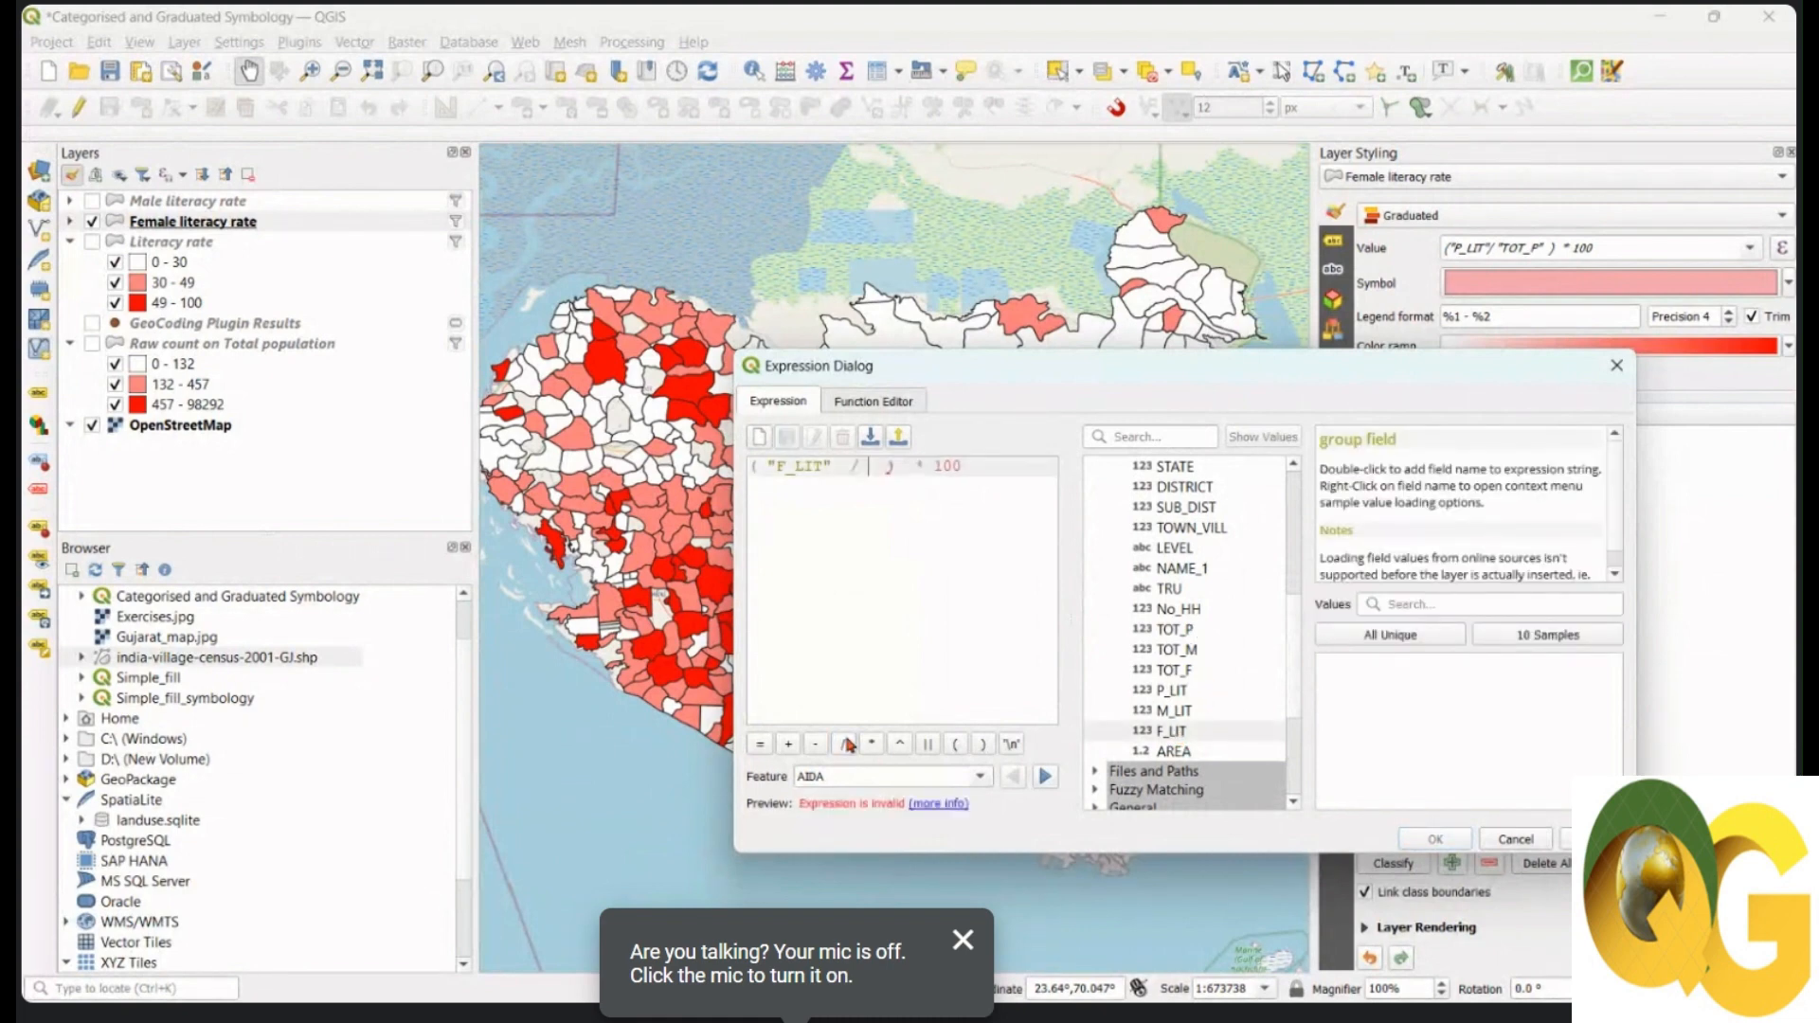
double_click(1180, 673)
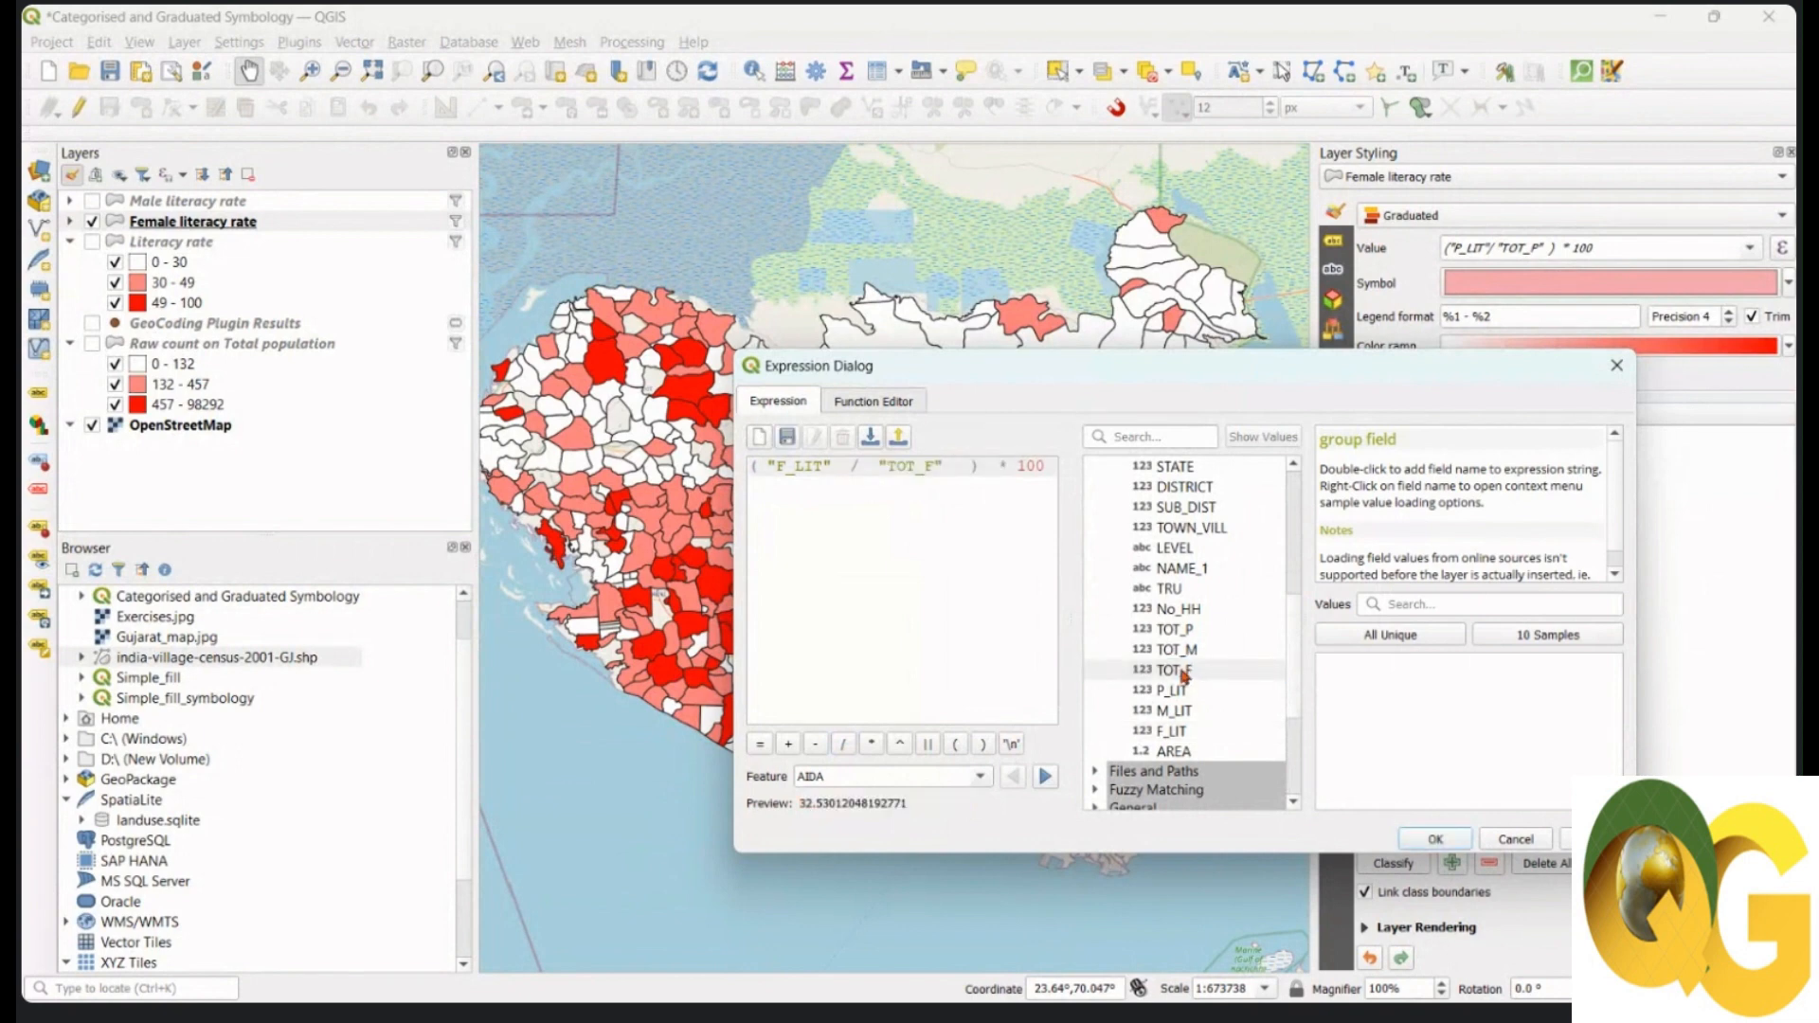
key("Delete")
left_click(1435, 839)
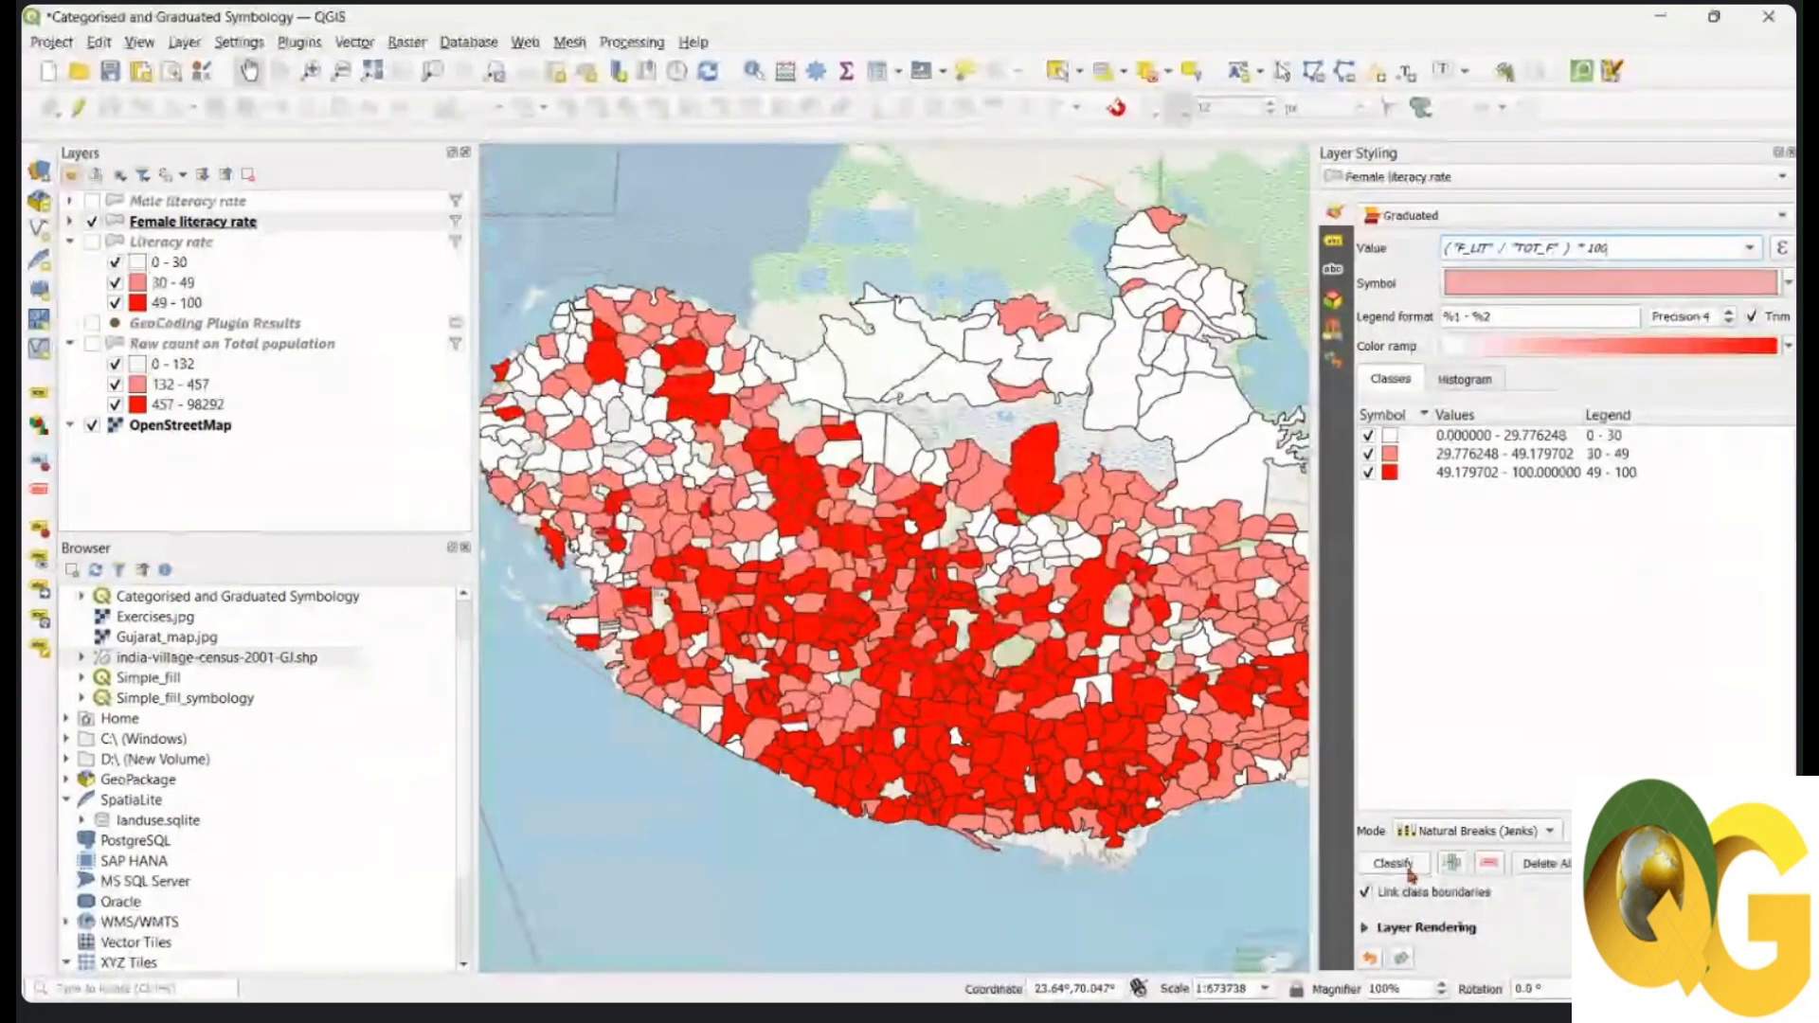
Step: Reclassify female literacy into 0–22, 22–41 and 41–78, trying Reds before settling on Spectral
left_click(1392, 863)
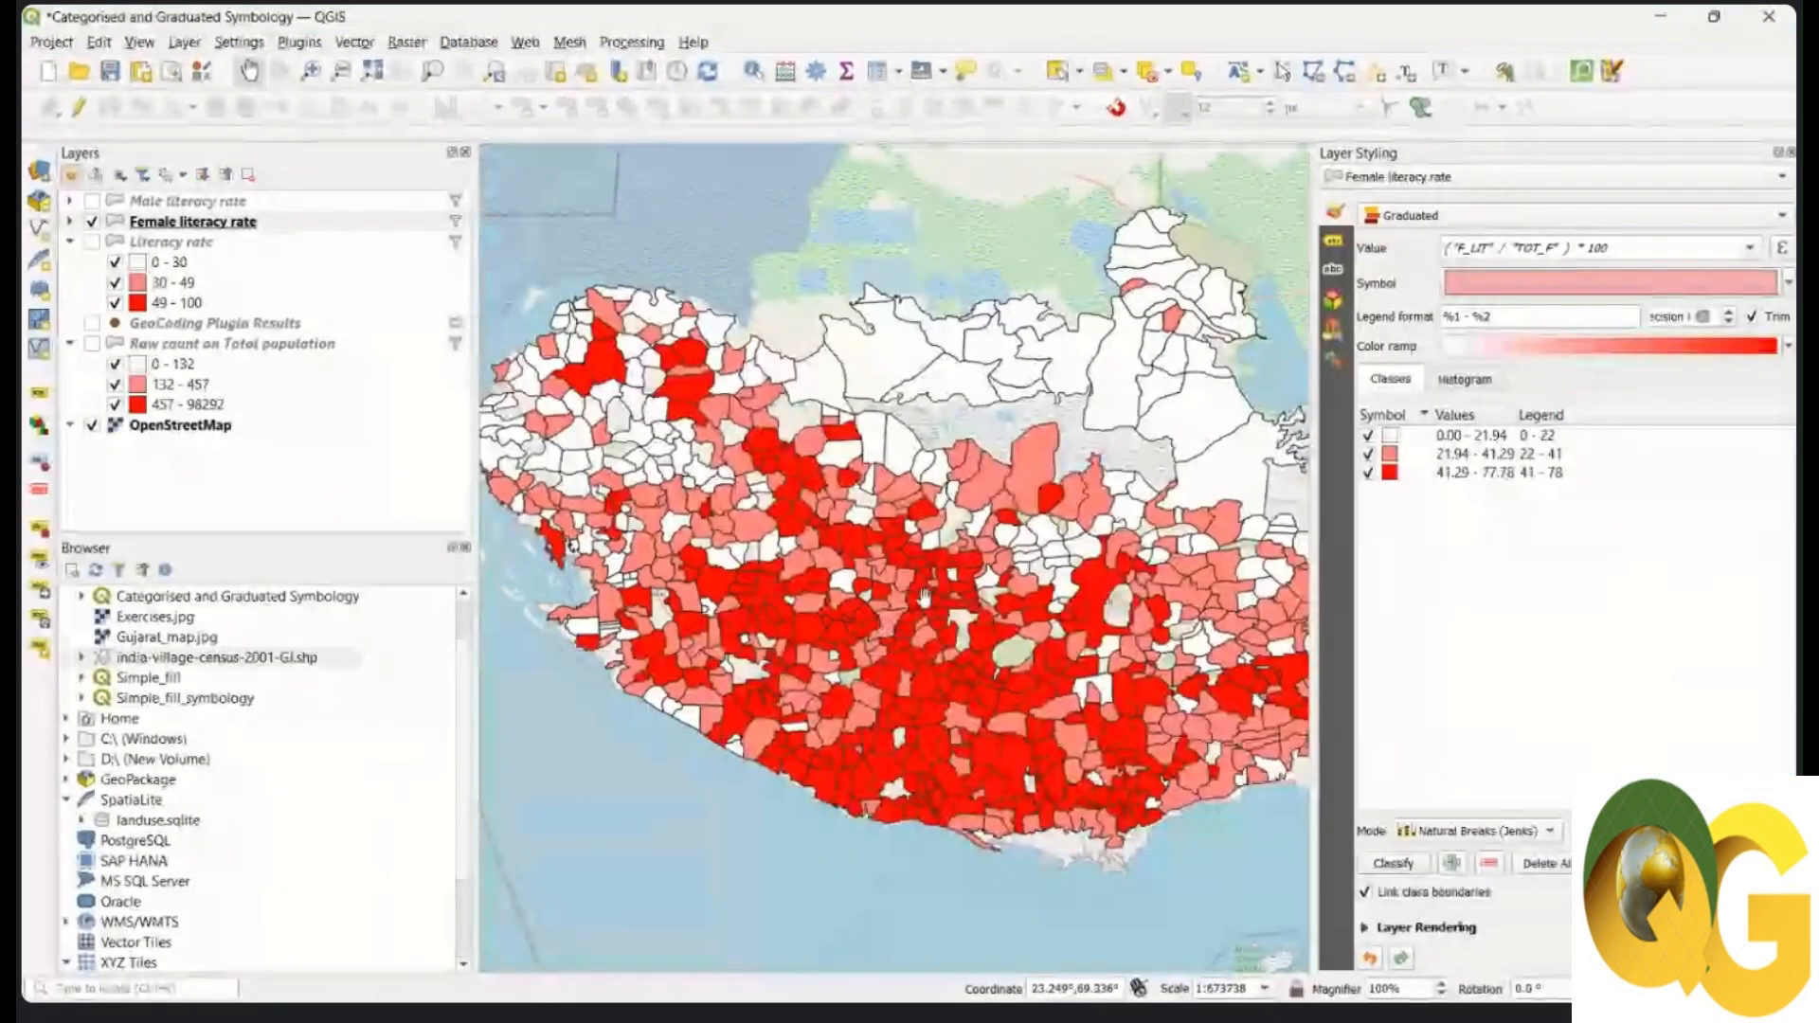
left_click(1788, 351)
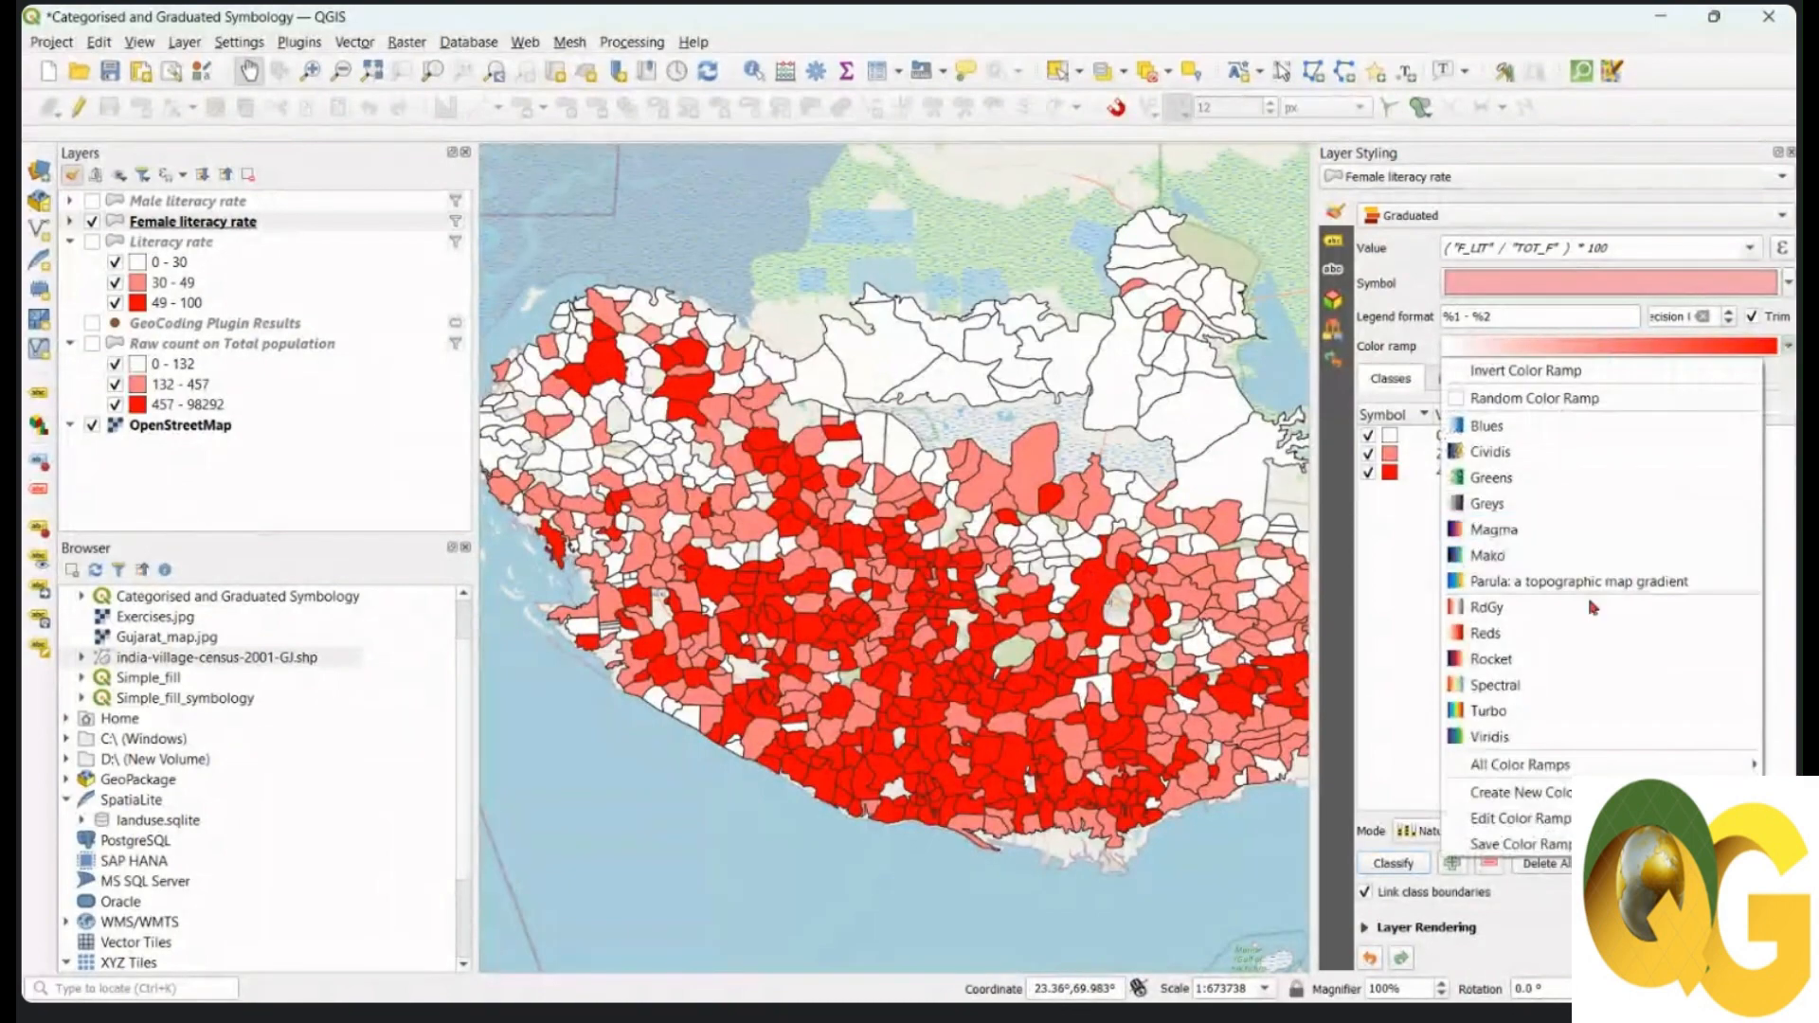
left_click(1575, 633)
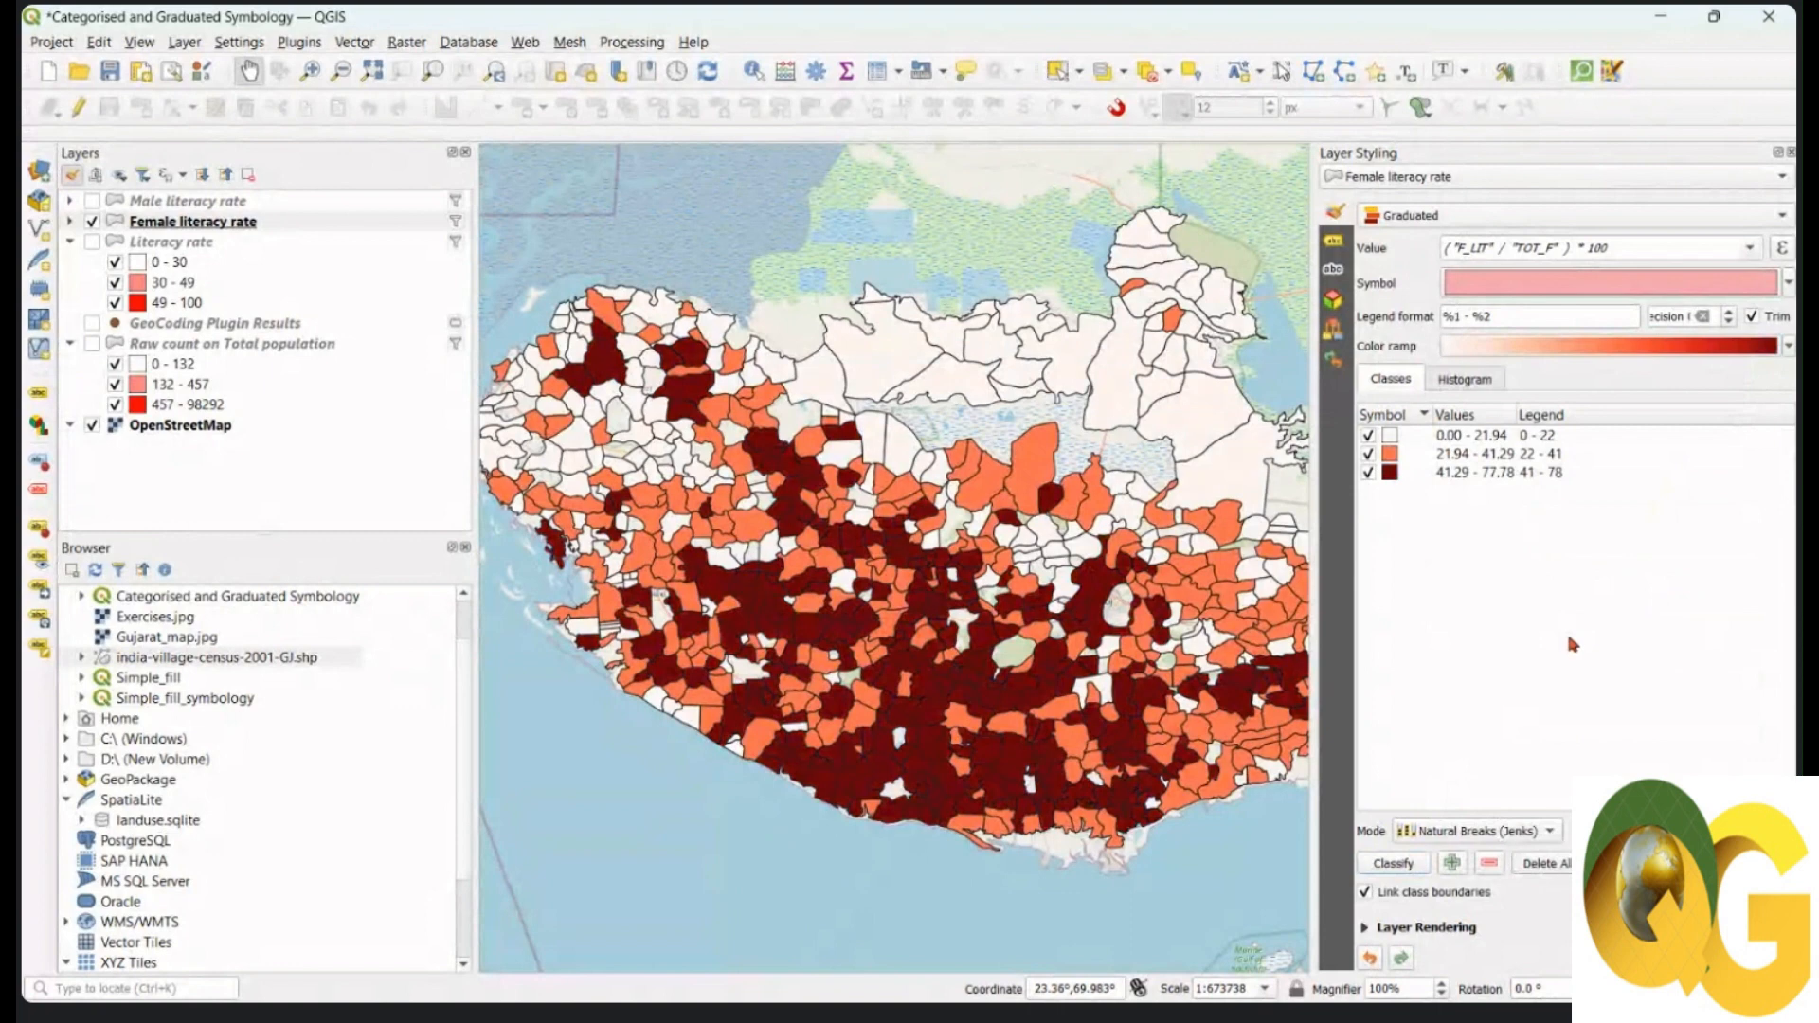
left_click(1789, 347)
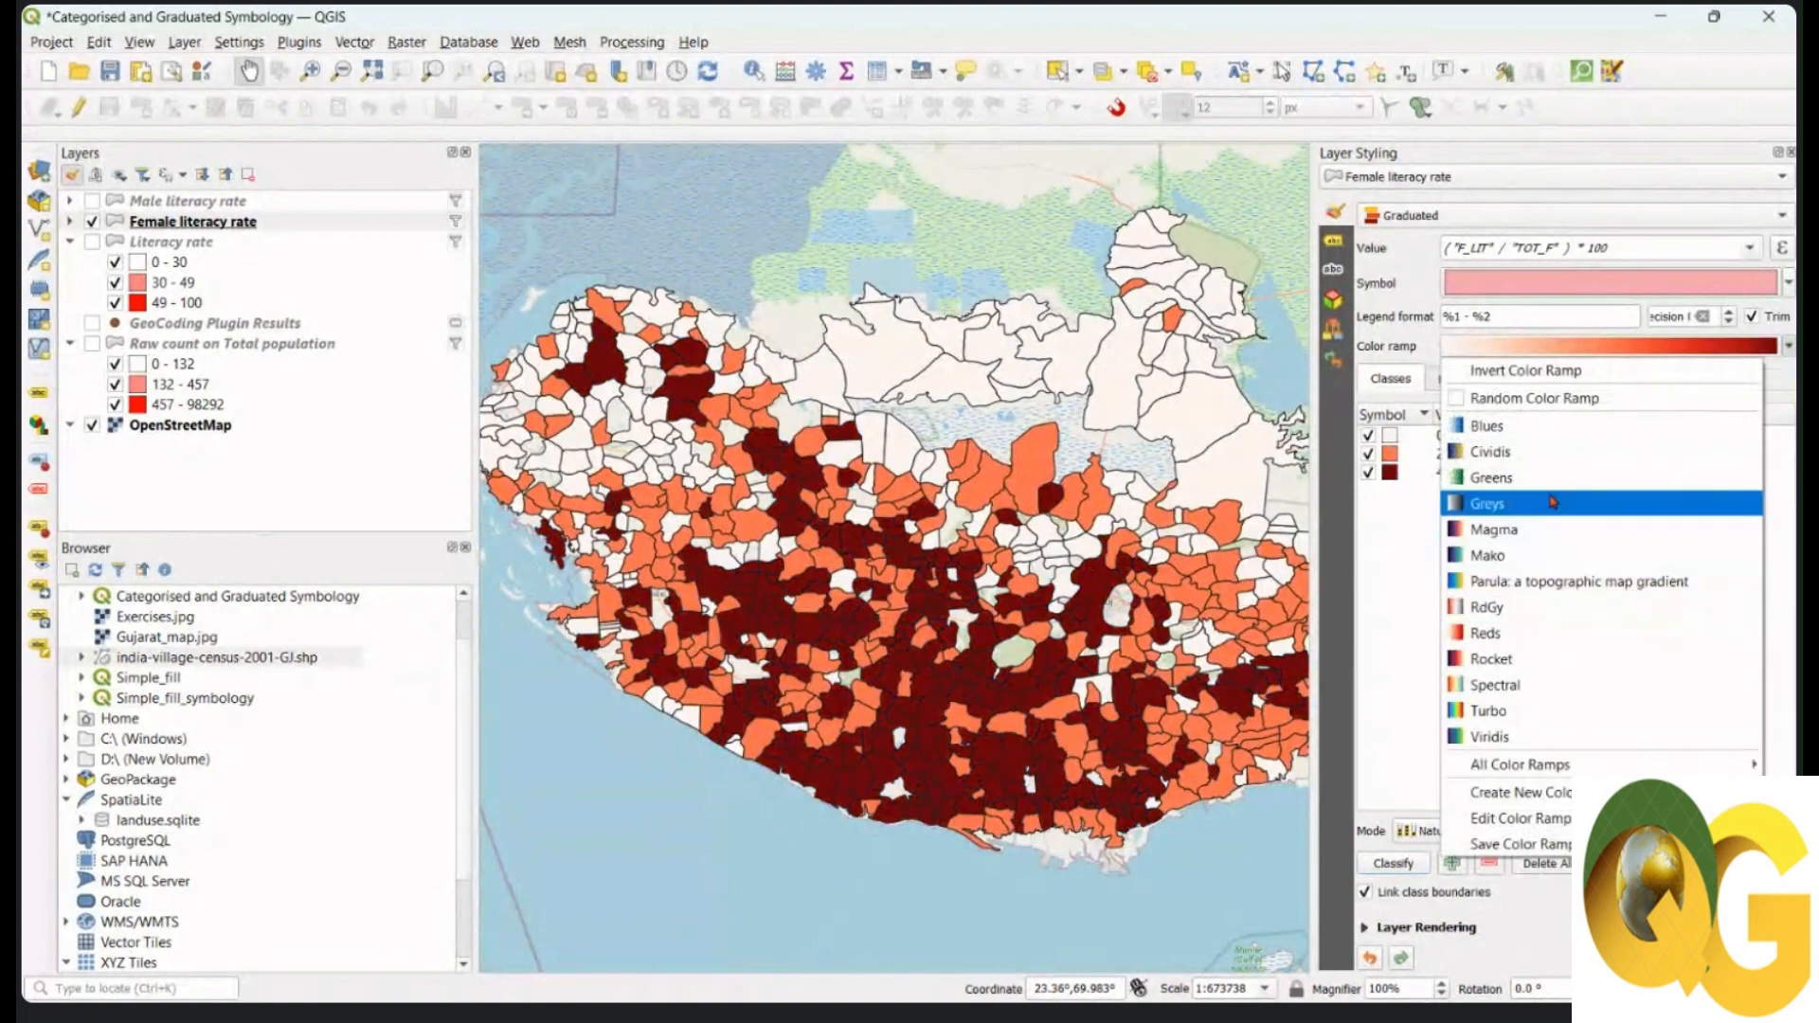
left_click(1538, 686)
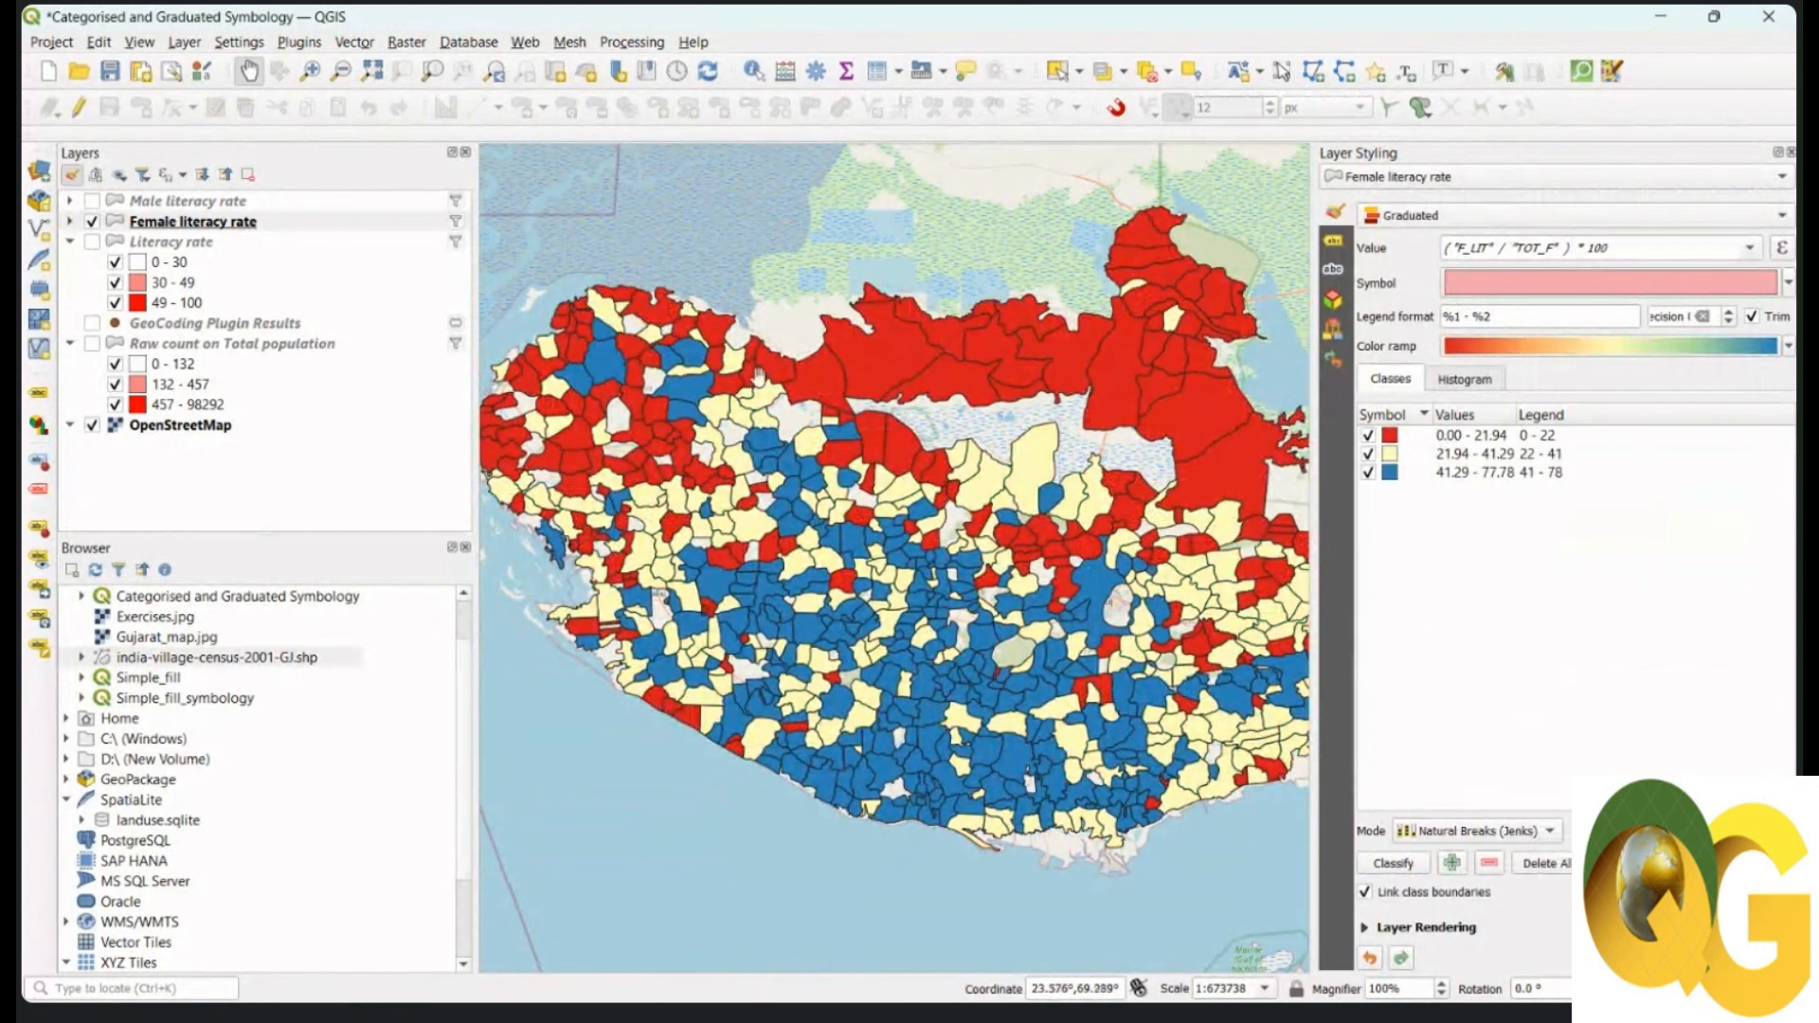
Step: Collapse Literacy rate, expand the Female and Male literacy legends, and switch Male literacy rate back on
left_click(71, 241)
left_click(70, 221)
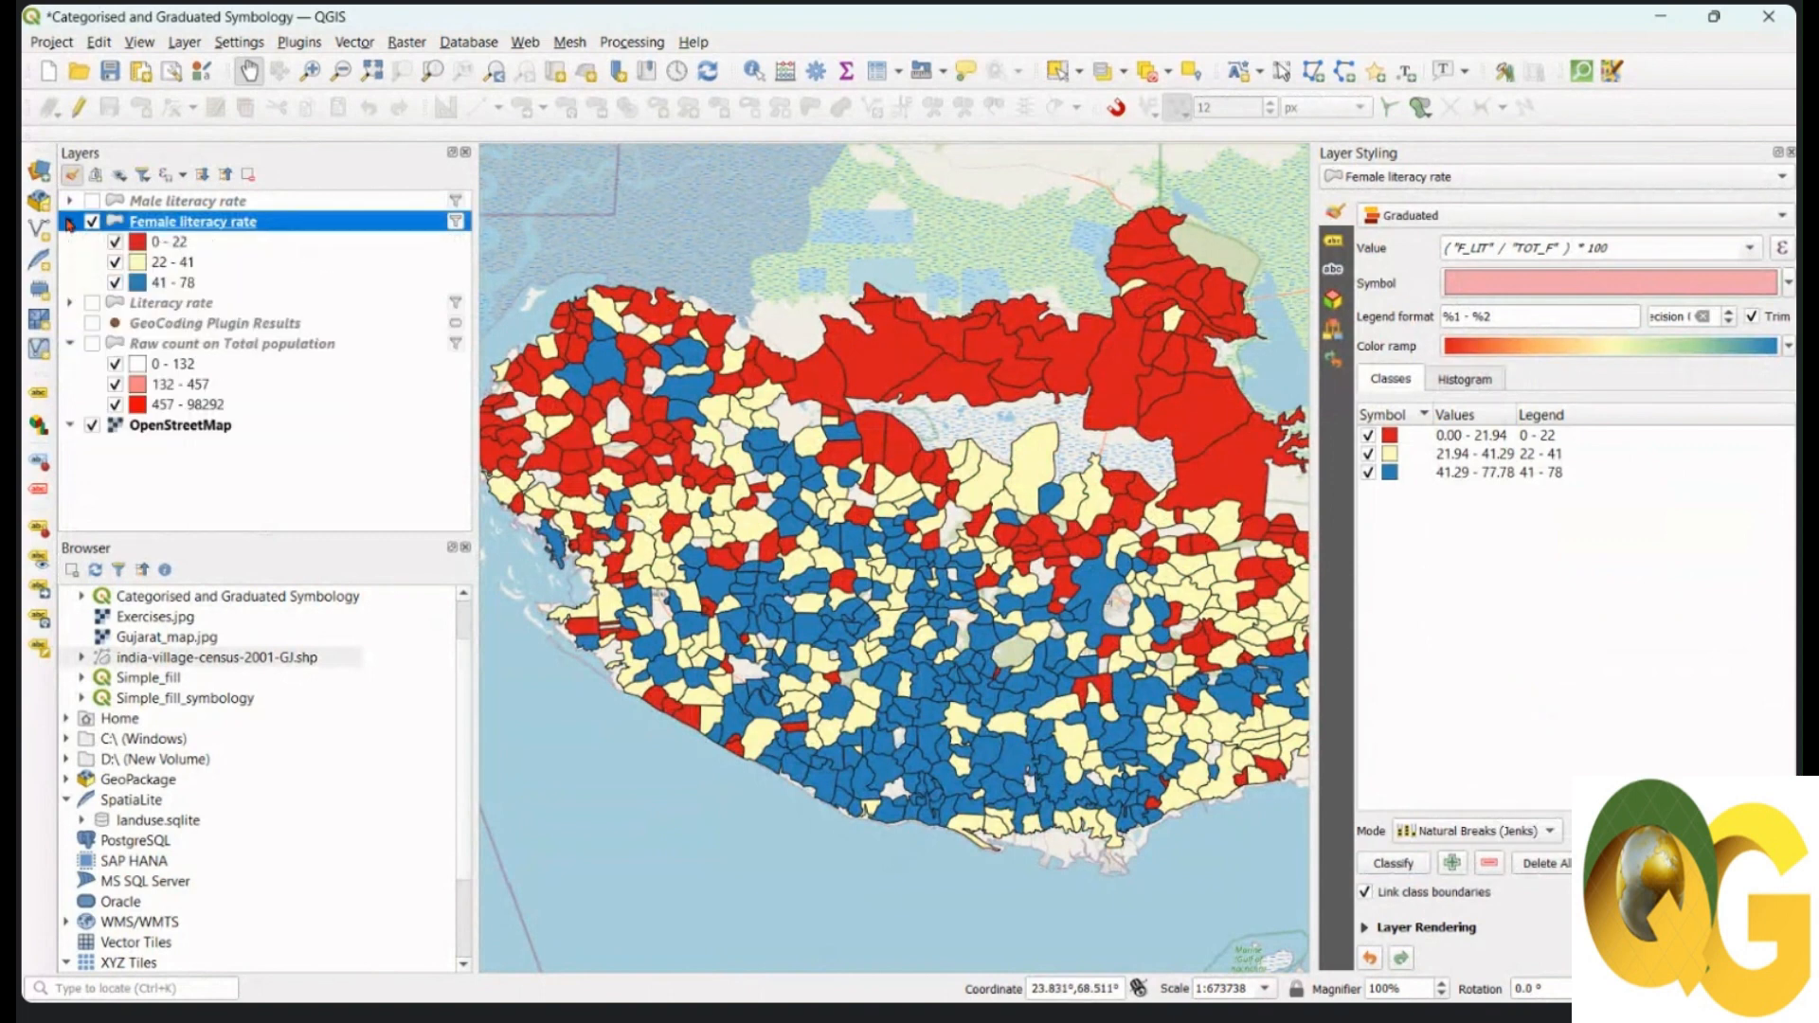
left_click(70, 201)
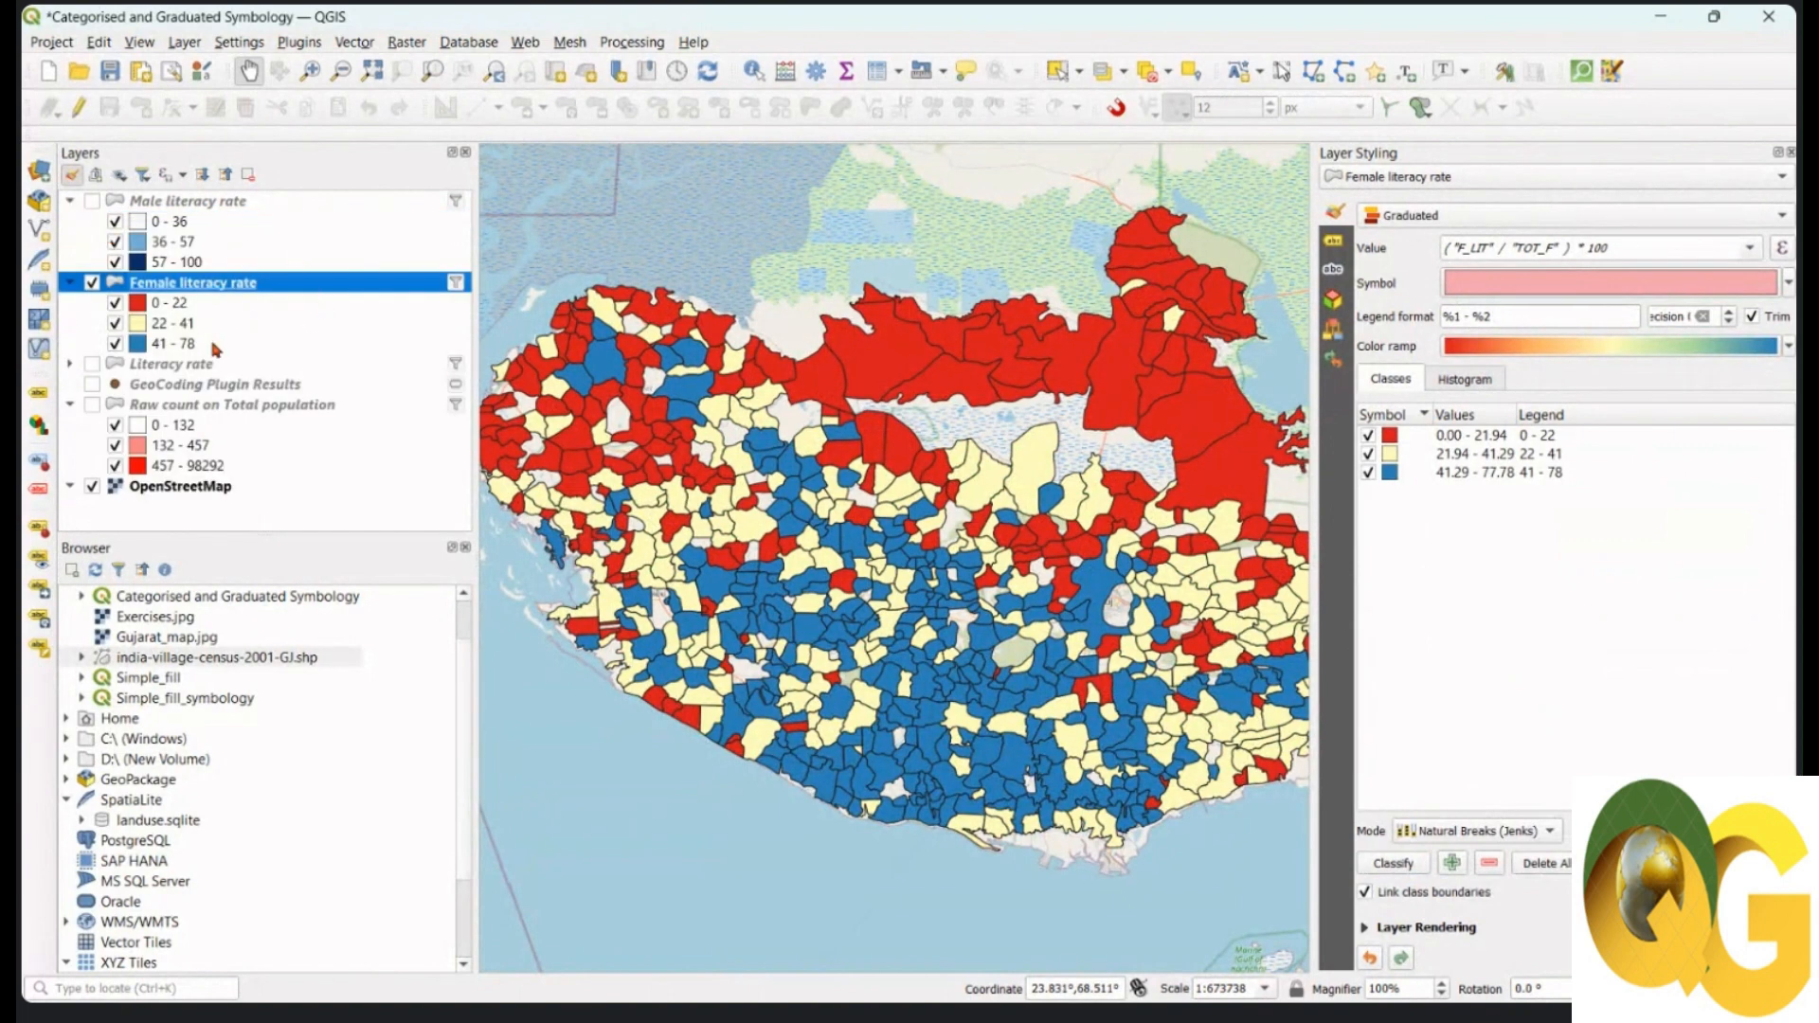
left_click(232, 203)
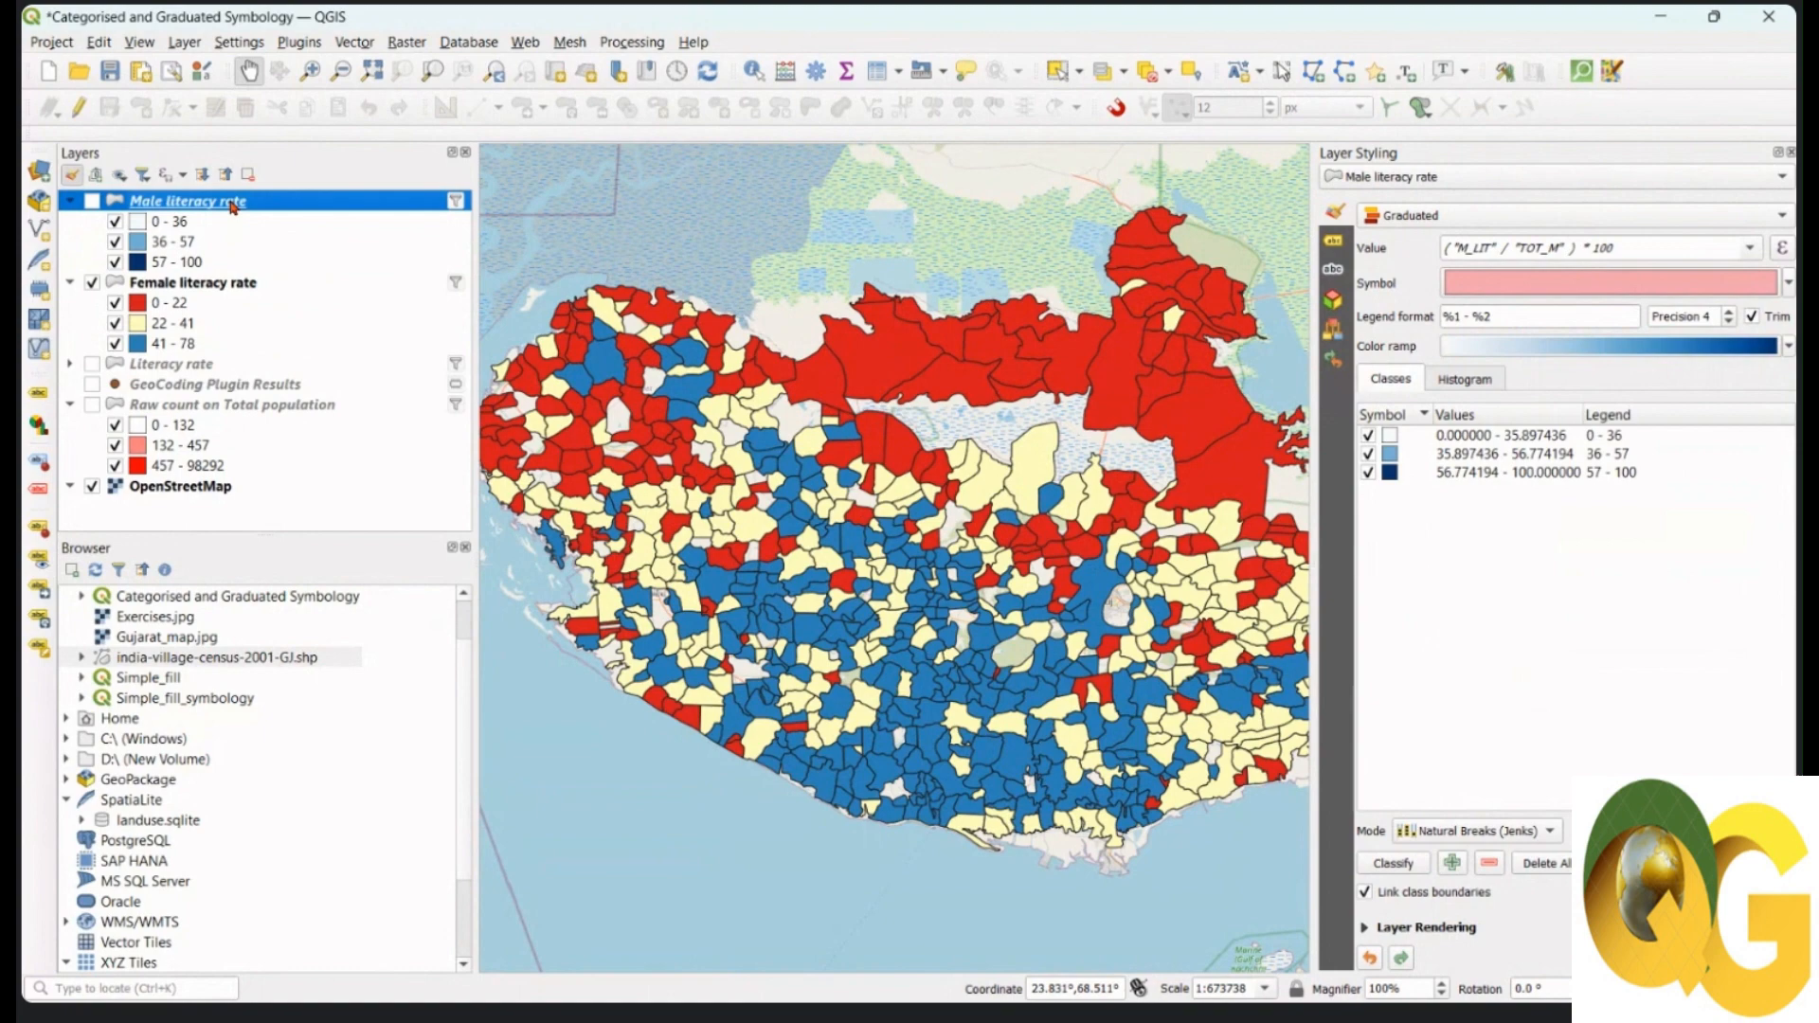
left_click(224, 288)
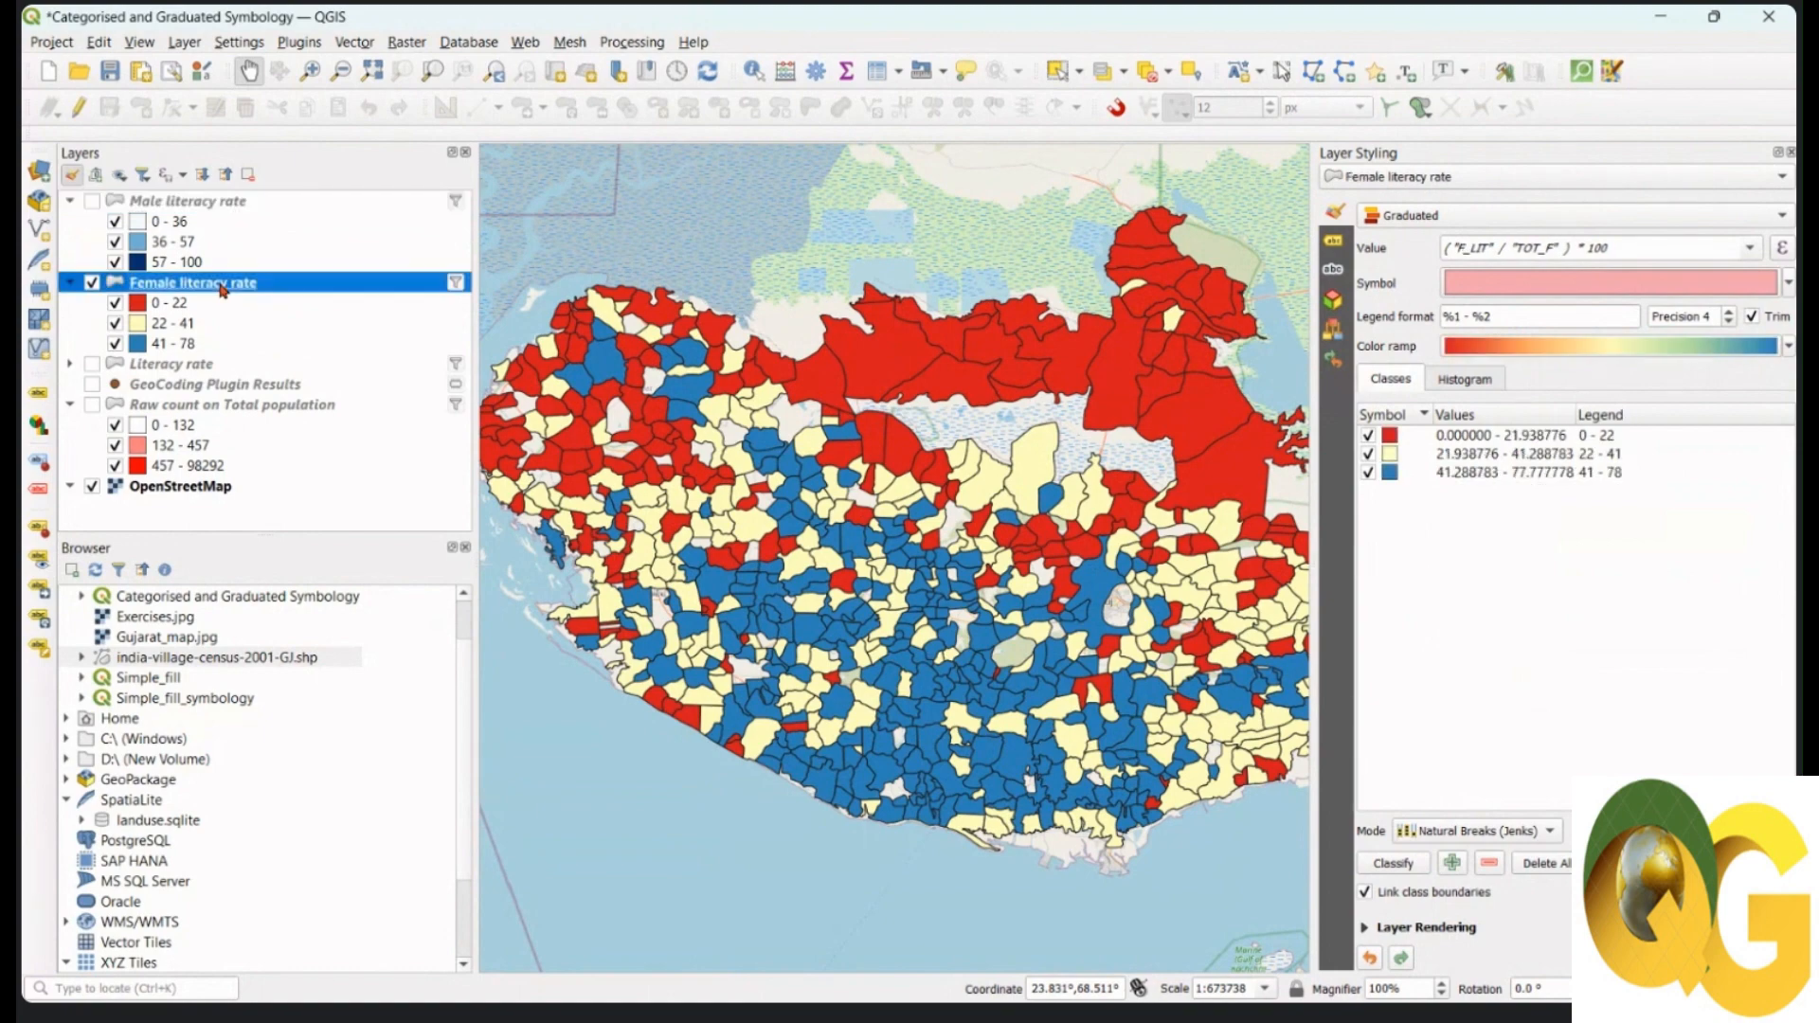
left_click(95, 200)
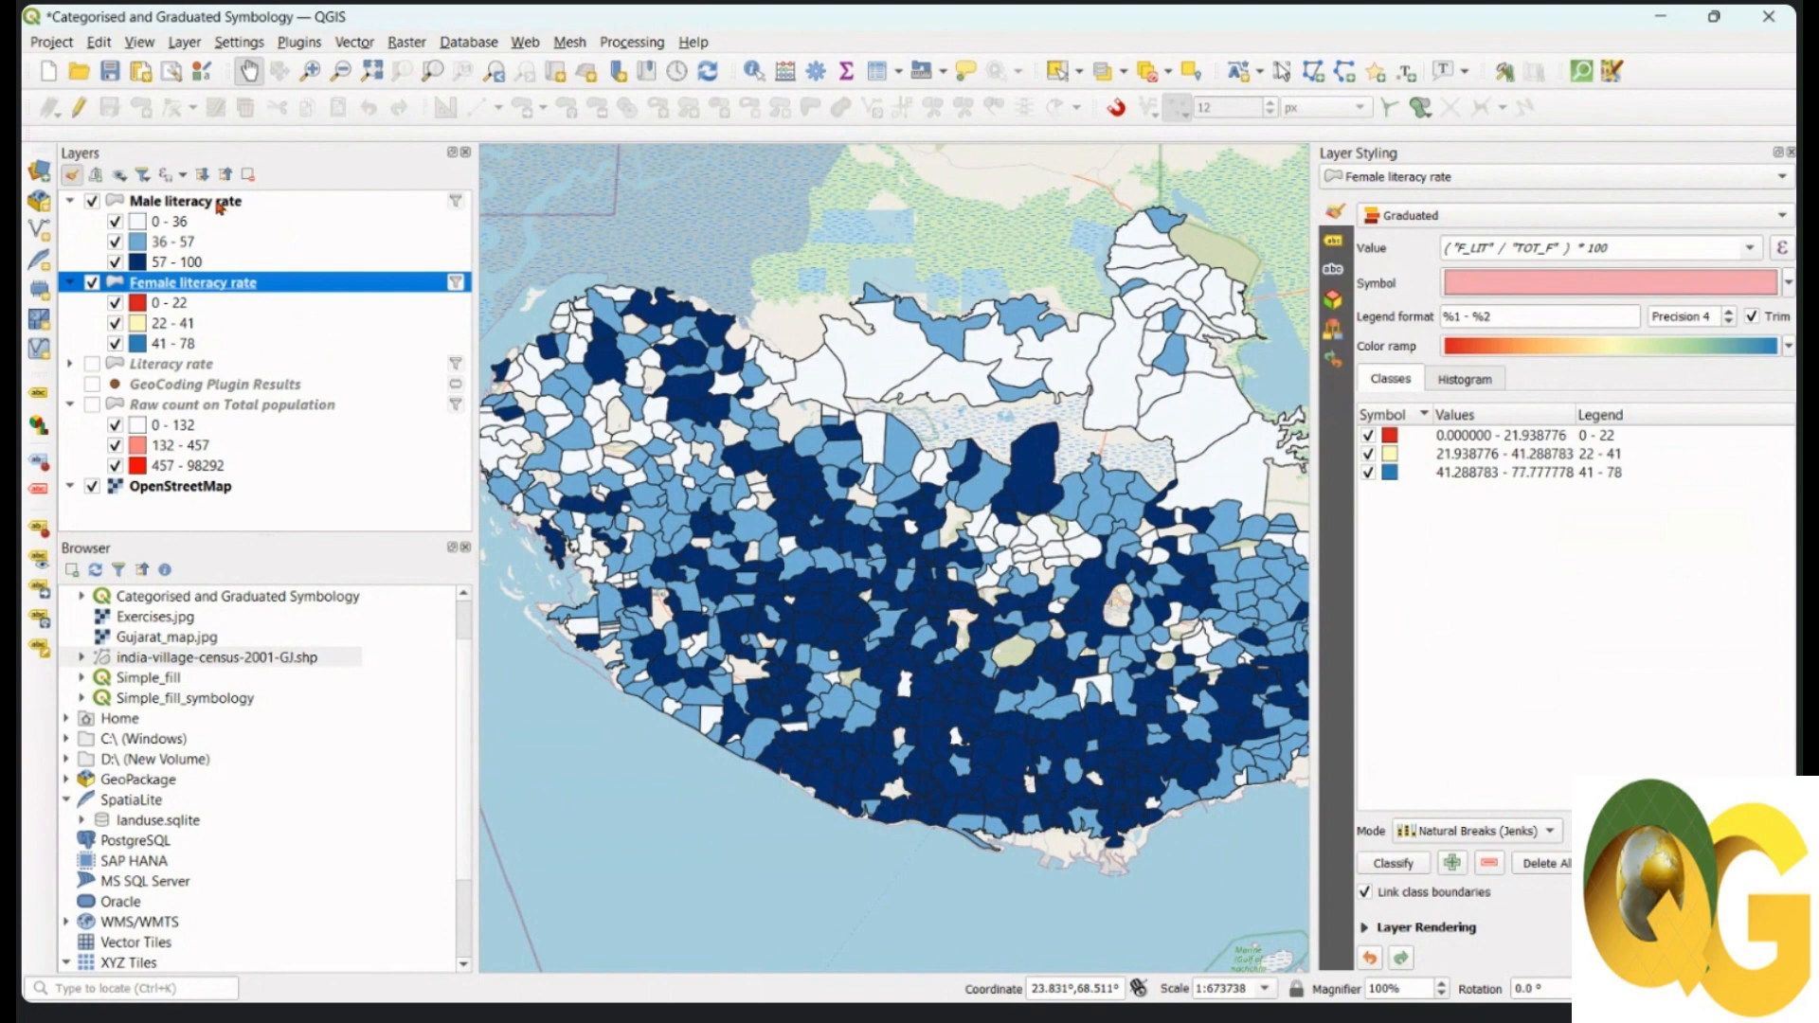
left_click(218, 204)
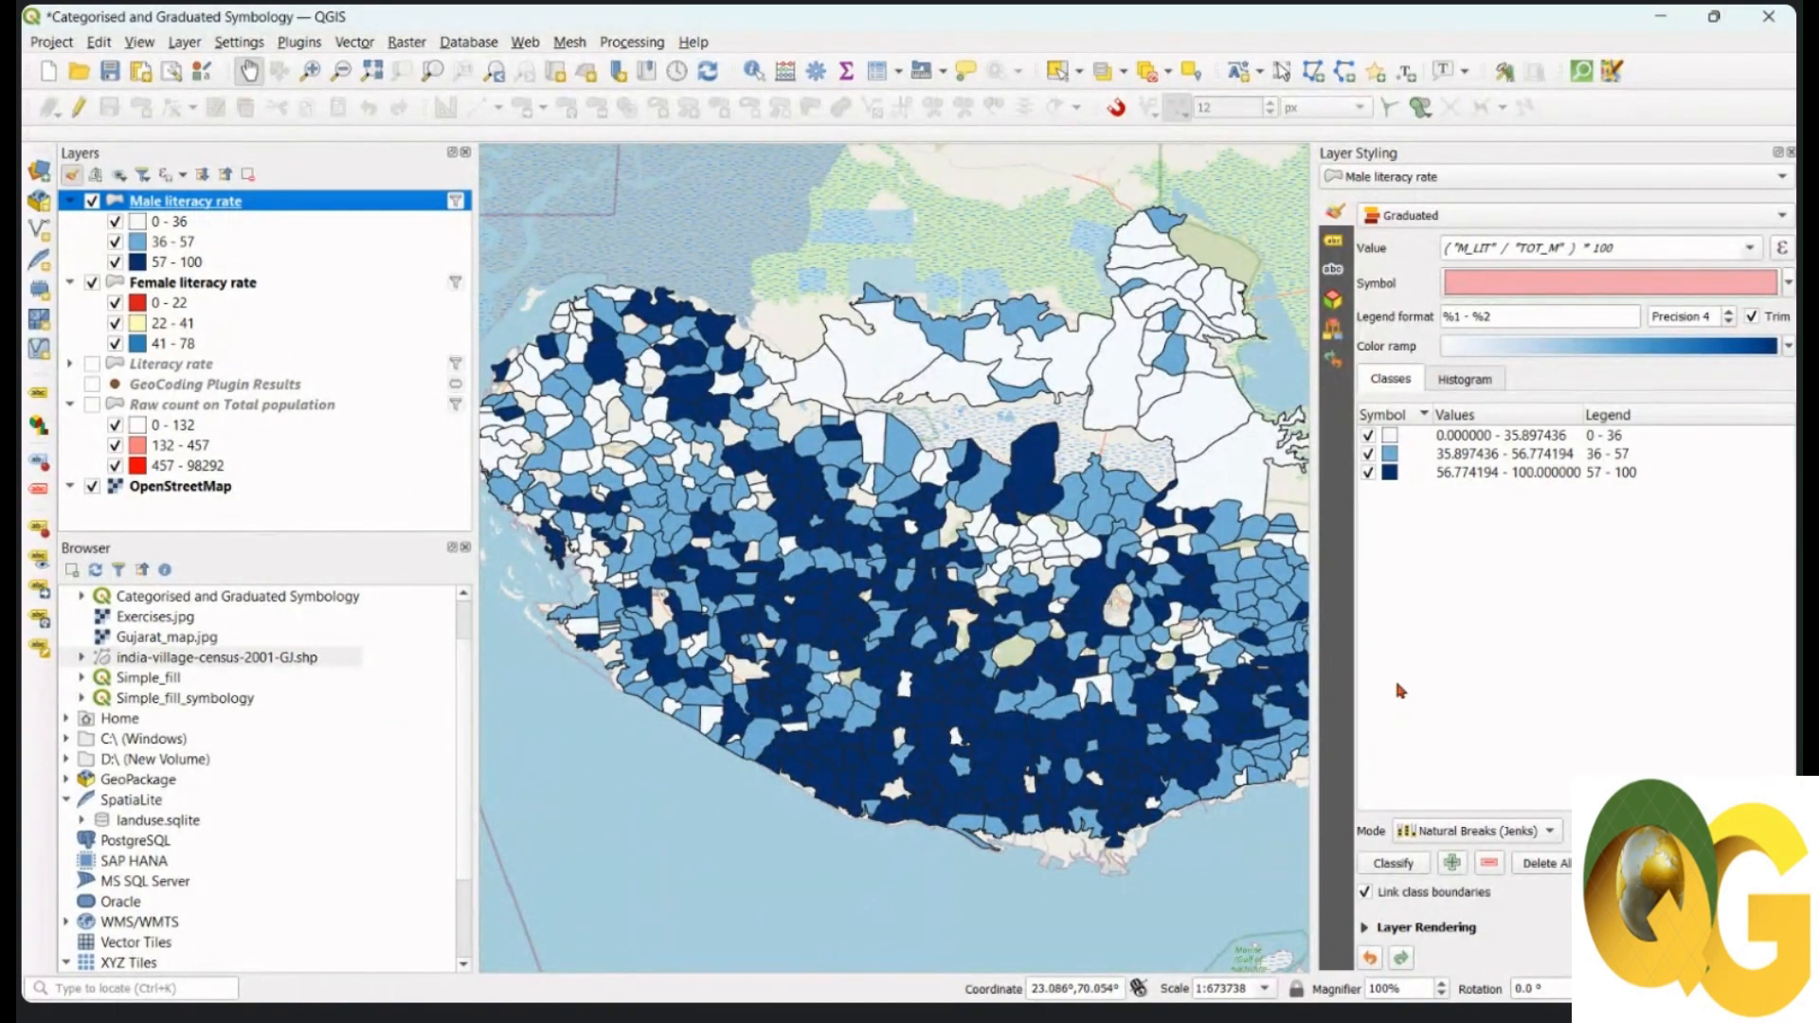
Step: Set Male literacy rate's blending mode to Multiply and hide the OpenStreetMap basemap
left_click(1366, 928)
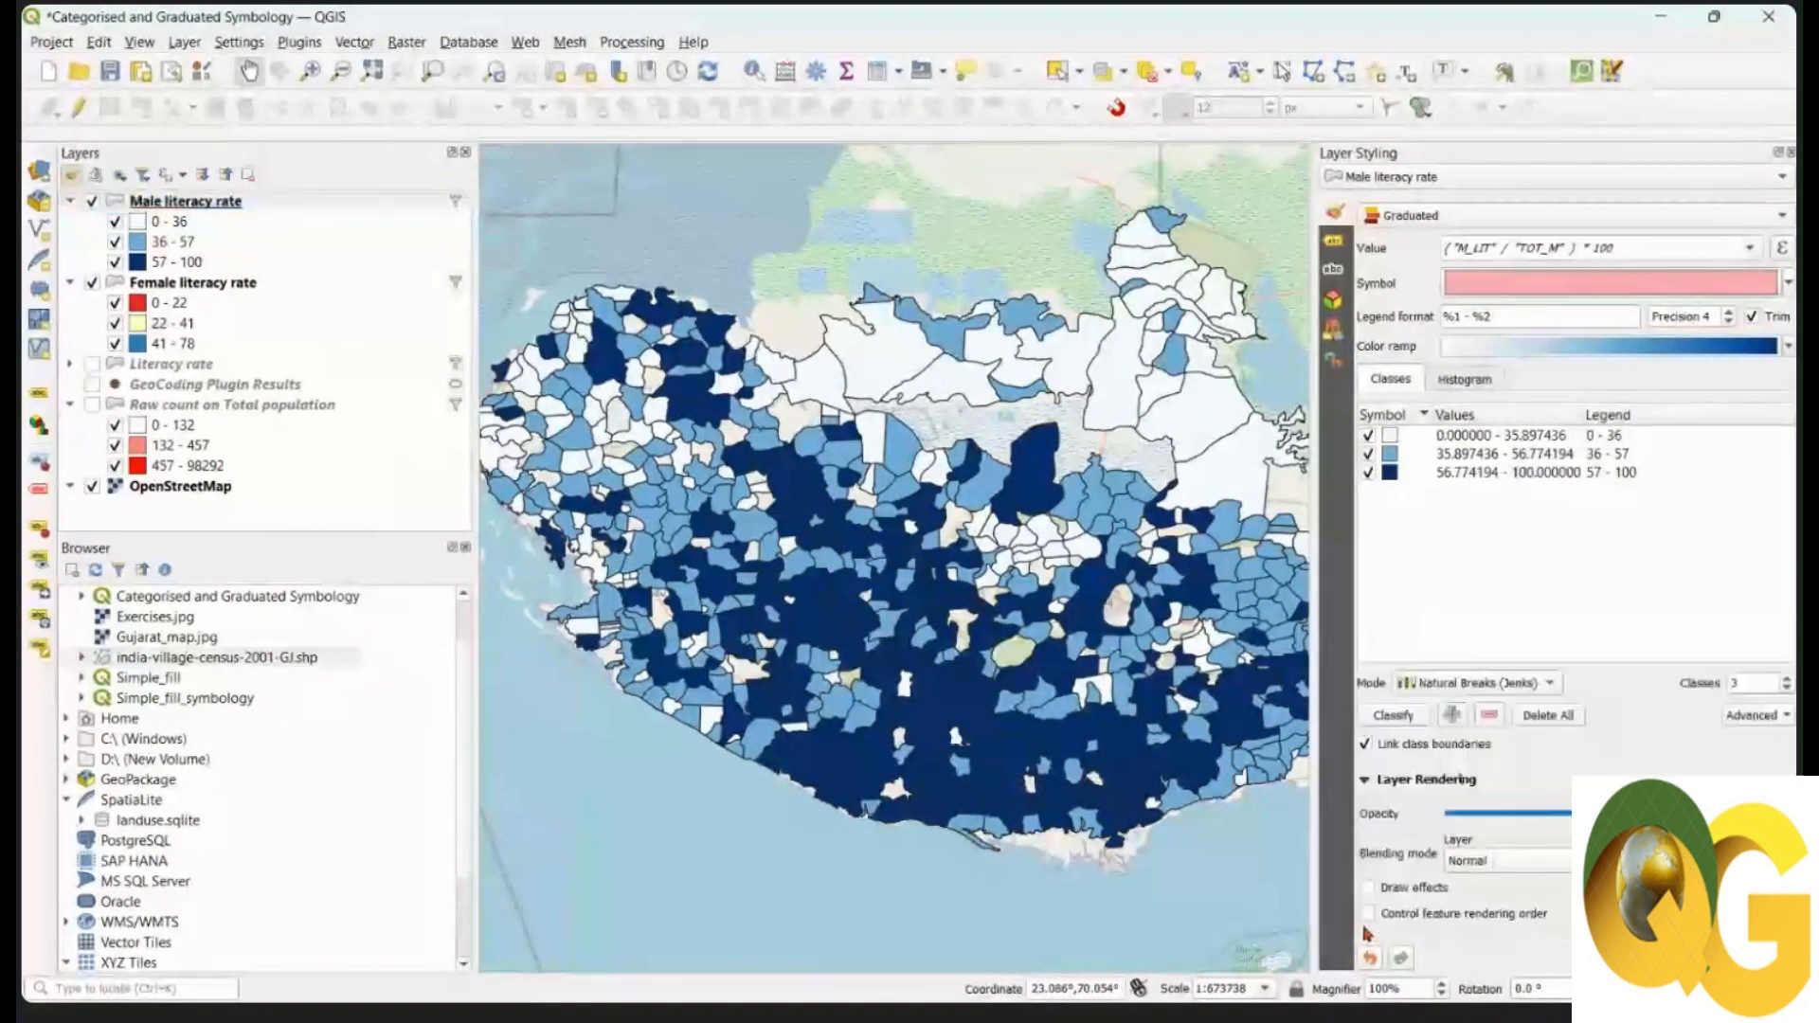
left_click(1545, 867)
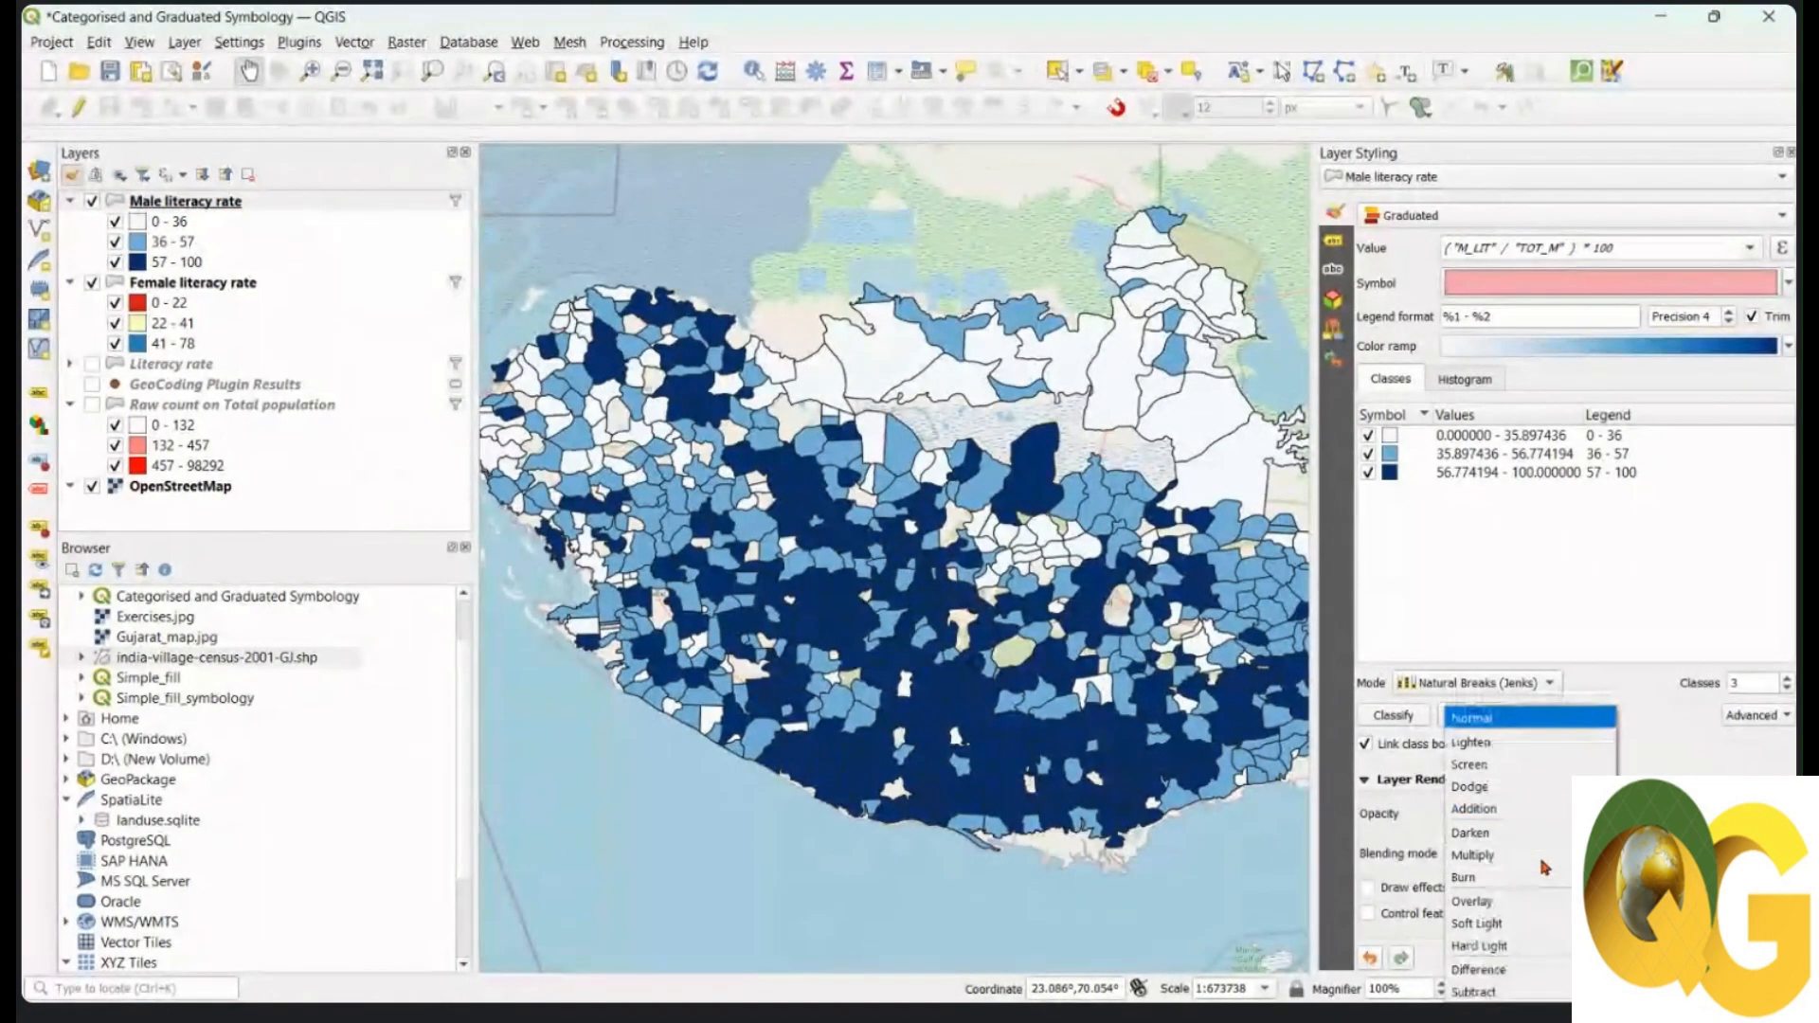
left_click(1529, 857)
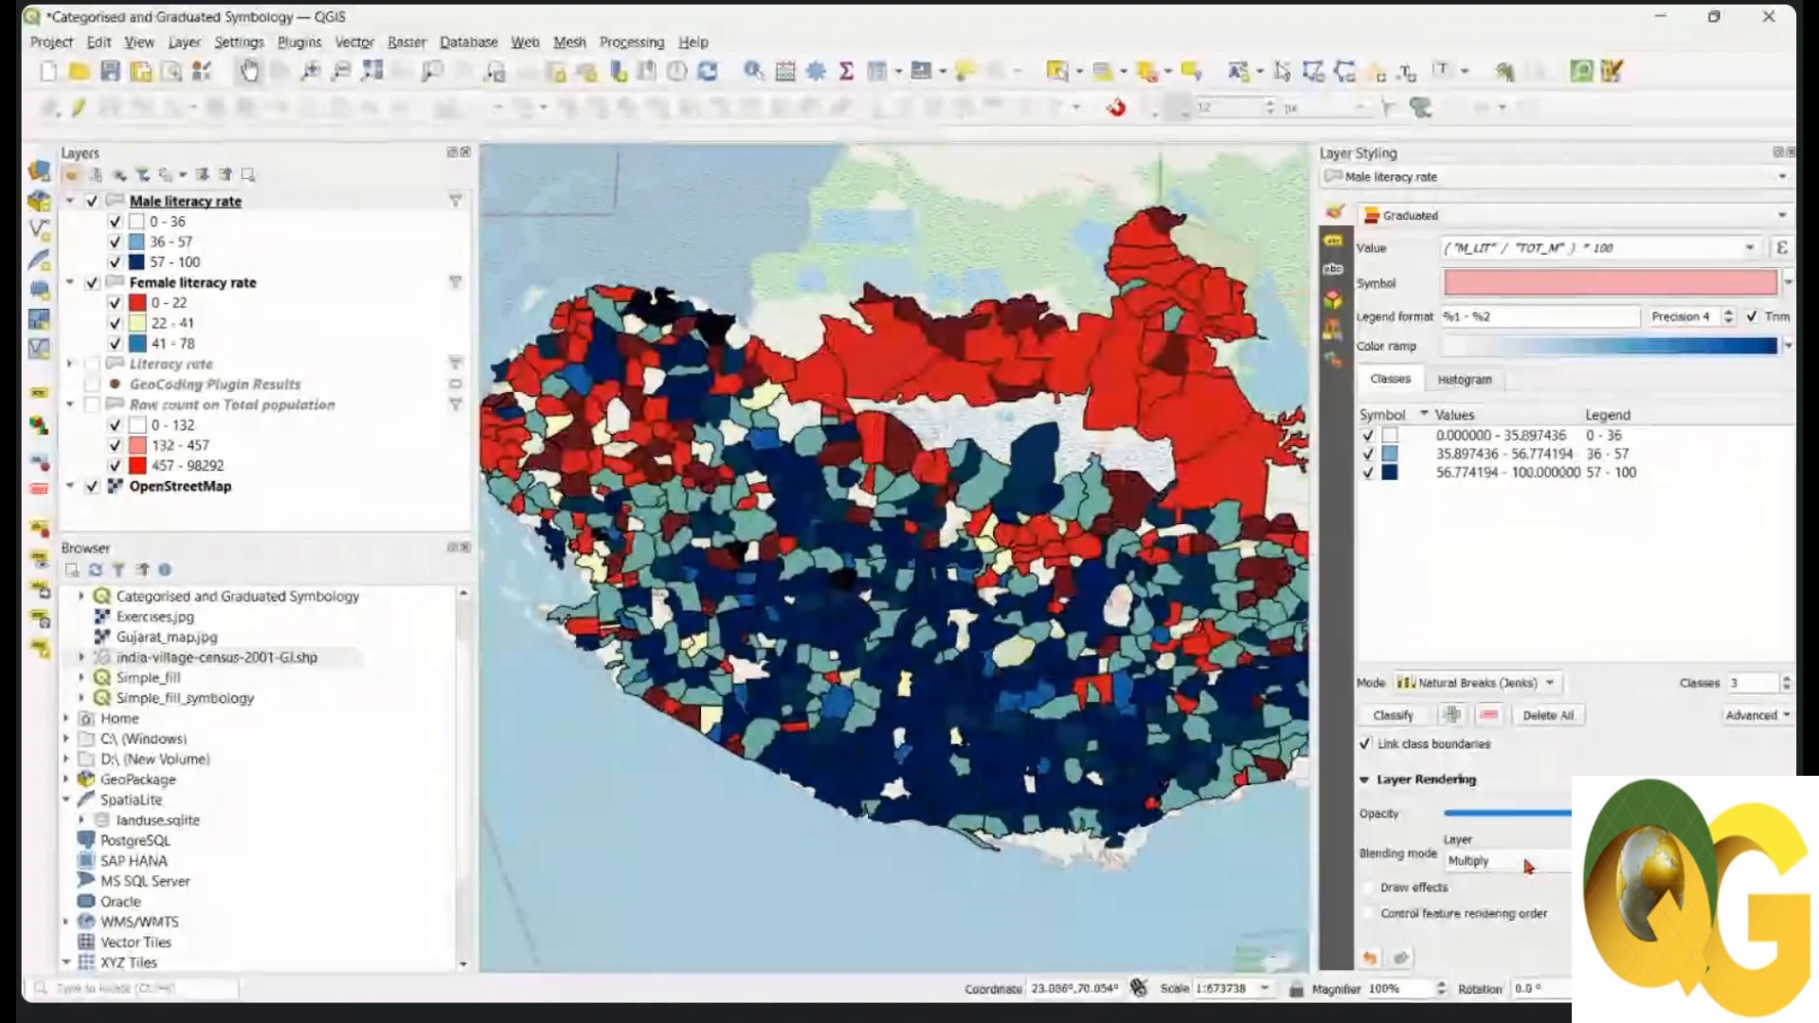
left_click_drag(1254, 721, 1229, 705)
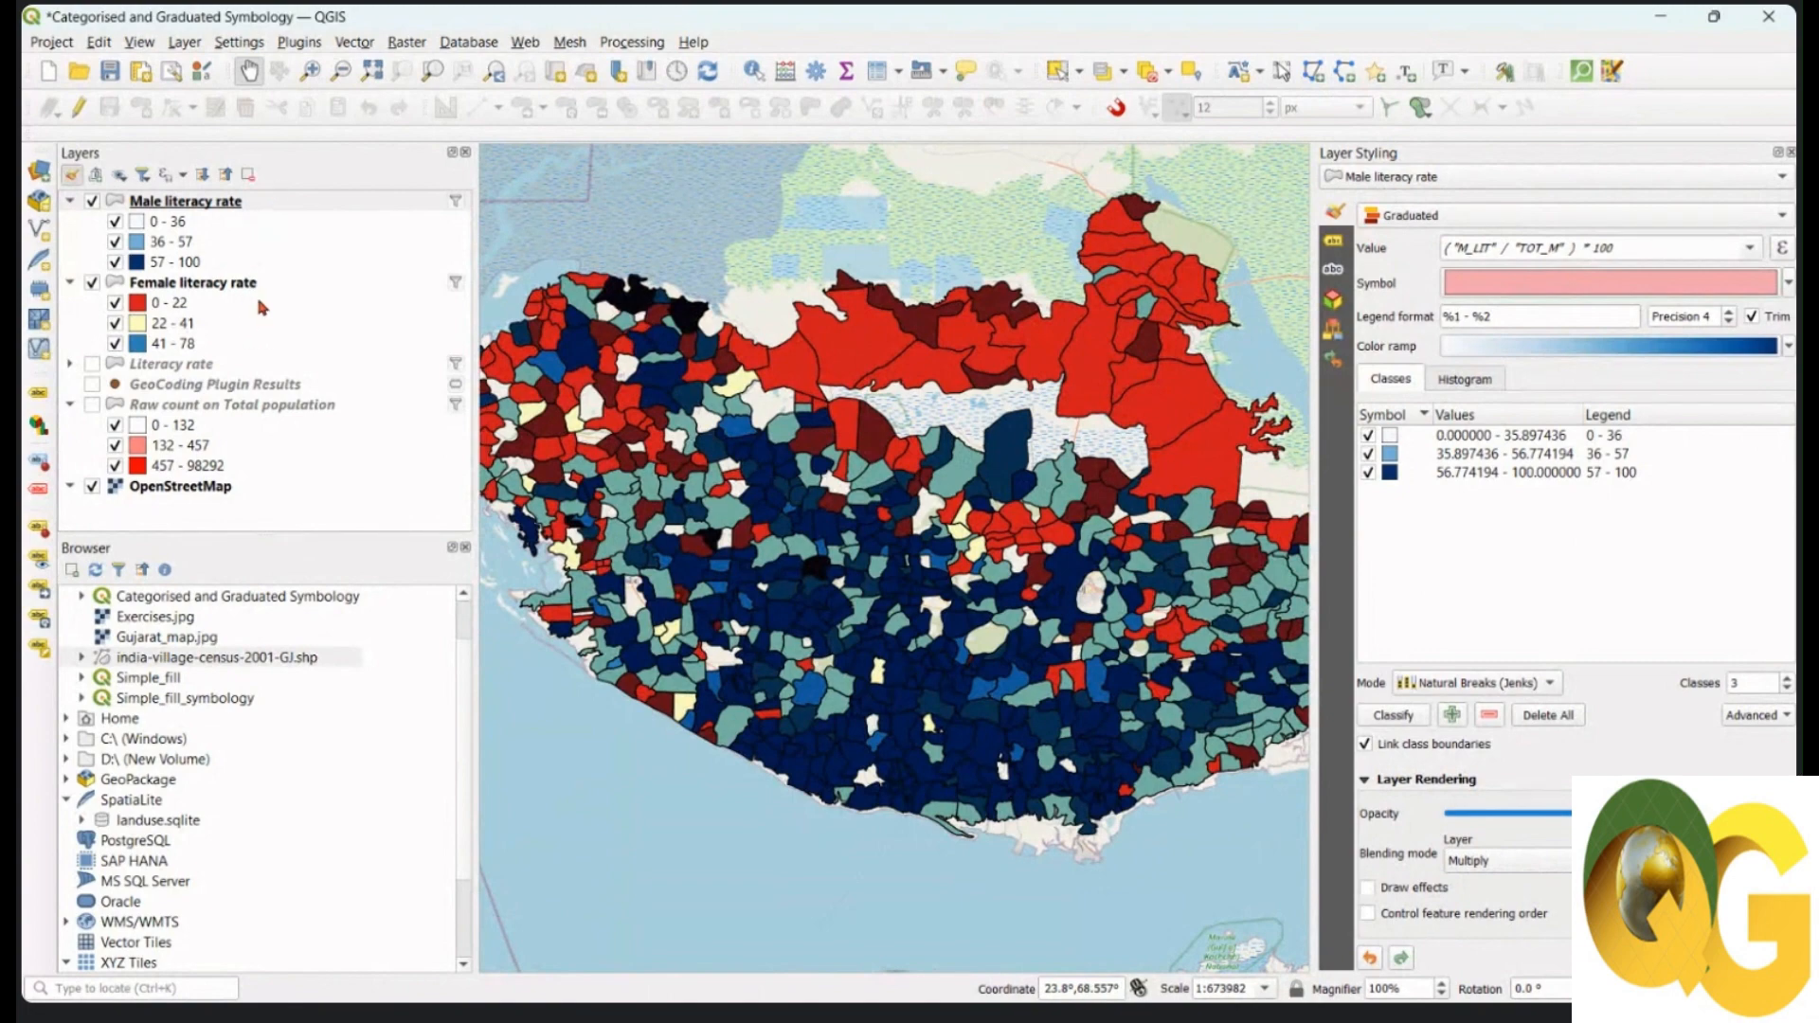
left_click(93, 487)
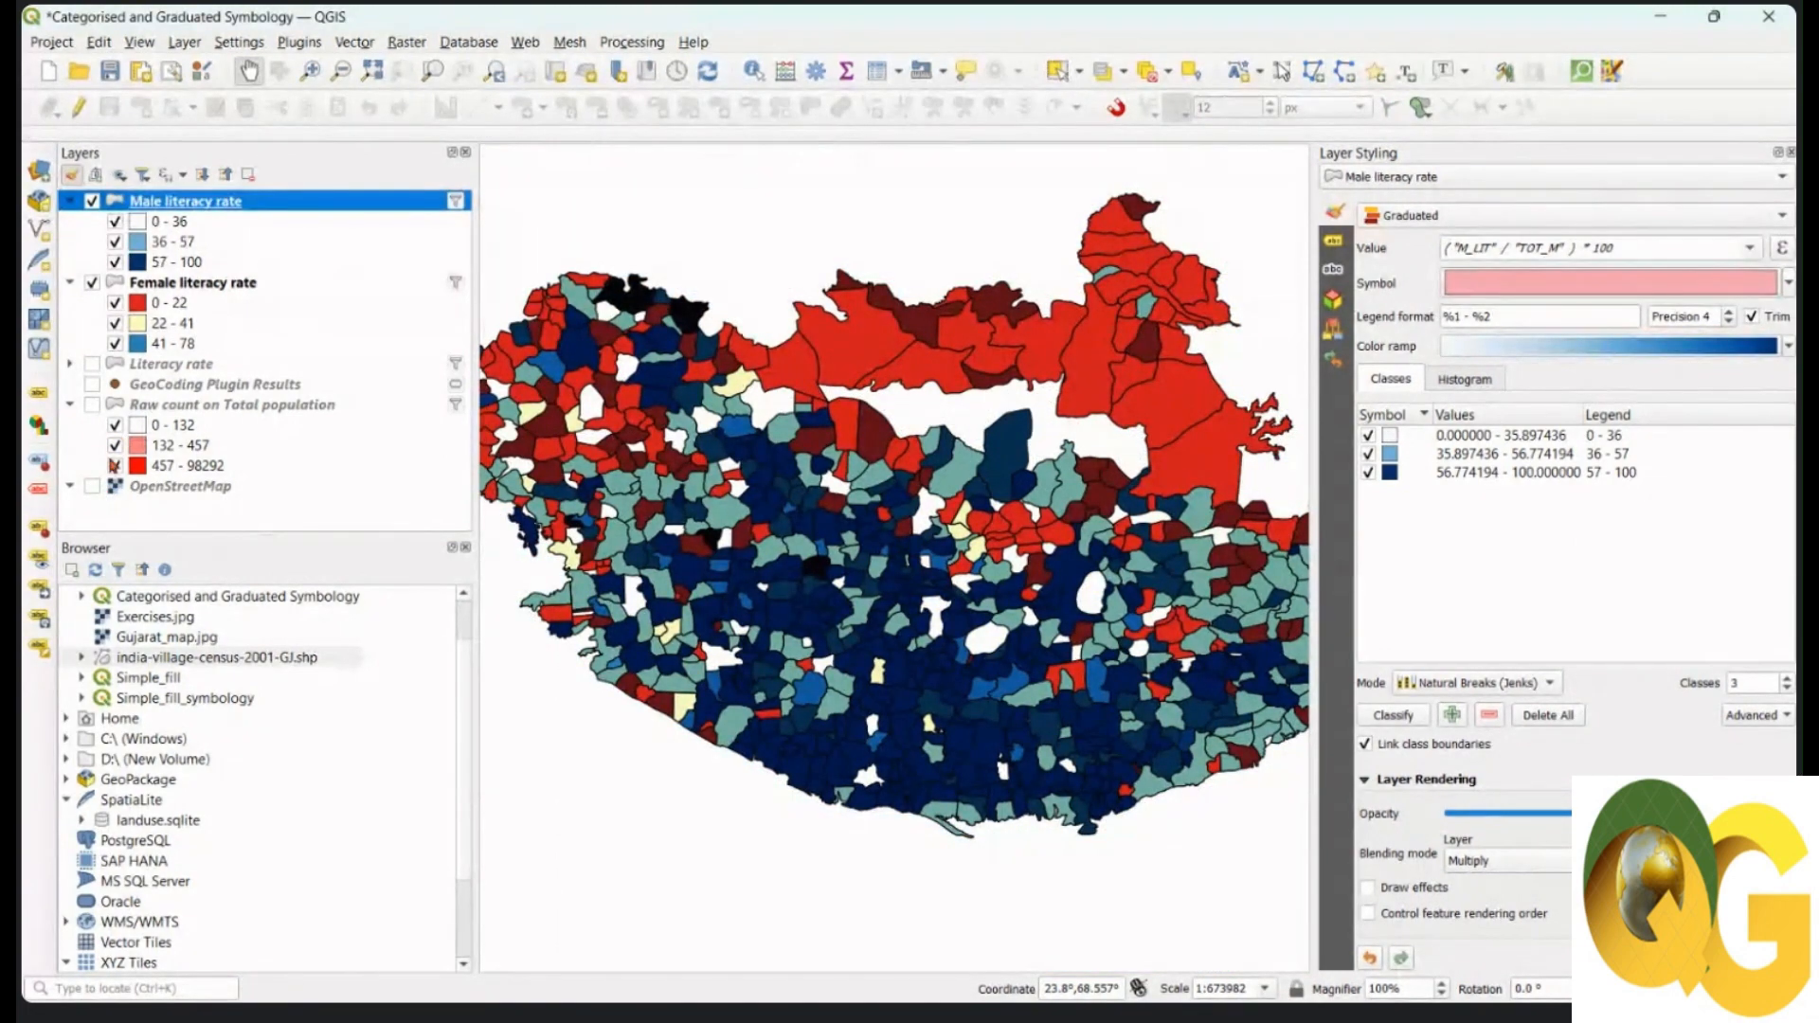
Step: Collapse the Raw count on Total population legend, briefly checking the Literacy rate classes
left_click(71, 406)
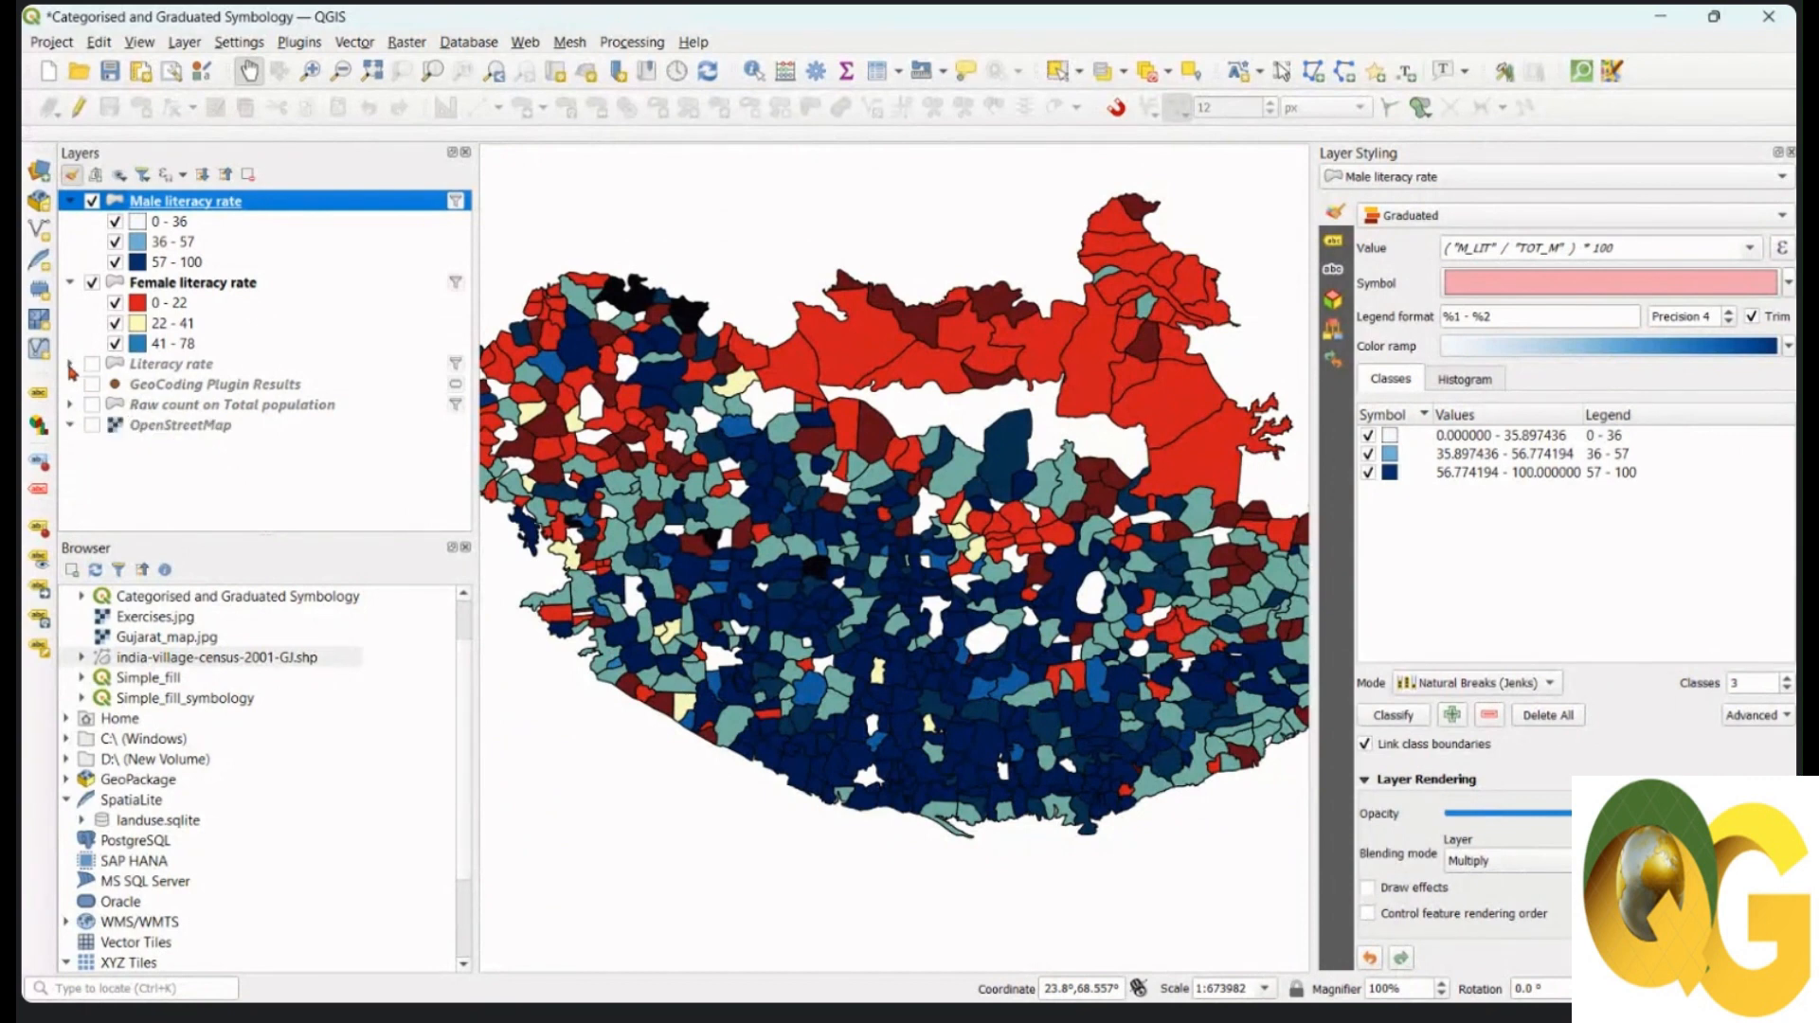
left_click(70, 365)
left_click(70, 366)
Step: Zoom and pan around the blended male-over-female literacy map to inspect the combined shades
scroll(869, 408, "up", 3)
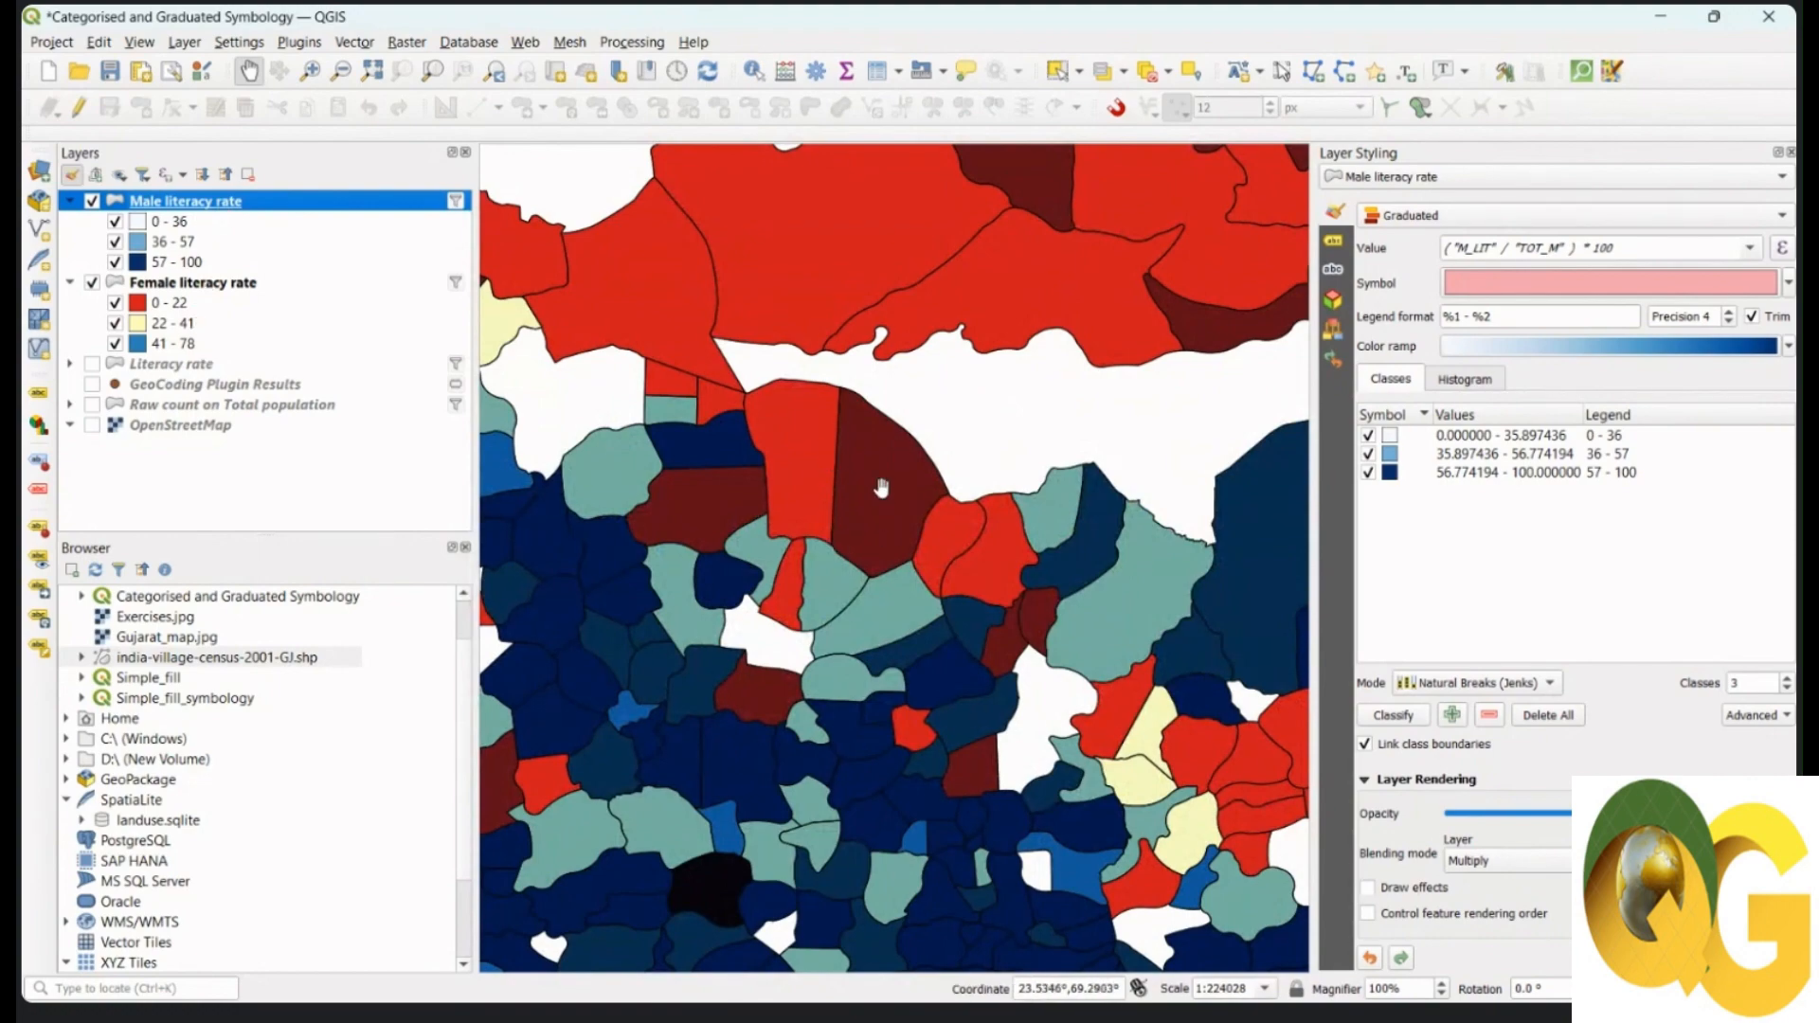
scroll(866, 485, "down", 3)
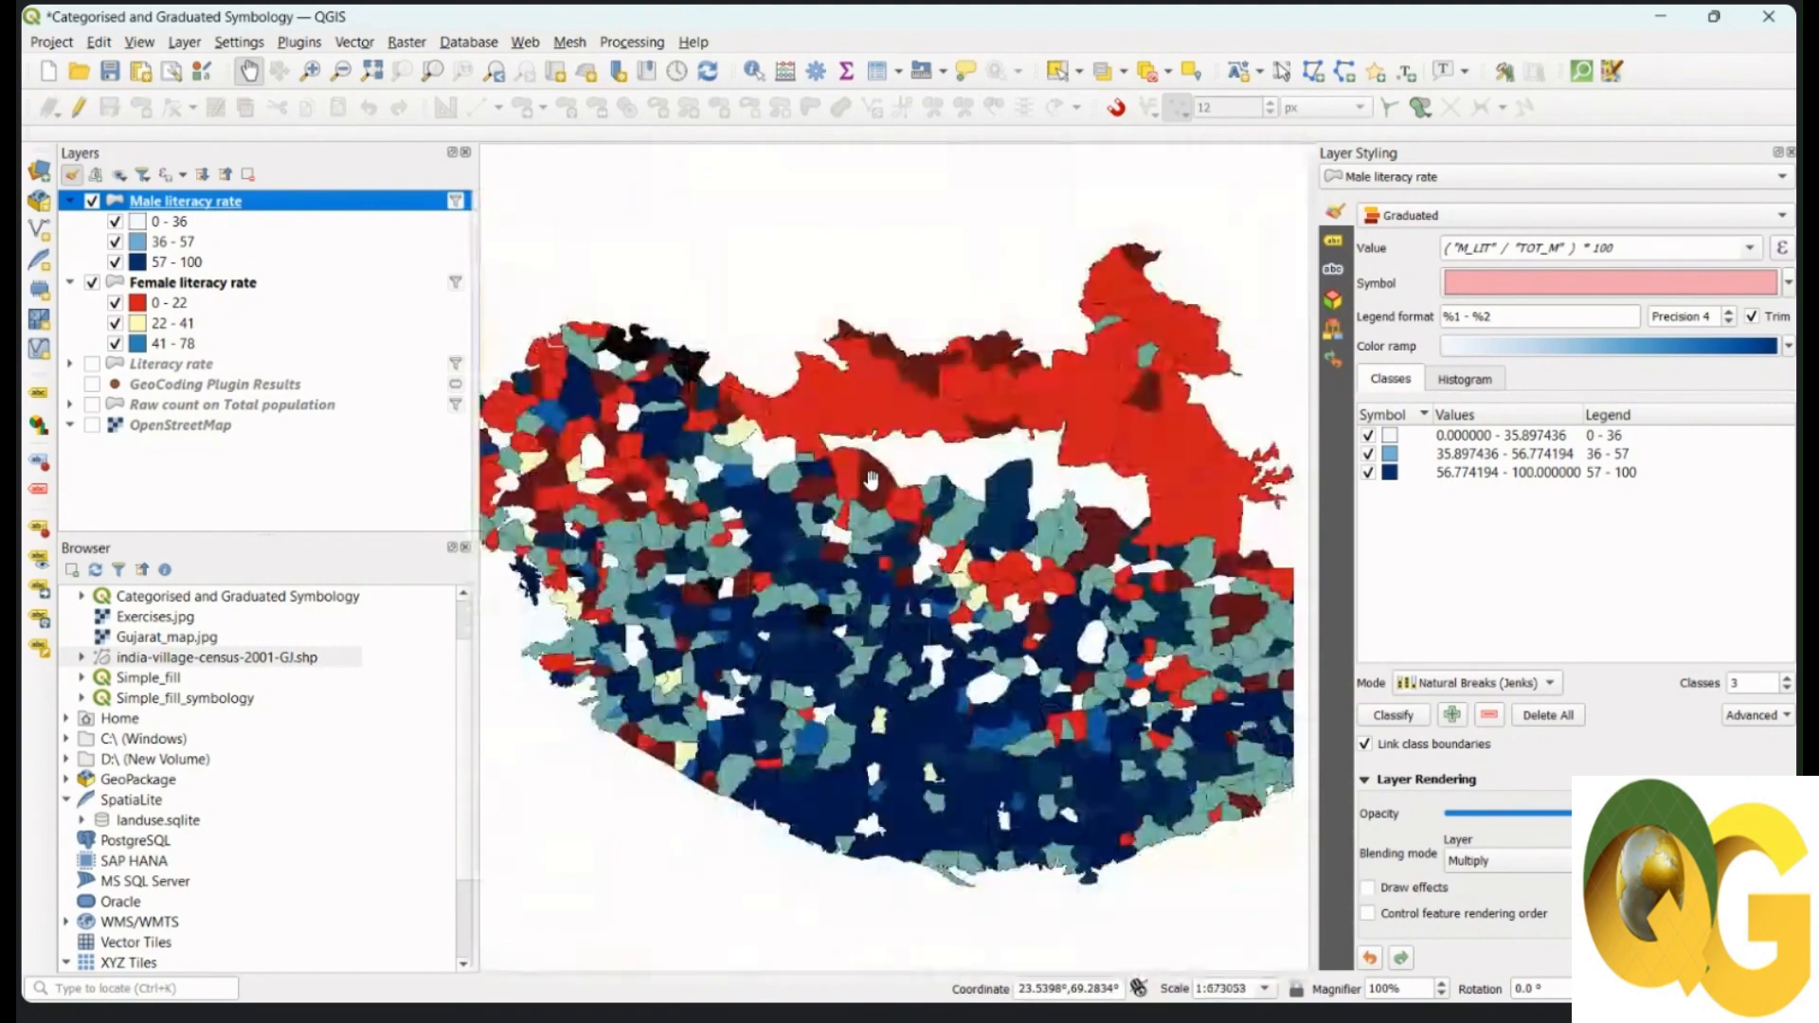
left_click_drag(955, 588, 964, 575)
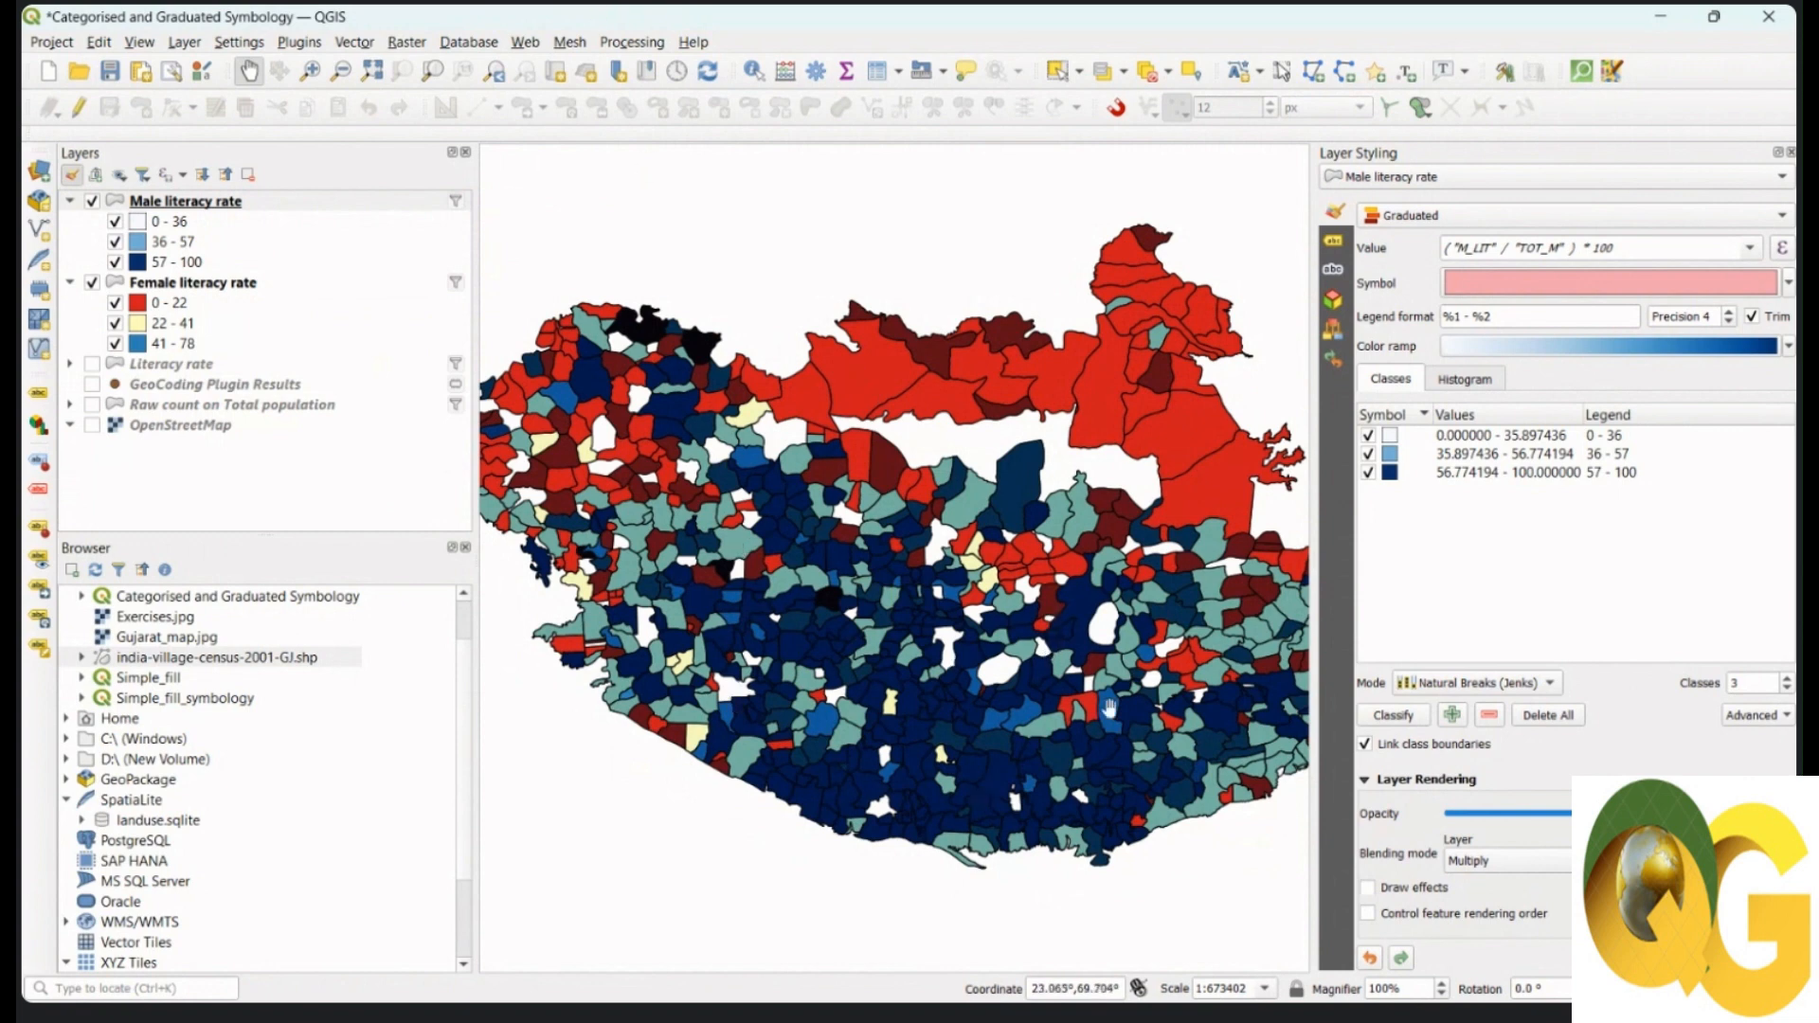
left_click_drag(1112, 790, 1158, 789)
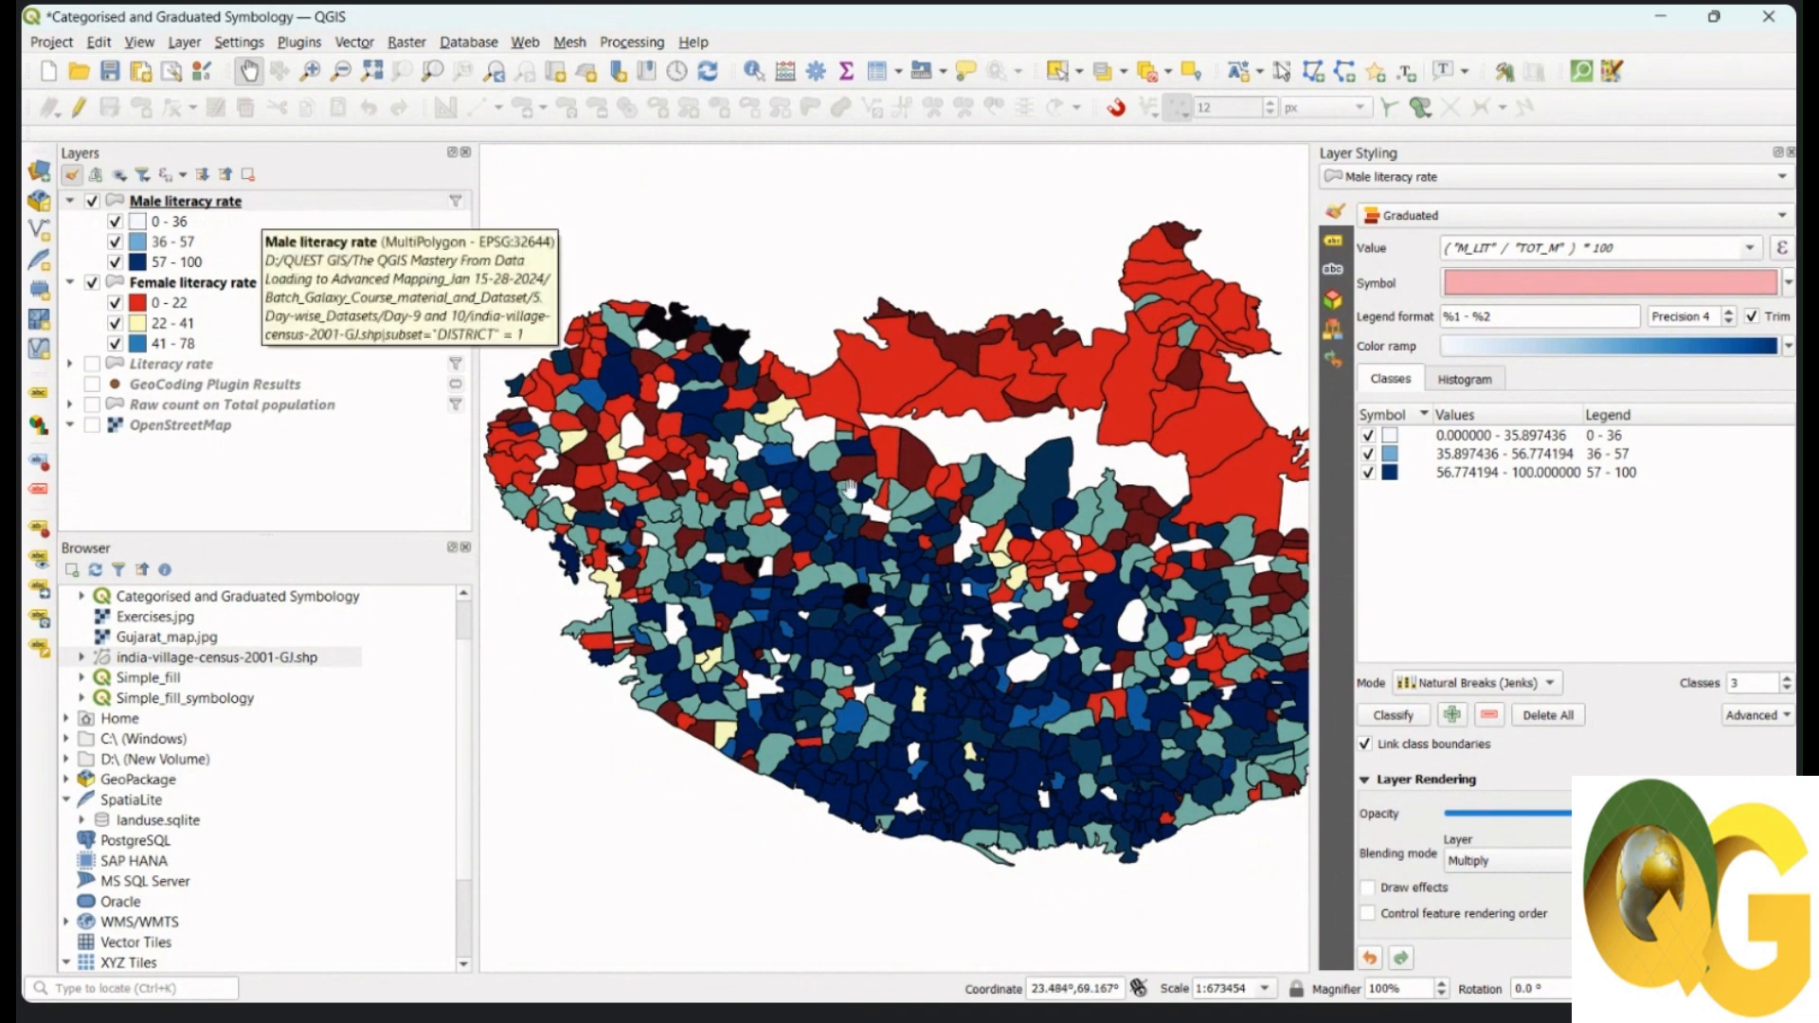
left_click_drag(843, 465, 846, 466)
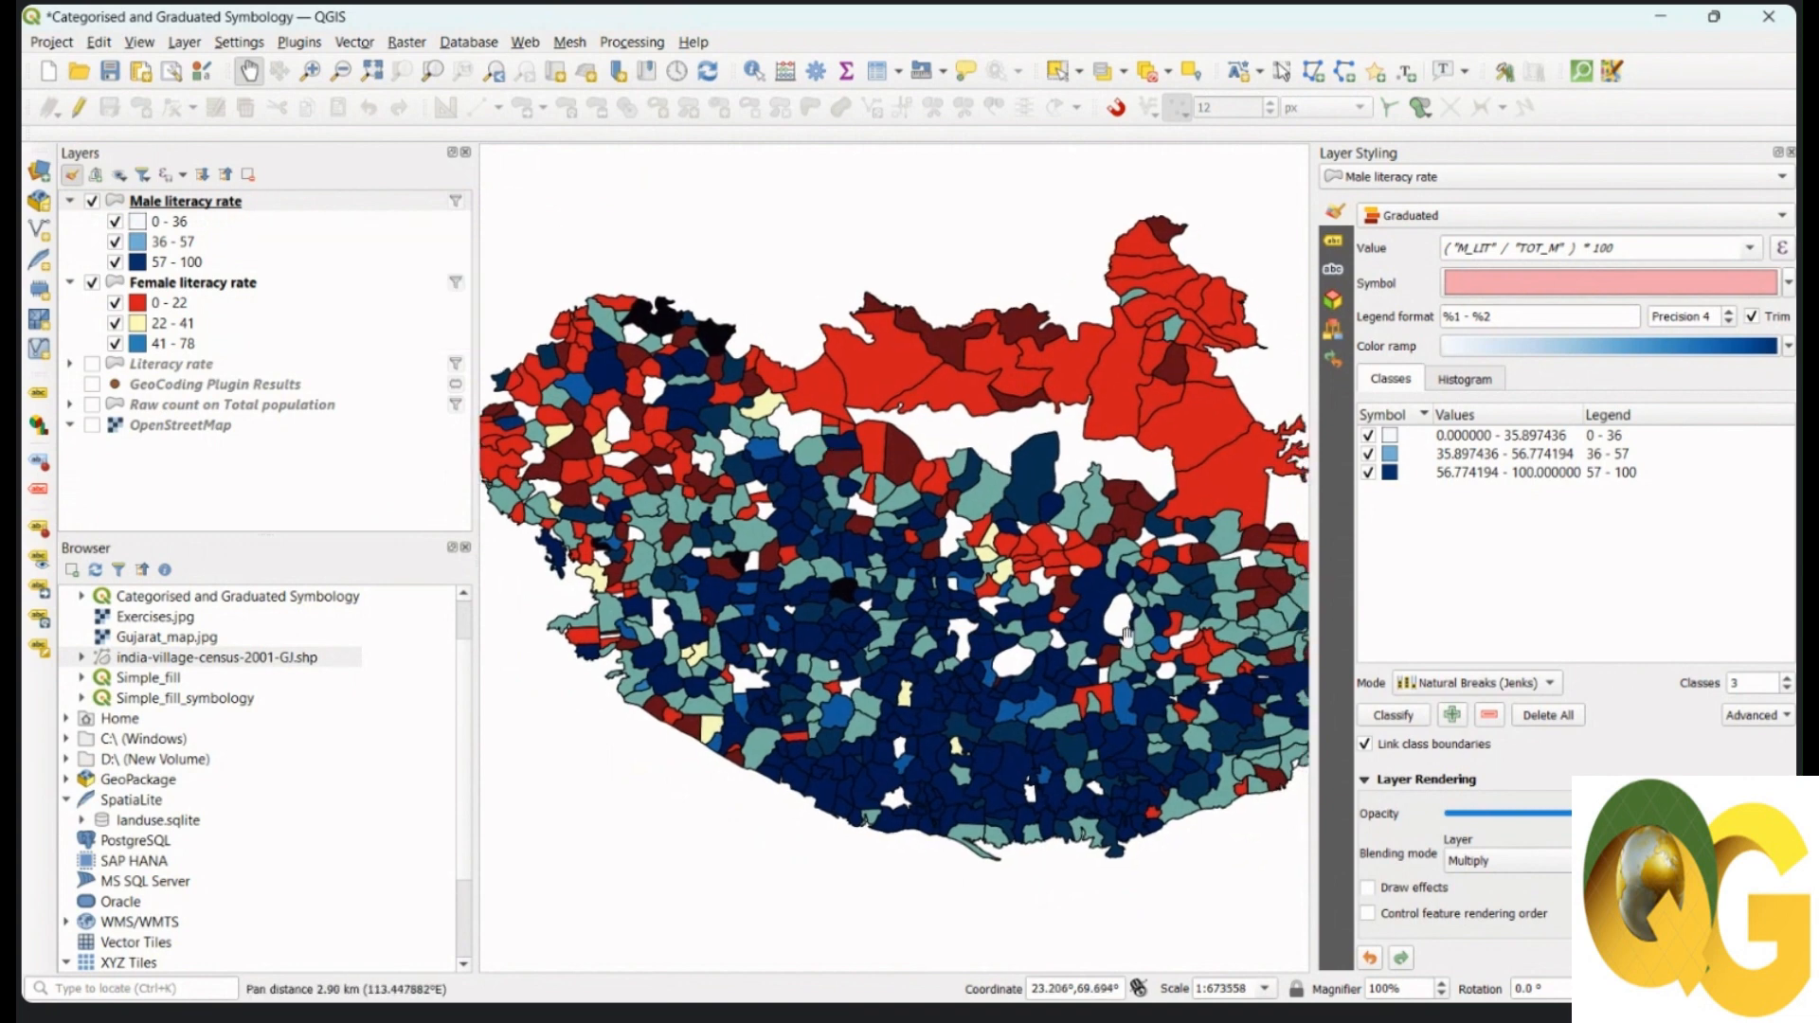
left_click_drag(1196, 685, 1103, 661)
left_click_drag(1005, 599, 1043, 636)
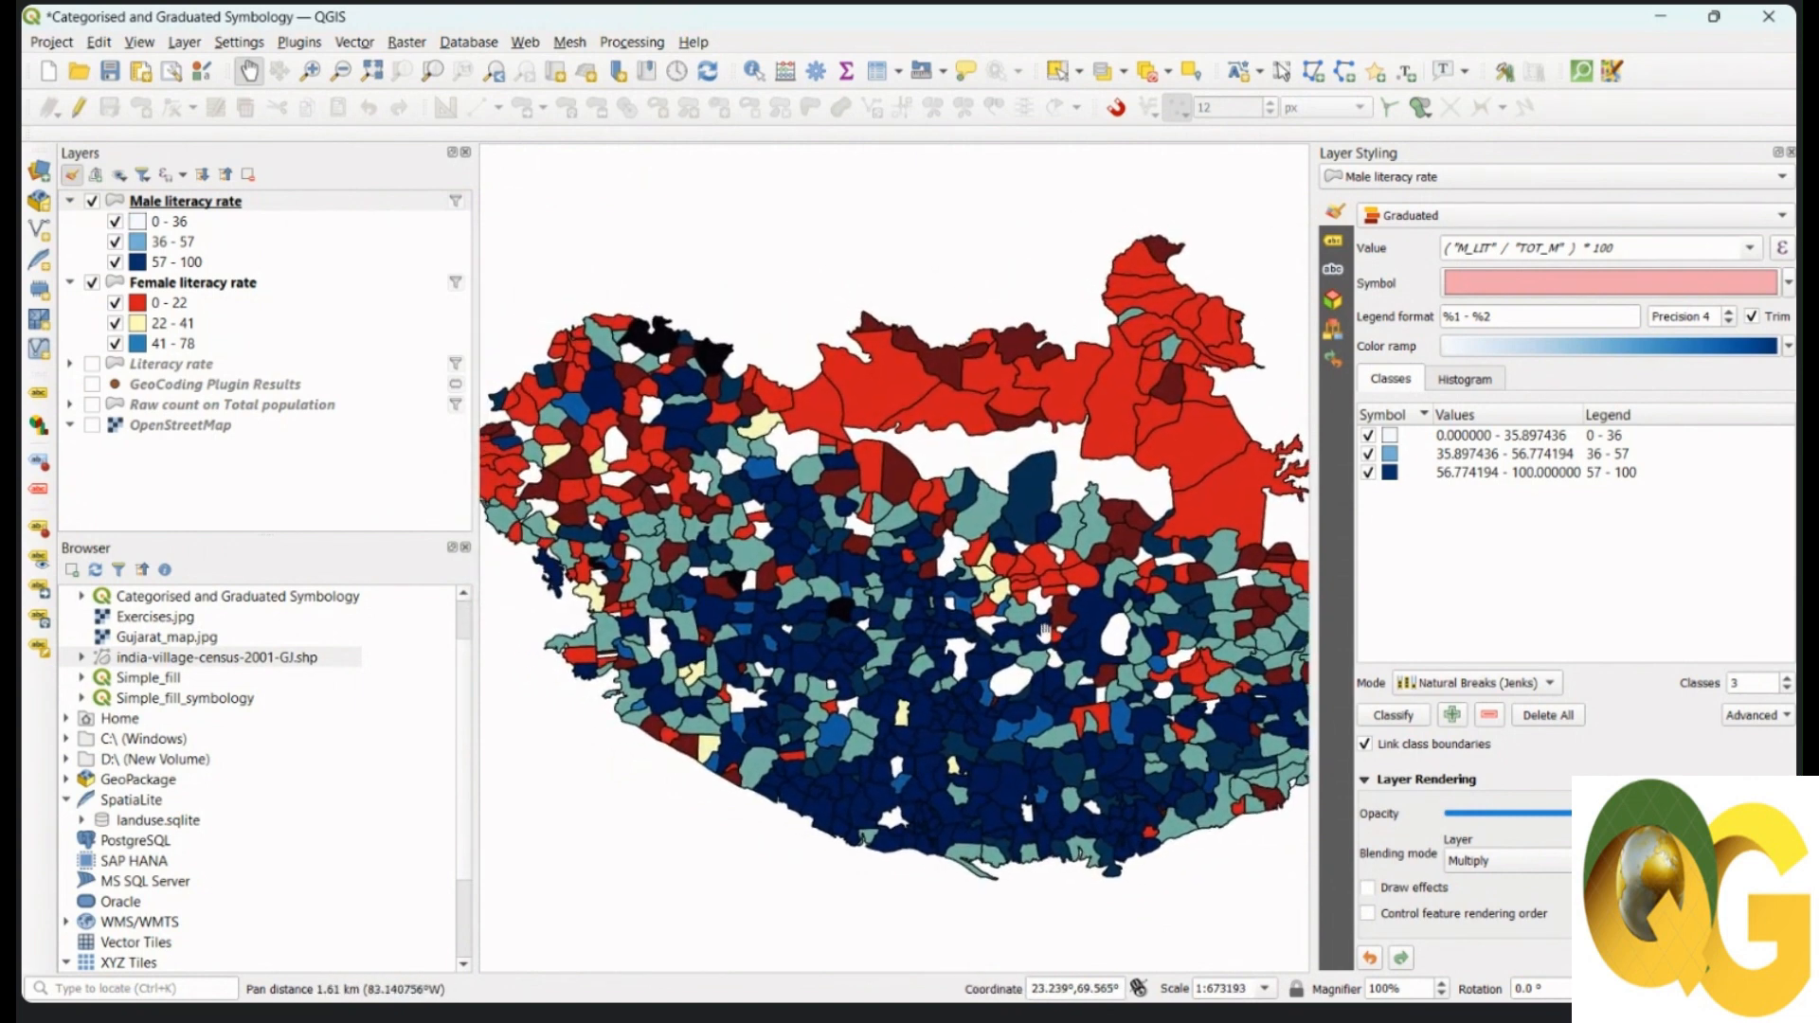
Step: Launch the Bivariate legend plugin from the Plugins menu and close the Layer Styling panel
left_click(302, 44)
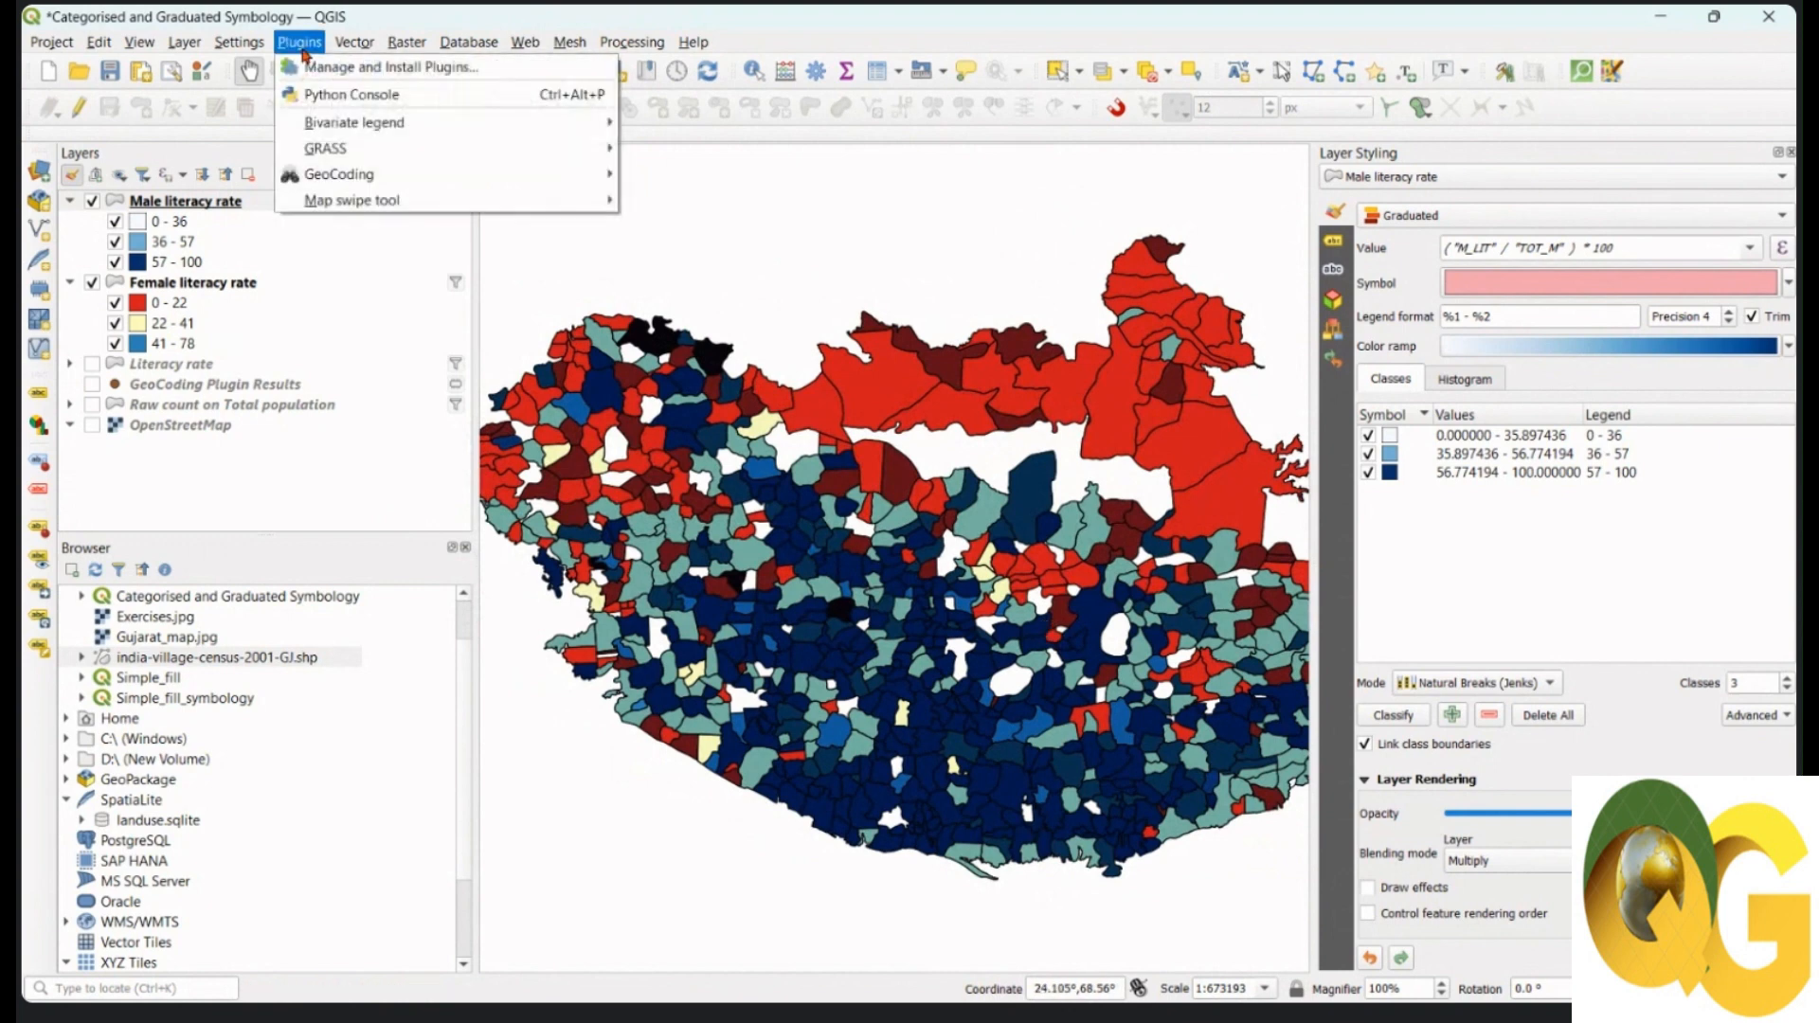
mouse_move(334, 130)
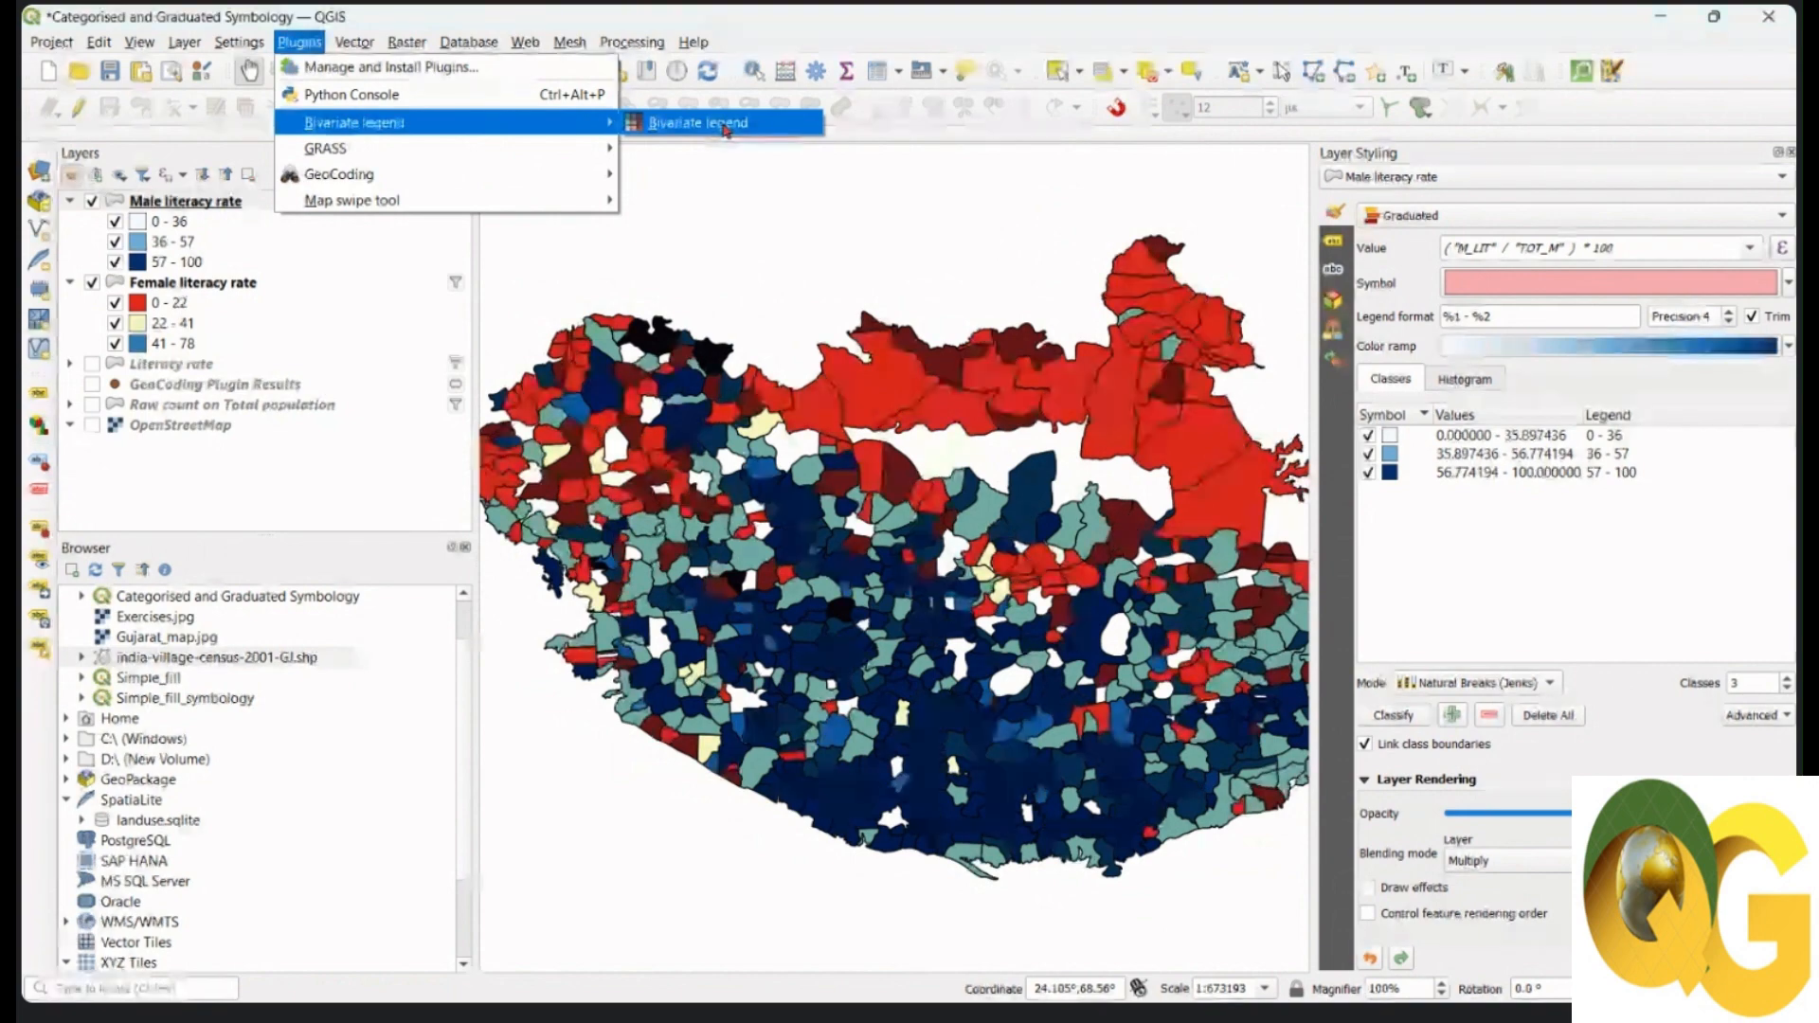
left_click(726, 127)
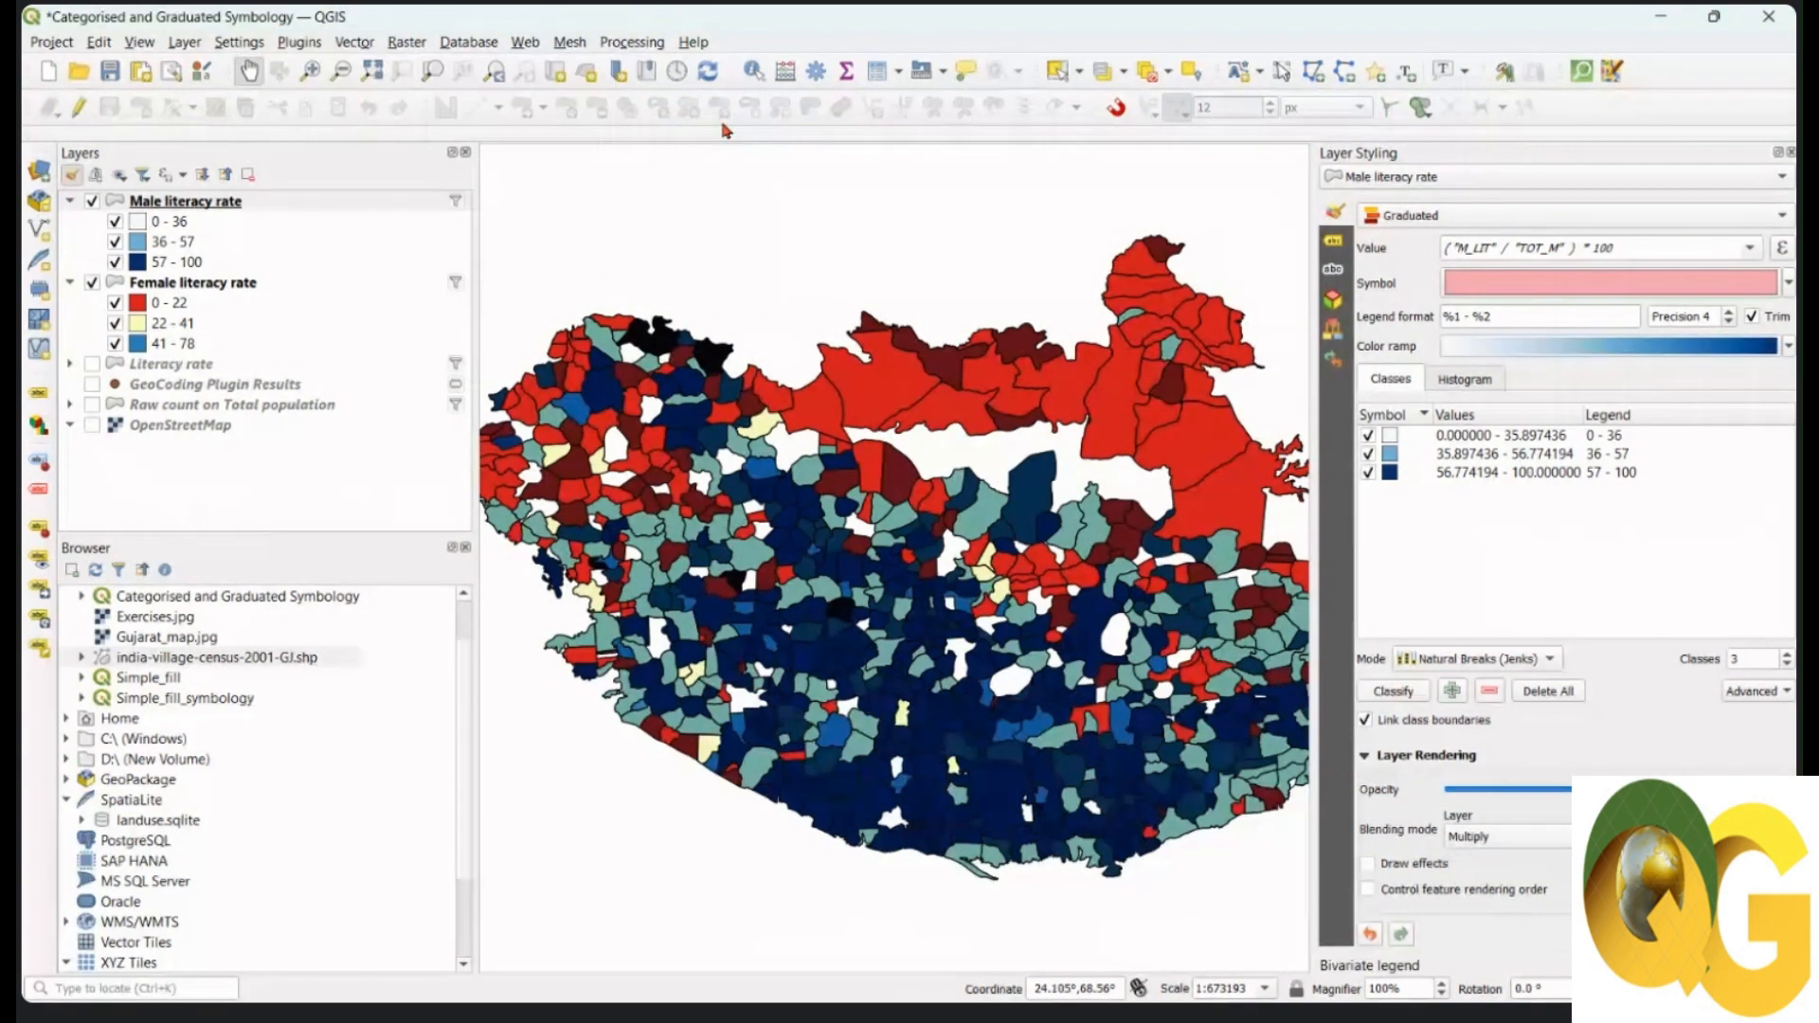
left_click(1790, 152)
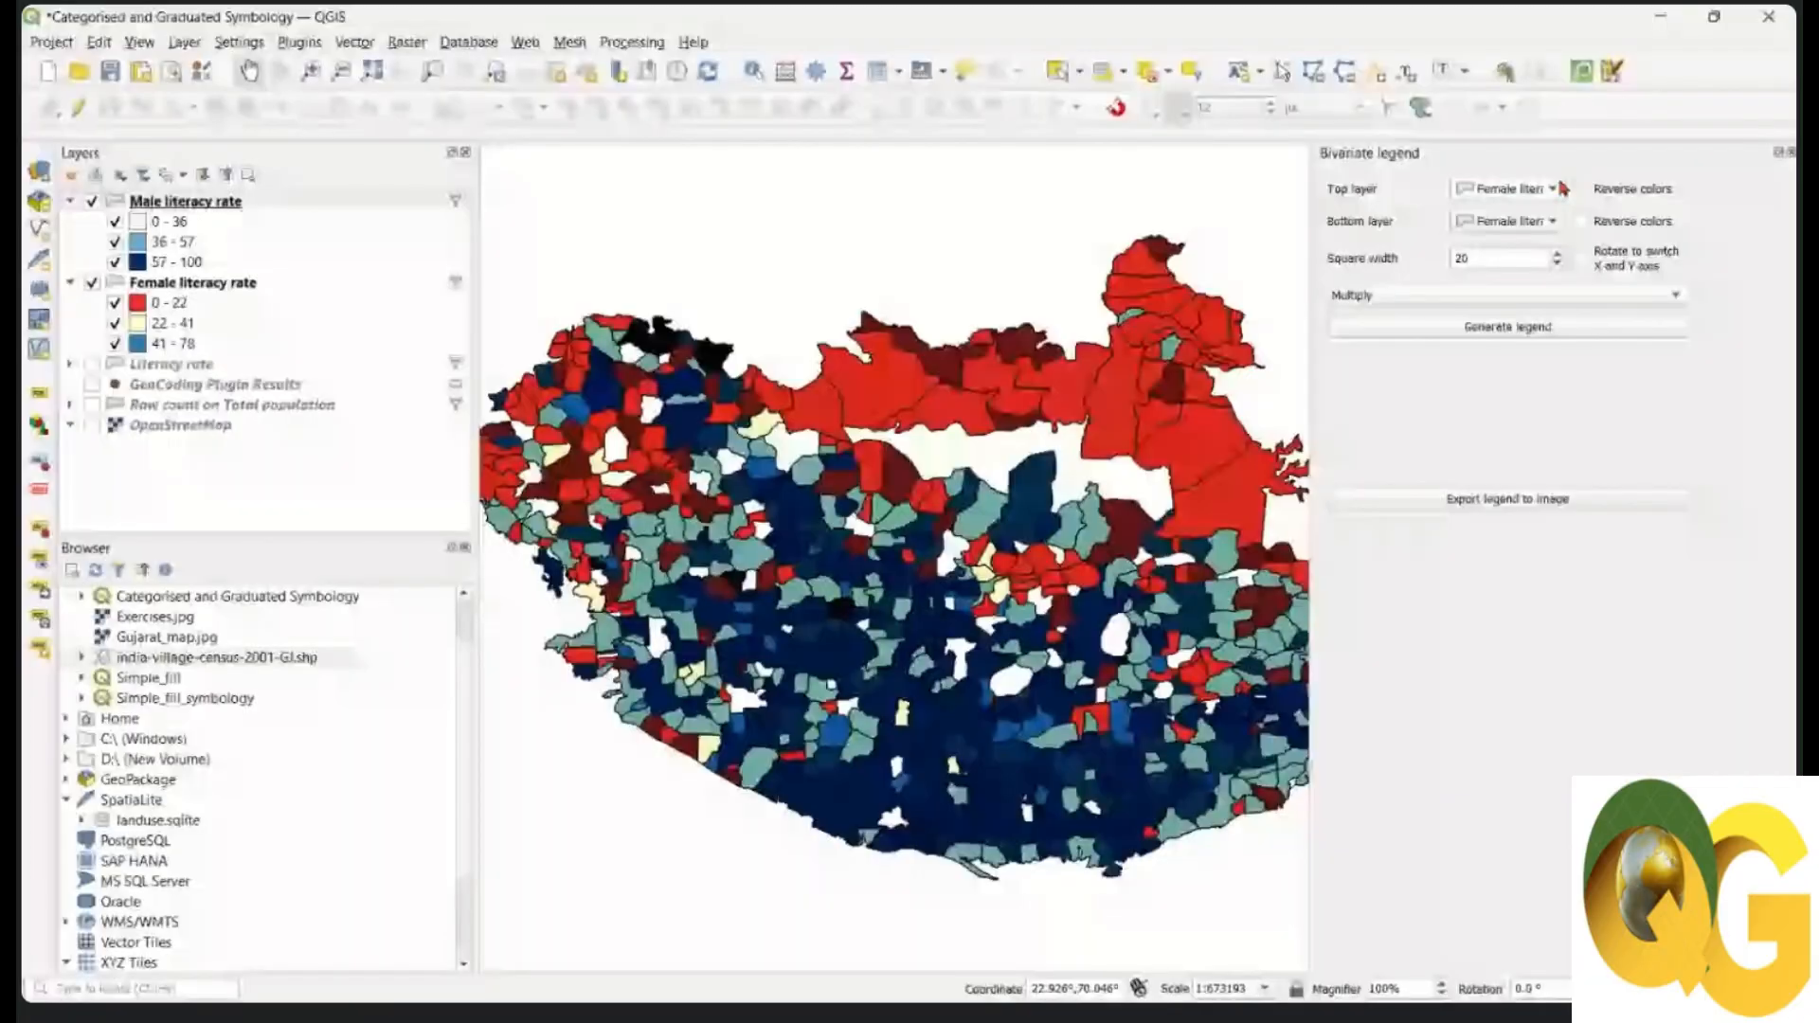
Step: Make Male literacy rate the top layer and generate the multiplied 3x3 bivariate legend
left_click(1558, 187)
left_click(1579, 236)
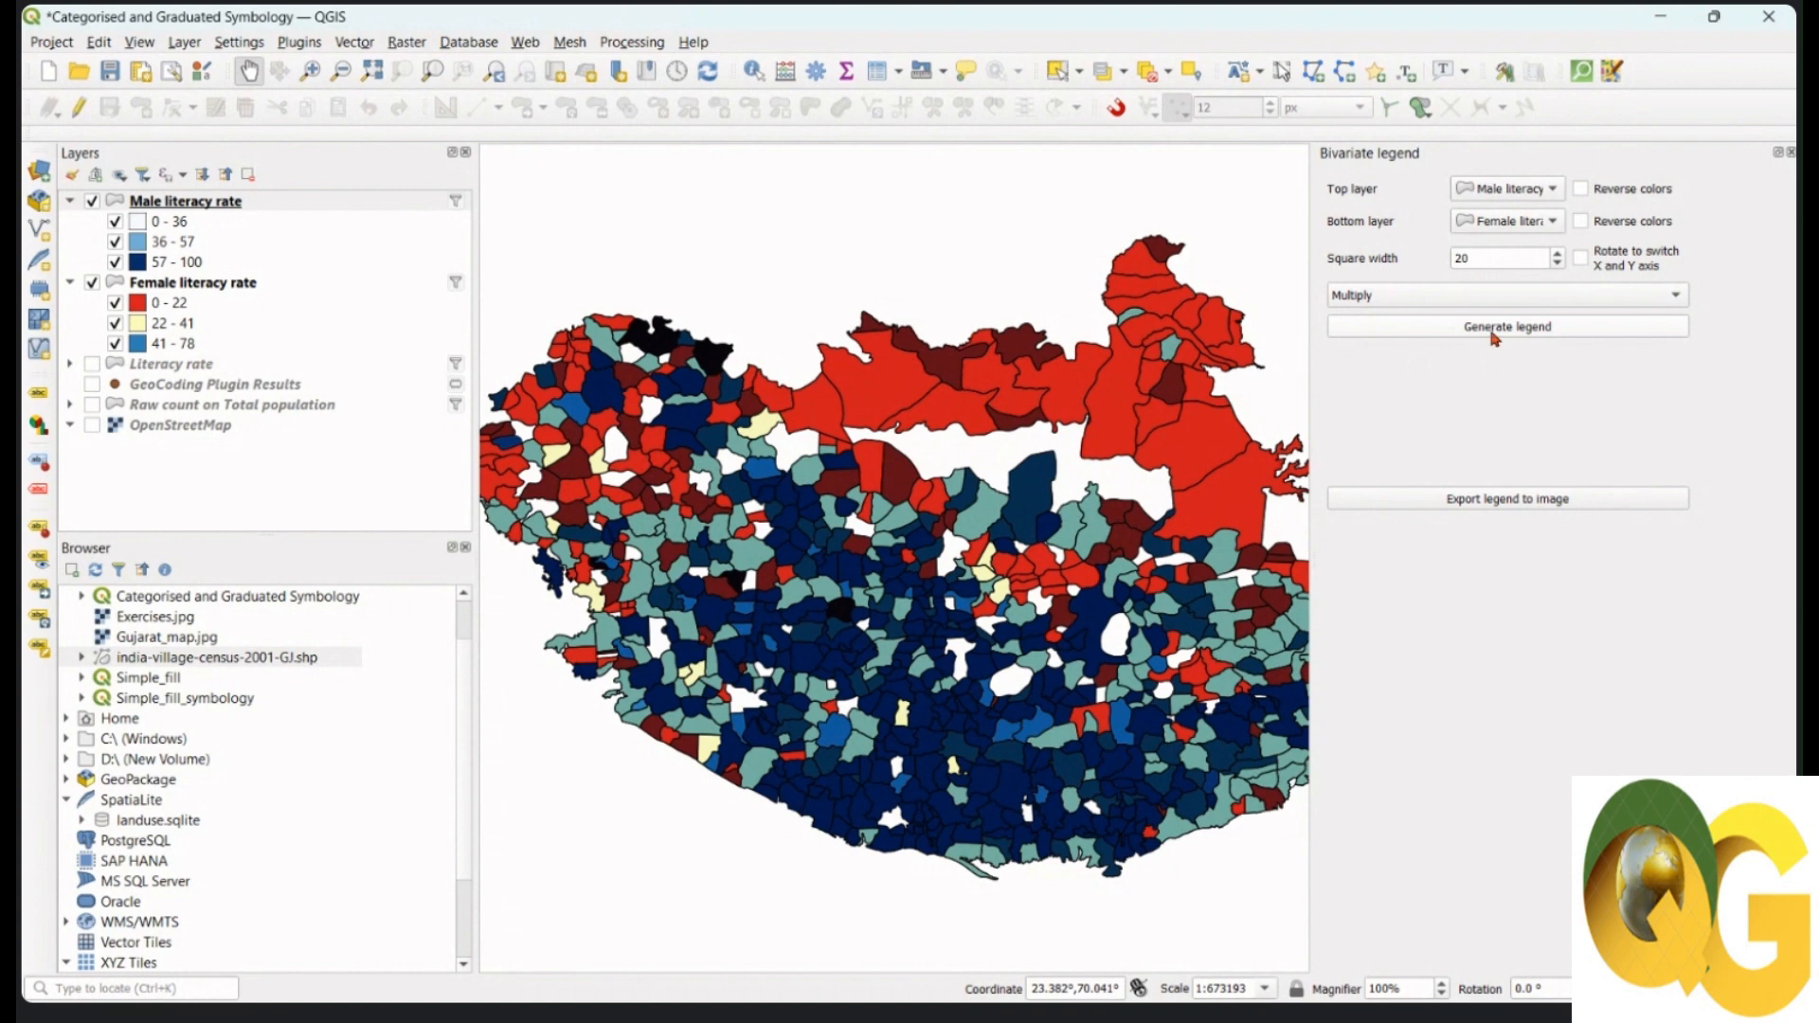
left_click(1493, 334)
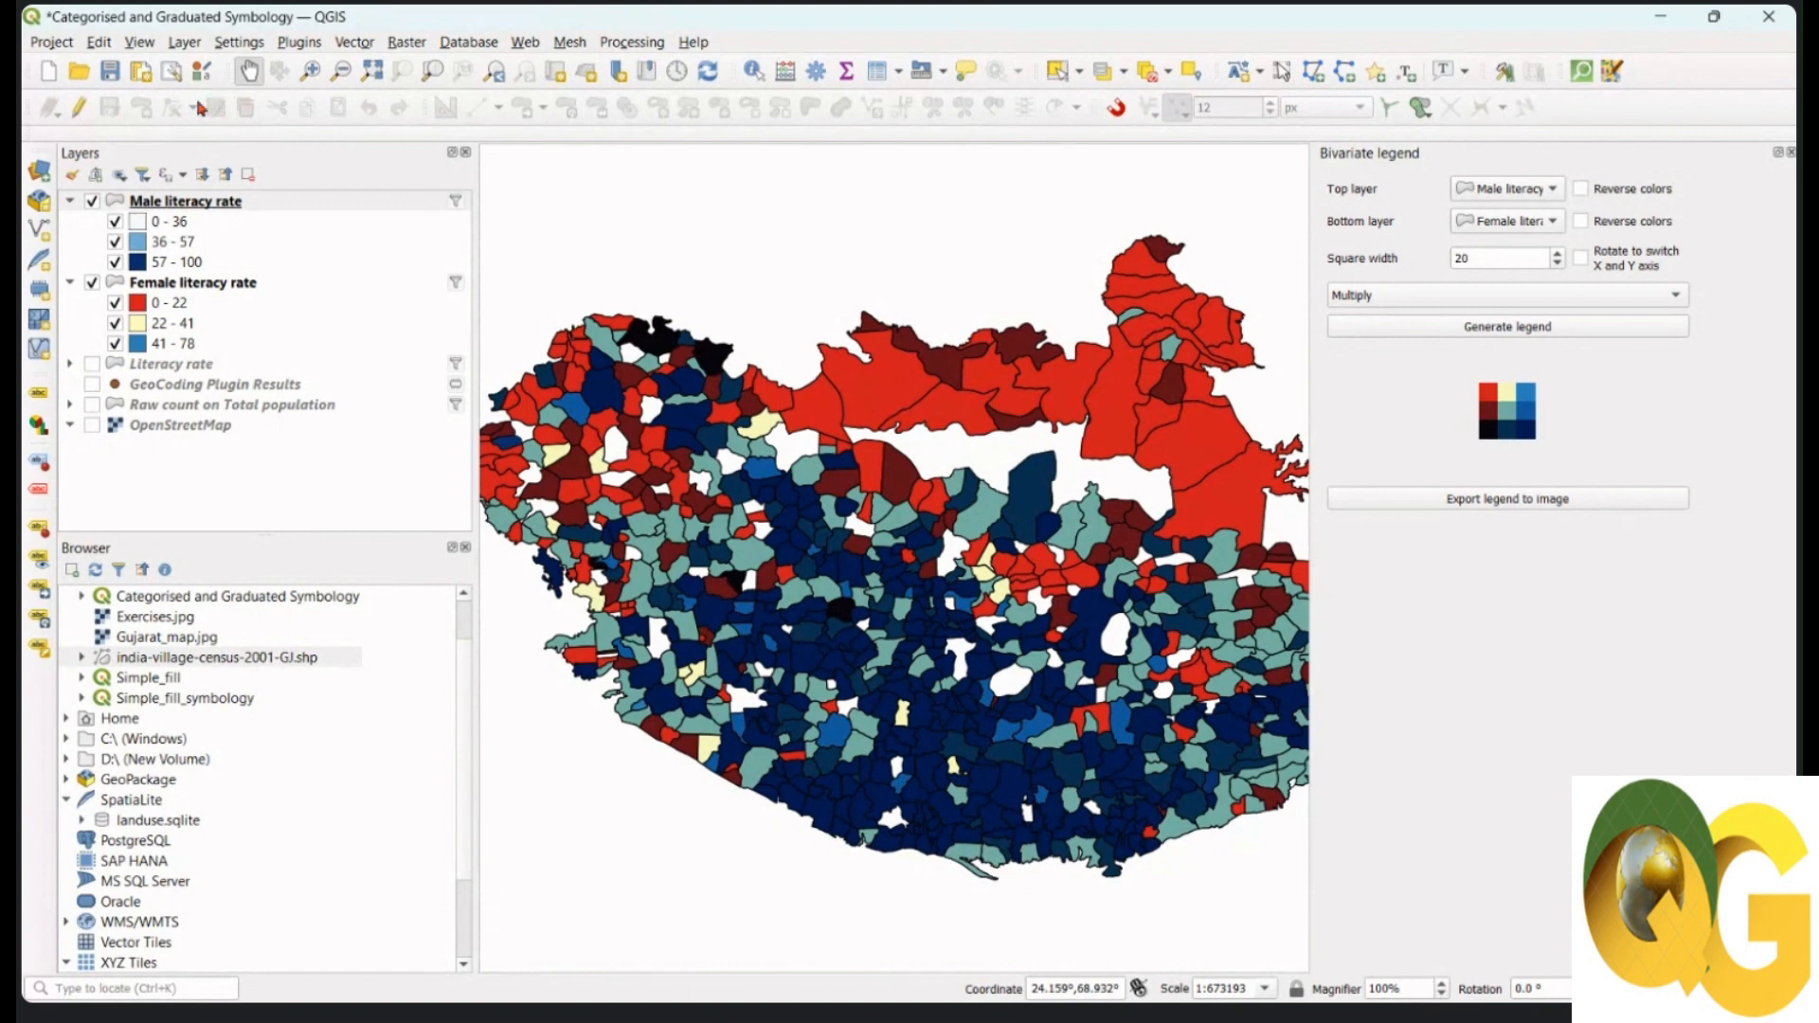
left_click(1079, 982)
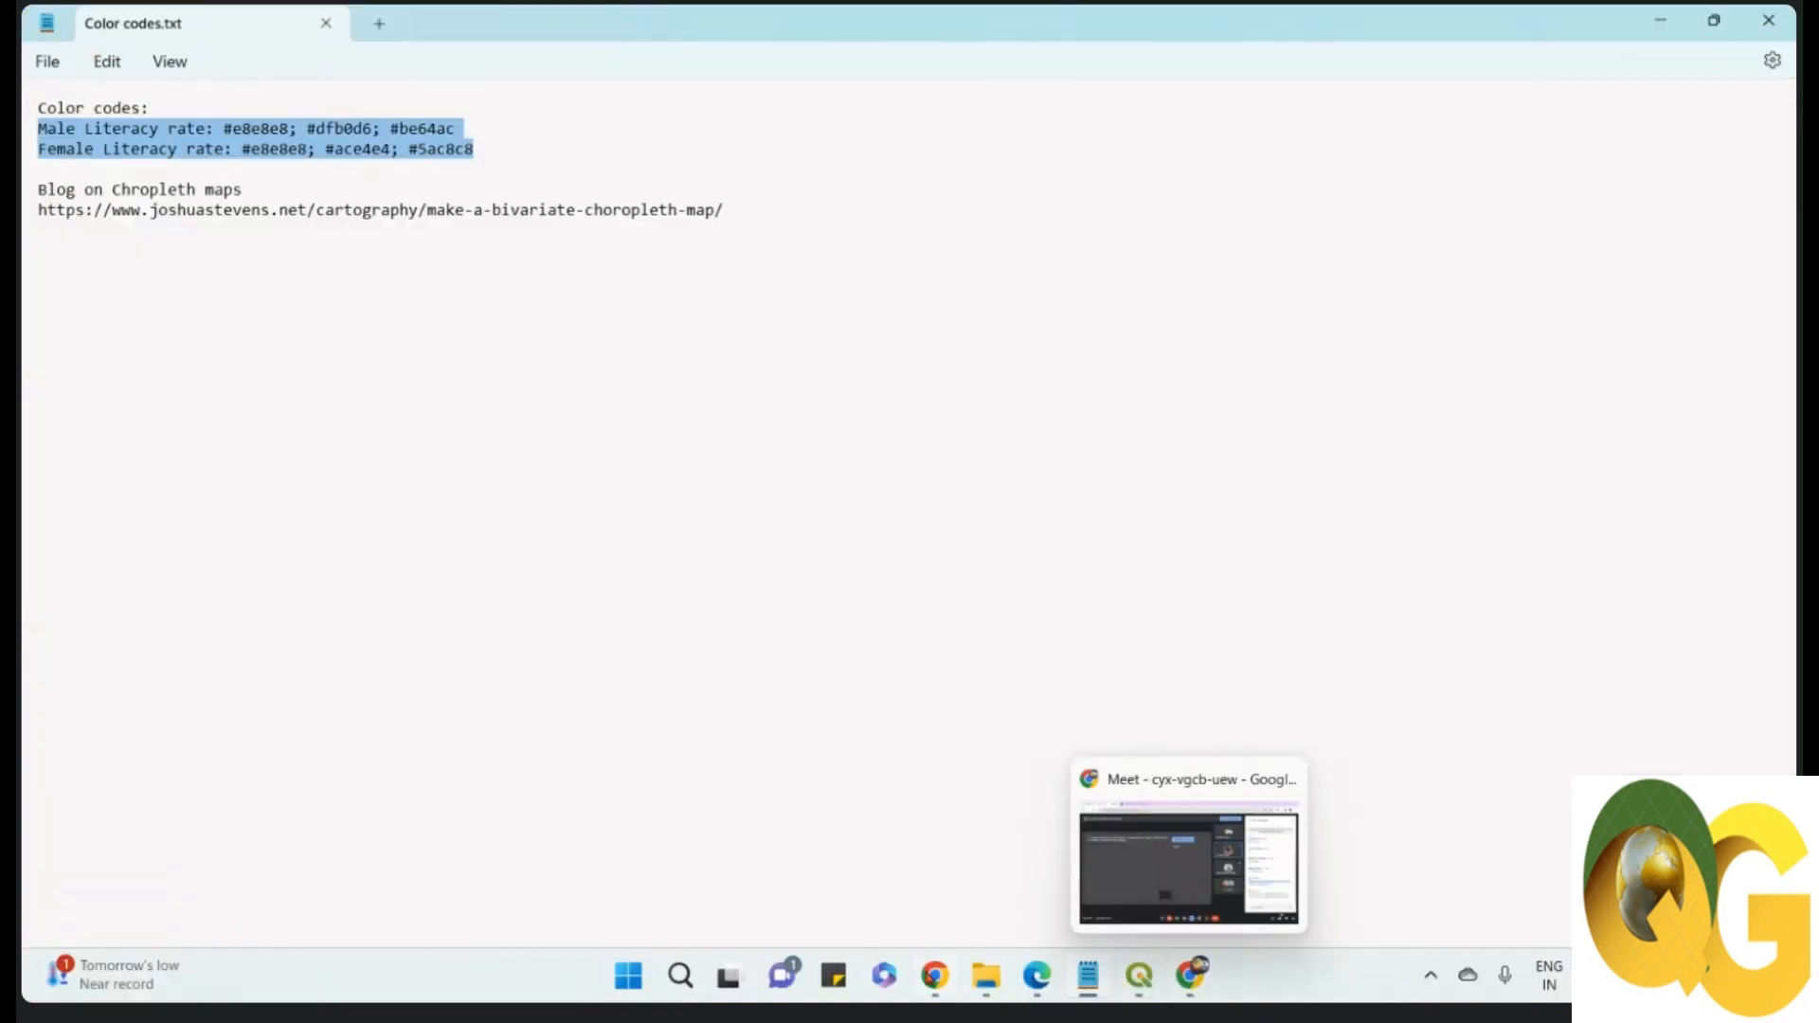
Step: Select the first male literacy colour code #e8e8e8 in Color codes.txt
left_click(446, 394)
left_click_drag(224, 130, 289, 138)
key("ctrl+c")
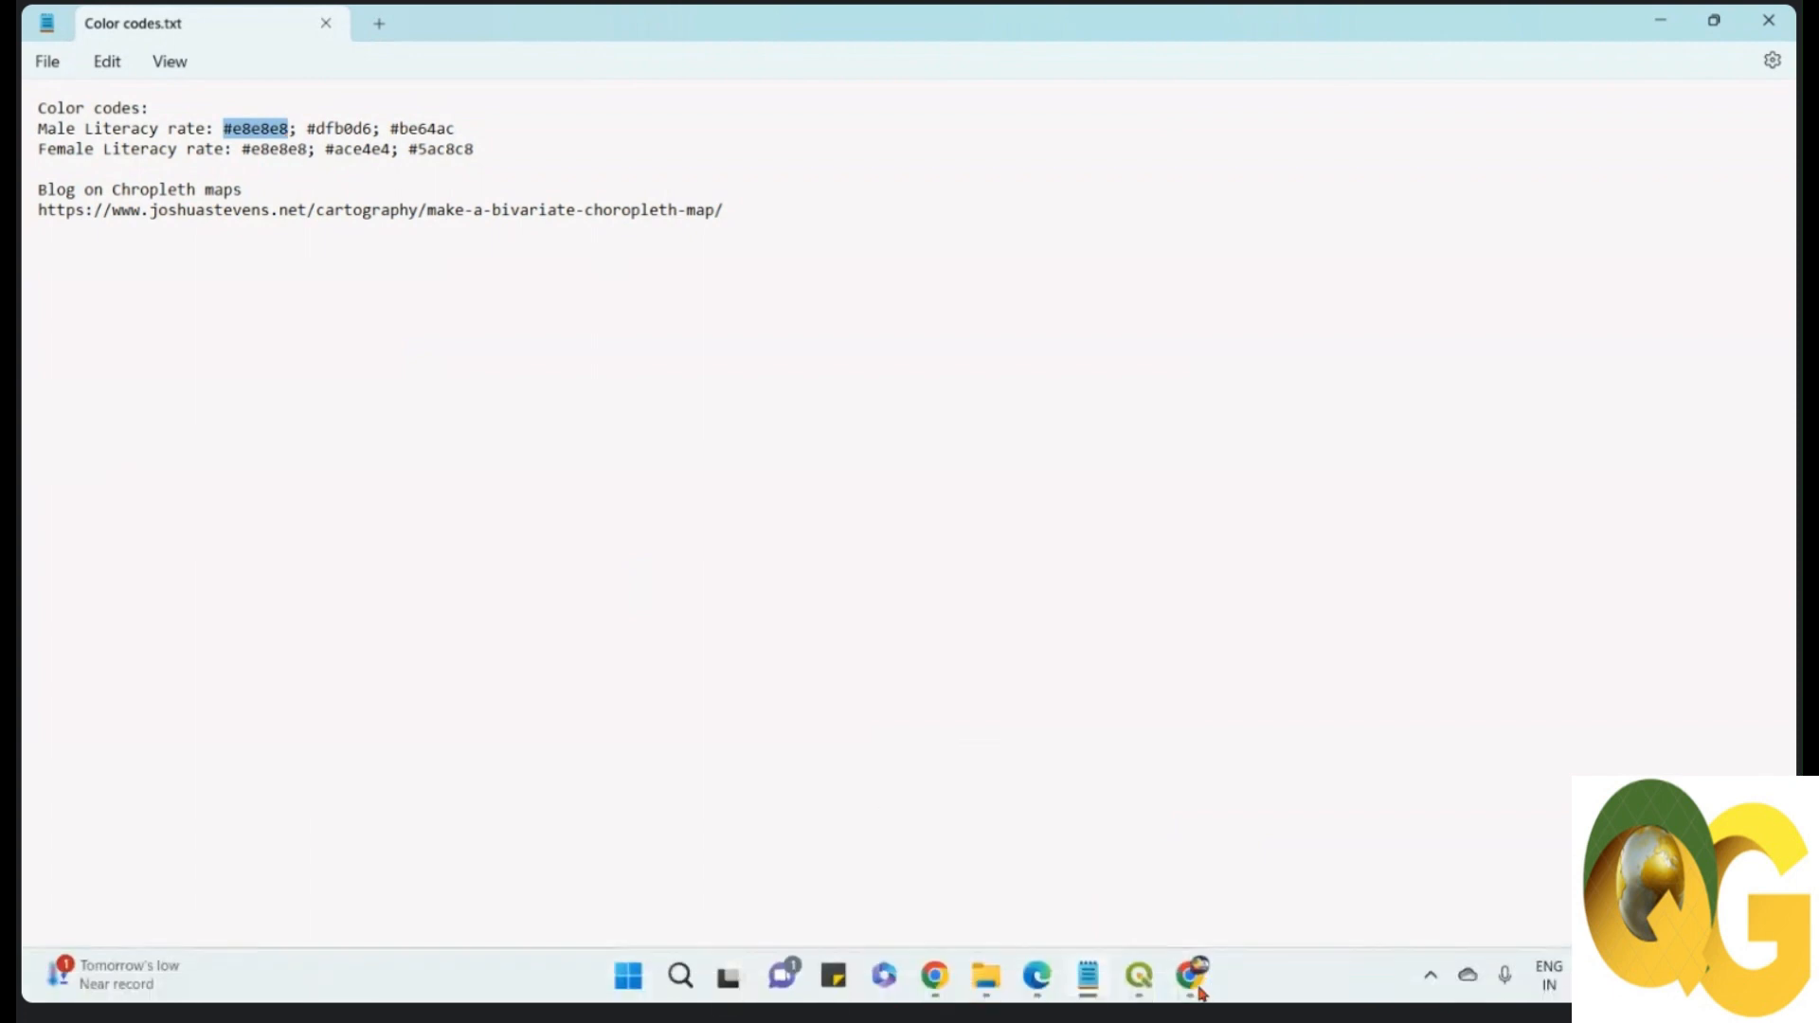
left_click(1137, 978)
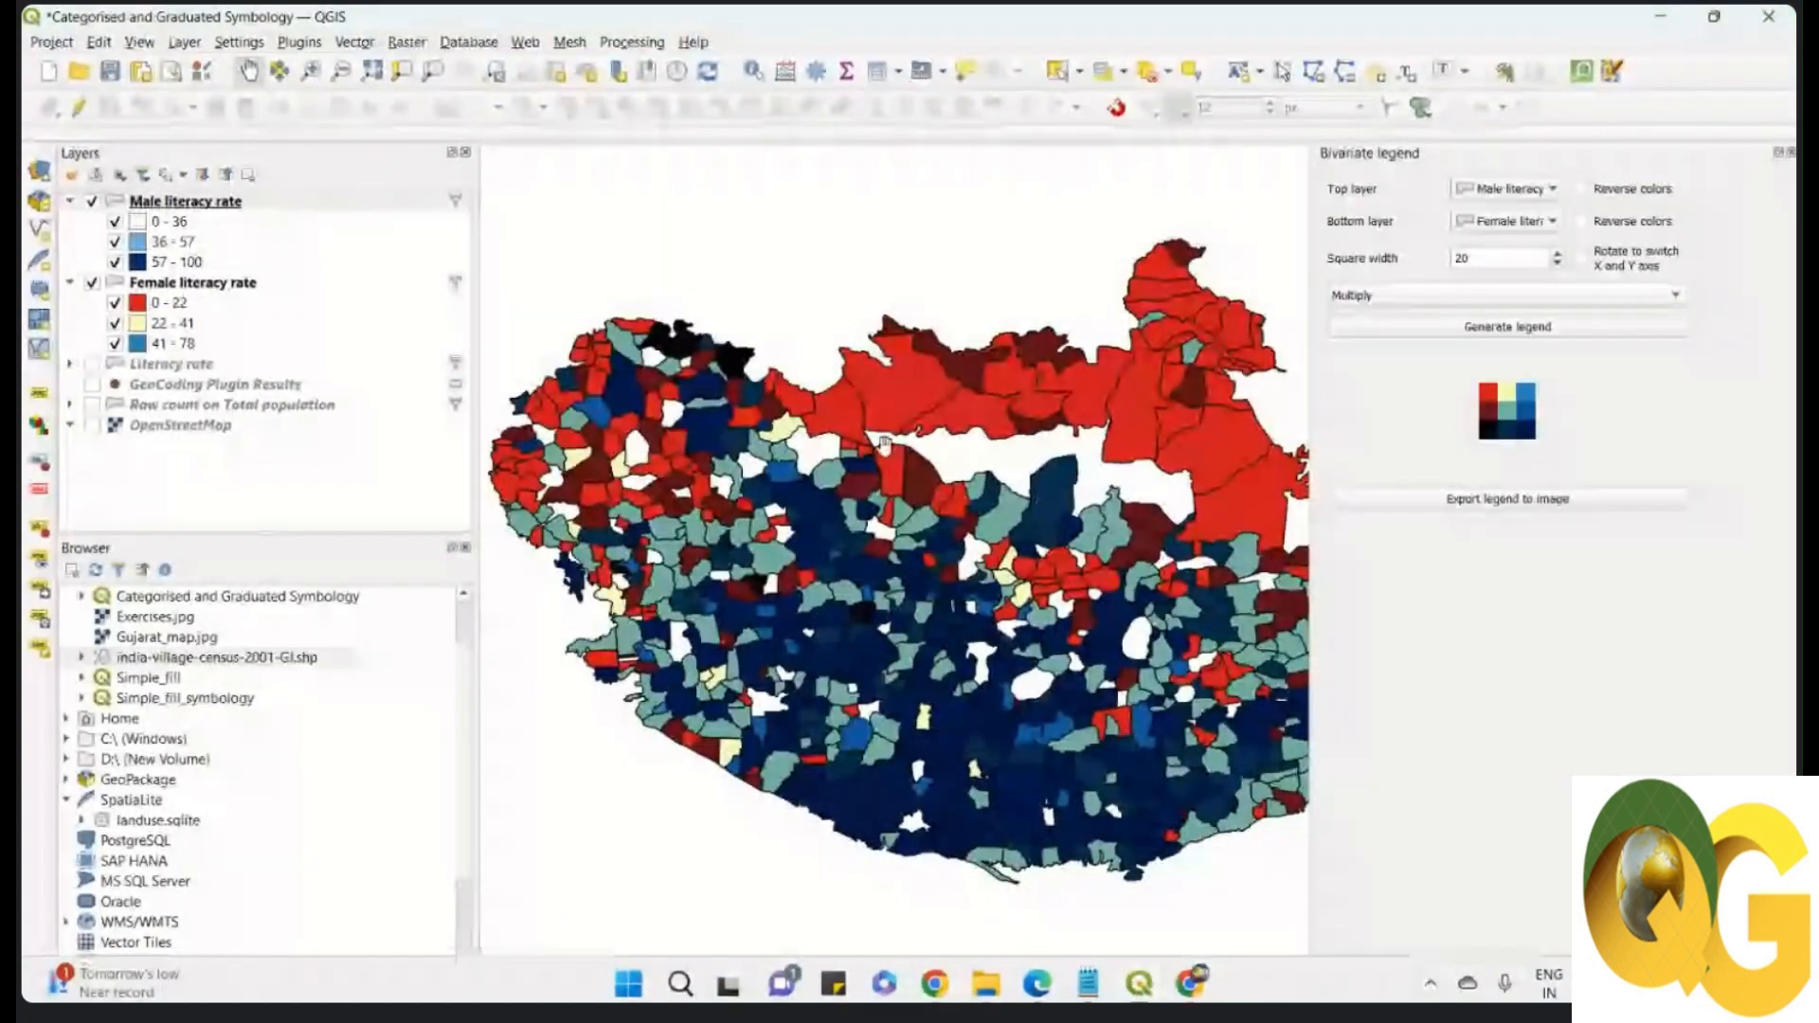
Step: Open the Male literacy rate layer's styling and the 0 - 36 class symbol
left_click(1790, 152)
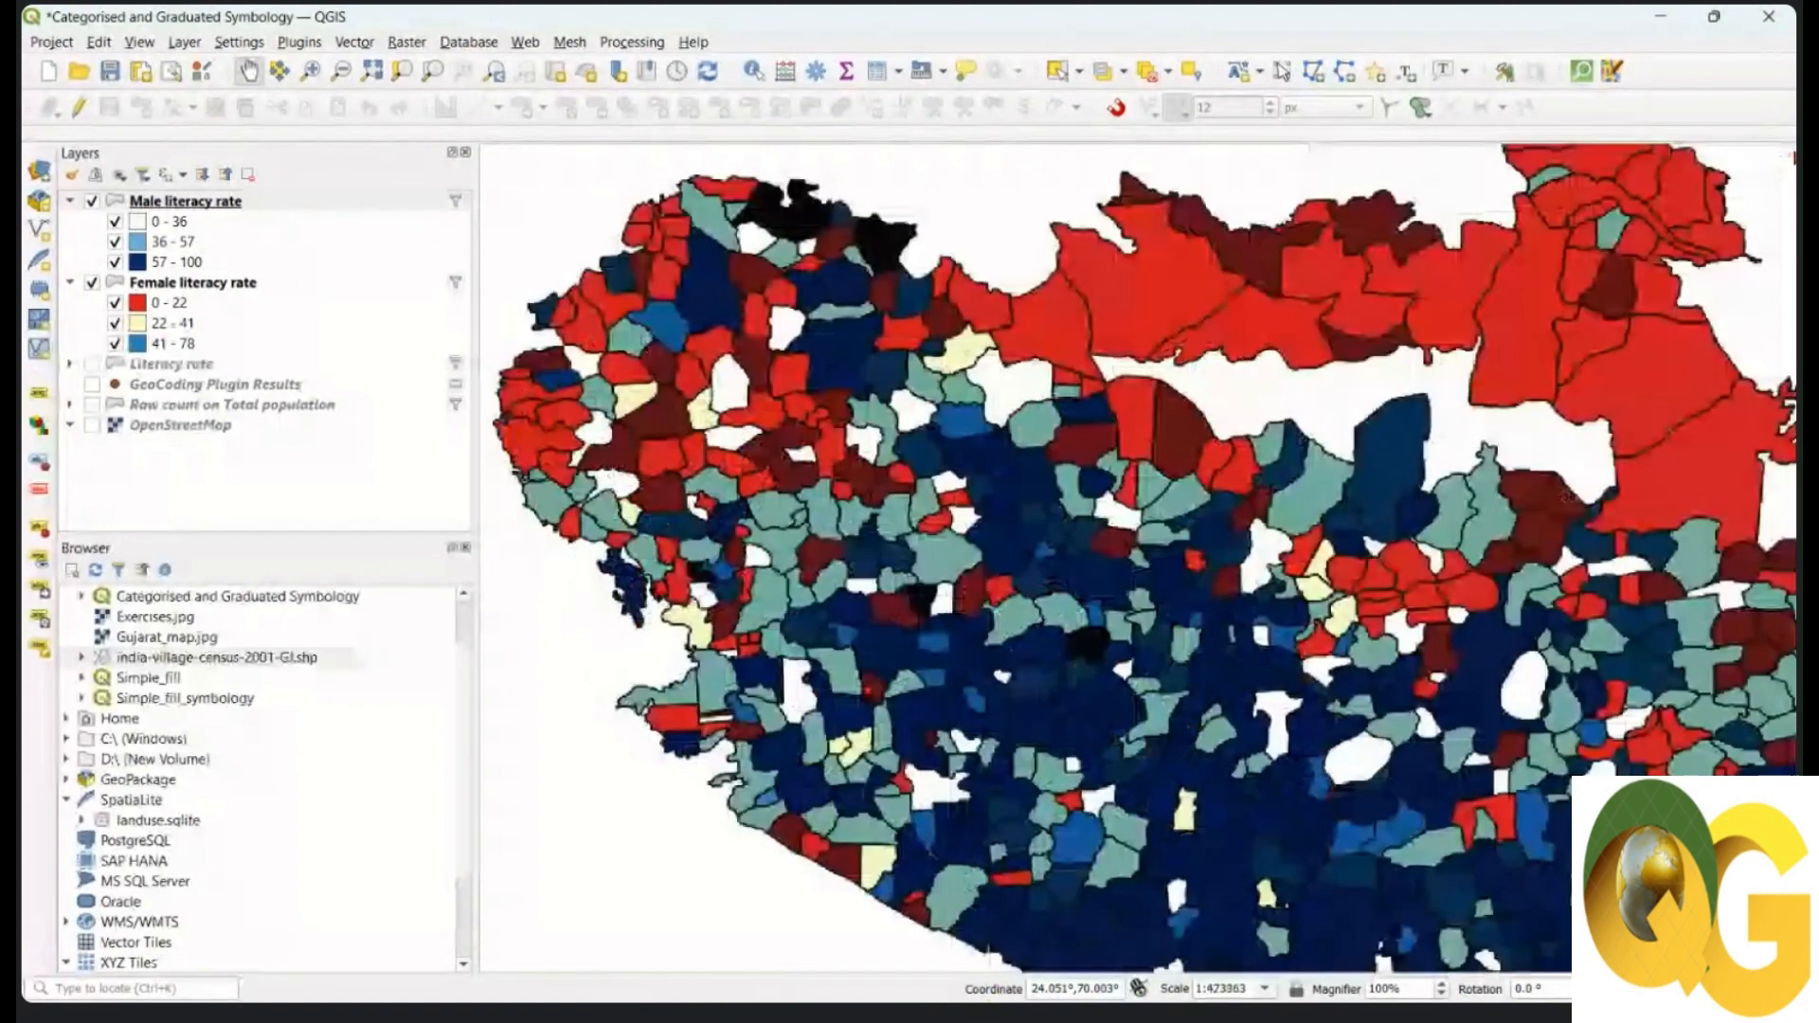
left_click(70, 175)
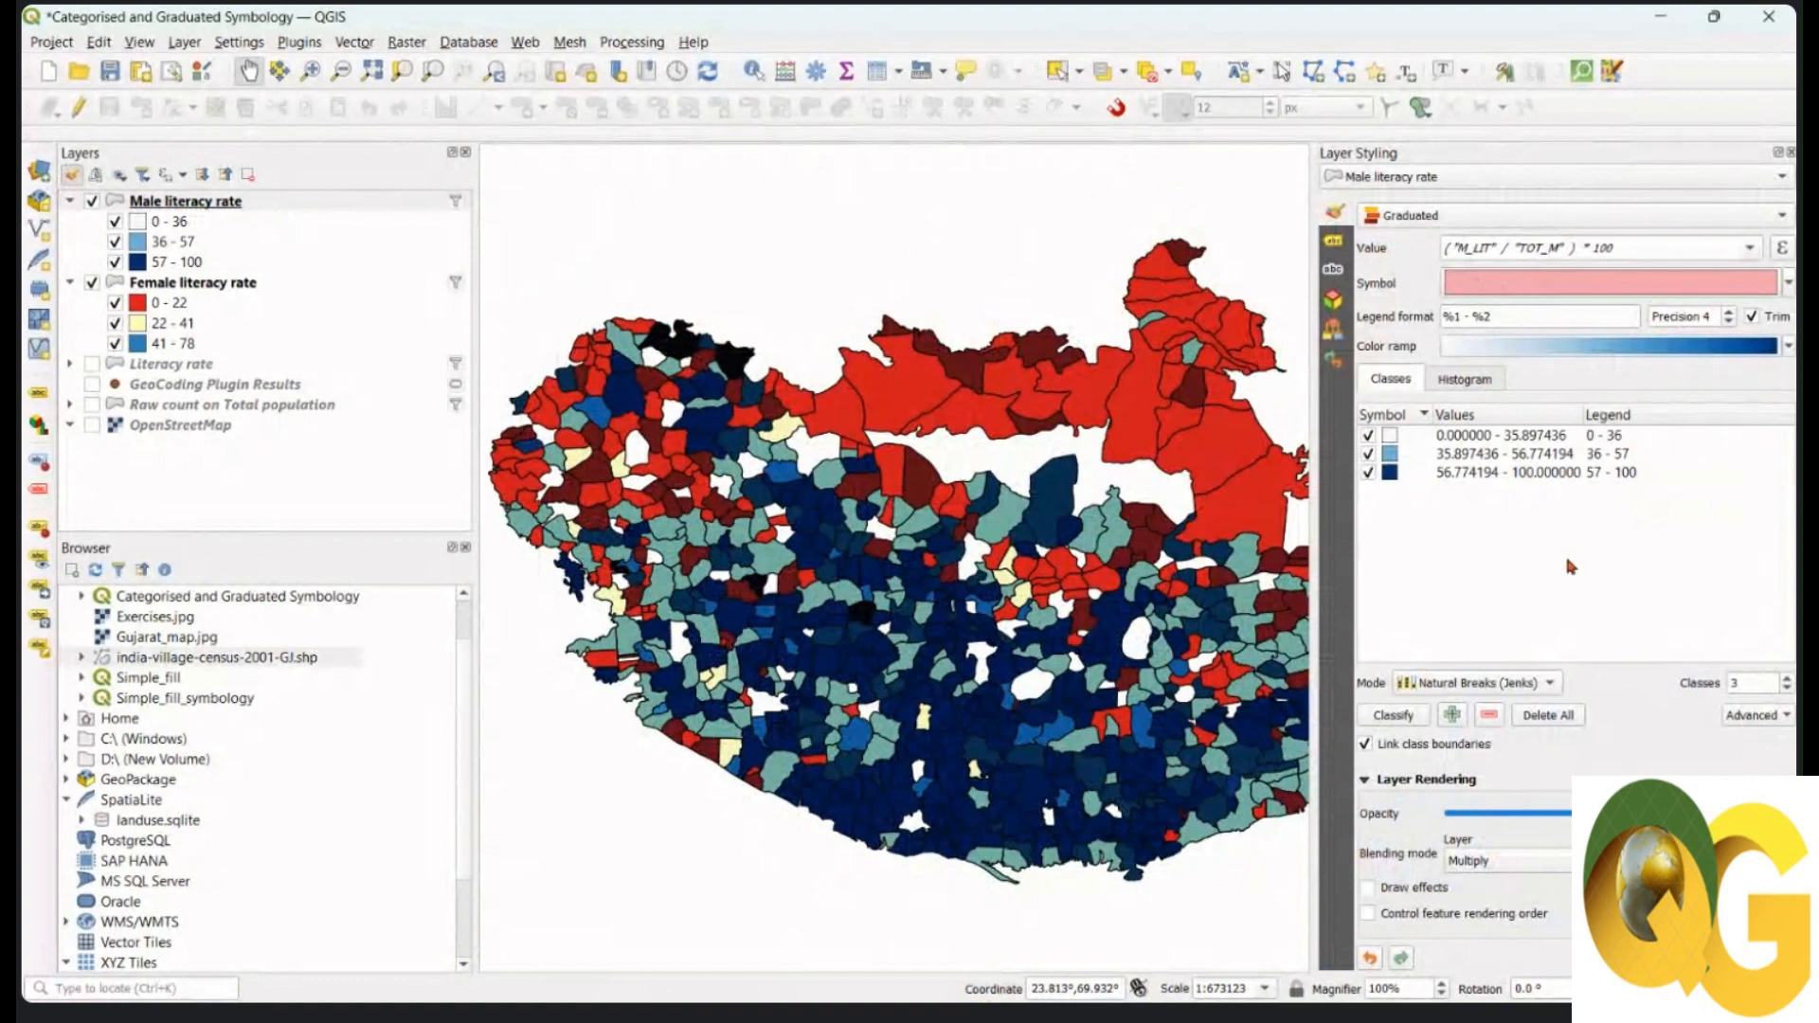
left_click(245, 206)
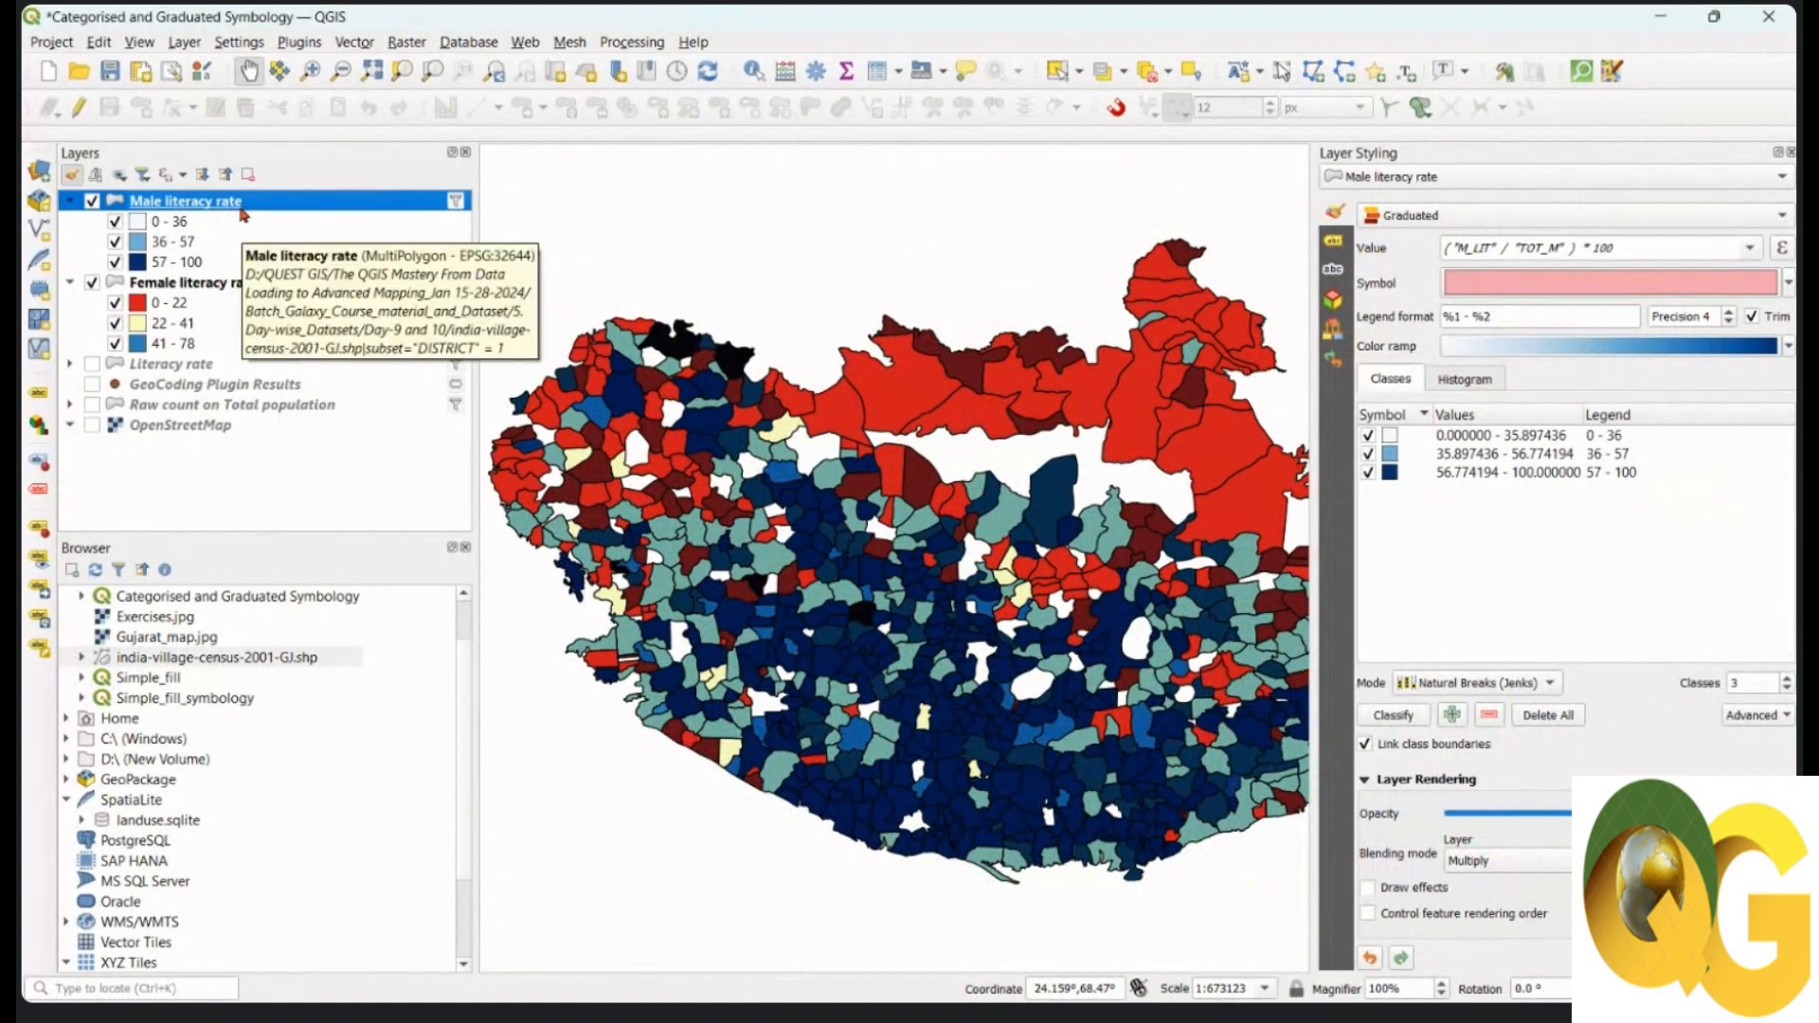
left_click(1390, 437)
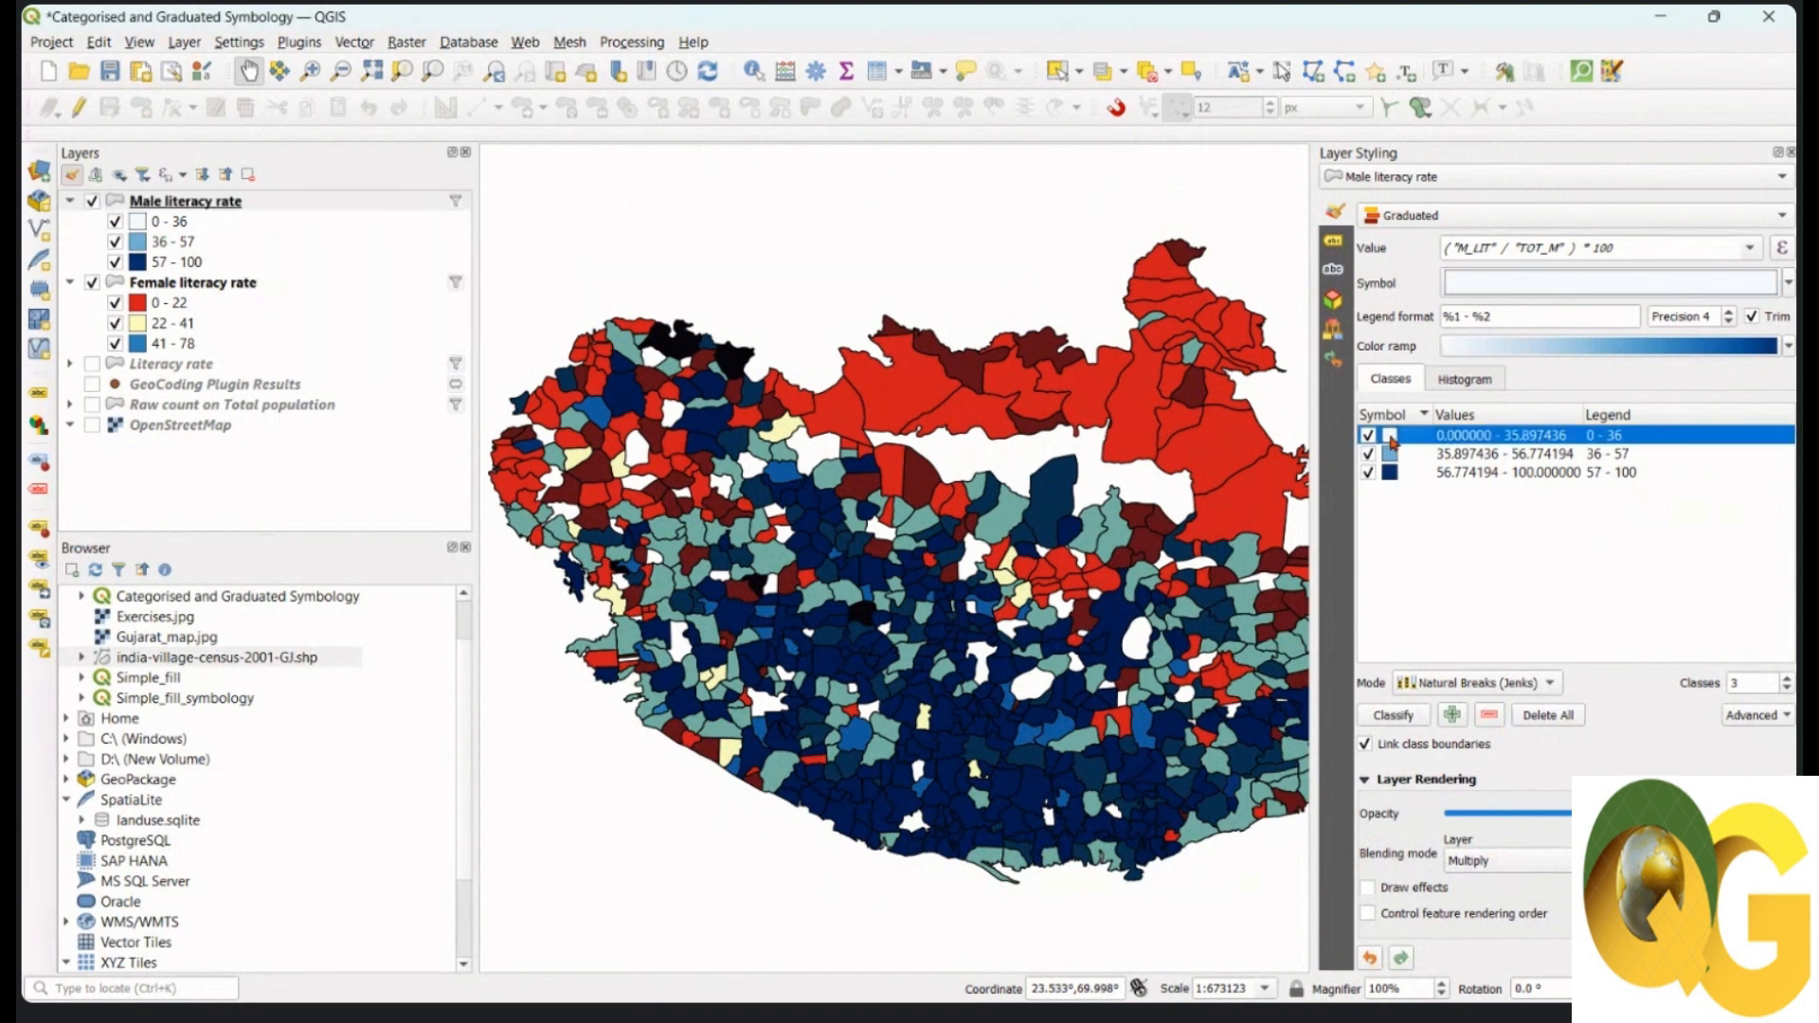
double_click(1391, 438)
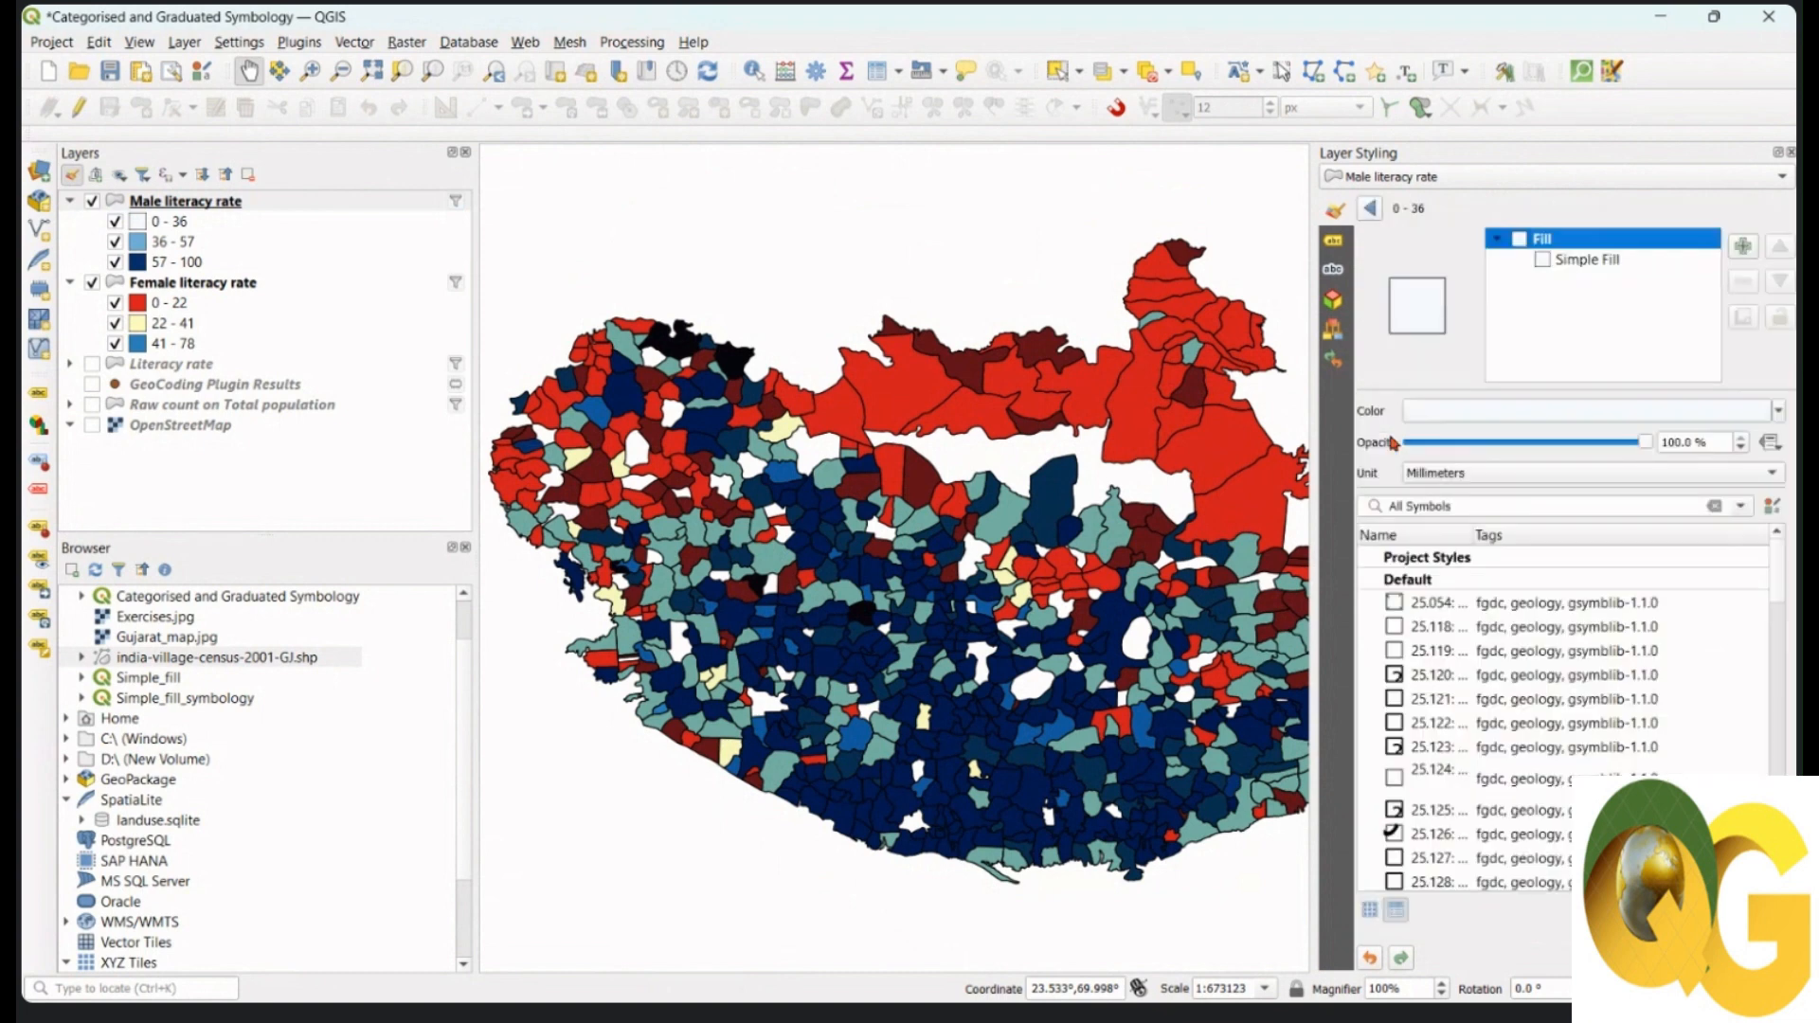
Step: Give the 0 - 36 class a light grey #e8e8e8 fill
left_click(1593, 267)
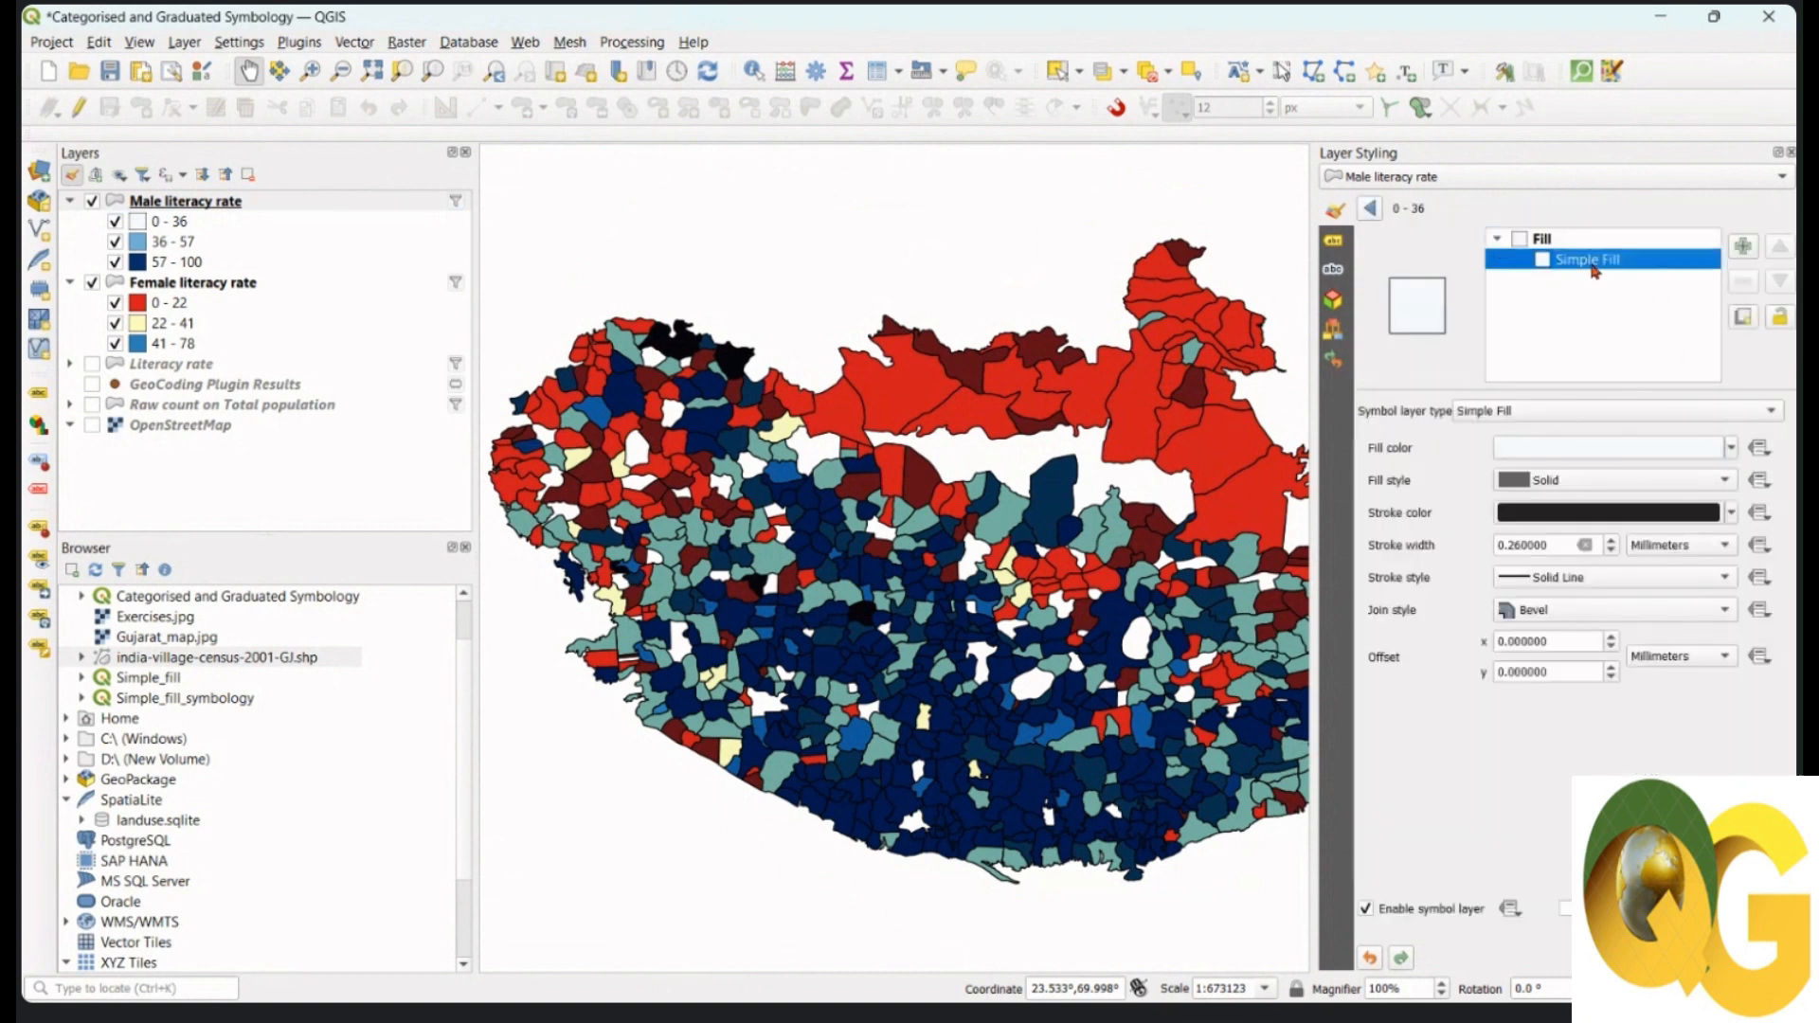
left_click(1615, 448)
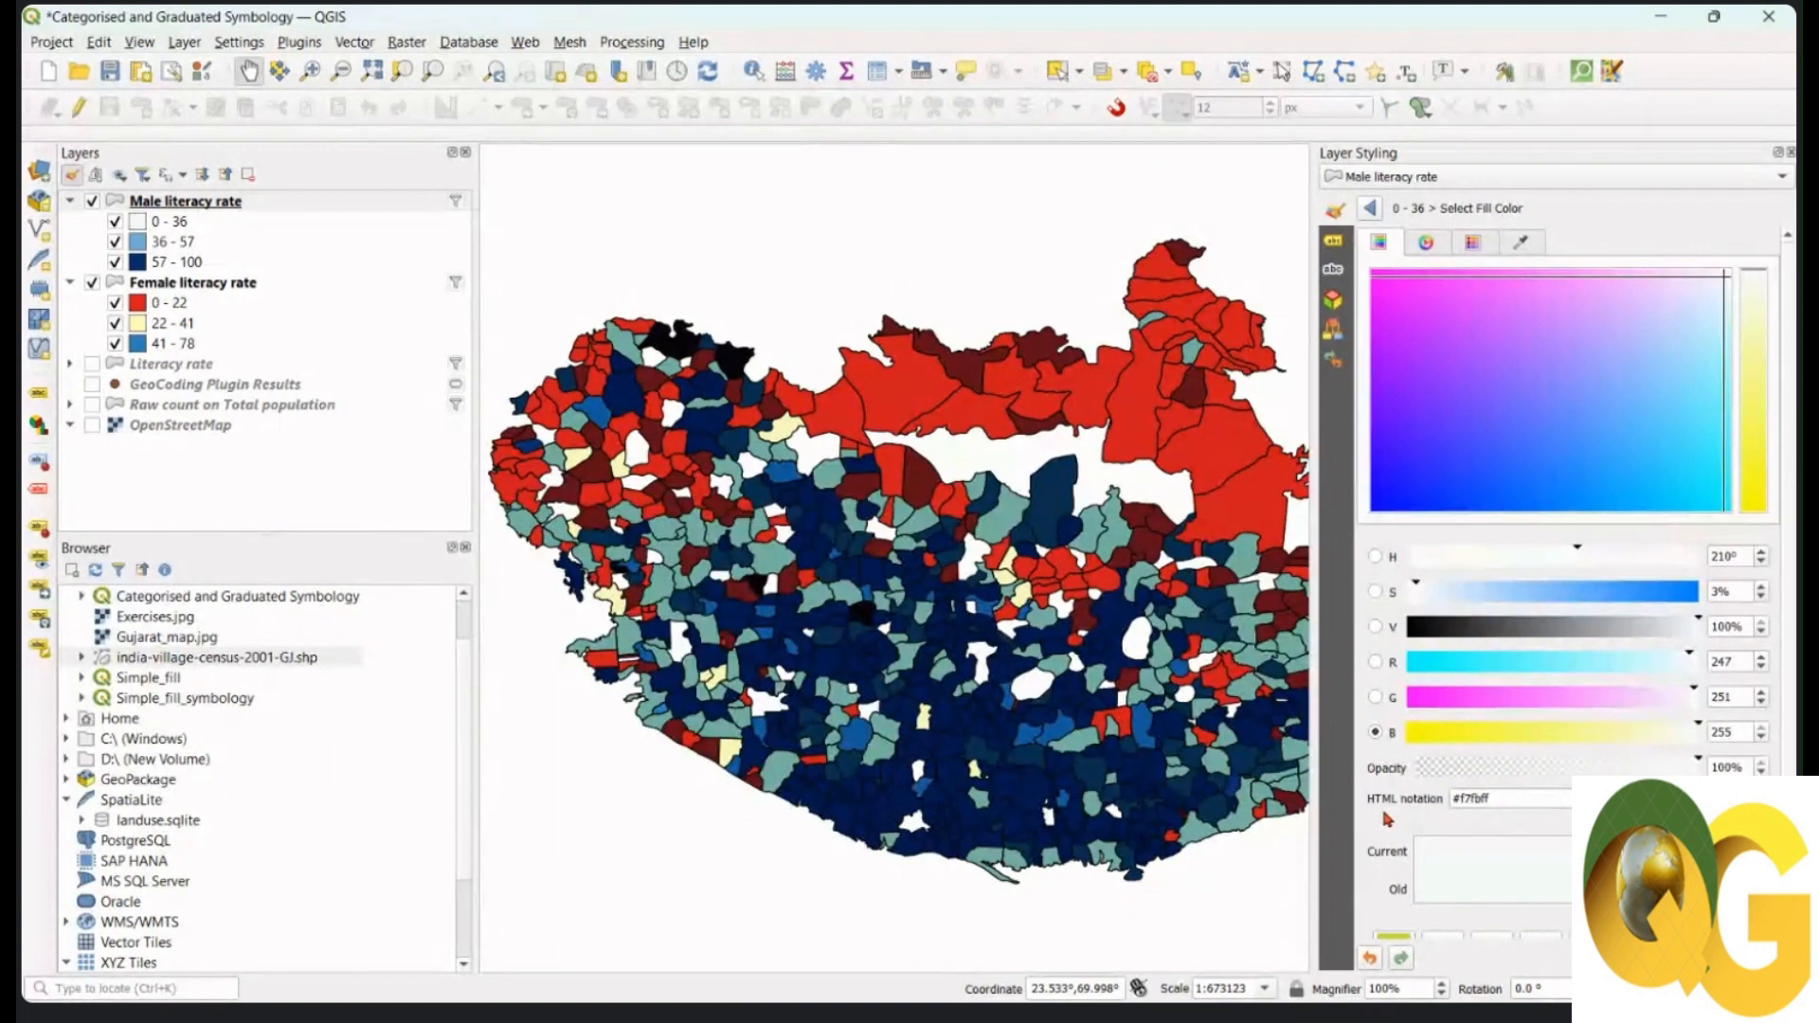
left_click_drag(1514, 801, 1447, 801)
key("ctrl+v")
key("Return")
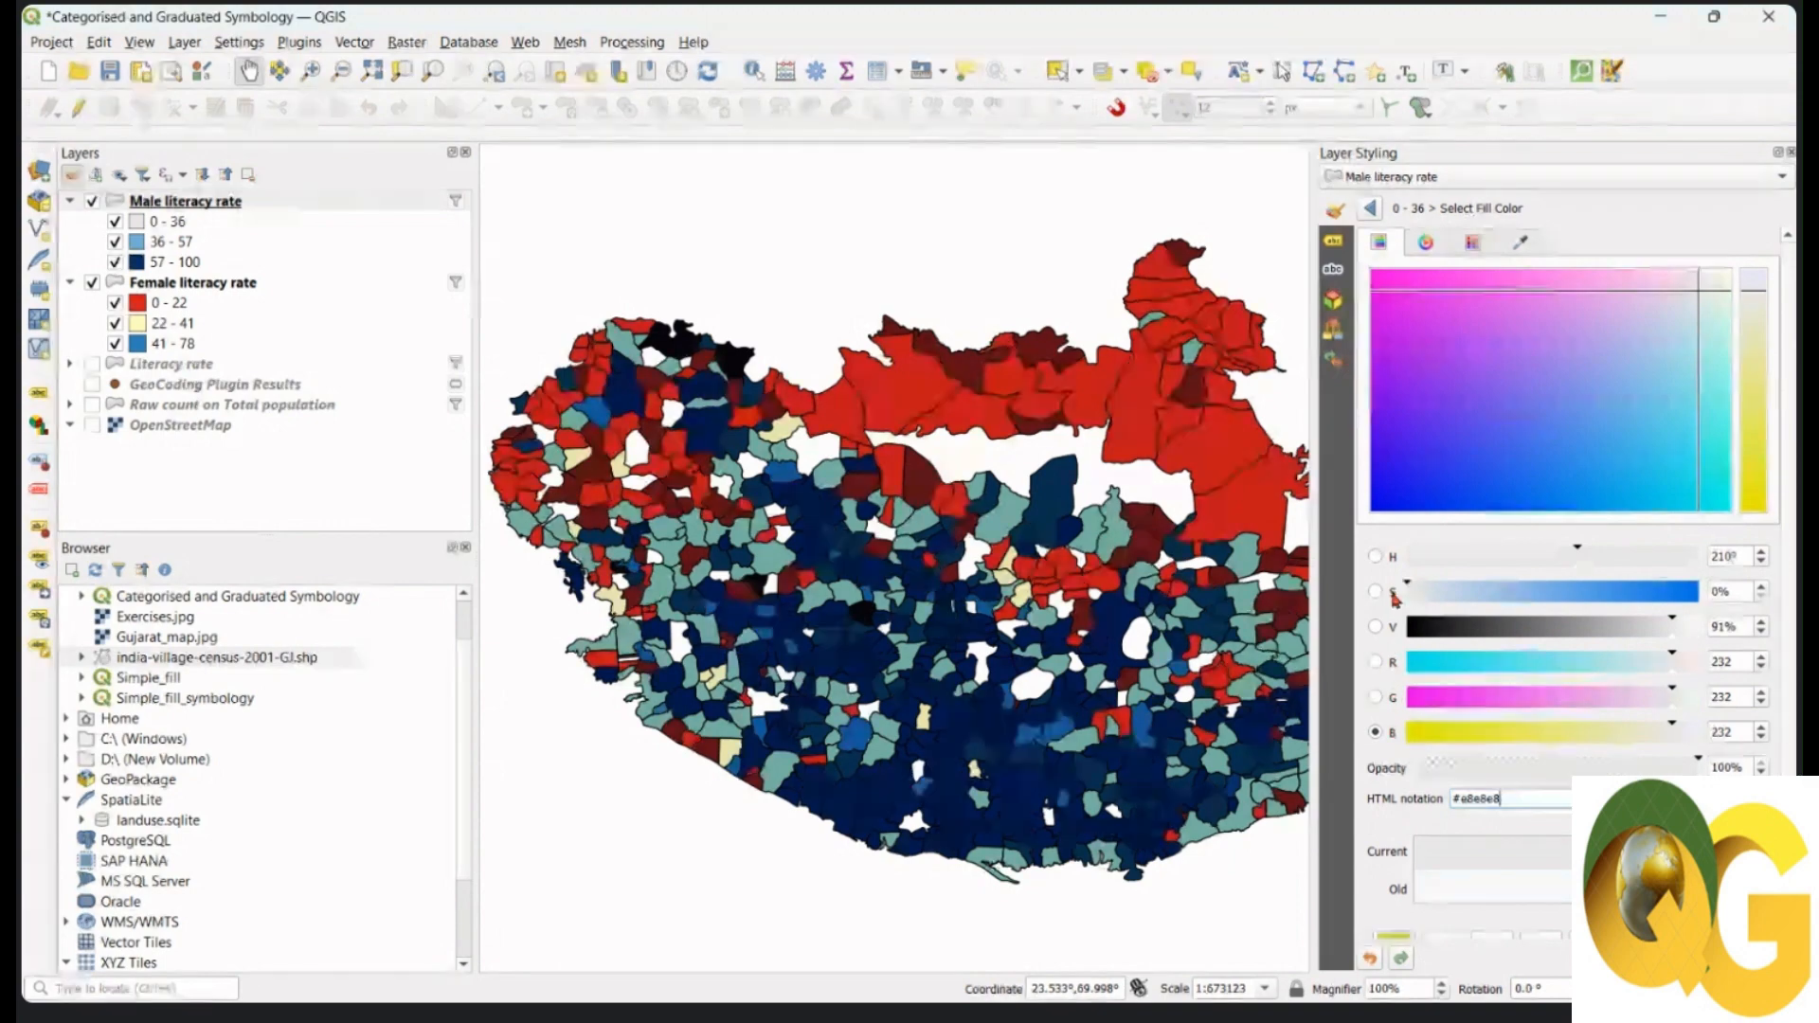
left_click_drag(1510, 799, 1450, 802)
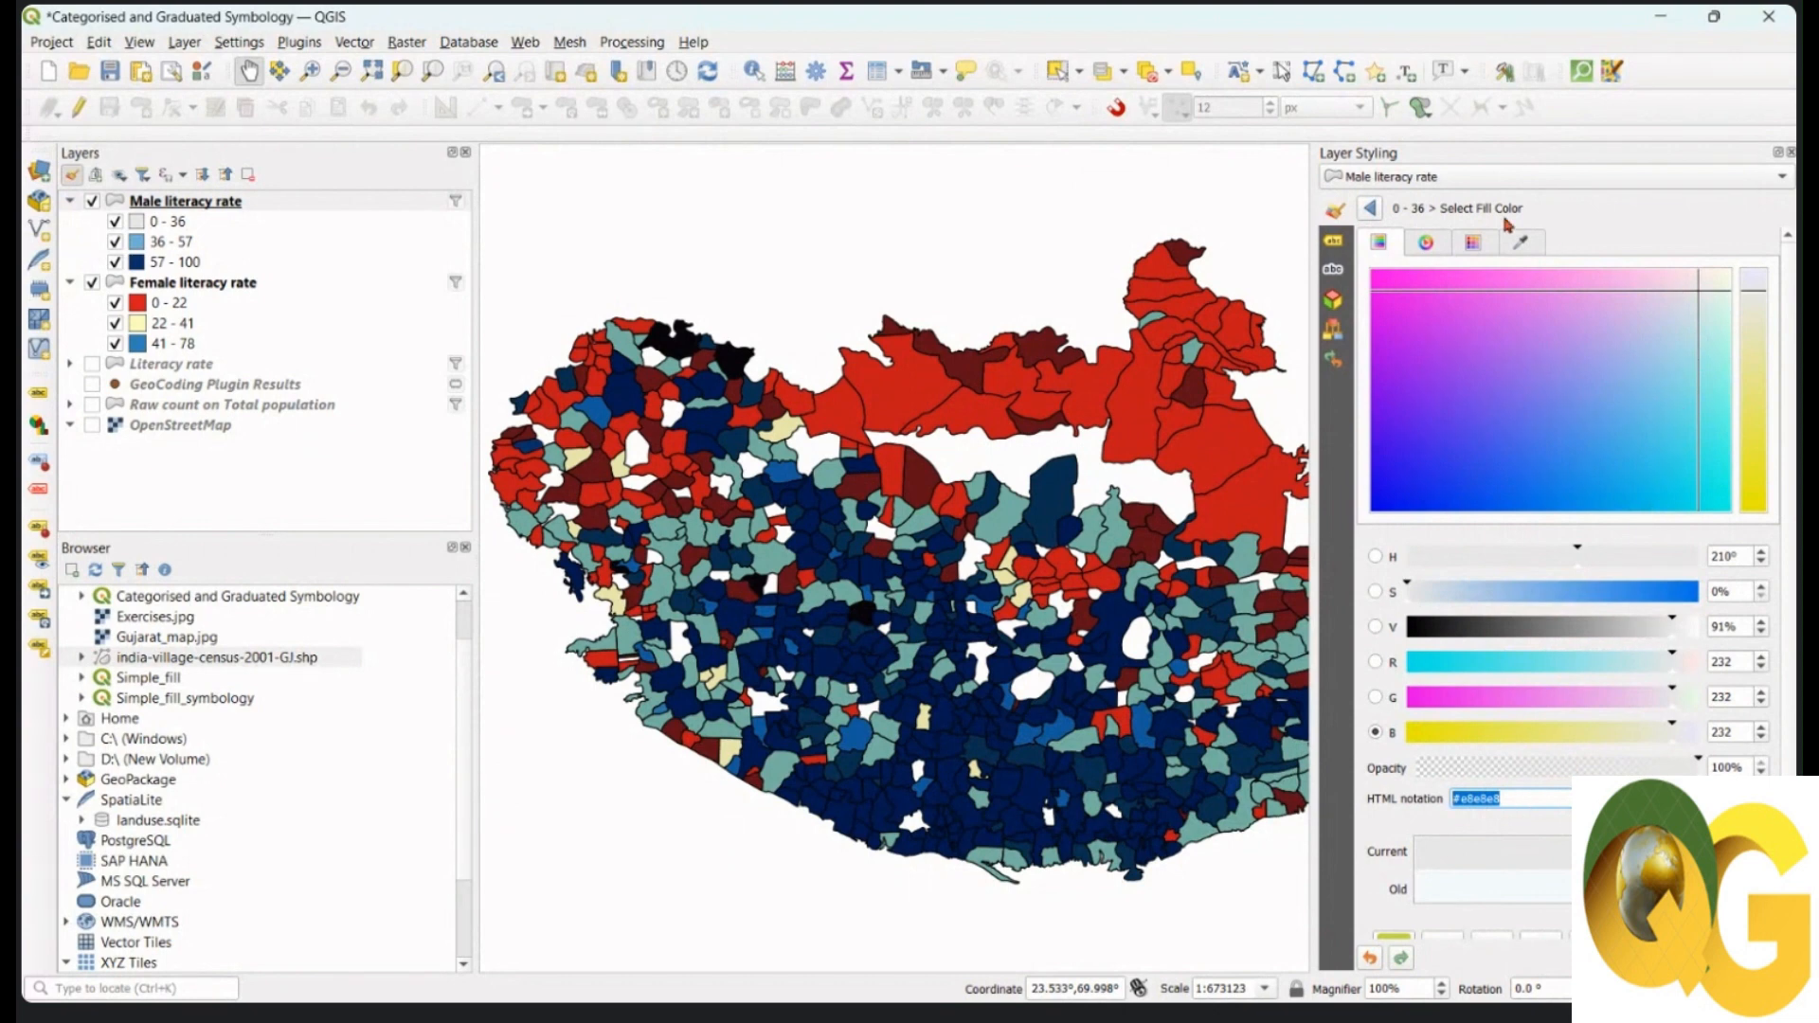
left_click(1374, 212)
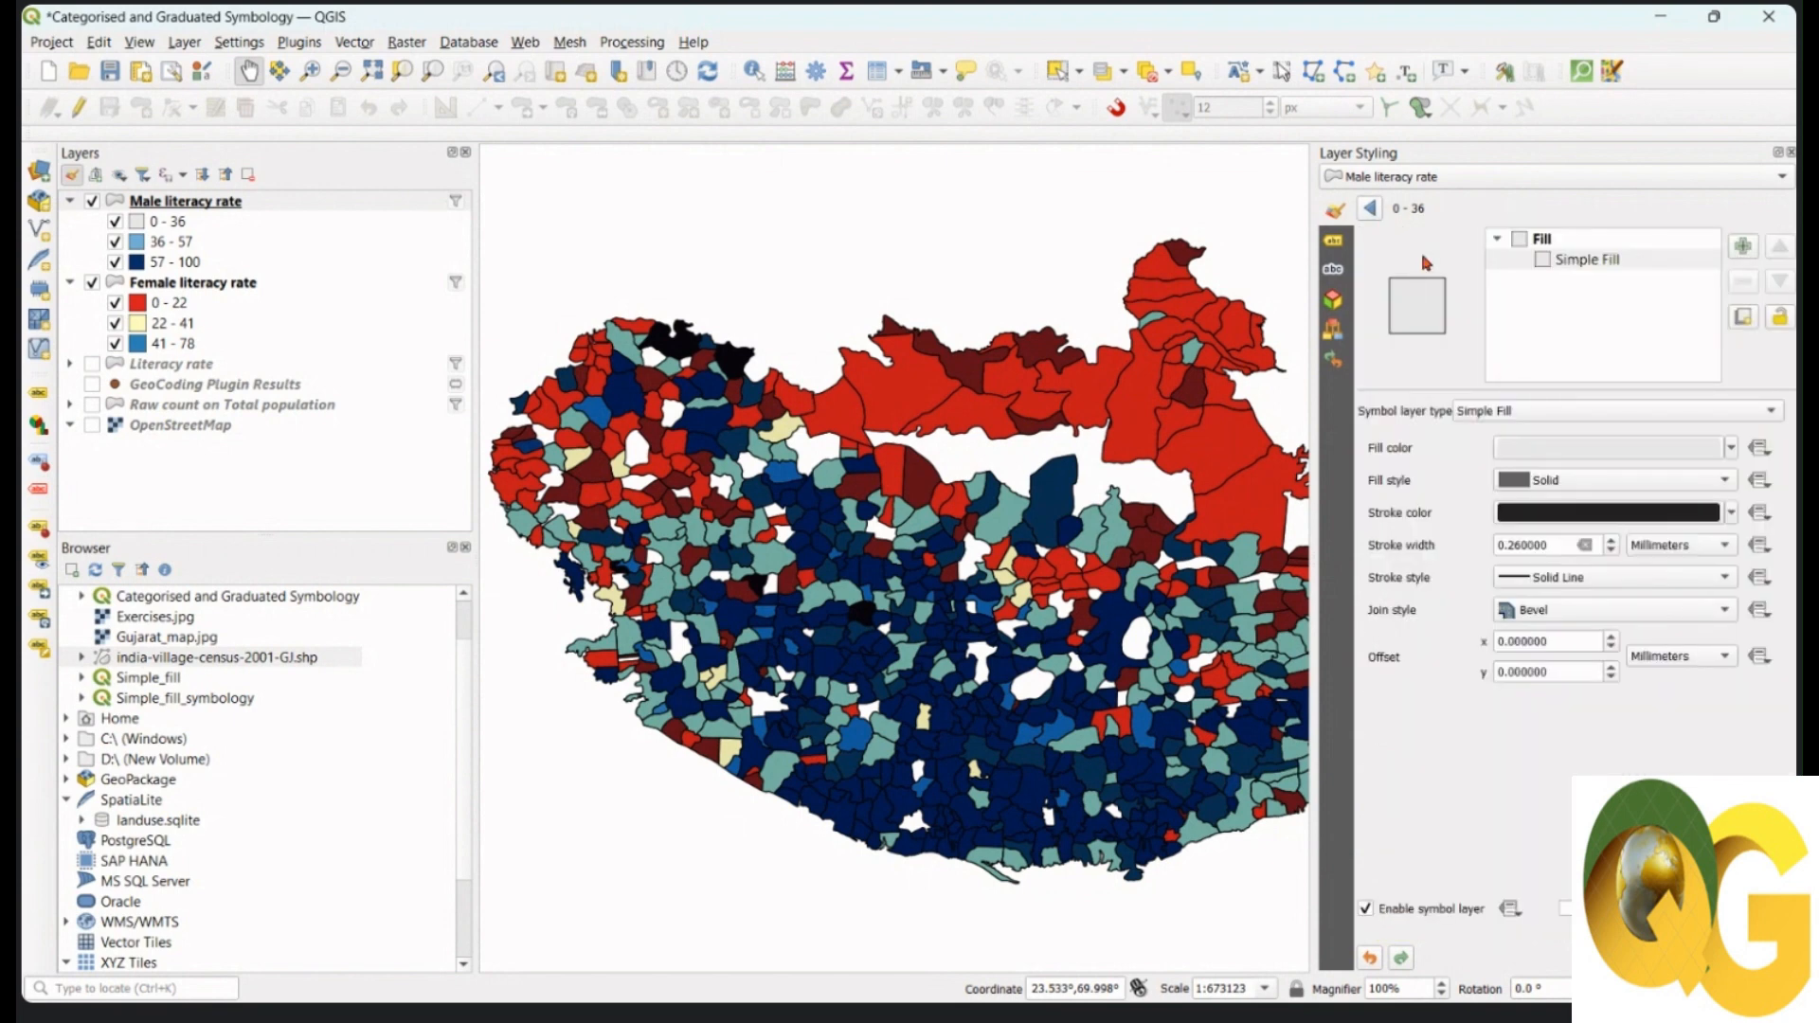
left_click(1370, 209)
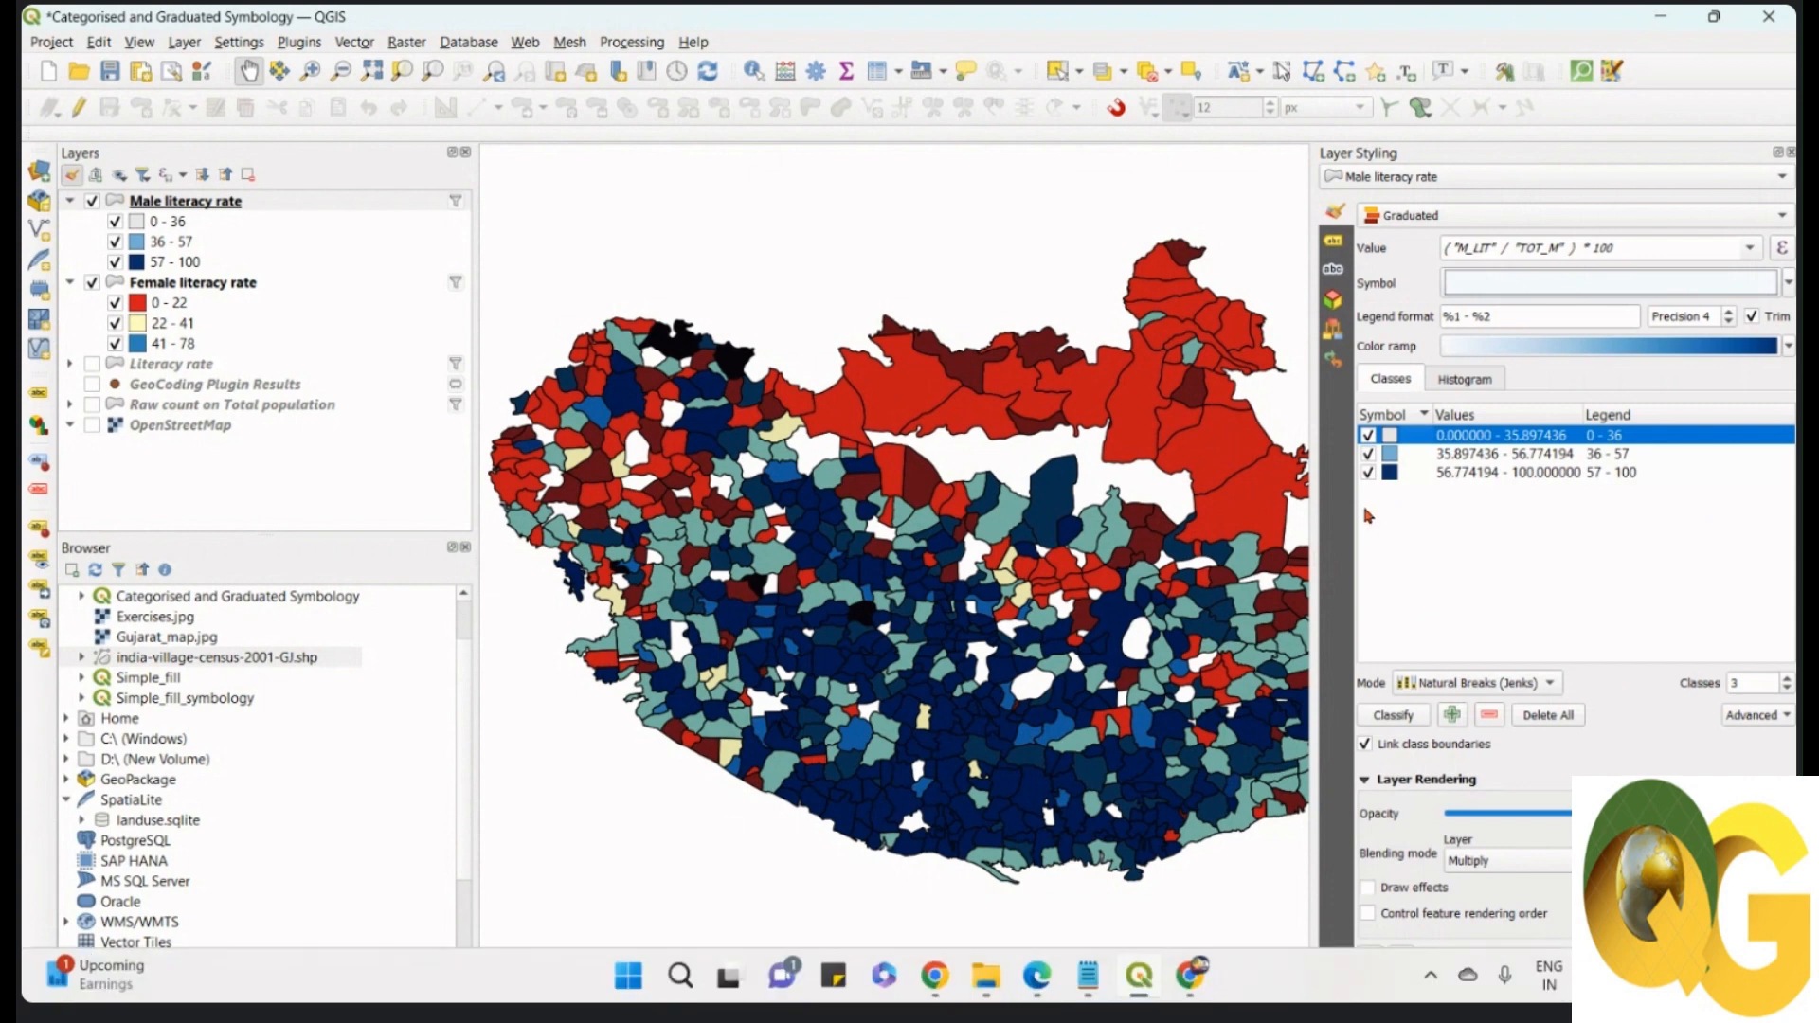
Step: Open the 36 - 57 class fill colour and select code #dfb0d6 from the notes
double_click(1390, 459)
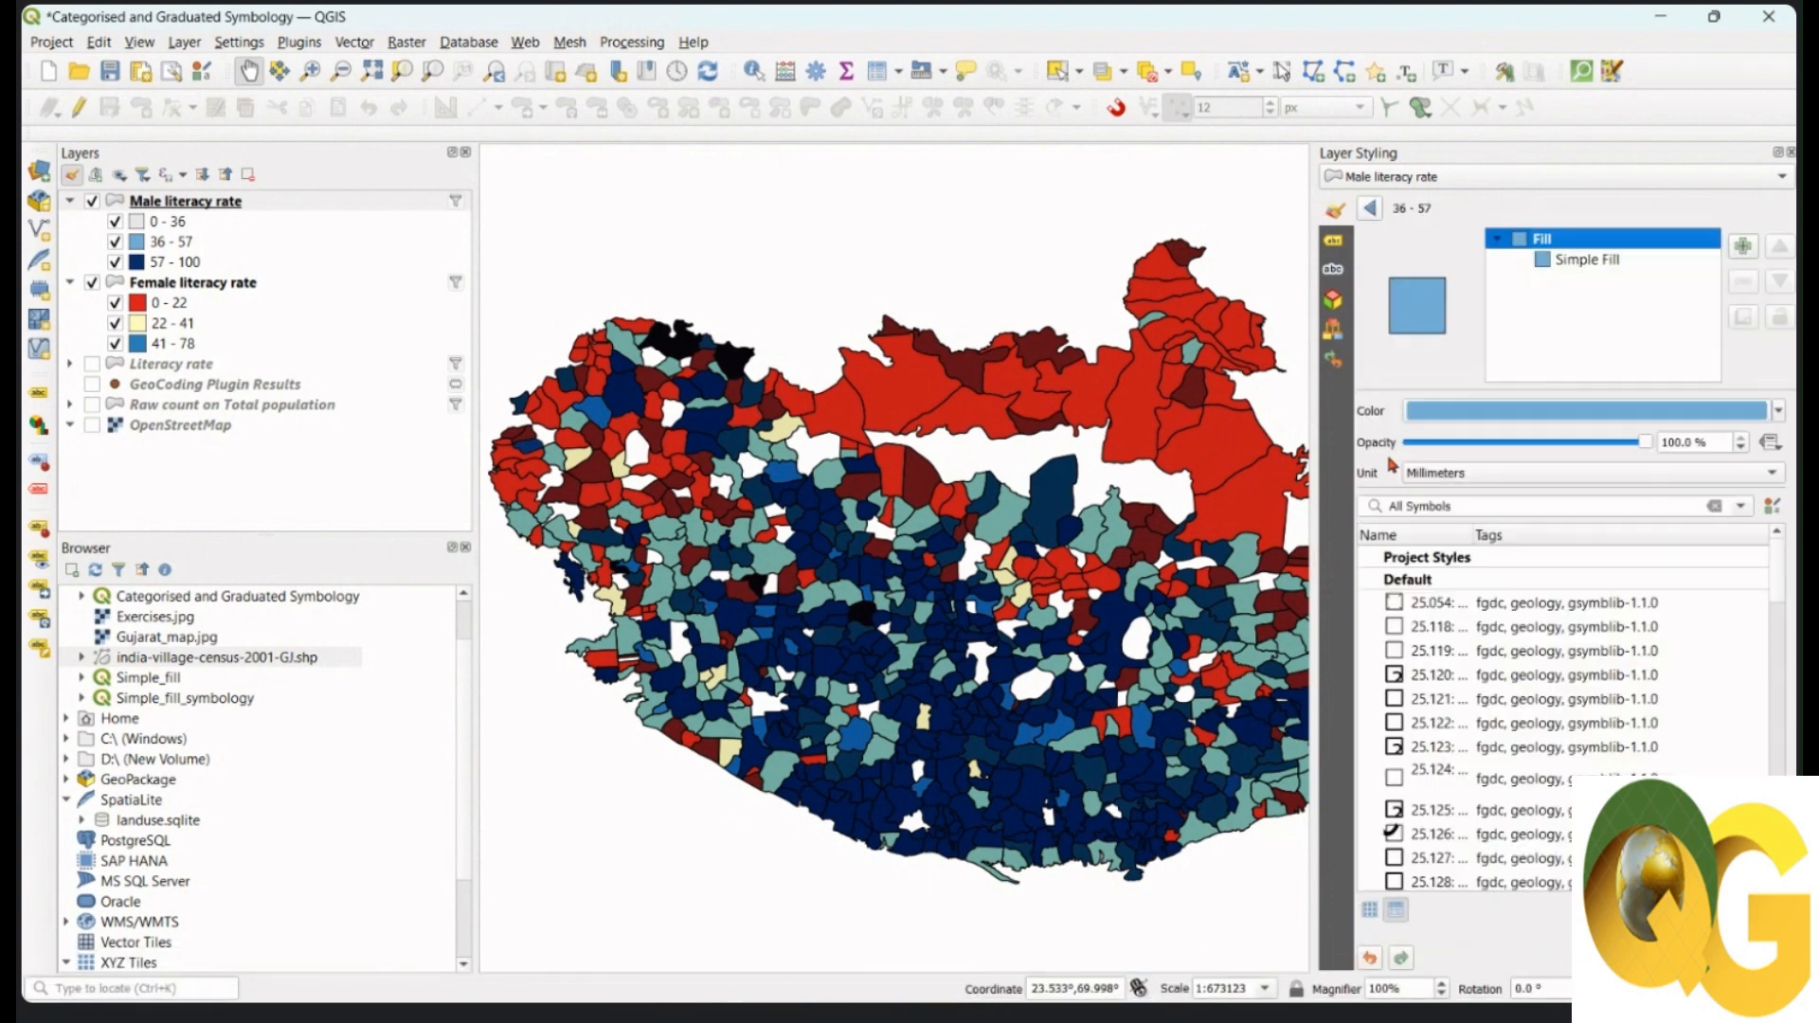
left_click(1579, 268)
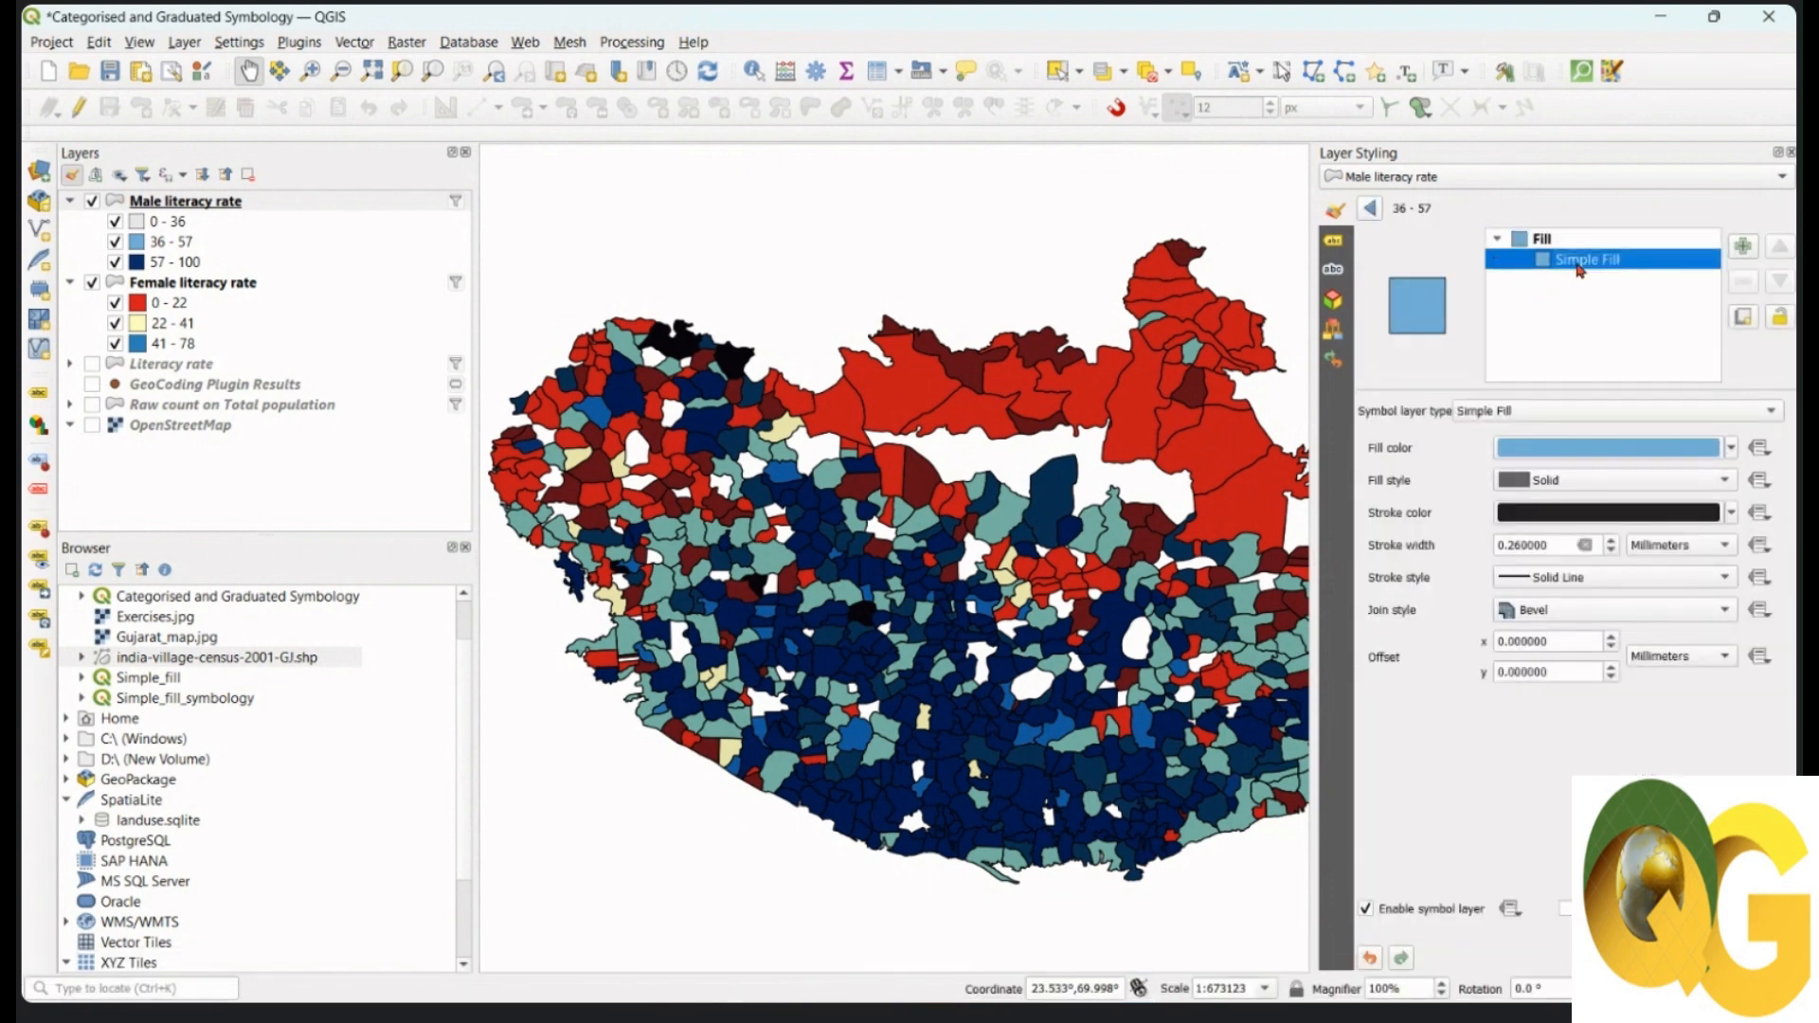
left_click(1580, 449)
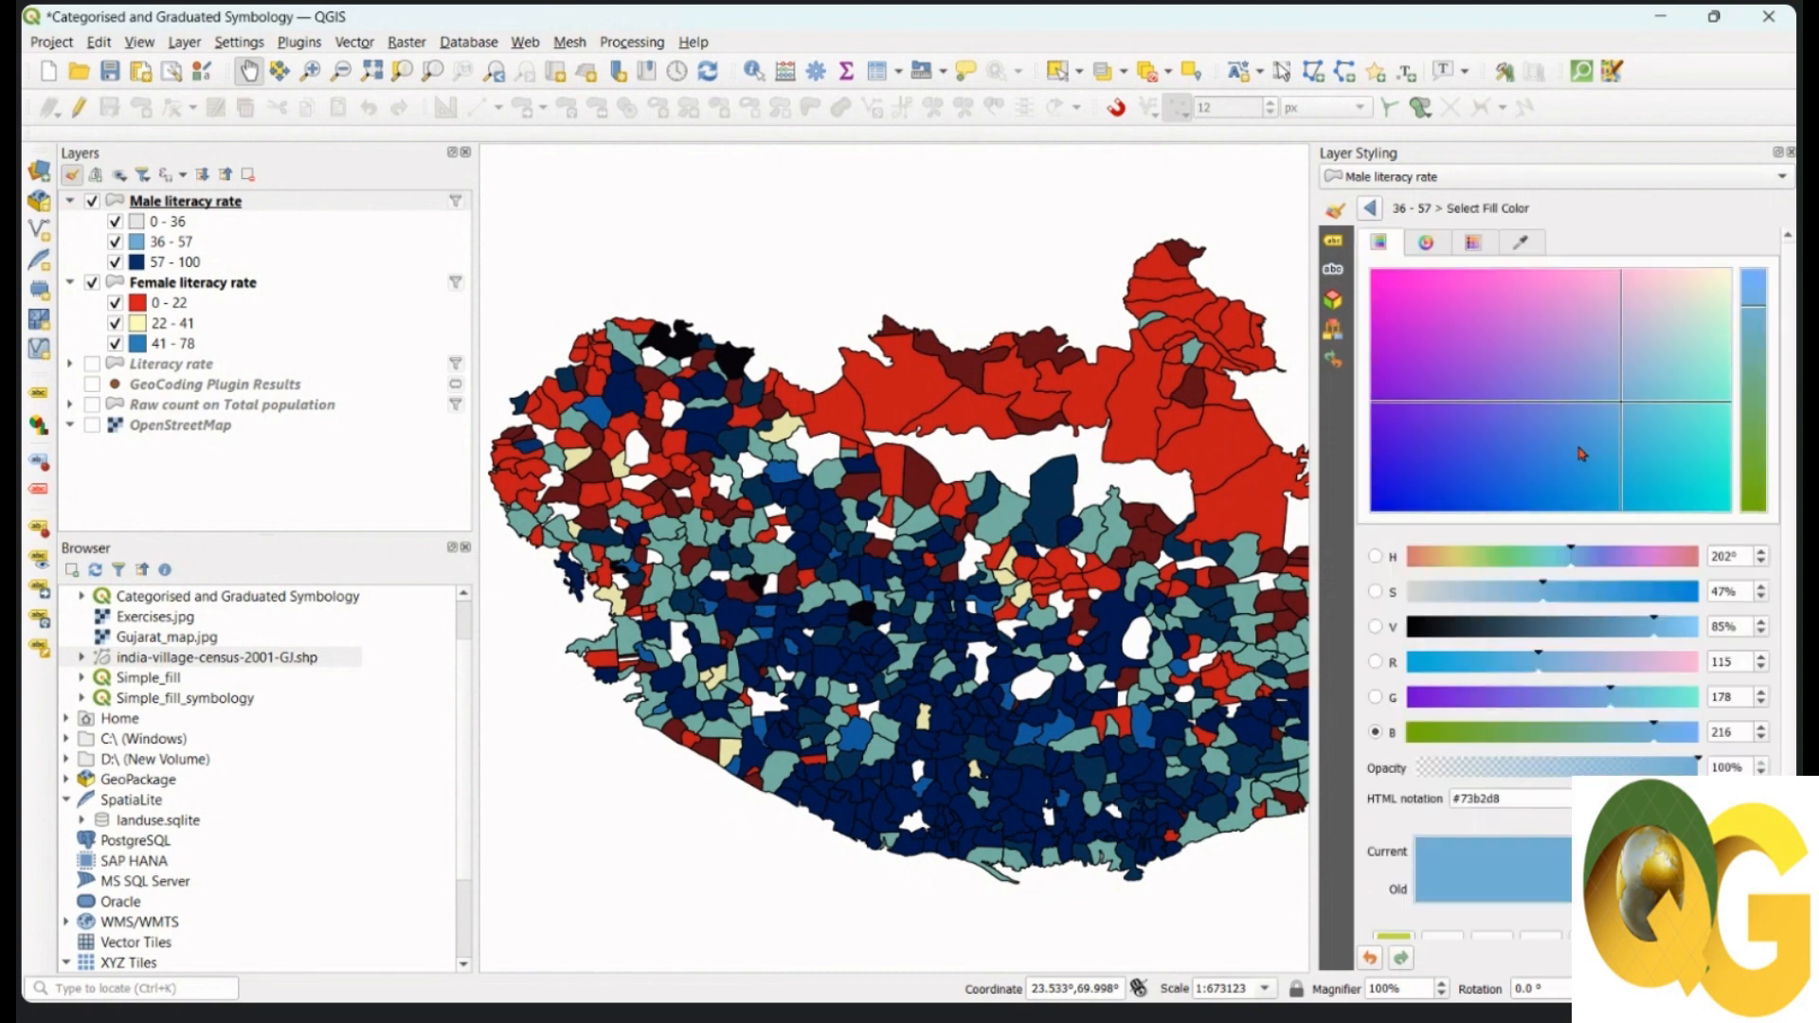
left_click(1087, 974)
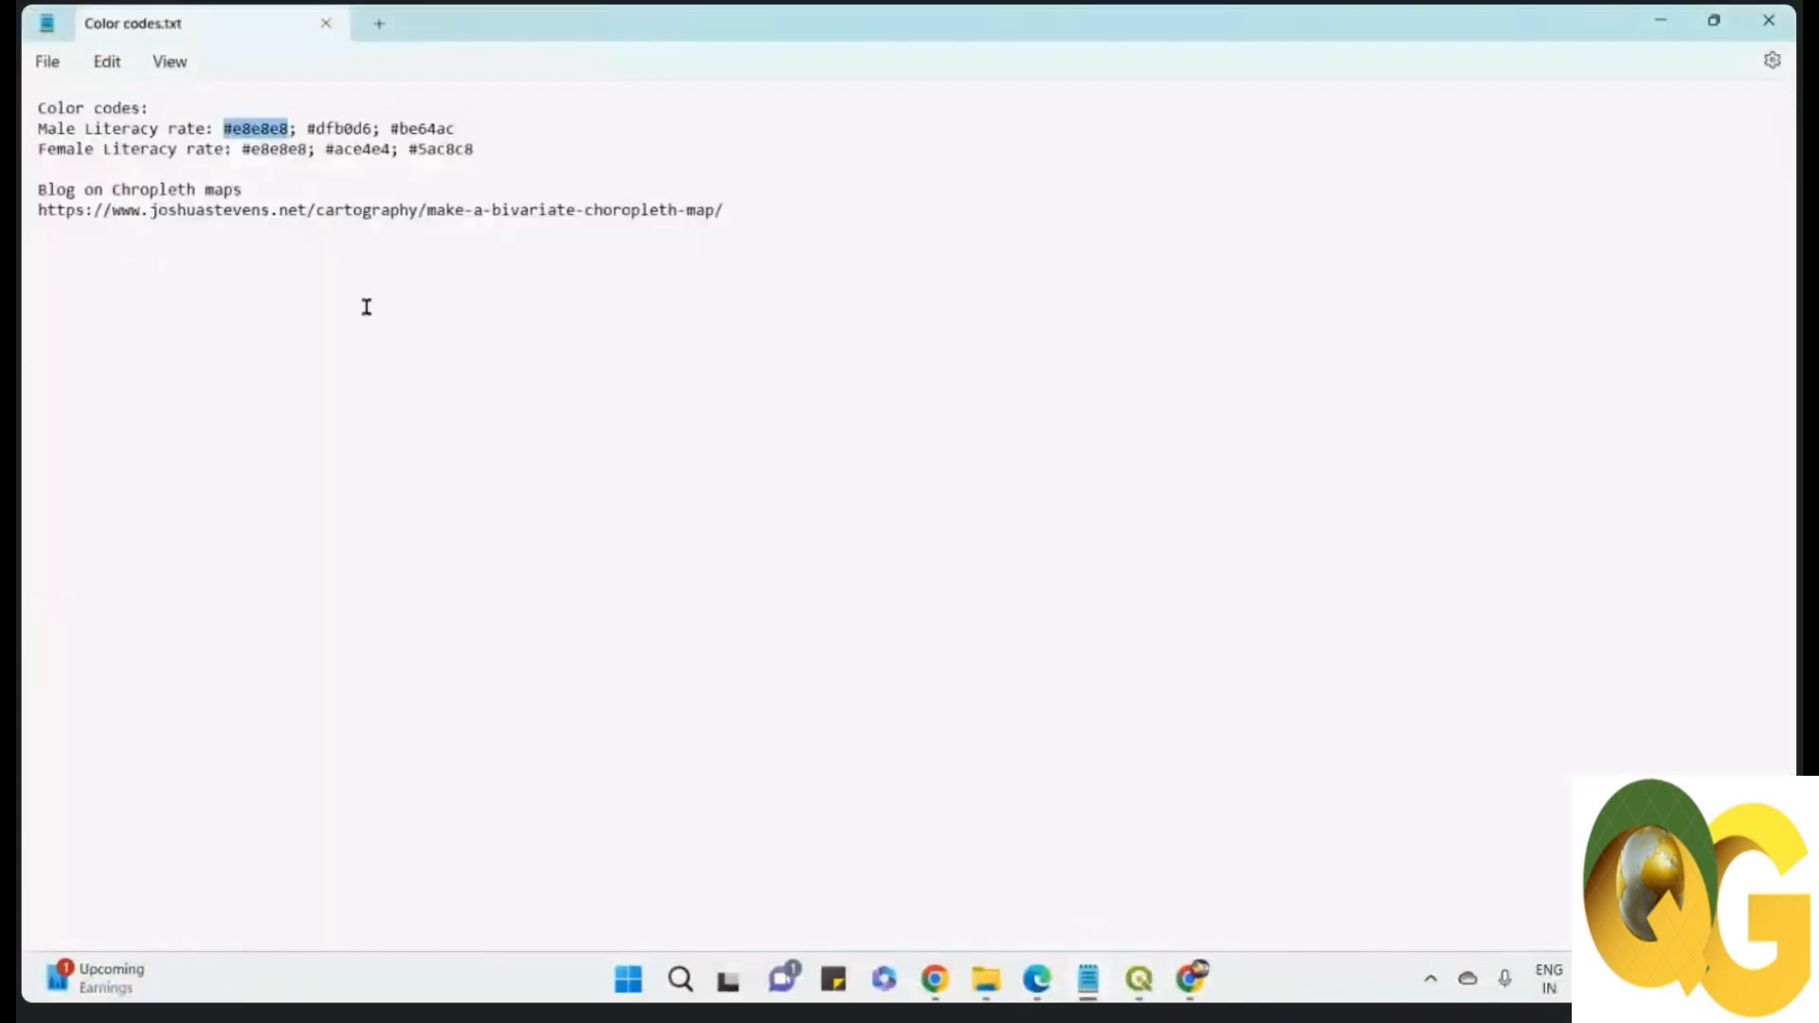
left_click_drag(306, 128, 374, 129)
key("ctrl+c")
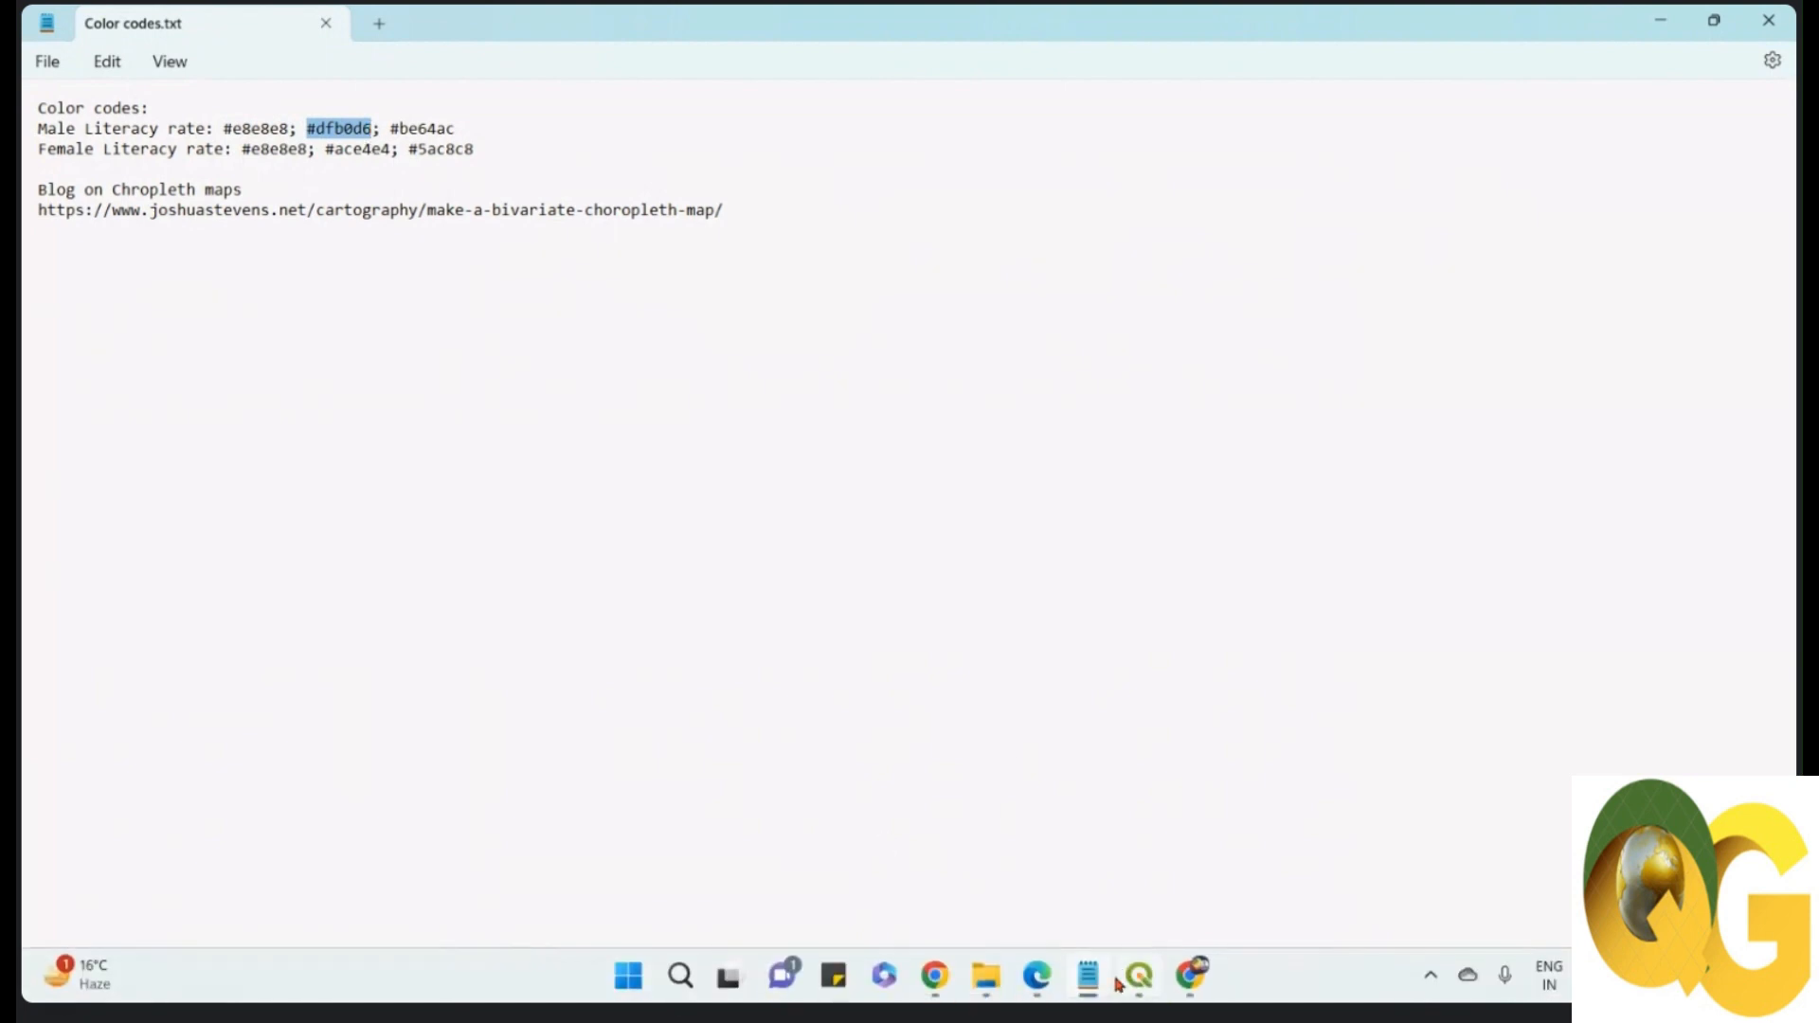
left_click(1145, 983)
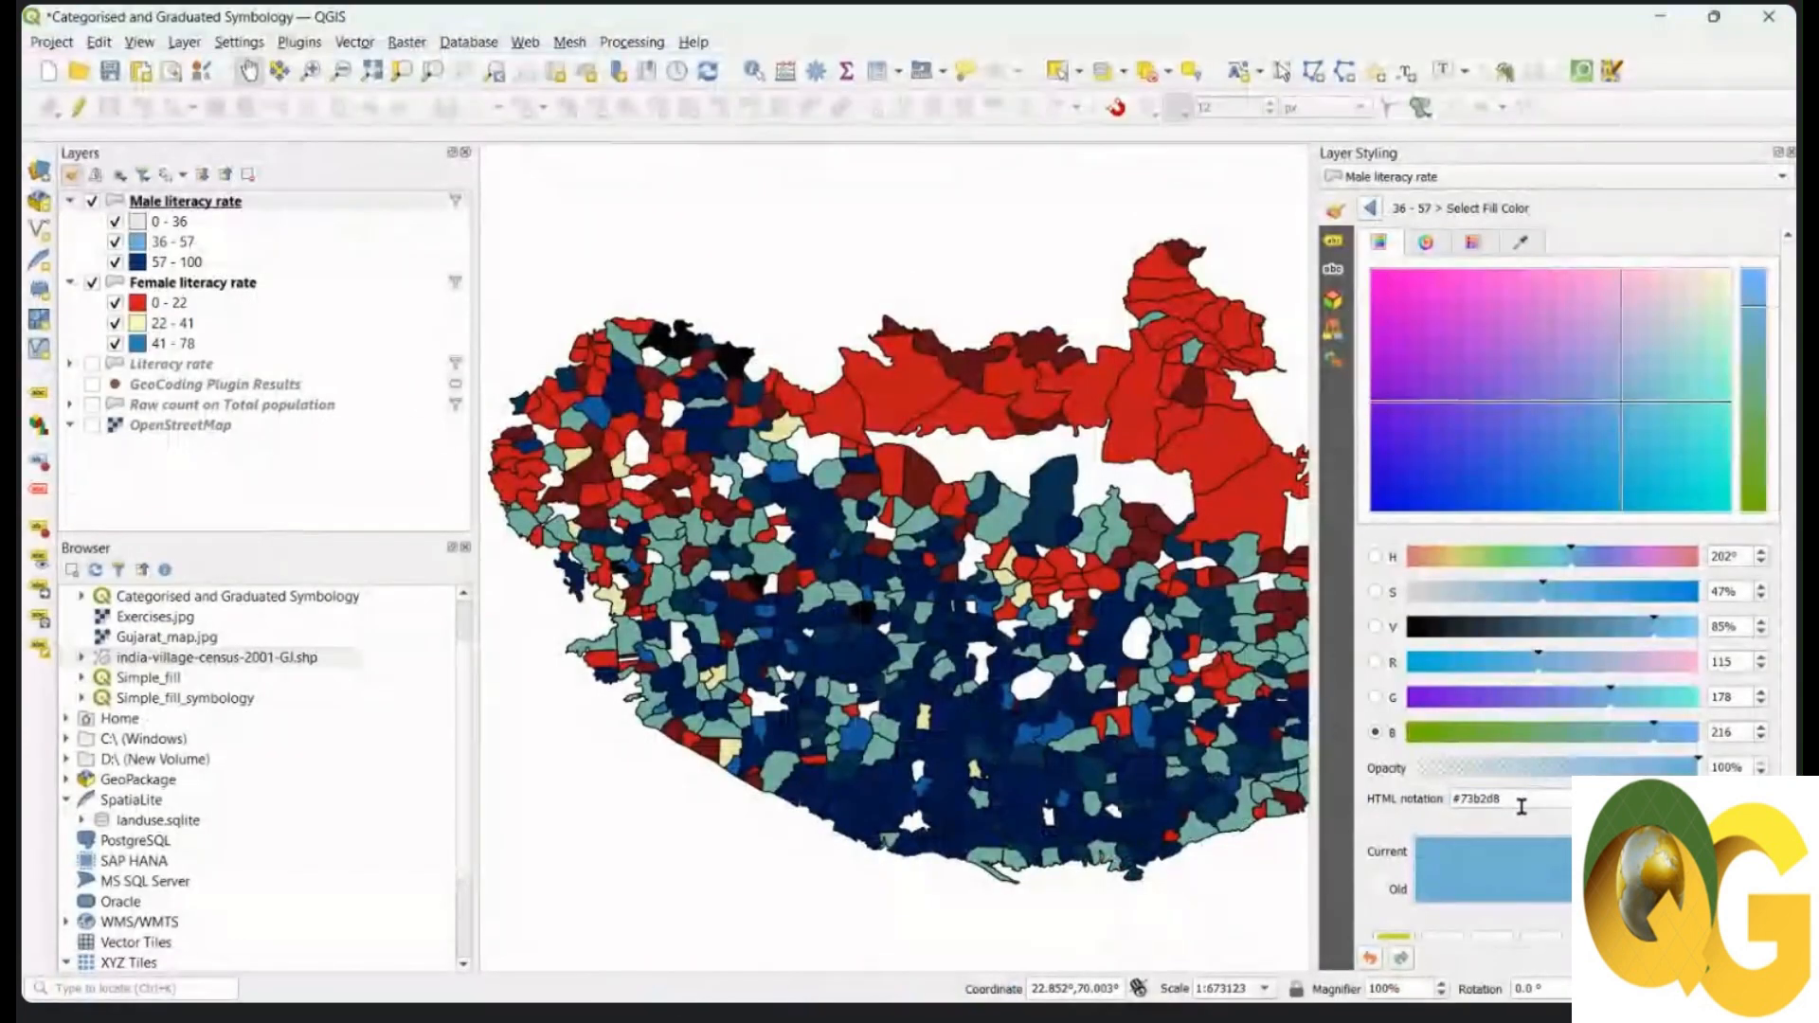
Step: Set the 36 - 57 male class fill to pink #dfb0d6 and return to the classes
left_click_drag(1505, 798, 1386, 798)
key("ctrl+v")
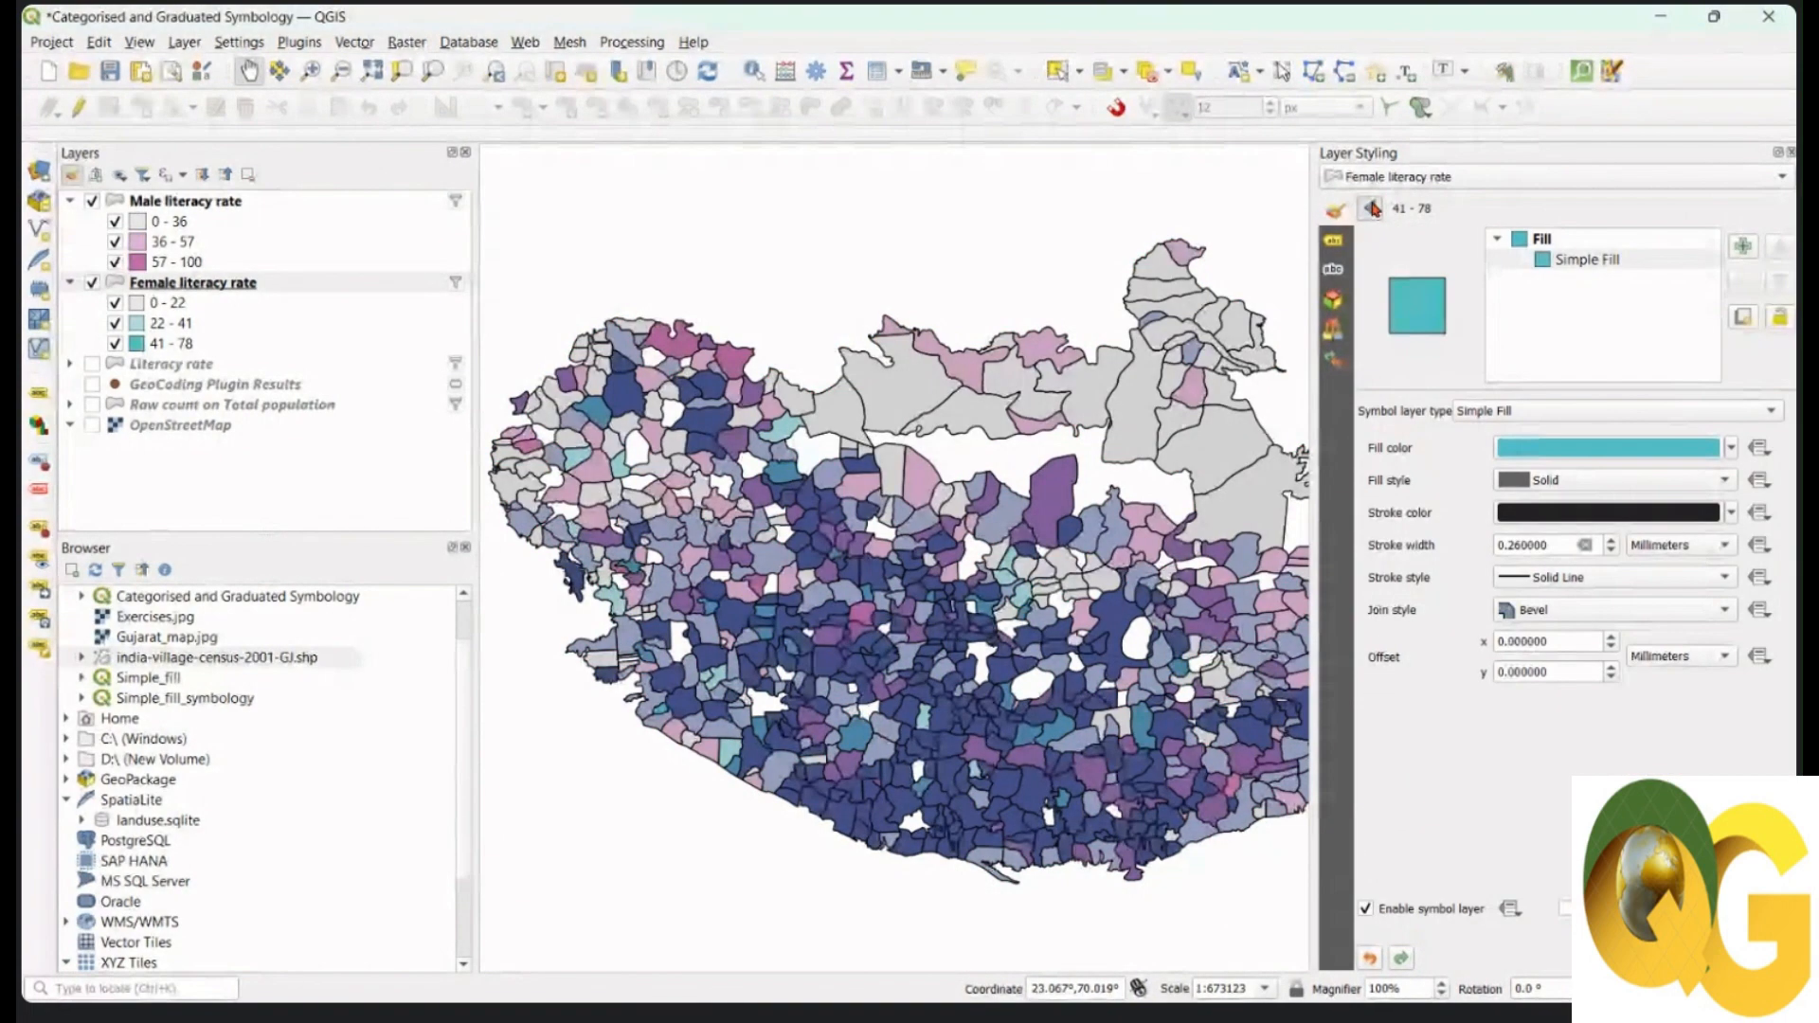
left_click(1370, 207)
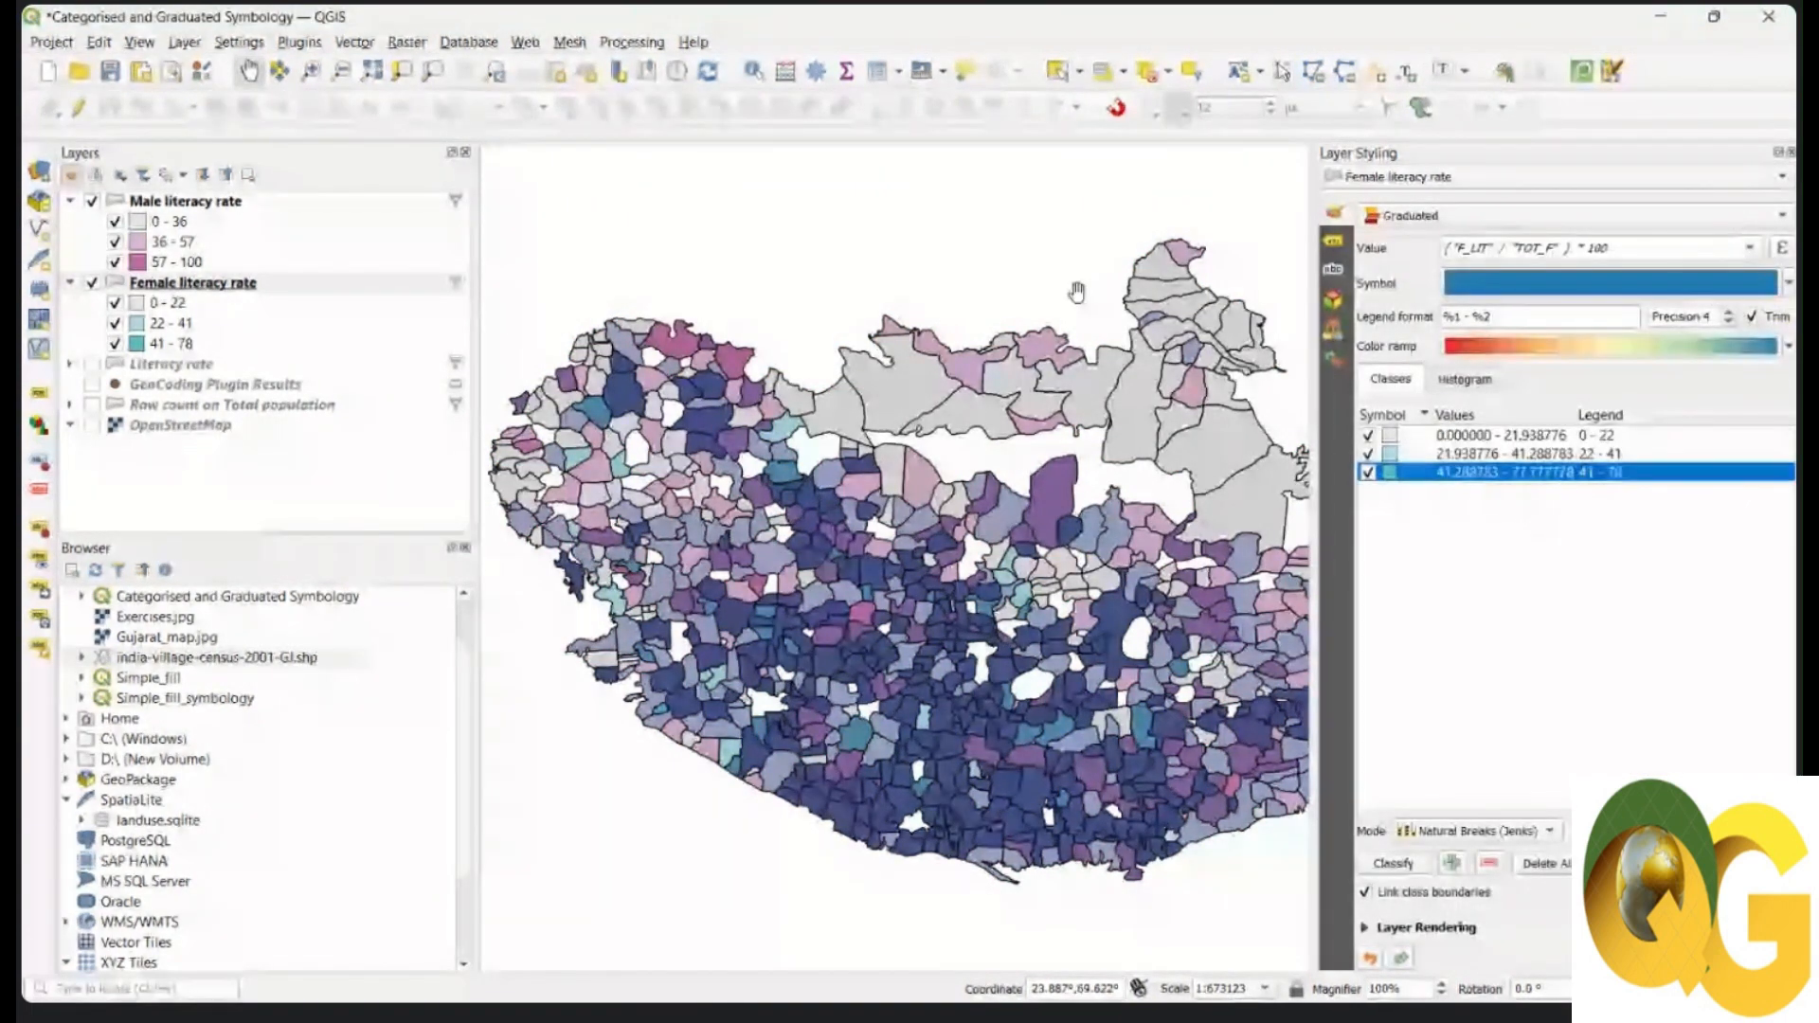
left_click_drag(1078, 291, 1061, 283)
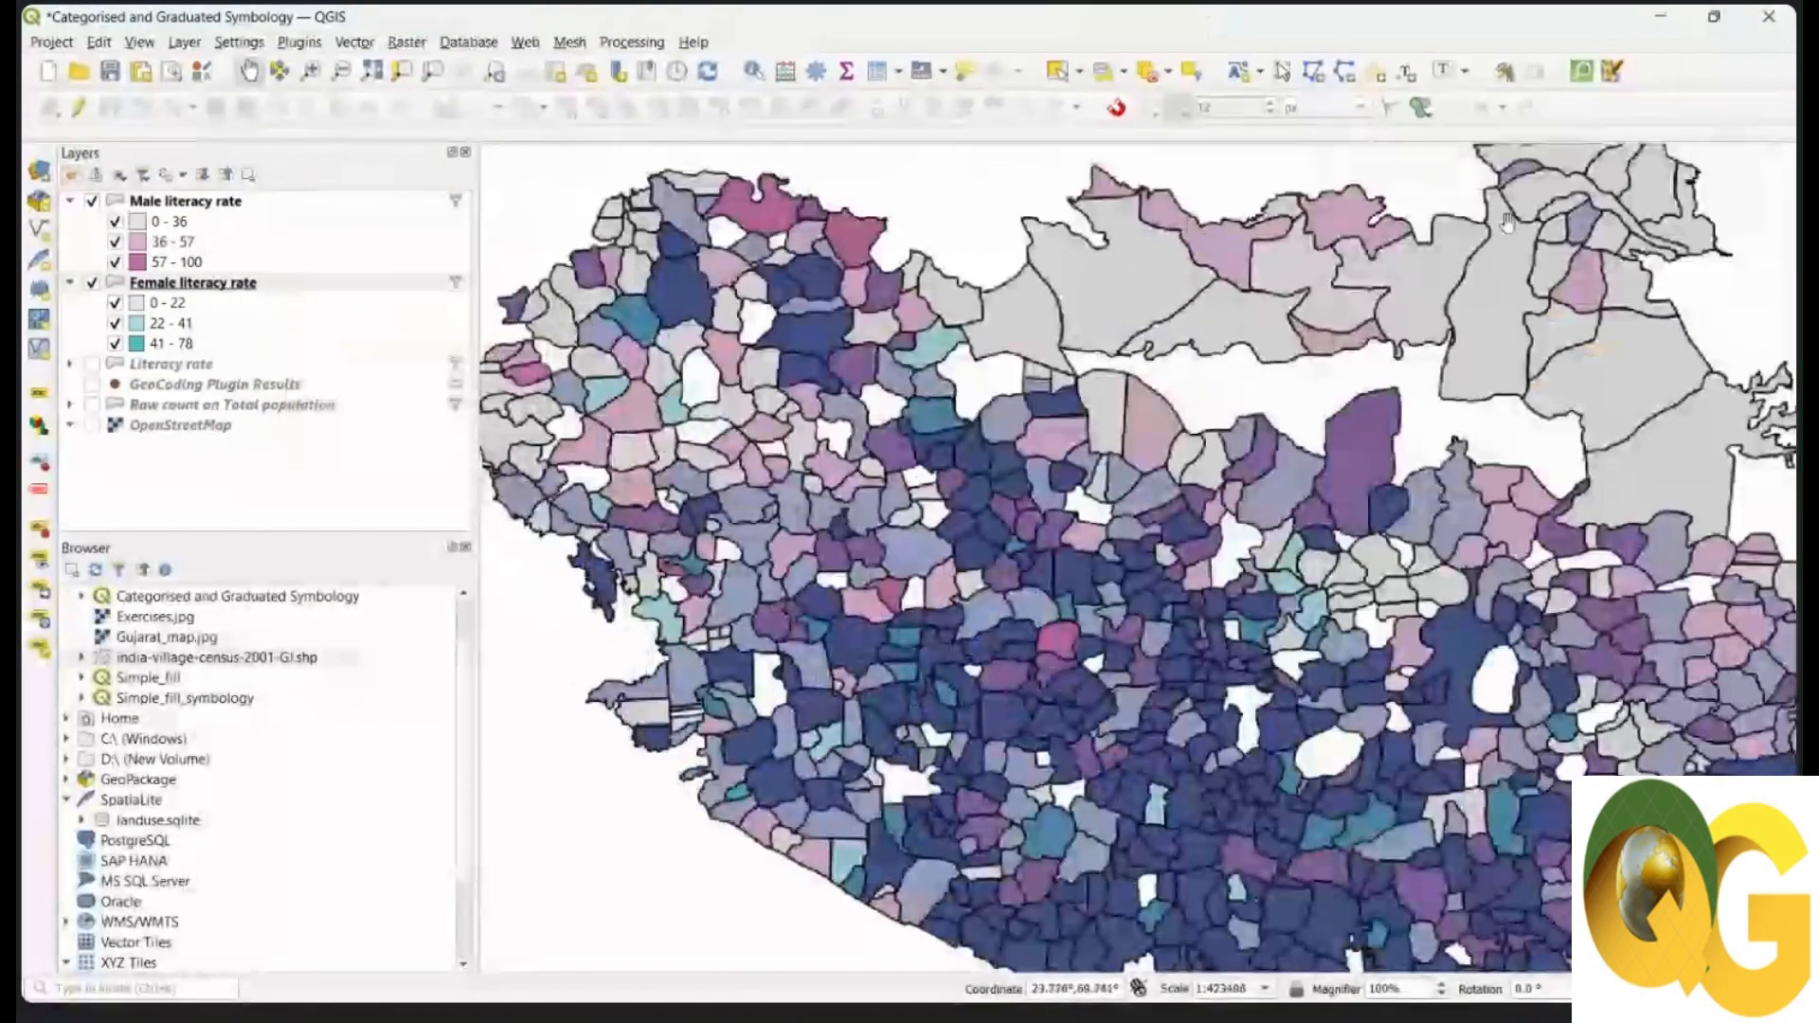
Step: Reopen the Bivariate legend tool and regenerate the legend with male colours reversed
left_click(299, 41)
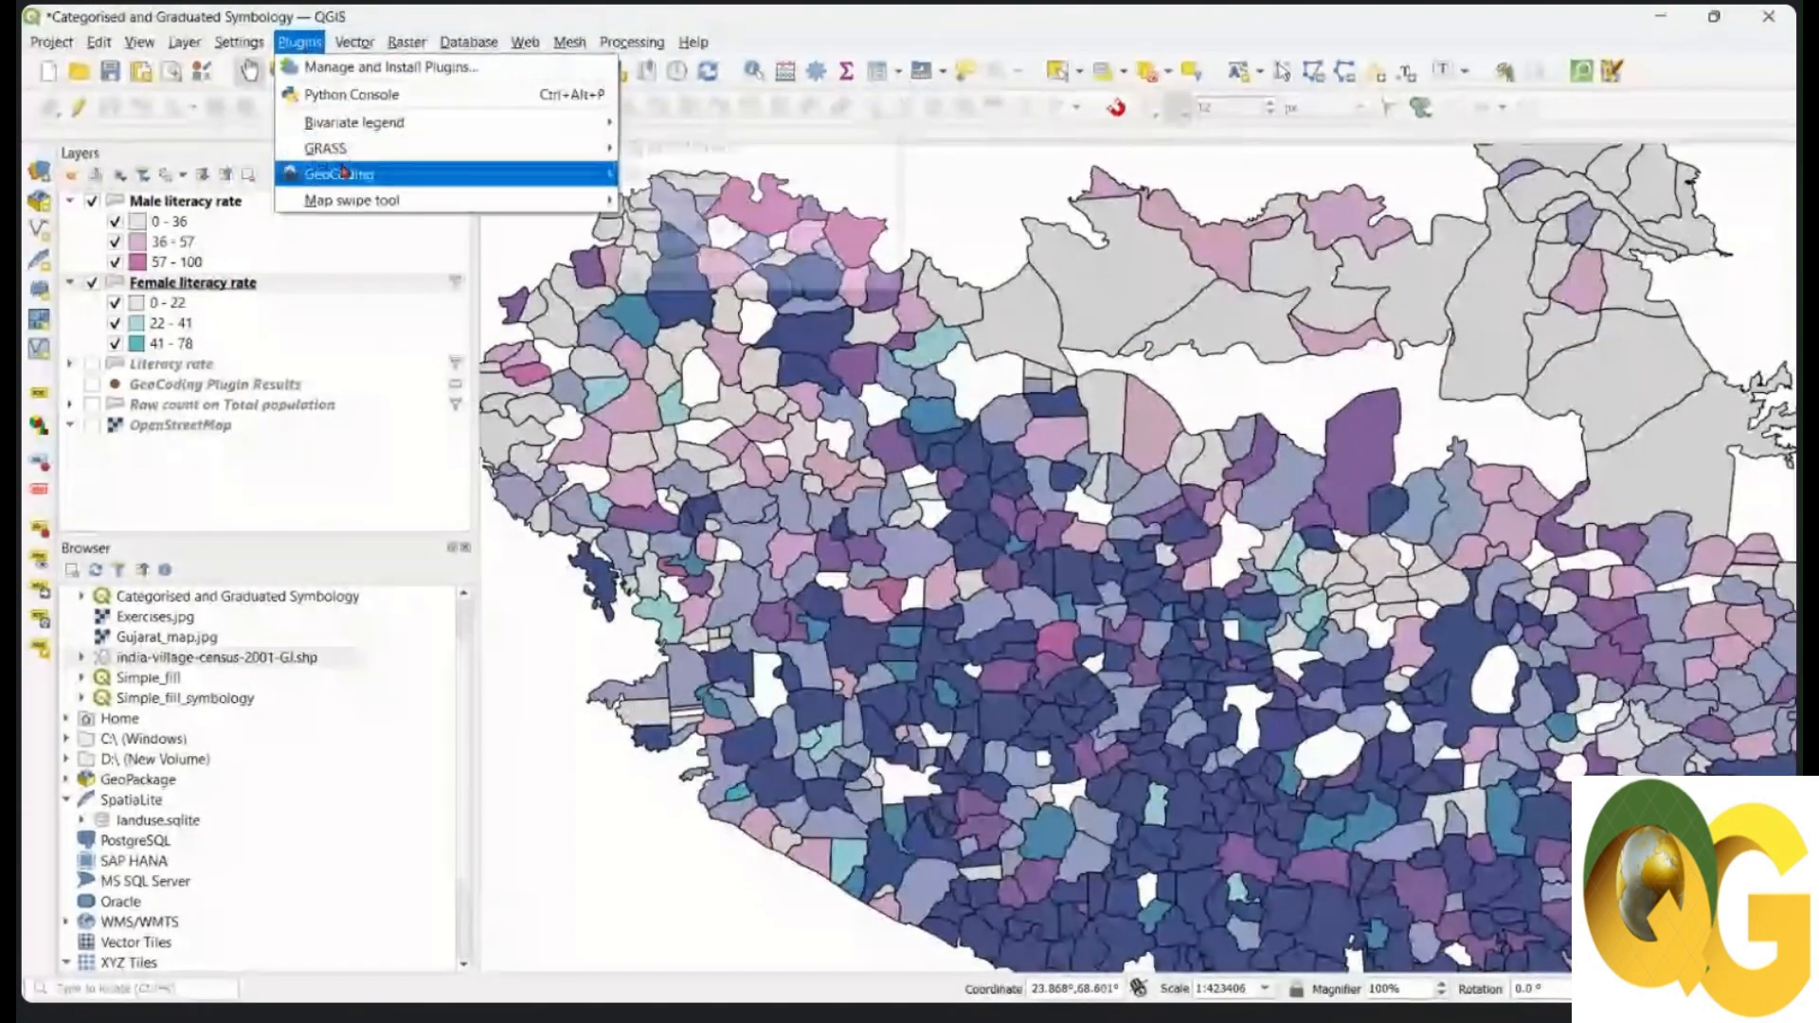
mouse_move(511, 122)
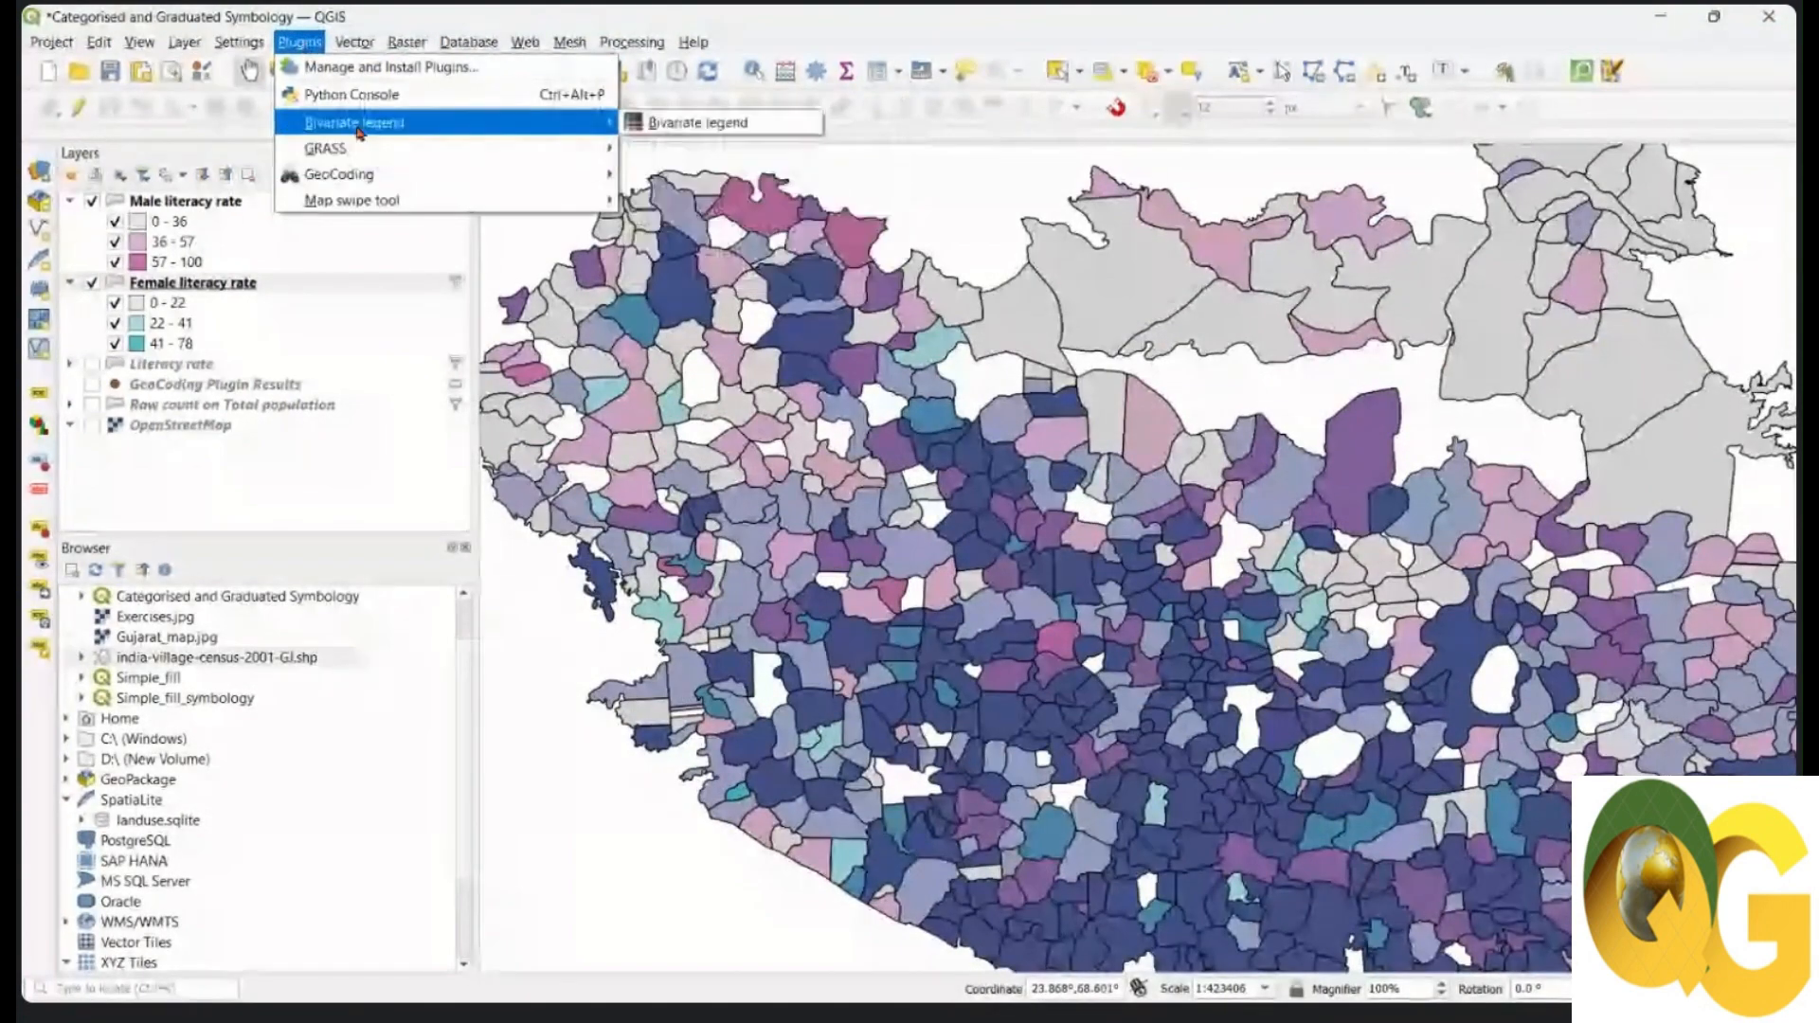
left_click(690, 131)
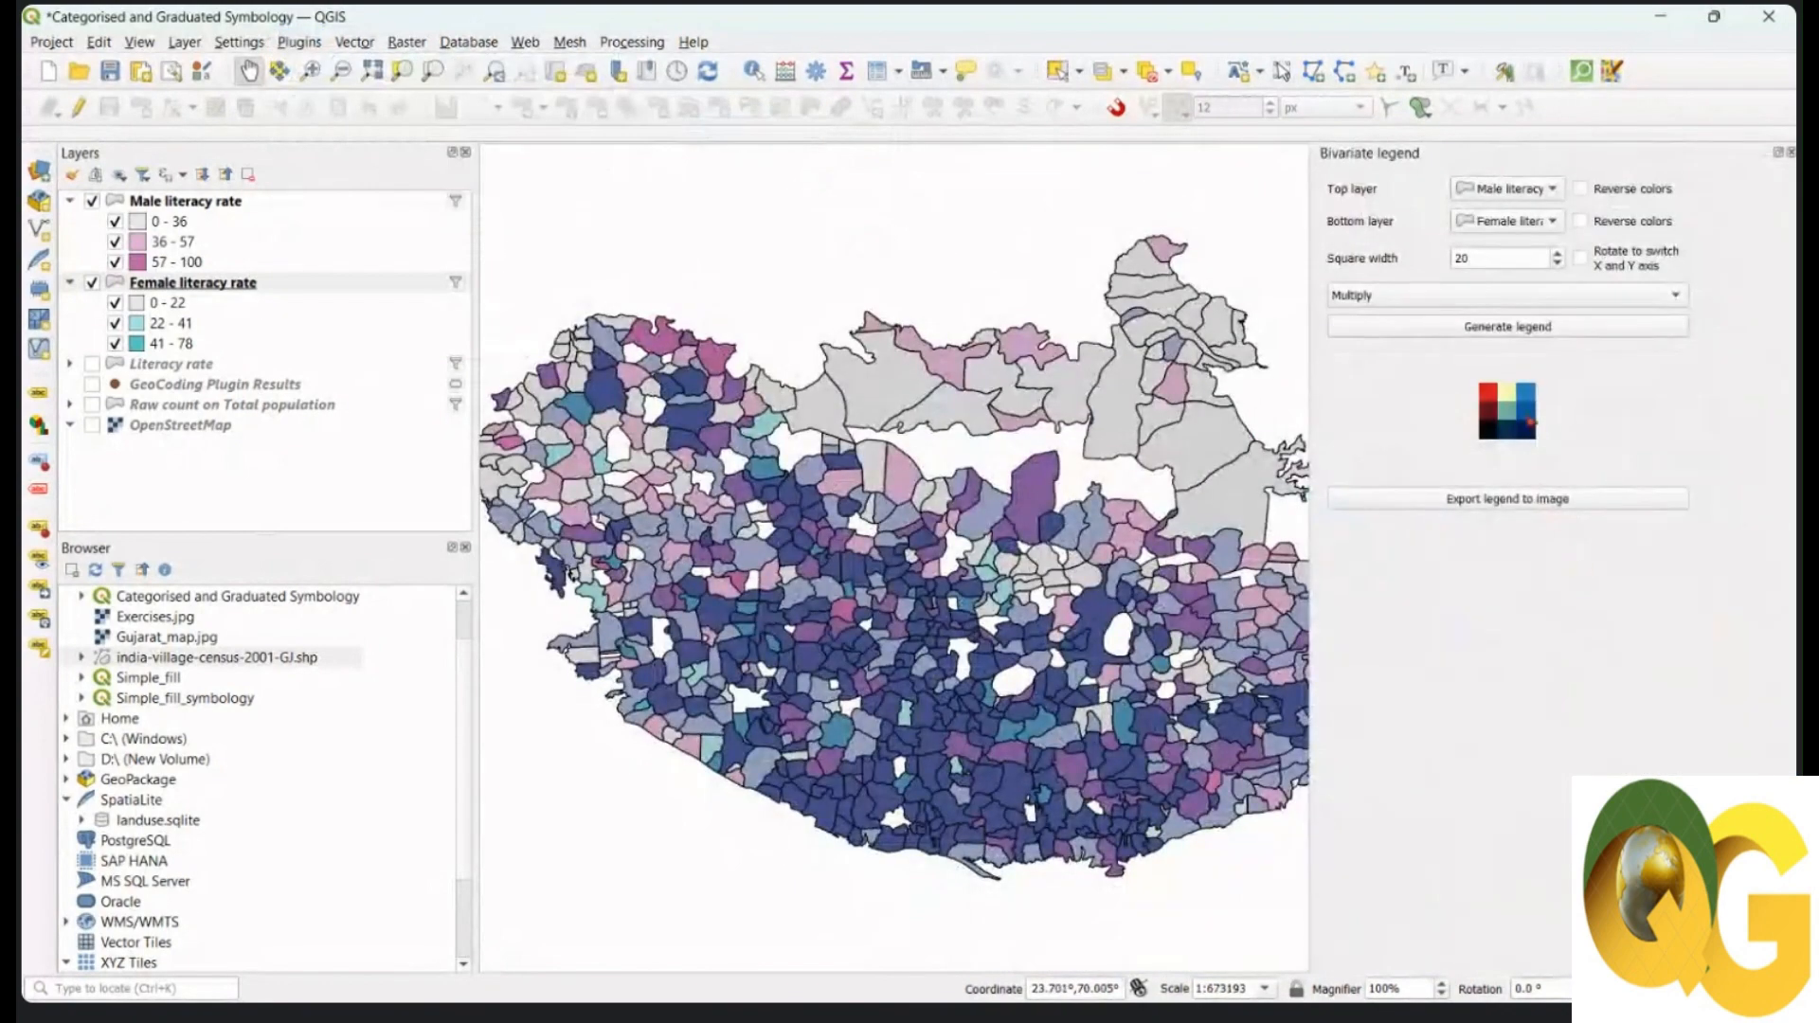
left_click(1537, 335)
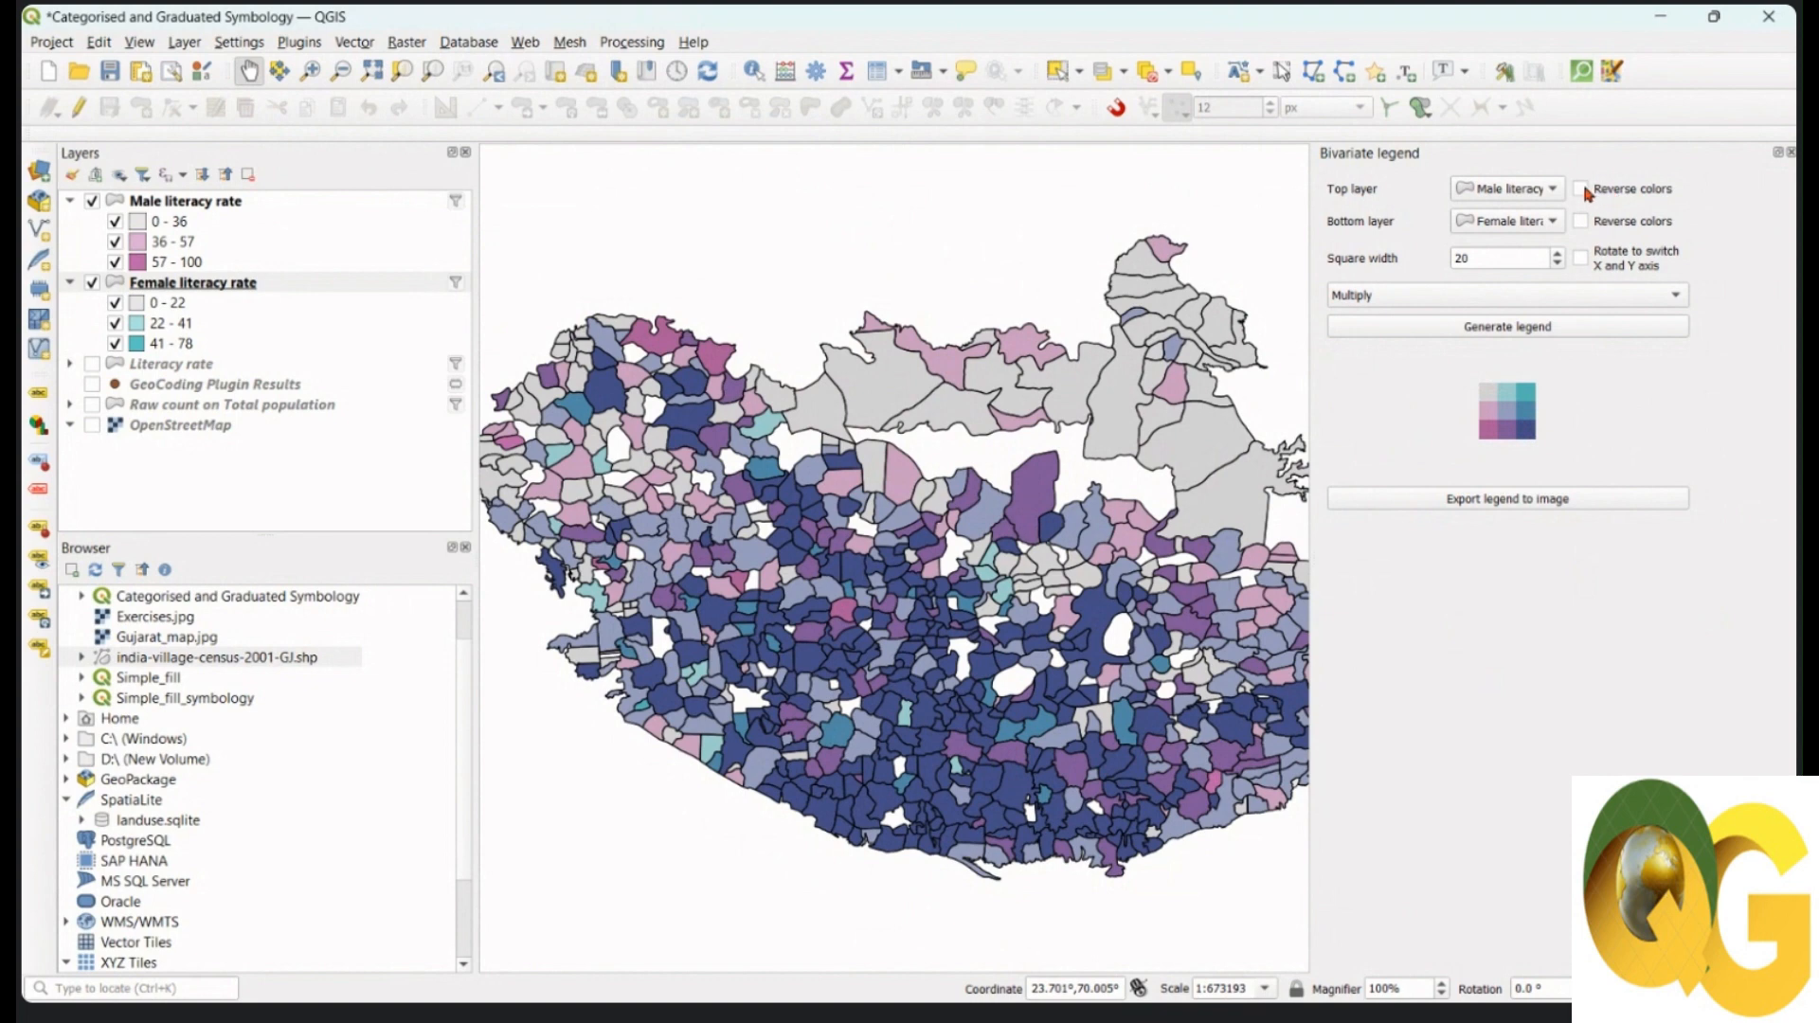
left_click(1544, 330)
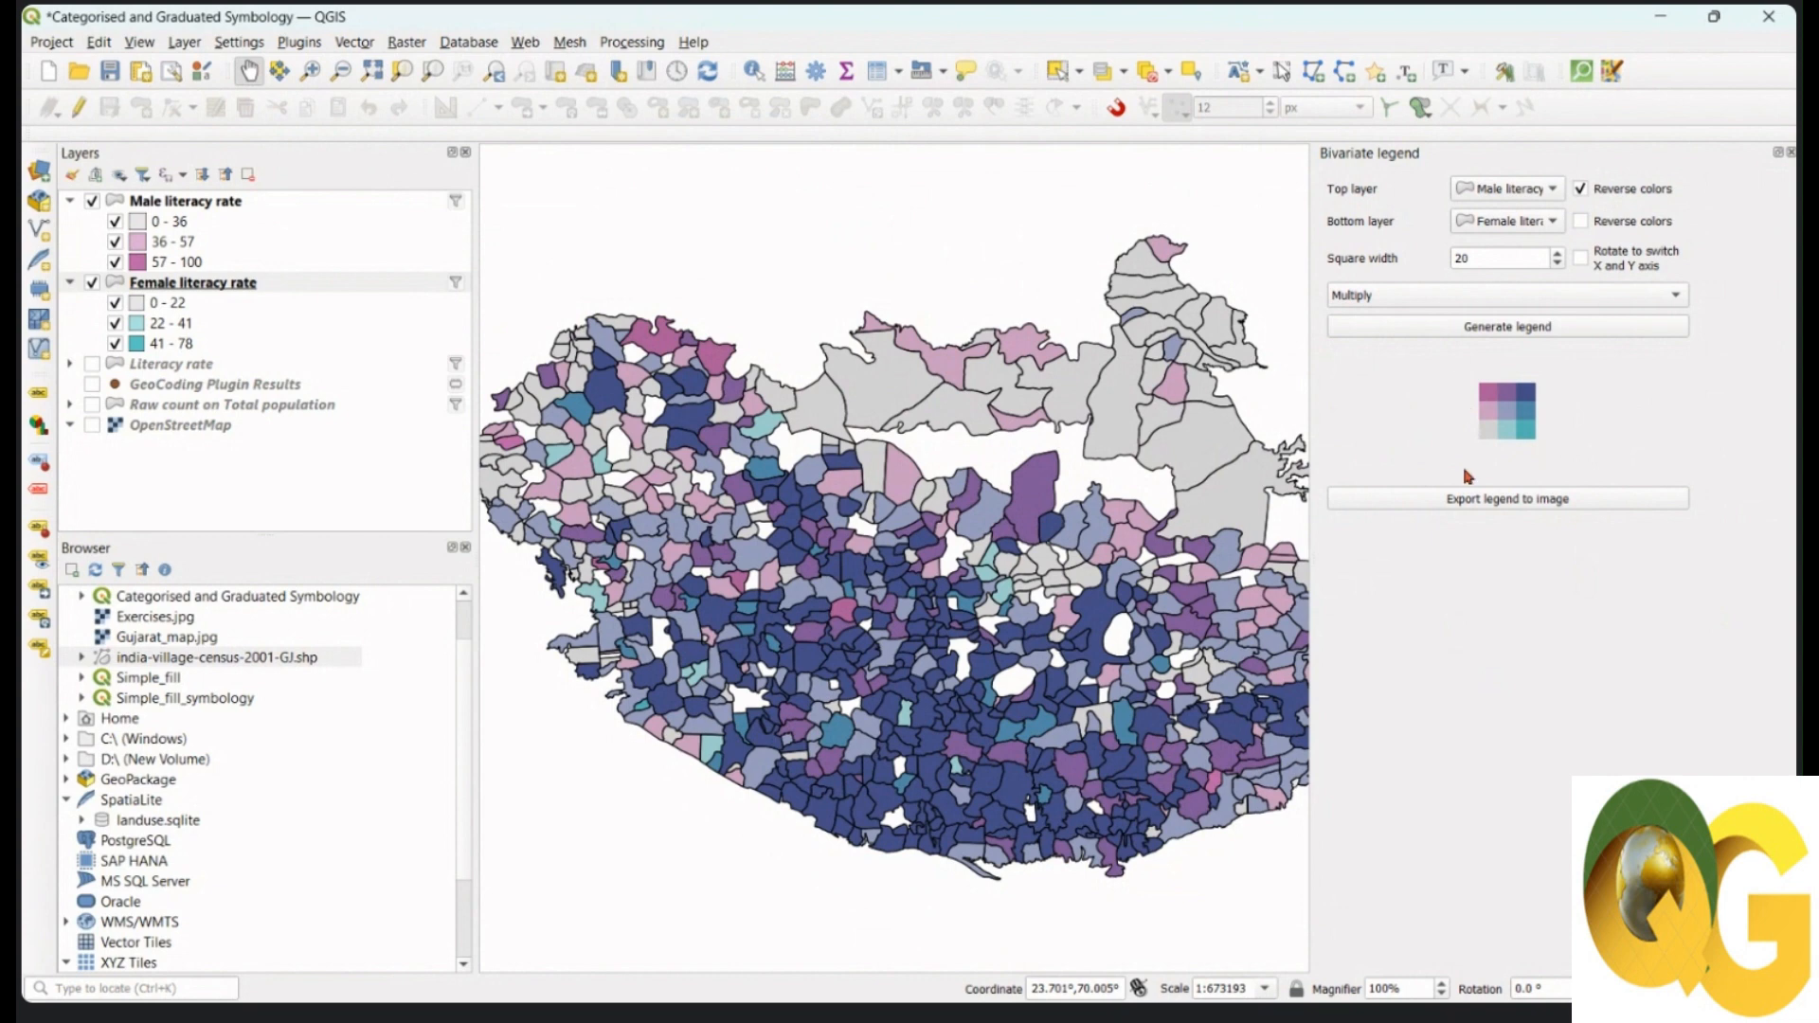
Step: Regenerate the bivariate legend with a square width of 40
double_click(1469, 258)
type("40")
left_click(1599, 330)
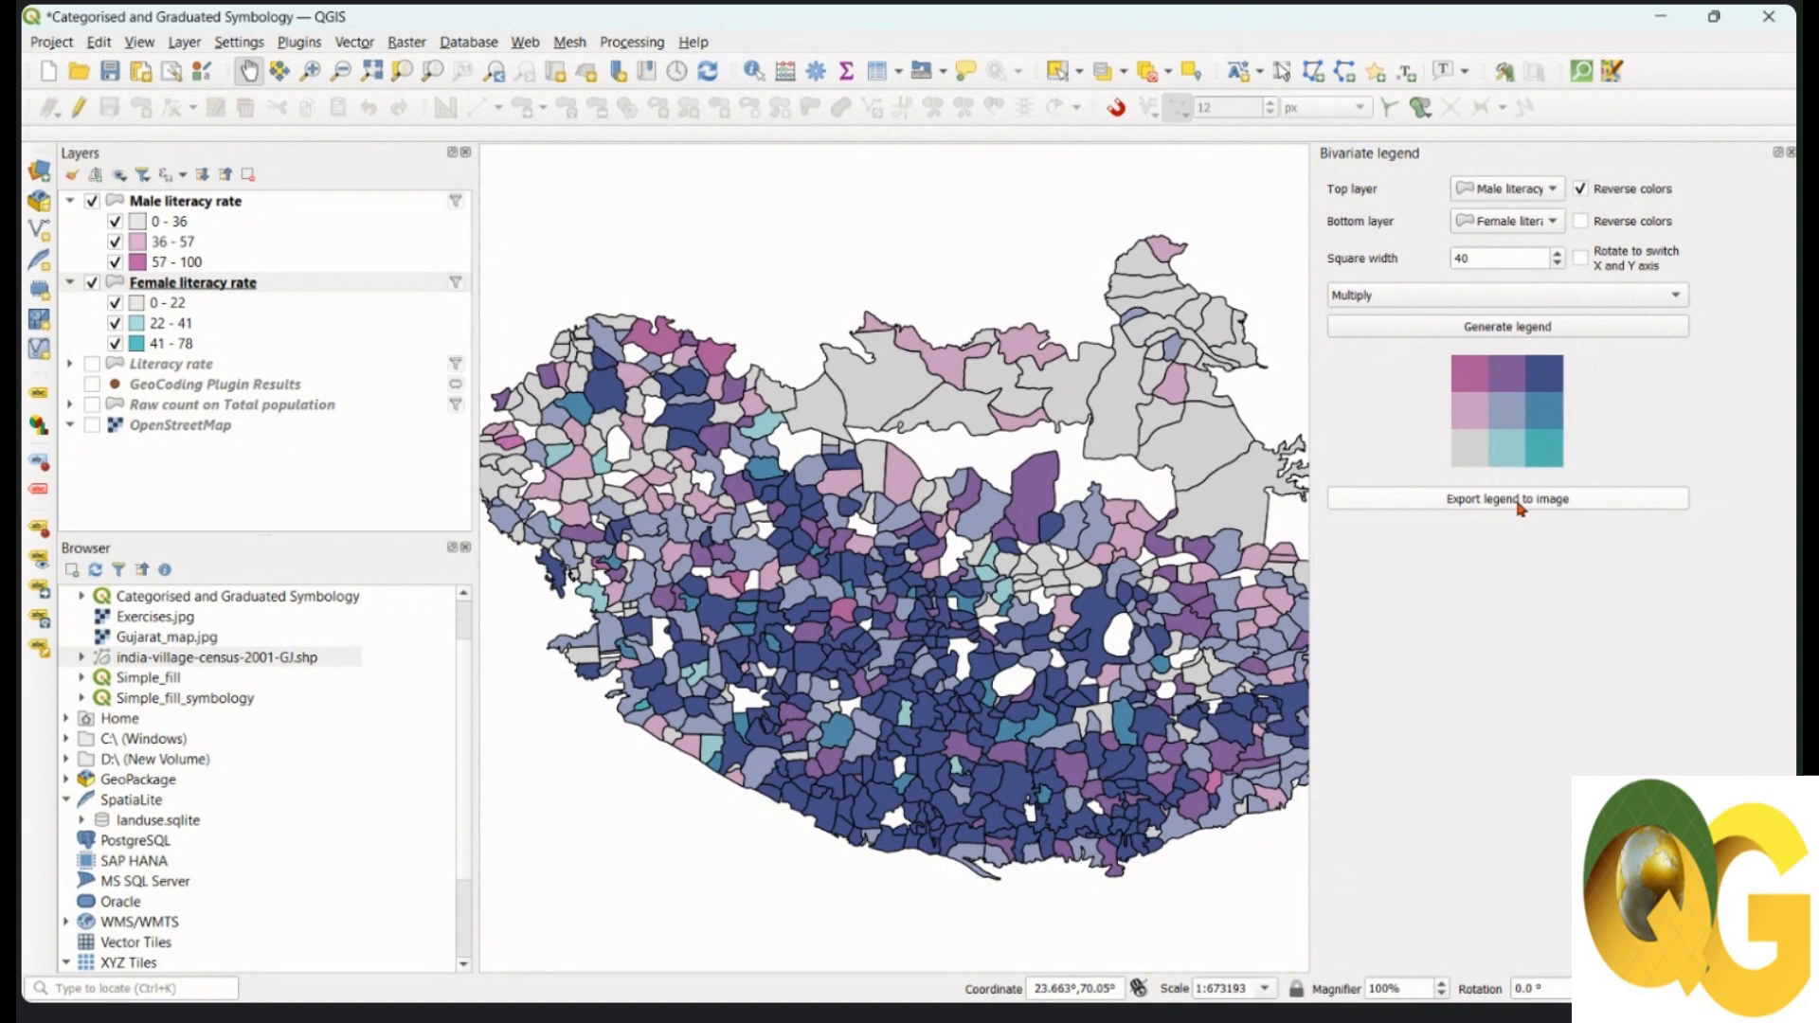
left_click_drag(1118, 641, 1118, 627)
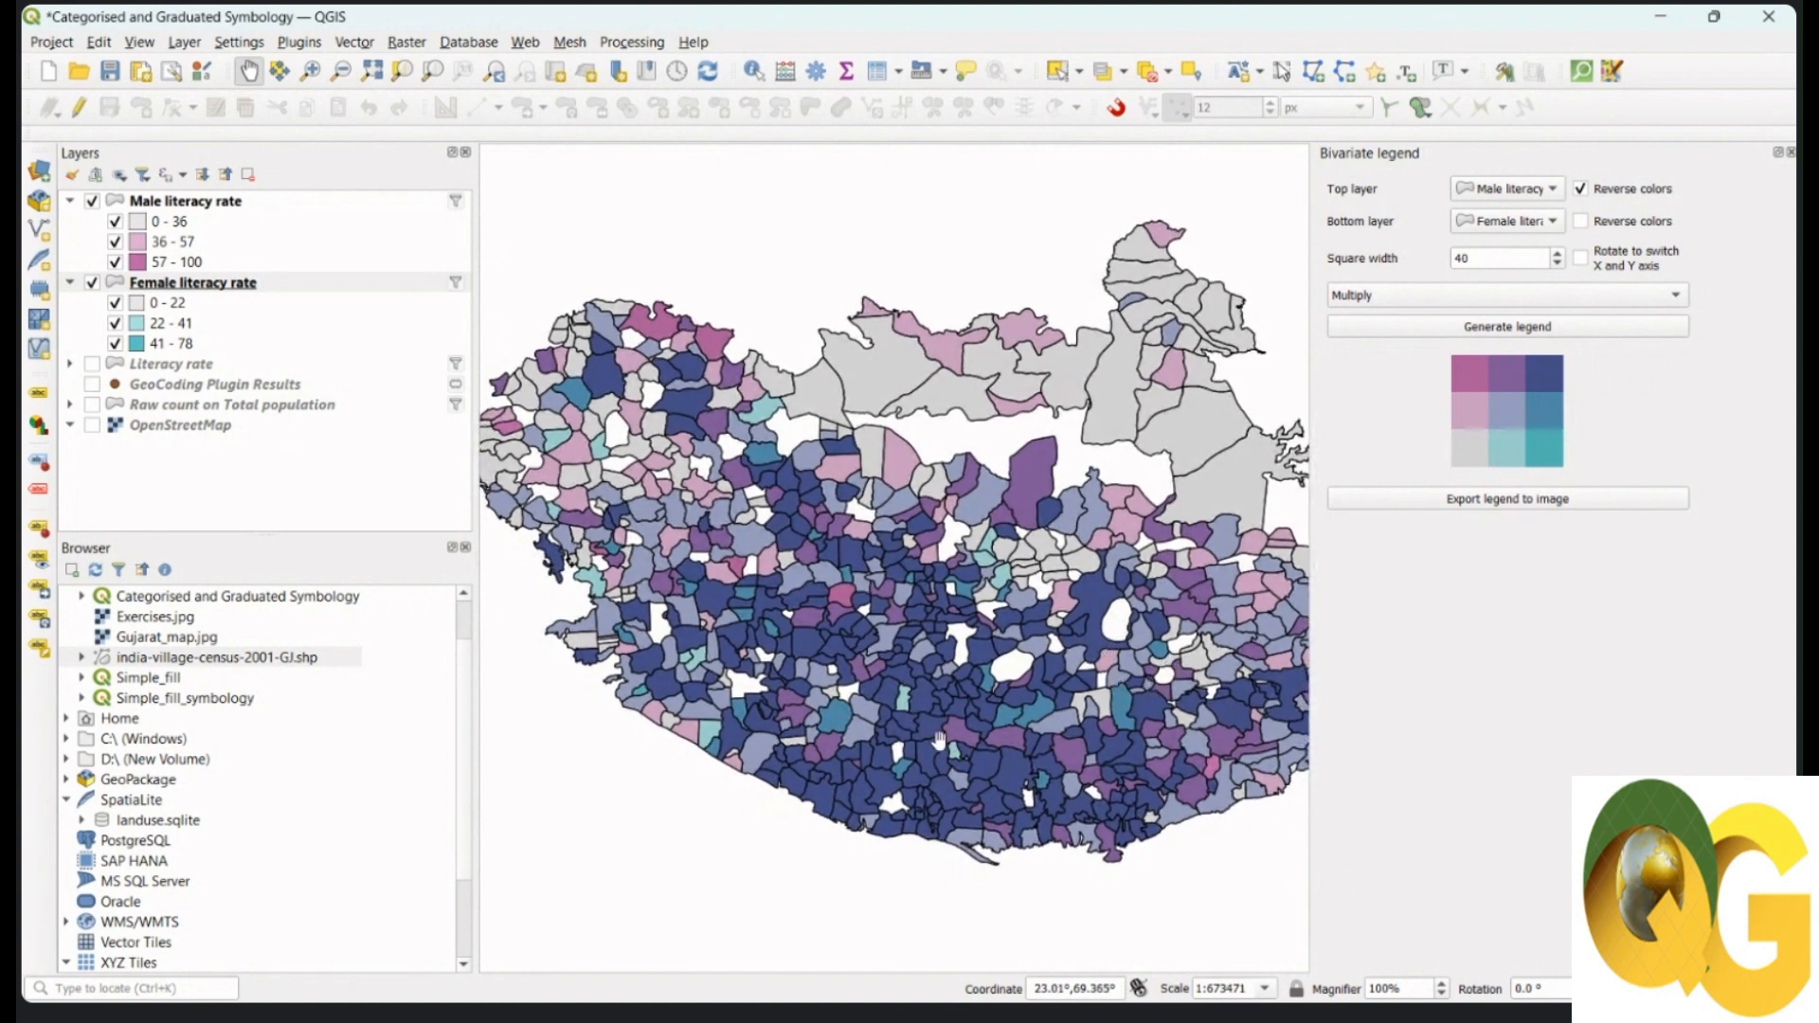
scroll(933, 739, "up", 3)
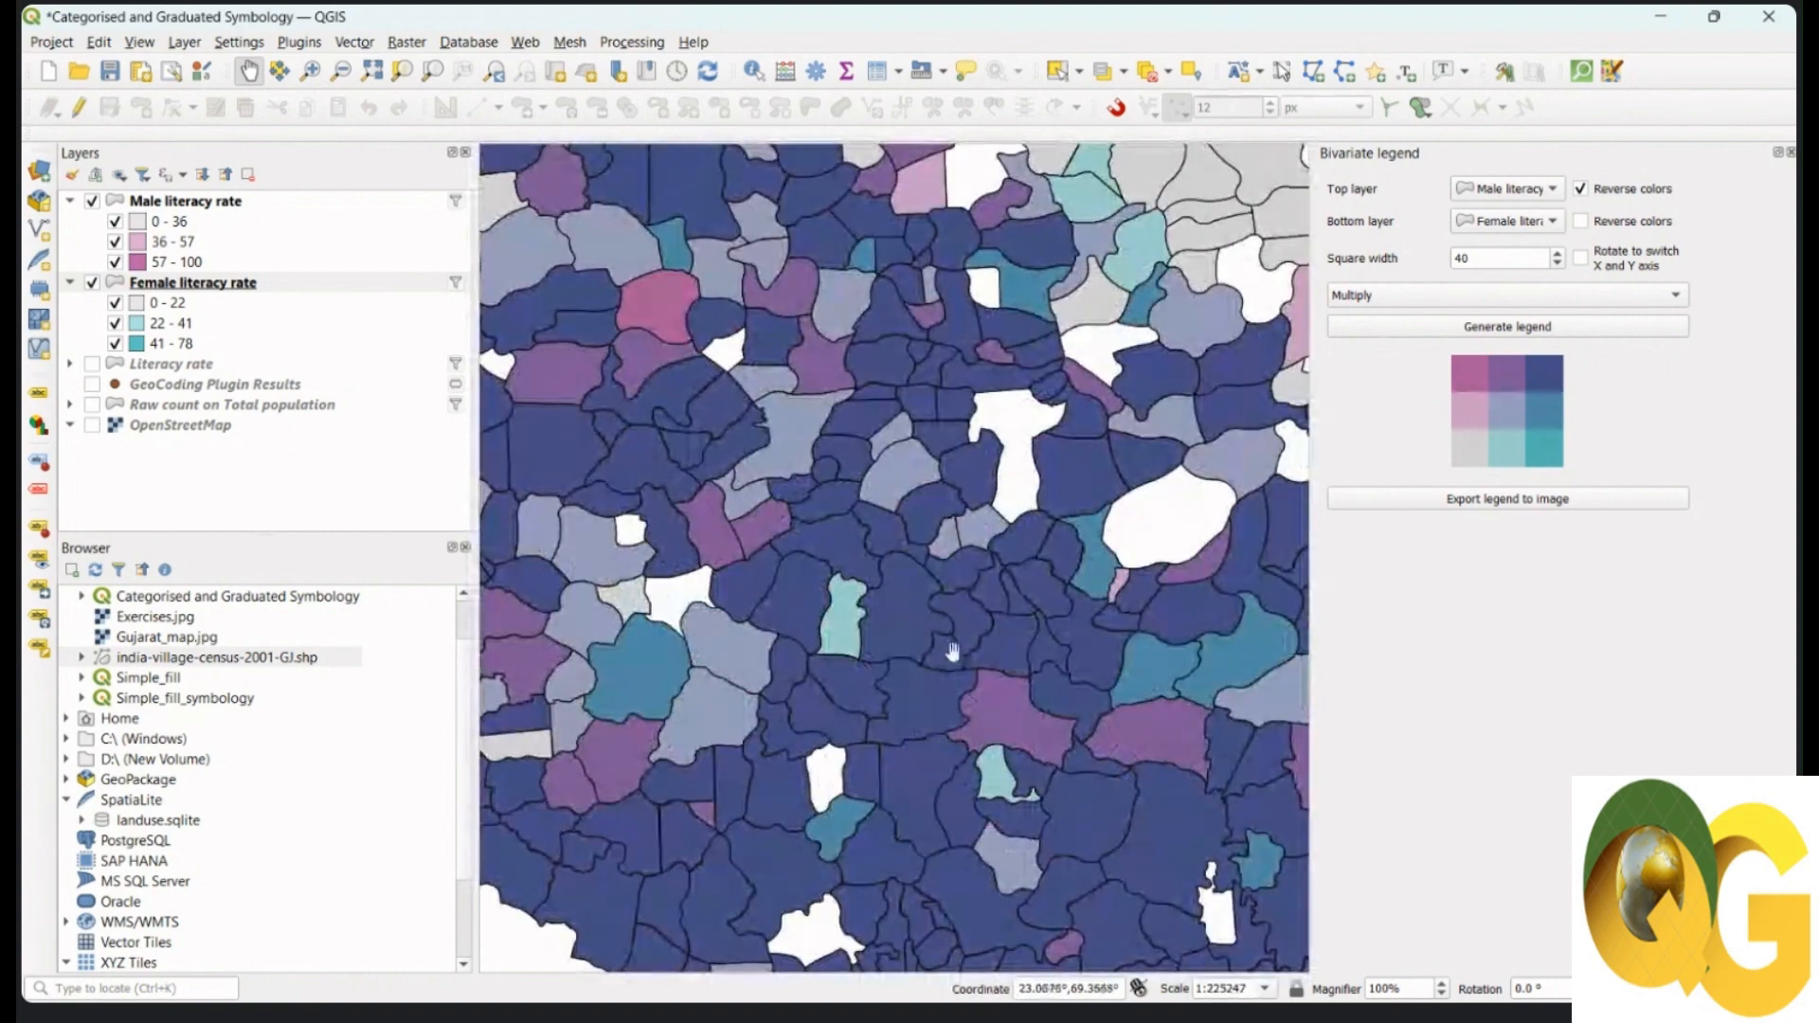
scroll(957, 653, "down", 3)
left_click_drag(1002, 655, 989, 660)
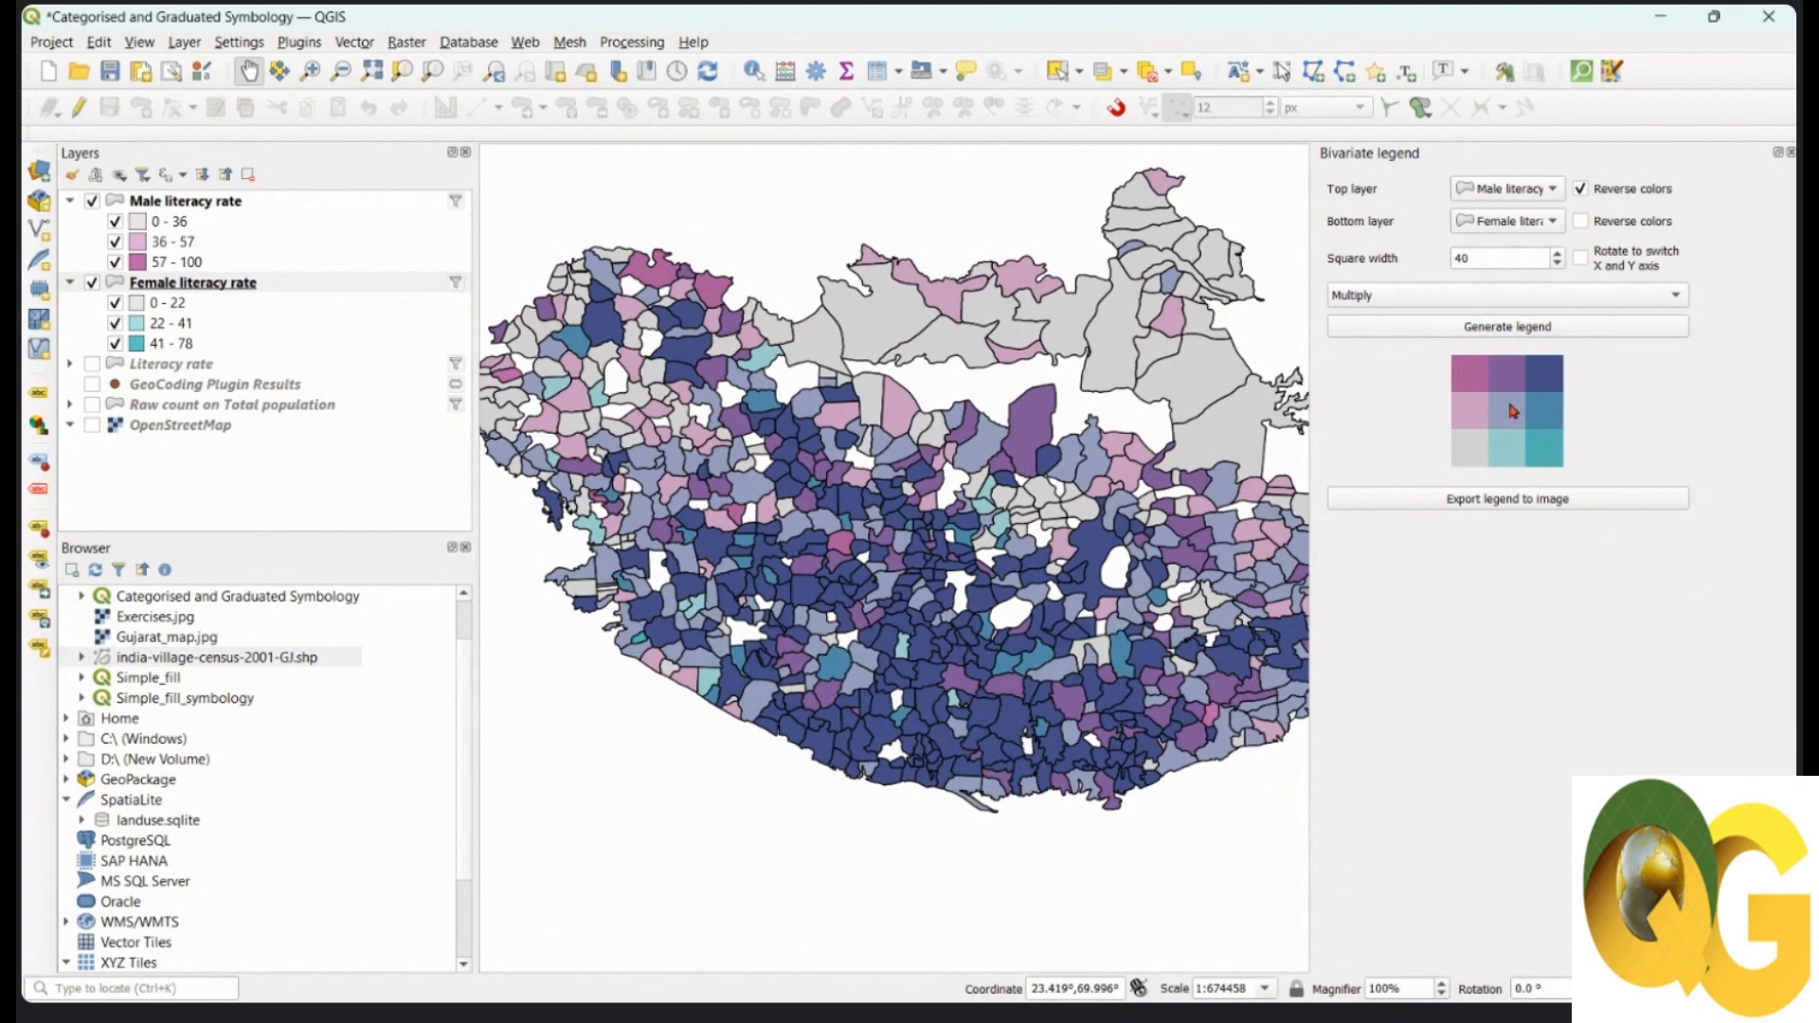
scroll(1077, 564, "up", 3)
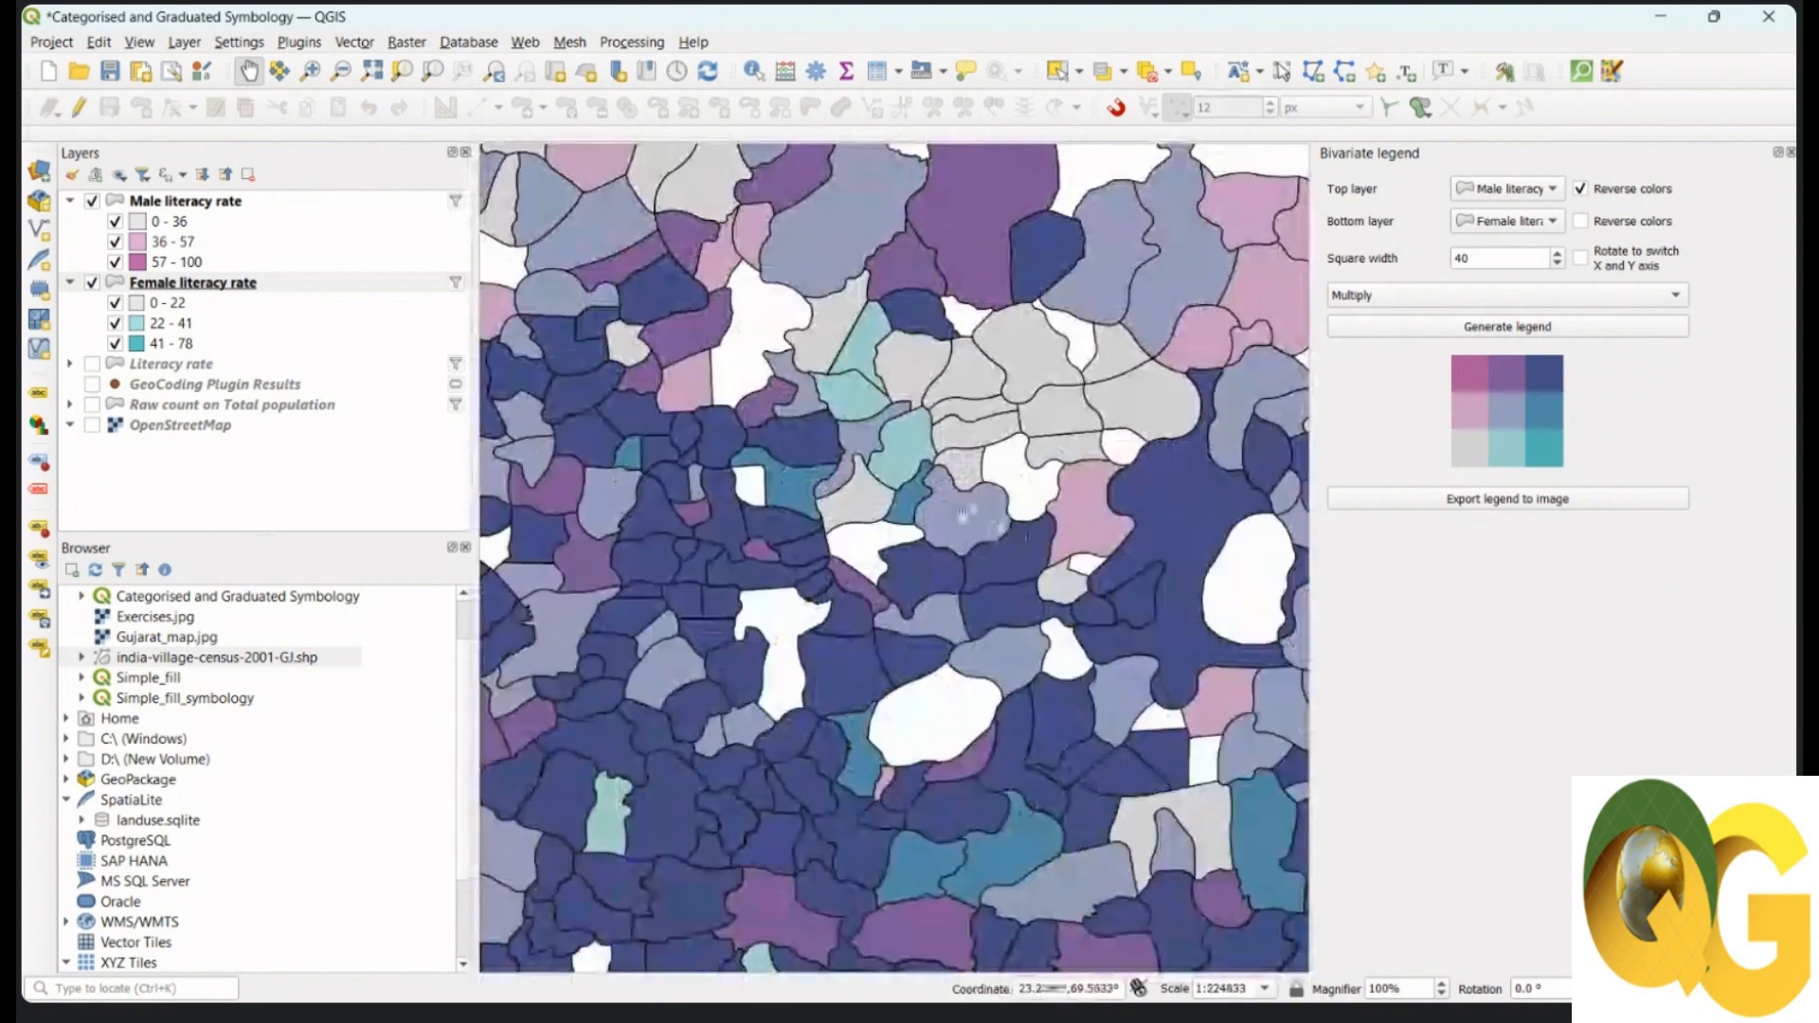
left_click_drag(979, 524, 979, 522)
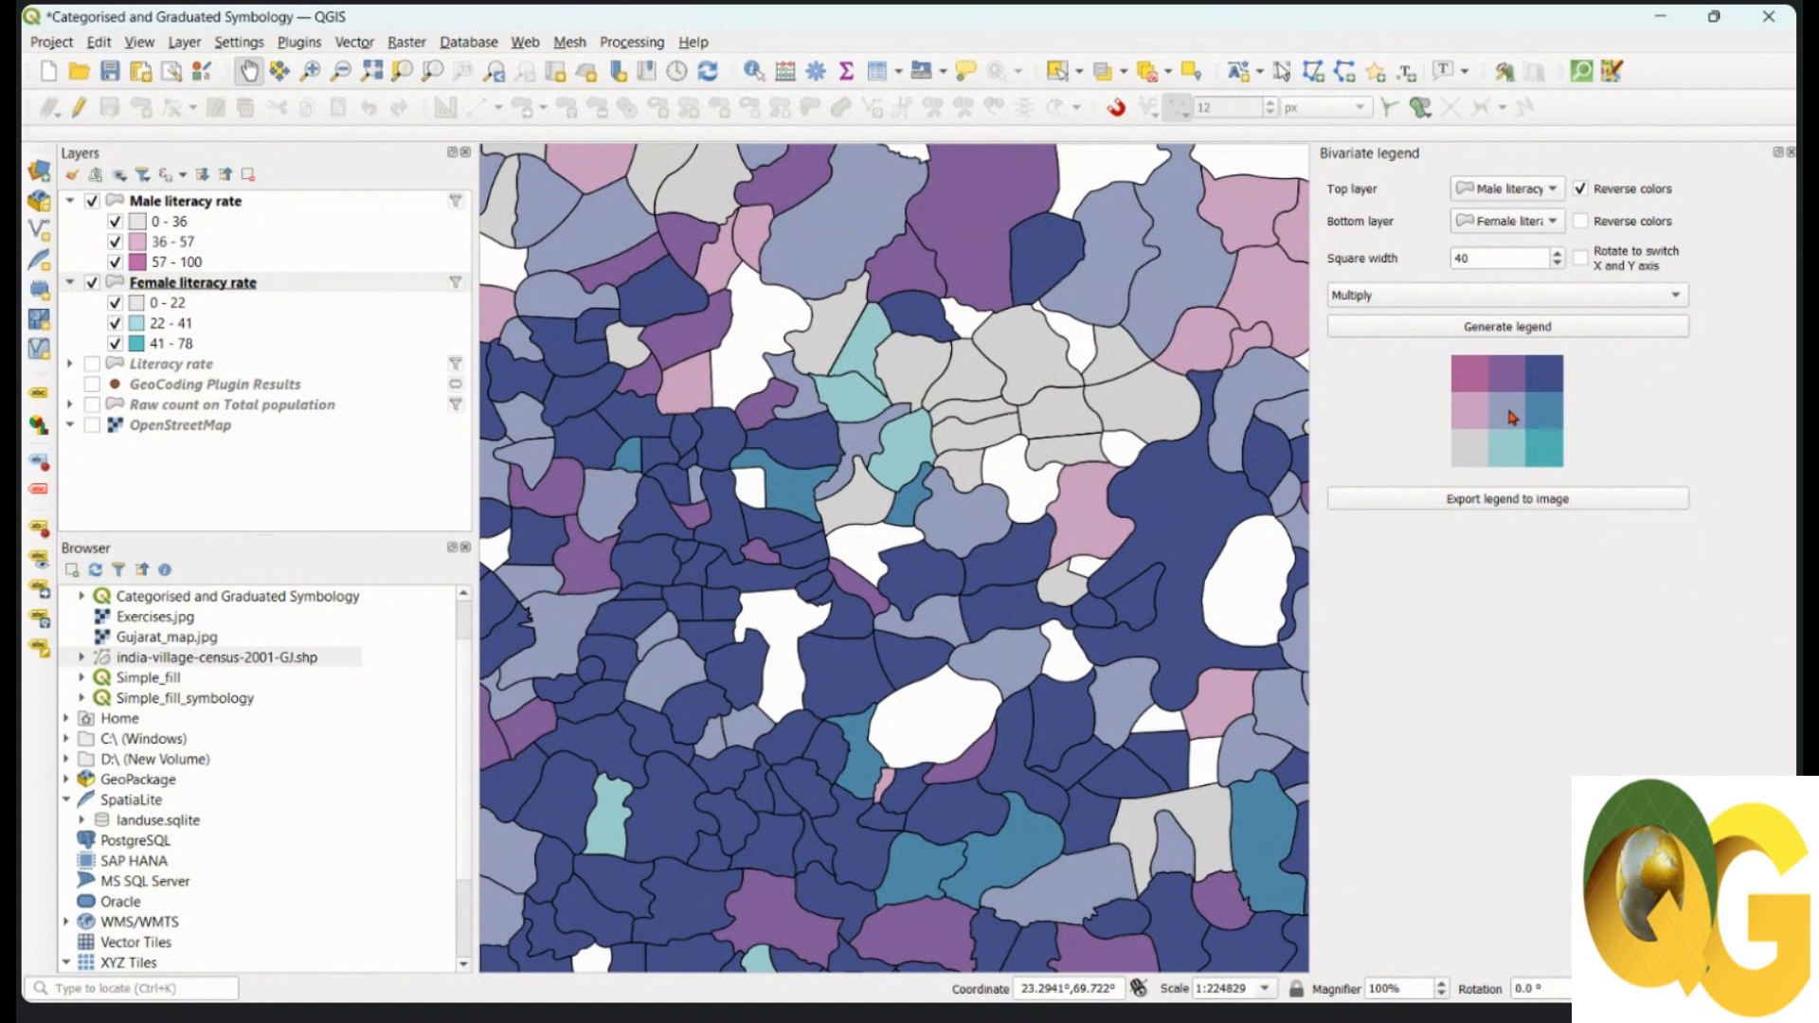
scroll(1104, 567, "down", 3)
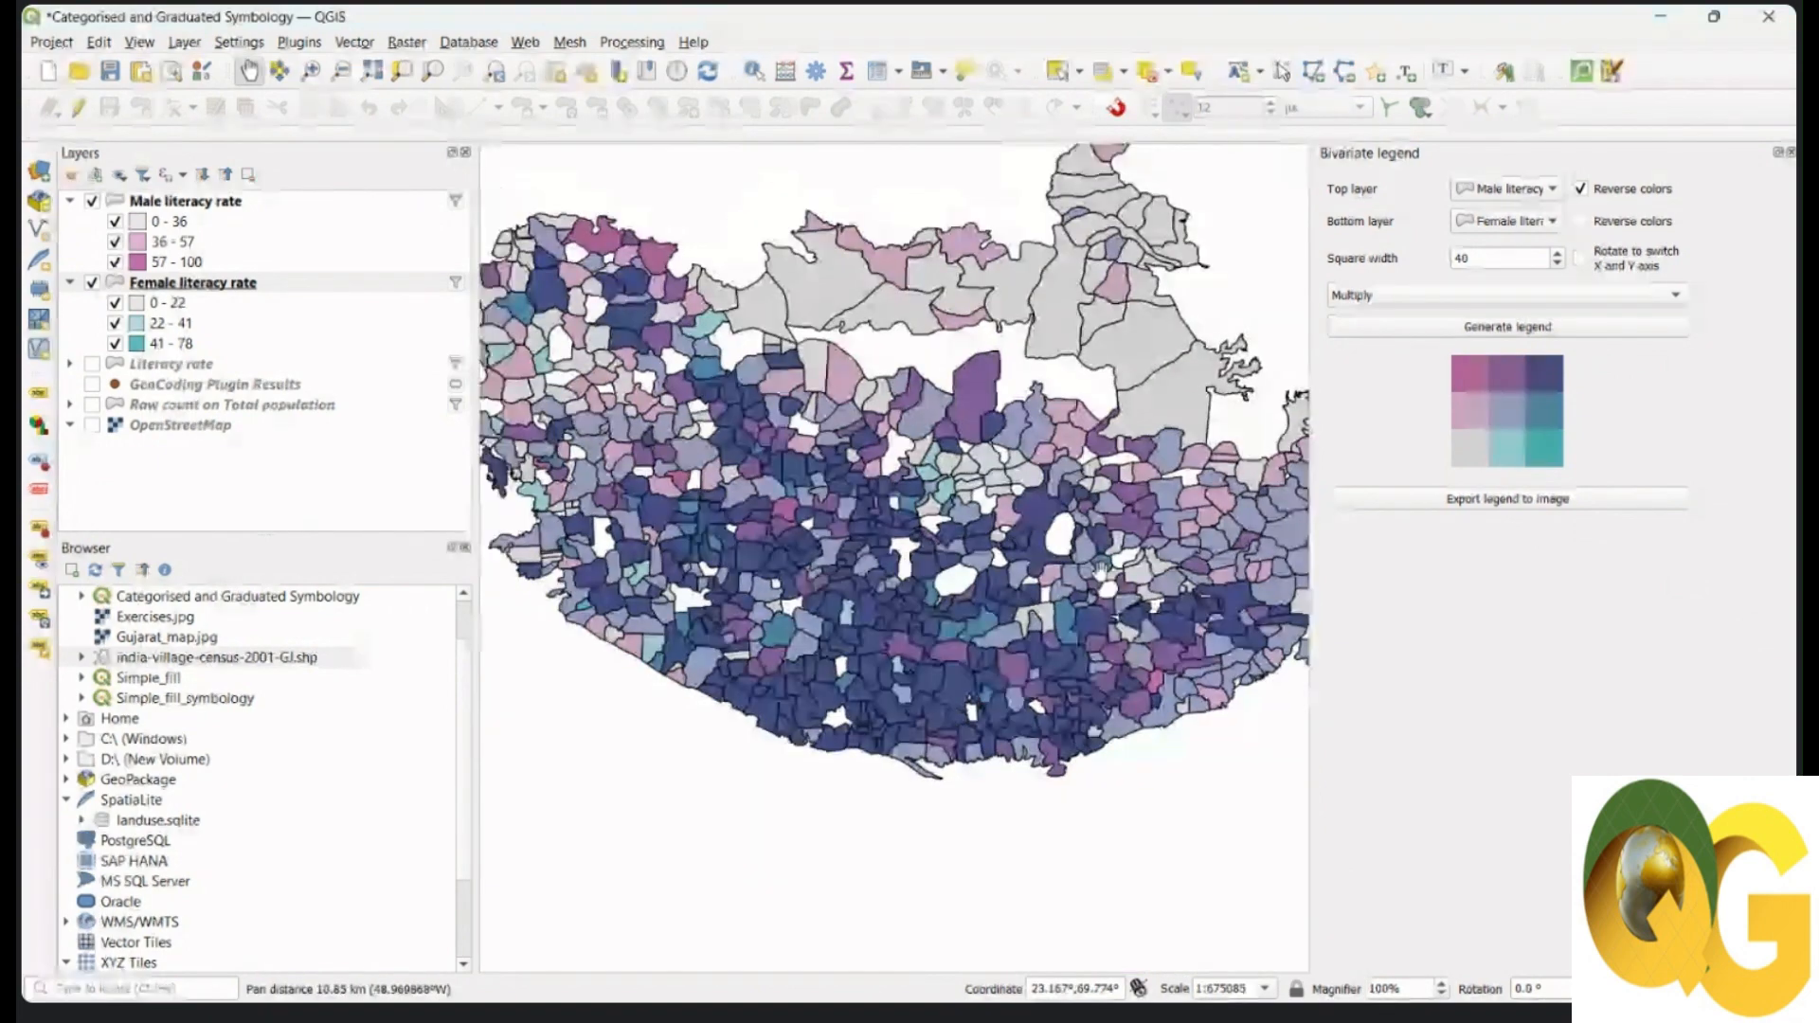